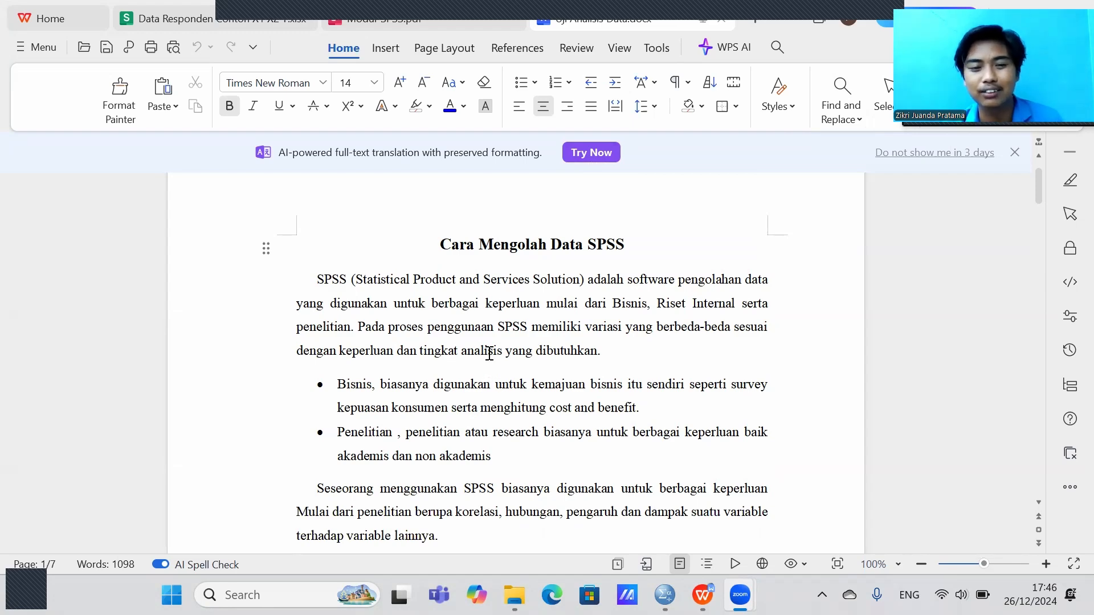
Step: Read the Uji Validitas section of the document, covering the testing criteria and how the R table value is determined
{"action": "scroll", "coordinate": [490, 361], "scroll_direction": "down", "scroll_amount": 3}
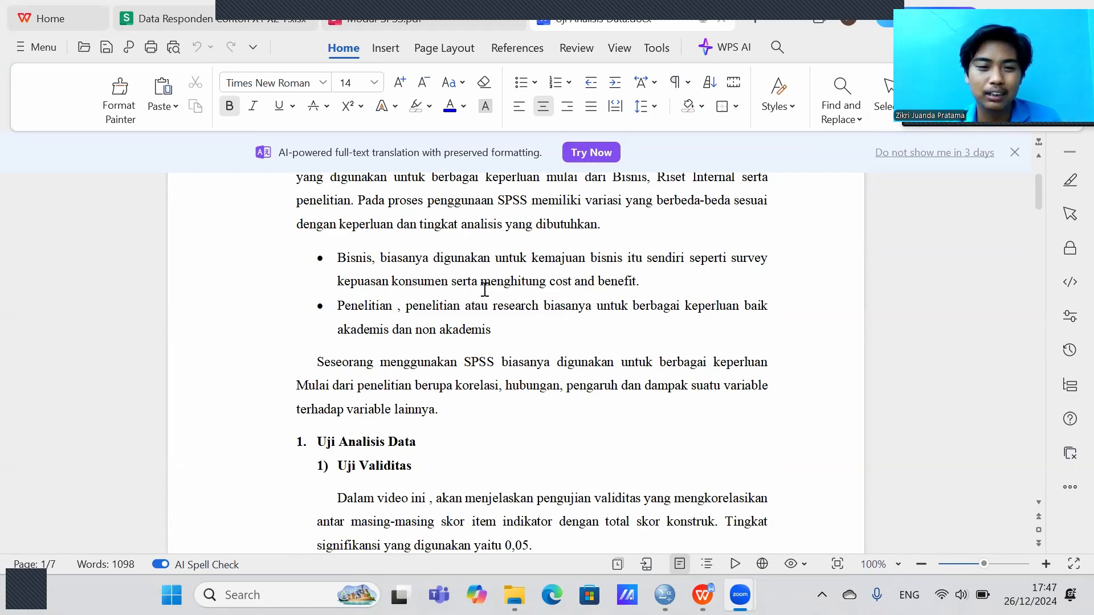
{"action": "scroll", "coordinate": [483, 288], "scroll_direction": "down", "scroll_amount": 3}
{"action": "scroll", "coordinate": [483, 288], "scroll_direction": "down", "scroll_amount": 3}
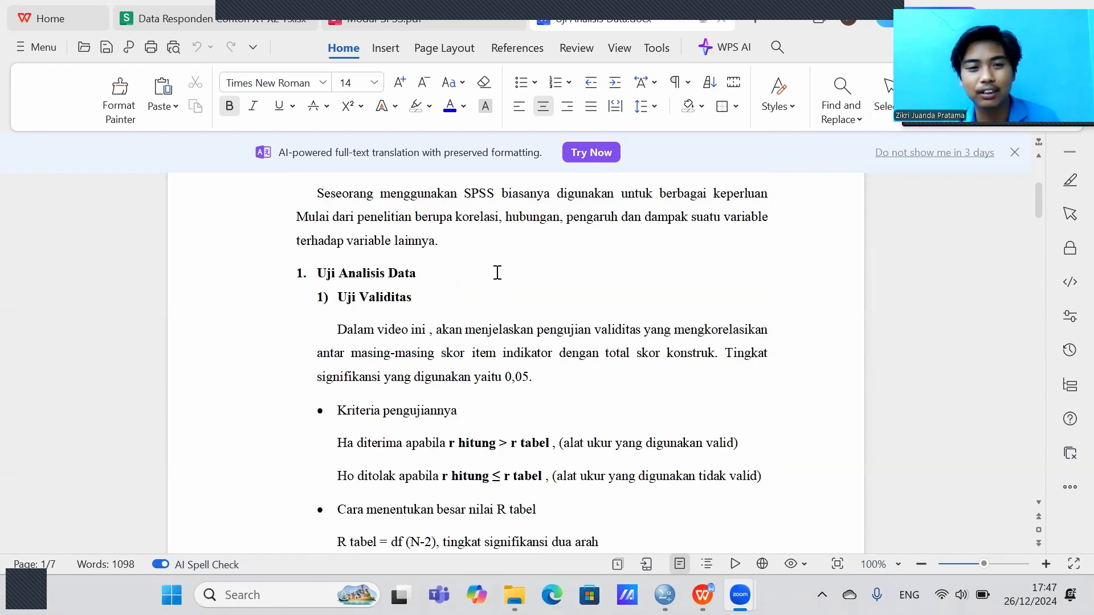
{"action": "scroll", "coordinate": [647, 276], "scroll_direction": "down", "scroll_amount": 8}
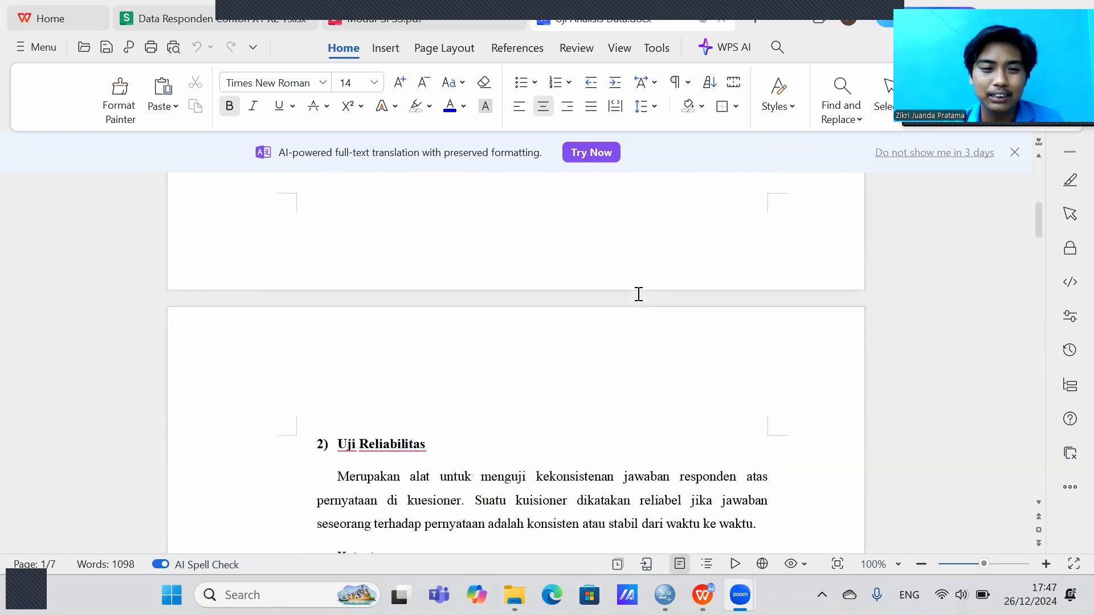
{"action": "left_click", "coordinate": [420, 403]}
{"action": "scroll", "coordinate": [469, 395], "scroll_direction": "up", "scroll_amount": 5}
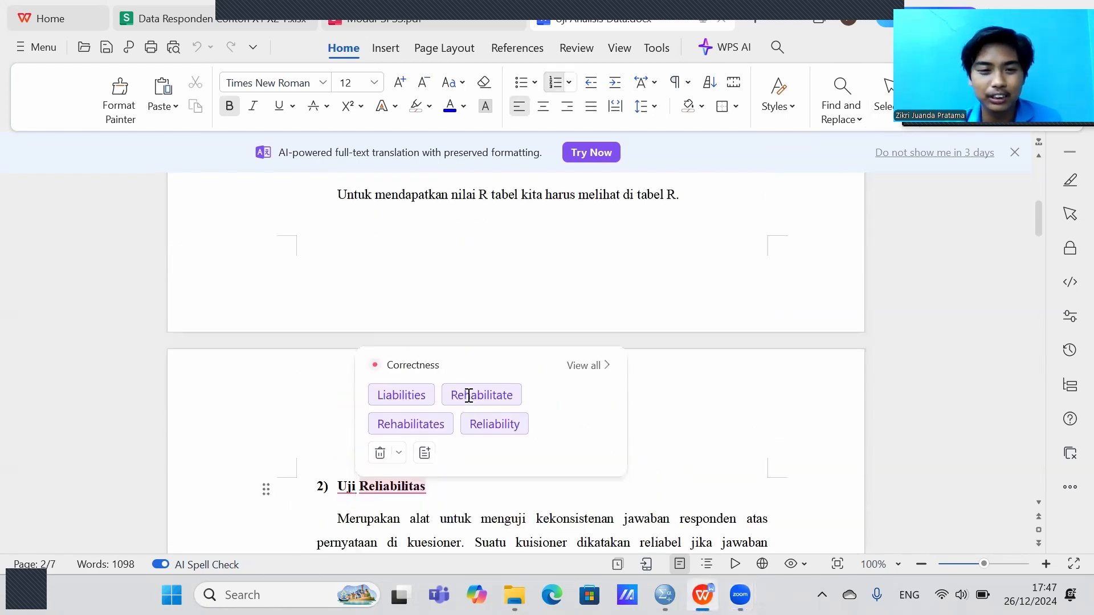
{"action": "scroll", "coordinate": [469, 395], "scroll_direction": "up", "scroll_amount": 4}
{"action": "left_click", "coordinate": [404, 330]}
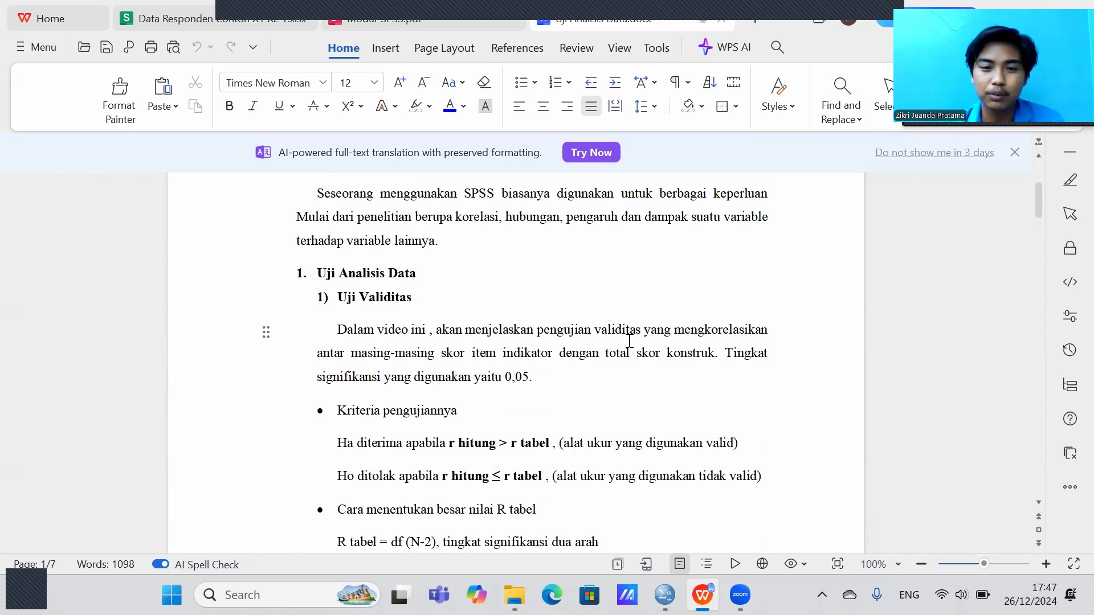
{"action": "left_click", "coordinate": [608, 337]}
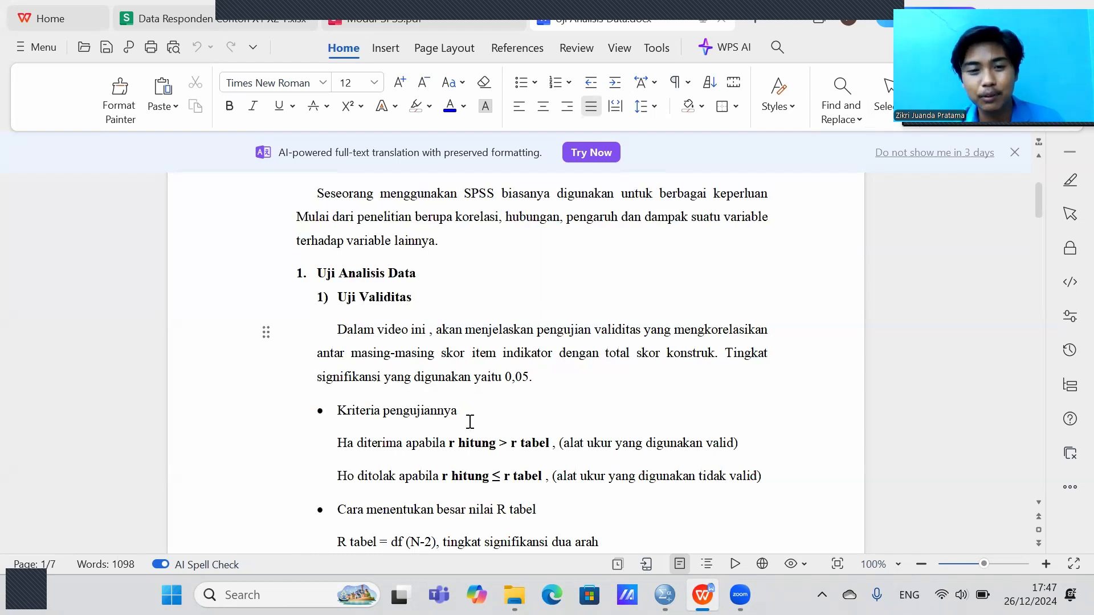
{"action": "scroll", "coordinate": [461, 462], "scroll_direction": "down", "scroll_amount": 3}
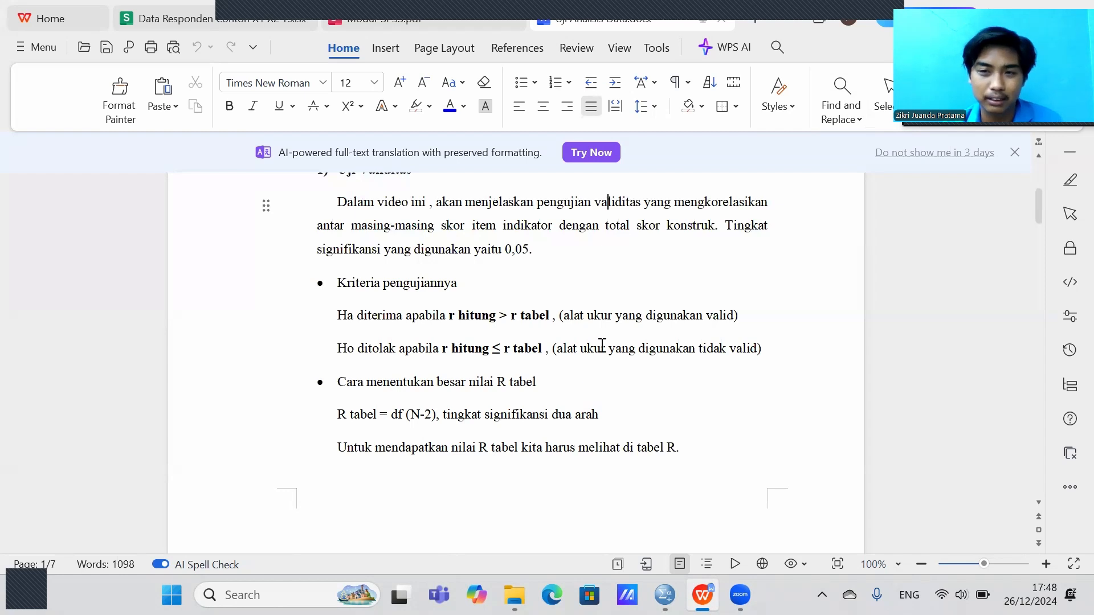
{"action": "scroll", "coordinate": [599, 367], "scroll_direction": "down", "scroll_amount": 3}
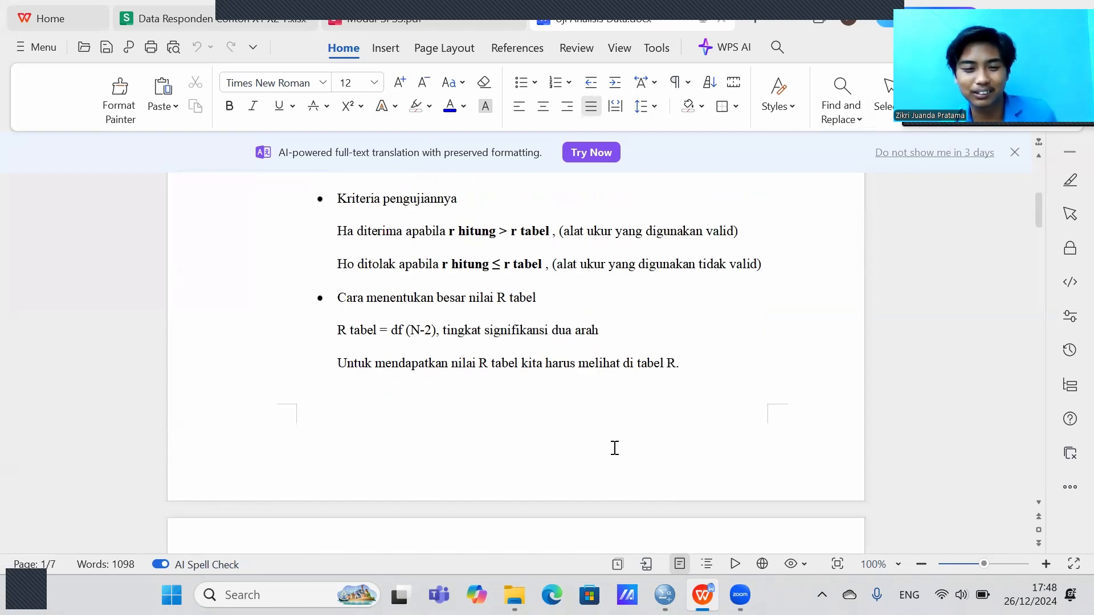
Step: Switch to the untitled dataset in IBM SPSS Statistics and show its Data View
{"action": "mouse_move", "coordinate": [664, 595]}
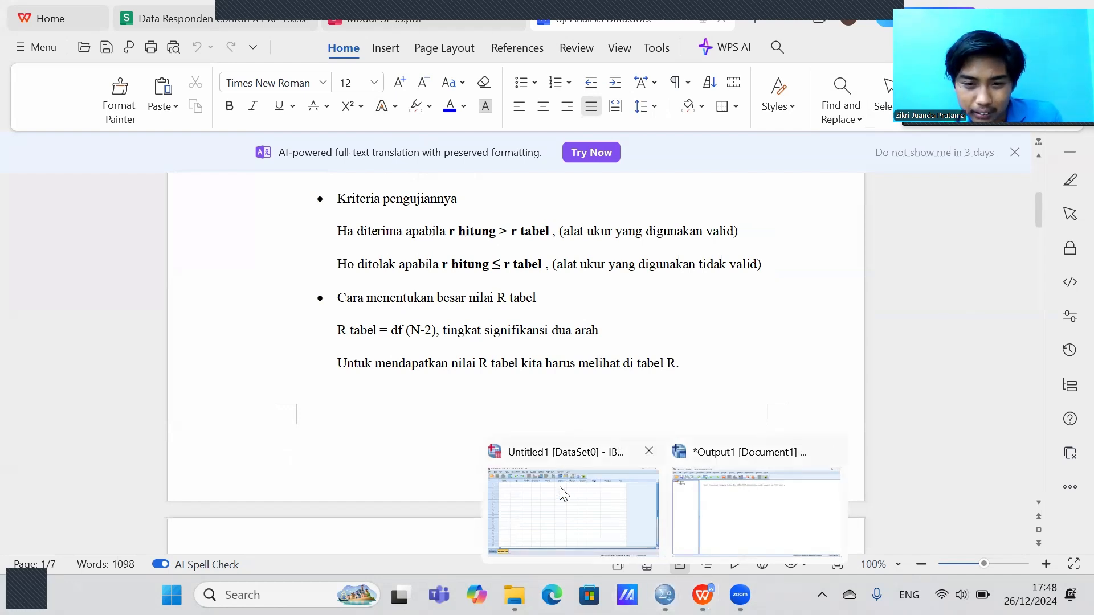
{"action": "left_click", "coordinate": [567, 503]}
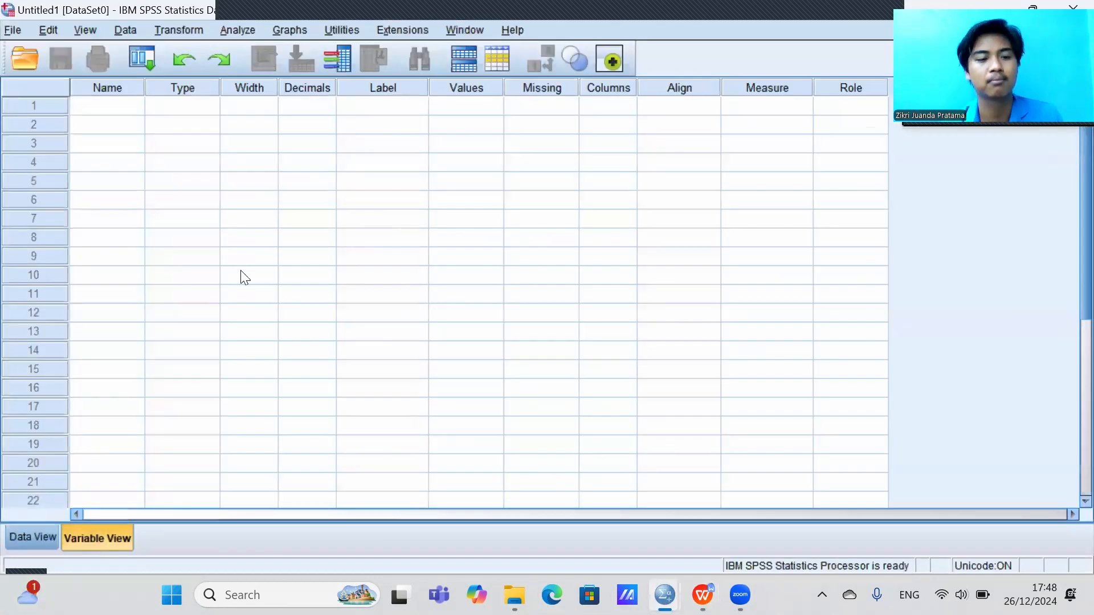
{"action": "left_click", "coordinate": [44, 539]}
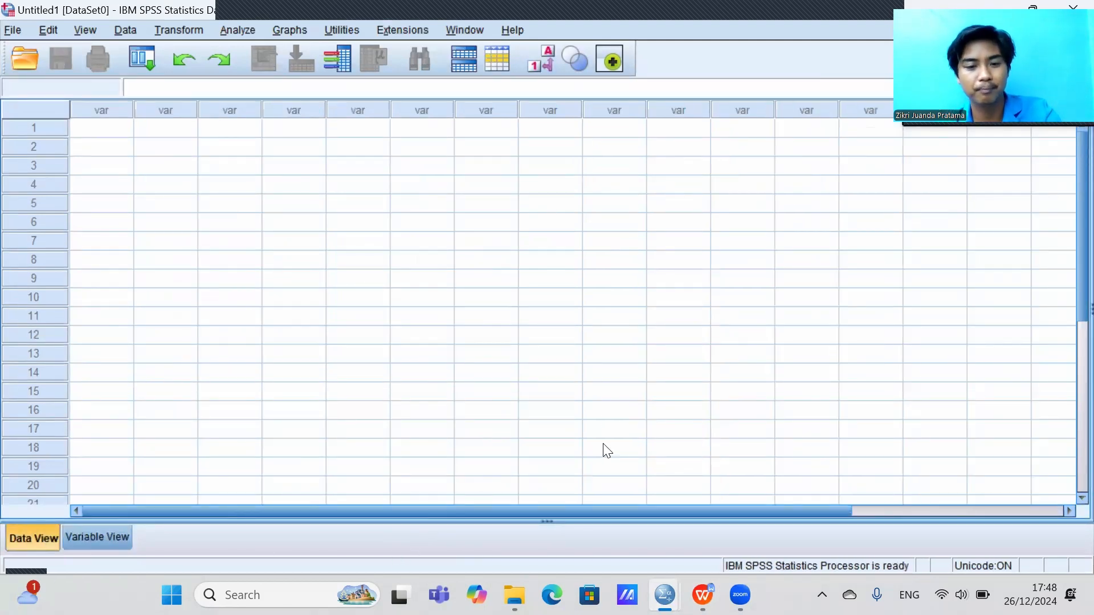
Step: Switch to the respondent data workbook in WPS Office and display the X1 sheet
{"action": "key", "text": "alt+Tab"}
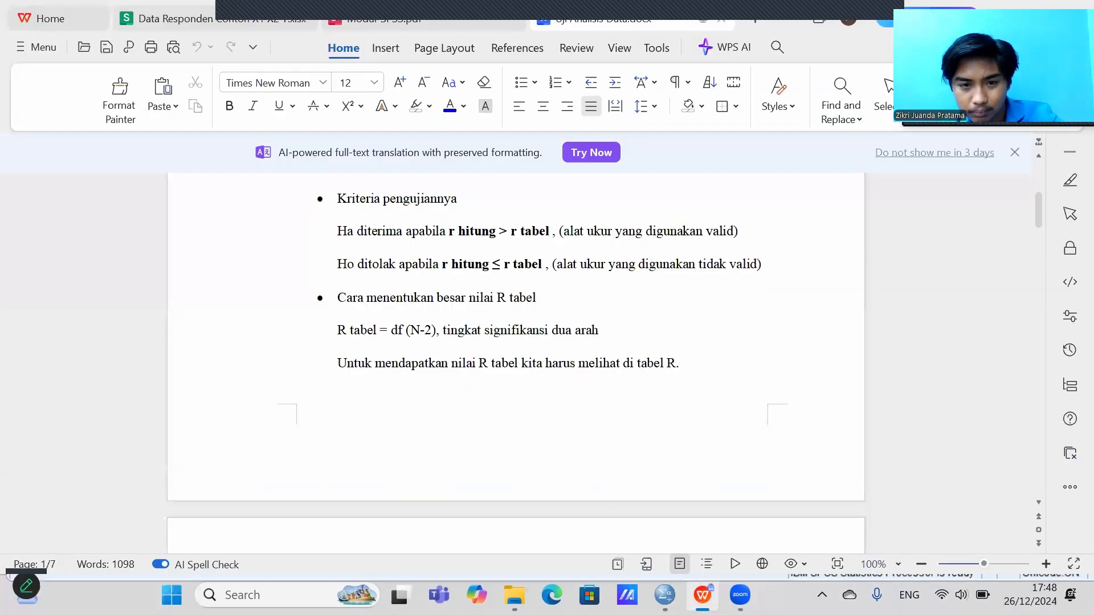
{"action": "key", "text": "alt+Tab"}
{"action": "left_click", "coordinate": [702, 595]}
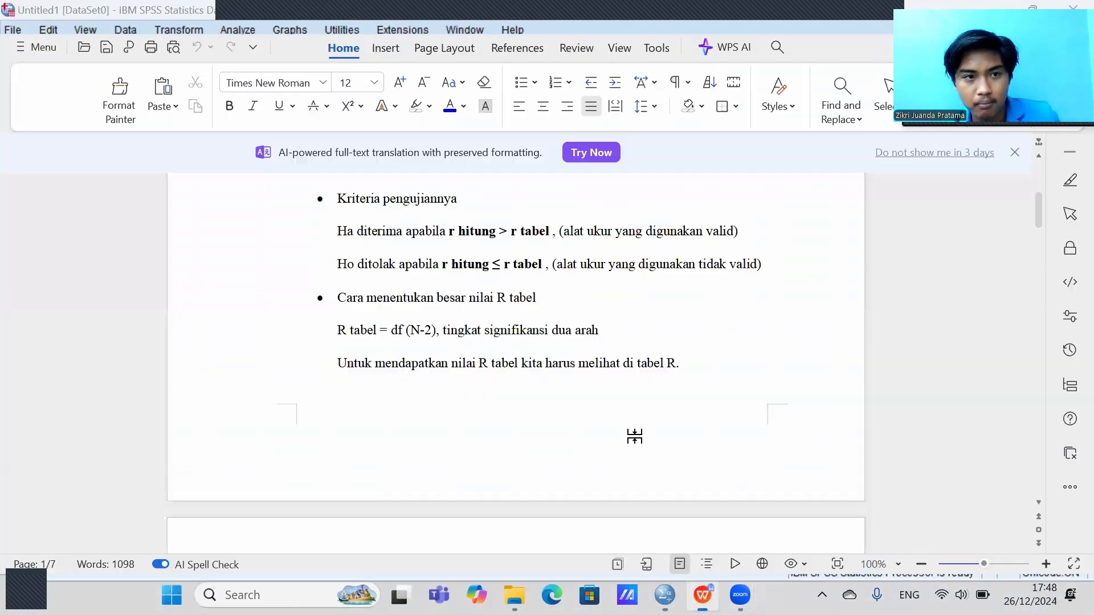
{"action": "left_click", "coordinate": [211, 8]}
{"action": "left_click", "coordinate": [230, 372]}
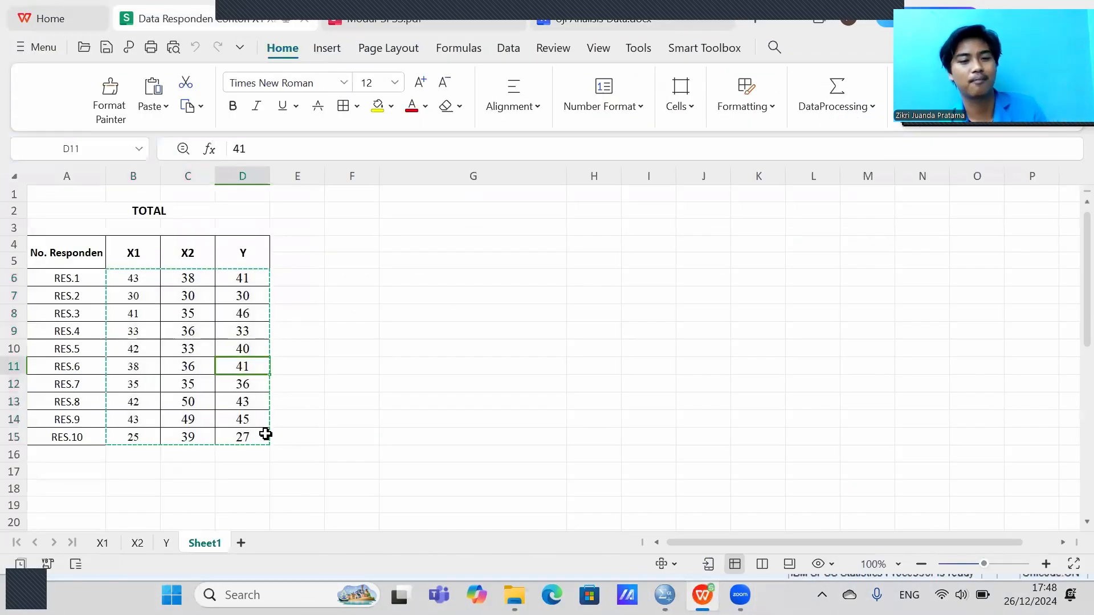
{"action": "left_click", "coordinate": [102, 543]}
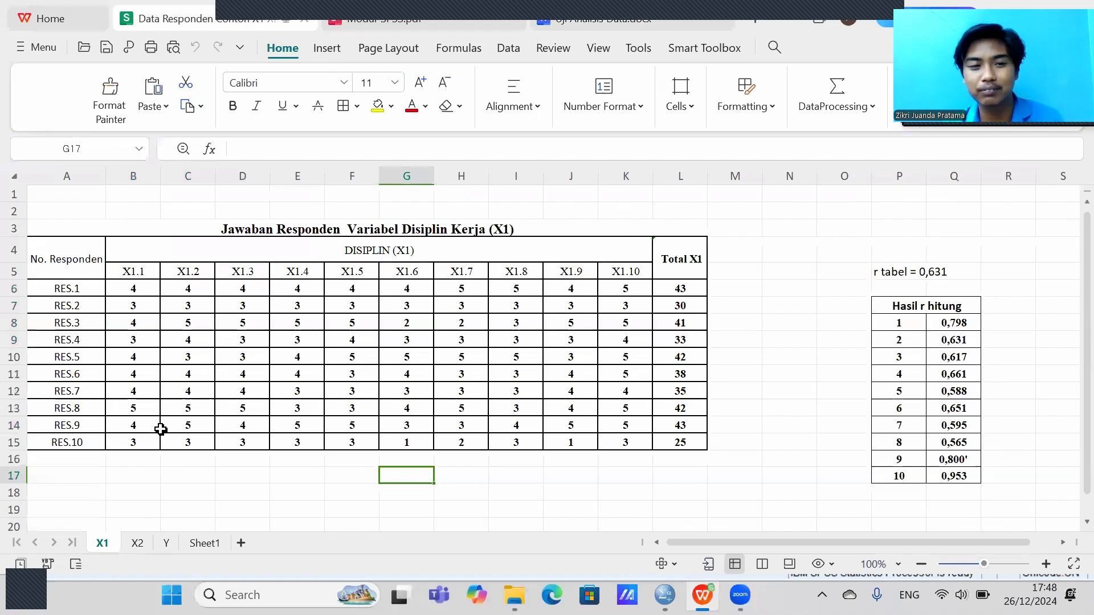
Step: Copy the X1.1 to X1.10 scores and Total X1 values for all ten respondents, cells B6:L15
{"action": "left_click", "coordinate": [134, 286]}
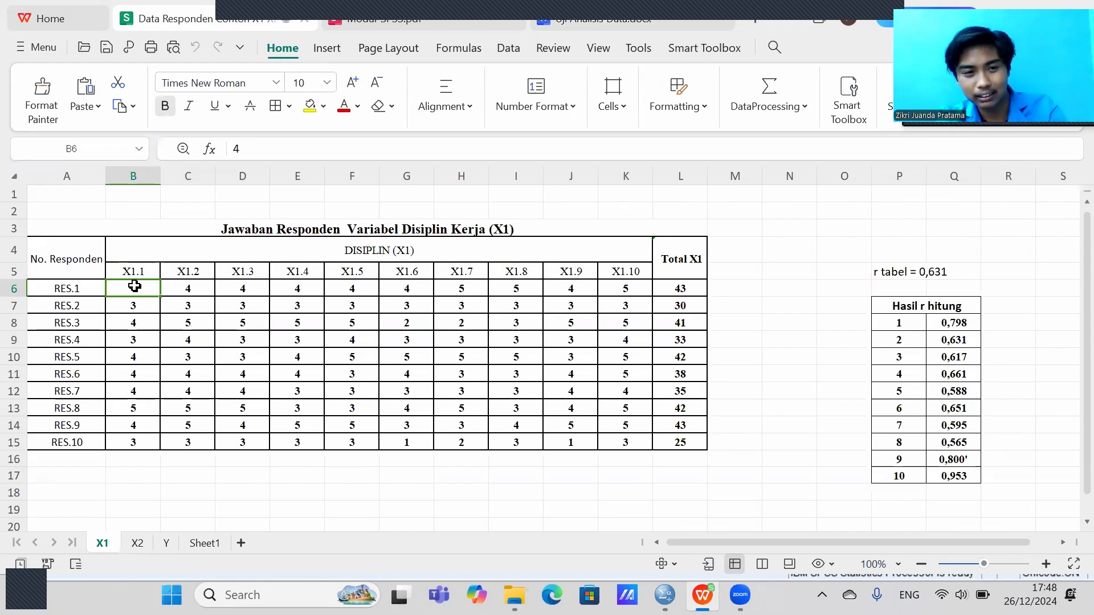
{"action": "key", "text": "shift+Right"}
{"action": "key", "text": "shift+Right"}
{"action": "key", "text": "shift+Right"}
{"action": "key", "text": "shift+Right"}
{"action": "key", "text": "shift+Right"}
{"action": "key", "text": "shift+Right"}
{"action": "key", "text": "shift+Right"}
{"action": "key", "text": "shift+Right"}
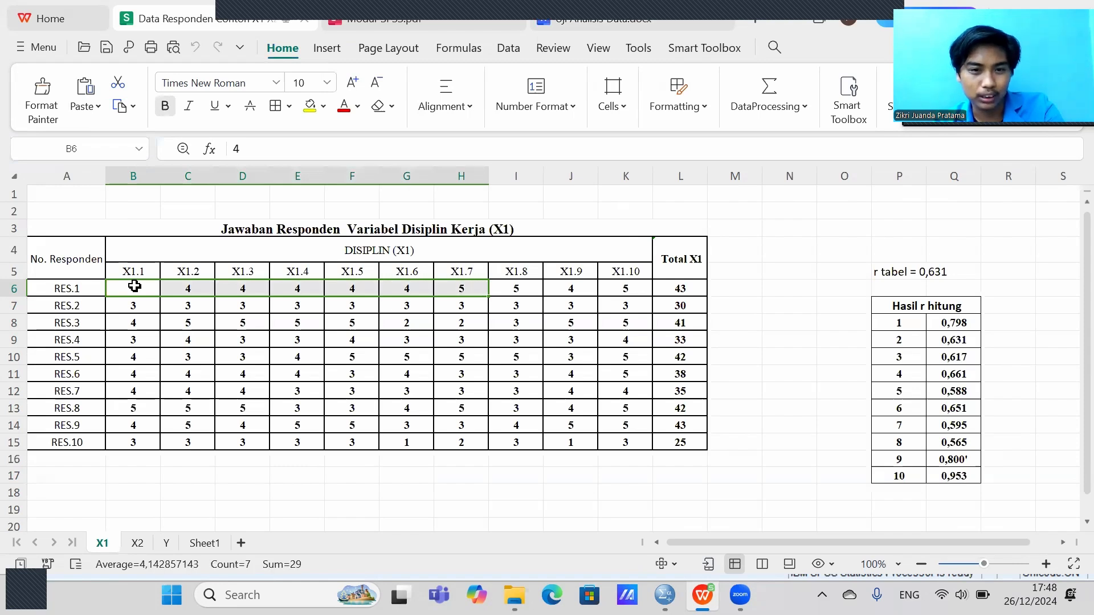
{"action": "key", "text": "shift+Right"}
{"action": "key", "text": "shift+Right"}
{"action": "key", "text": "shift+Down"}
{"action": "key", "text": "shift+Down"}
{"action": "key", "text": "shift+Down"}
{"action": "key", "text": "shift+Down"}
{"action": "key", "text": "shift+Down"}
{"action": "key", "text": "shift+Down"}
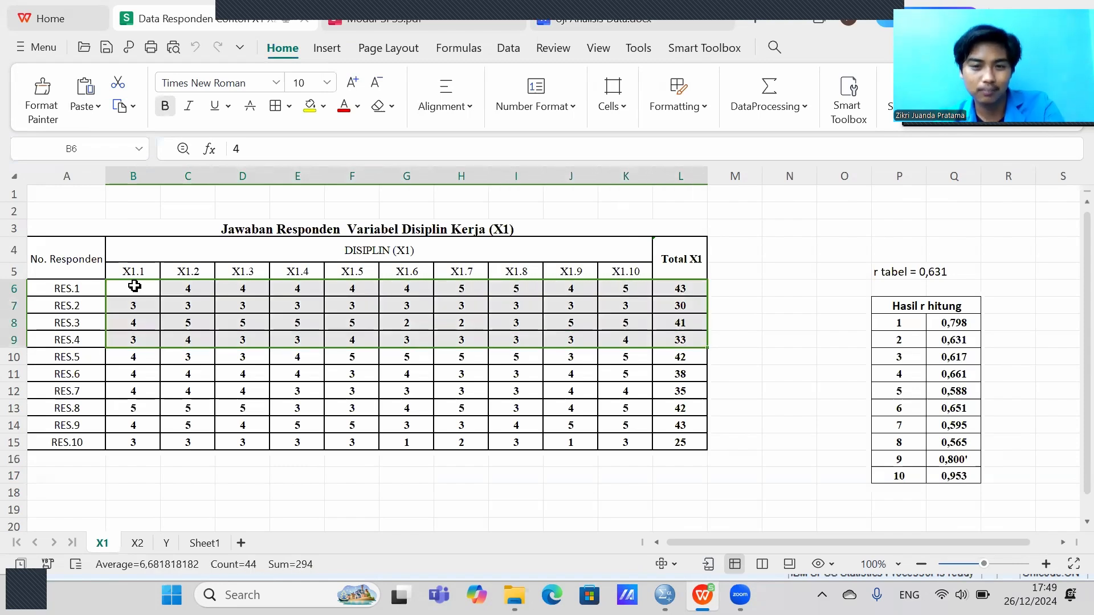
{"action": "key", "text": "shift+Down"}
{"action": "key", "text": "shift+Down"}
{"action": "key", "text": "shift+Down"}
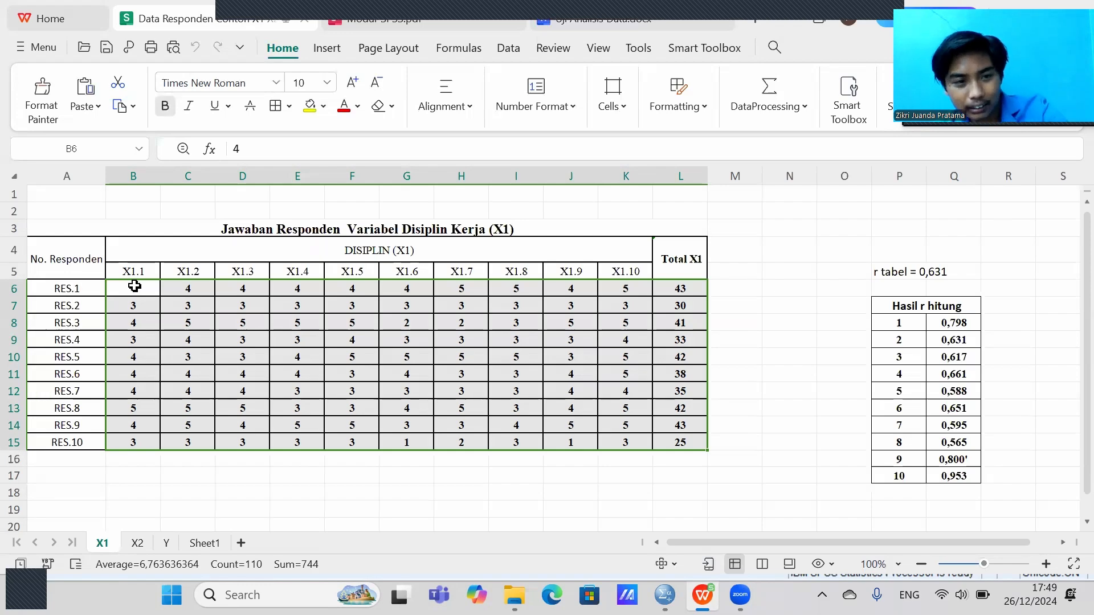
{"action": "key", "text": "ctrl+c"}
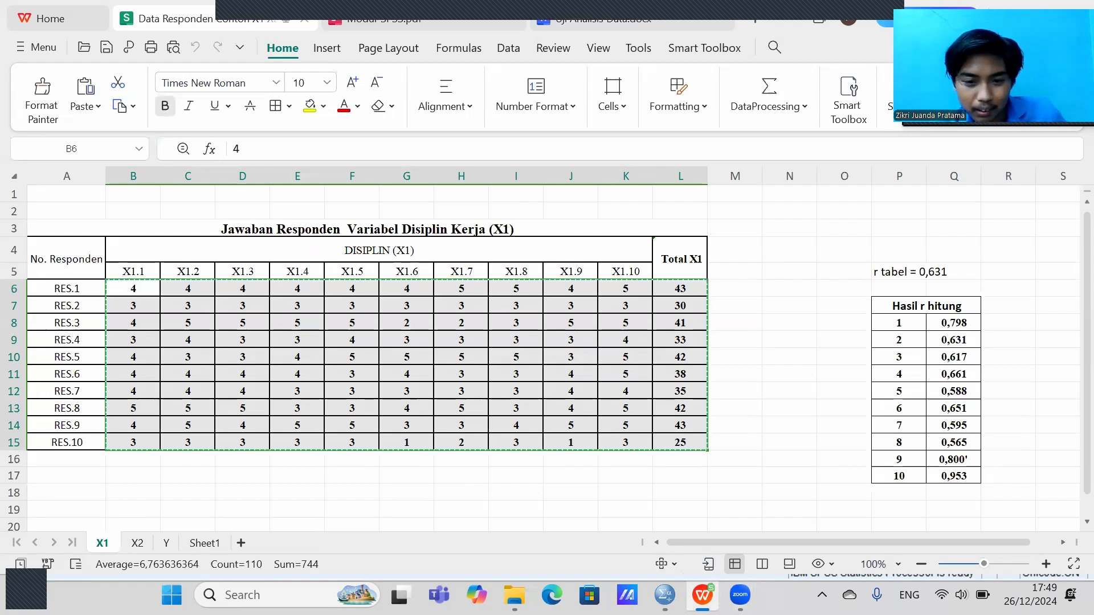
Step: Switch to the untitled SPSS dataset and paste the copied scores into Data View, starting at row 1 of the first column
{"action": "left_click", "coordinate": [665, 594]}
{"action": "left_click", "coordinate": [573, 507]}
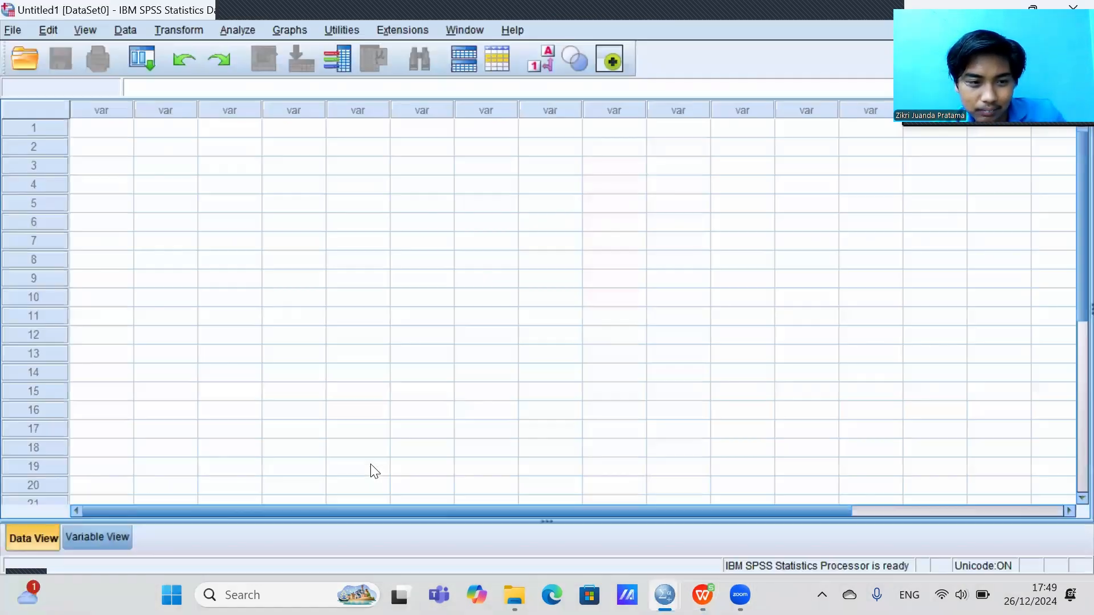
{"action": "left_click", "coordinate": [76, 537]}
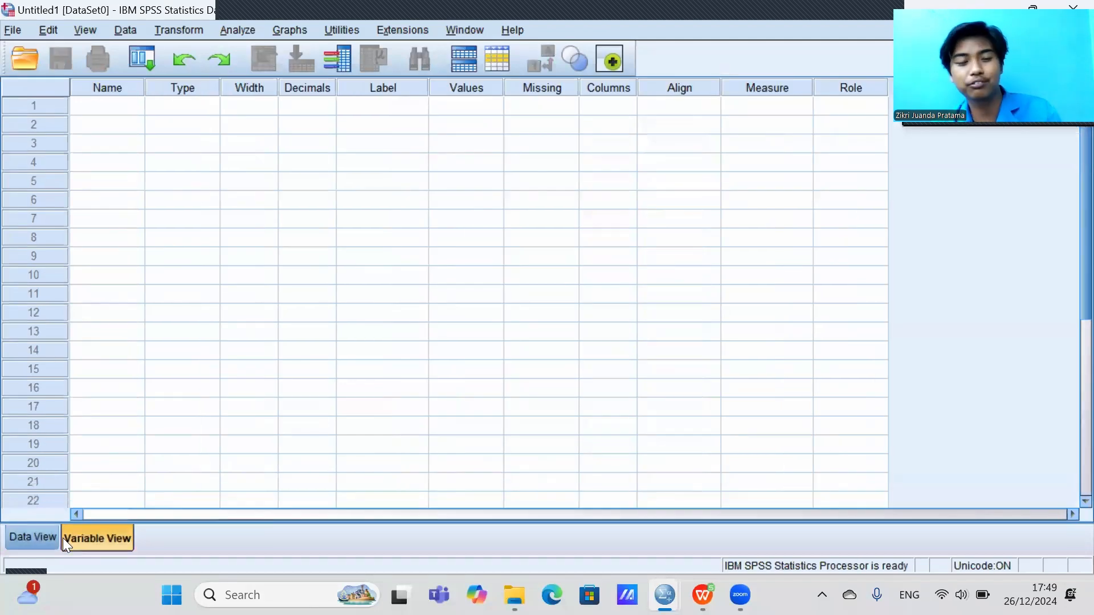
{"action": "left_click", "coordinate": [33, 538]}
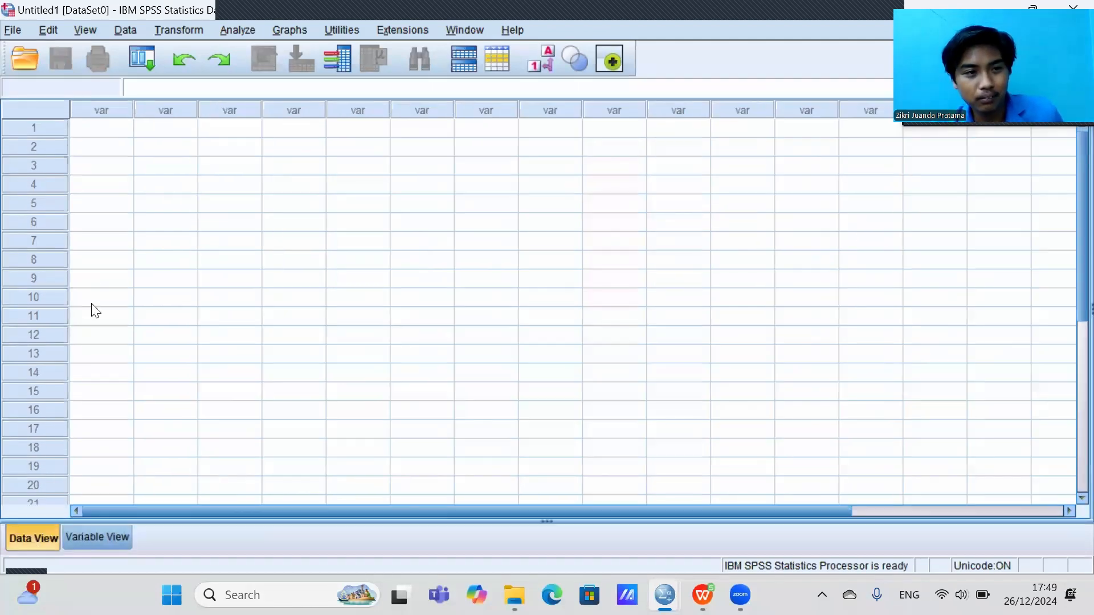
{"action": "left_click", "coordinate": [121, 142]}
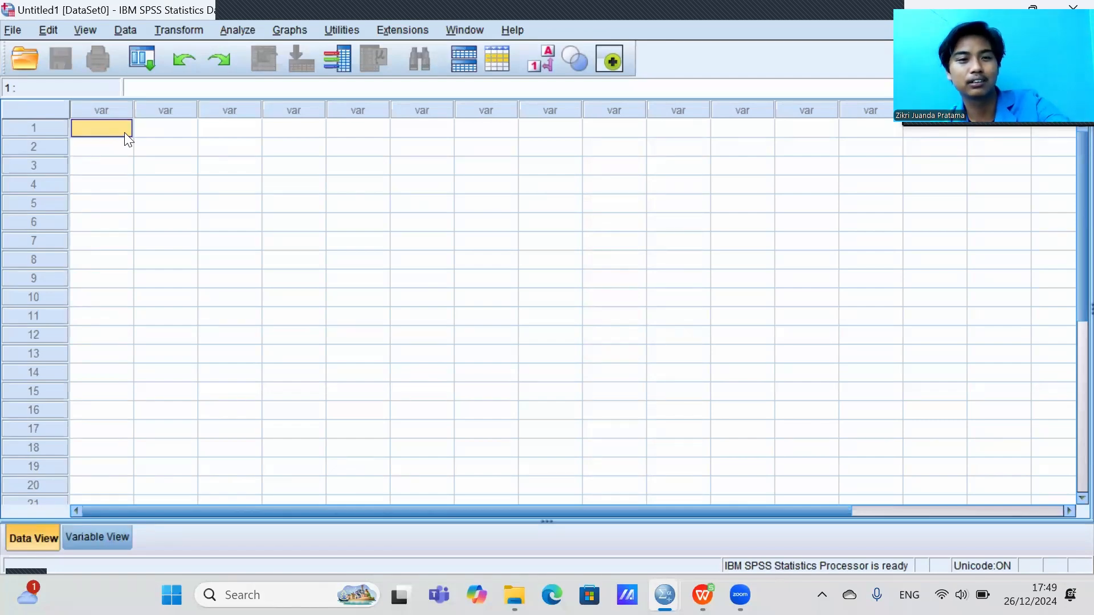
{"action": "key", "text": "ctrl+v"}
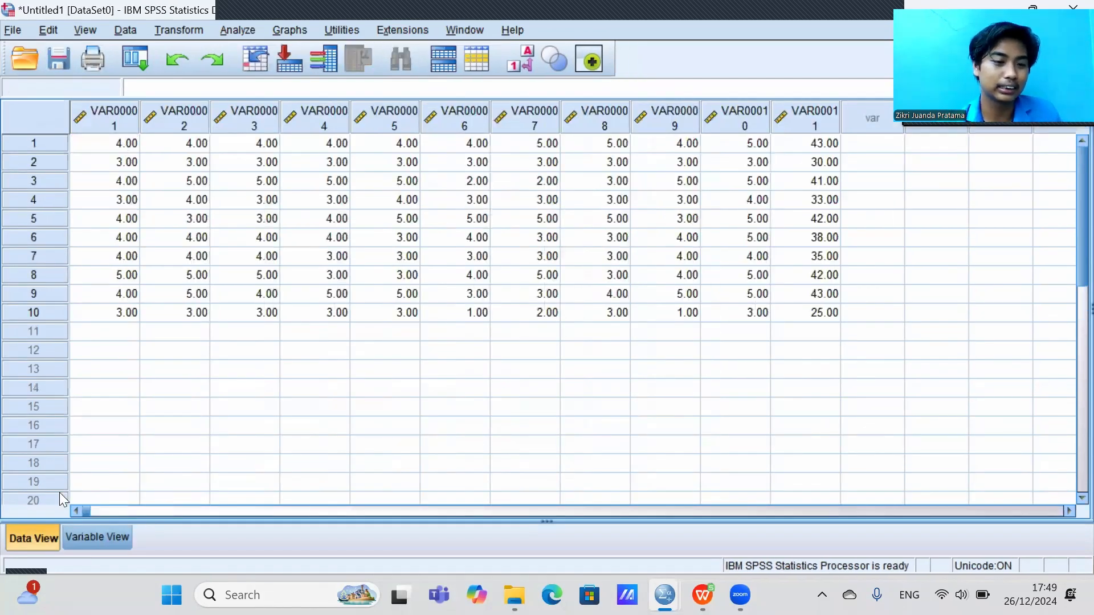
Step: Replace every VAR000 with P in the variable names in Variable View, using Find and Replace
{"action": "left_click", "coordinate": [88, 538]}
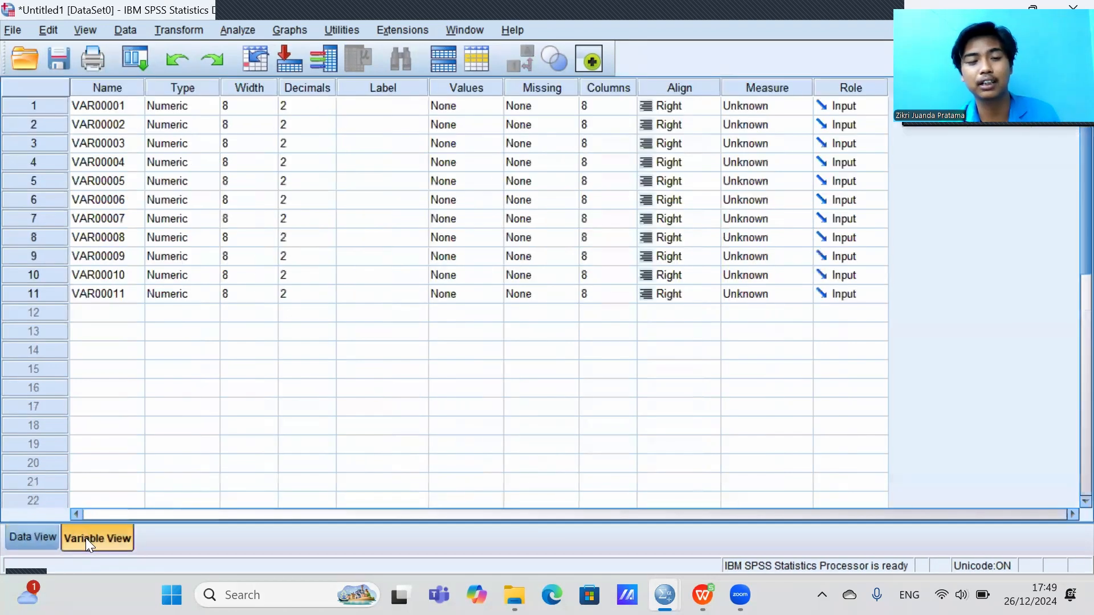
{"action": "left_click", "coordinate": [94, 103]}
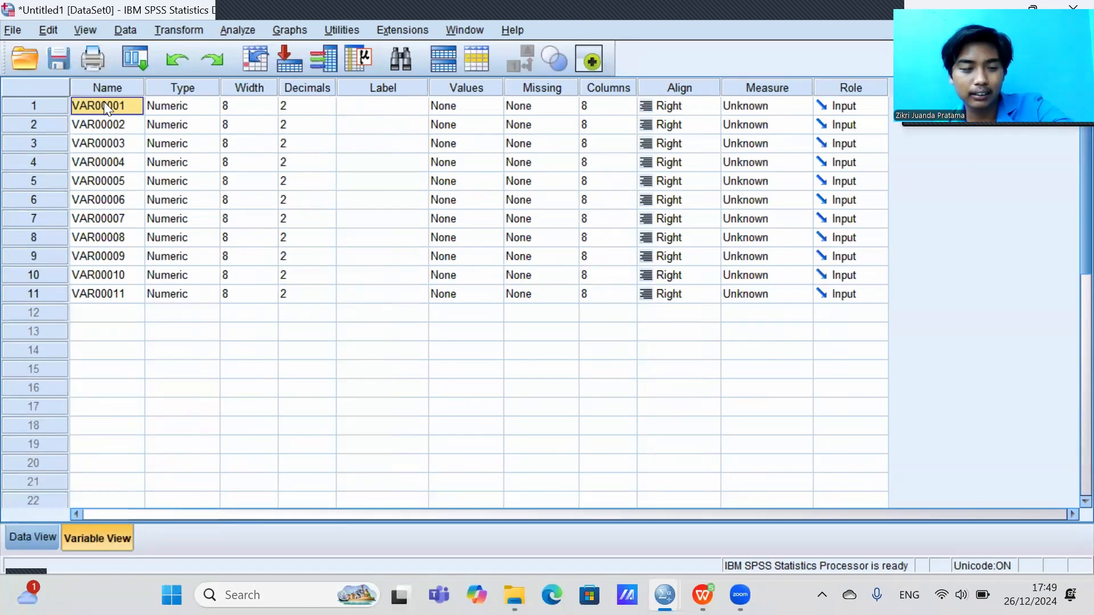
{"action": "key", "text": "ctrl+f"}
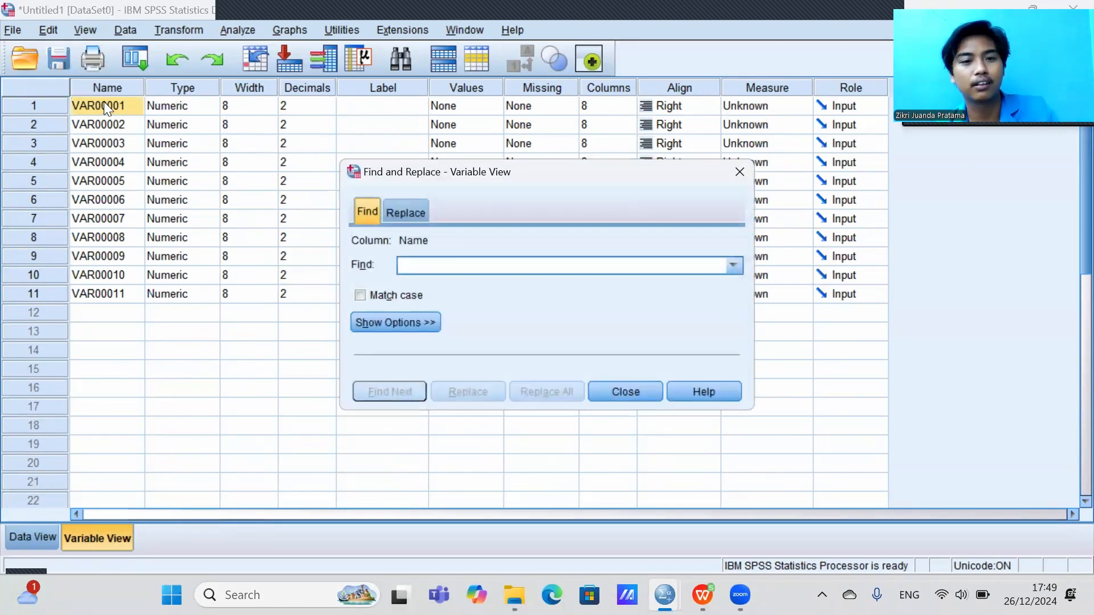
{"action": "left_click", "coordinate": [419, 206]}
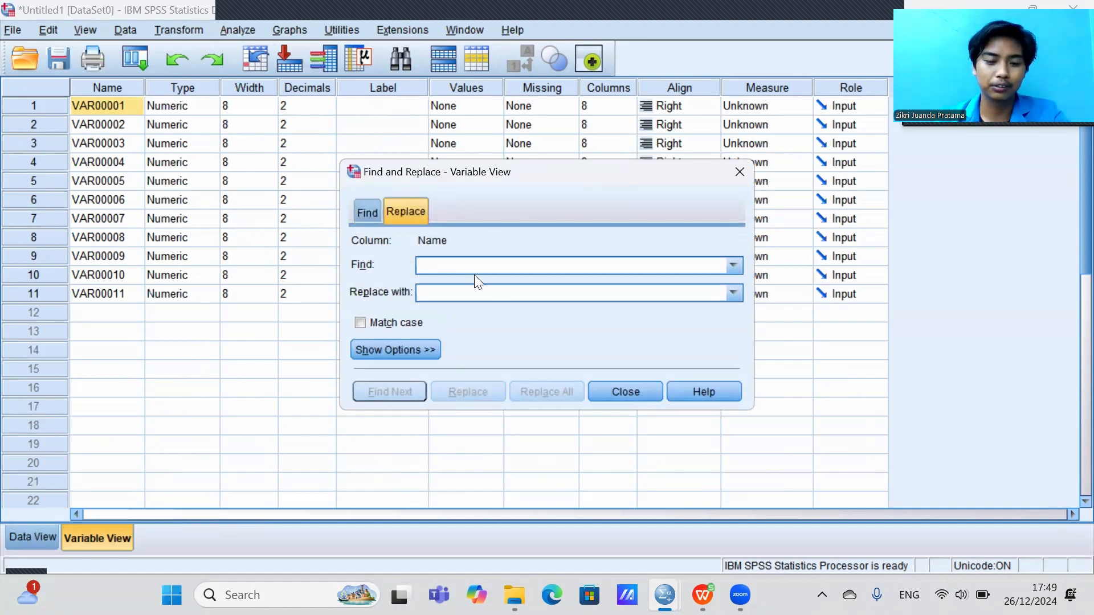
{"action": "type", "text": "V"}
{"action": "key", "text": "BackSpace"}
{"action": "type", "text": "VAR000"}
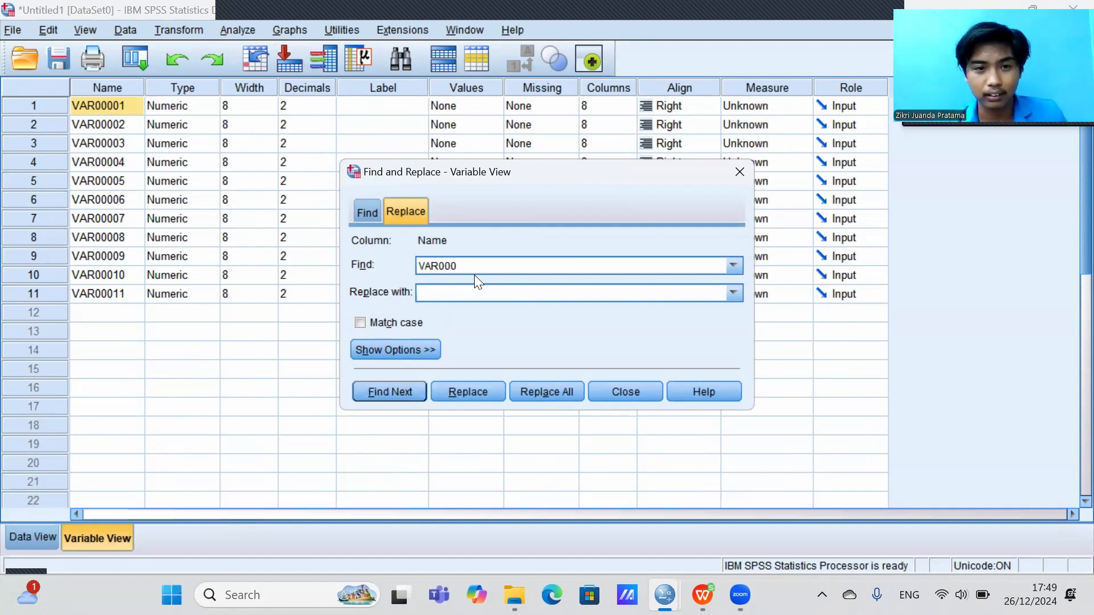
{"action": "left_click", "coordinate": [464, 291]}
{"action": "type", "text": "P"}
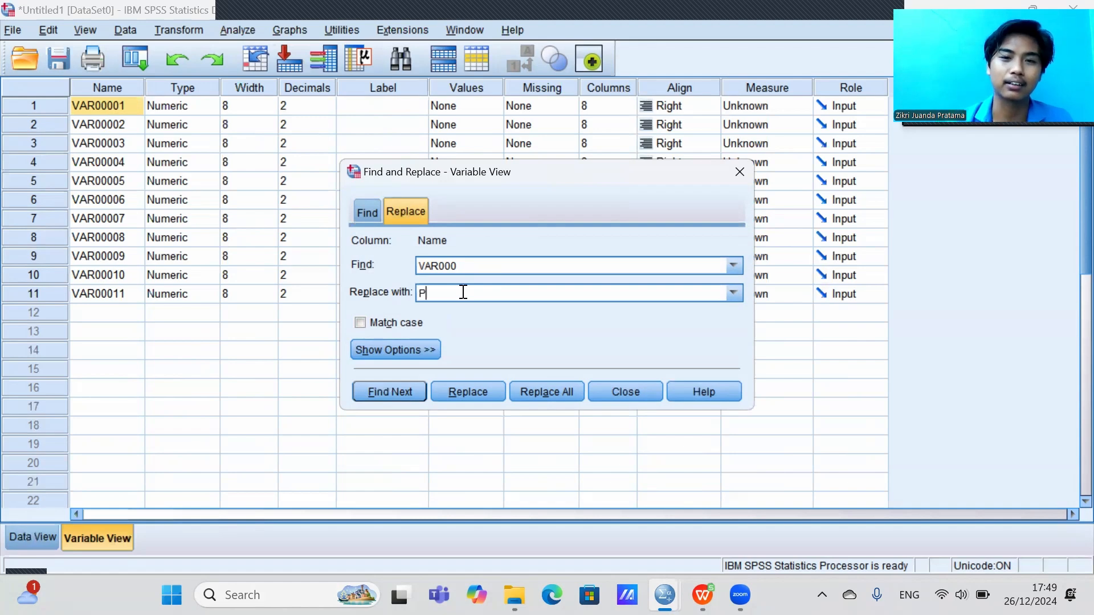
{"action": "left_click", "coordinate": [543, 393]}
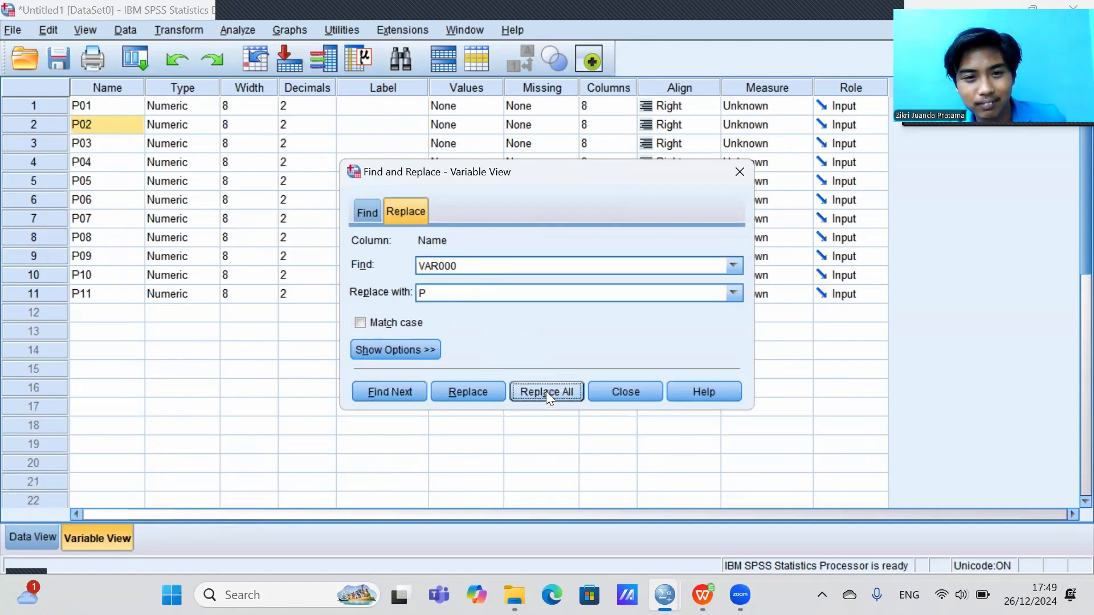
{"action": "left_click", "coordinate": [613, 394]}
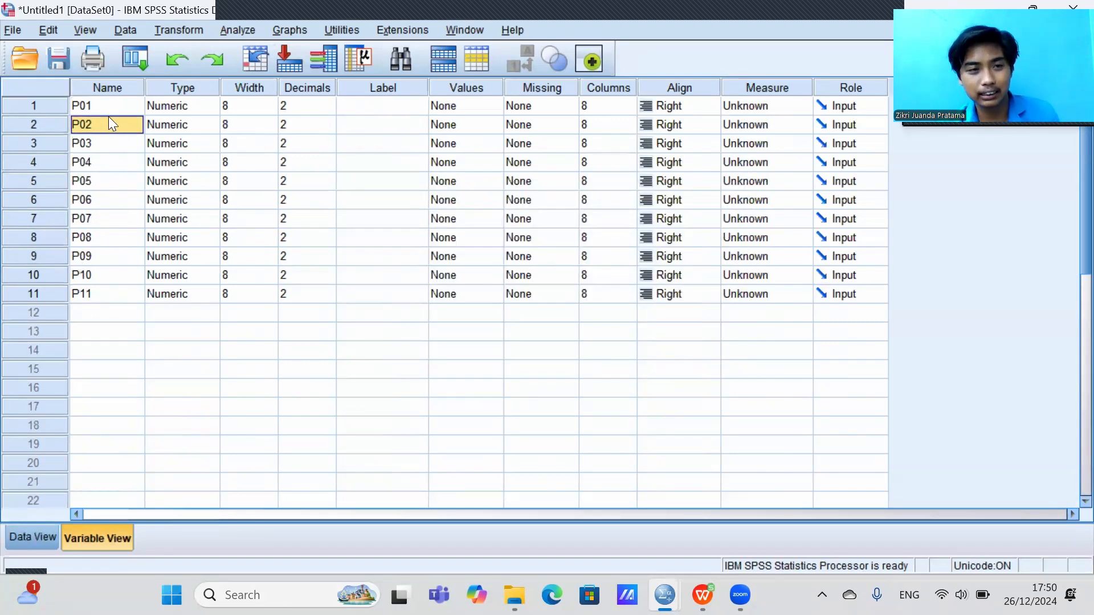
Step: Rename the eleventh variable as TOTAL
{"action": "left_click", "coordinate": [114, 294]}
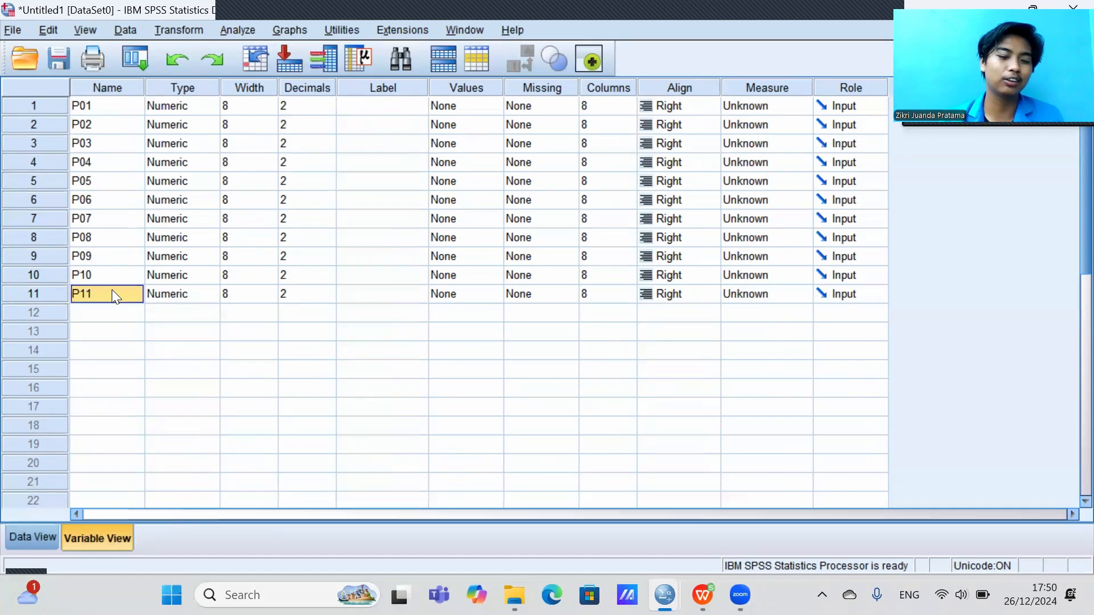
{"action": "type", "text": "TOTAL"}
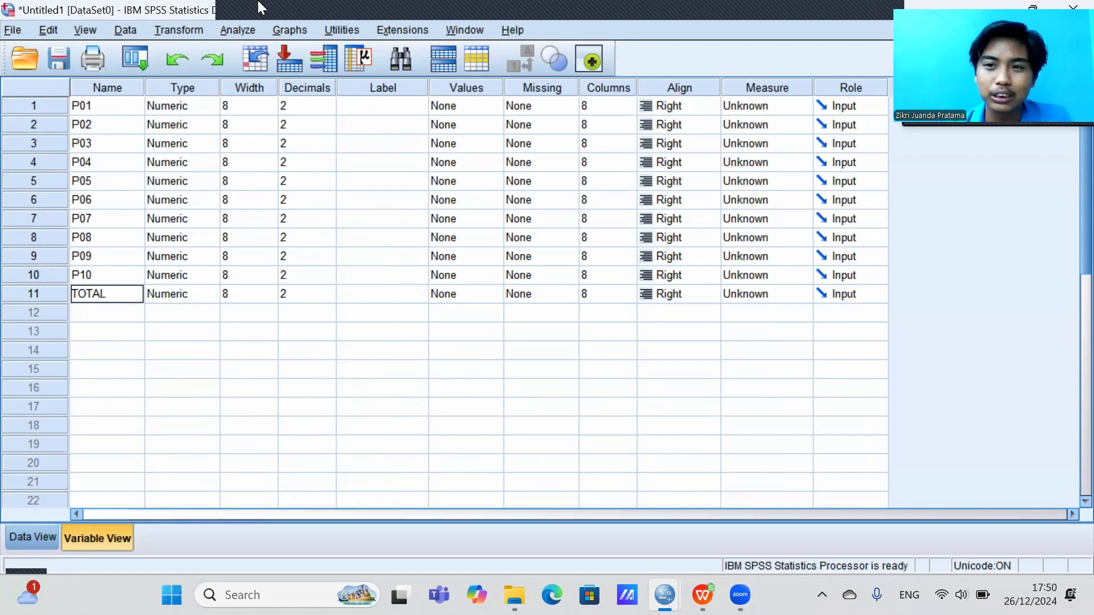
Step: Run a two-tailed Pearson bivariate correlation on P01 to P10 and TOTAL, with significant correlations flagged
{"action": "left_click", "coordinate": [243, 26]}
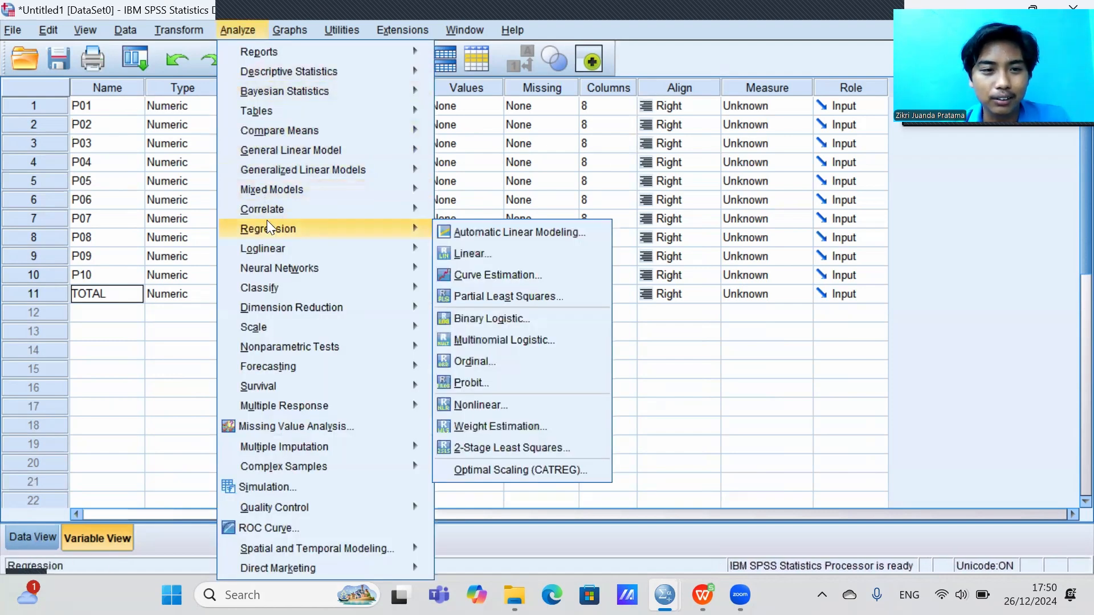
{"action": "mouse_move", "coordinate": [267, 216]}
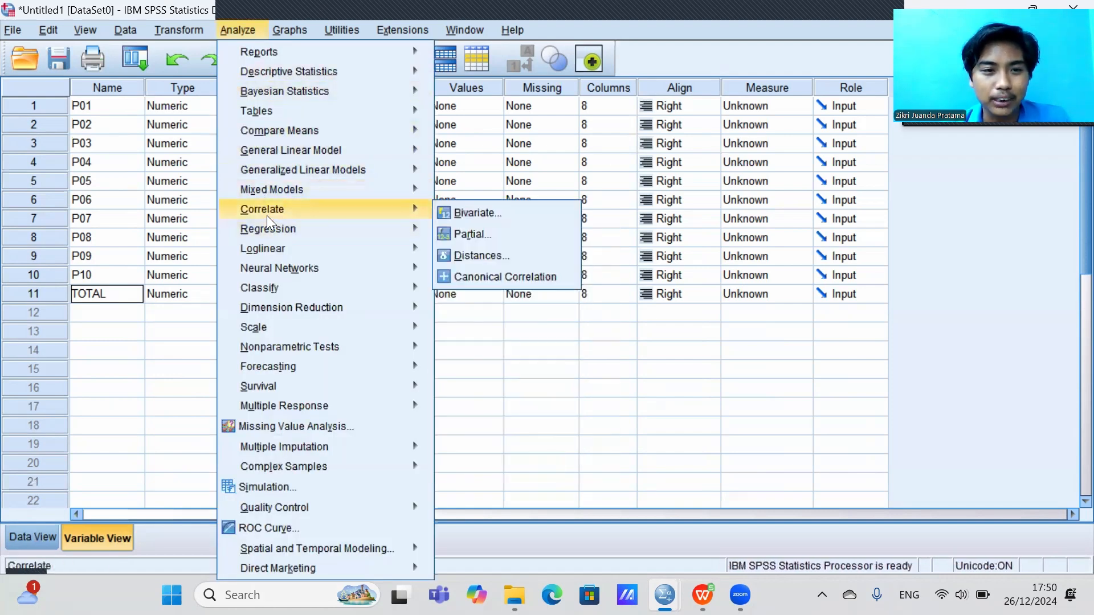
{"action": "left_click", "coordinate": [463, 212]}
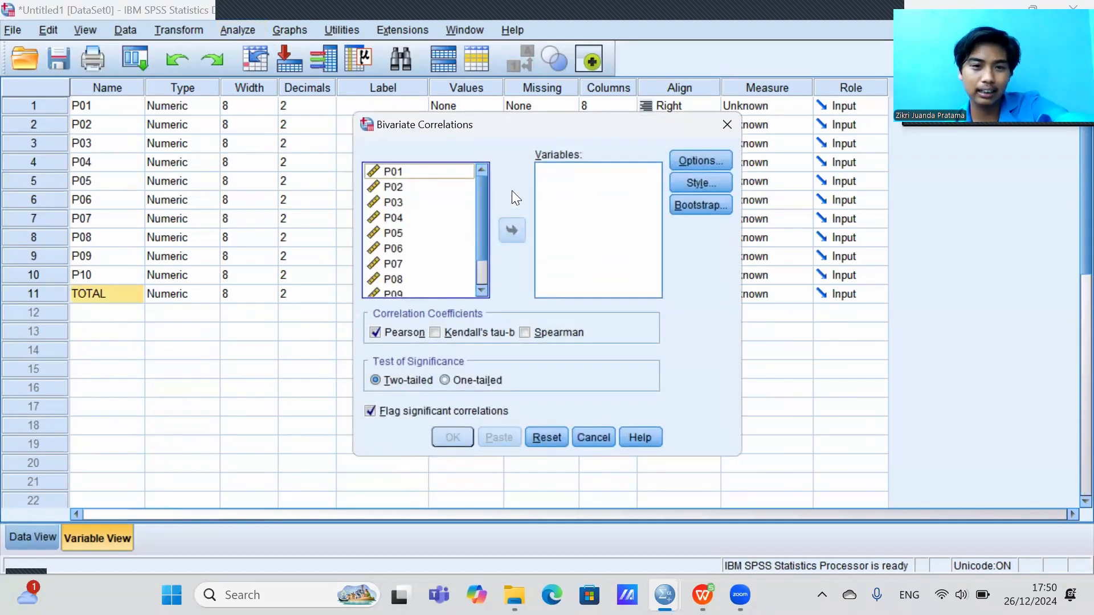
{"action": "key", "text": "shift+Down"}
{"action": "key", "text": "shift+Down"}
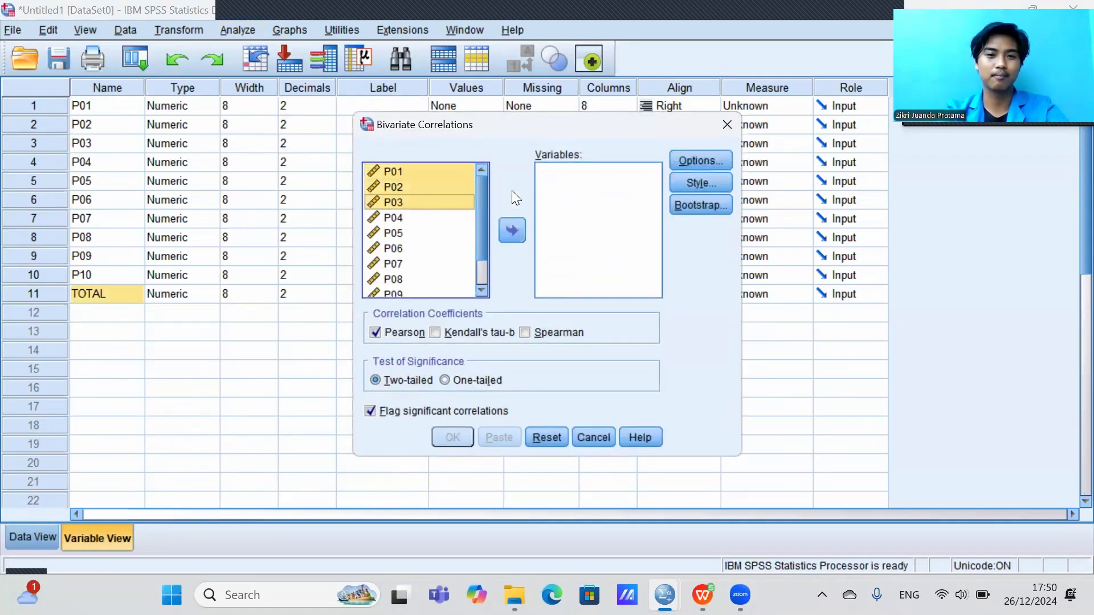
{"action": "key", "text": "shift+End"}
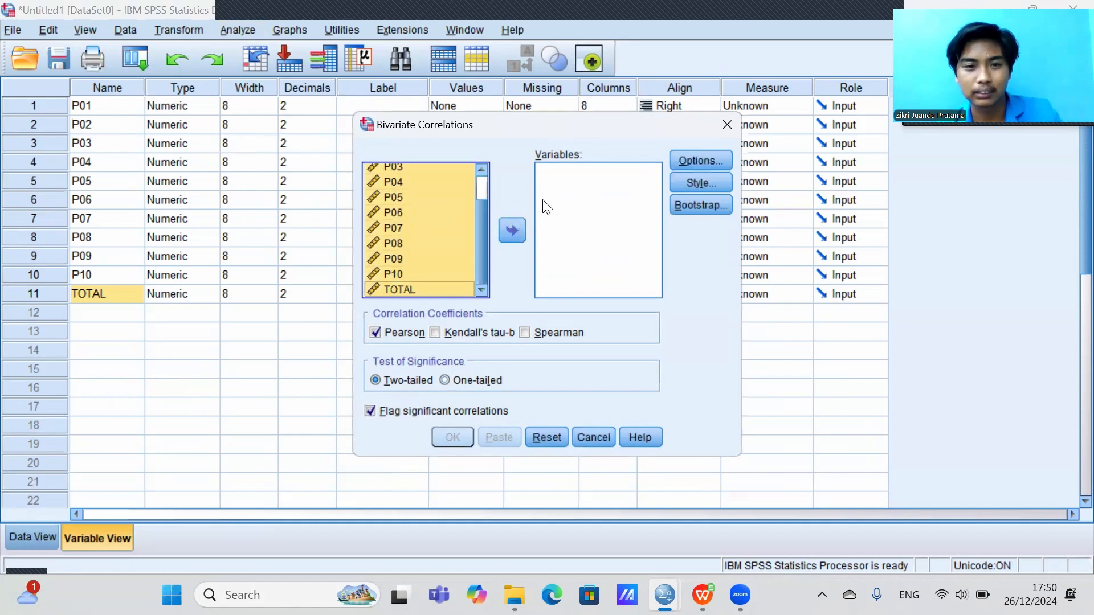
{"action": "left_click", "coordinate": [506, 235]}
{"action": "scroll", "coordinate": [576, 266], "scroll_direction": "up", "scroll_amount": 1}
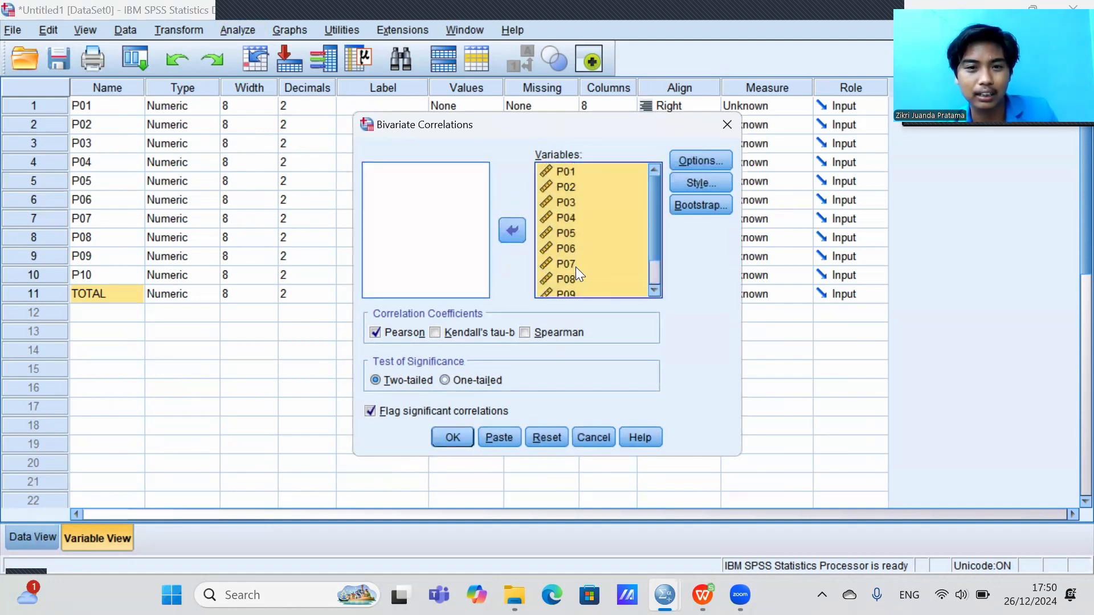
{"action": "left_click", "coordinate": [454, 436]}
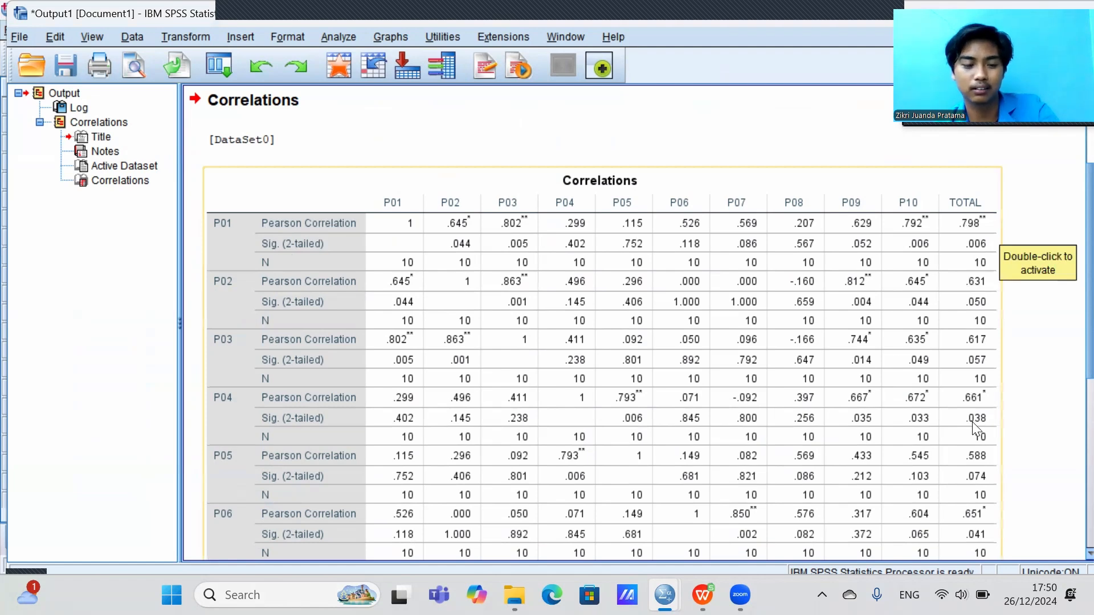
Step: Switch to the respondent data workbook in WPS Office and examine the r tabel value beside the X1 table
{"action": "mouse_move", "coordinate": [702, 595]}
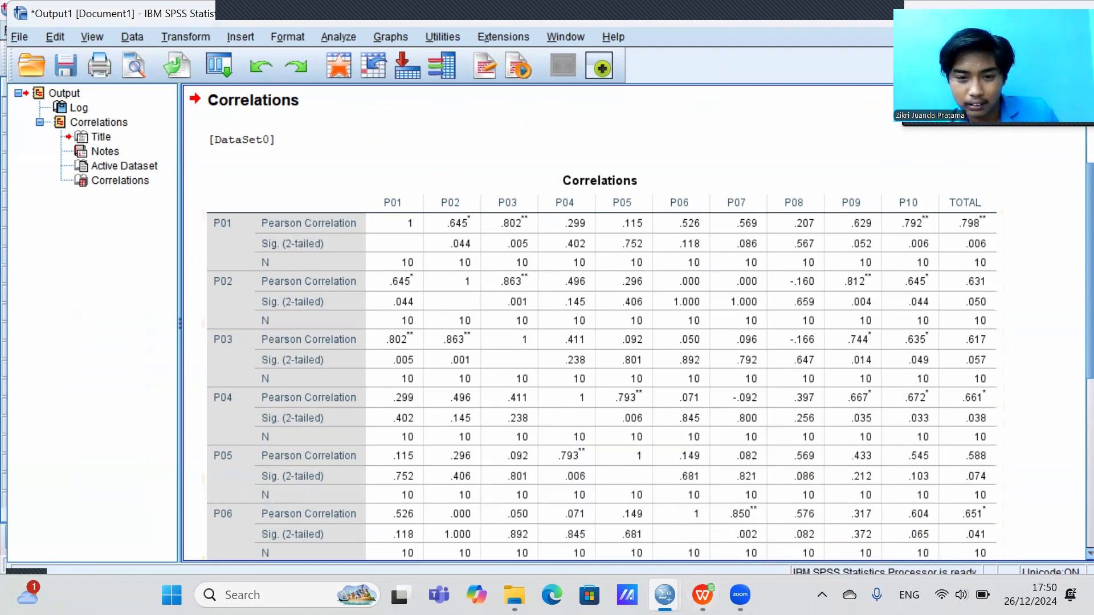
{"action": "left_click", "coordinate": [703, 594]}
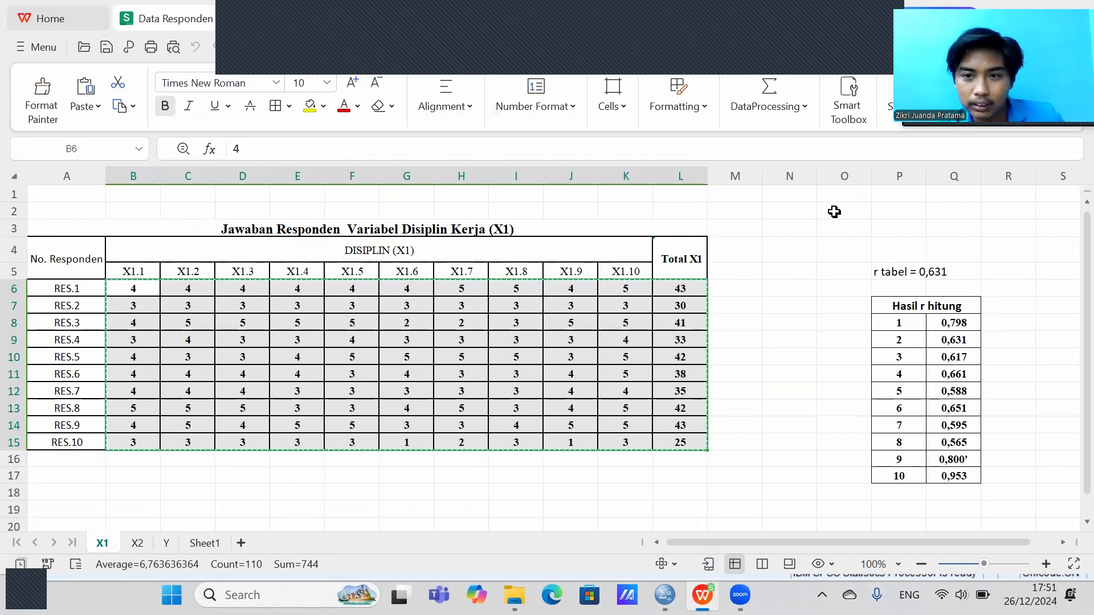
{"action": "left_click", "coordinate": [937, 271]}
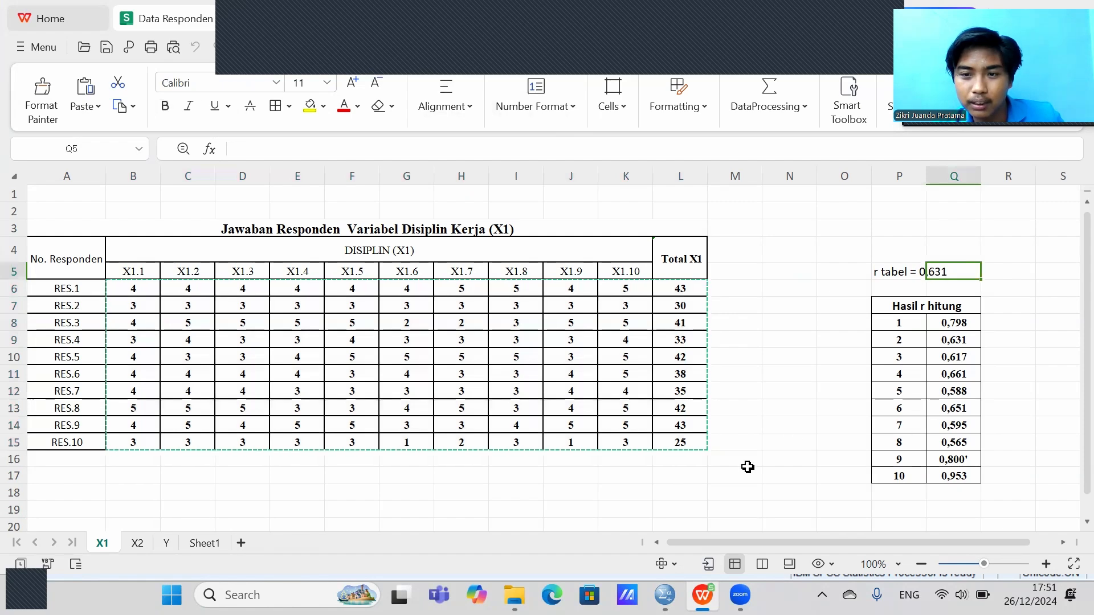
{"action": "mouse_move", "coordinate": [740, 595]}
{"action": "mouse_move", "coordinate": [665, 594]}
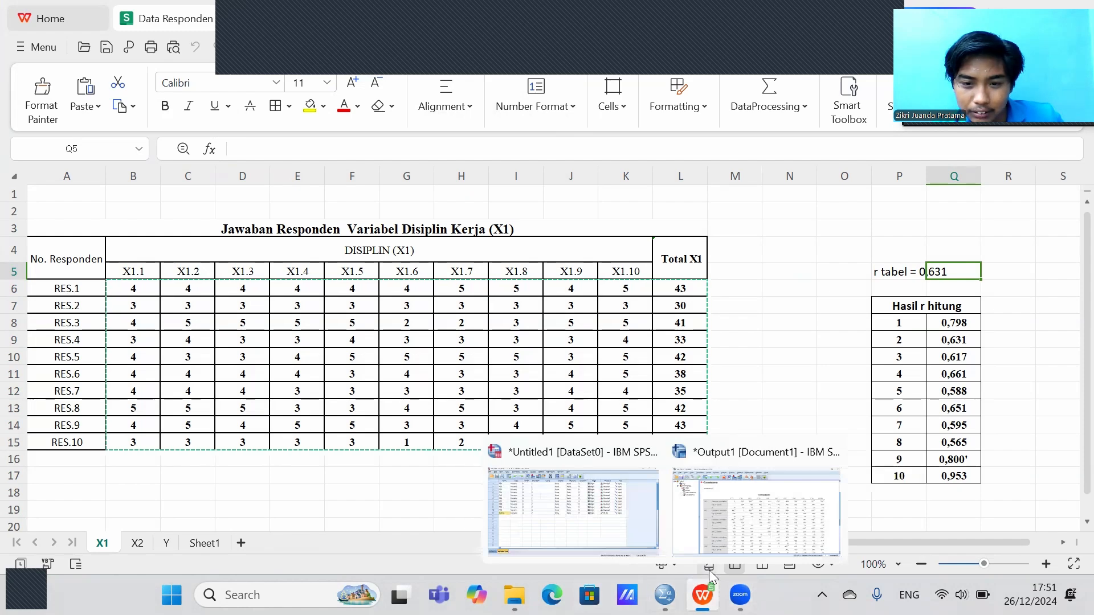
{"action": "mouse_move", "coordinate": [704, 593]}
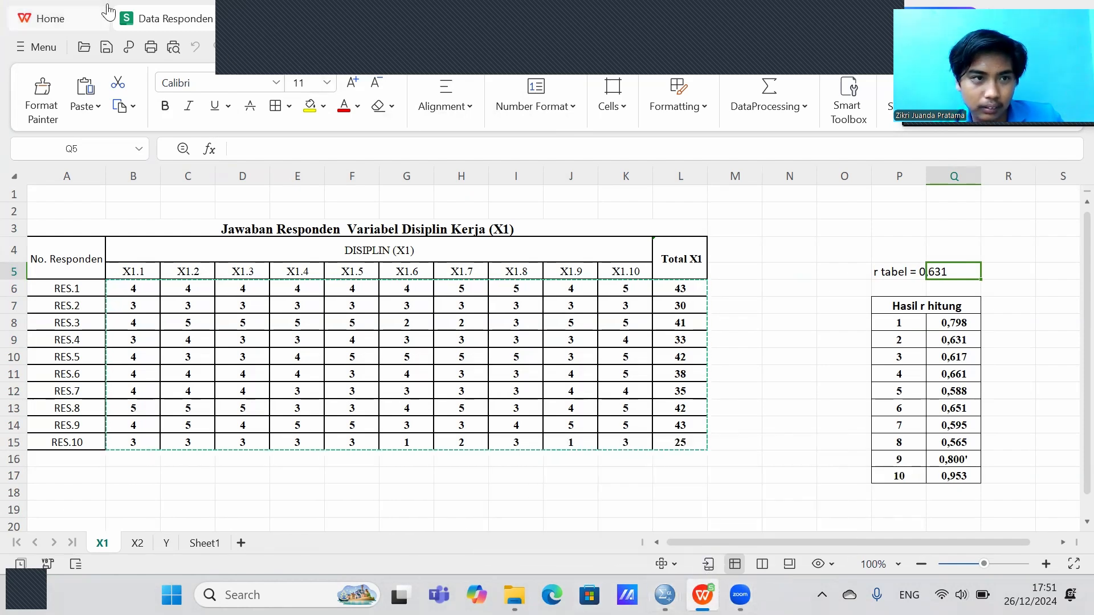
{"action": "left_click", "coordinate": [80, 12]}
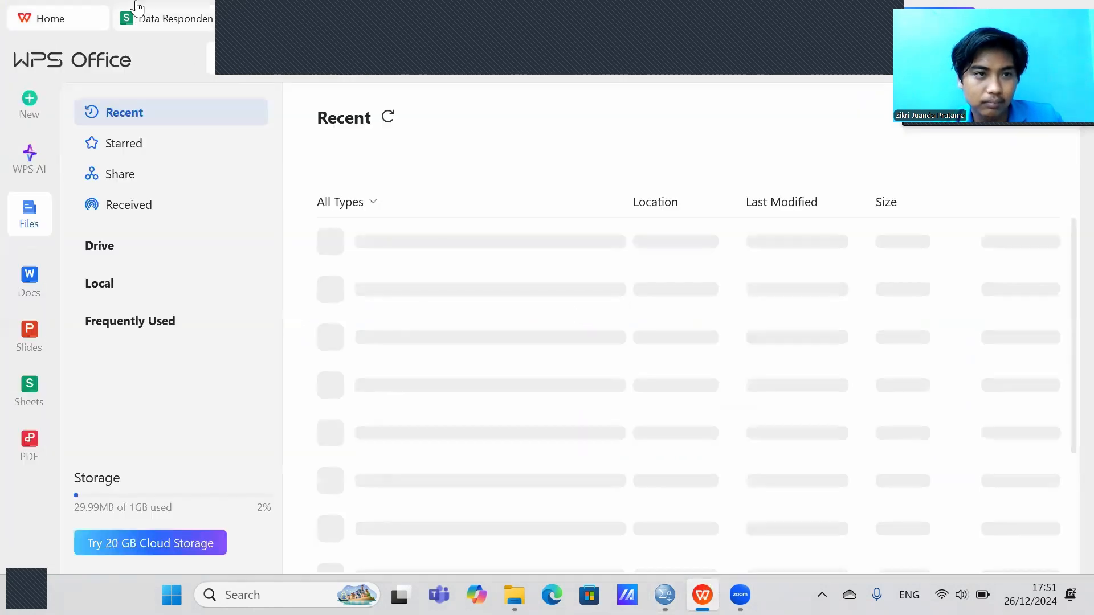
{"action": "left_click", "coordinate": [137, 8]}
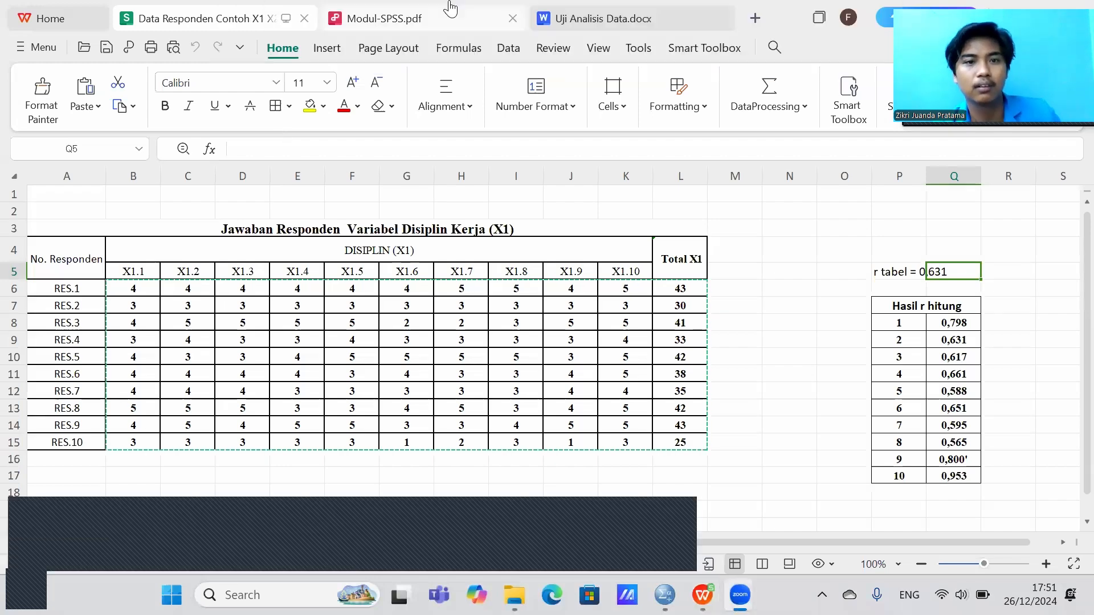
Step: Switch to Uji Analisis Data.docx and start a new line reading "P1" below the sentence about finding the R tabel value
{"action": "left_click", "coordinate": [473, 9]}
{"action": "left_click", "coordinate": [571, 8]}
{"action": "scroll", "coordinate": [461, 373], "scroll_direction": "up", "scroll_amount": 1}
{"action": "scroll", "coordinate": [462, 376], "scroll_direction": "down", "scroll_amount": 1}
{"action": "scroll", "coordinate": [461, 383], "scroll_direction": "down", "scroll_amount": 4}
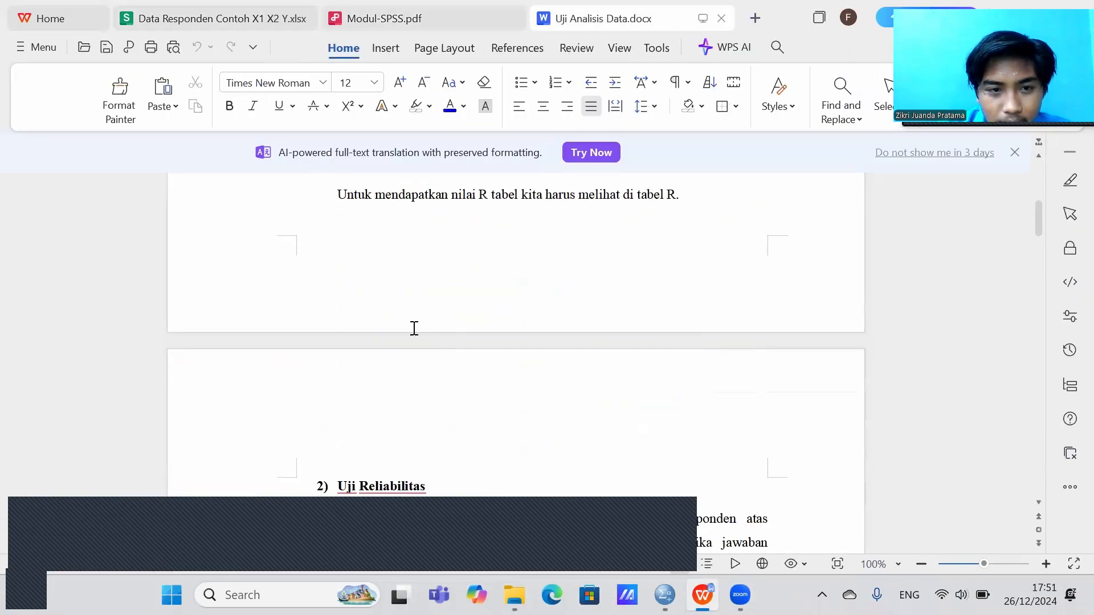
{"action": "scroll", "coordinate": [412, 336], "scroll_direction": "up", "scroll_amount": 3}
{"action": "left_click", "coordinate": [719, 345]}
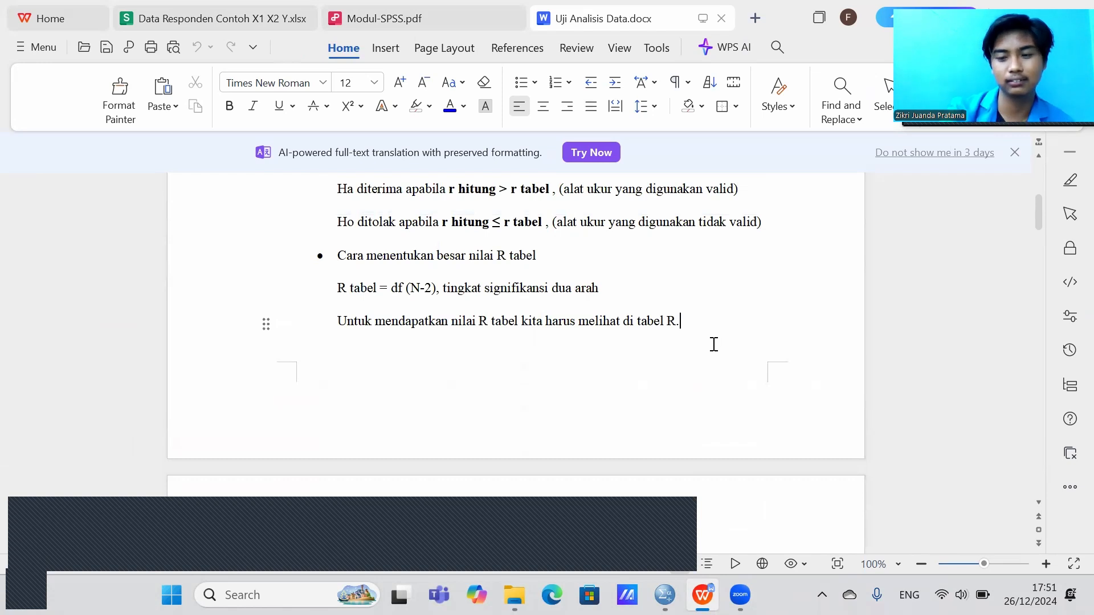
{"action": "key", "text": "Return"}
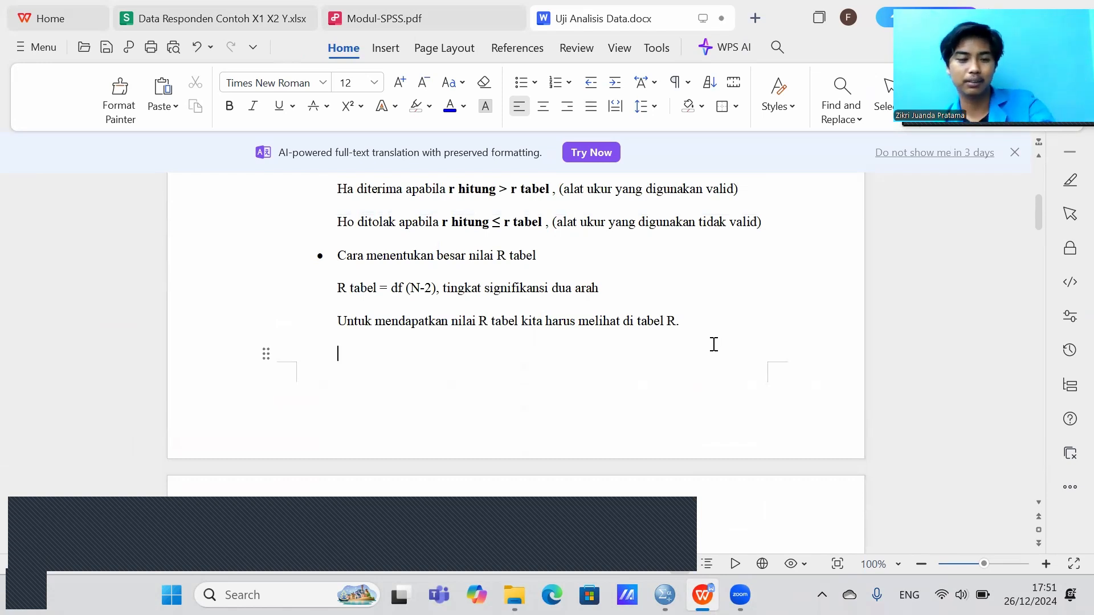
{"action": "type", "text": "P1"}
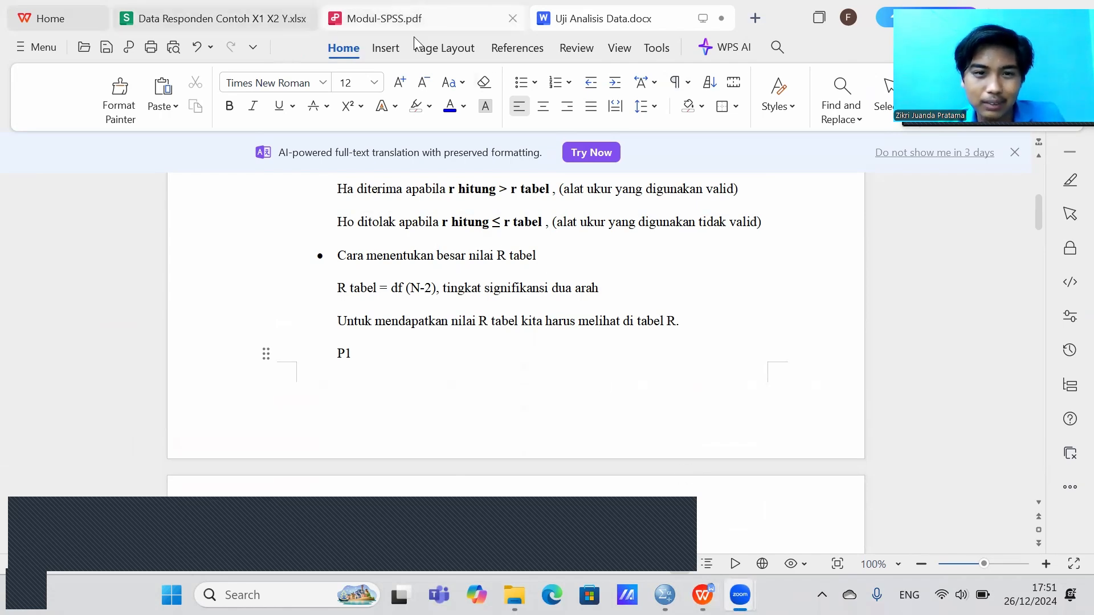
Step: Check the r tabel value in the respondent workbook and add 0,631 after P1 in the document
{"action": "left_click", "coordinate": [276, 13]}
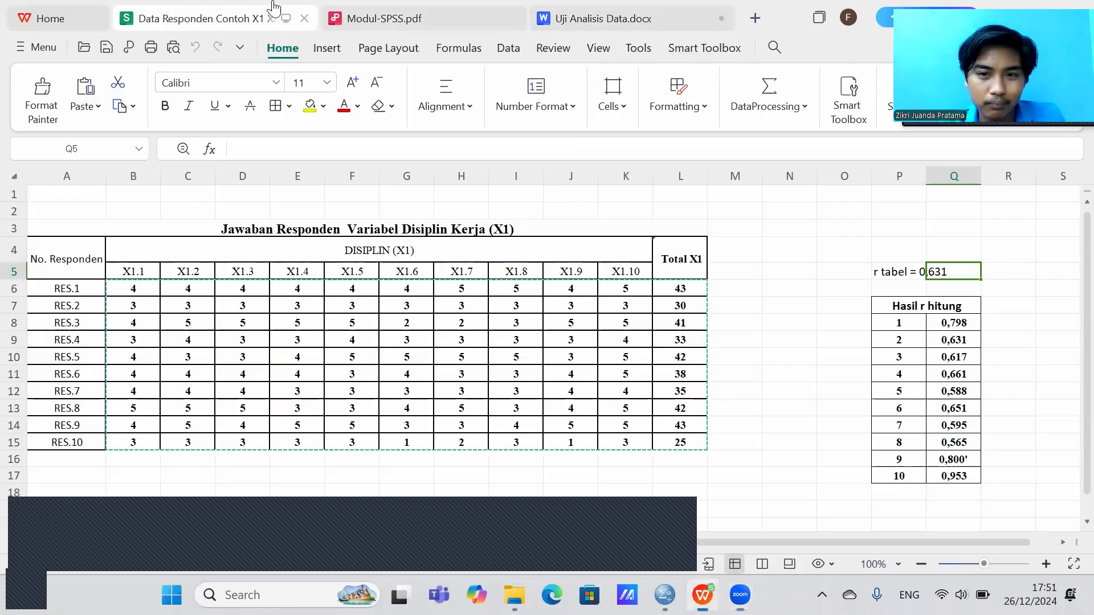
{"action": "left_click", "coordinate": [625, 12]}
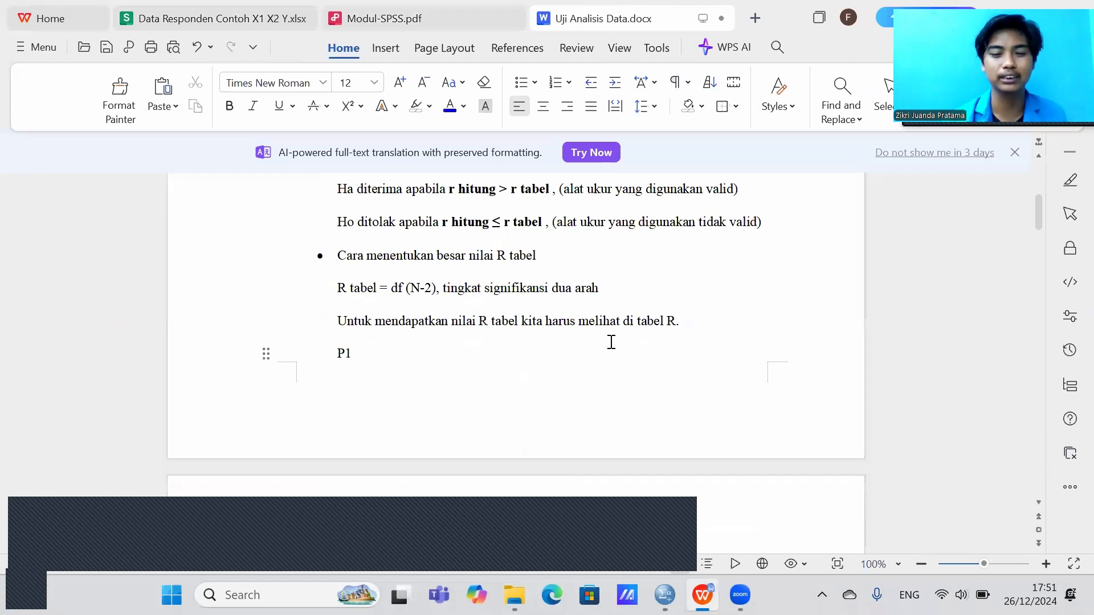
{"action": "type", "text": "0"}
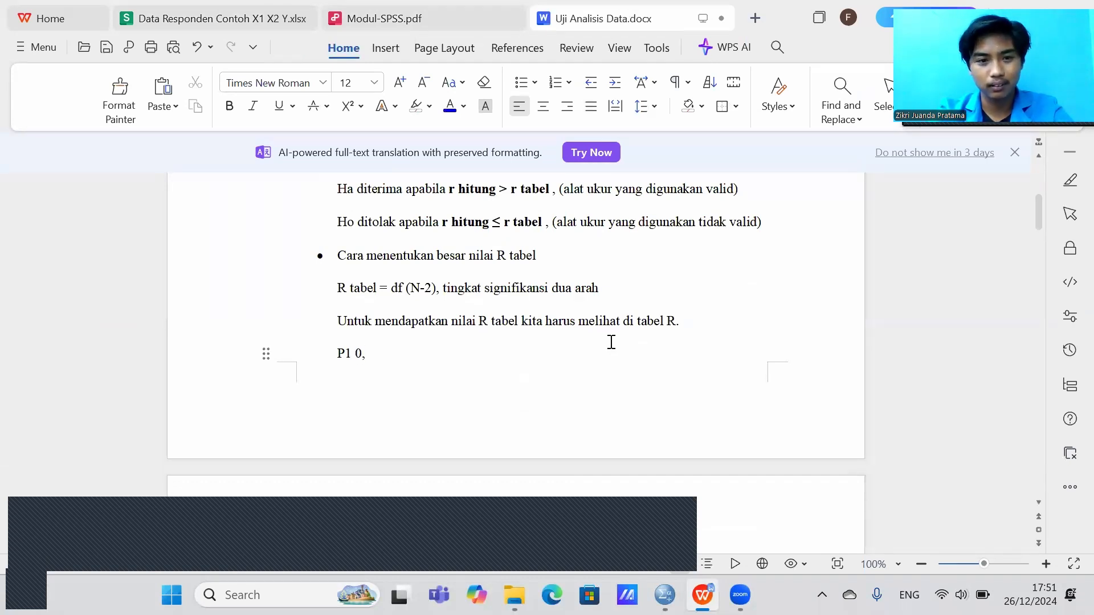
{"action": "type", "text": ",631"}
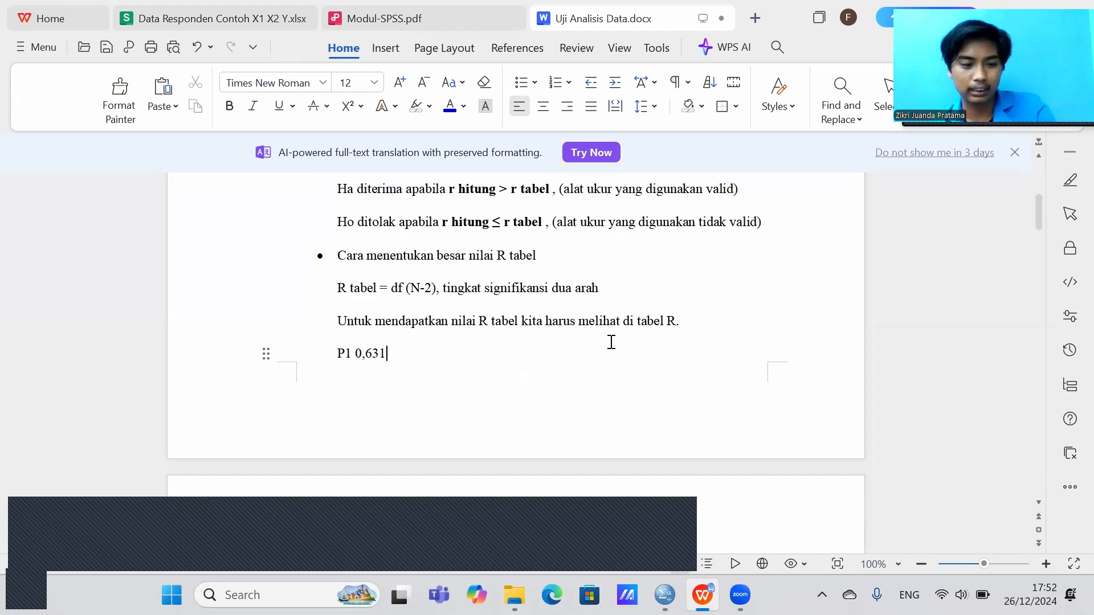
Step: Look up P01's Pearson correlation with TOTAL in the SPSS output and insert "0,798 >" before 0,631 in the document's P1 line
{"action": "key", "text": "alt+Tab"}
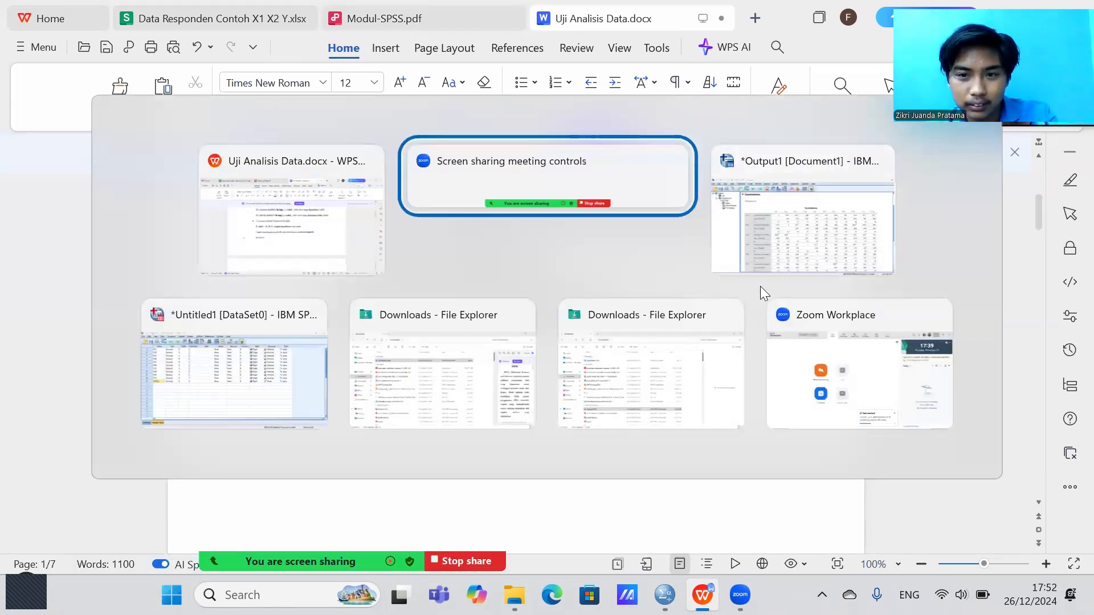
{"action": "left_click", "coordinate": [816, 201]}
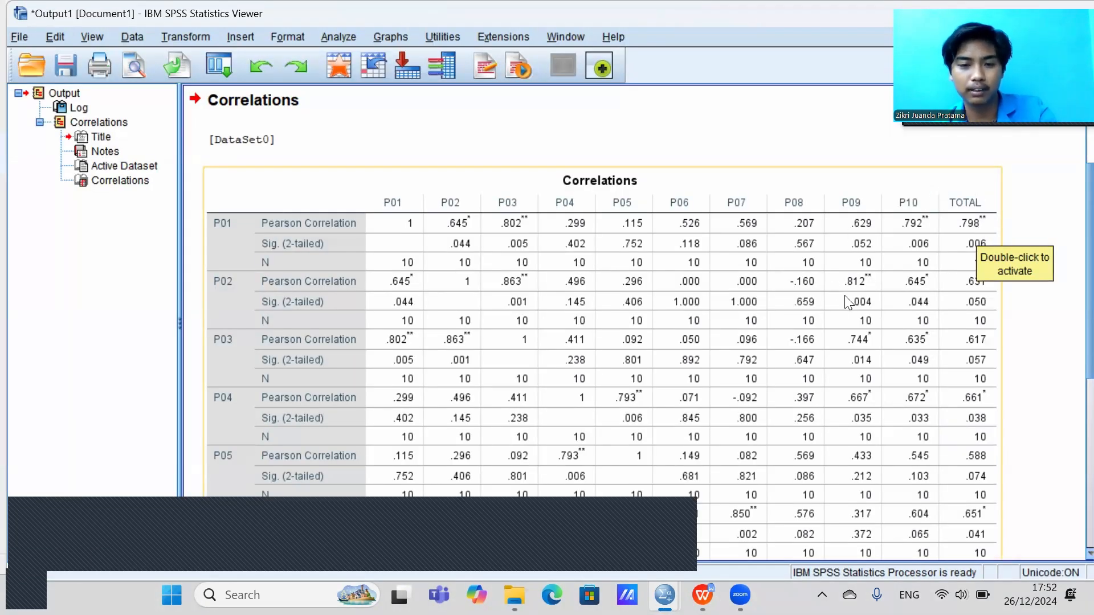
{"action": "key", "text": "alt+Tab"}
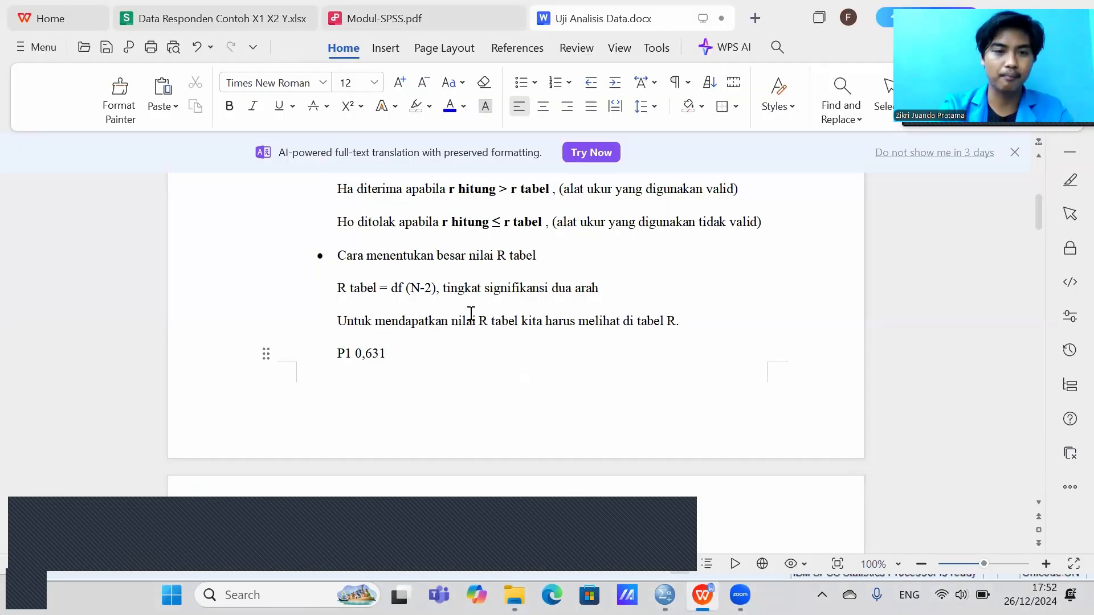
{"action": "type", "text": "0,79"}
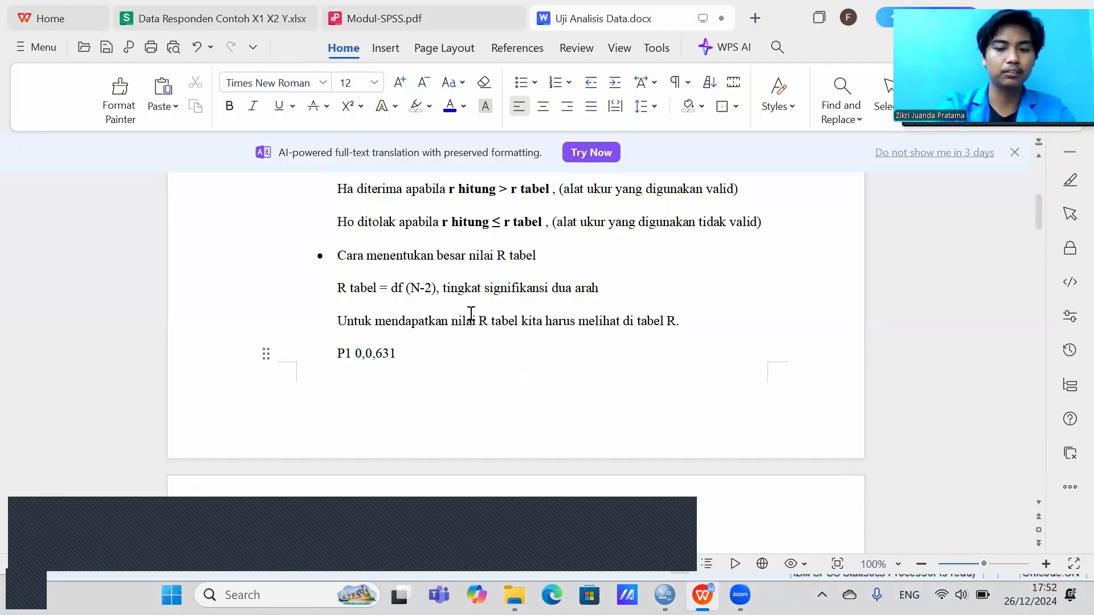
{"action": "type", "text": "8"}
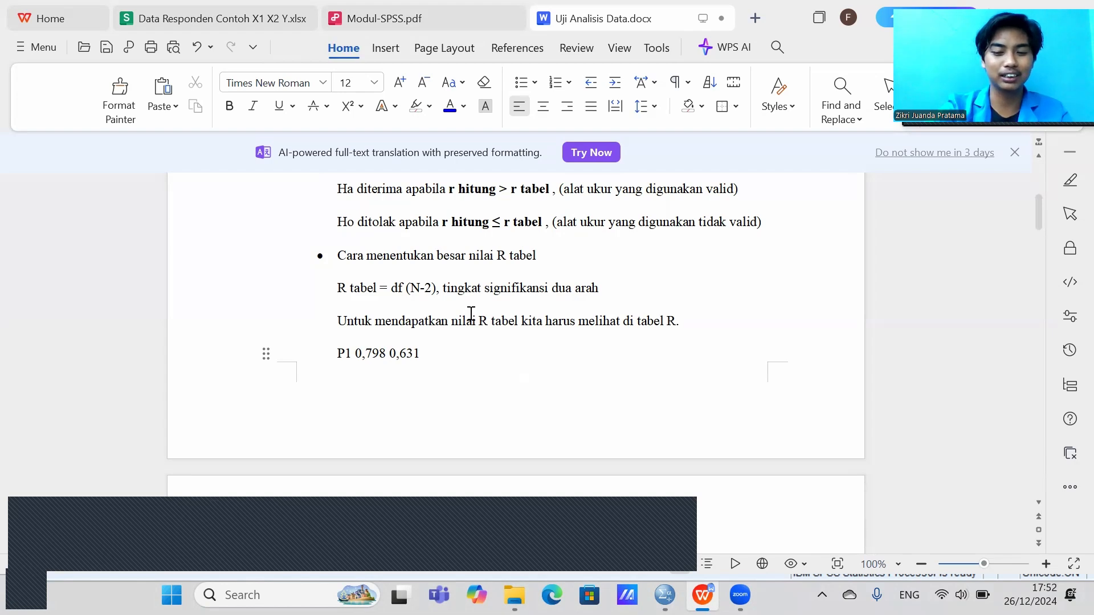
{"action": "type", "text": ">"}
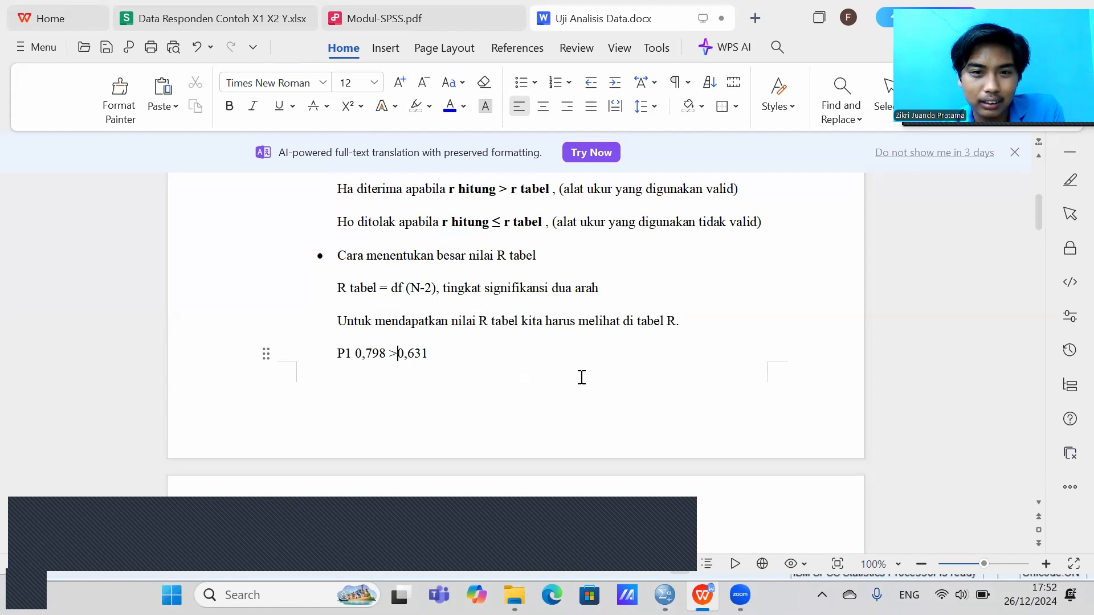
Step: Check the r hitung > r tabel criterion and add "valid" at the end of the P1 line
{"action": "scroll", "coordinate": [581, 374], "scroll_direction": "up", "scroll_amount": 1}
{"action": "left_click", "coordinate": [470, 396]}
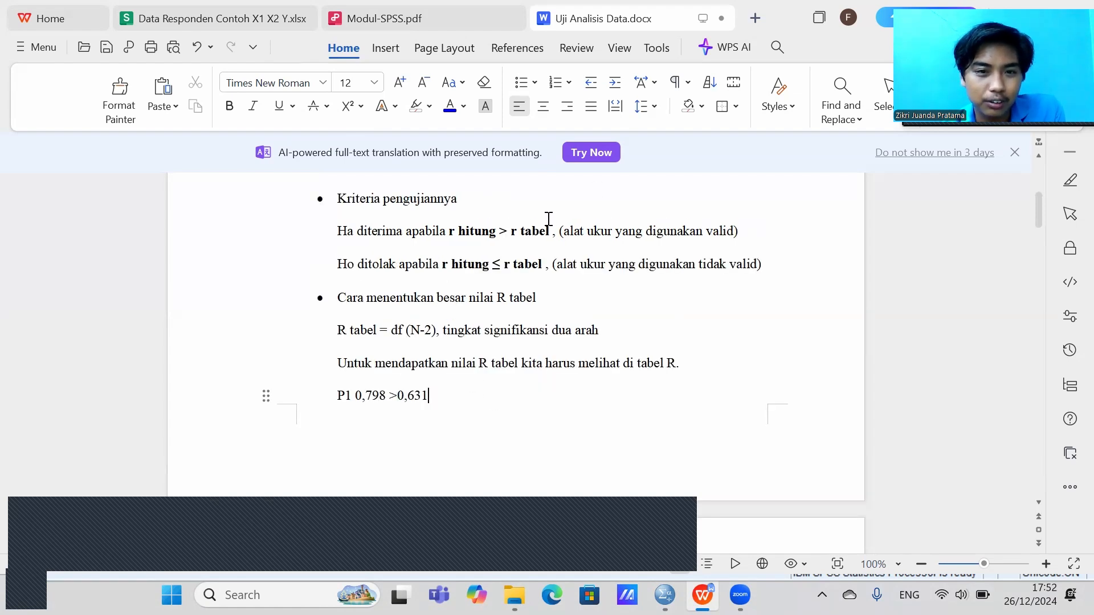
{"action": "left_click_drag", "start_coordinate": [450, 231], "coordinate": [552, 234]}
{"action": "left_click", "coordinate": [465, 400]}
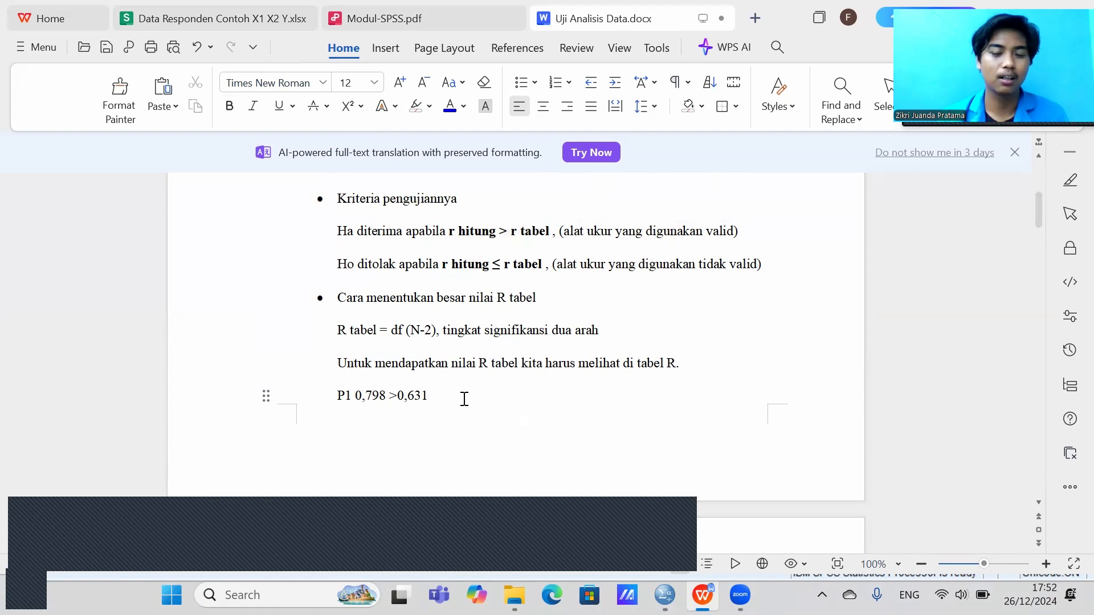
{"action": "type", "text": "valid"}
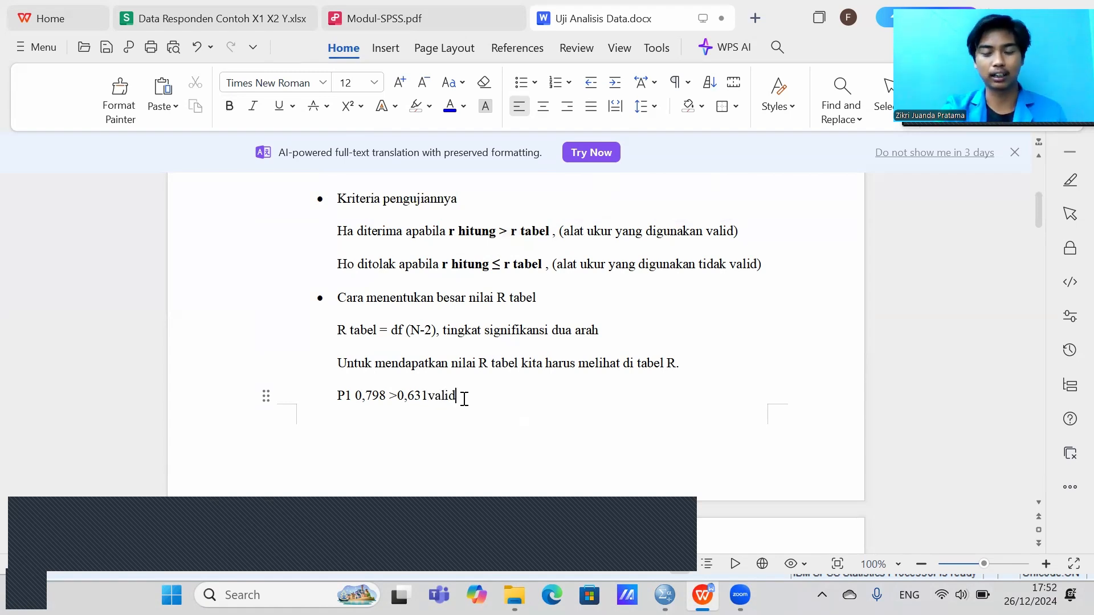
Step: Look up P02's correlation with TOTAL in the SPSS output and record "P2 0,631 = 0,631 tidak valid" below the P1 line
{"action": "scroll", "coordinate": [464, 399], "scroll_direction": "down", "scroll_amount": 3}
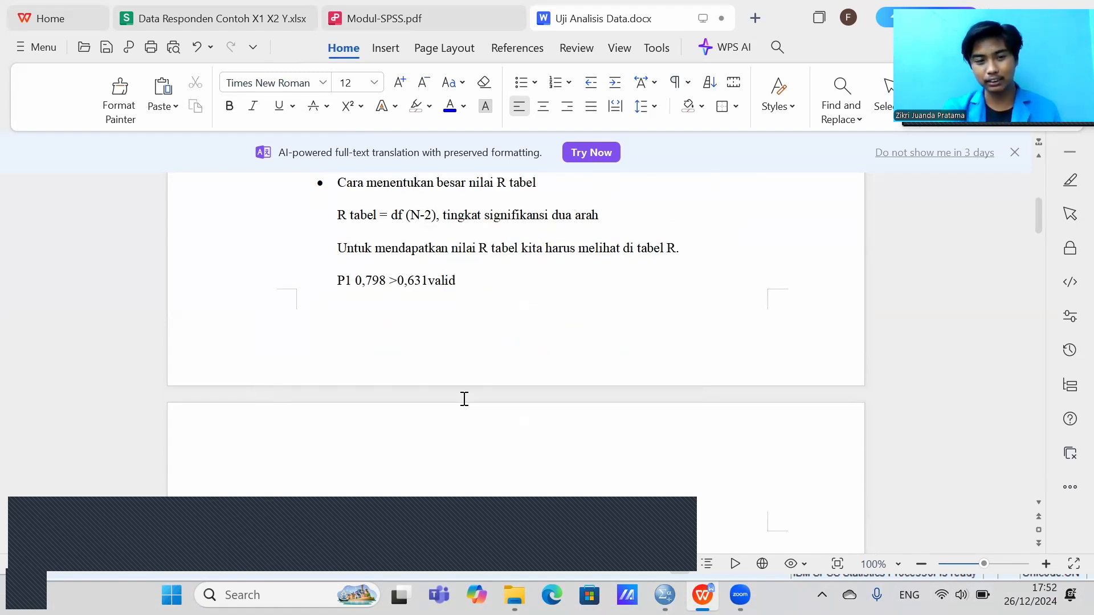
{"action": "key", "text": "alt+Tab"}
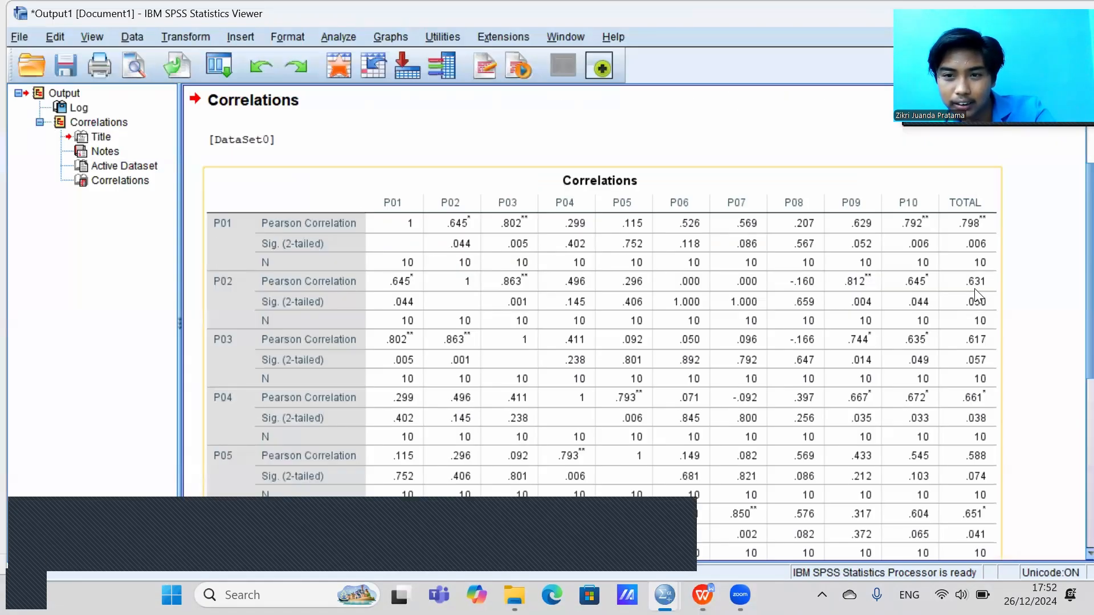
{"action": "key", "text": "alt+Tab"}
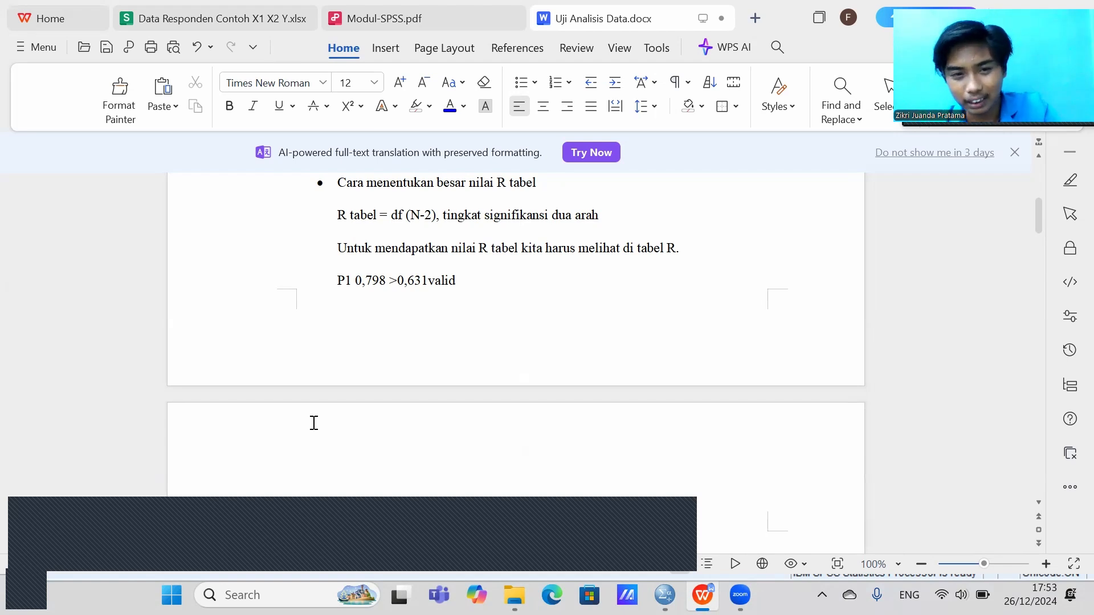
{"action": "scroll", "coordinate": [497, 409], "scroll_direction": "down", "scroll_amount": 1}
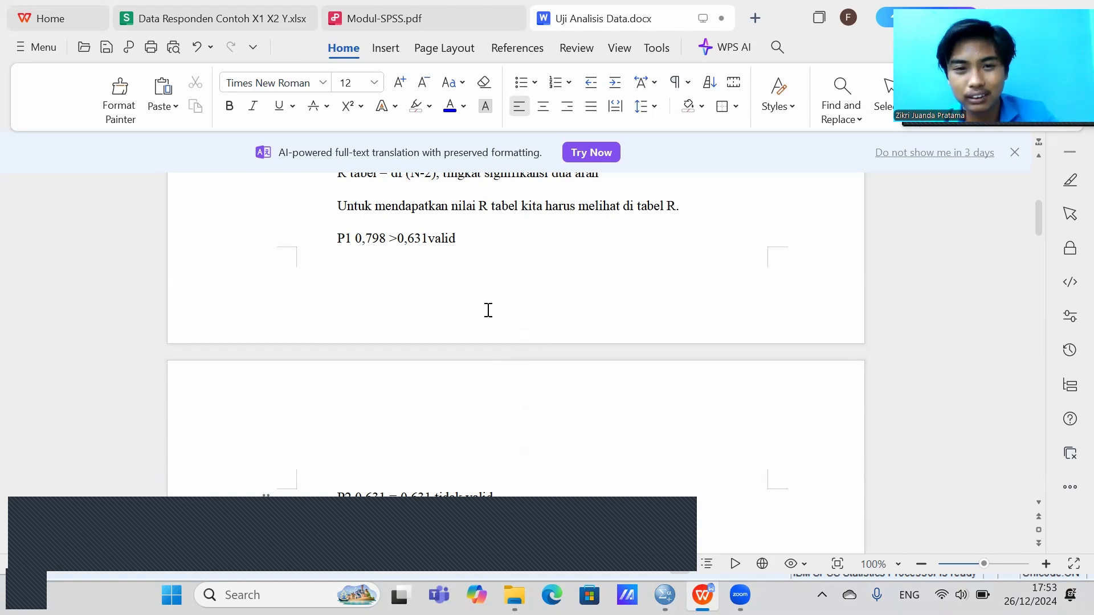
Step: Review the validity criteria in the document, and look up the two-tailed 0.05 r tabel value for df 8 in Modul-SPSS.pdf
{"action": "scroll", "coordinate": [490, 310], "scroll_direction": "up", "scroll_amount": 4}
{"action": "scroll", "coordinate": [430, 331], "scroll_direction": "up", "scroll_amount": 2}
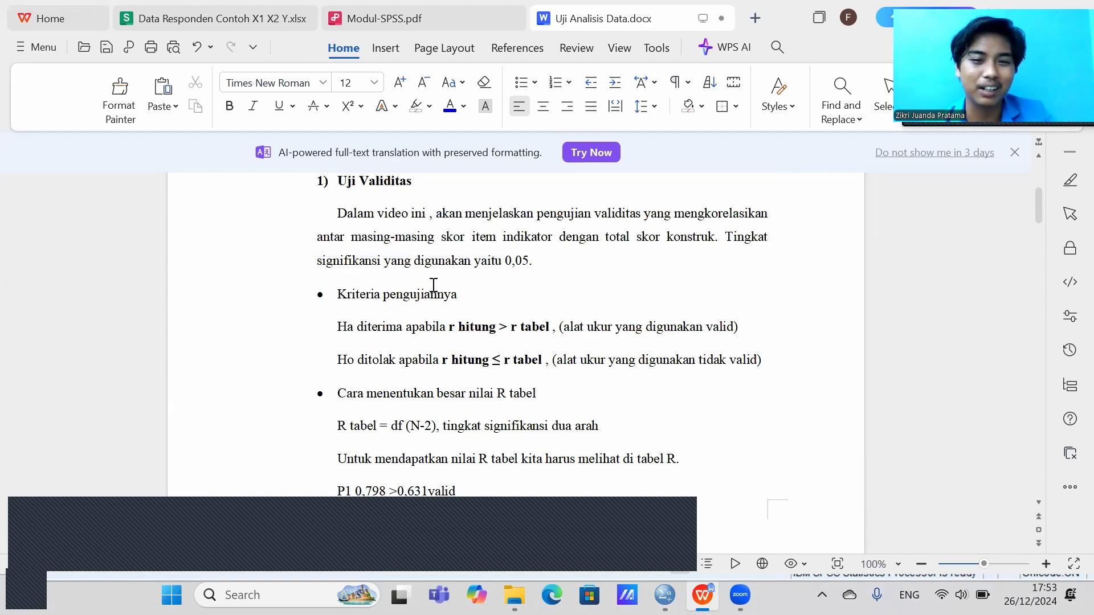
{"action": "scroll", "coordinate": [460, 406], "scroll_direction": "down", "scroll_amount": 3}
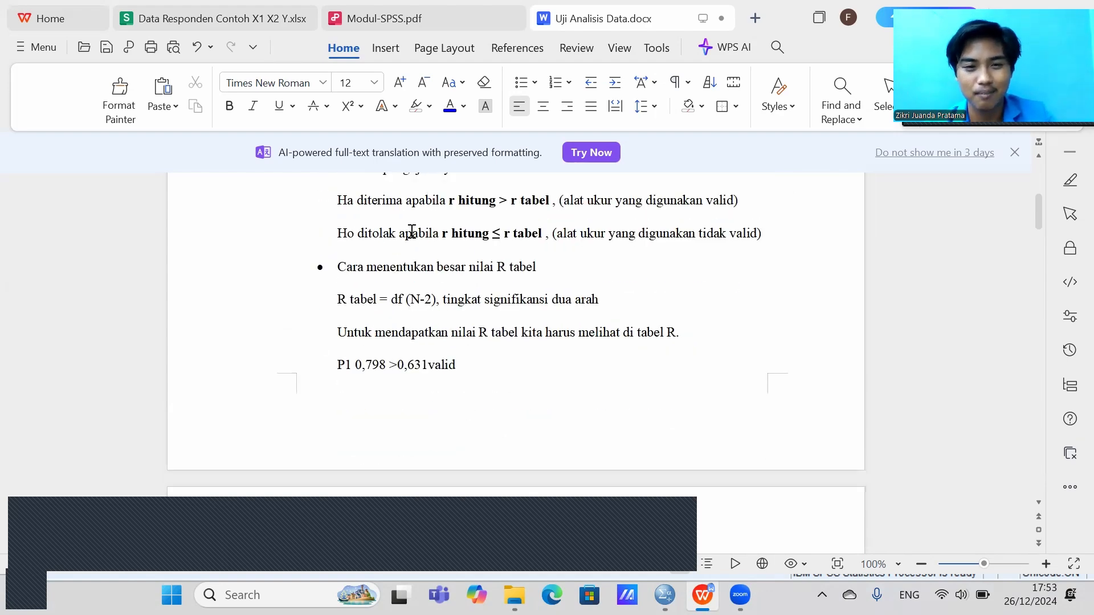
{"action": "left_click", "coordinate": [399, 14]}
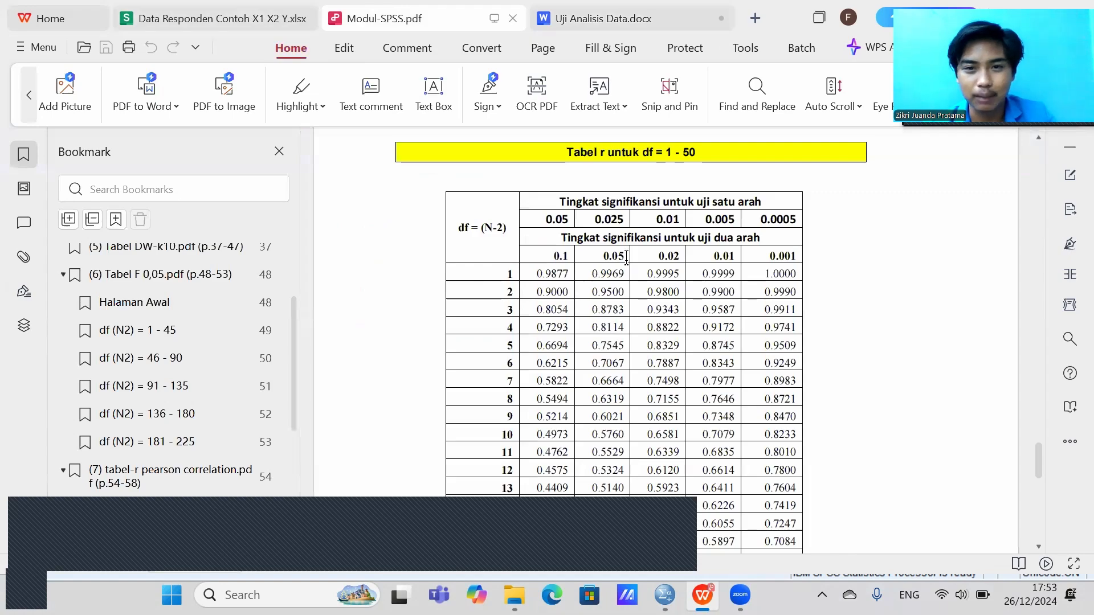
{"action": "scroll", "coordinate": [627, 275], "scroll_direction": "down", "scroll_amount": 8}
{"action": "scroll", "coordinate": [626, 276], "scroll_direction": "down", "scroll_amount": 2}
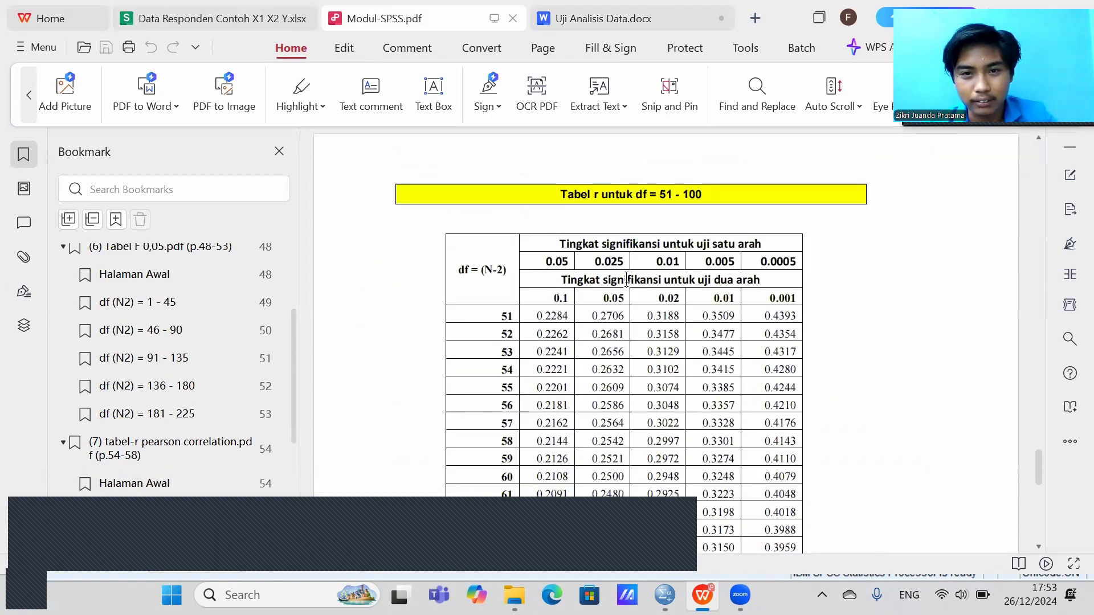
{"action": "scroll", "coordinate": [625, 285], "scroll_direction": "up", "scroll_amount": 8}
{"action": "scroll", "coordinate": [624, 293], "scroll_direction": "up", "scroll_amount": 7}
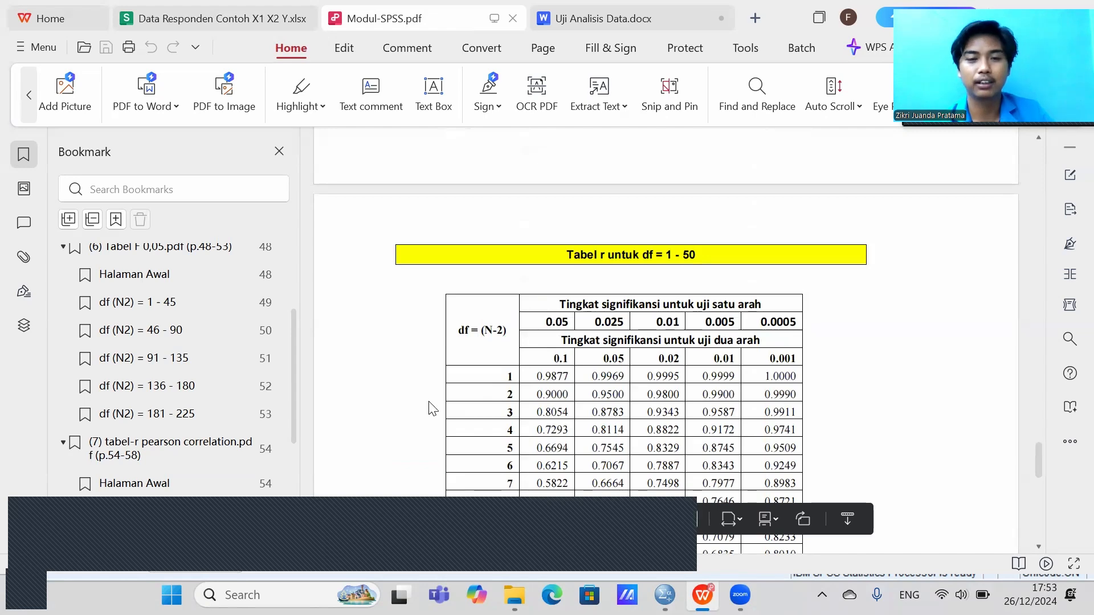
{"action": "scroll", "coordinate": [520, 337], "scroll_direction": "down", "scroll_amount": 2}
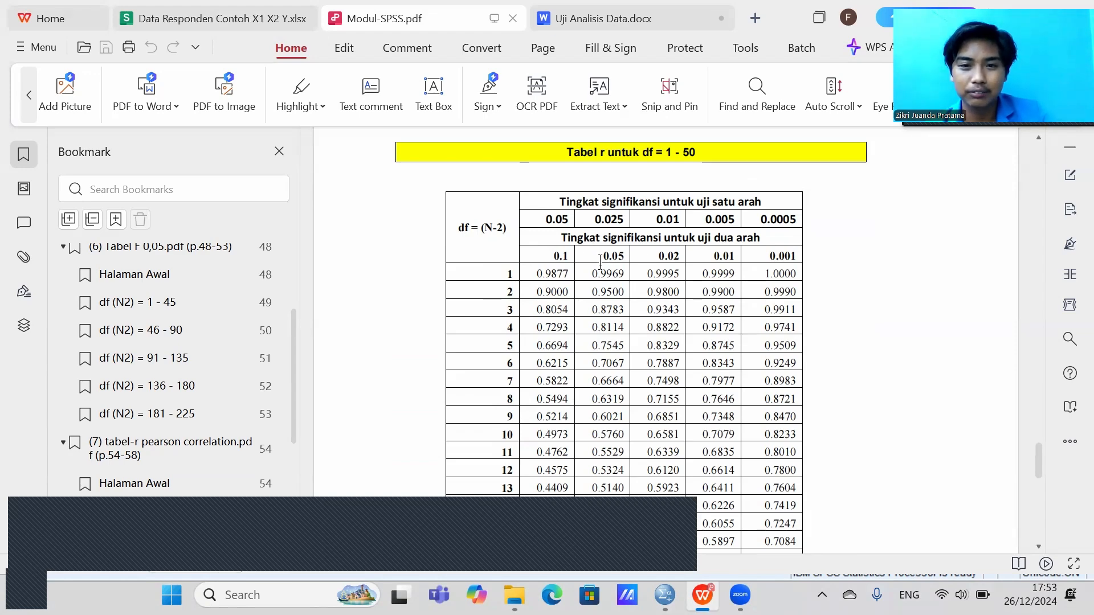
{"action": "left_click_drag", "start_coordinate": [601, 259], "coordinate": [625, 261]}
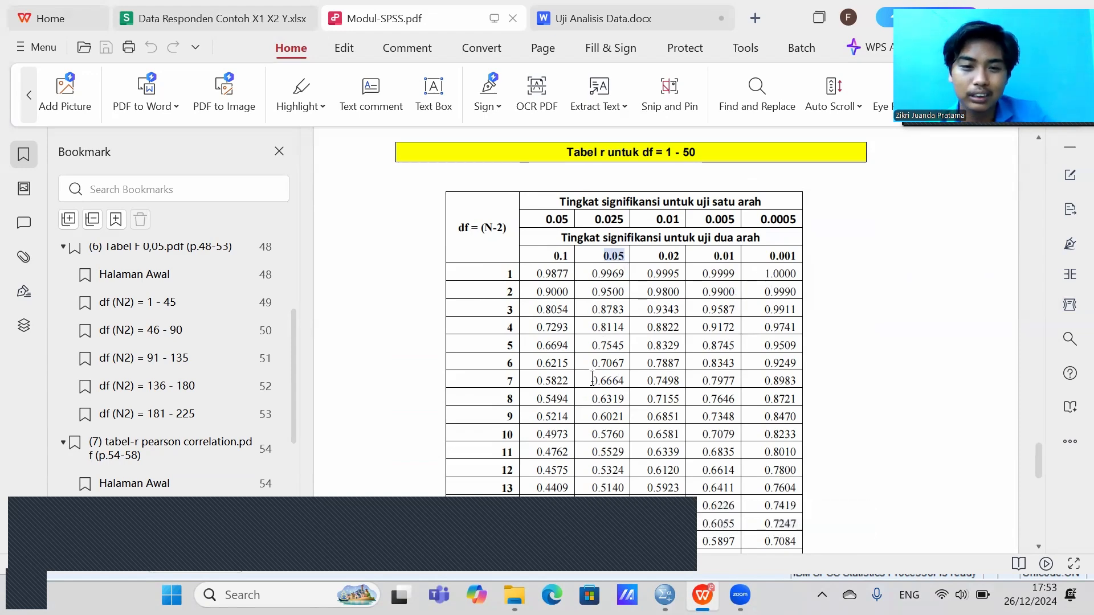
{"action": "left_click_drag", "start_coordinate": [592, 396], "coordinate": [628, 399]}
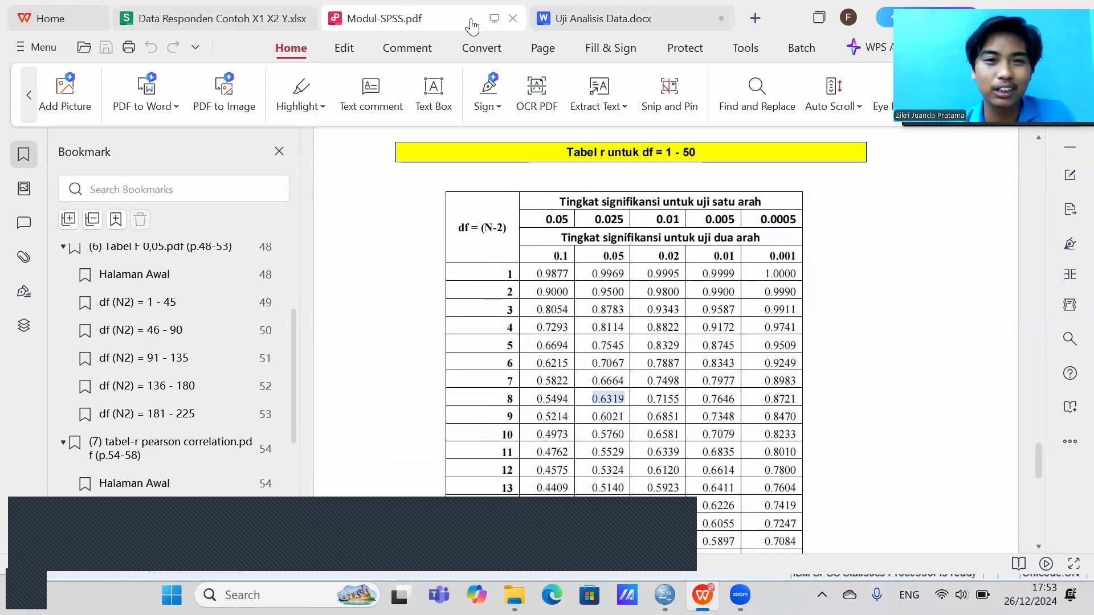
Step: Return to Uji Analisis Data.docx and read the Uji Reliabilitas section with its Cronbach's Alpha 0,600 criteria
{"action": "left_click", "coordinate": [570, 14]}
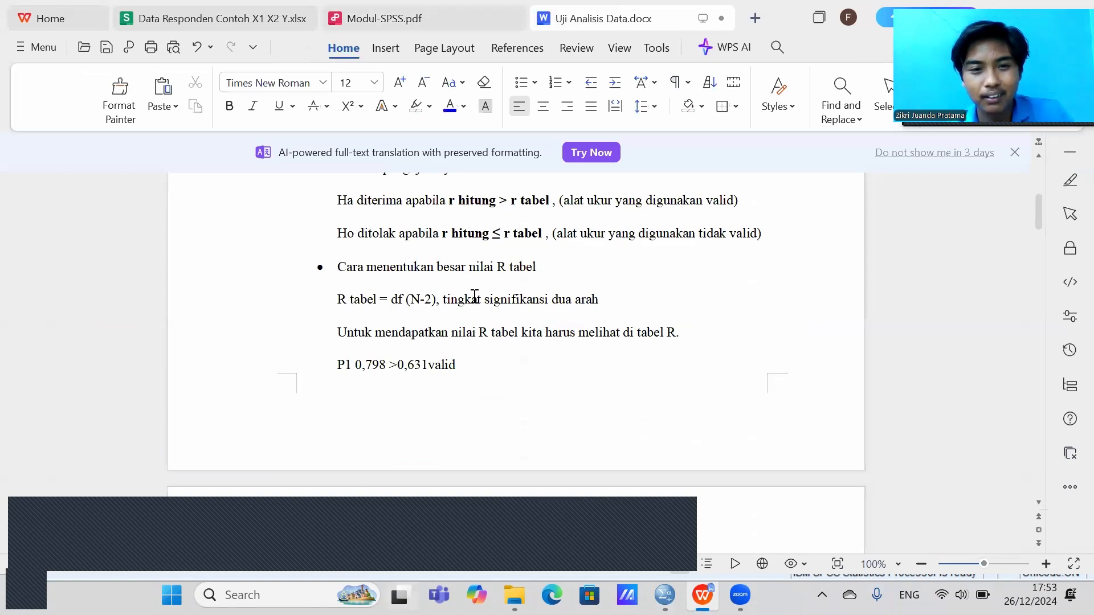
{"action": "scroll", "coordinate": [475, 296], "scroll_direction": "down", "scroll_amount": 5}
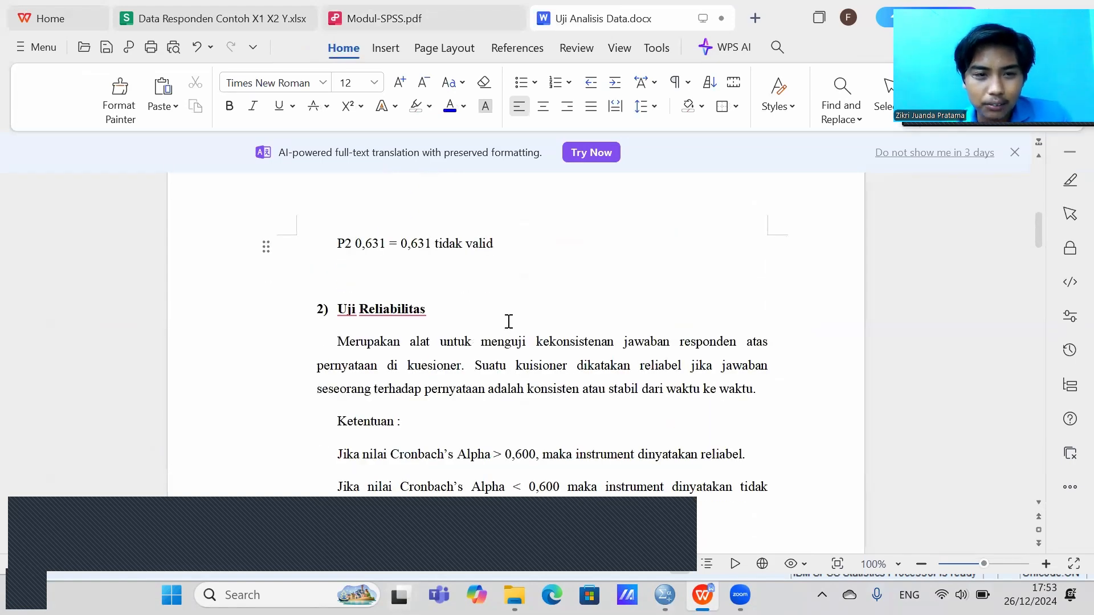
{"action": "scroll", "coordinate": [524, 314], "scroll_direction": "down", "scroll_amount": 3}
{"action": "scroll", "coordinate": [525, 313], "scroll_direction": "up", "scroll_amount": 1}
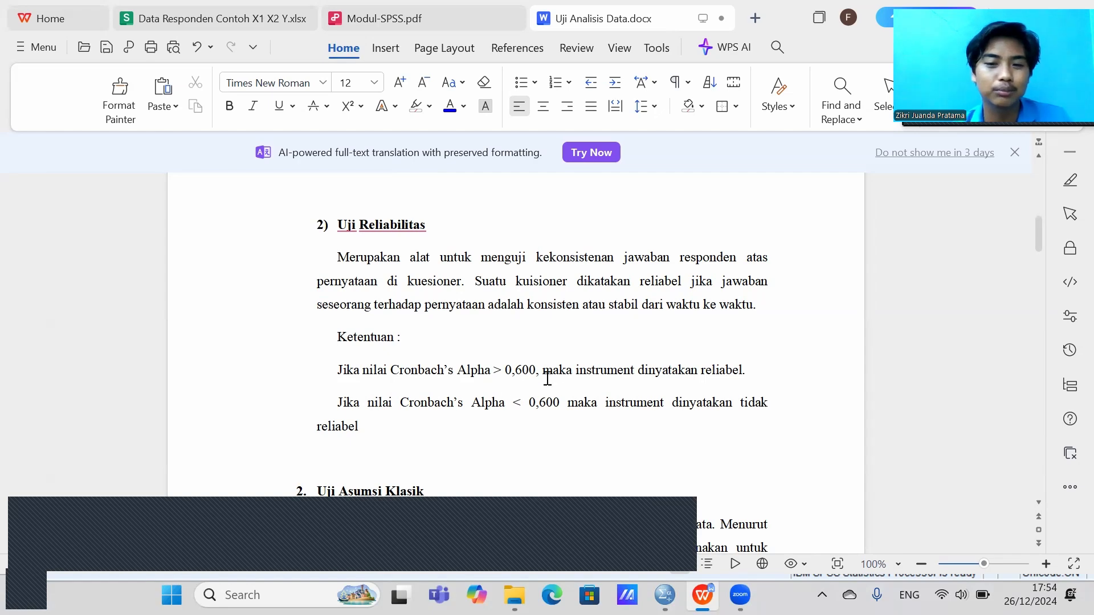
{"action": "scroll", "coordinate": [580, 334], "scroll_direction": "down", "scroll_amount": 3}
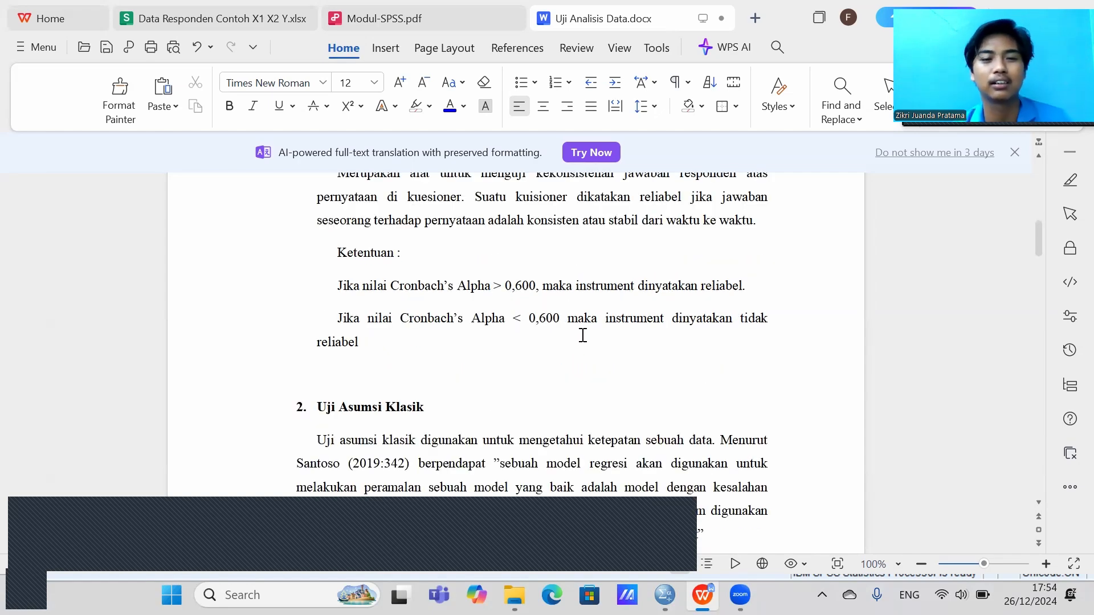
{"action": "scroll", "coordinate": [558, 292], "scroll_direction": "up", "scroll_amount": 1}
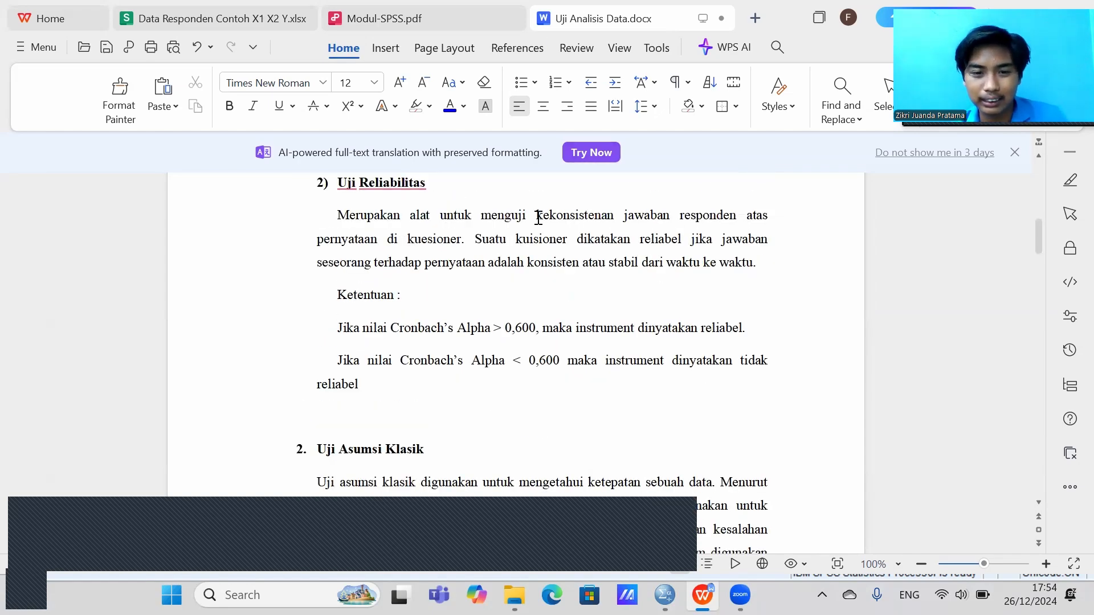
Step: Switch to the SPSS Data Editor and check the P01 to P10 and TOTAL entries in both the data and variable views
{"action": "mouse_move", "coordinate": [665, 595]}
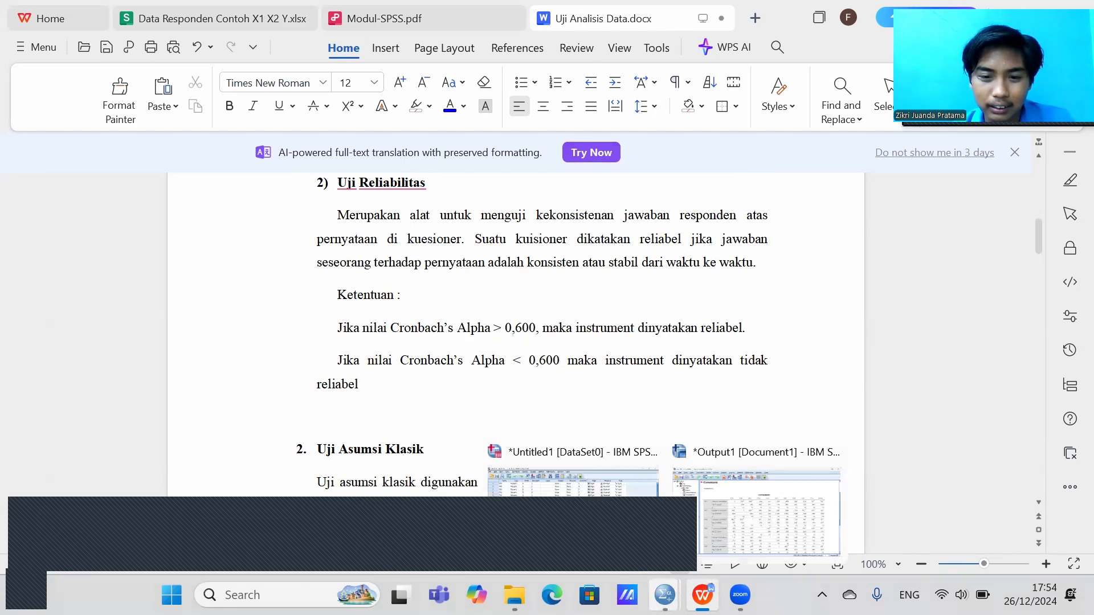
{"action": "left_click", "coordinate": [584, 513]}
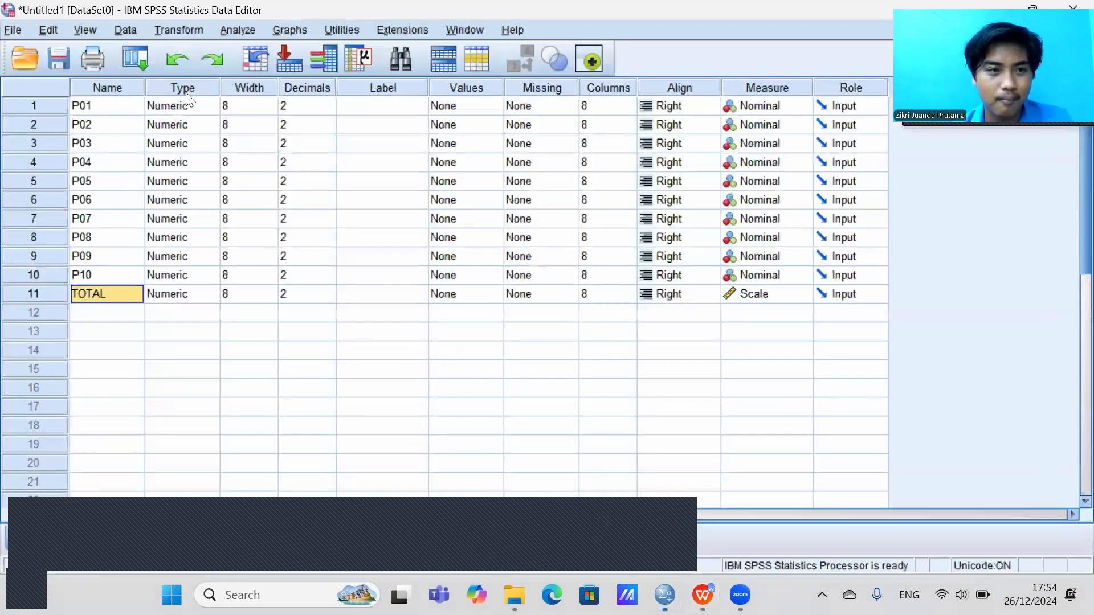
{"action": "left_click", "coordinate": [32, 534]}
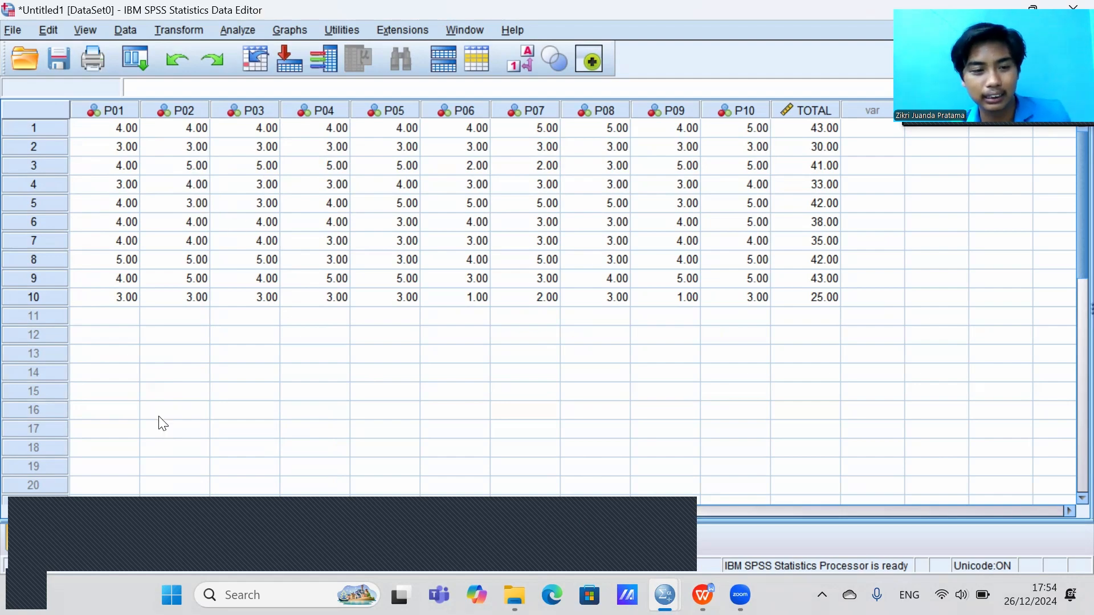
{"action": "left_click", "coordinate": [110, 538]}
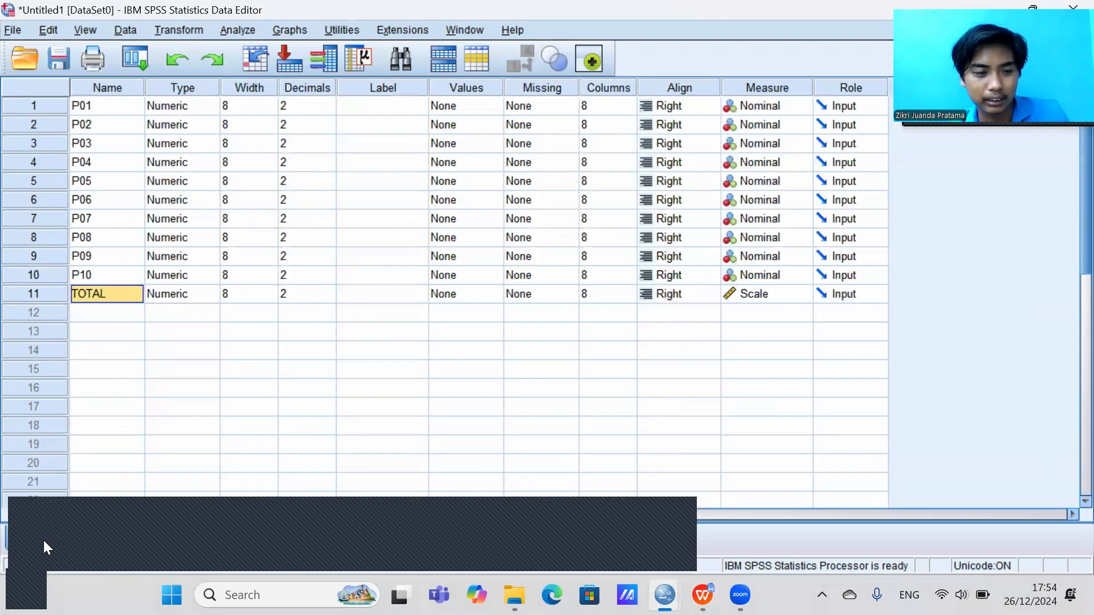
{"action": "left_click", "coordinate": [42, 542]}
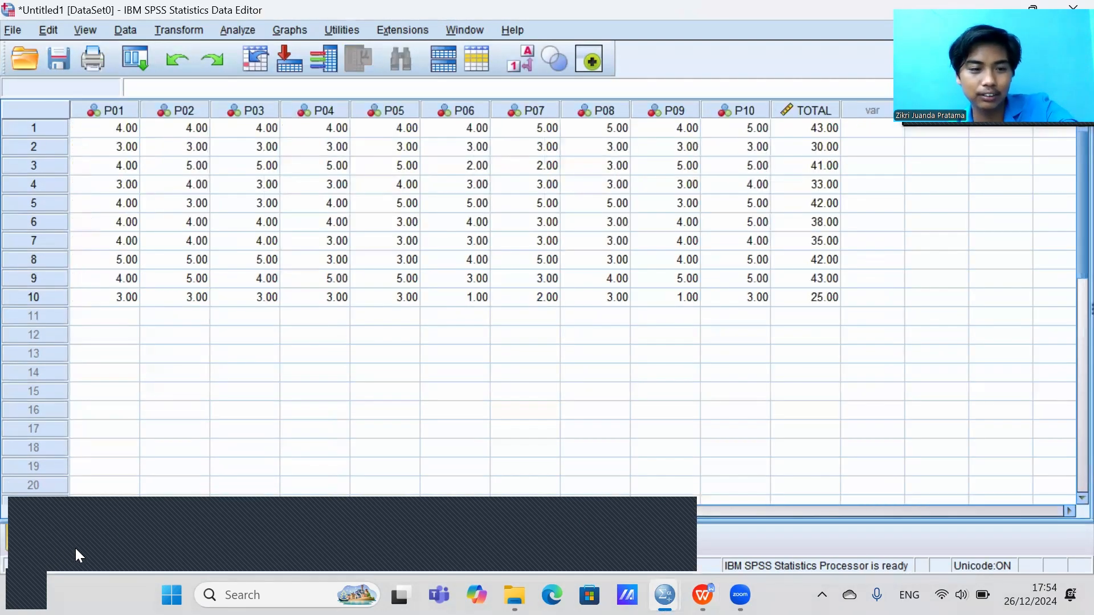
{"action": "left_click", "coordinate": [115, 129]}
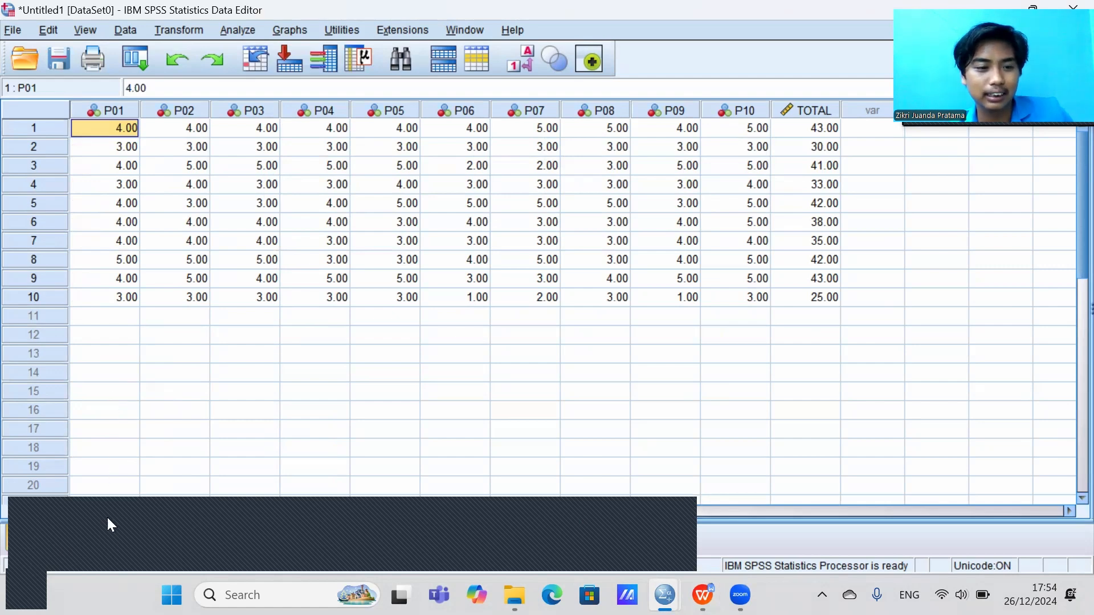
{"action": "left_click", "coordinate": [110, 543]}
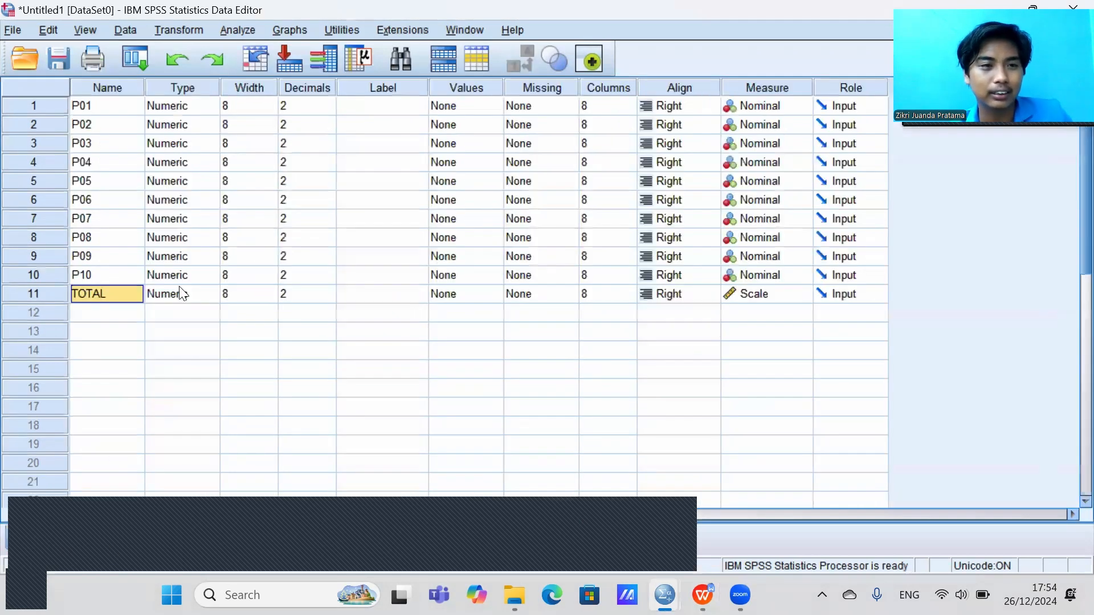
{"action": "left_click", "coordinate": [89, 114]}
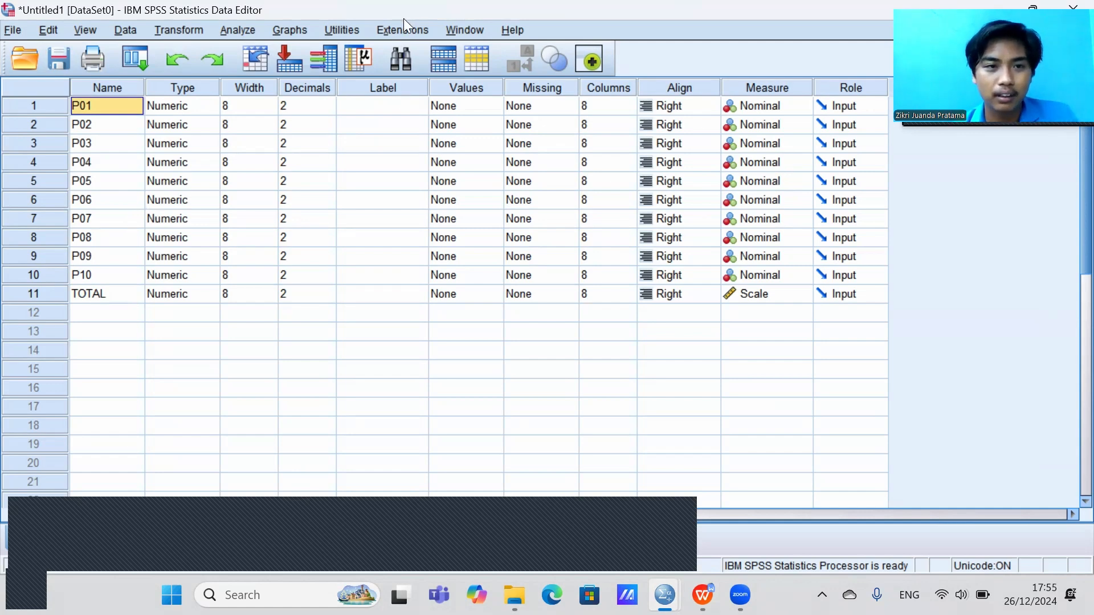
Step: Set up a Reliability Analysis with P01 through P10 as the items, leaving out TOTAL
{"action": "left_click", "coordinate": [226, 32]}
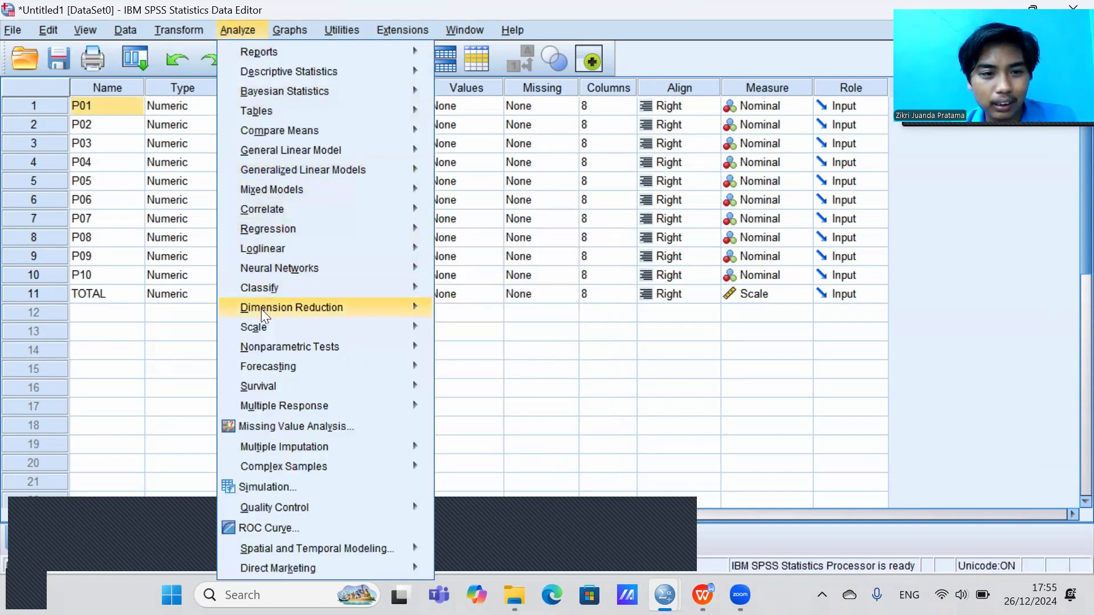
{"action": "mouse_move", "coordinate": [378, 326]}
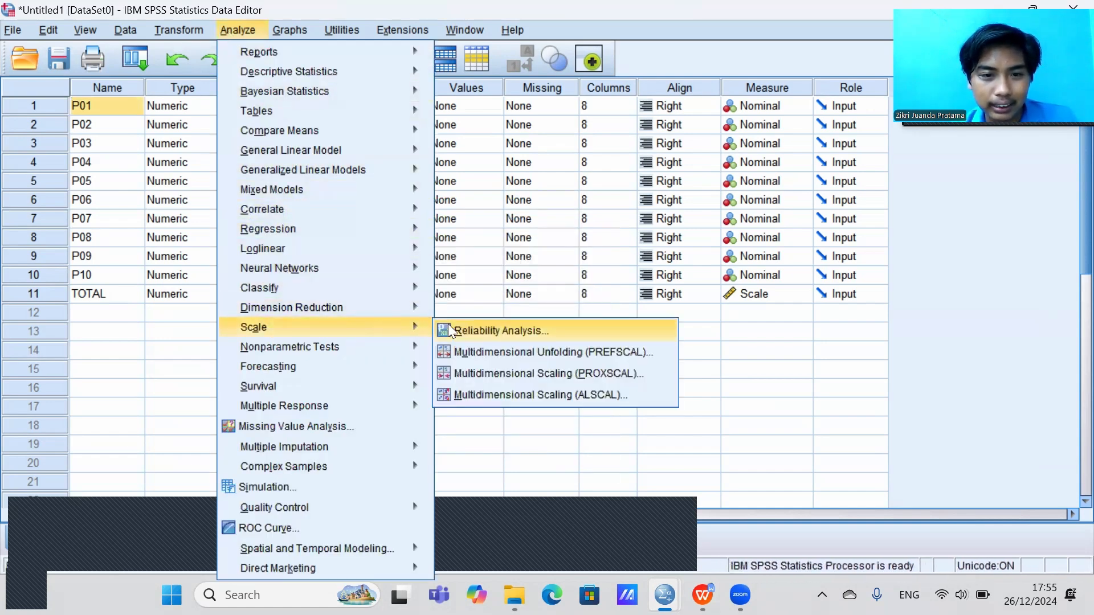
{"action": "left_click", "coordinate": [460, 332]}
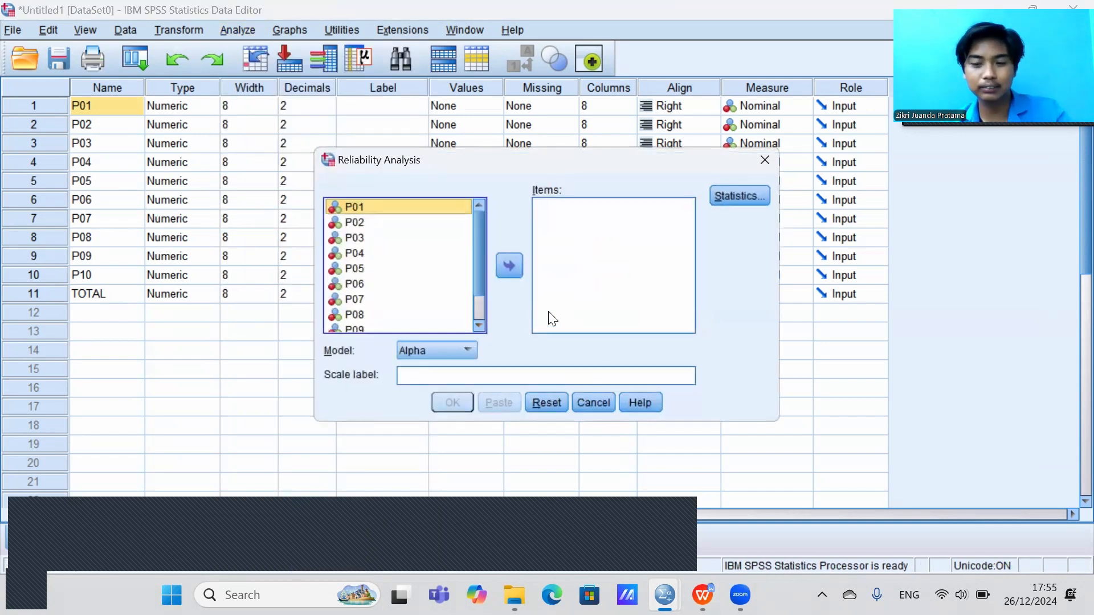
{"action": "key", "text": "shift+Down"}
{"action": "key", "text": "shift+Down"}
{"action": "key", "text": "shift+Down"}
{"action": "key", "text": "shift+Down"}
{"action": "key", "text": "shift+Down"}
{"action": "key", "text": "shift+Down"}
{"action": "key", "text": "shift+Down"}
{"action": "key", "text": "shift+Down"}
{"action": "key", "text": "shift+Down"}
{"action": "key", "text": "shift+Down"}
{"action": "key", "text": "shift+Up"}
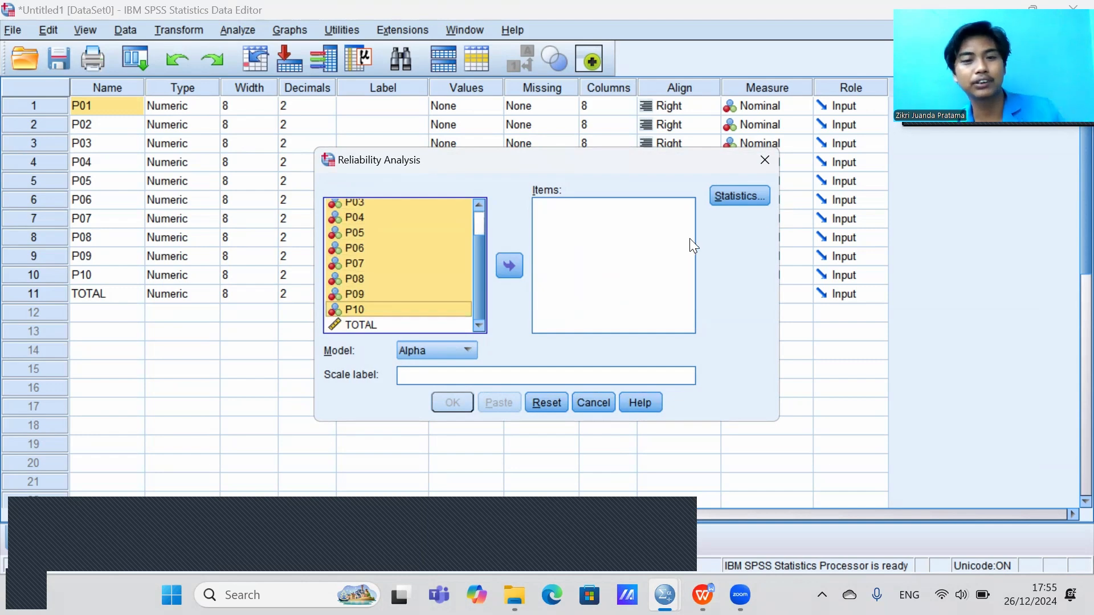
{"action": "left_click", "coordinate": [514, 267]}
{"action": "scroll", "coordinate": [667, 283], "scroll_direction": "down", "scroll_amount": 2}
{"action": "scroll", "coordinate": [662, 277], "scroll_direction": "up", "scroll_amount": 2}
{"action": "scroll", "coordinate": [659, 276], "scroll_direction": "down", "scroll_amount": 2}
{"action": "scroll", "coordinate": [656, 278], "scroll_direction": "up", "scroll_amount": 2}
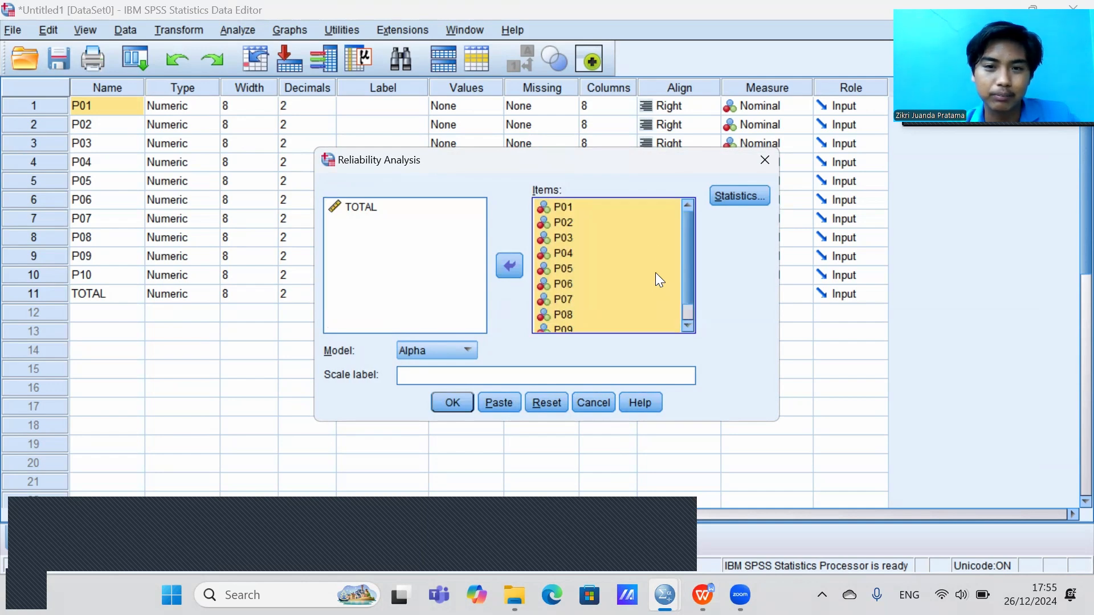
Step: Enable the "Scale if item deleted" descriptives for the reliability analysis and run it
{"action": "left_click", "coordinate": [740, 195]}
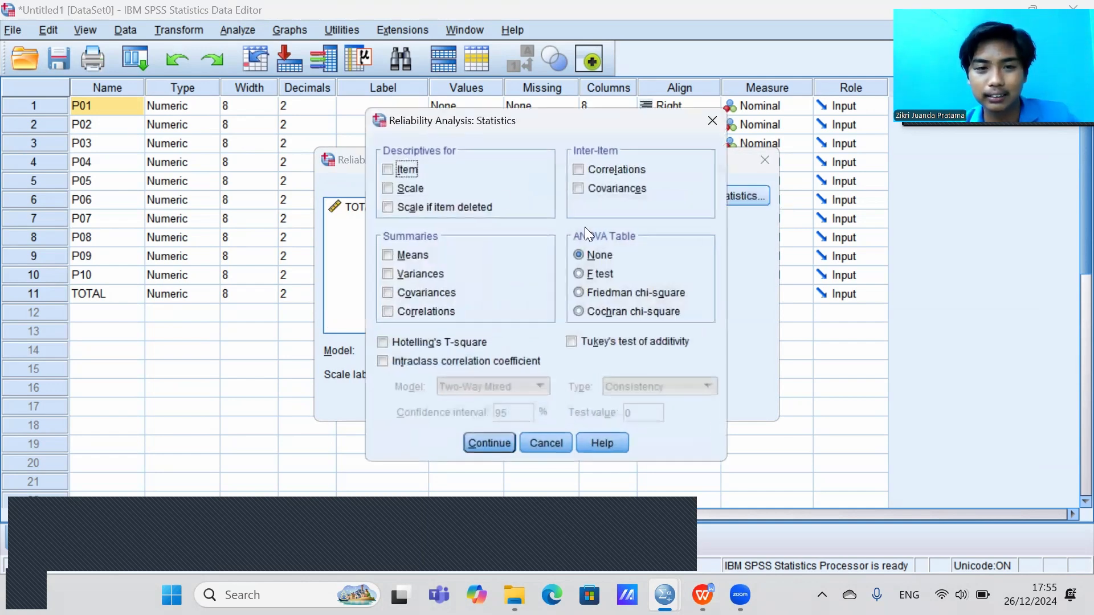
{"action": "left_click", "coordinate": [388, 206]}
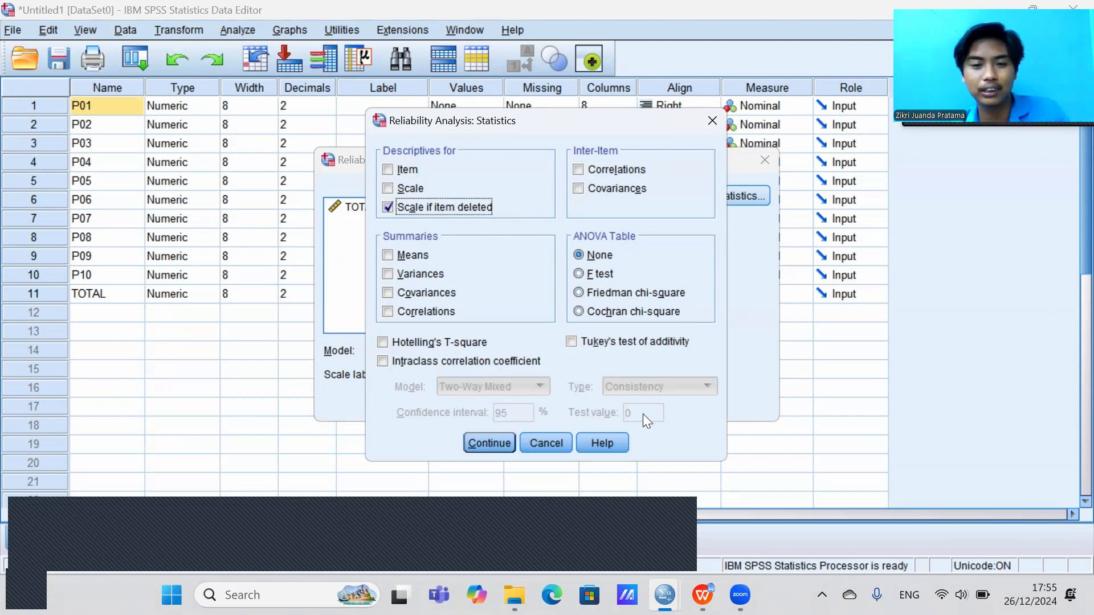
{"action": "left_click", "coordinate": [481, 441]}
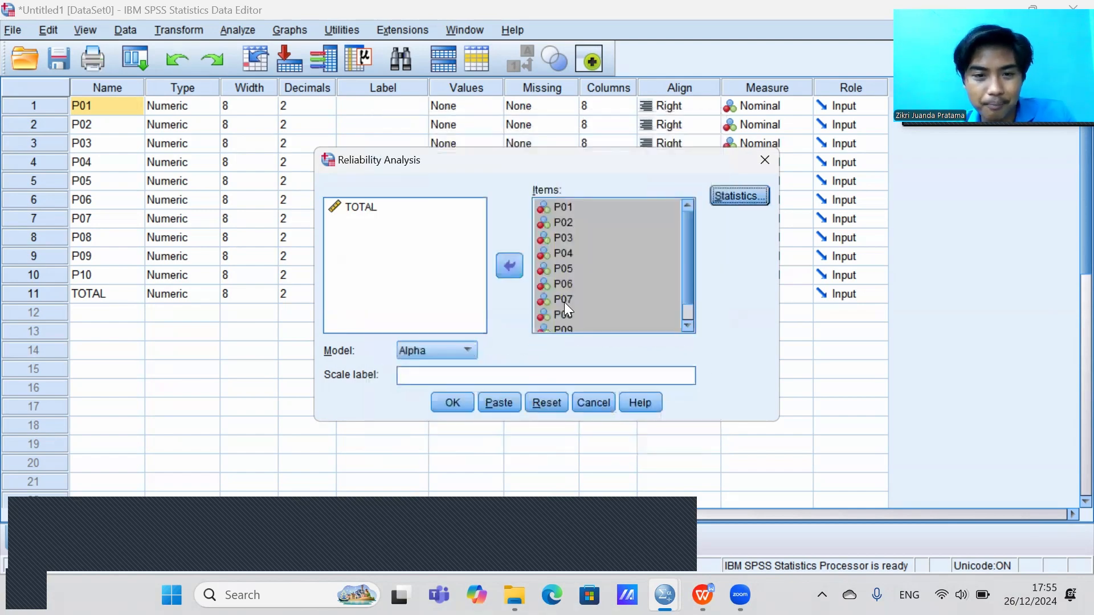
{"action": "left_click", "coordinate": [451, 403]}
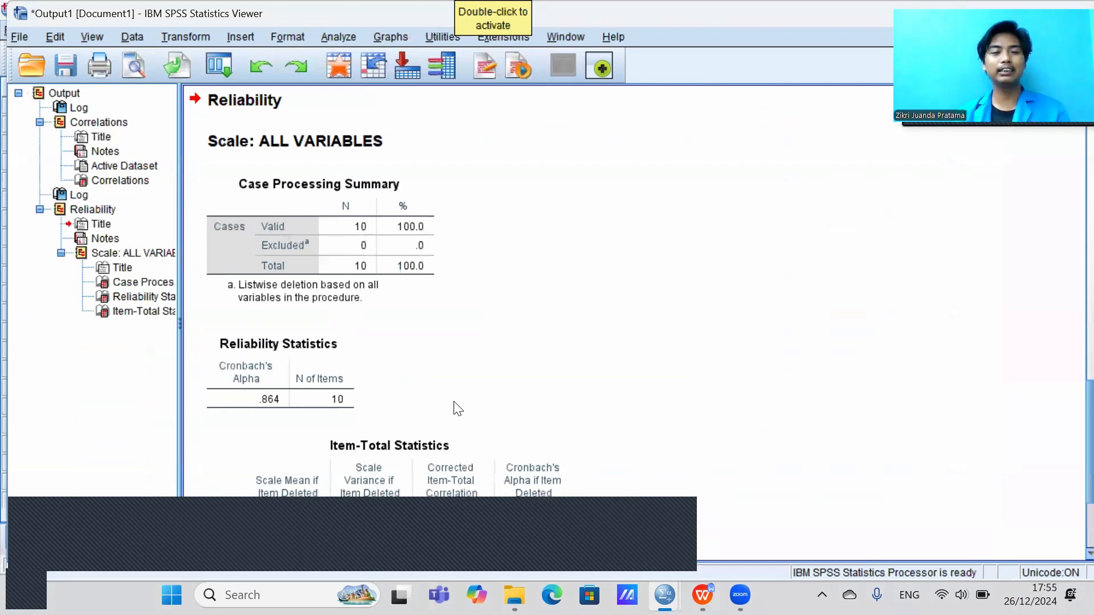
Step: Copy the Reliability Statistics table from the reliability output
{"action": "left_click", "coordinate": [428, 269]}
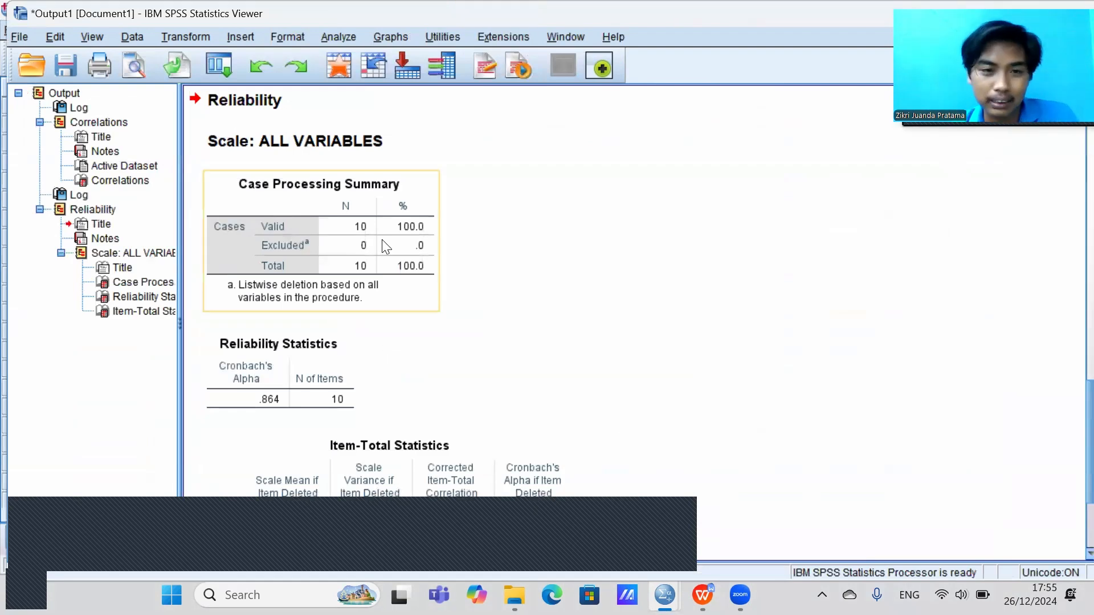
{"action": "left_click", "coordinate": [260, 385]}
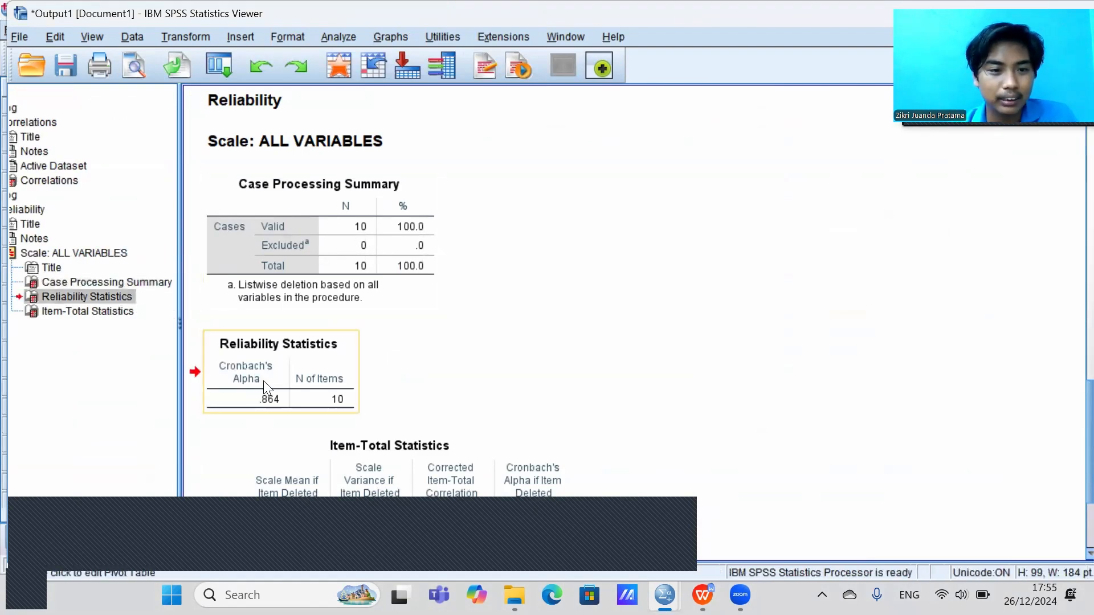
{"action": "right_click", "coordinate": [246, 360]}
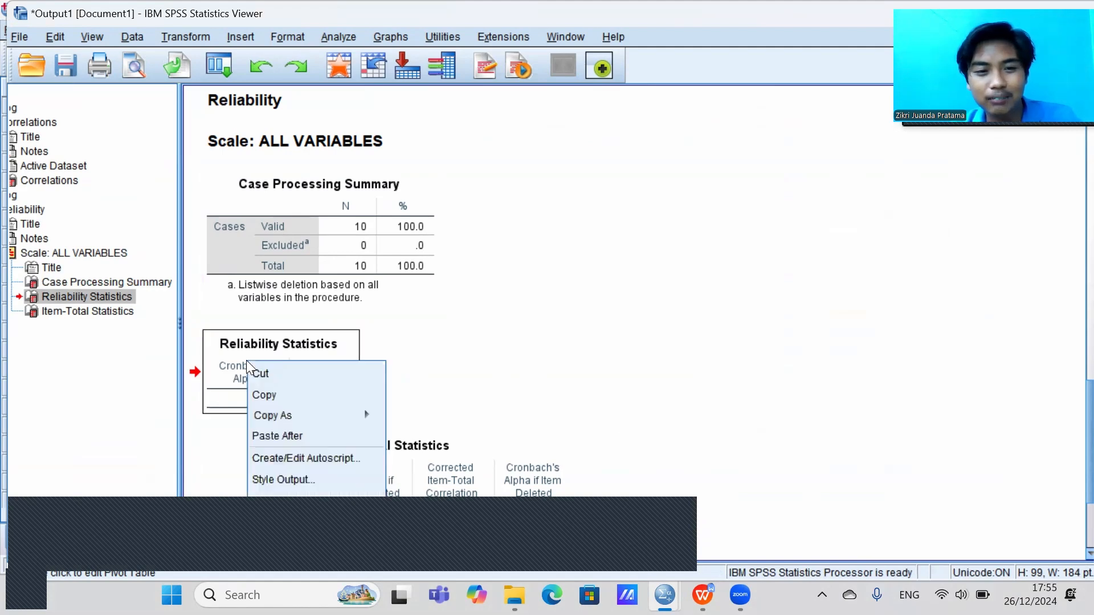
{"action": "left_click", "coordinate": [274, 397]}
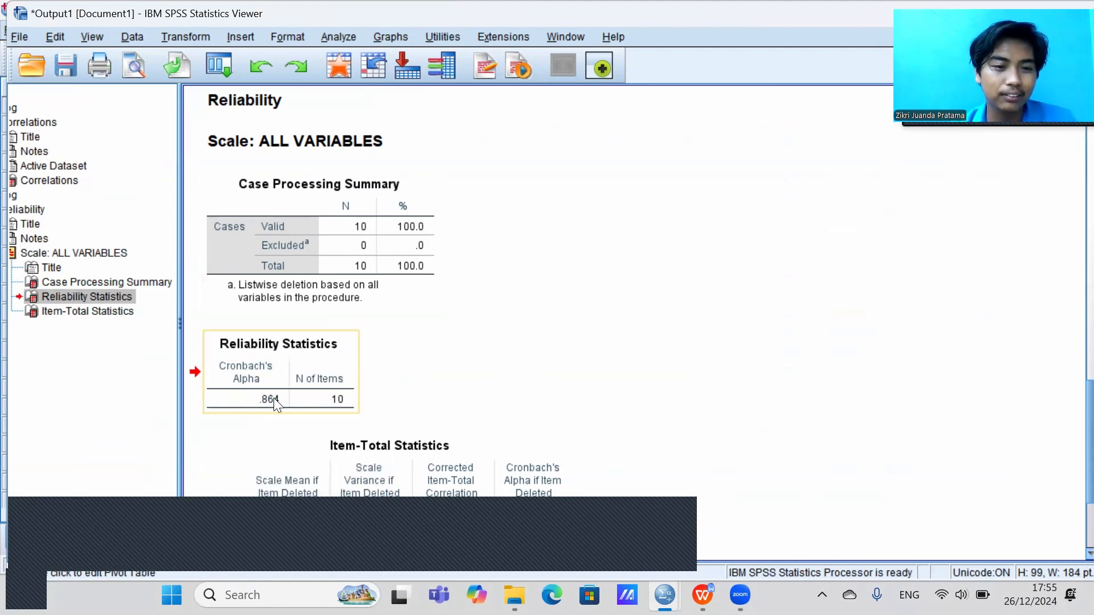
Step: Switch to Uji Analisis Data.docx and paste the copied table below the Cronbach's Alpha criteria, before the Uji Asumsi Klasik heading
{"action": "mouse_move", "coordinate": [688, 564]}
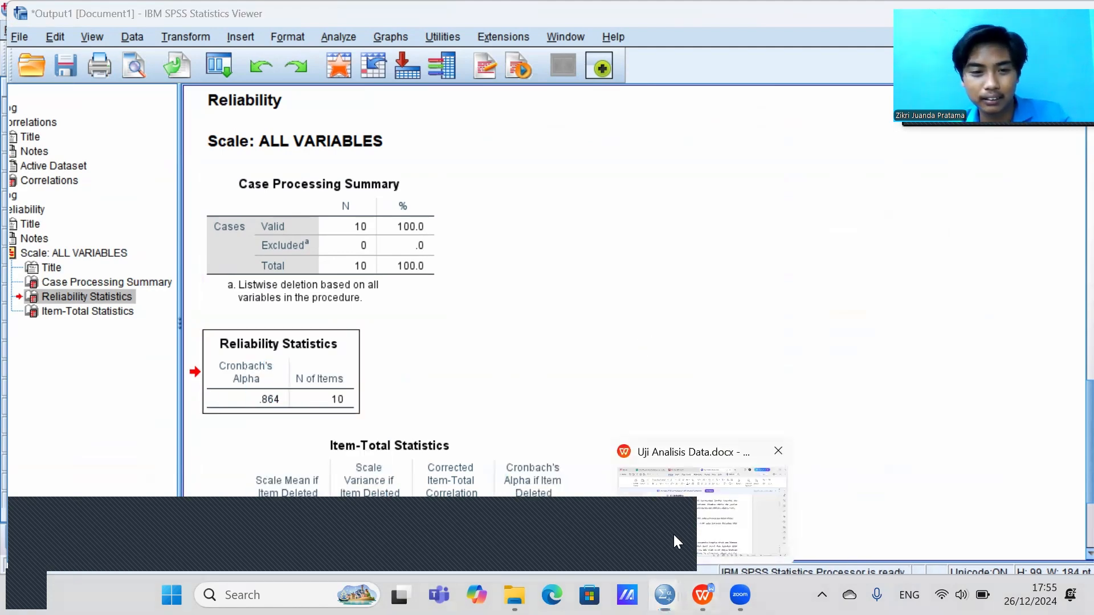
{"action": "left_click", "coordinate": [677, 541]}
{"action": "scroll", "coordinate": [452, 353], "scroll_direction": "down", "scroll_amount": 3}
{"action": "left_click", "coordinate": [418, 339]}
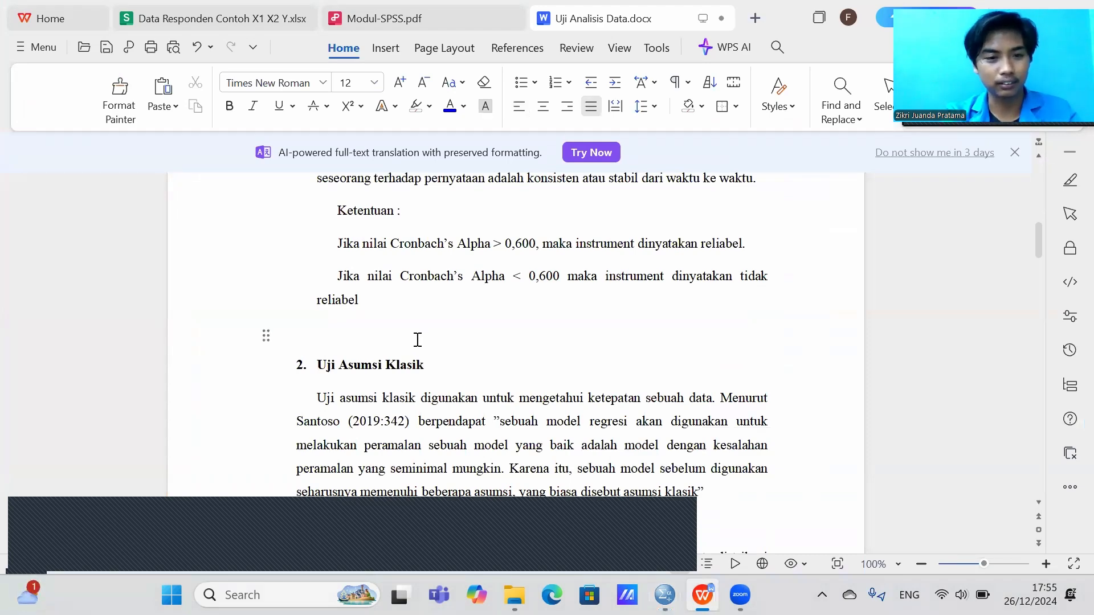
{"action": "key", "text": "ctrl+v"}
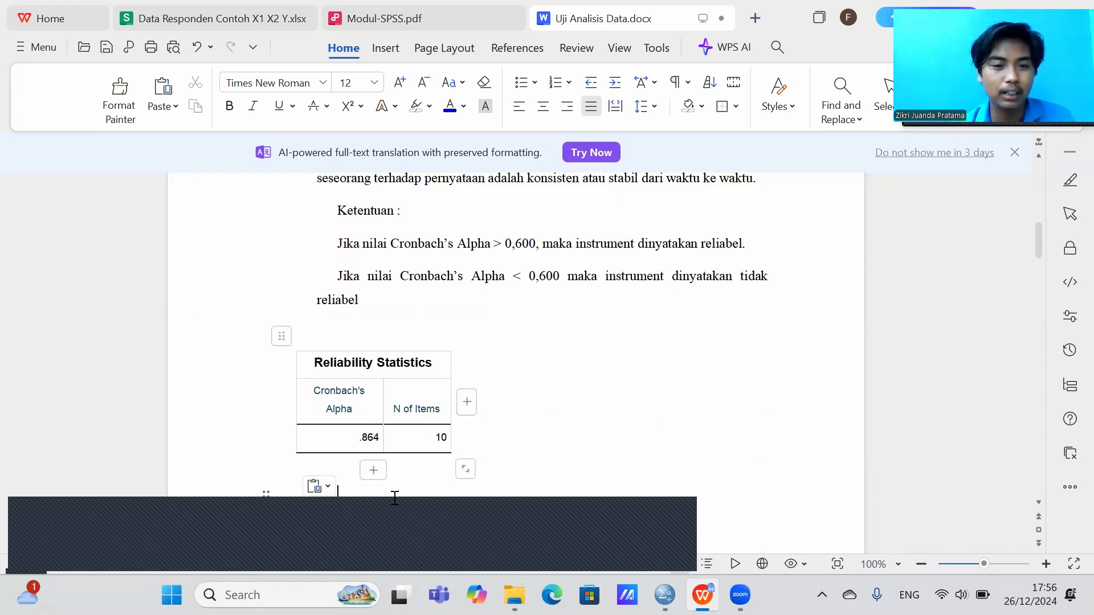
Step: Write the conclusion "0,864 > 0,600 makaa dinyatakan reliabel" under the pasted Reliability Statistics table and review it against the criteria
{"action": "type", "text": "0"}
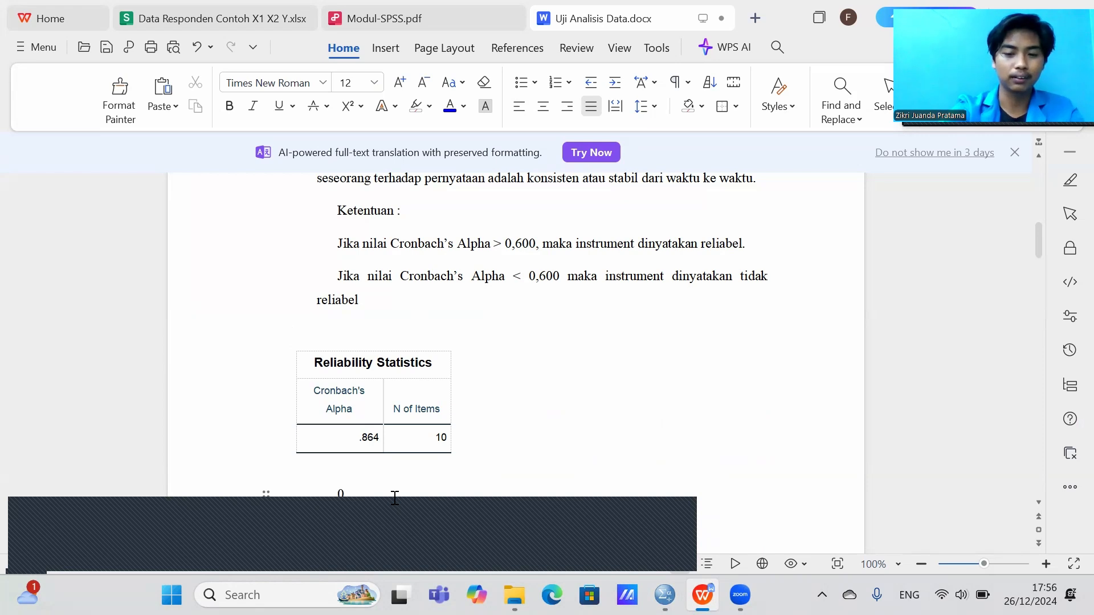
{"action": "type", "text": ",864"}
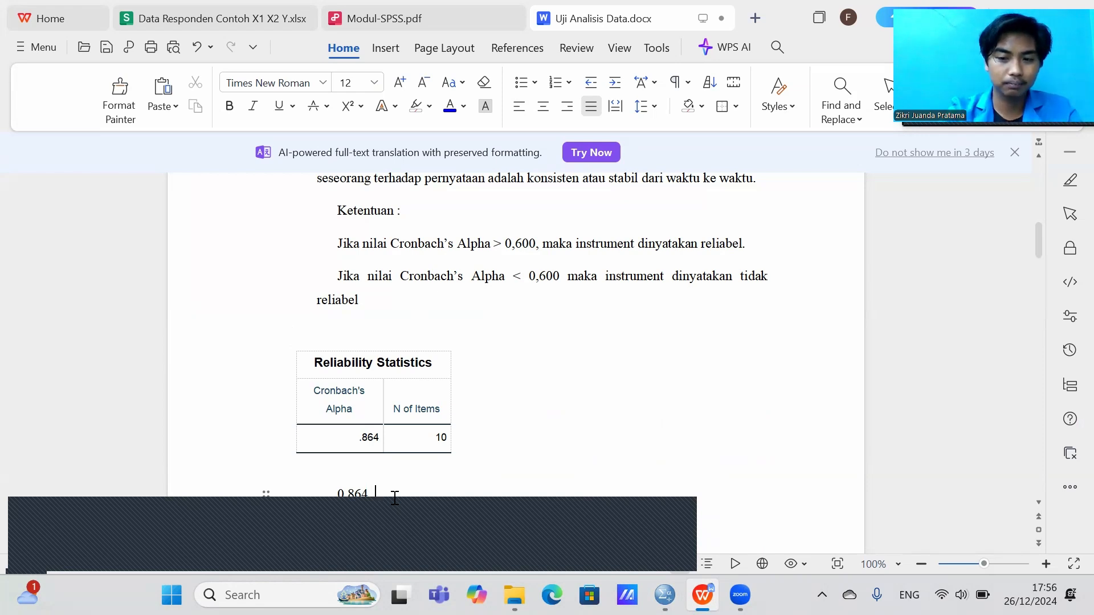
{"action": "type", "text": "> 0"}
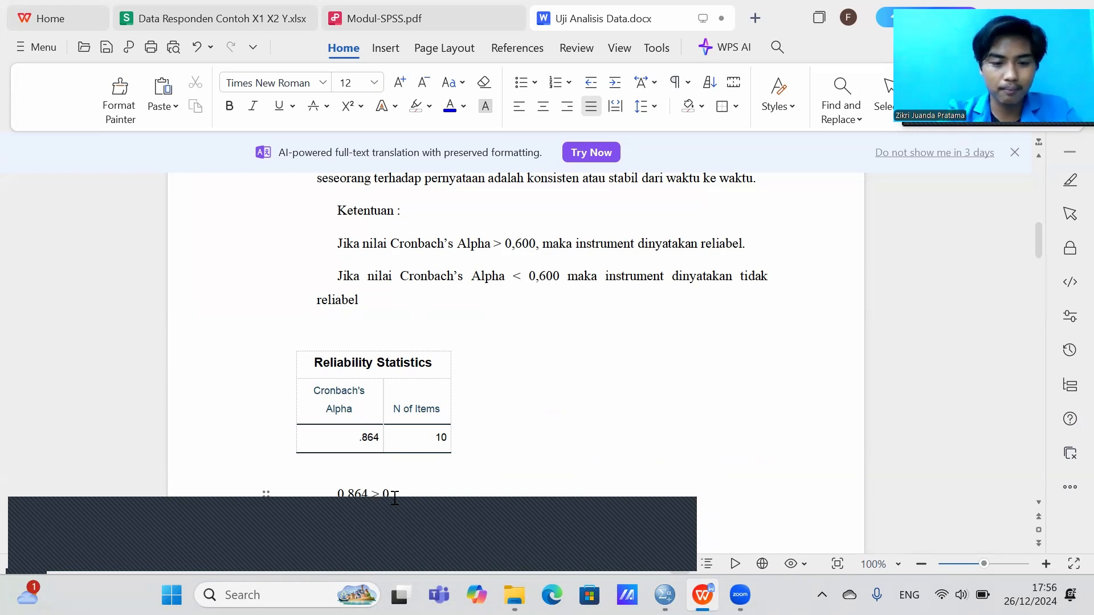
{"action": "type", "text": ",600"}
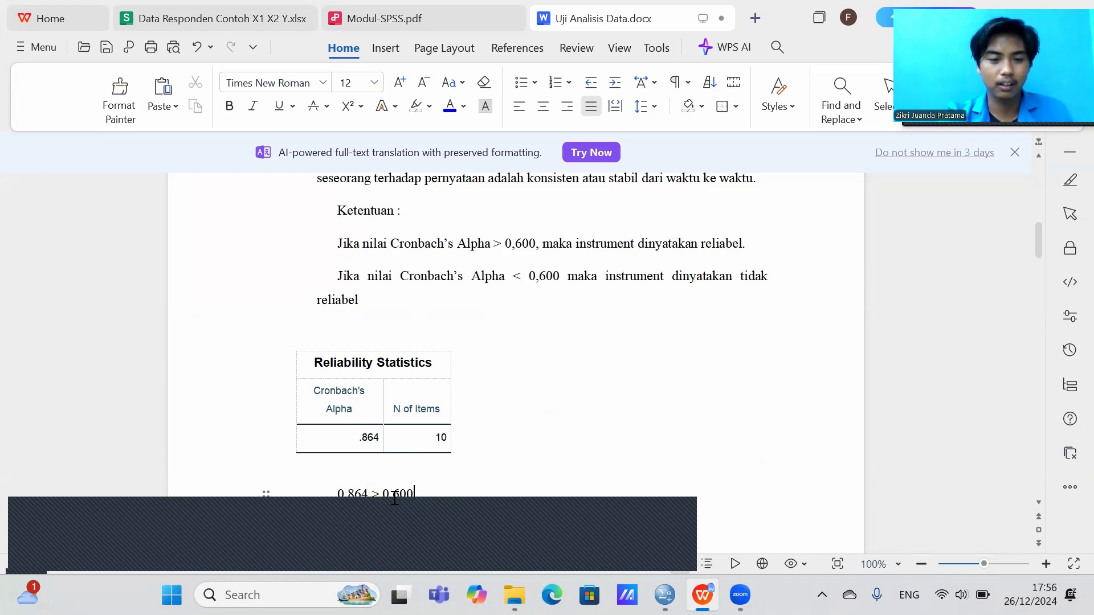
{"action": "type", "text": " maka"}
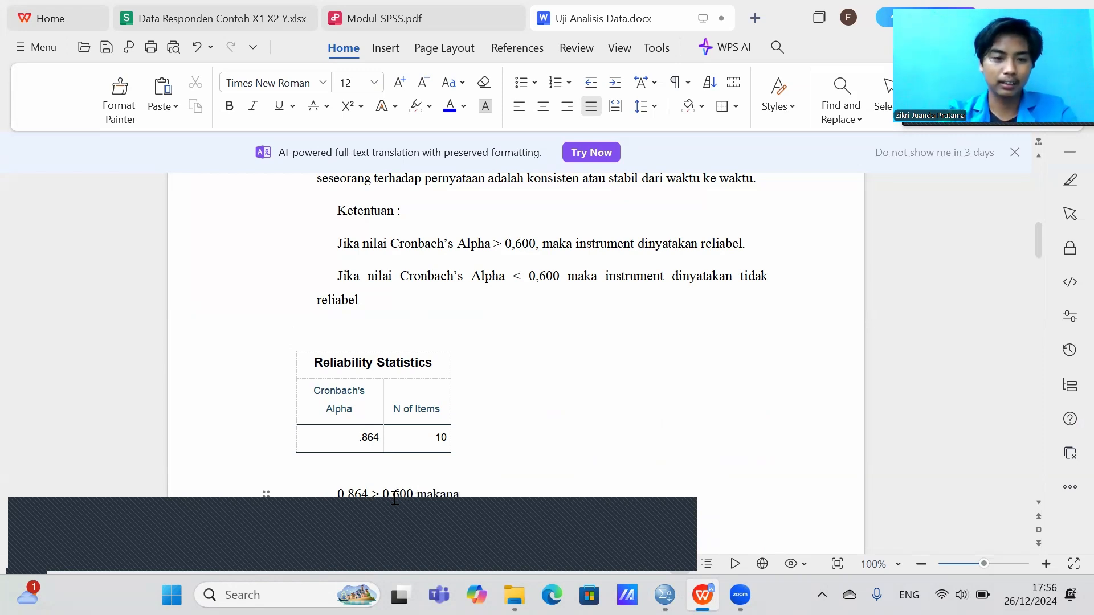
{"action": "type", "text": "a"}
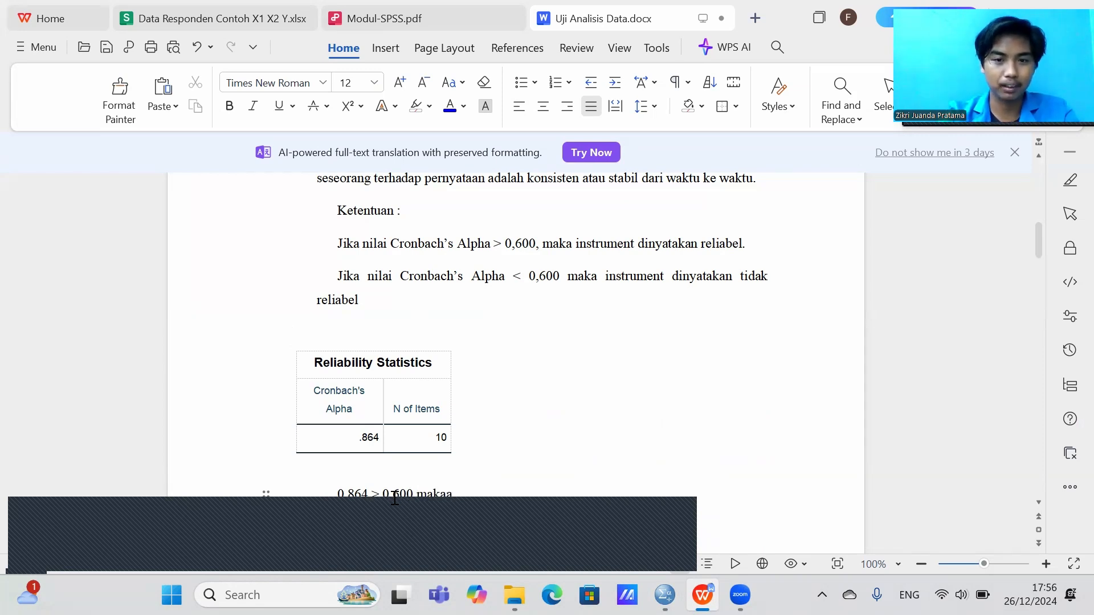
{"action": "type", "text": " dinyata"}
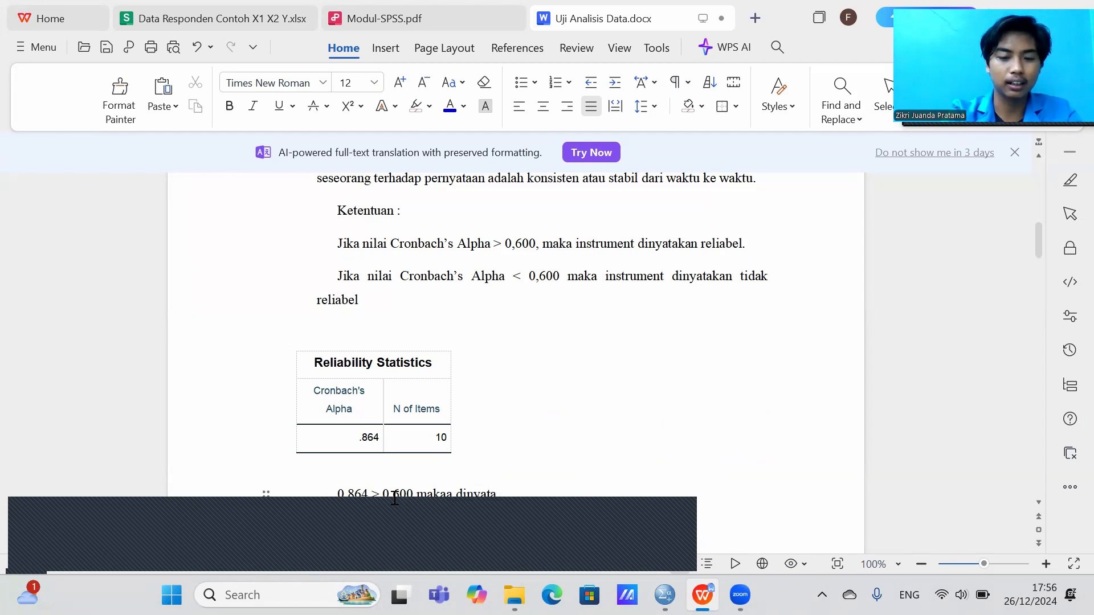
{"action": "type", "text": "kan reliabel"}
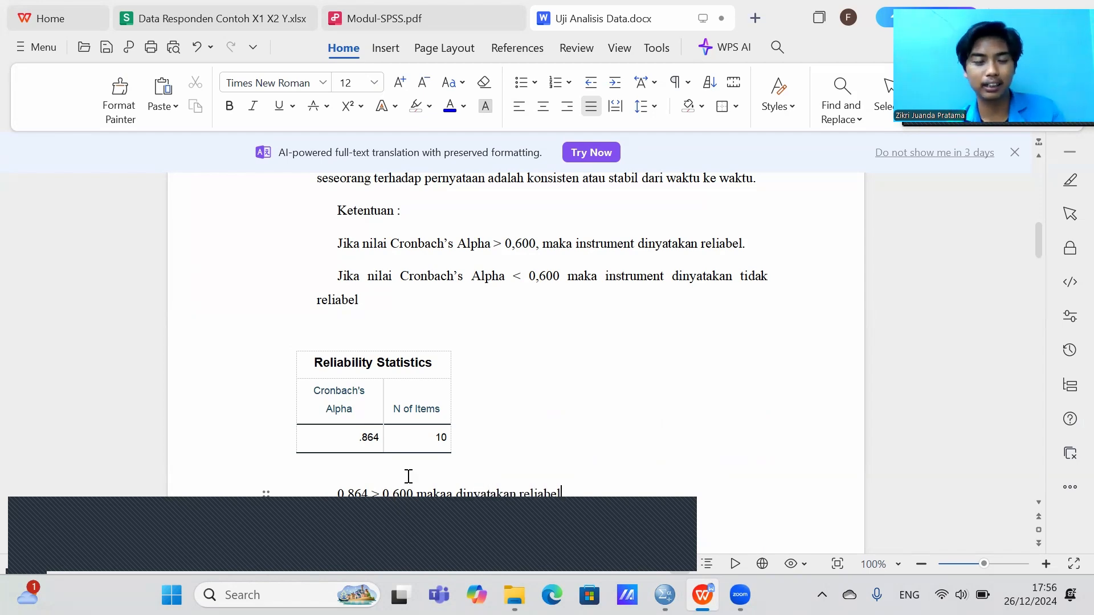
{"action": "scroll", "coordinate": [440, 349], "scroll_direction": "up", "scroll_amount": 3}
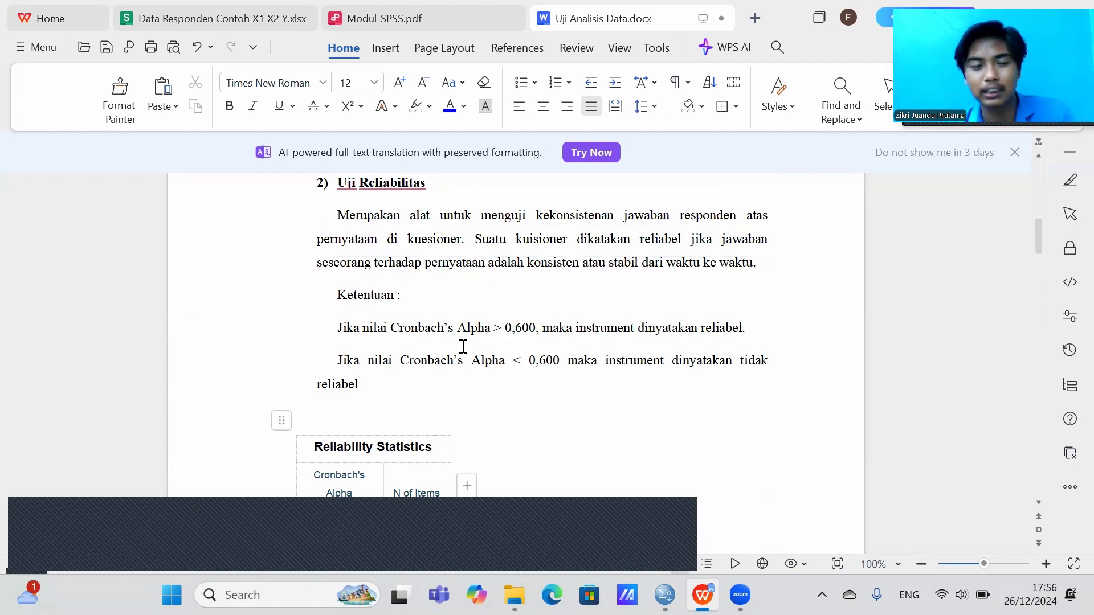
{"action": "scroll", "coordinate": [462, 344], "scroll_direction": "down", "scroll_amount": 3}
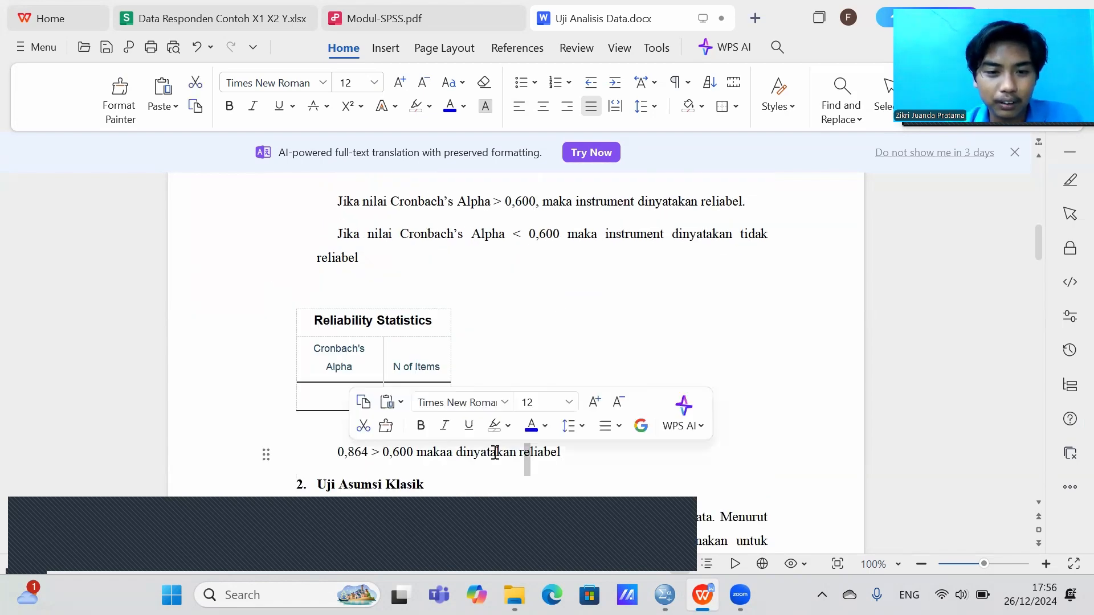
{"action": "scroll", "coordinate": [463, 344], "scroll_direction": "up", "scroll_amount": 3}
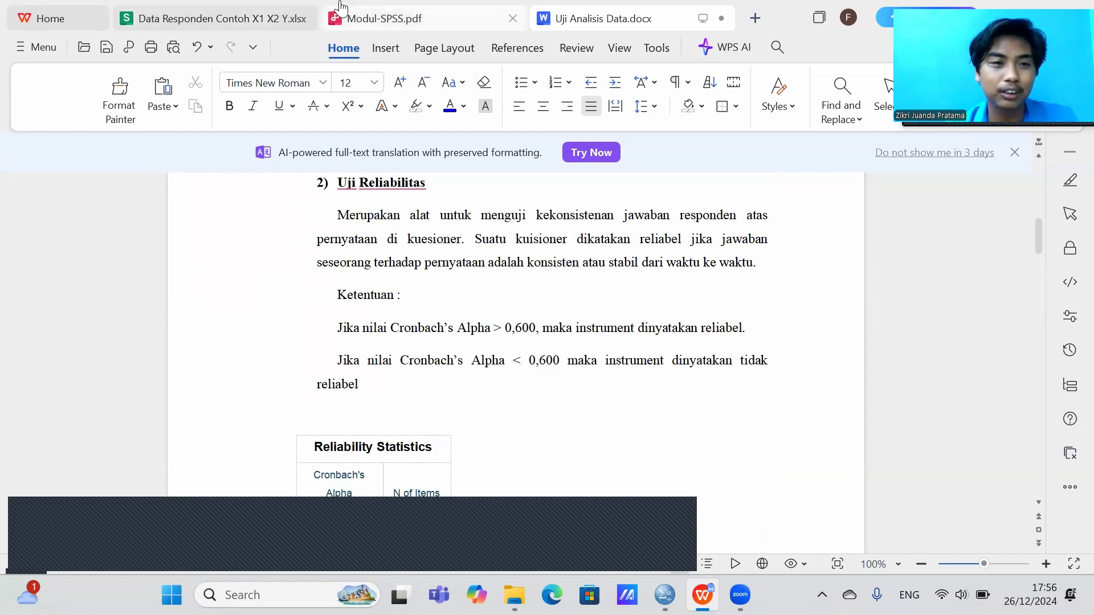
Step: Switch to Data Responden Contoh X1 X2 Y.xlsx and view the Pelatihan Kerja (X2) responses for items X2.1 to X2.10
{"action": "left_click", "coordinate": [238, 11]}
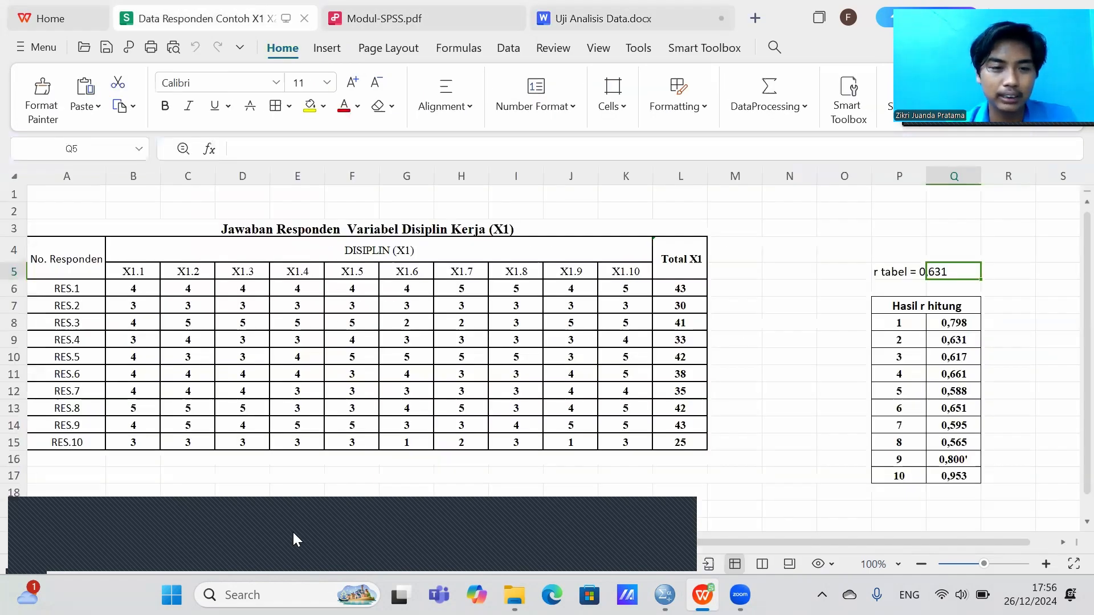
{"action": "left_click", "coordinate": [129, 551]}
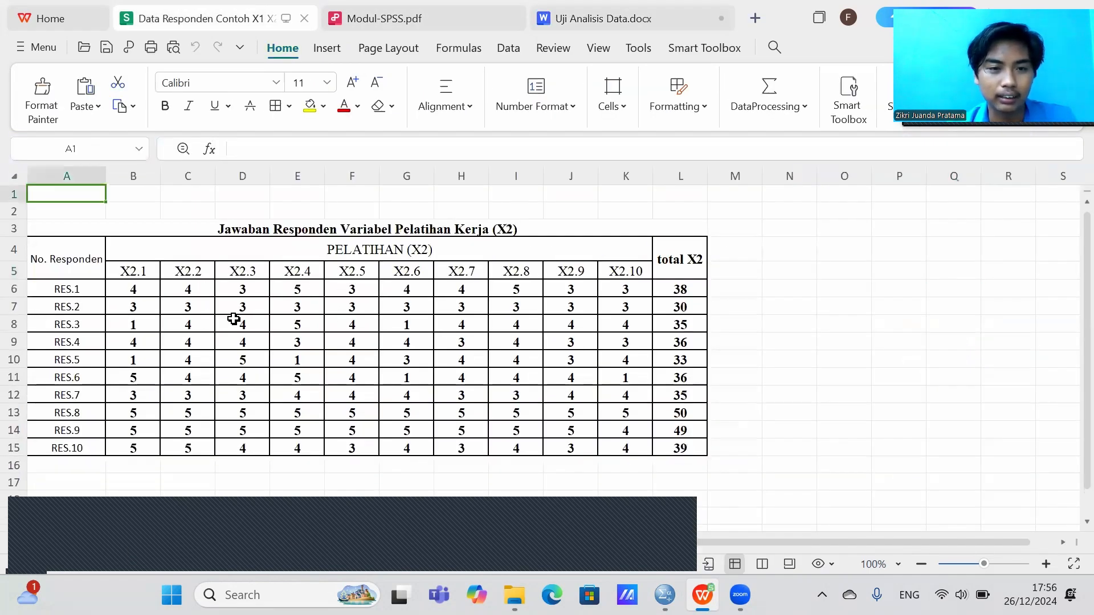
{"action": "left_click_drag", "start_coordinate": [183, 293], "coordinate": [191, 301]}
{"action": "left_click", "coordinate": [137, 281]}
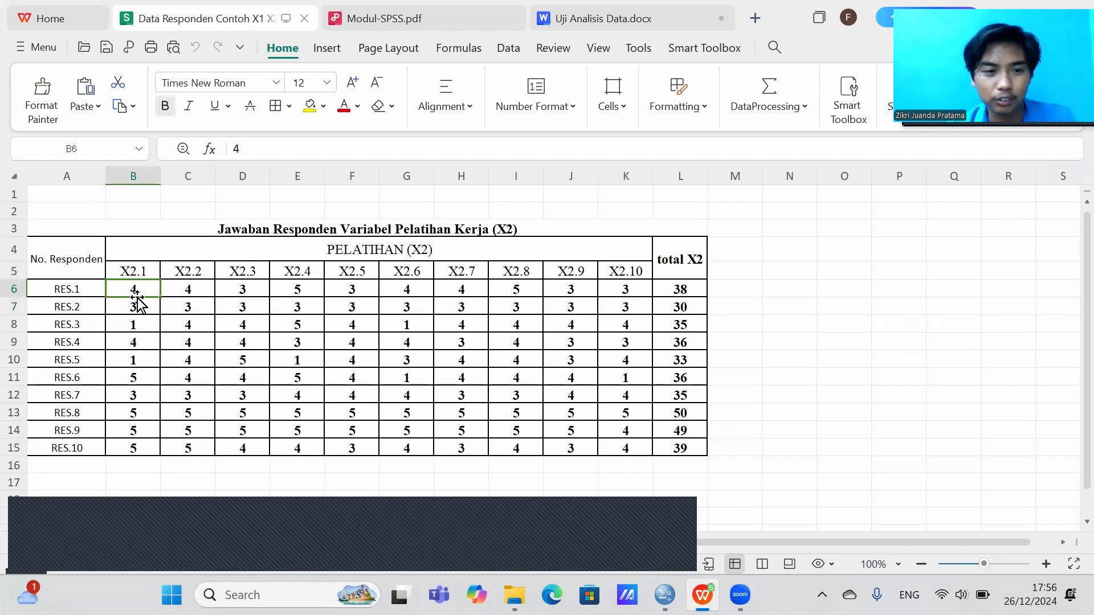
{"action": "left_click_drag", "start_coordinate": [618, 441], "coordinate": [619, 441]}
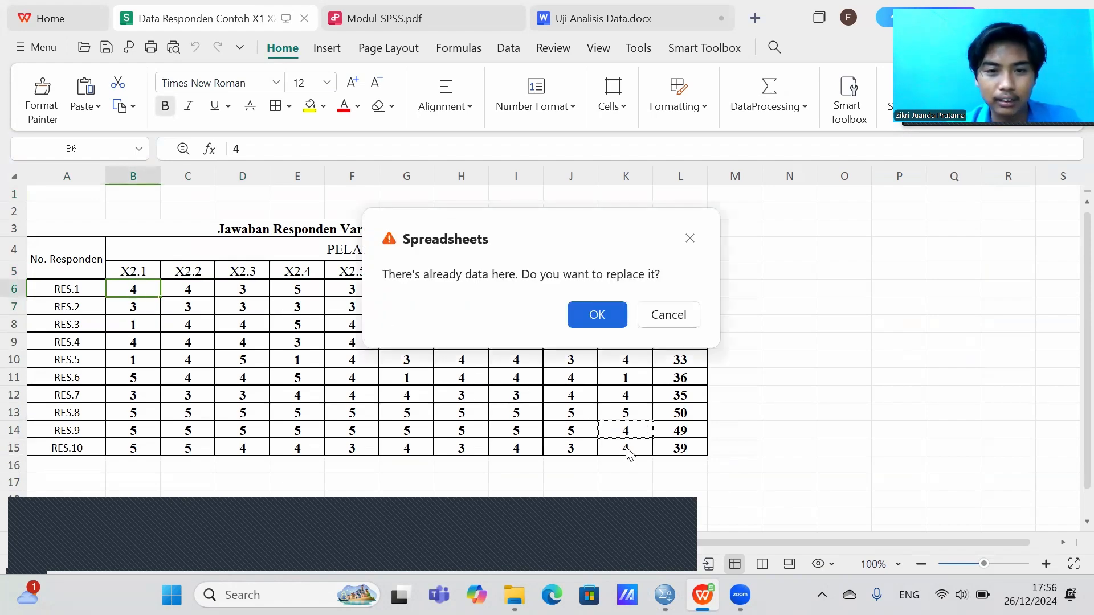
{"action": "left_click", "coordinate": [690, 237]}
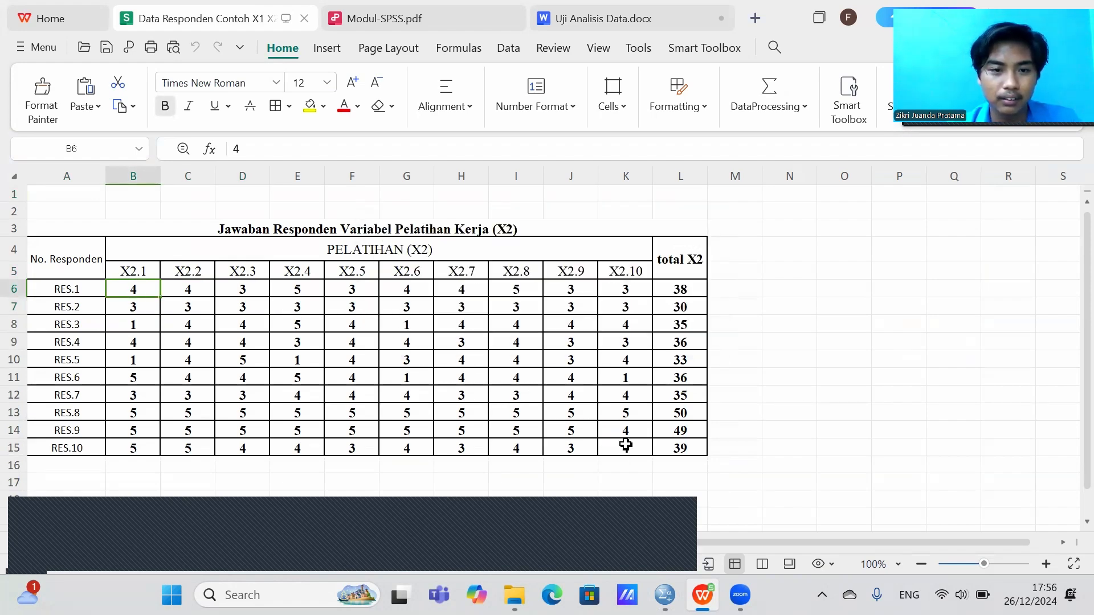
{"action": "left_click", "coordinate": [690, 541]}
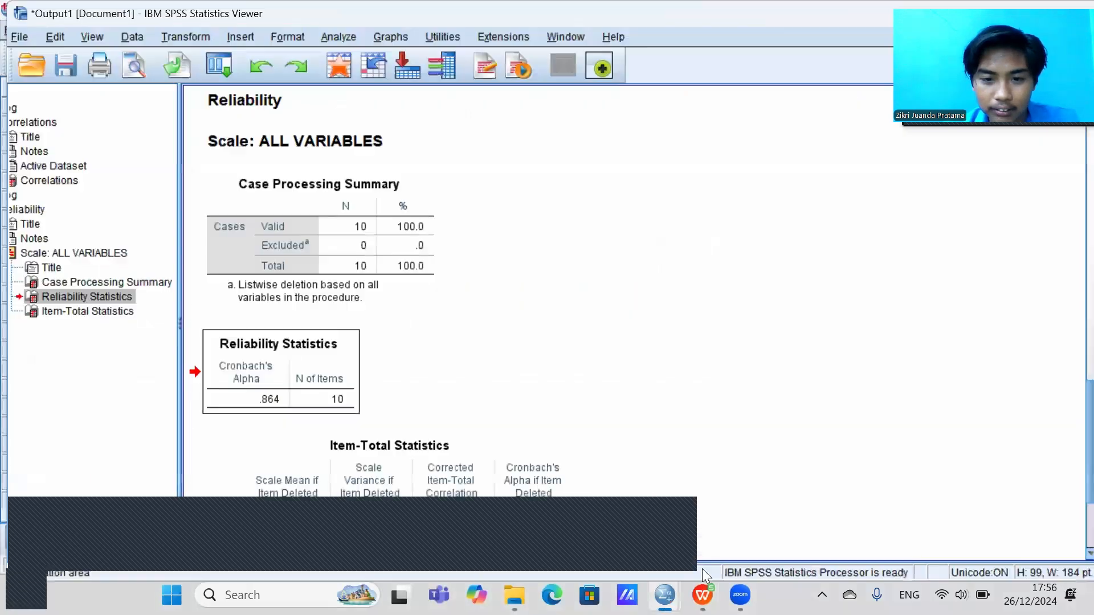
{"action": "left_click", "coordinate": [701, 595]}
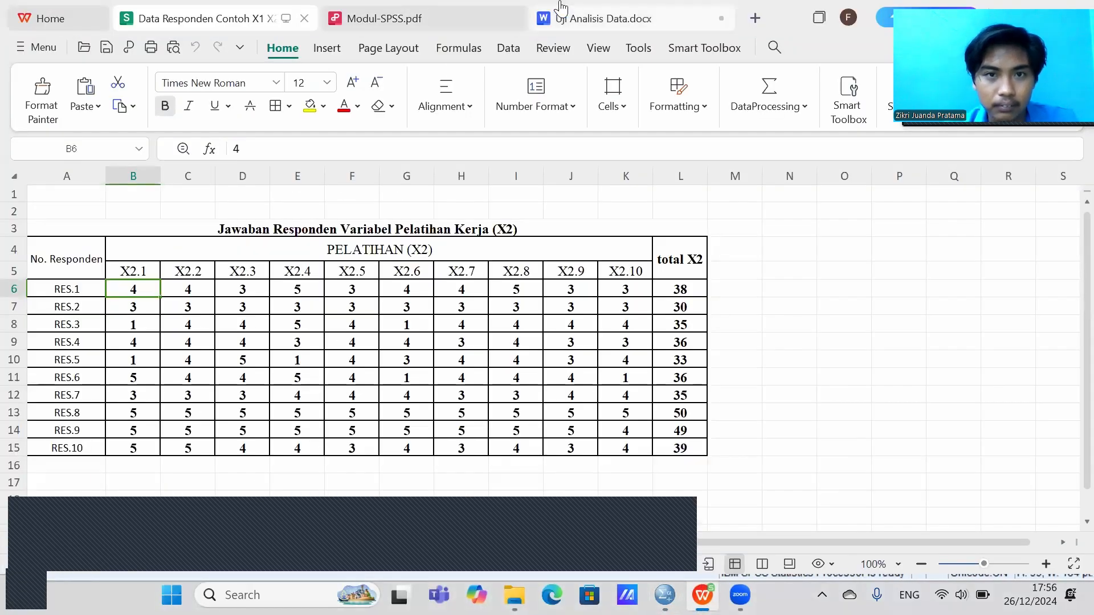
Step: Return to Uji Analisis Data.docx and add blank lines after the Uji Asumsi Klasik paragraph, moving the Uji Normalitas heading to the next page
{"action": "left_click", "coordinate": [601, 19]}
{"action": "scroll", "coordinate": [533, 257], "scroll_direction": "down", "scroll_amount": 3}
{"action": "scroll", "coordinate": [533, 257], "scroll_direction": "down", "scroll_amount": 3}
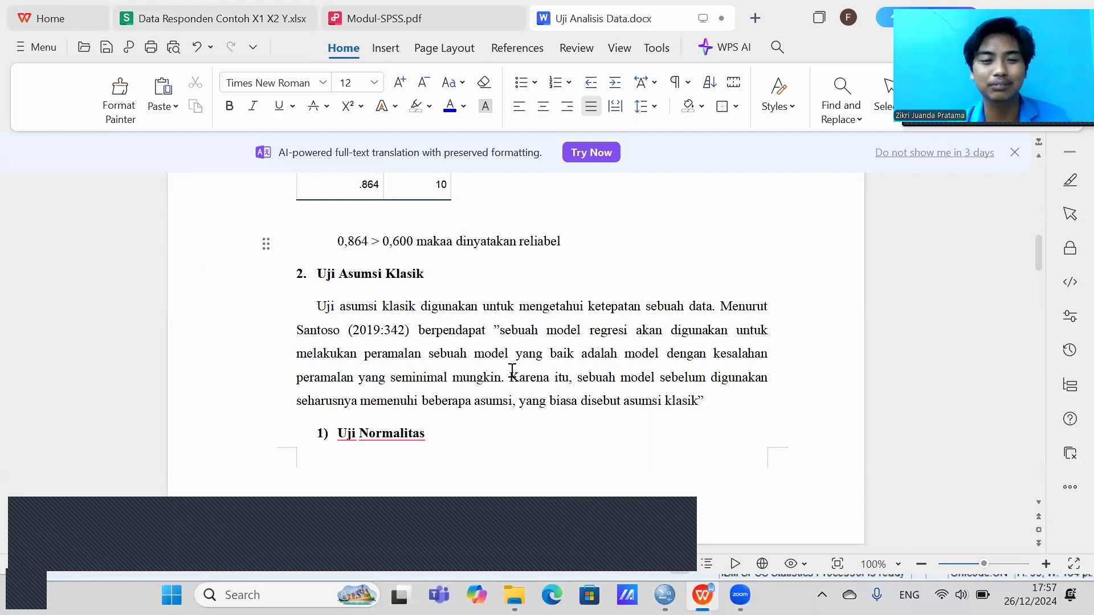
{"action": "scroll", "coordinate": [479, 350], "scroll_direction": "down", "scroll_amount": 3}
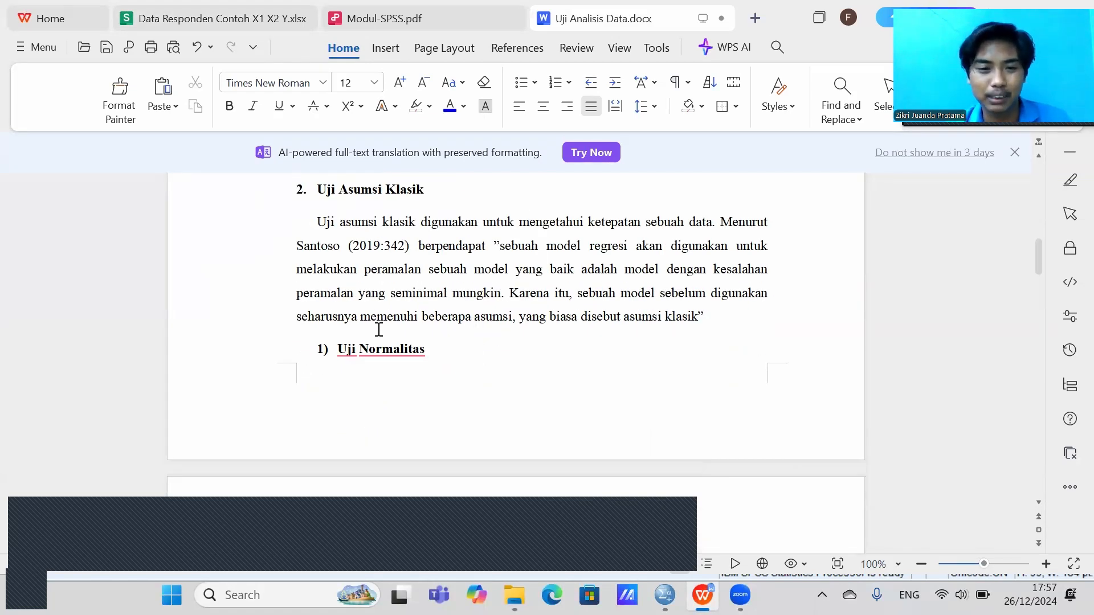
{"action": "scroll", "coordinate": [450, 302], "scroll_direction": "down", "scroll_amount": 2}
{"action": "scroll", "coordinate": [449, 315], "scroll_direction": "down", "scroll_amount": 6}
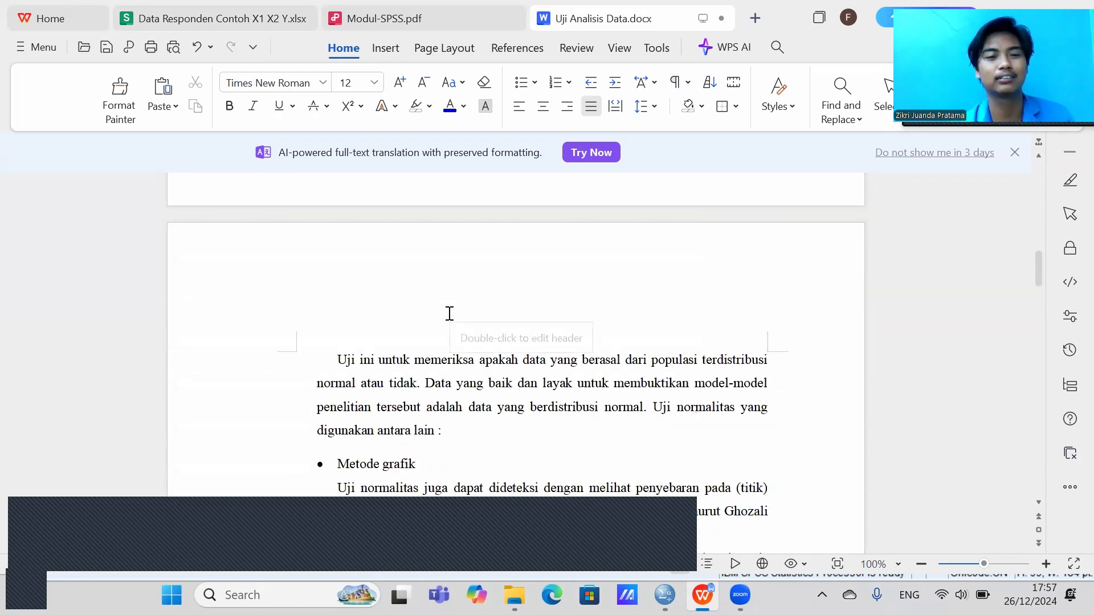
{"action": "scroll", "coordinate": [442, 274], "scroll_direction": "up", "scroll_amount": 3}
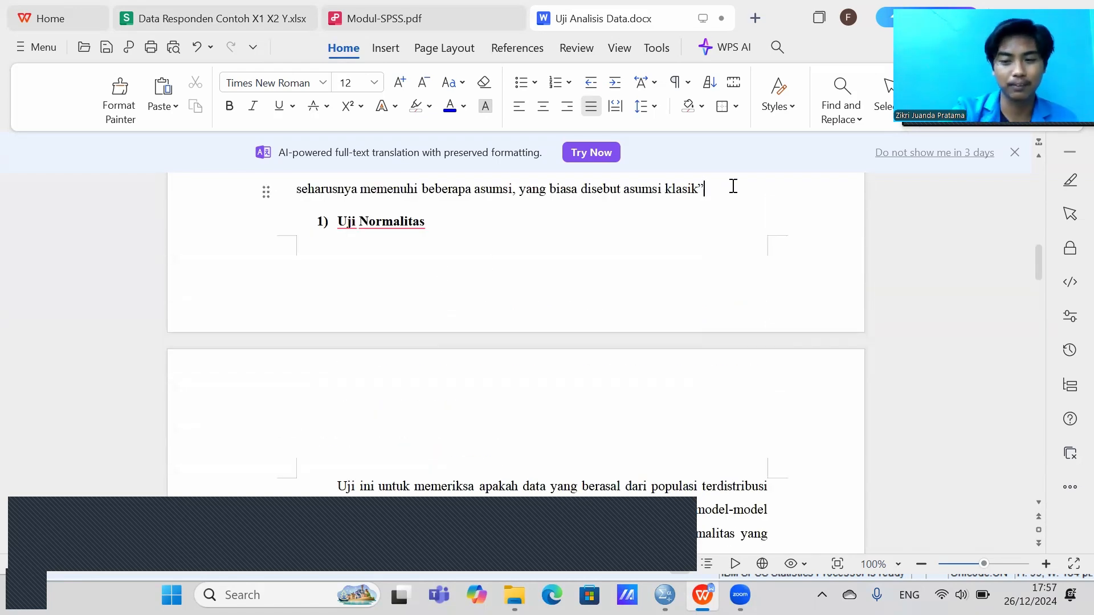
{"action": "key", "text": "Return"}
{"action": "scroll", "coordinate": [471, 313], "scroll_direction": "down", "scroll_amount": 8}
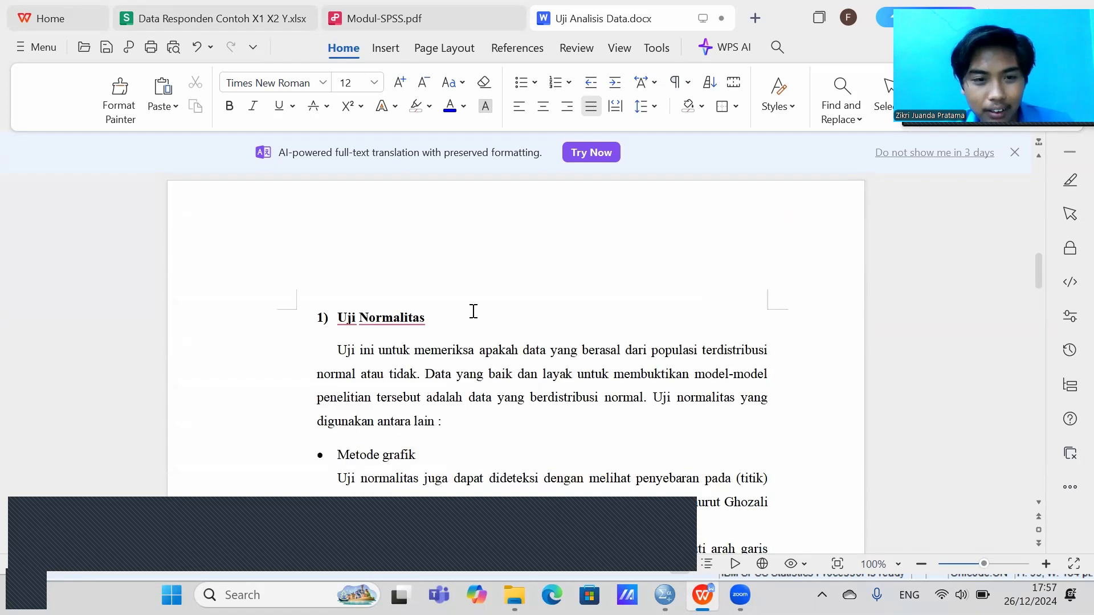
Step: Read the Uji Normalitas section, covering the Metode grafik and Kolmogorof Smirnov decision rules
{"action": "scroll", "coordinate": [476, 312], "scroll_direction": "up", "scroll_amount": 3}
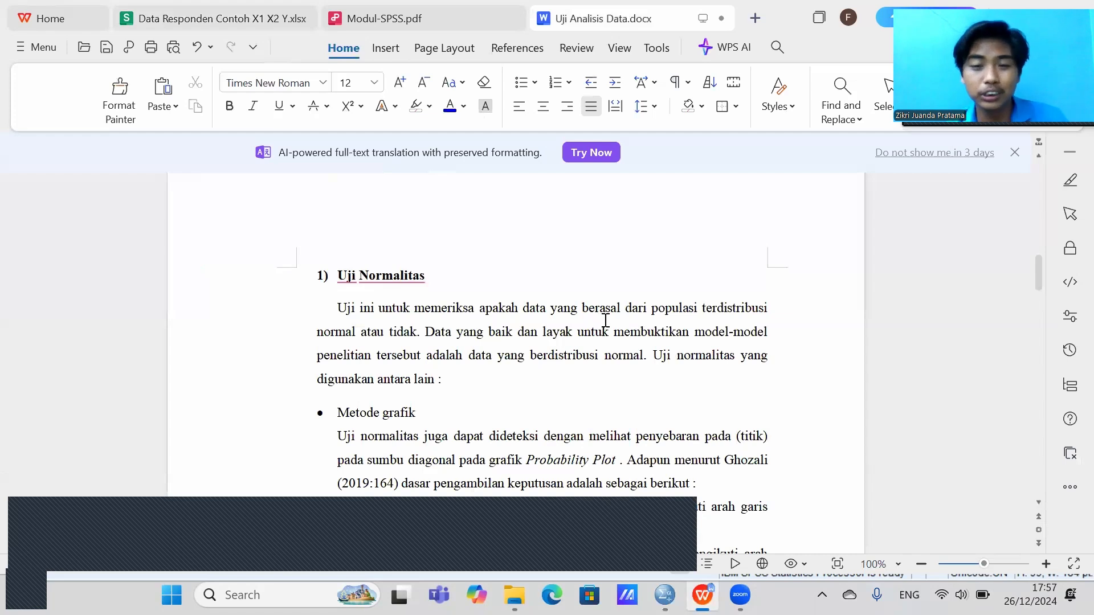
{"action": "scroll", "coordinate": [522, 347], "scroll_direction": "down", "scroll_amount": 1}
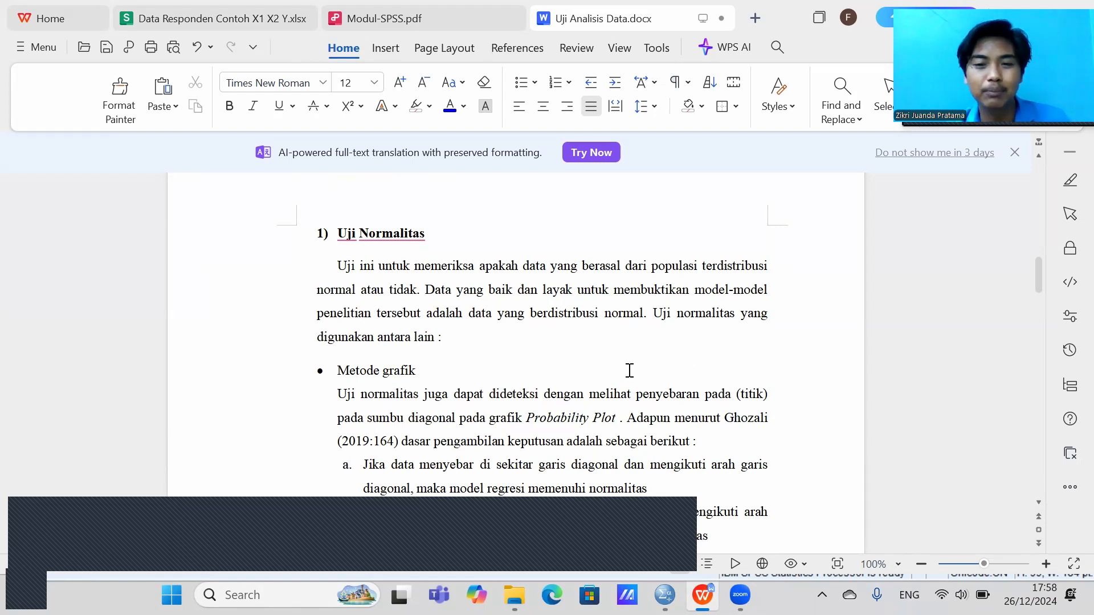
{"action": "scroll", "coordinate": [511, 338], "scroll_direction": "down", "scroll_amount": 1}
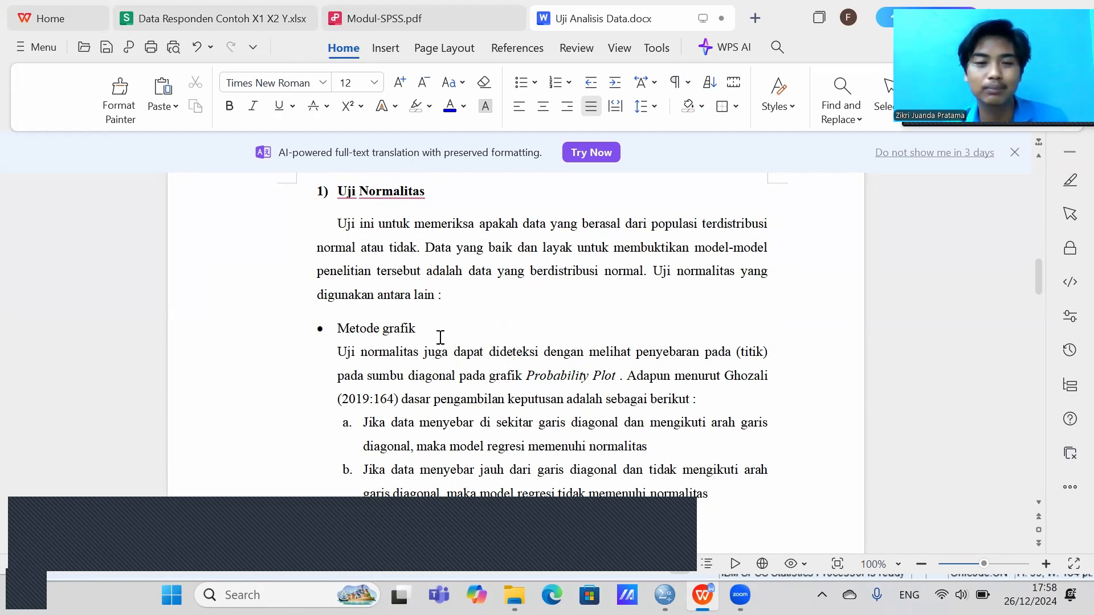
{"action": "scroll", "coordinate": [424, 353], "scroll_direction": "down", "scroll_amount": 2}
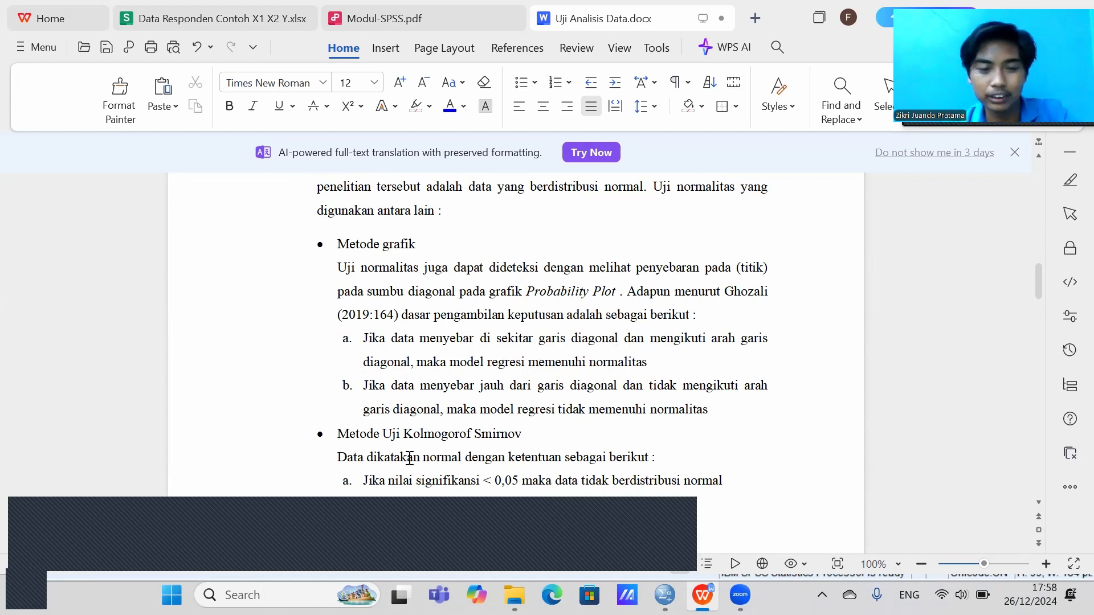
{"action": "scroll", "coordinate": [413, 396], "scroll_direction": "down", "scroll_amount": 1}
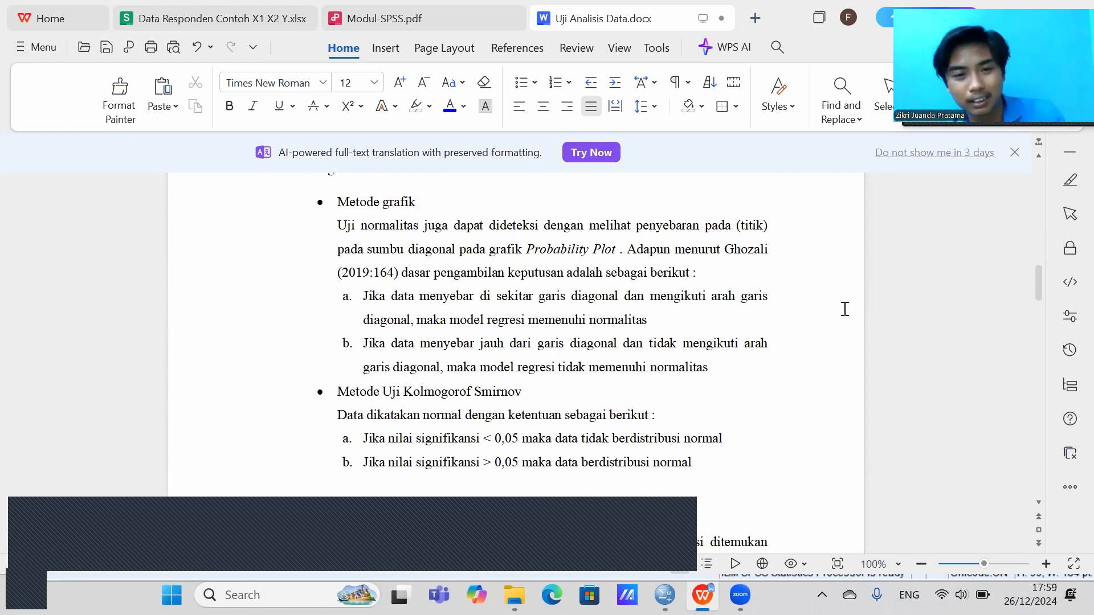
Step: Switch to the SPSS Data Editor and create a new empty dataset
{"action": "scroll", "coordinate": [636, 336], "scroll_direction": "up", "scroll_amount": 1}
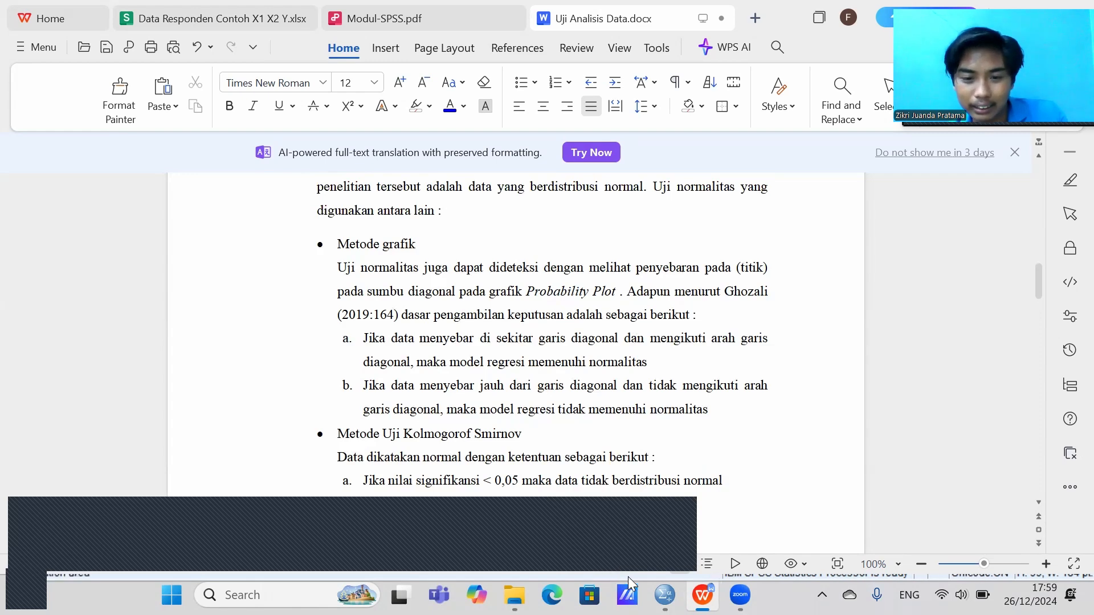
{"action": "mouse_move", "coordinate": [665, 595]}
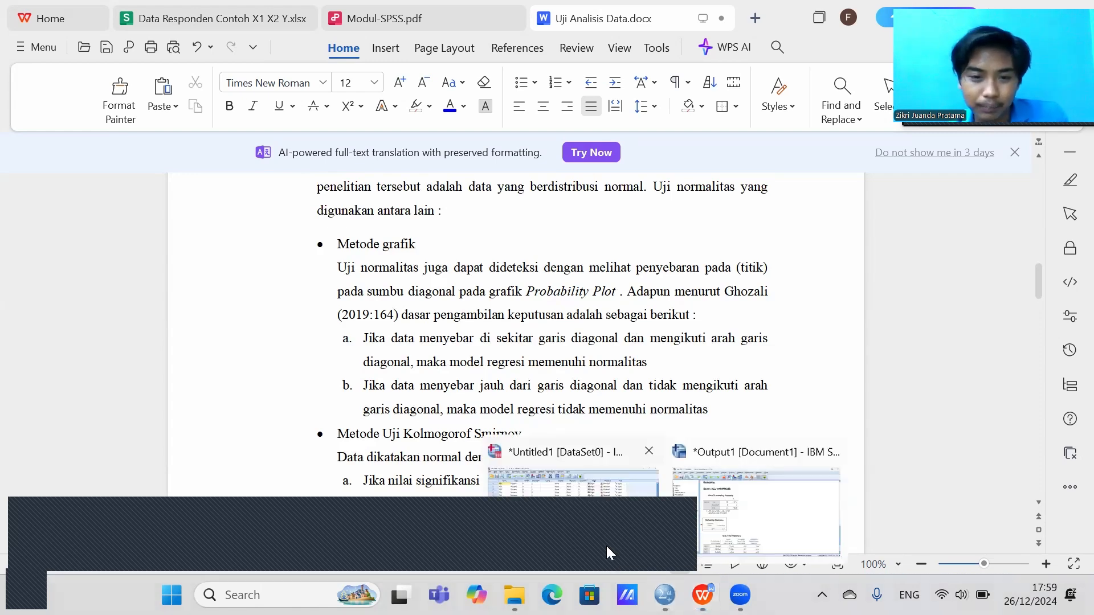
{"action": "left_click", "coordinate": [563, 489]}
{"action": "left_click", "coordinate": [49, 533]}
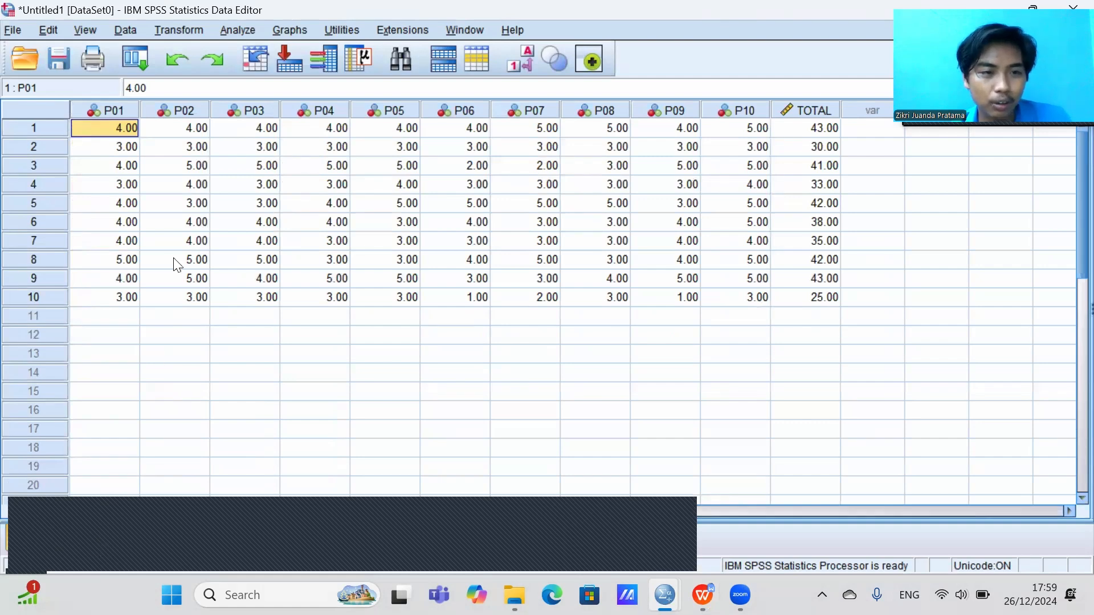
{"action": "left_click", "coordinate": [94, 542]}
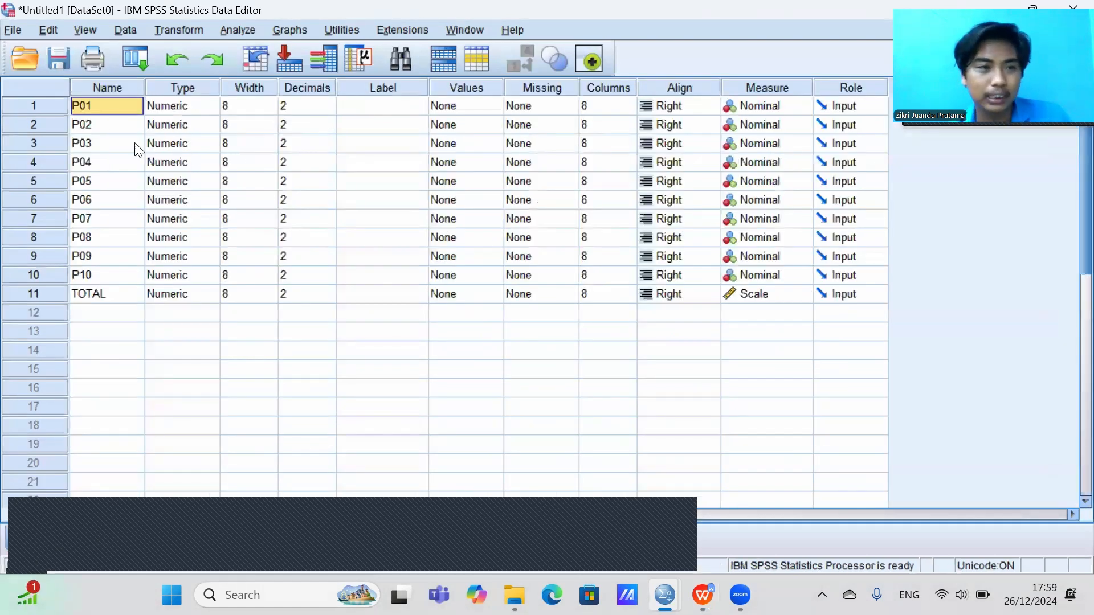
{"action": "left_click", "coordinate": [41, 537]}
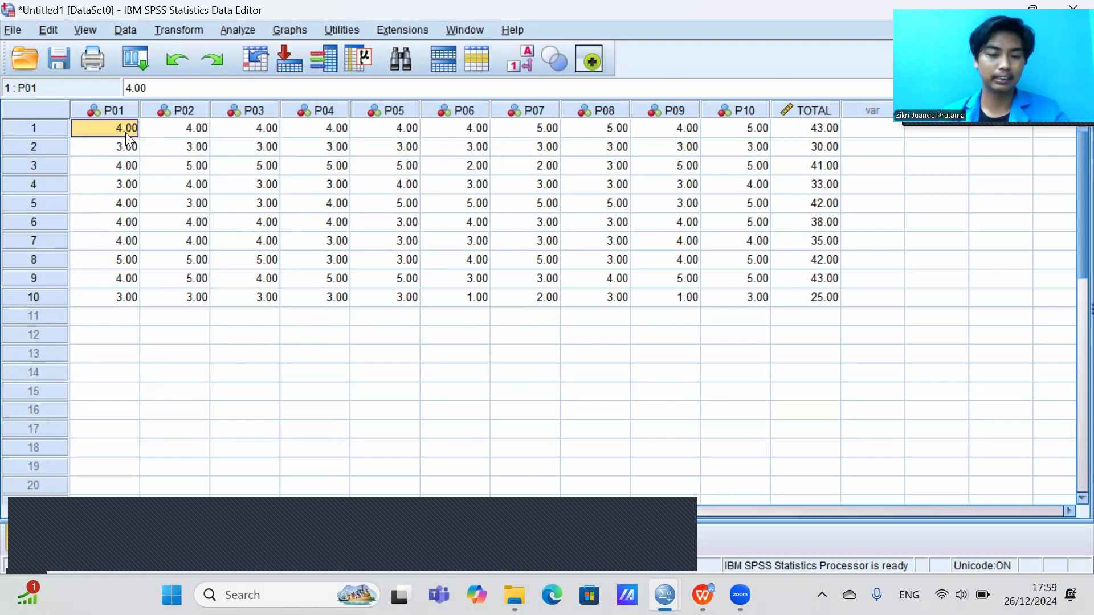
{"action": "key", "text": "ctrl+n"}
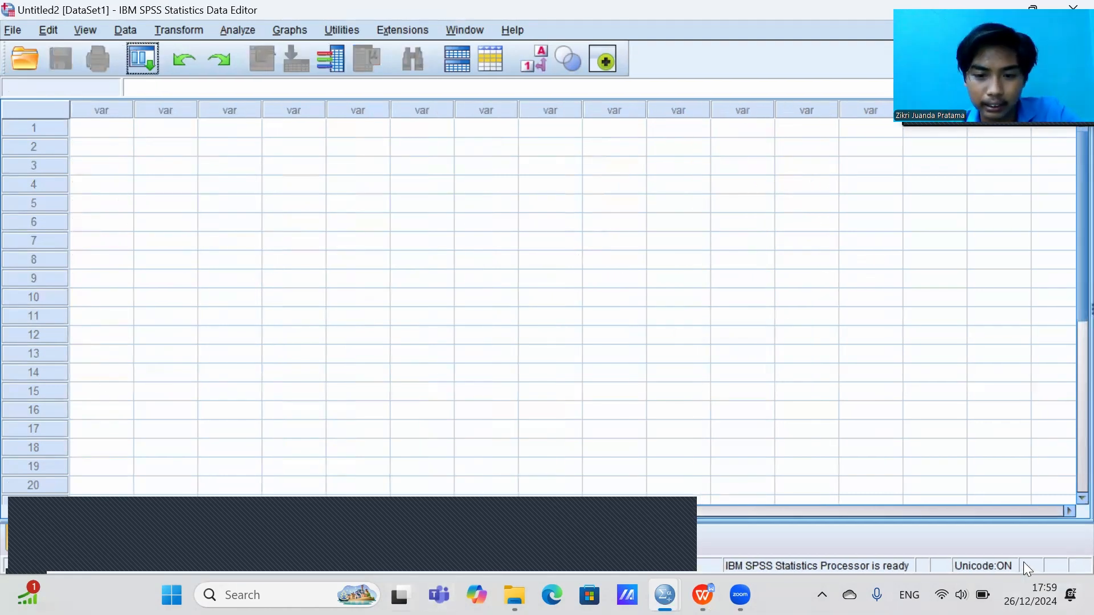
{"action": "mouse_move", "coordinate": [664, 595]}
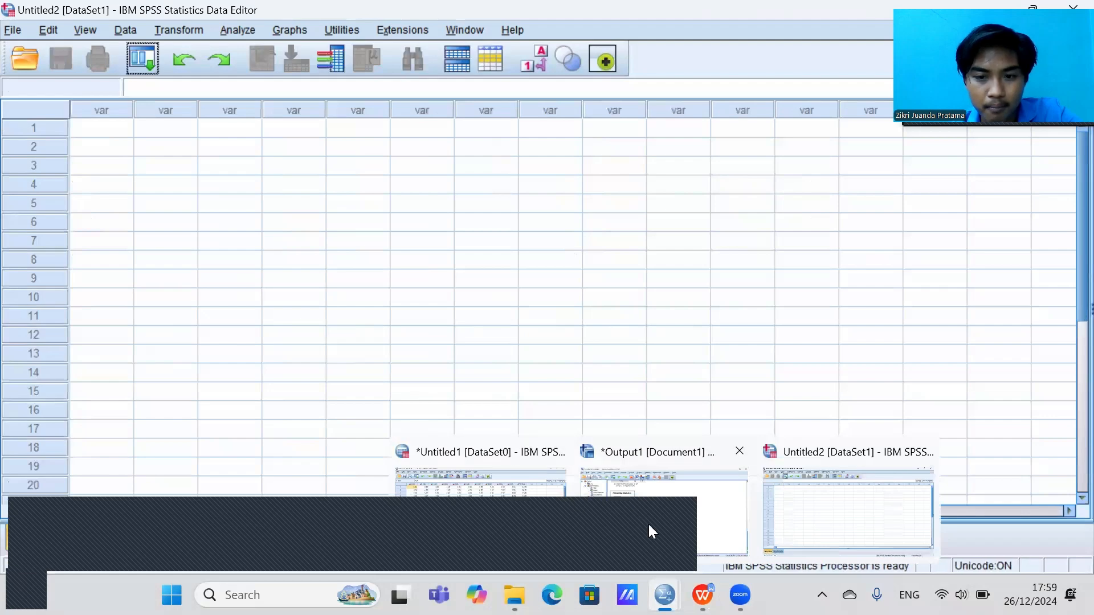
Step: Copy the Total X1 values in L6:L15 of Data Responden Contoh X1 X2 Y.xlsx into the first column of the new SPSS dataset
{"action": "left_click", "coordinate": [703, 595]}
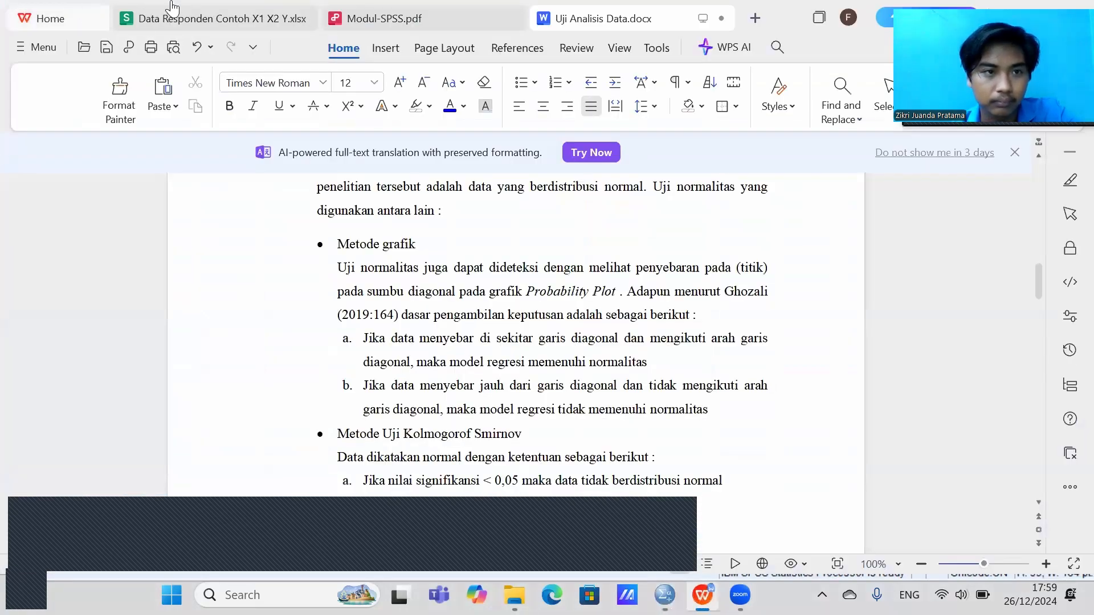
{"action": "left_click", "coordinate": [288, 18]}
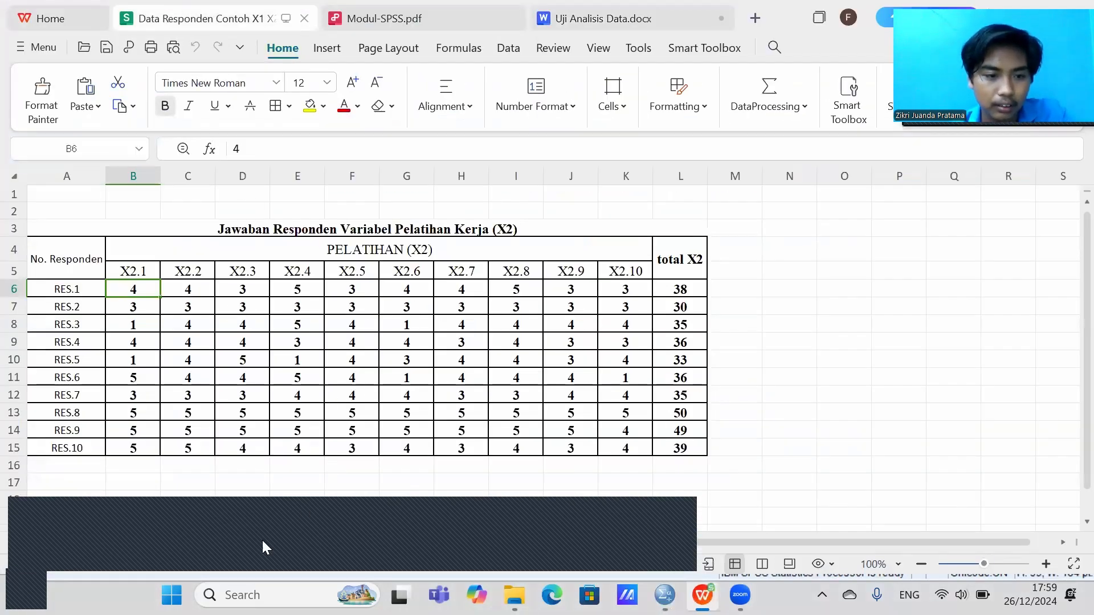
{"action": "left_click", "coordinate": [92, 551]}
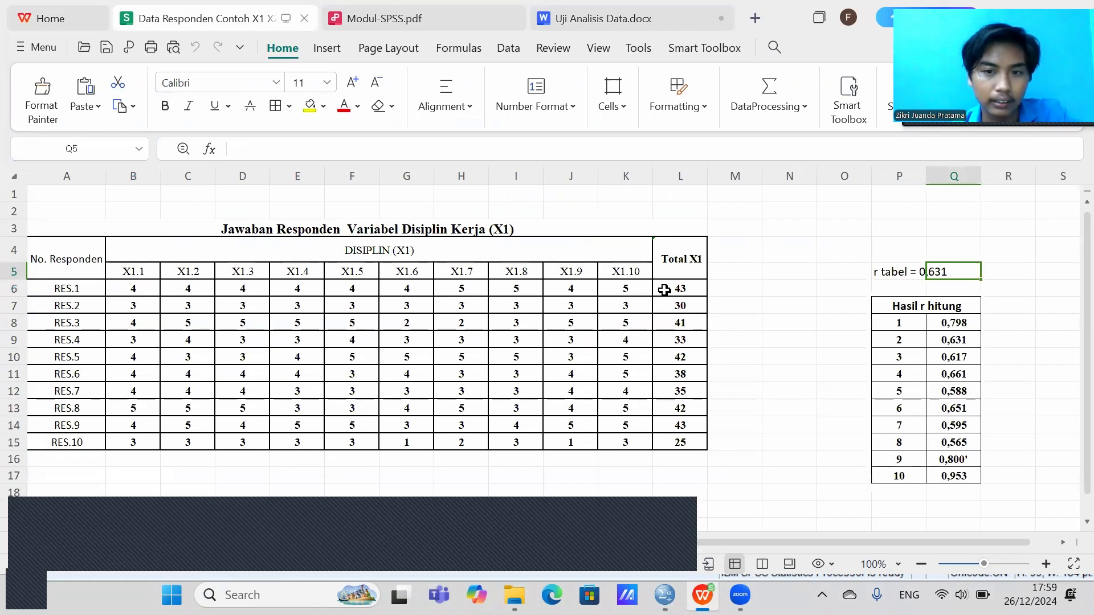
{"action": "left_click", "coordinate": [664, 290]}
{"action": "key", "text": "shift+Down"}
{"action": "key", "text": "shift+Down"}
{"action": "key", "text": "shift+Down"}
{"action": "key", "text": "shift+Down"}
{"action": "key", "text": "shift+Down"}
{"action": "key", "text": "shift+Down"}
{"action": "key", "text": "shift+Down"}
{"action": "key", "text": "shift+Down"}
{"action": "key", "text": "shift+Down"}
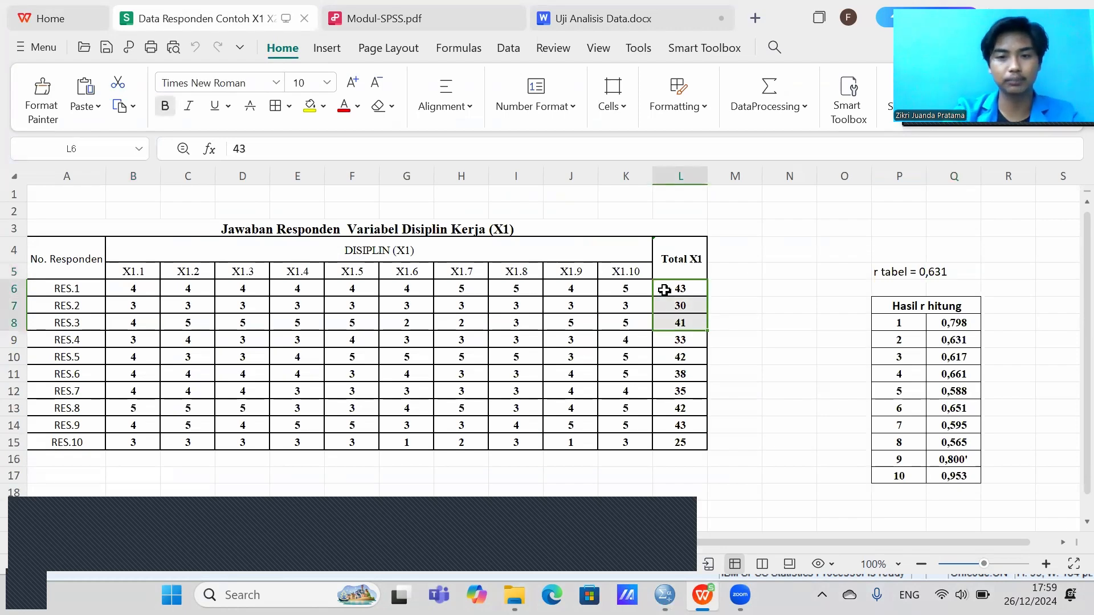
{"action": "key", "text": "ctrl+c"}
{"action": "key", "text": "alt+Tab"}
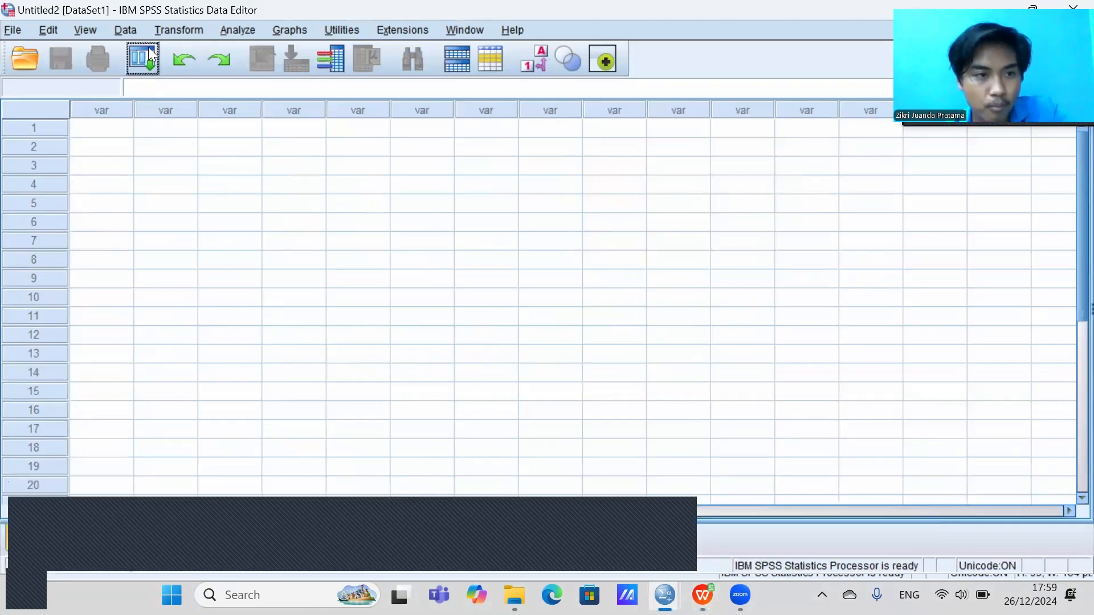
{"action": "left_click", "coordinate": [117, 129]}
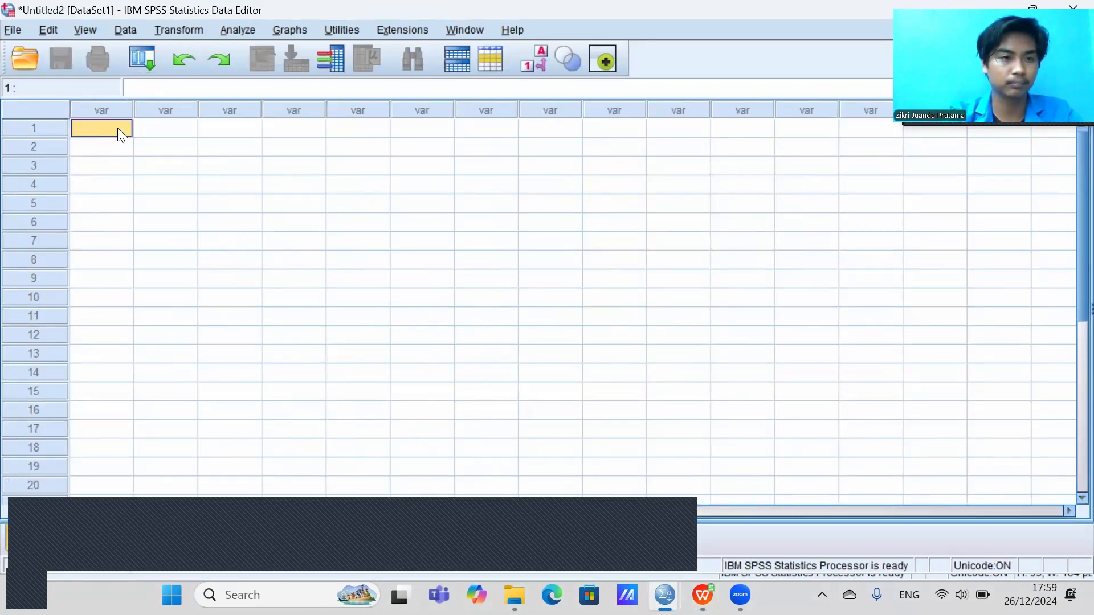
{"action": "key", "text": "ctrl+v"}
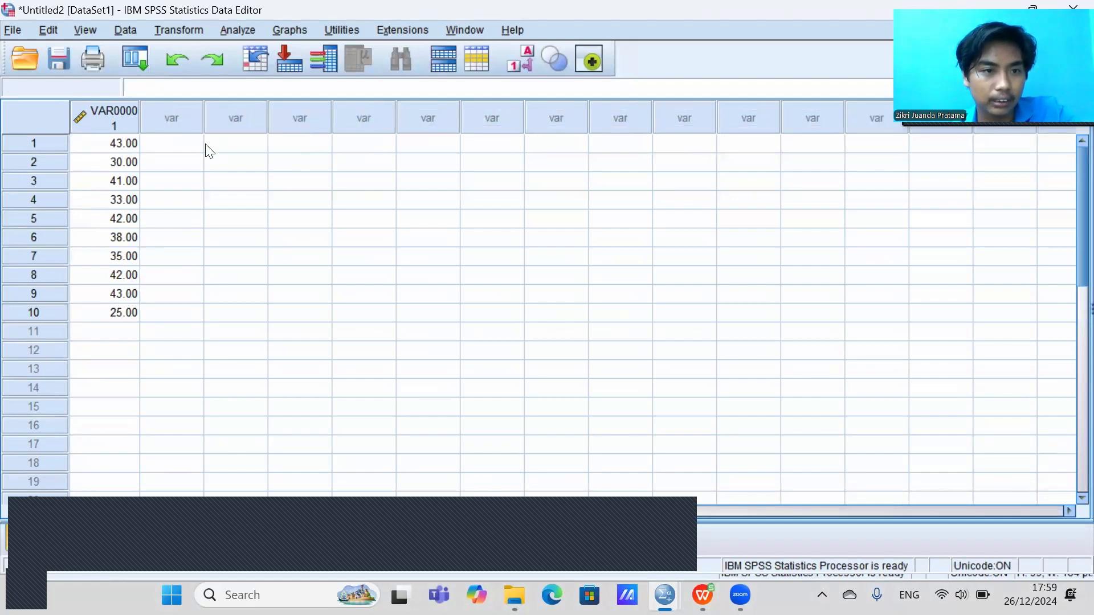
Step: Copy the total X2 values in L6:L15 of the Pelatihan Kerja (X2) sheet into the second column of the SPSS dataset
{"action": "left_click", "coordinate": [185, 142]}
{"action": "key", "text": "alt+Tab"}
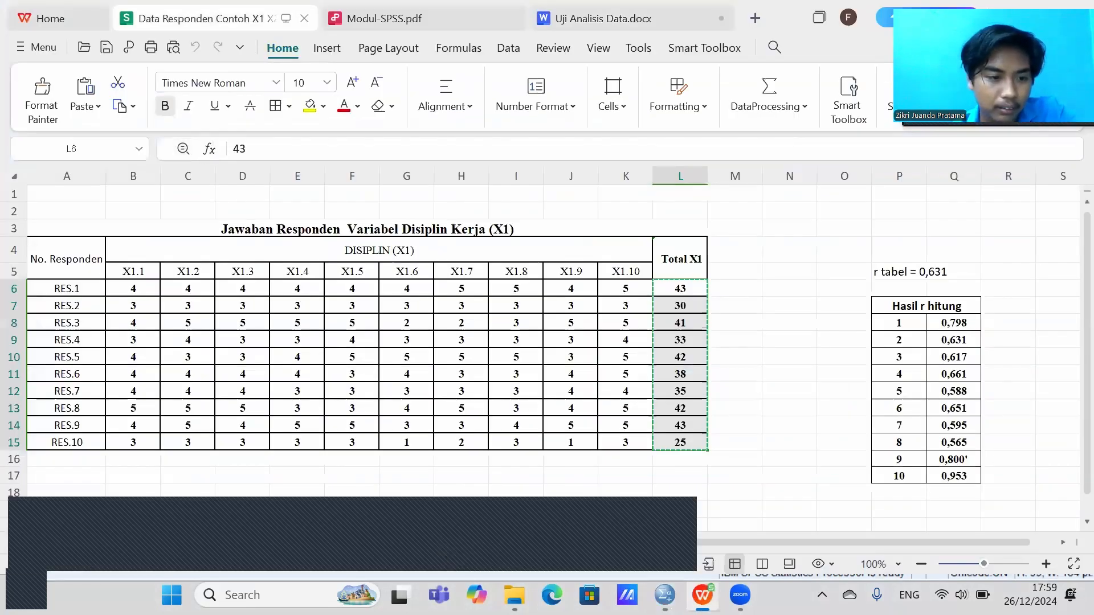
{"action": "left_click", "coordinate": [139, 552]}
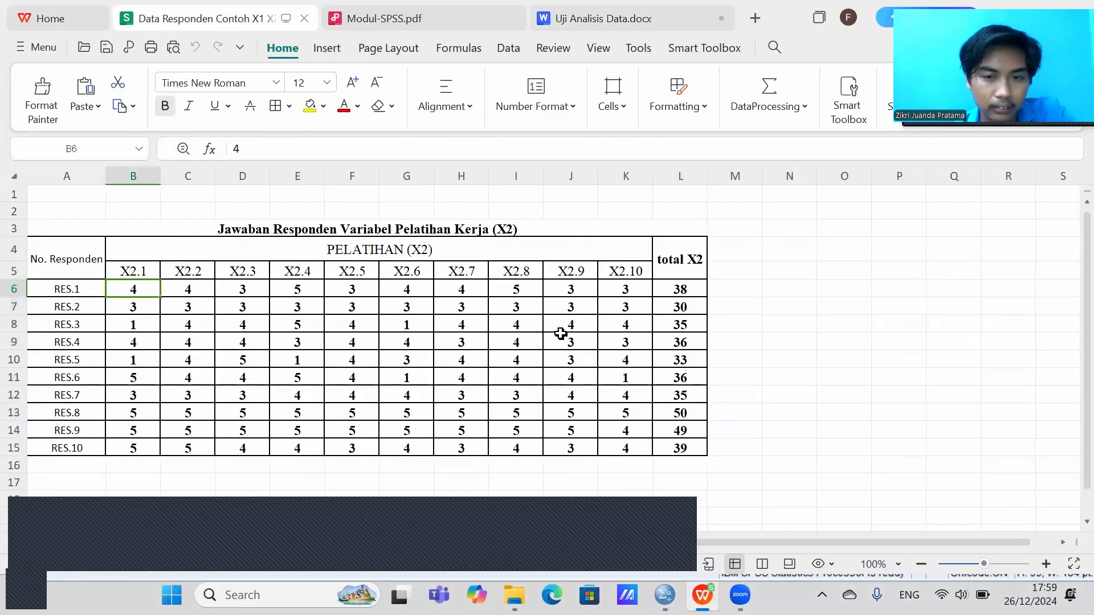
{"action": "left_click", "coordinate": [667, 286]}
{"action": "key", "text": "shift+Down"}
{"action": "key", "text": "shift+Down"}
{"action": "key", "text": "shift+Down"}
{"action": "key", "text": "shift+Down"}
{"action": "key", "text": "shift+Down"}
{"action": "key", "text": "shift+Down"}
{"action": "key", "text": "shift+Down"}
{"action": "key", "text": "shift+Down"}
{"action": "key", "text": "shift+Down"}
{"action": "key", "text": "shift+Down"}
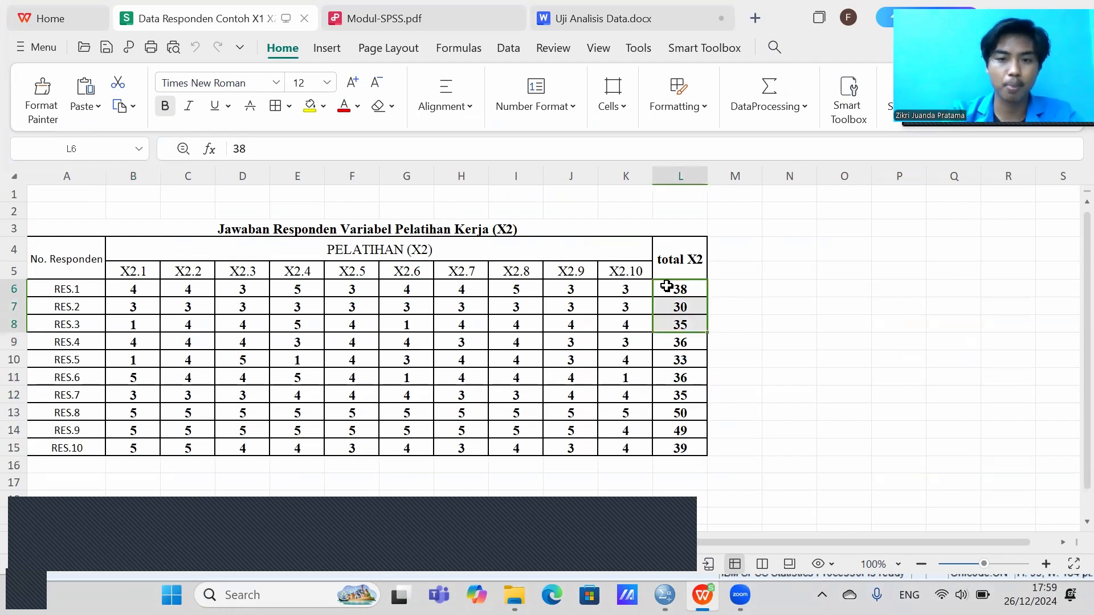
{"action": "key", "text": "shift+Up"}
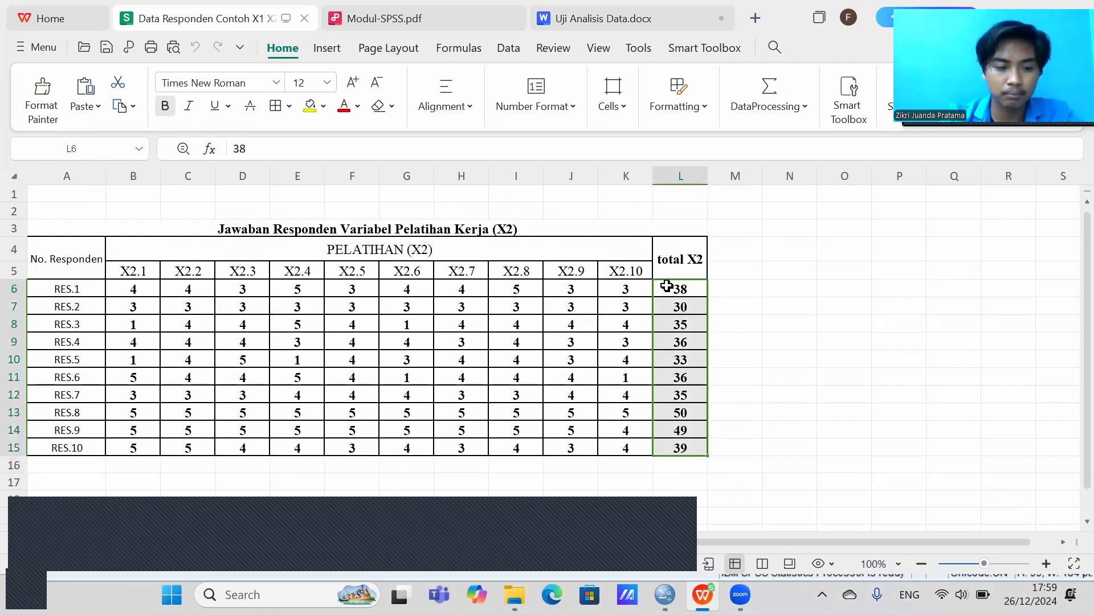
{"action": "key", "text": "ctrl+c"}
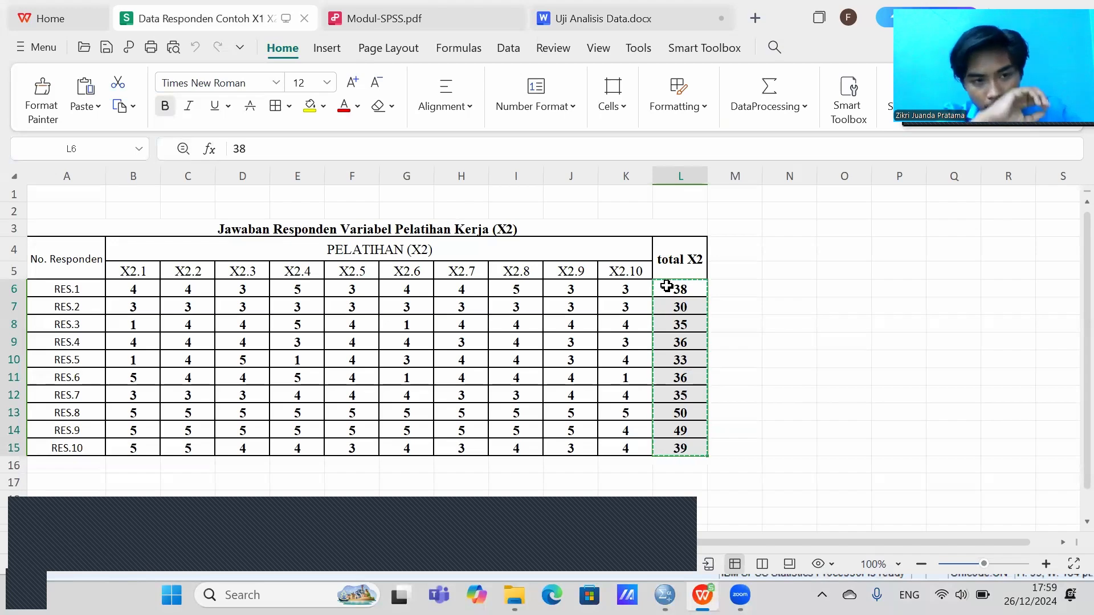
{"action": "key", "text": "alt+Tab"}
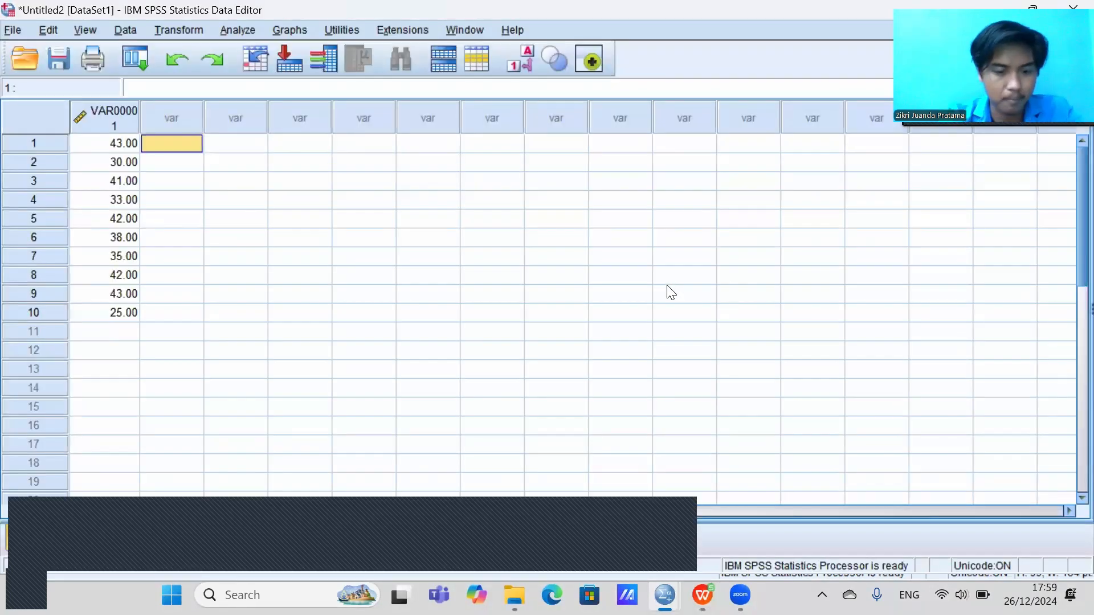
{"action": "key", "text": "ctrl+v"}
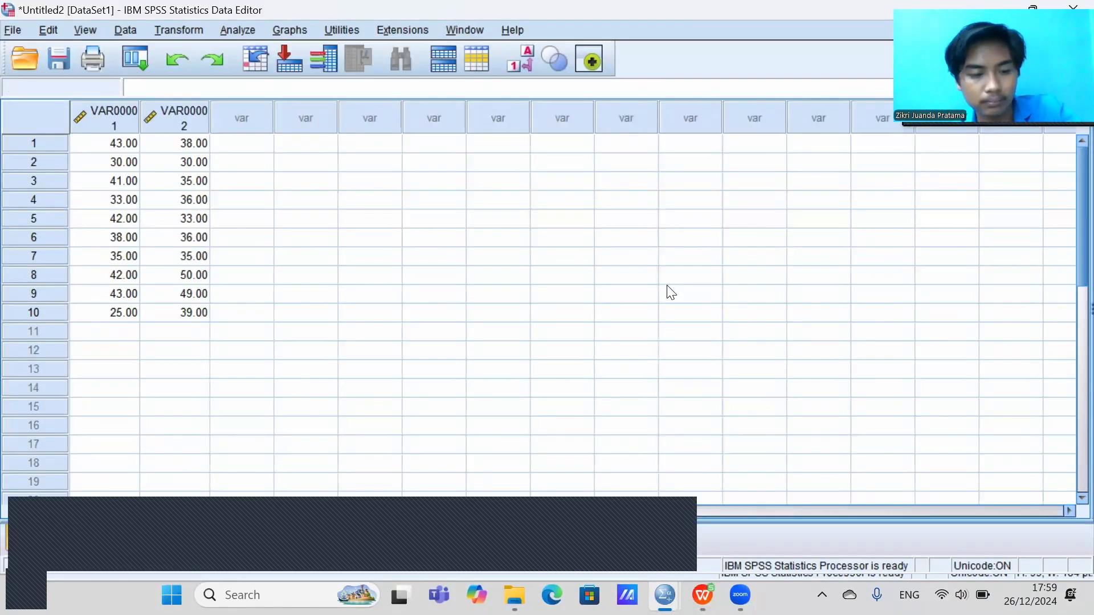
Step: Copy the Total Y values in L6:L15 of the Kinerja Karyawan (Y) sheet into the third column of the SPSS dataset
{"action": "key", "text": "alt+Tab"}
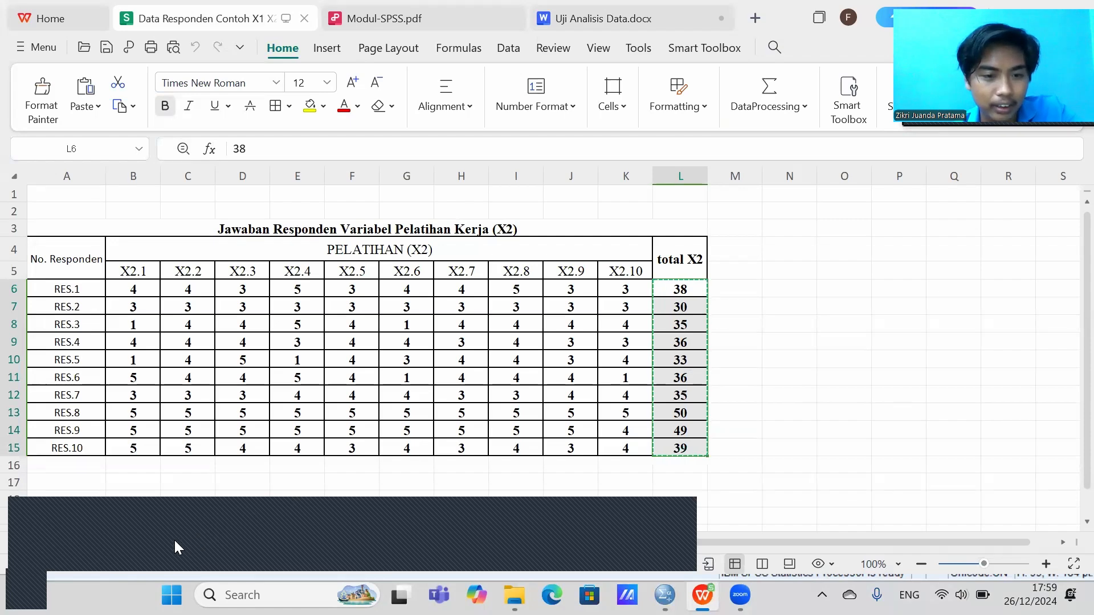
{"action": "key", "text": "ctrl+Page_Down"}
{"action": "left_click", "coordinate": [677, 286]}
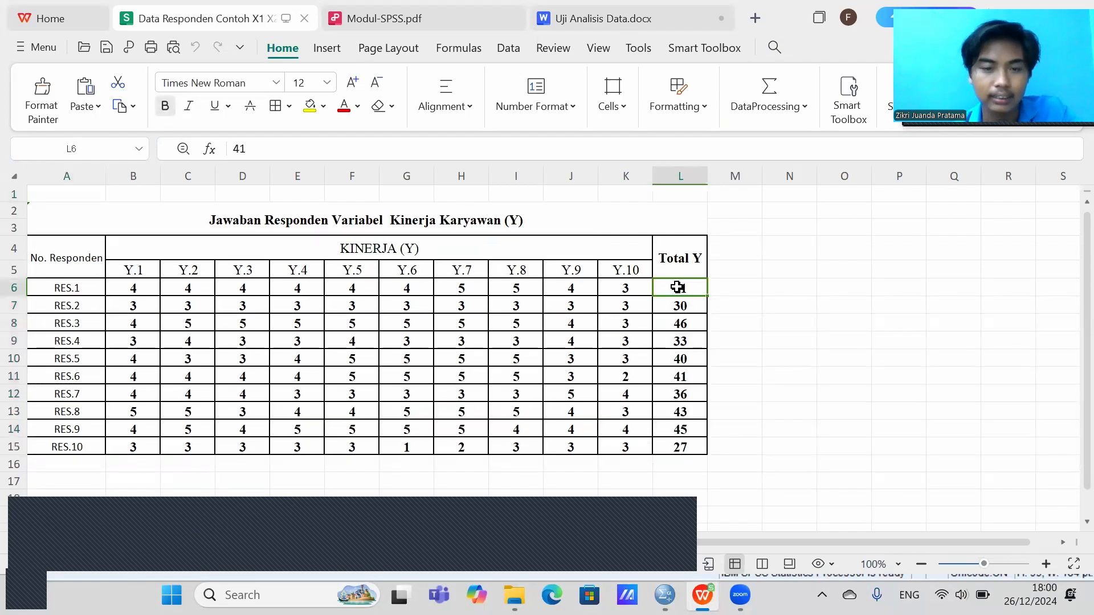
{"action": "key", "text": "shift+Down"}
{"action": "key", "text": "shift+Down"}
{"action": "key", "text": "shift+Down"}
{"action": "key", "text": "shift+Down"}
{"action": "key", "text": "shift+Down"}
{"action": "key", "text": "shift+Down"}
{"action": "key", "text": "shift+Down"}
{"action": "key", "text": "shift+Down"}
{"action": "key", "text": "shift+Down"}
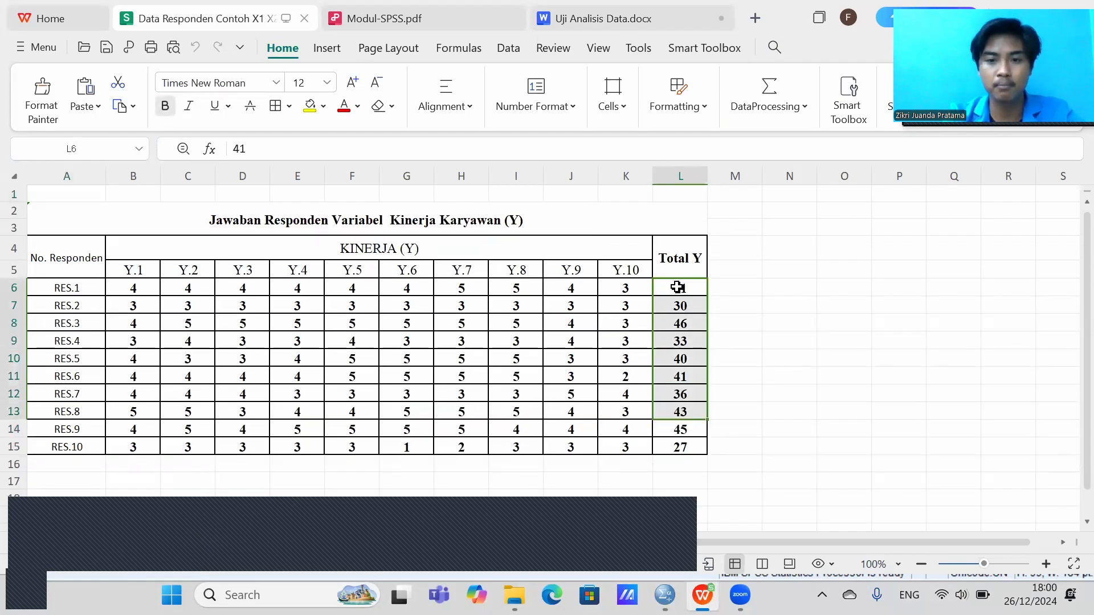
{"action": "key", "text": "ctrl+c"}
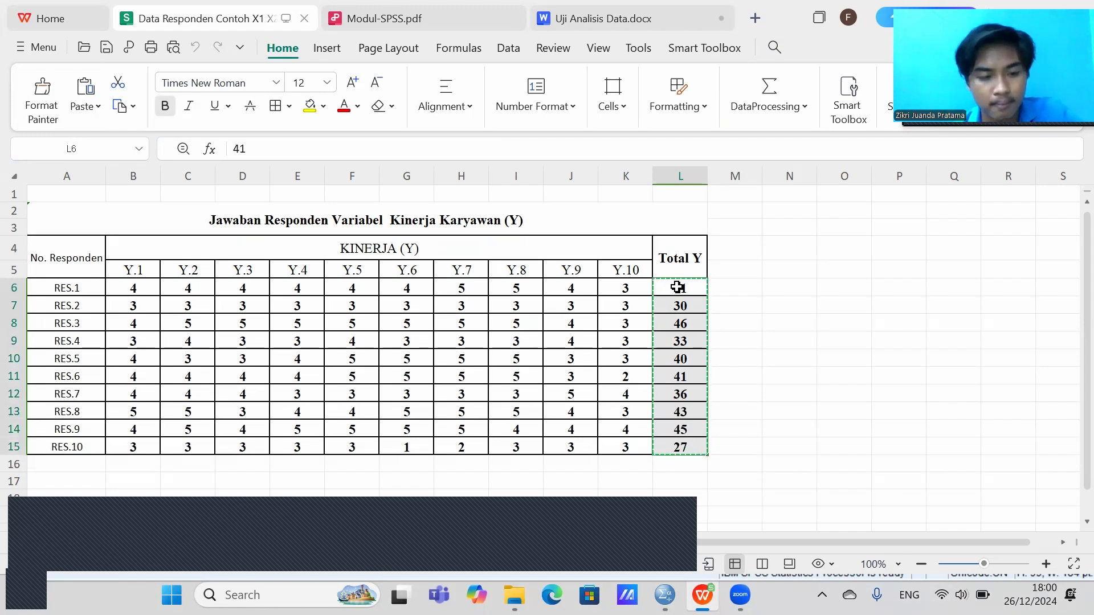
{"action": "key", "text": "alt+Tab"}
{"action": "left_click", "coordinate": [262, 145]}
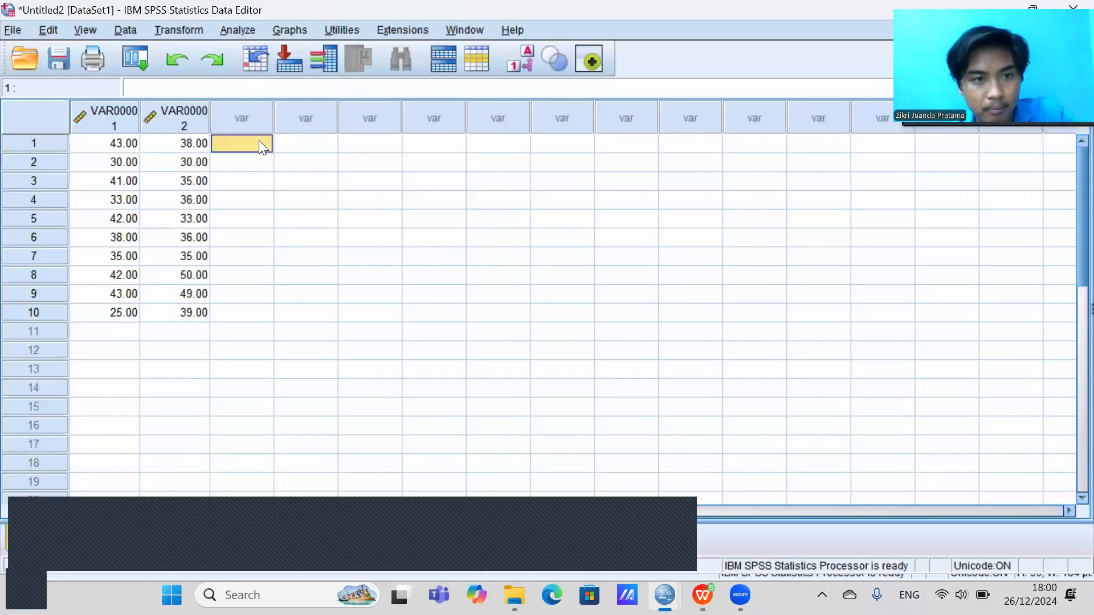
{"action": "key", "text": "ctrl+v"}
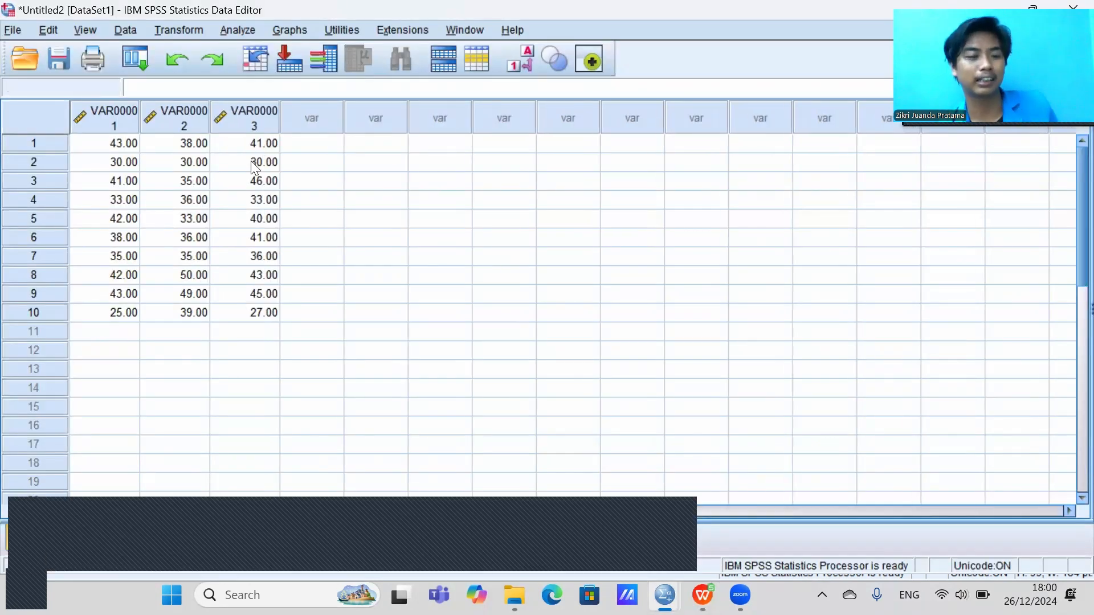
Step: Rename the three variables of the new dataset as X1, X2 and Y
{"action": "left_click", "coordinate": [83, 542]}
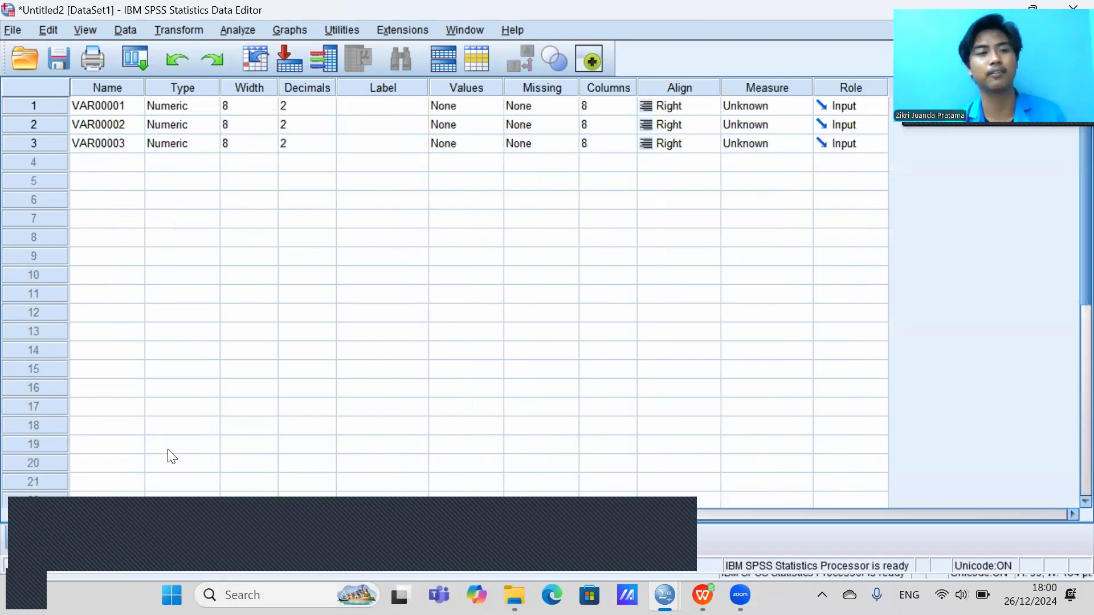
{"action": "left_click", "coordinate": [109, 106]}
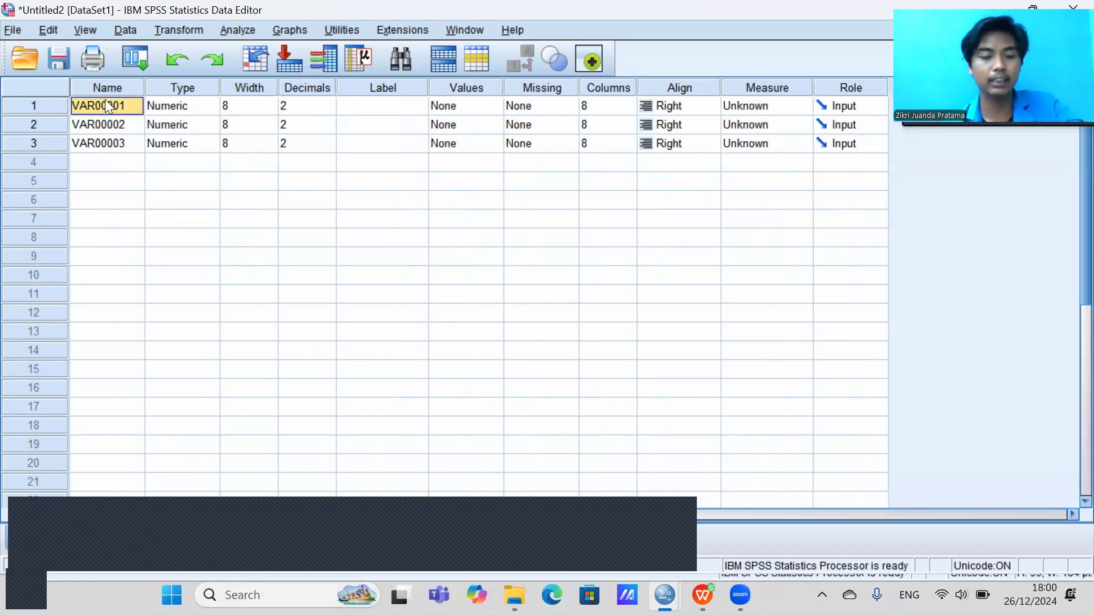
{"action": "type", "text": "x"}
{"action": "type", "text": "X1"}
{"action": "left_click", "coordinate": [78, 124]}
{"action": "type", "text": "X2"}
{"action": "key", "text": "Return"}
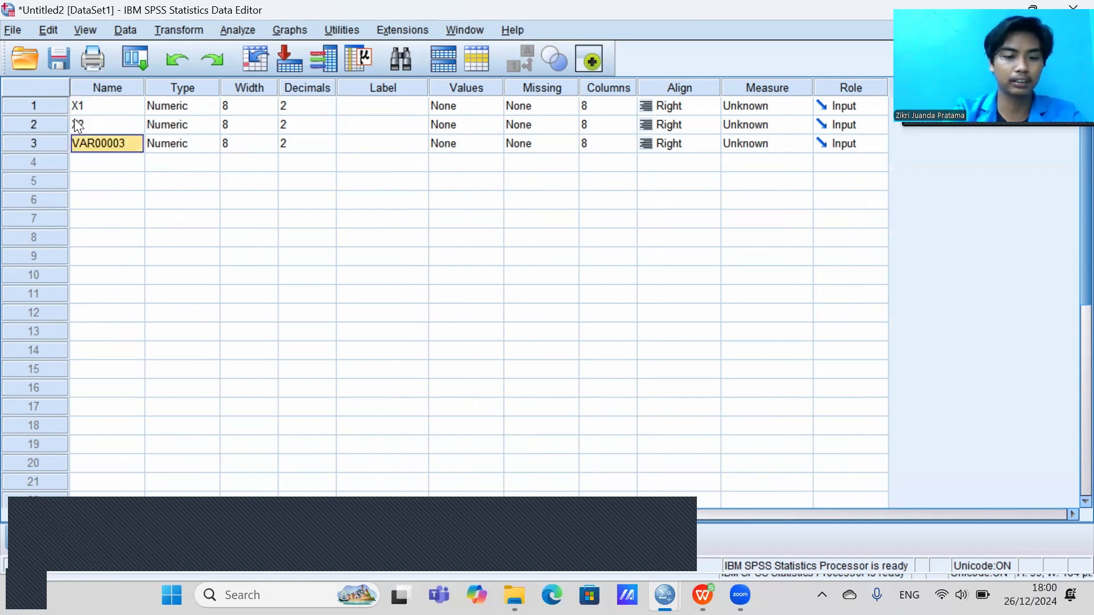
{"action": "type", "text": "Y"}
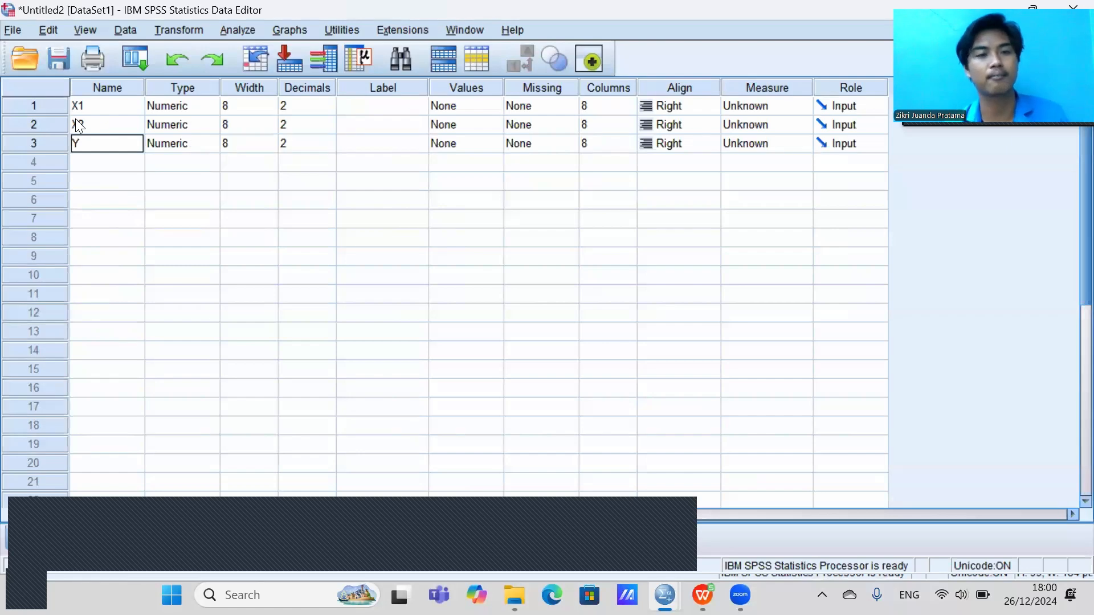
Step: Check the variable titles on the workbook's X1 and X2 sheets, and label SPSS variables X1 as DISIPLIN and X2 as PELATIHAN
{"action": "left_click", "coordinate": [408, 105]}
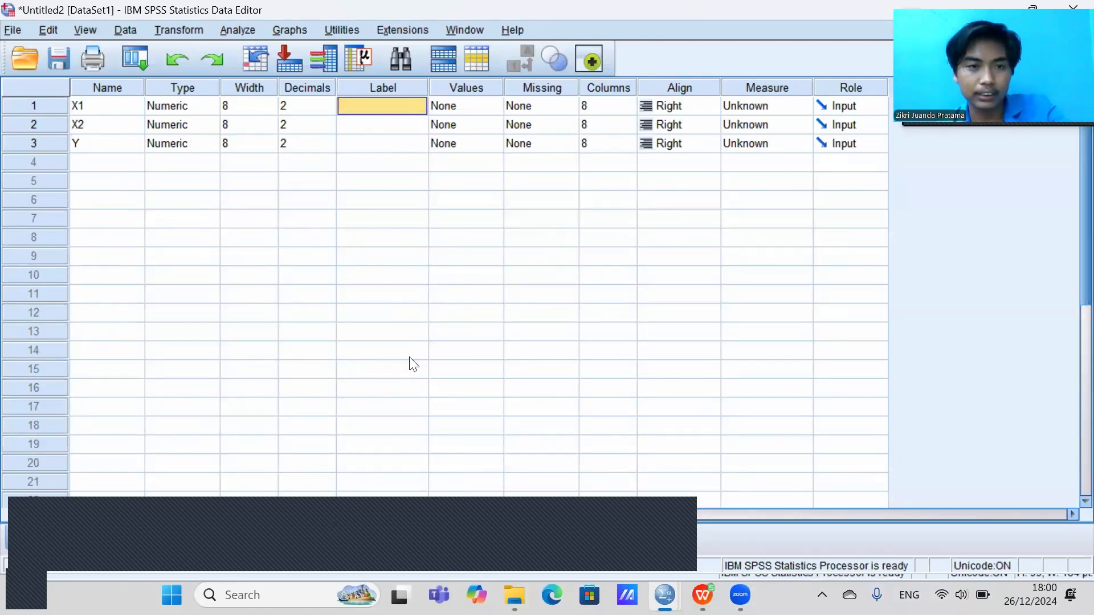
{"action": "key", "text": "alt+Tab"}
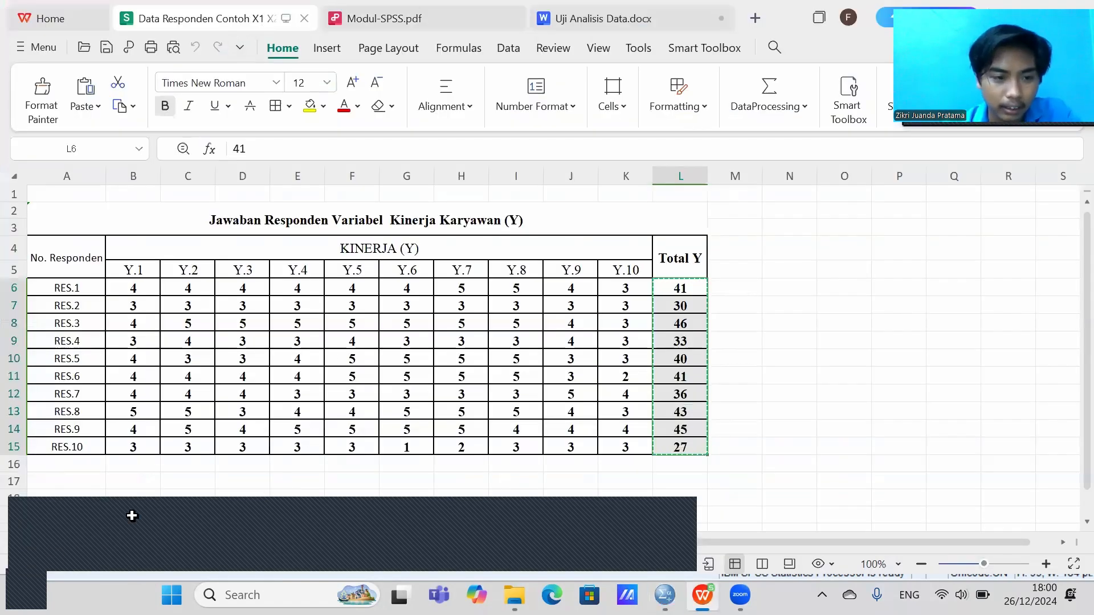
{"action": "left_click", "coordinate": [100, 554]}
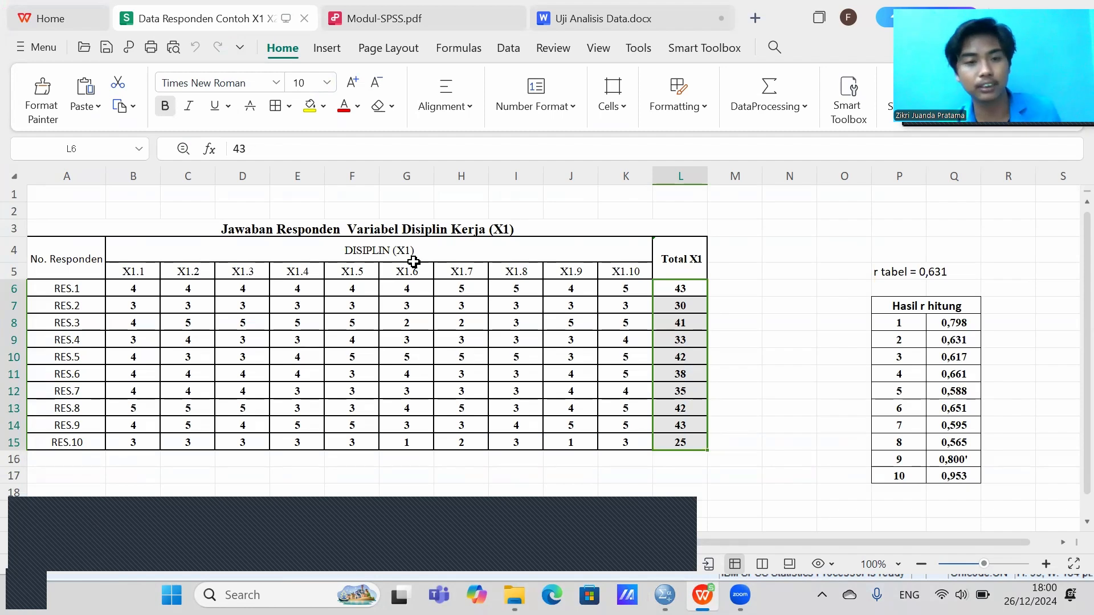
{"action": "left_click", "coordinate": [147, 549]}
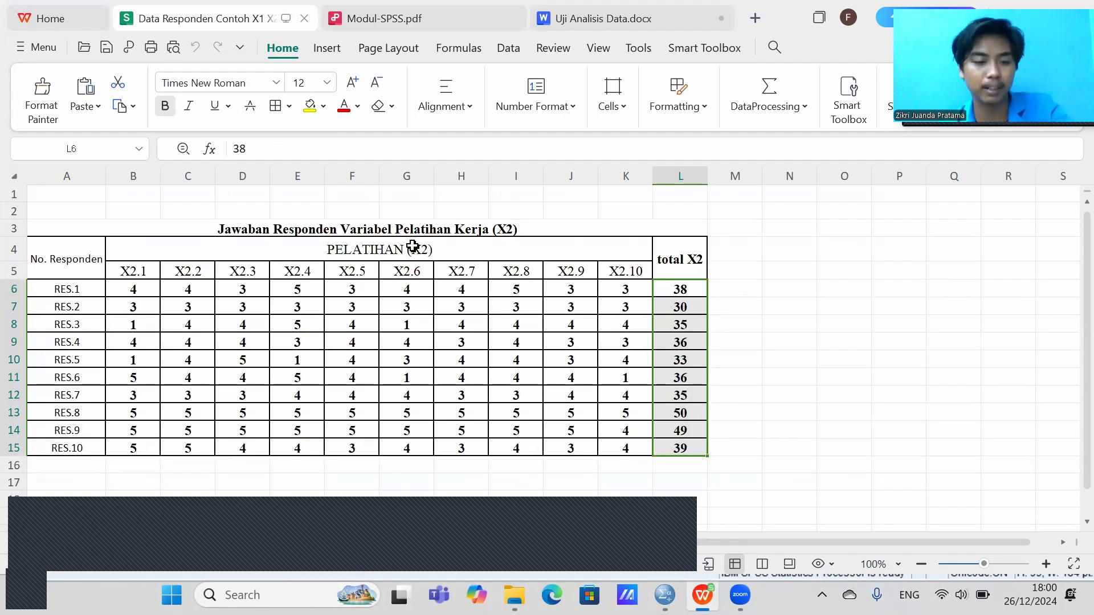
{"action": "key", "text": "alt+Tab"}
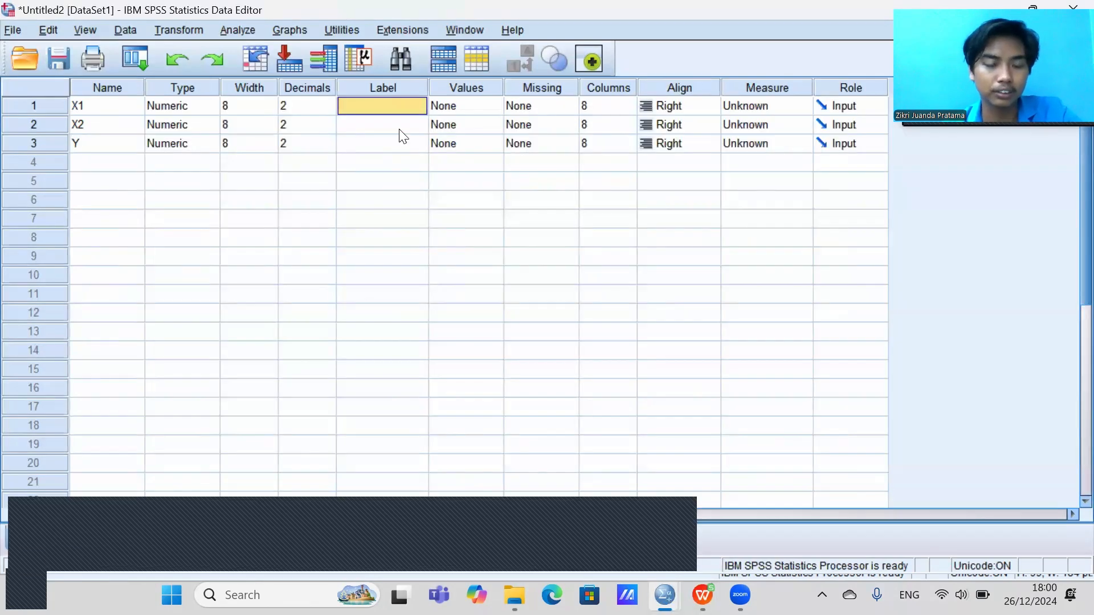
{"action": "type", "text": "DISIPLI"}
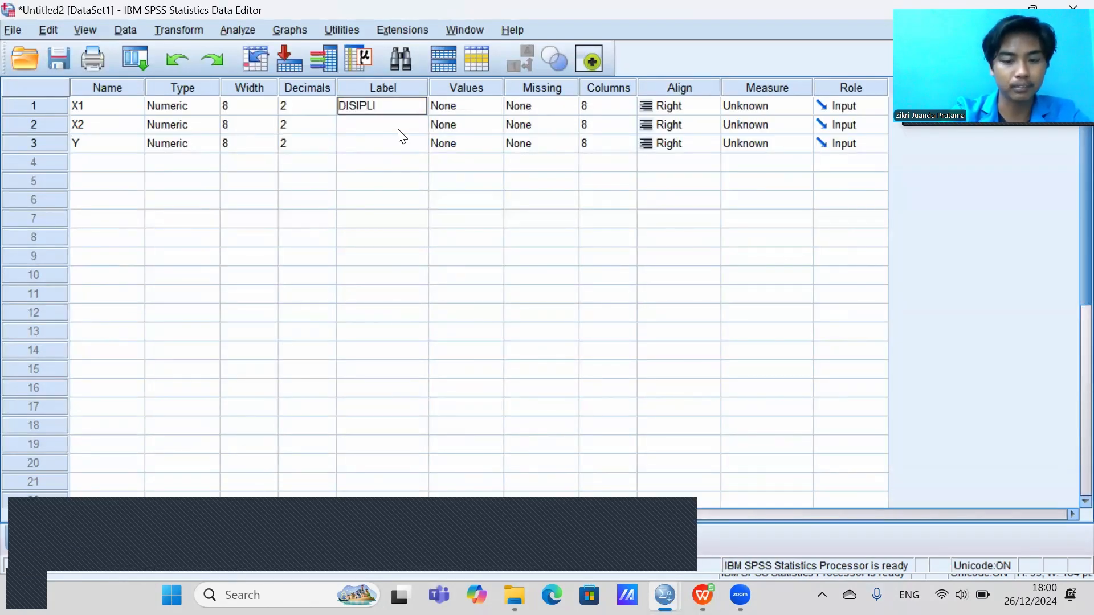
{"action": "type", "text": "N"}
{"action": "key", "text": "Return"}
{"action": "type", "text": "P"}
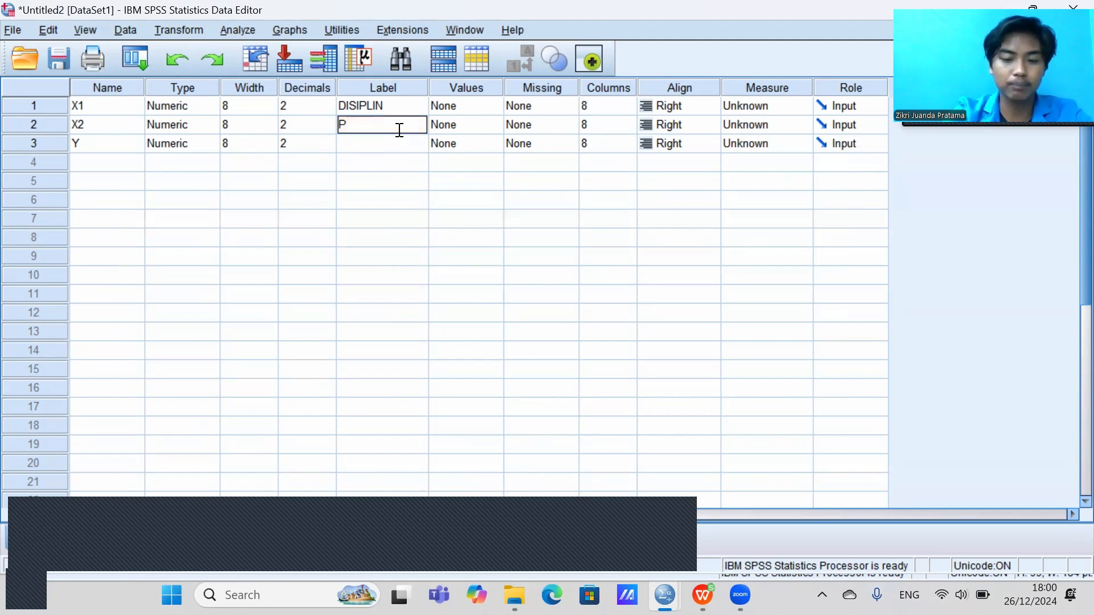
{"action": "type", "text": "ELATIHAN"}
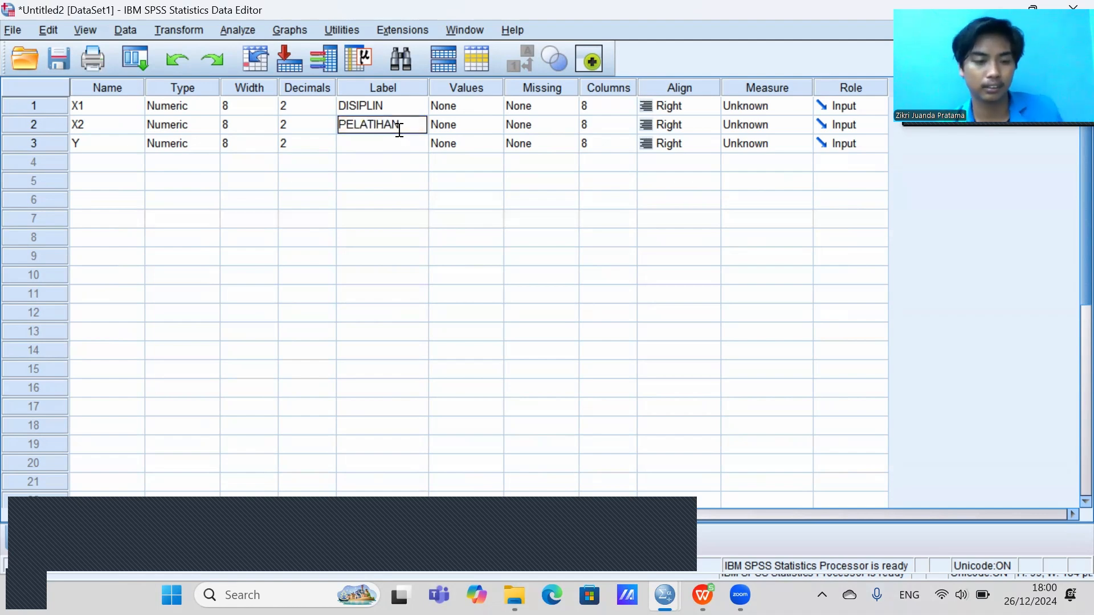
Step: Check the variable title on the workbook's Y sheet and label variable Y in the Untitled2 dataset as KINERJA
{"action": "left_click", "coordinate": [702, 595]}
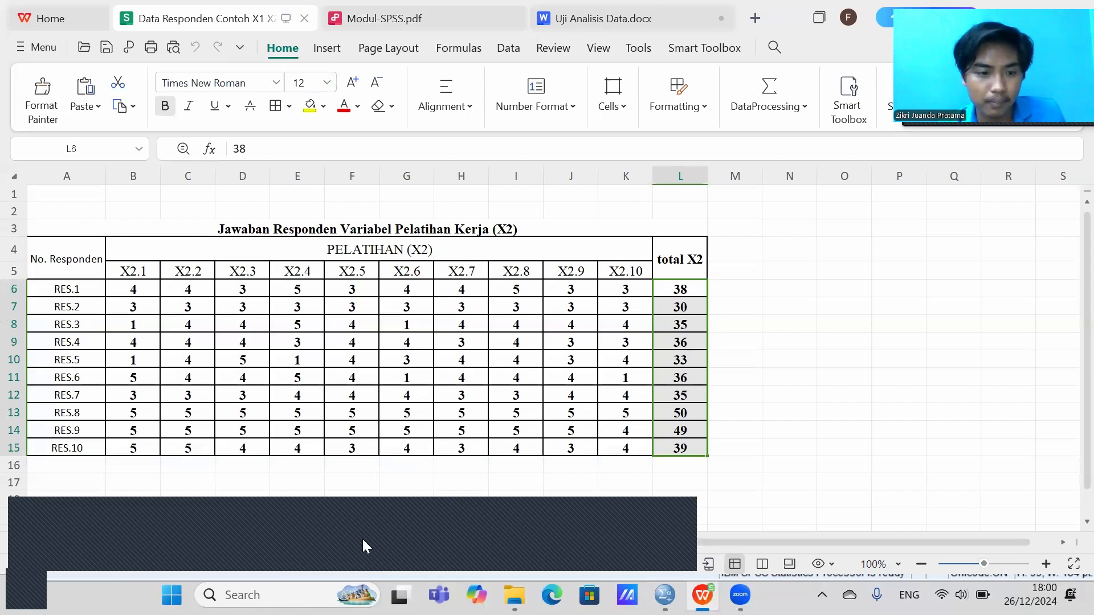
{"action": "left_click", "coordinate": [168, 544]}
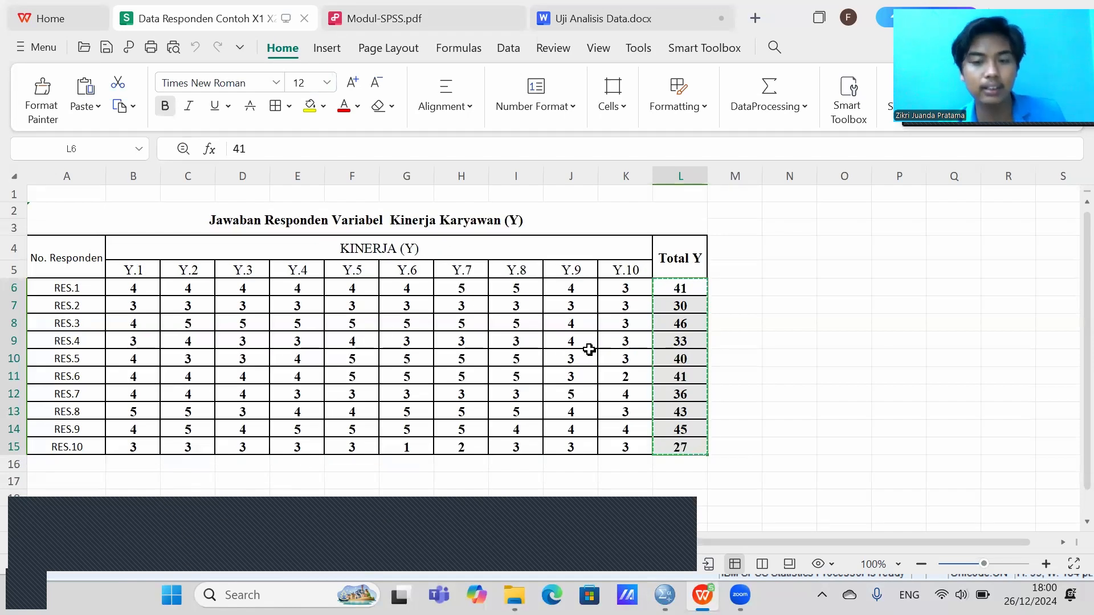
{"action": "mouse_move", "coordinate": [665, 595]}
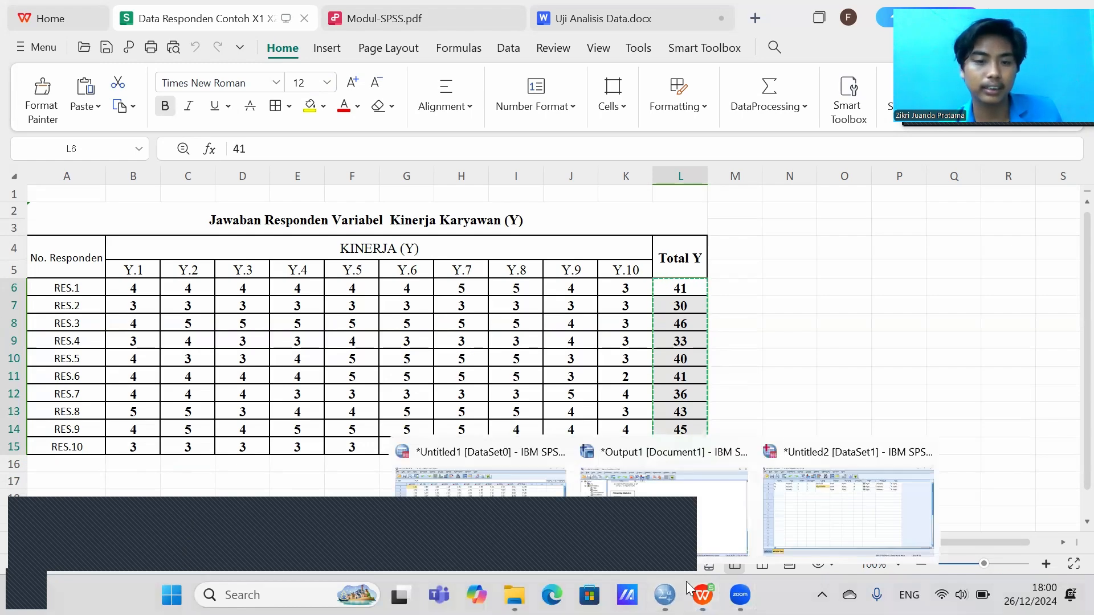
{"action": "left_click", "coordinate": [527, 490]}
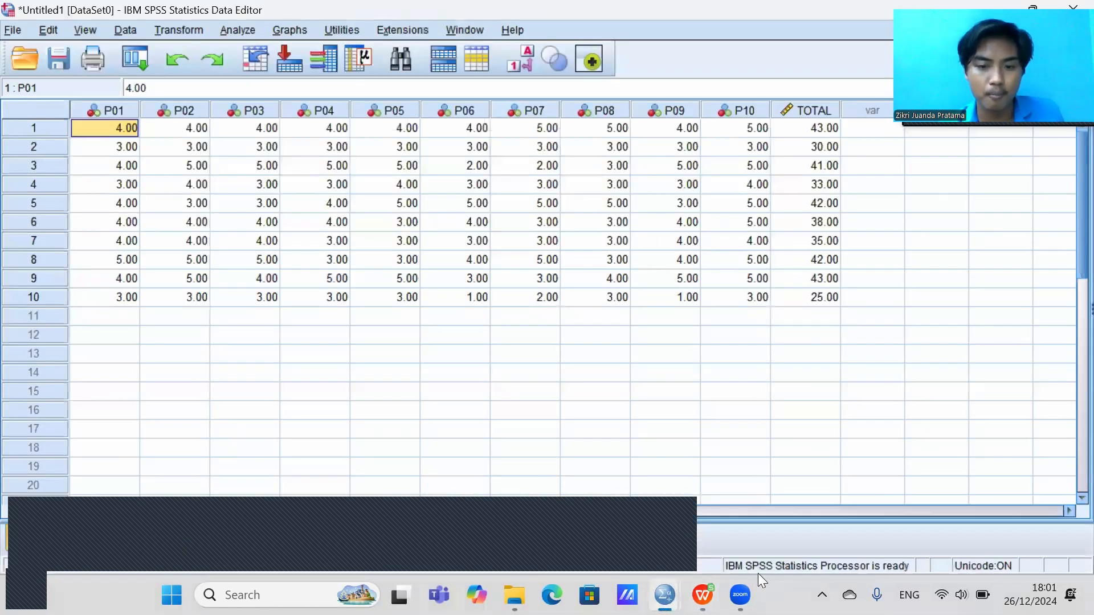
{"action": "mouse_move", "coordinate": [665, 595]}
{"action": "left_click", "coordinate": [798, 504]}
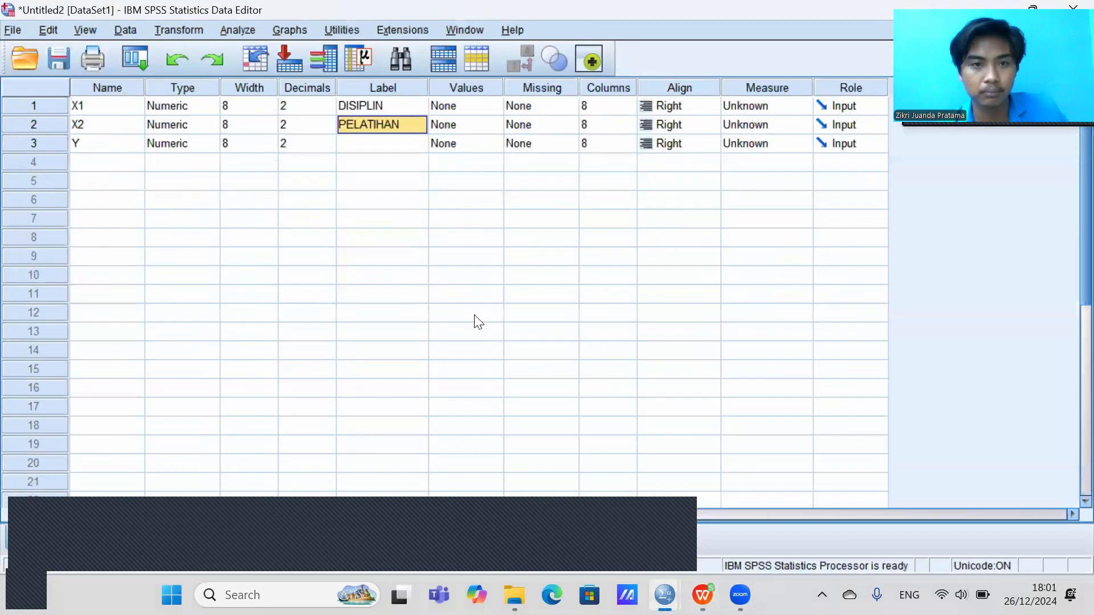
{"action": "left_click", "coordinate": [370, 147]}
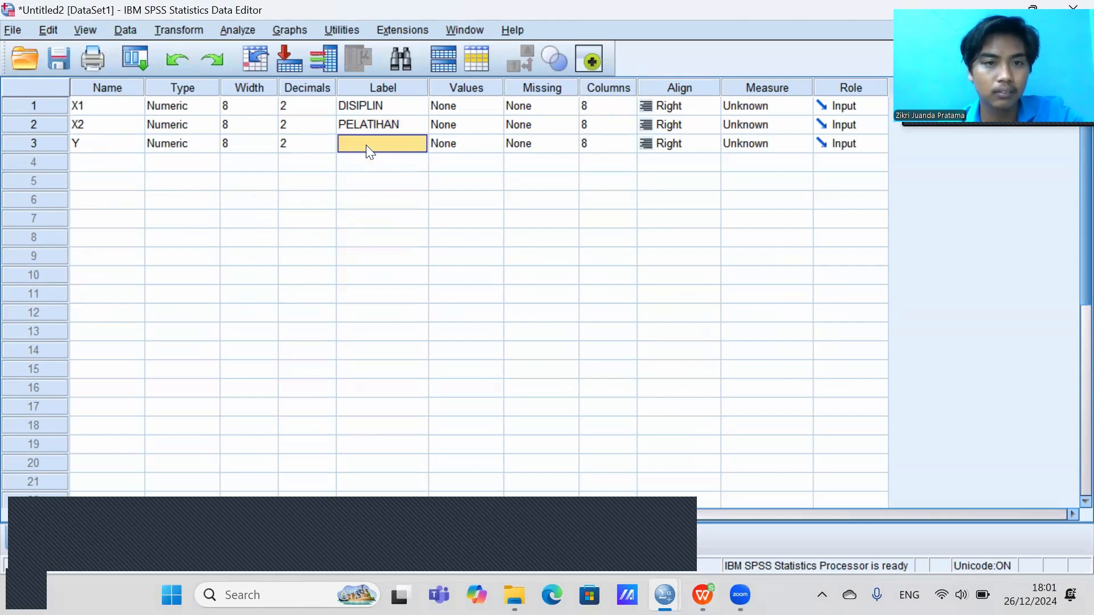
{"action": "type", "text": "KINERJA"}
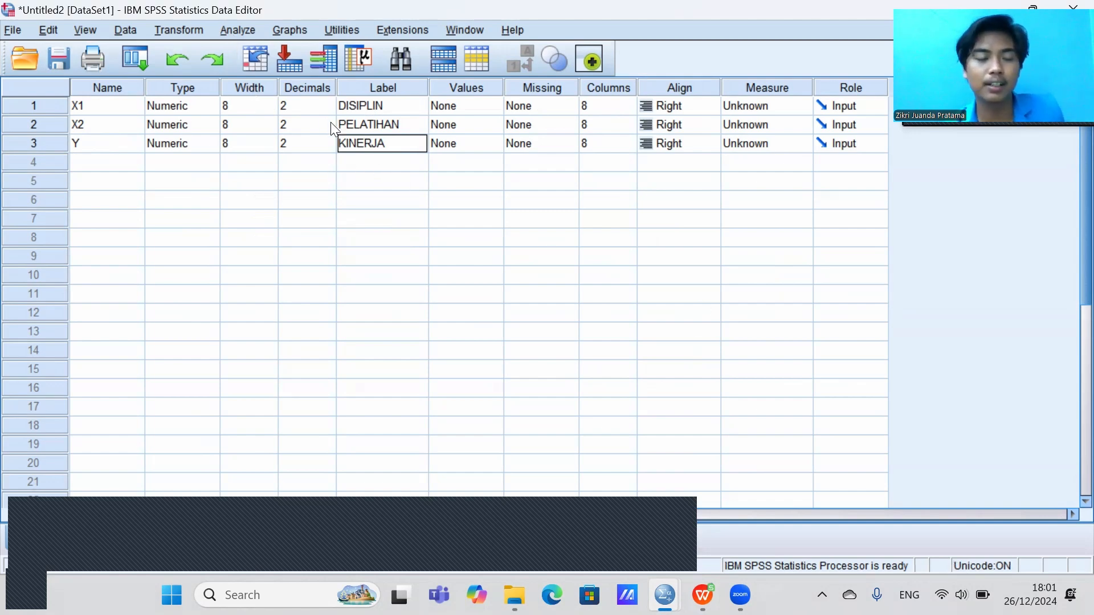
{"action": "left_click", "coordinate": [188, 181]}
{"action": "left_click", "coordinate": [101, 109]}
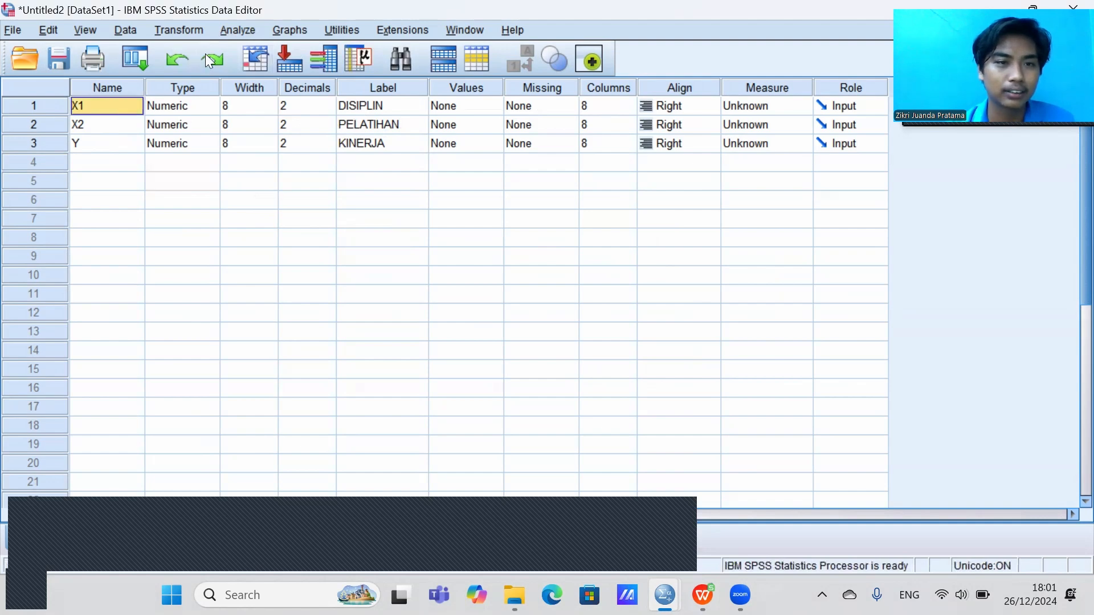
Step: Set up a Linear Regression with KINERJA [Y] as dependent and DISIPLIN [X1] and PELATIHAN [X2] as independent variables
{"action": "left_click", "coordinate": [229, 29]}
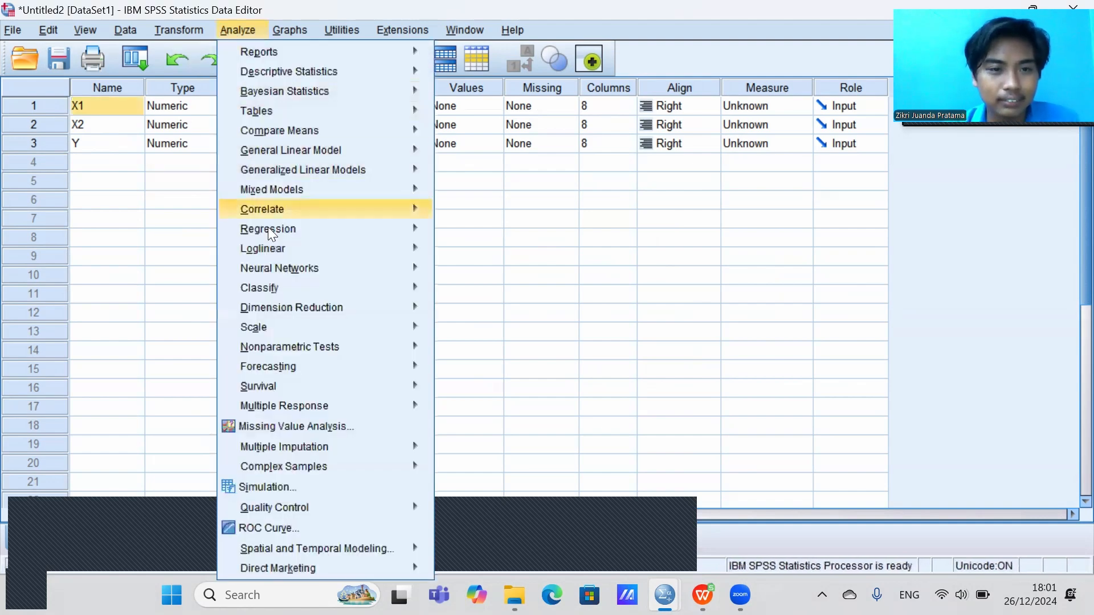
{"action": "mouse_move", "coordinate": [258, 227]}
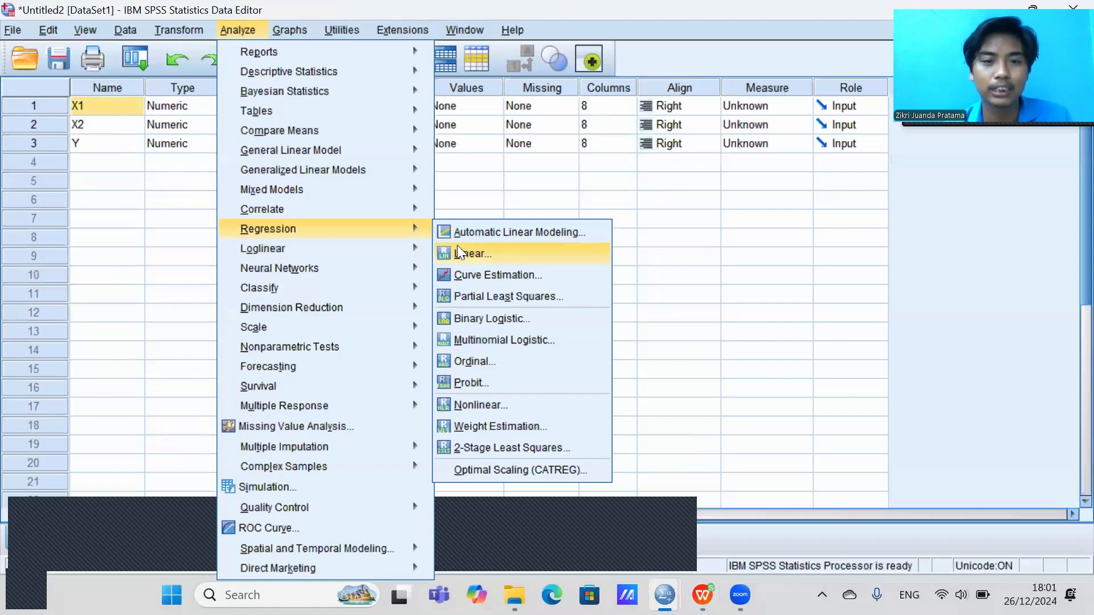
{"action": "left_click", "coordinate": [472, 254]}
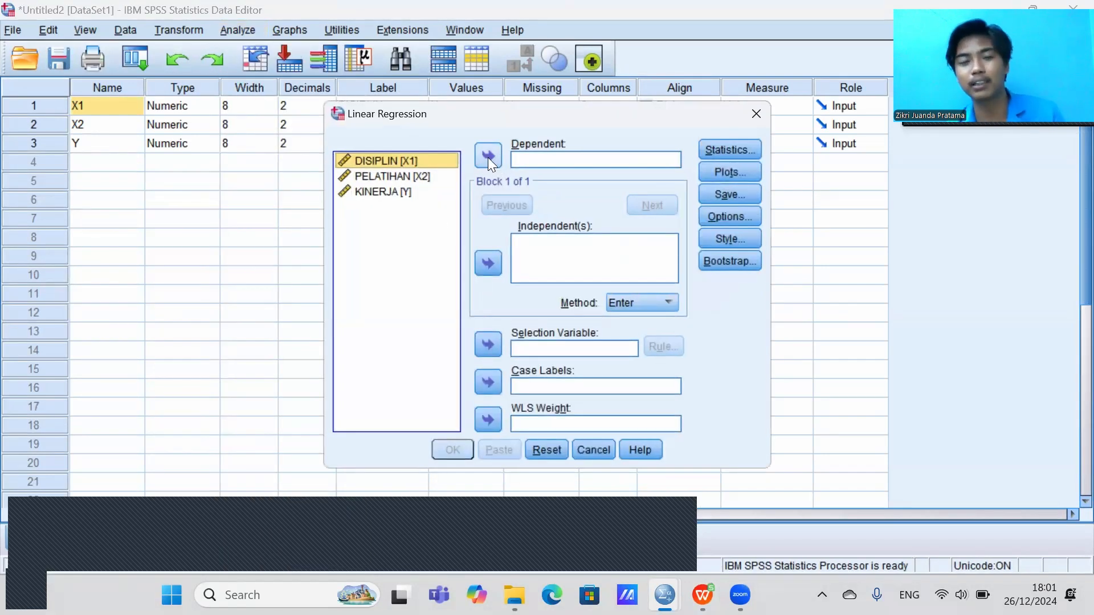
{"action": "left_click", "coordinate": [409, 181]}
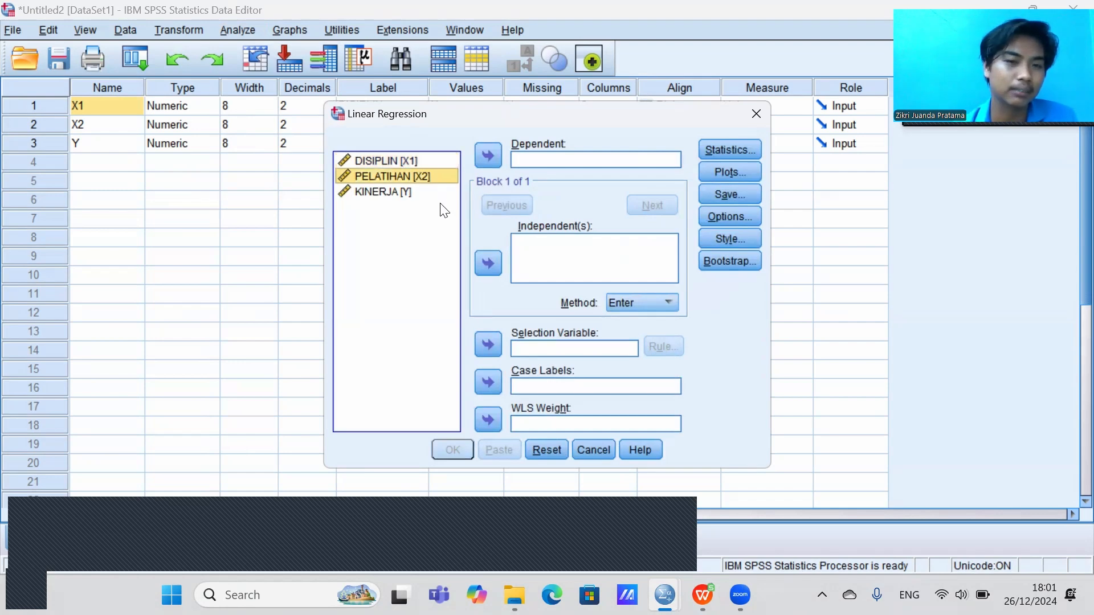
{"action": "left_click", "coordinate": [412, 194]}
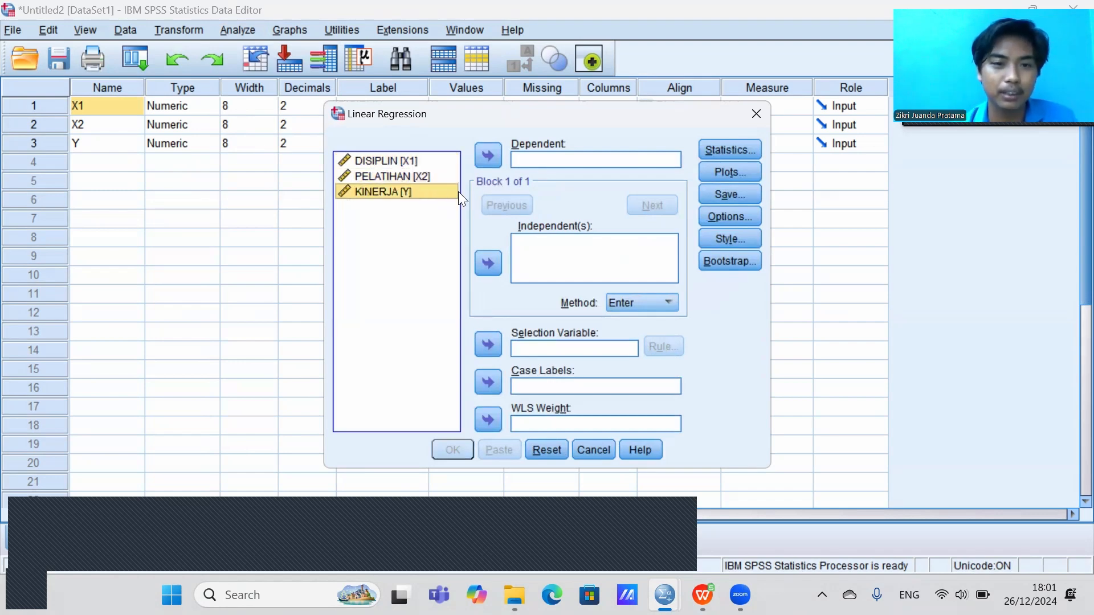
{"action": "left_click", "coordinate": [492, 154]}
{"action": "left_click", "coordinate": [399, 160]}
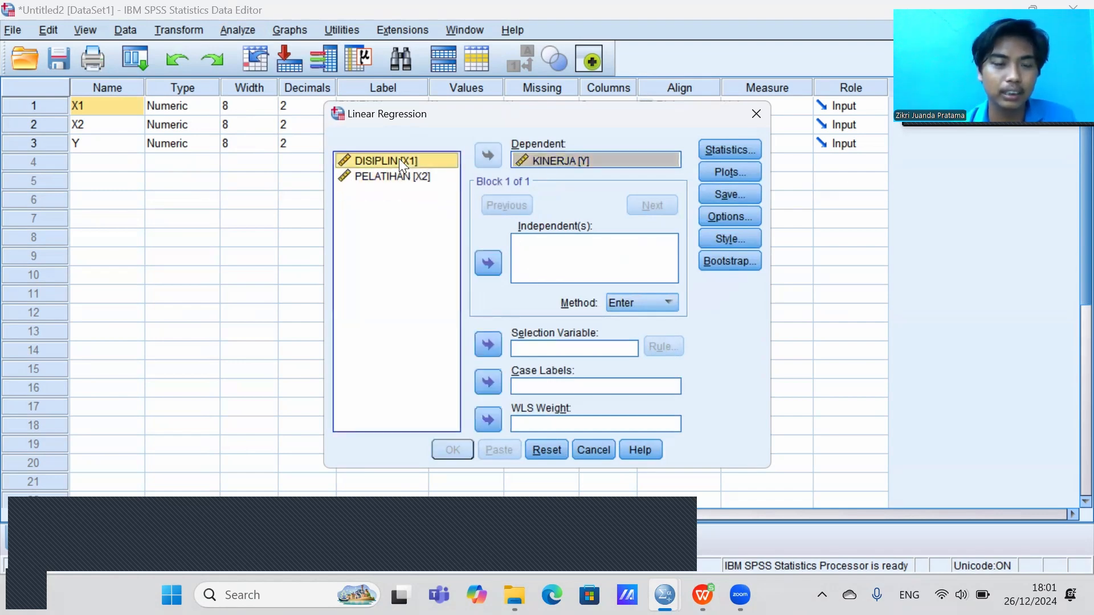
{"action": "key", "text": "shift+Down"}
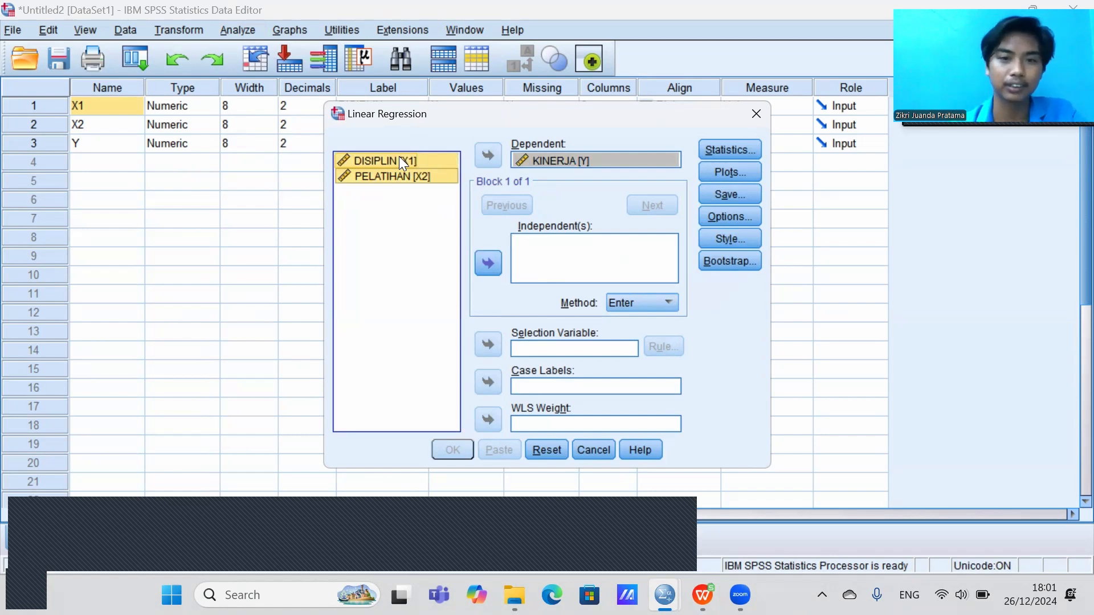
{"action": "left_click", "coordinate": [488, 265]}
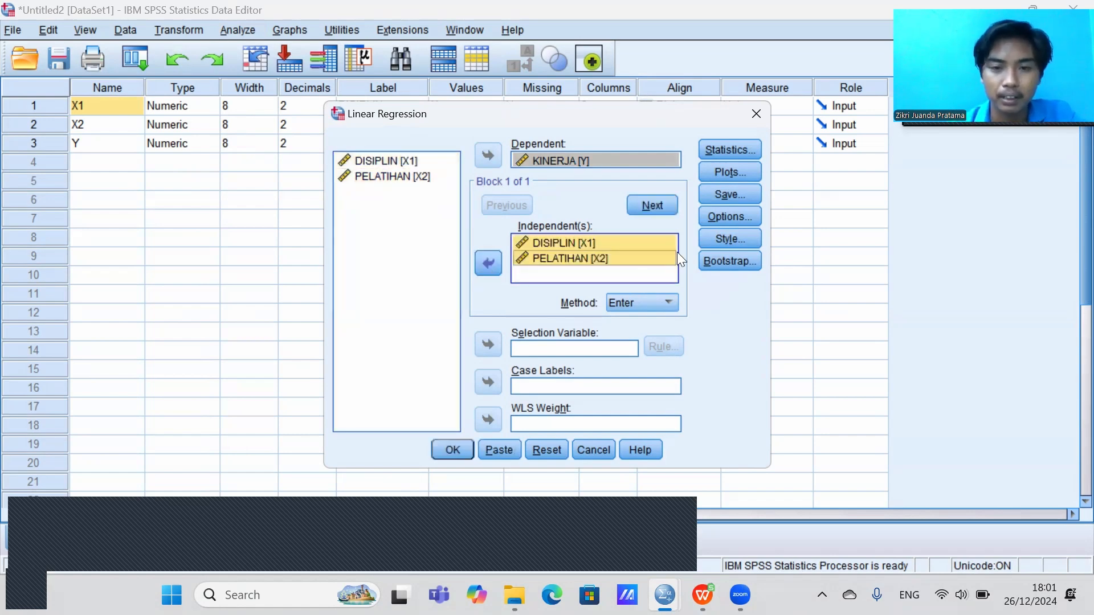
Step: Add Descriptives, Collinearity diagnostics and Durbin-Watson to the regression statistics
{"action": "left_click", "coordinate": [723, 150]}
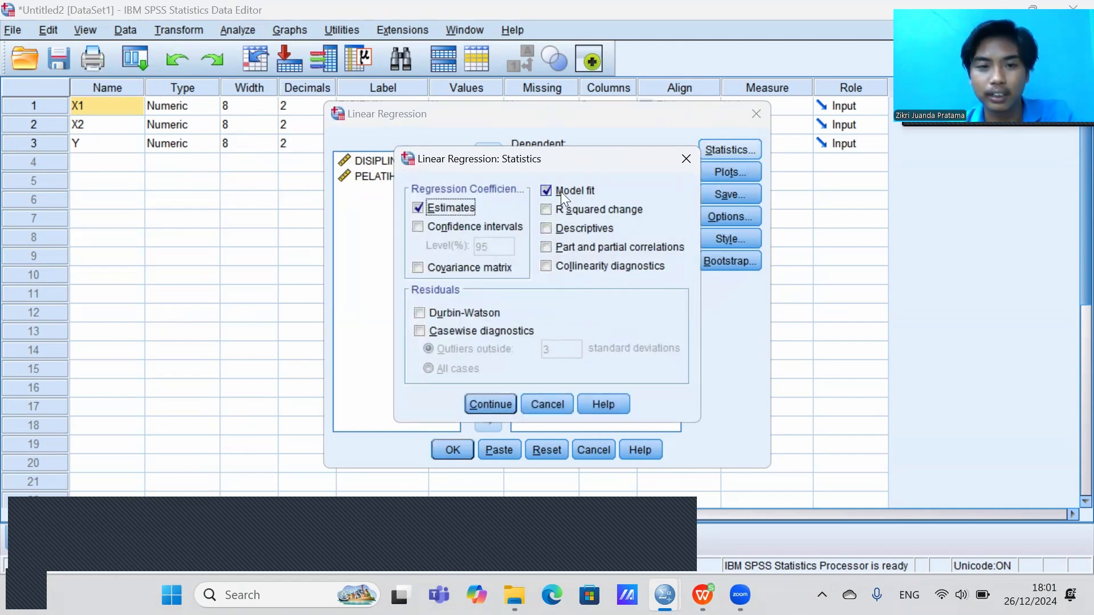
{"action": "left_click", "coordinate": [572, 231]}
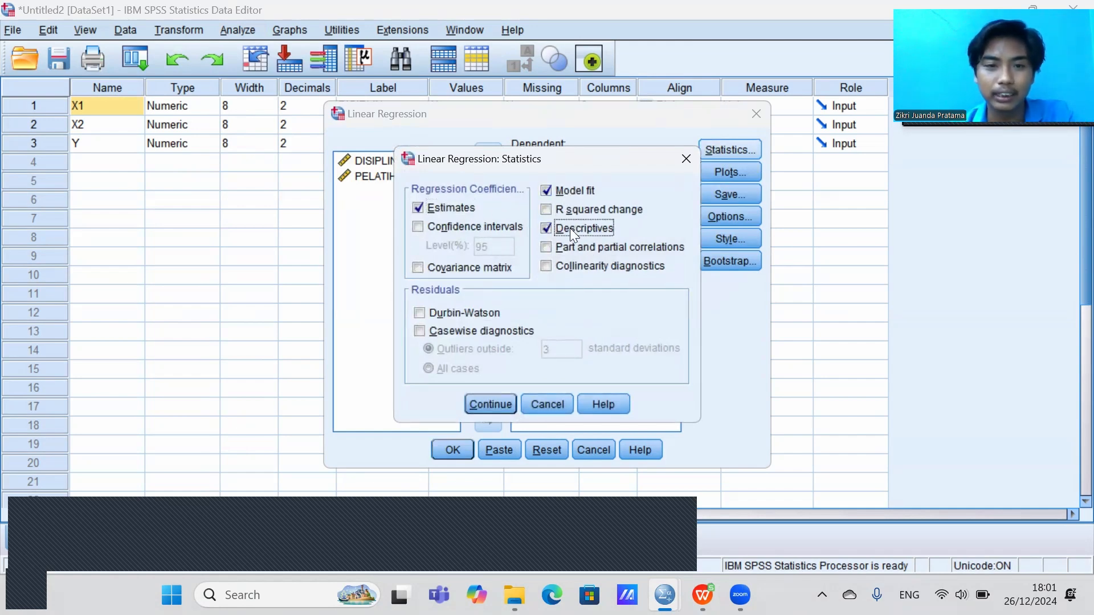
{"action": "left_click", "coordinate": [577, 265]}
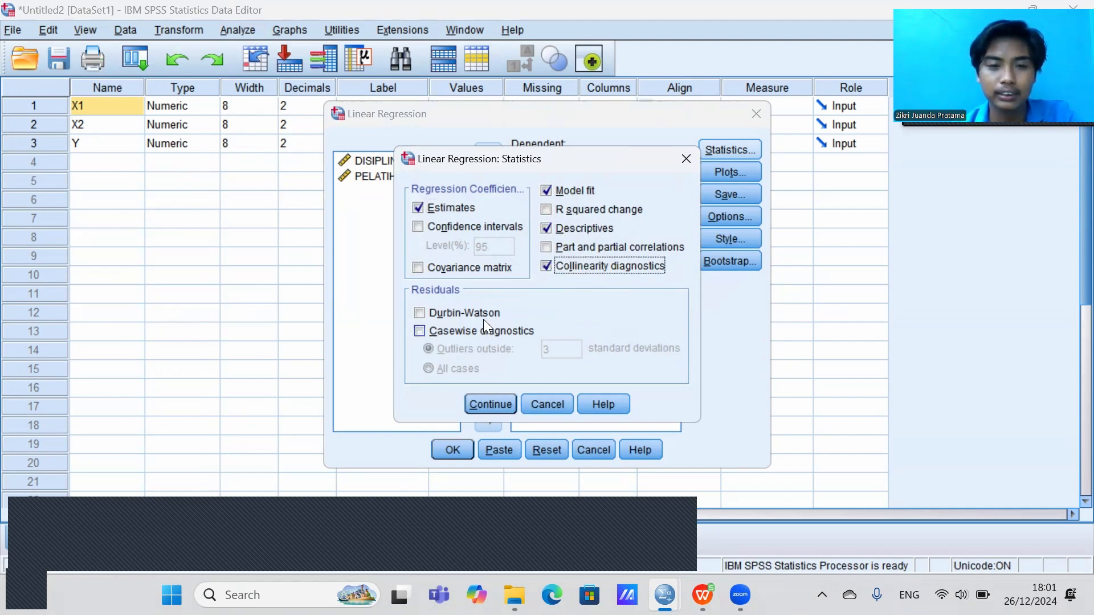
{"action": "left_click", "coordinate": [438, 314]}
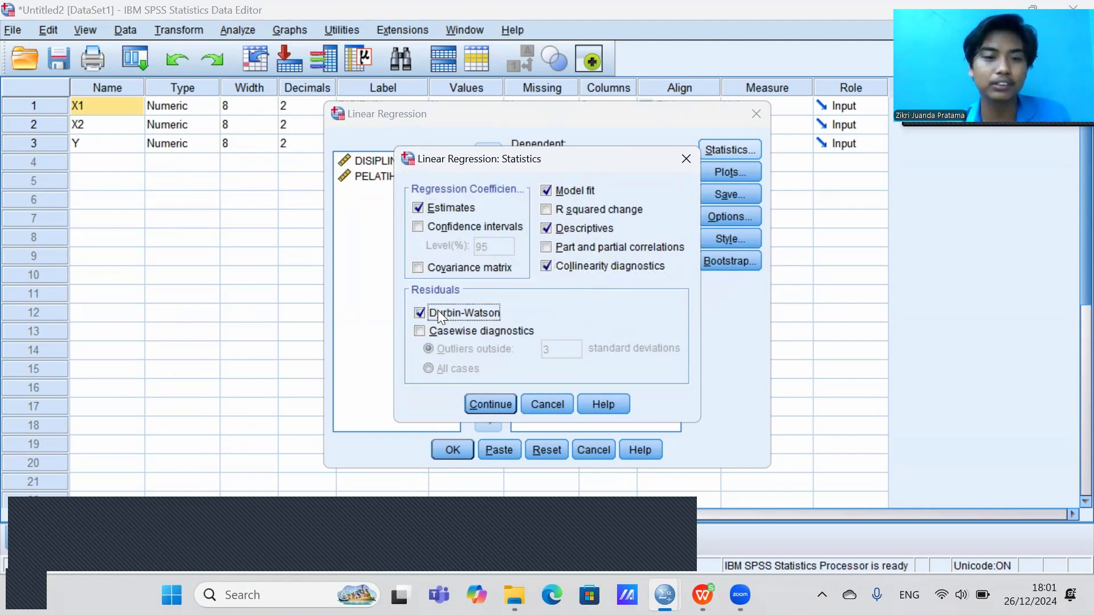
{"action": "left_click", "coordinate": [505, 403]}
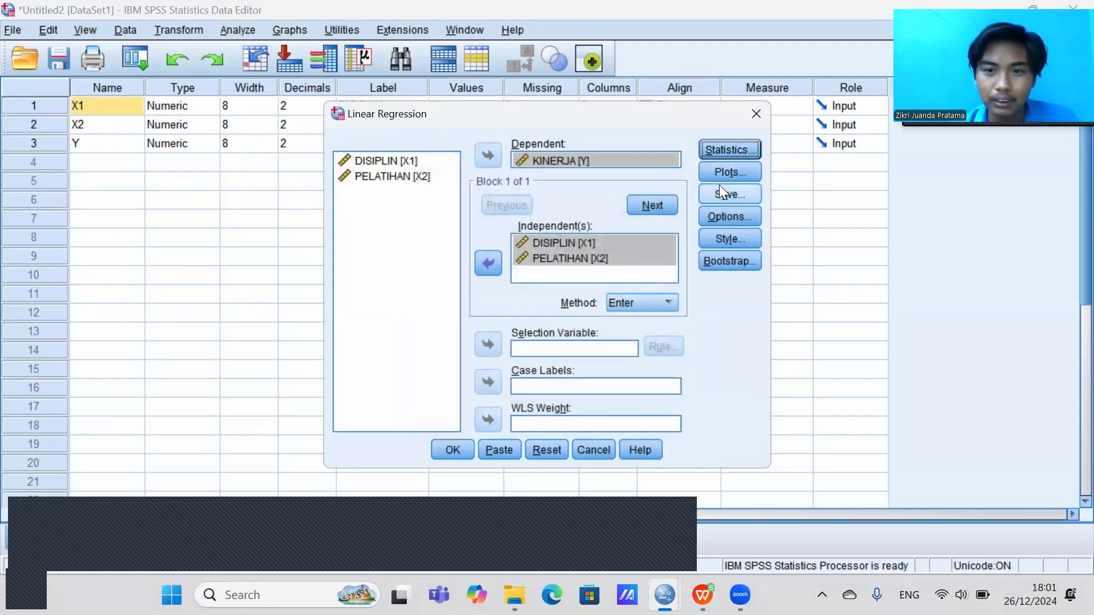
Step: Define the regression scatter plot with *SRESID on the Y axis and *ZPRED on the X axis
{"action": "left_click", "coordinate": [712, 172]}
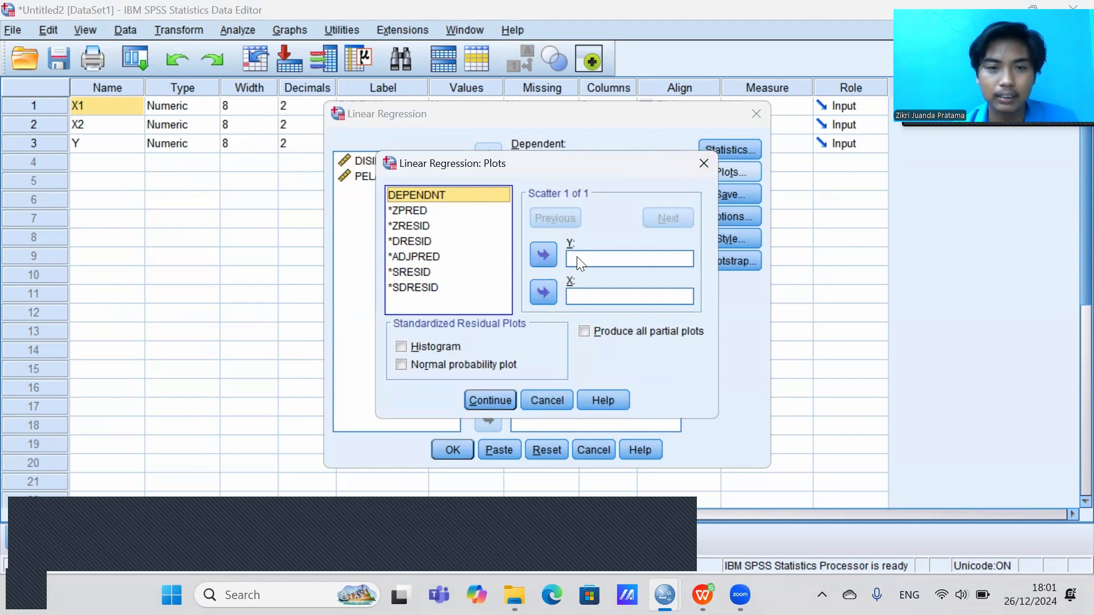
{"action": "left_click", "coordinate": [598, 261]}
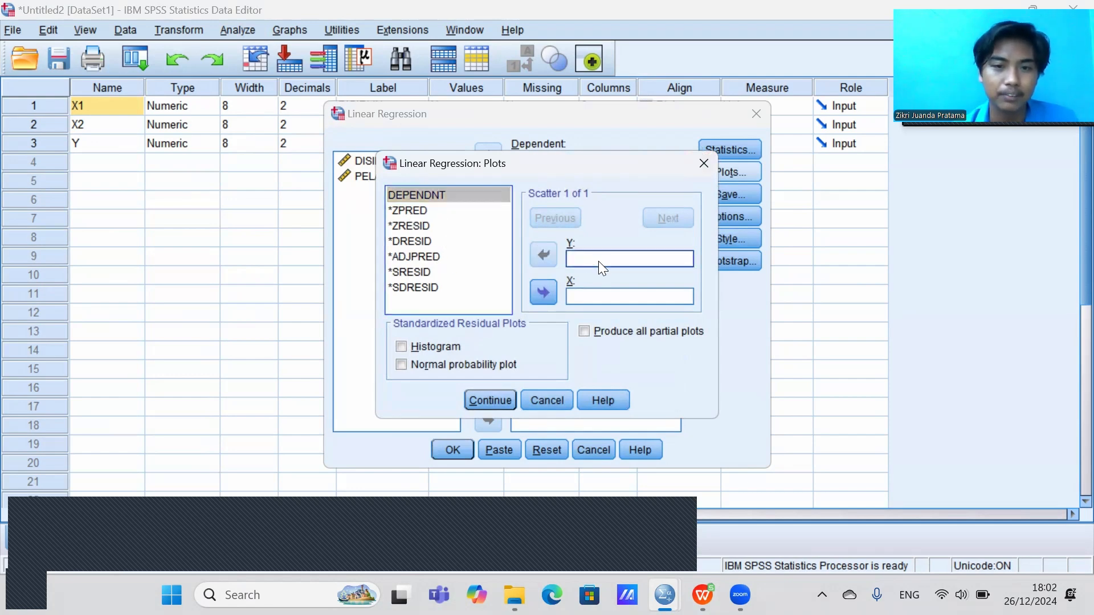
{"action": "left_click", "coordinate": [423, 211]}
{"action": "left_click", "coordinate": [427, 273]}
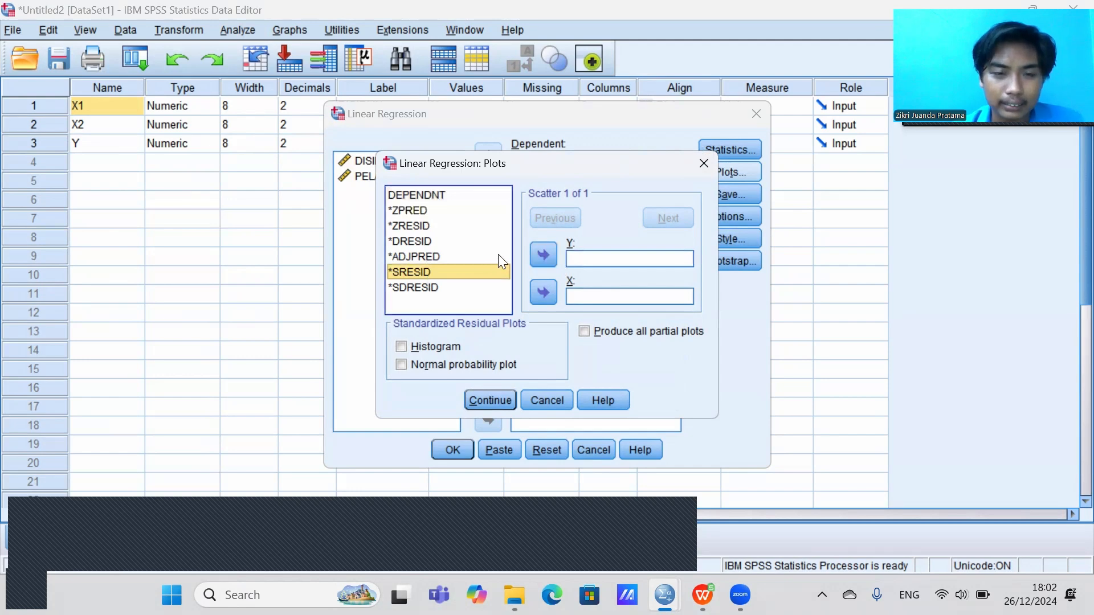
{"action": "left_click", "coordinate": [542, 255]}
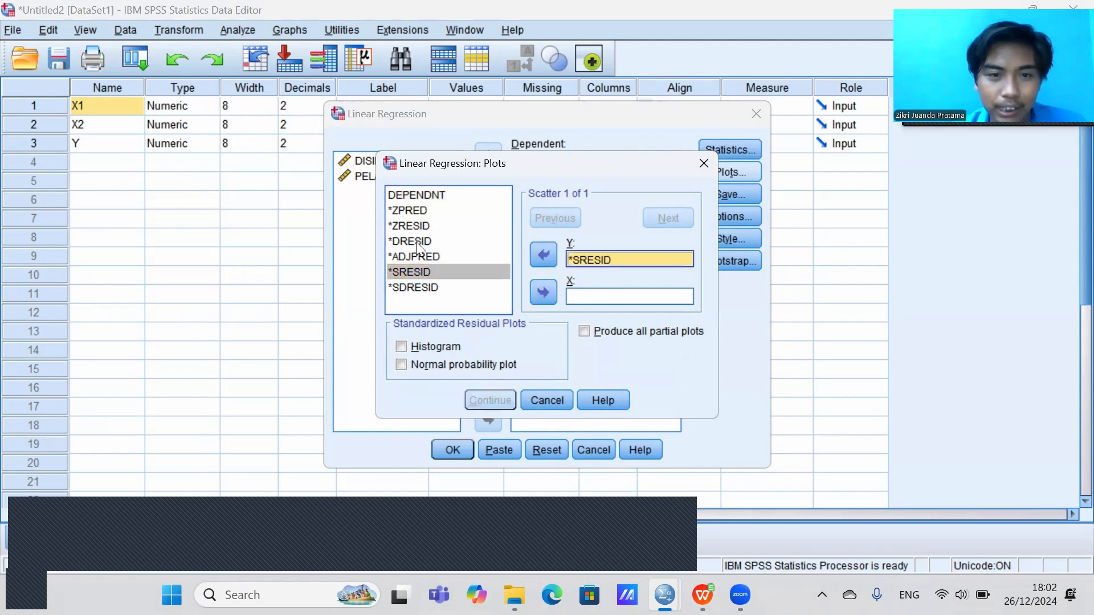
{"action": "left_click", "coordinate": [408, 211]}
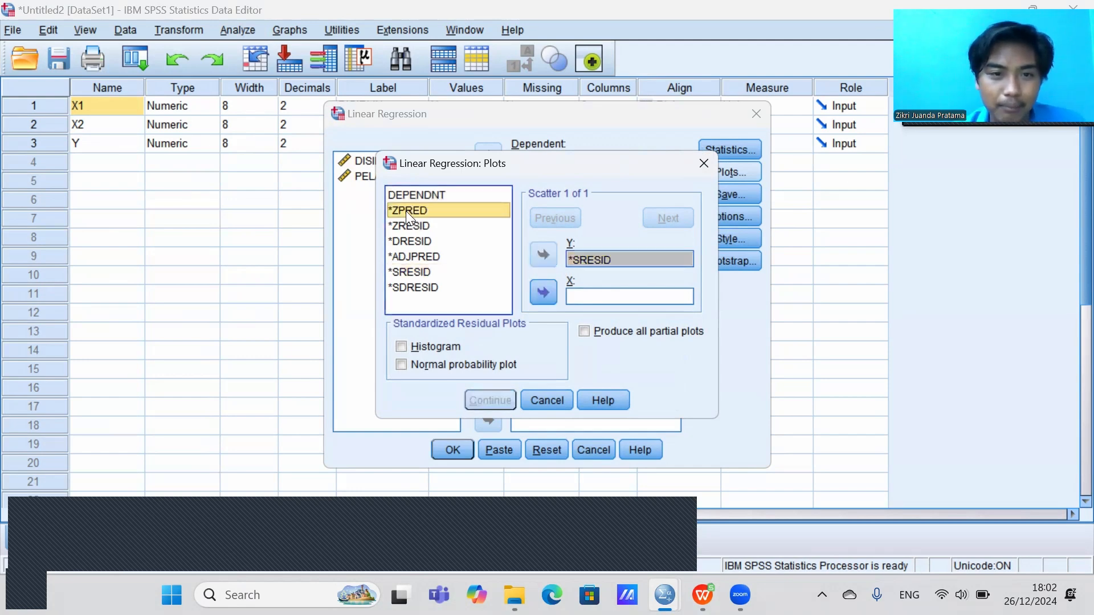
{"action": "left_click", "coordinate": [544, 293]}
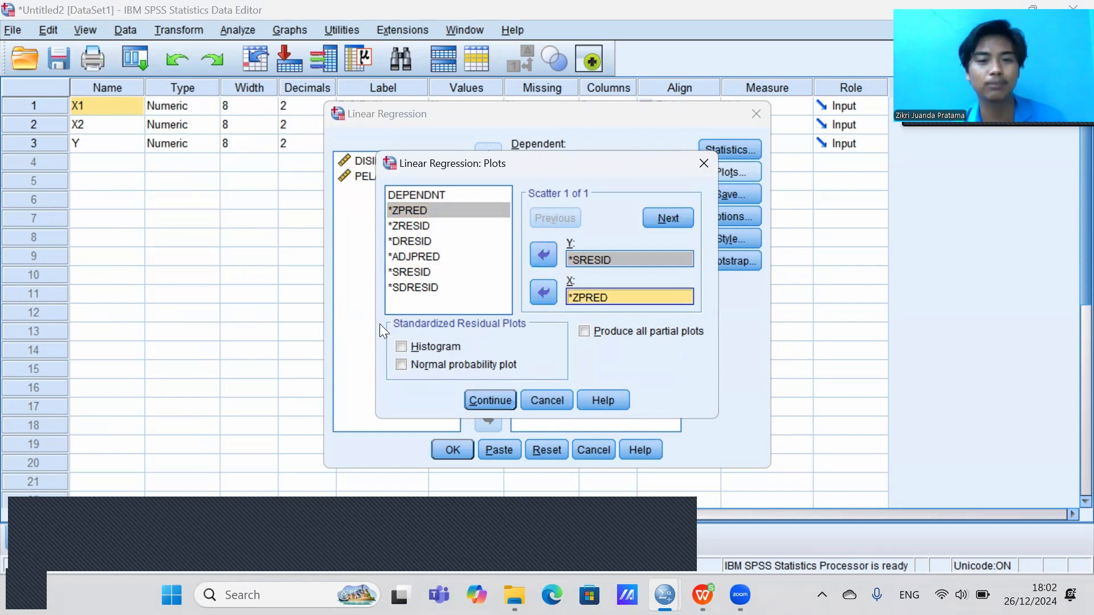
Step: Include the histogram and normal probability plot of standardized residuals in the regression plots
{"action": "left_click", "coordinate": [401, 346]}
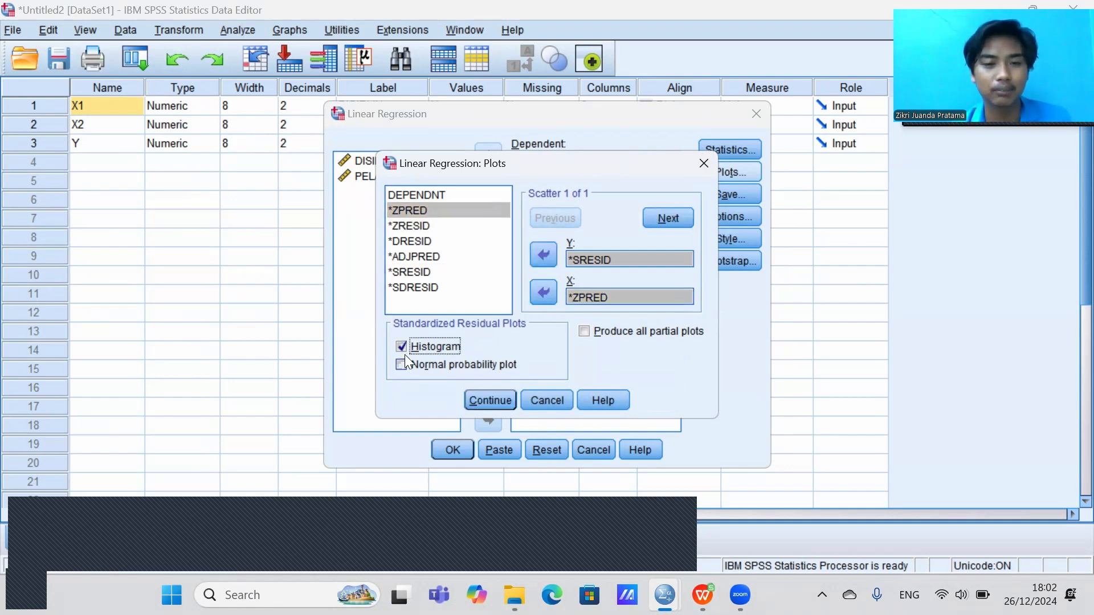
{"action": "left_click", "coordinate": [406, 364]}
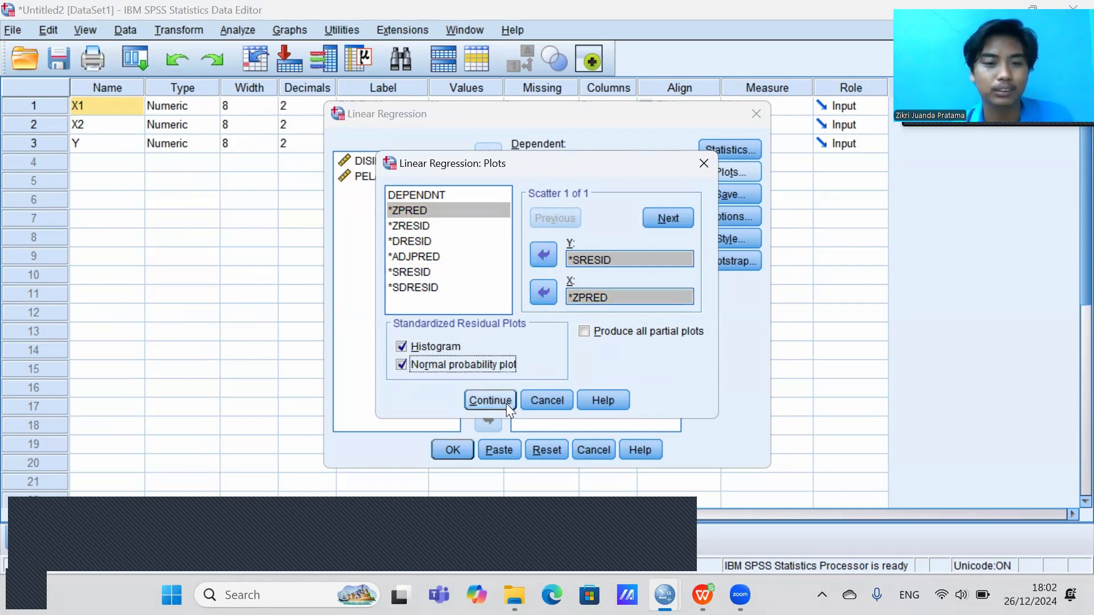
{"action": "left_click", "coordinate": [505, 399]}
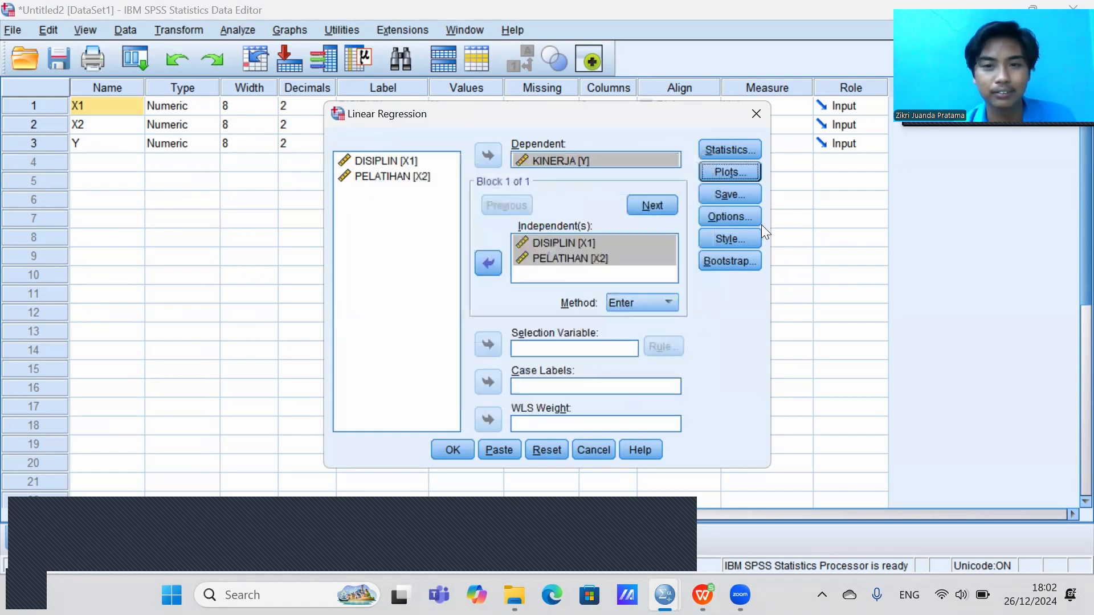
Step: Set the regression to save unstandardized residuals and run the analysis
{"action": "left_click", "coordinate": [729, 200]}
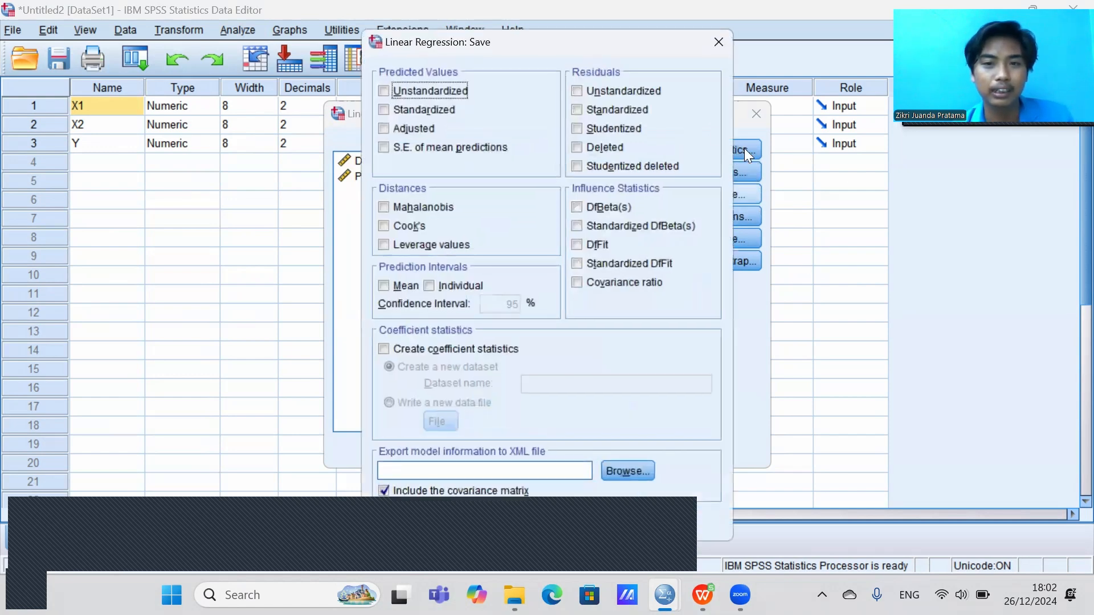
{"action": "left_click", "coordinate": [594, 88]}
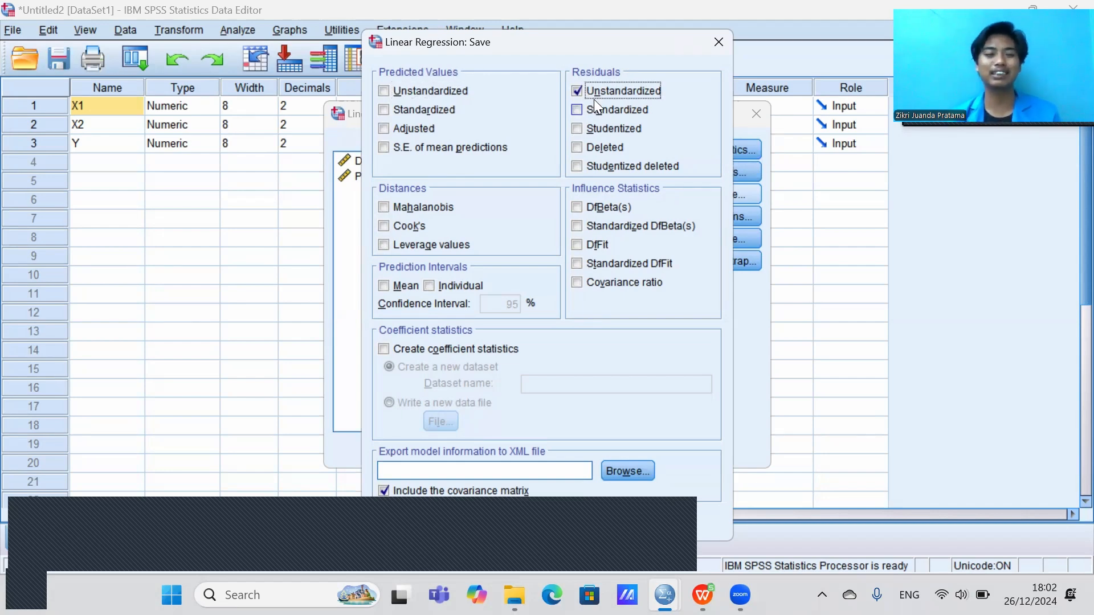
{"action": "left_click", "coordinate": [480, 534]}
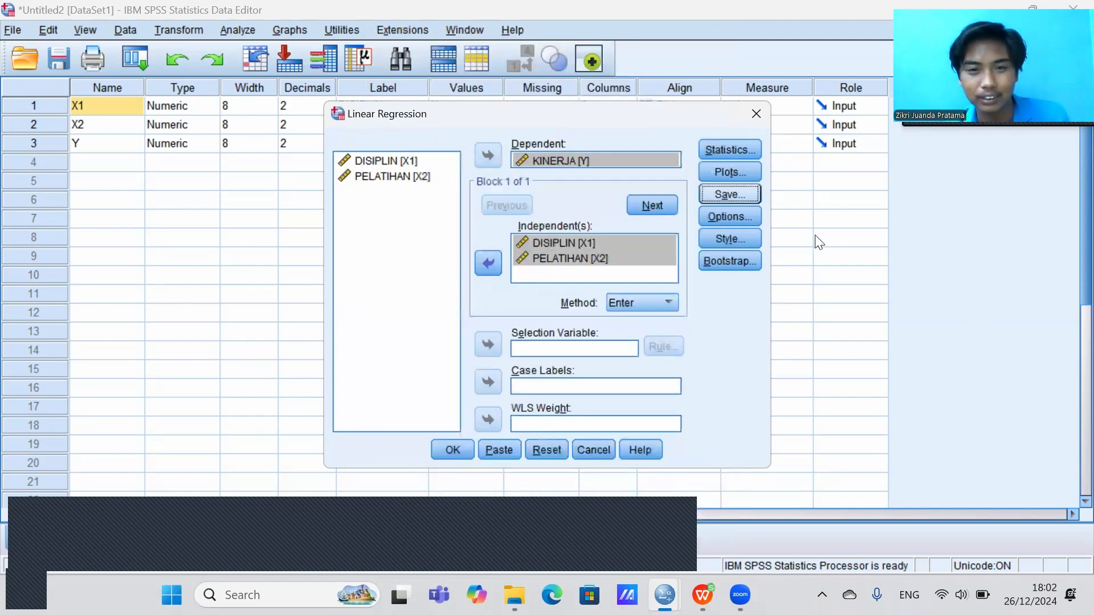
{"action": "left_click", "coordinate": [463, 449]}
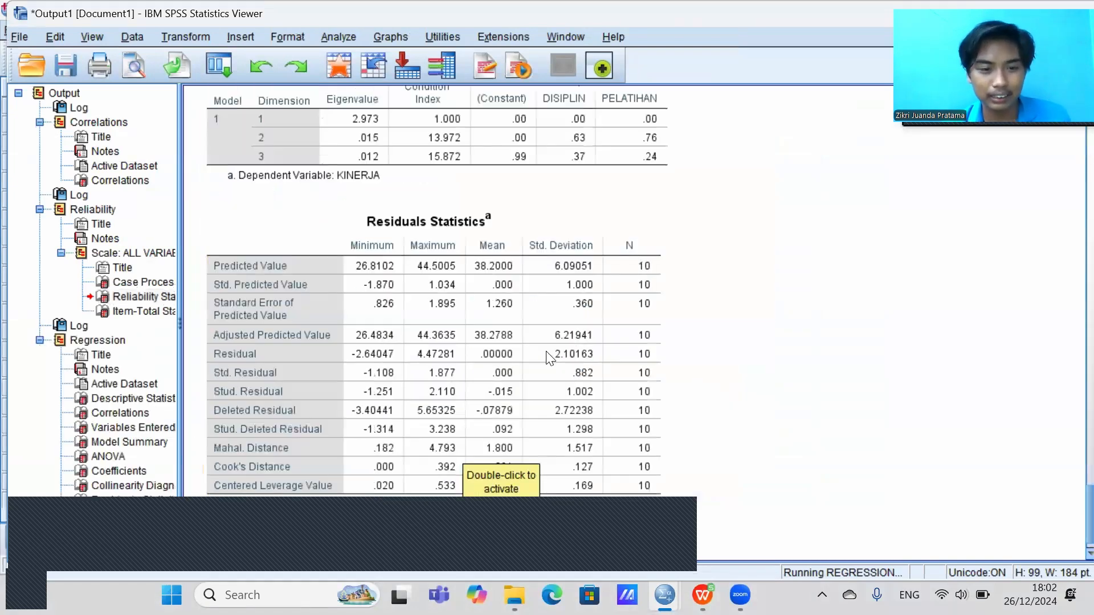
Step: Look through the regression output tables and read the Uji Normalitas section in Uji Analisis Data.docx in WPS Office
{"action": "scroll", "coordinate": [537, 190], "scroll_direction": "down", "scroll_amount": 15}
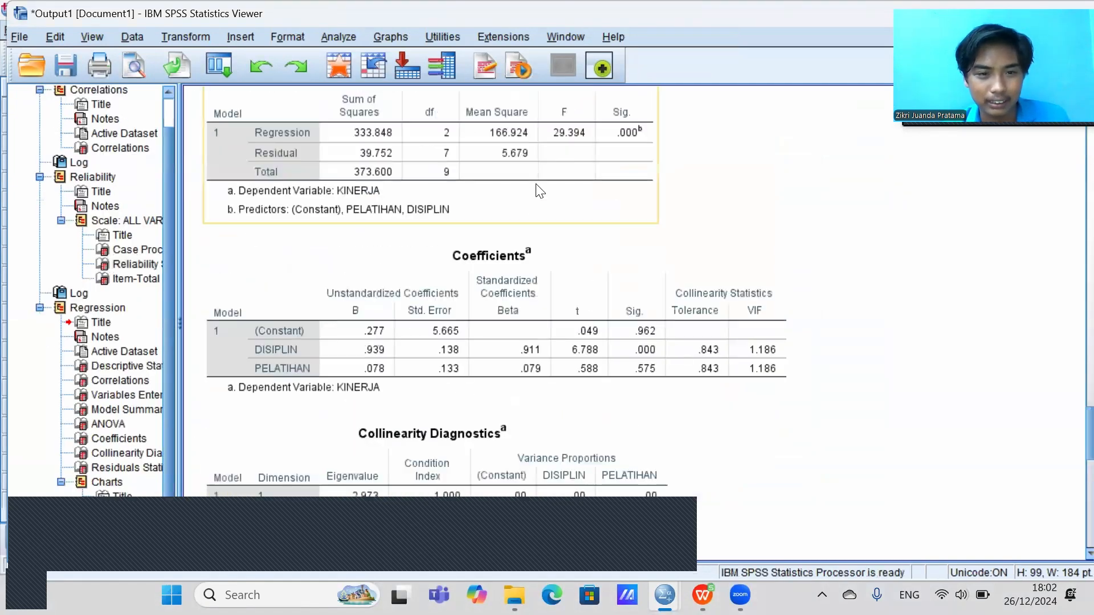
{"action": "scroll", "coordinate": [539, 196], "scroll_direction": "up", "scroll_amount": 10}
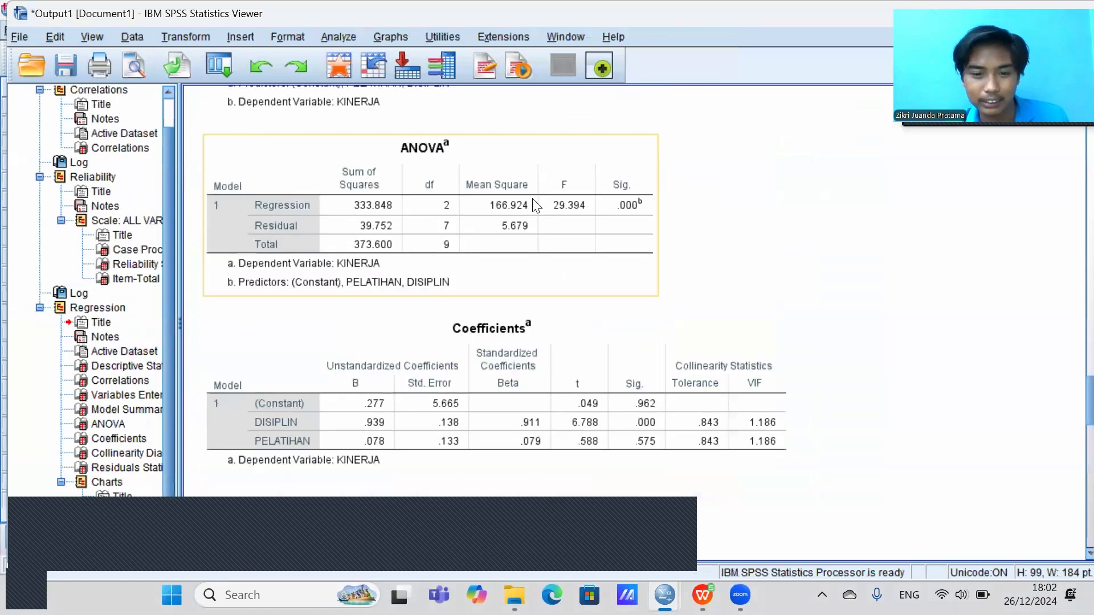
{"action": "left_click", "coordinate": [701, 594]}
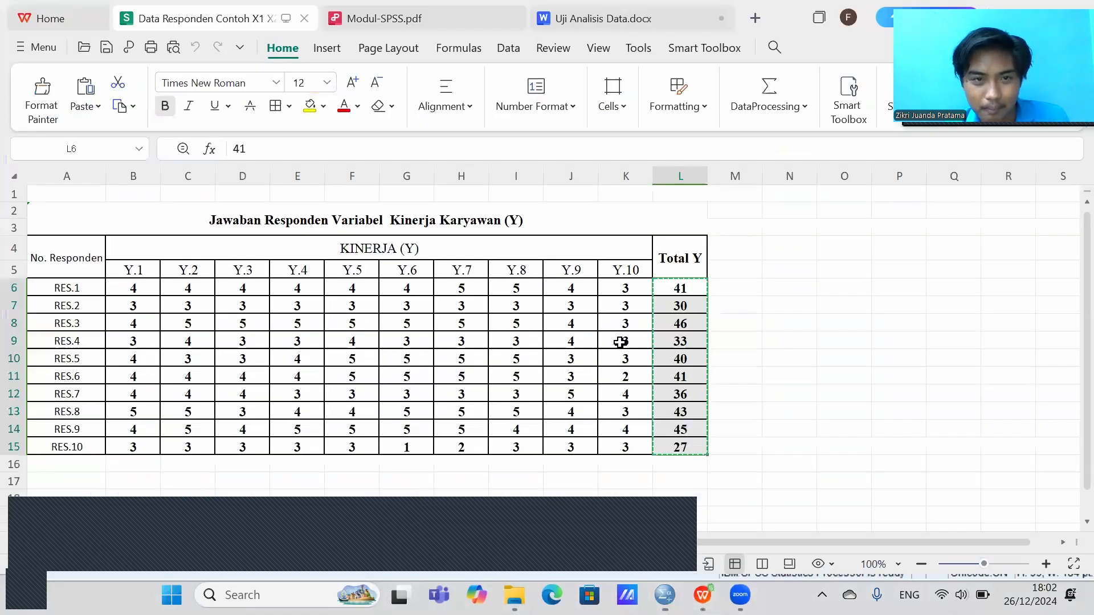
{"action": "left_click", "coordinate": [623, 21]}
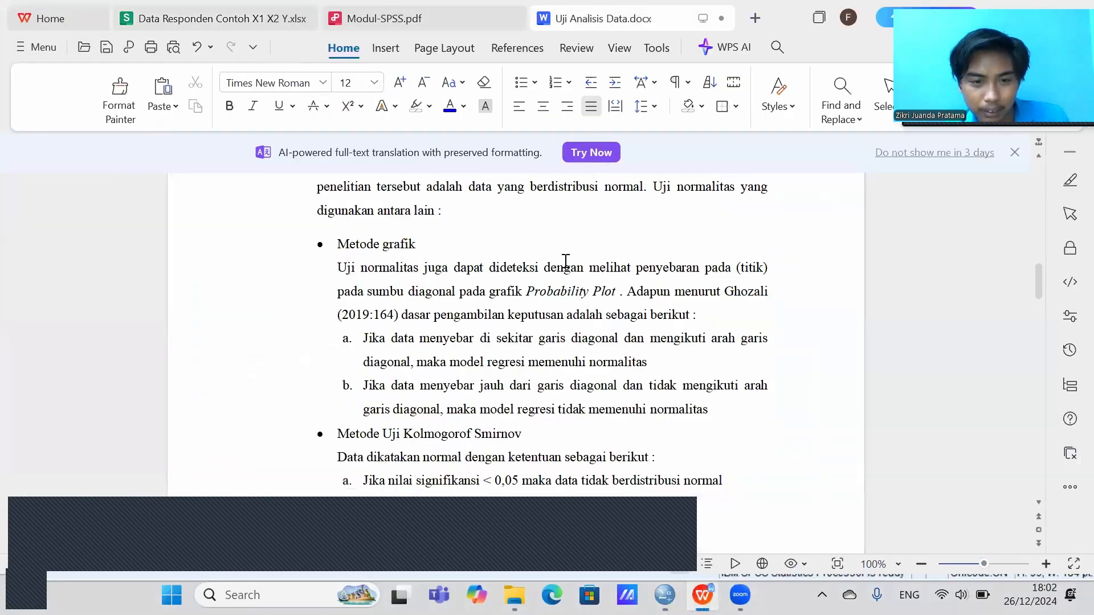
{"action": "scroll", "coordinate": [527, 276], "scroll_direction": "up", "scroll_amount": 1}
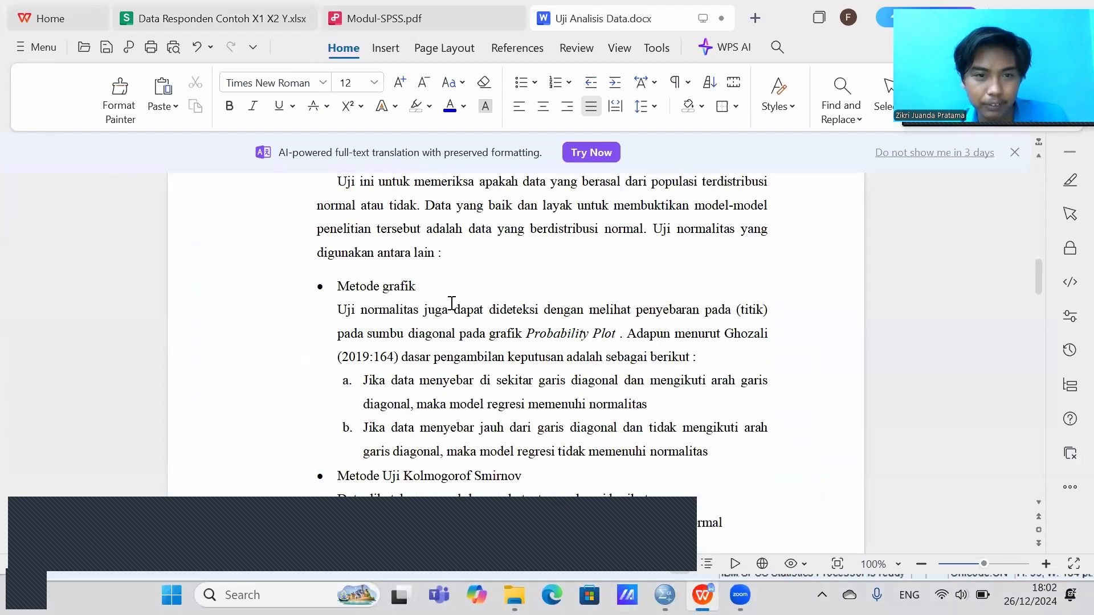
{"action": "scroll", "coordinate": [451, 302], "scroll_direction": "up", "scroll_amount": 1}
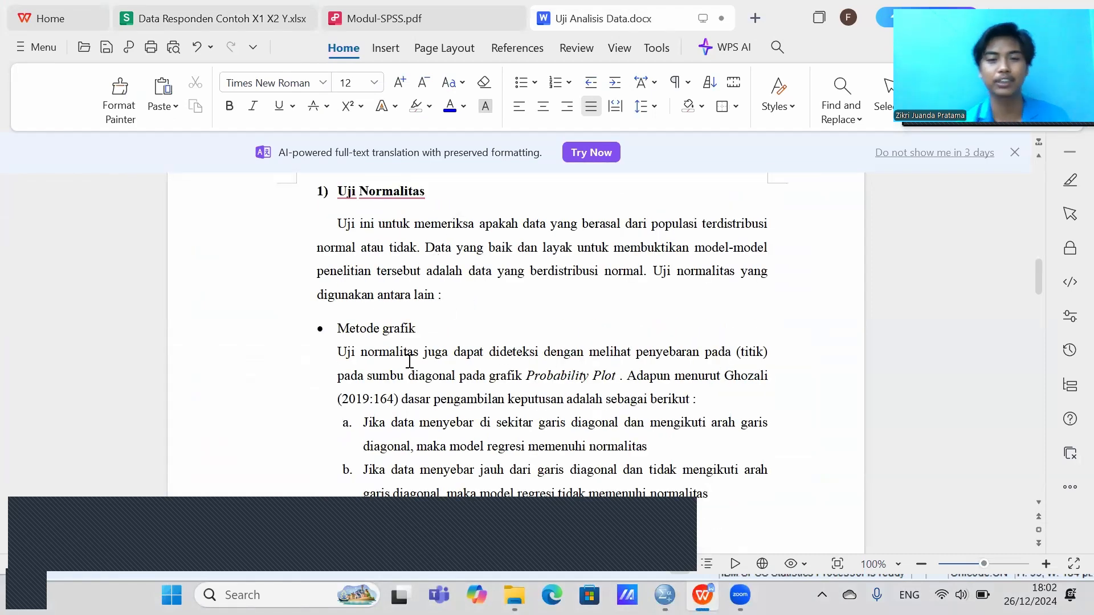
Step: Switch to the SPSS output and copy the Normal P-P Plot of Regression Standardized Residual chart
{"action": "mouse_move", "coordinate": [665, 595]}
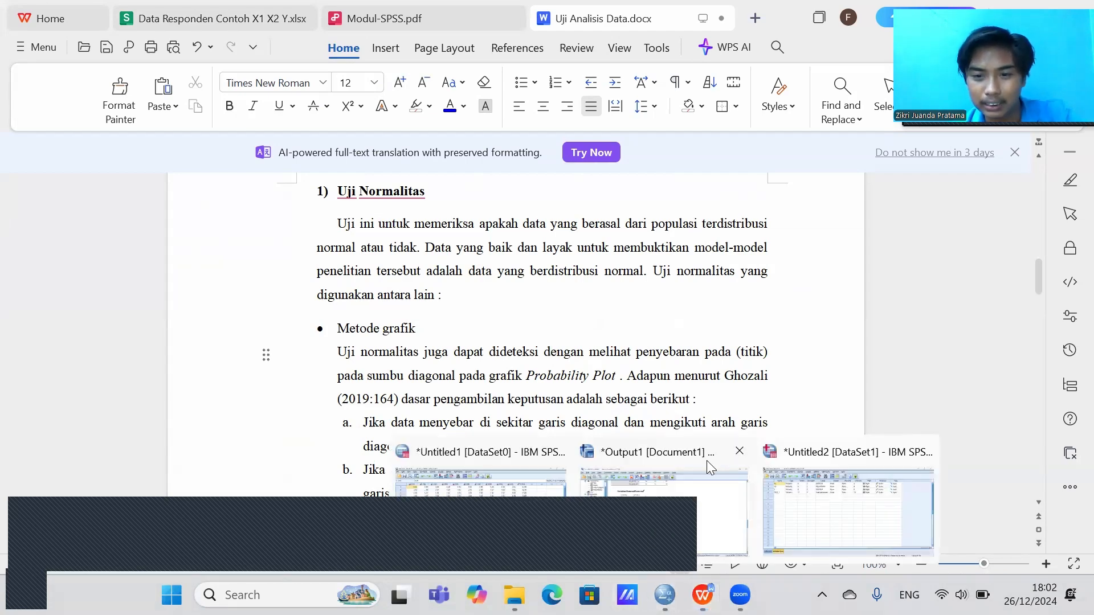
{"action": "left_click", "coordinate": [712, 460]}
{"action": "scroll", "coordinate": [621, 398], "scroll_direction": "down", "scroll_amount": 10}
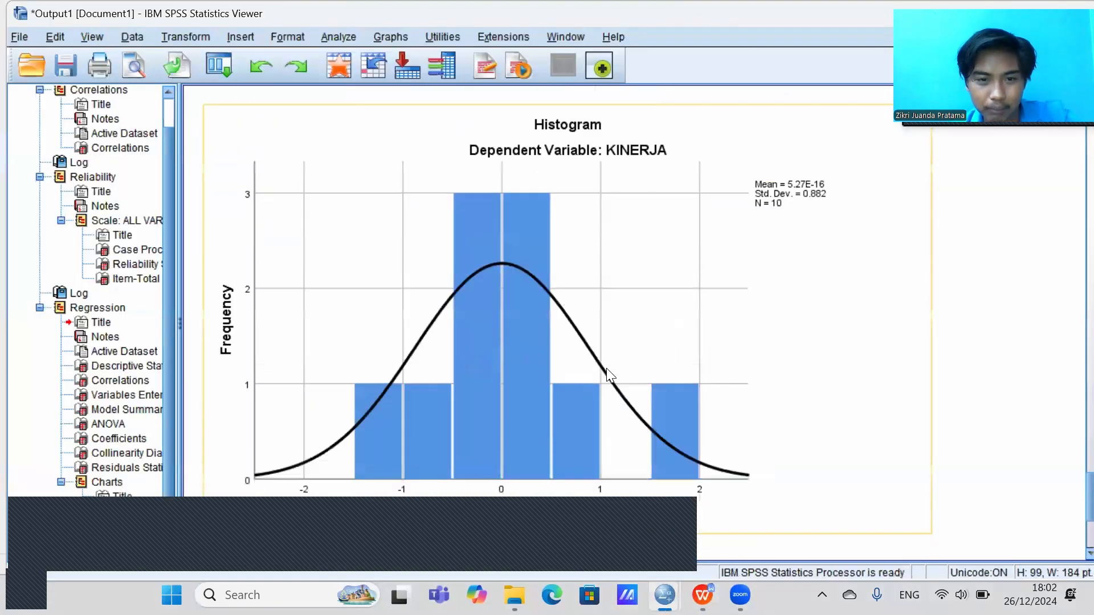
{"action": "scroll", "coordinate": [609, 375], "scroll_direction": "down", "scroll_amount": 5}
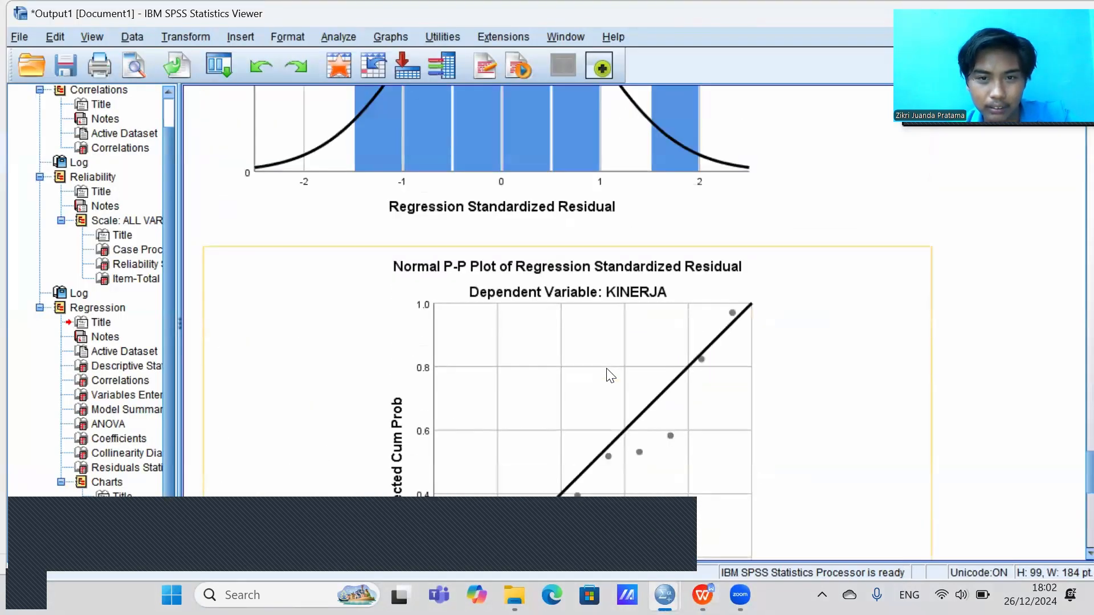
{"action": "left_click", "coordinate": [576, 379]}
{"action": "scroll", "coordinate": [548, 236], "scroll_direction": "down", "scroll_amount": 3}
{"action": "scroll", "coordinate": [548, 236], "scroll_direction": "up", "scroll_amount": 3}
{"action": "right_click", "coordinate": [546, 223]}
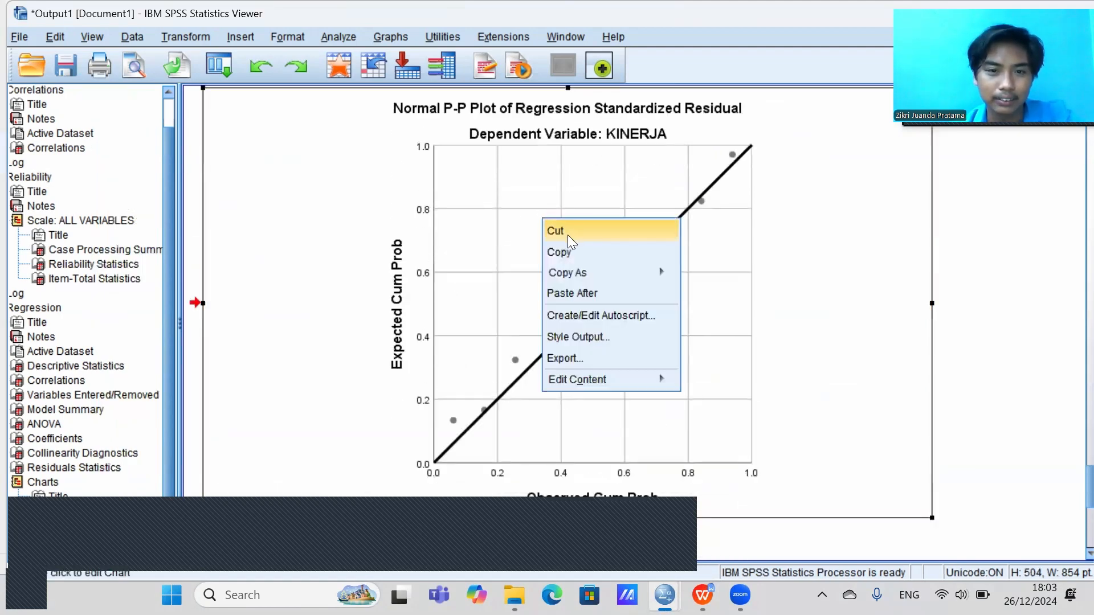
{"action": "left_click", "coordinate": [580, 254]}
Step: Paste the P-P plot into Uji Analisis Data.docx in WPS Office, on a new unnumbered line below criterion b of Metode grafik
{"action": "mouse_move", "coordinate": [664, 595]}
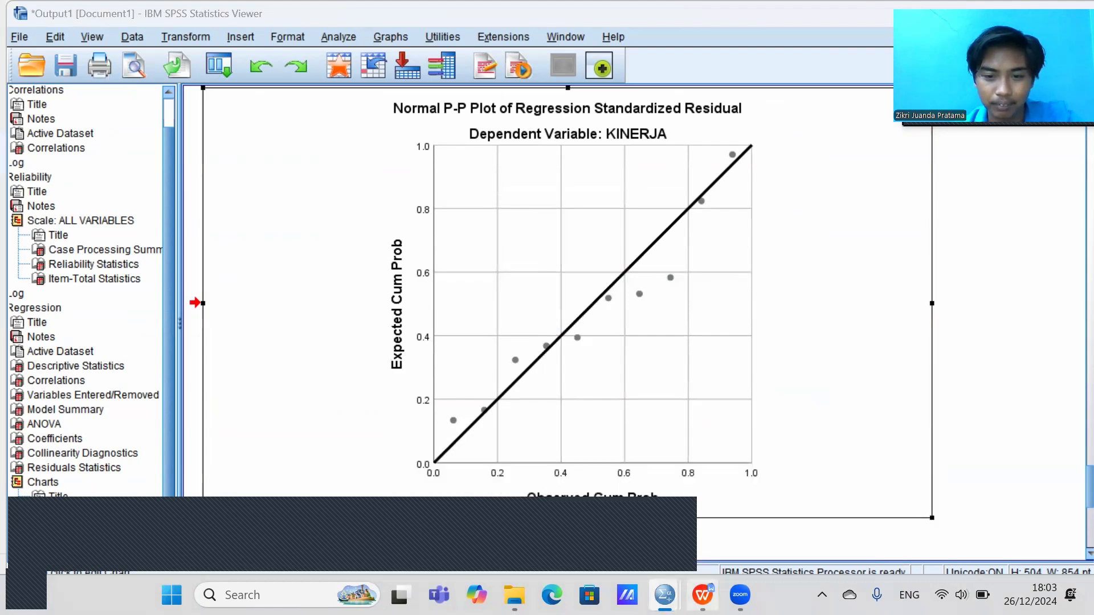
{"action": "left_click", "coordinate": [703, 595]}
{"action": "scroll", "coordinate": [480, 297], "scroll_direction": "down", "scroll_amount": 1}
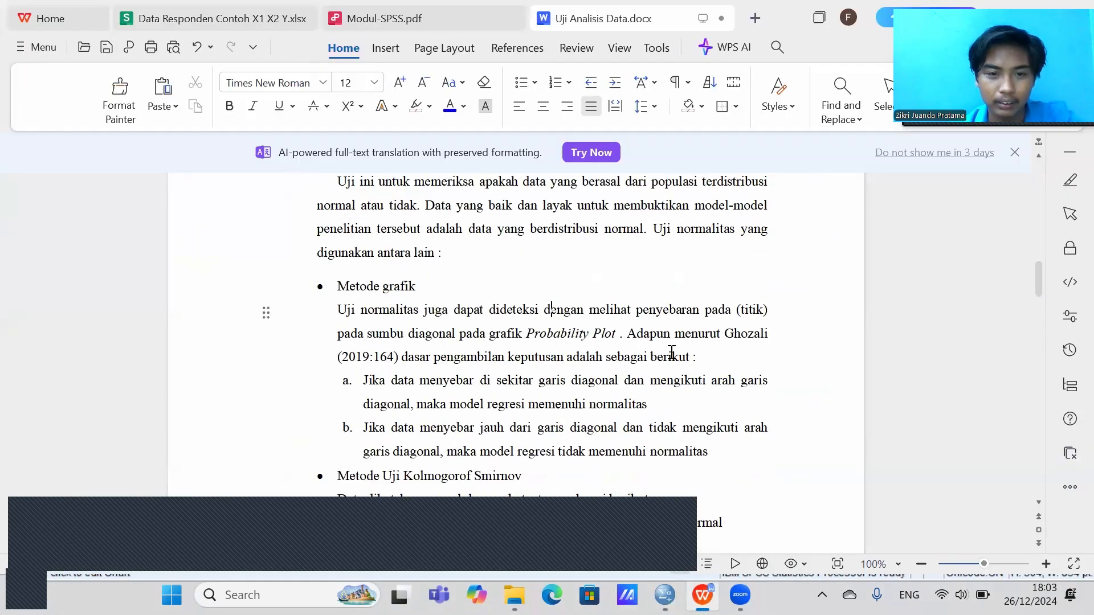
{"action": "left_click", "coordinate": [710, 452]}
{"action": "key", "text": "Return"}
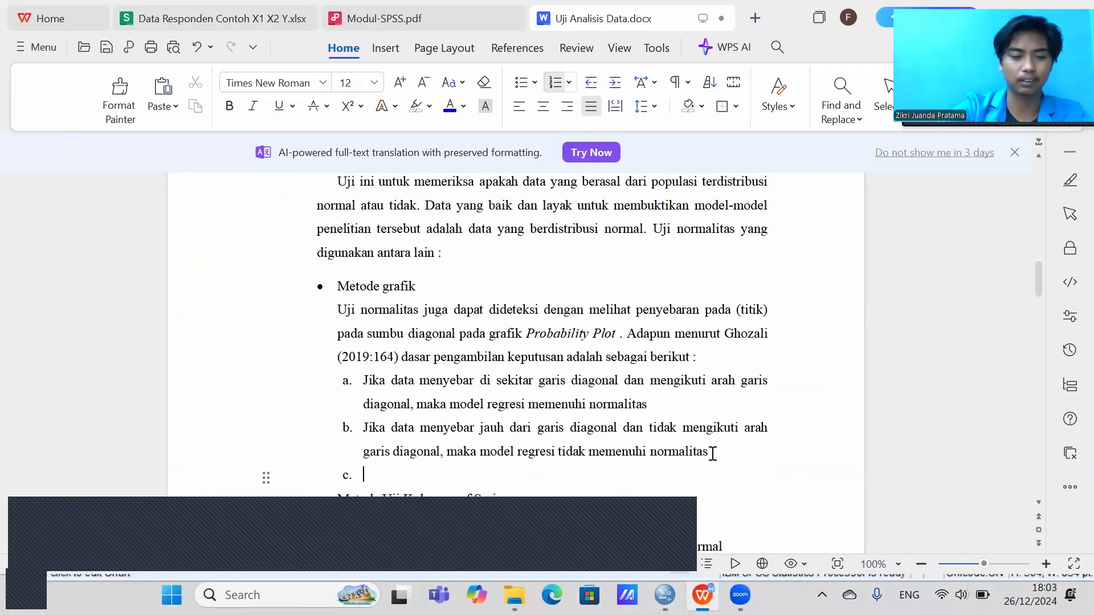
{"action": "key", "text": "BackSpace"}
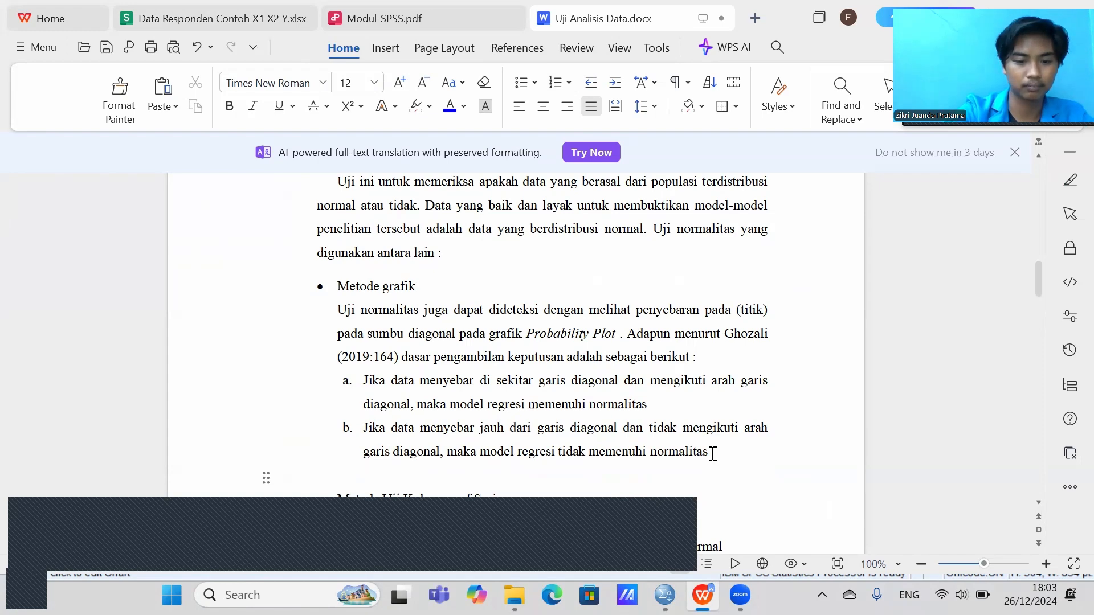
{"action": "key", "text": "ctrl+v"}
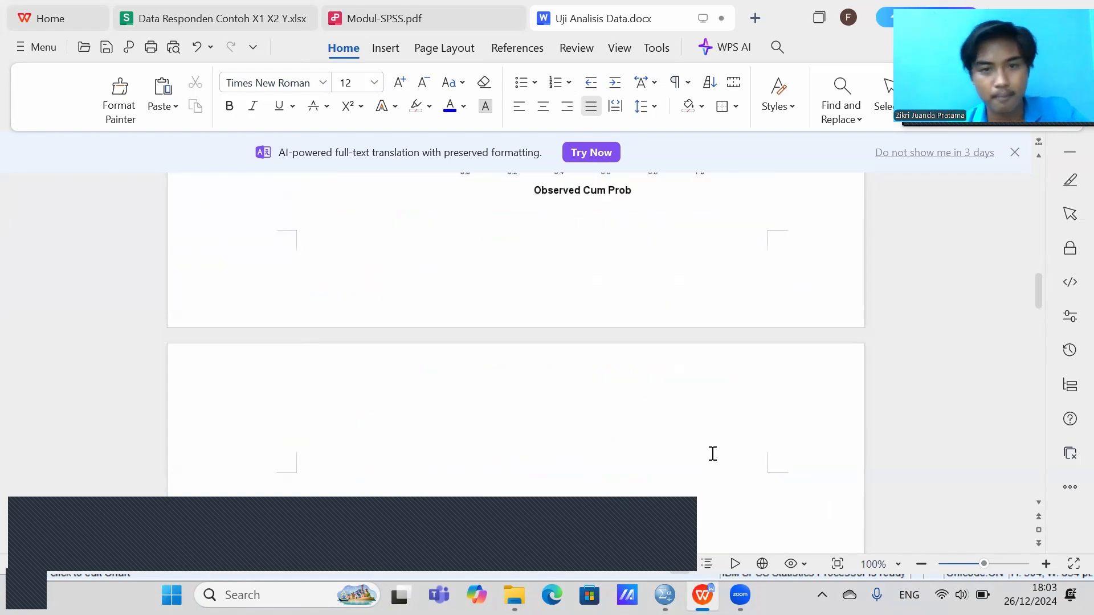
{"action": "scroll", "coordinate": [712, 454], "scroll_direction": "up", "scroll_amount": 8}
{"action": "scroll", "coordinate": [649, 431], "scroll_direction": "down", "scroll_amount": 1}
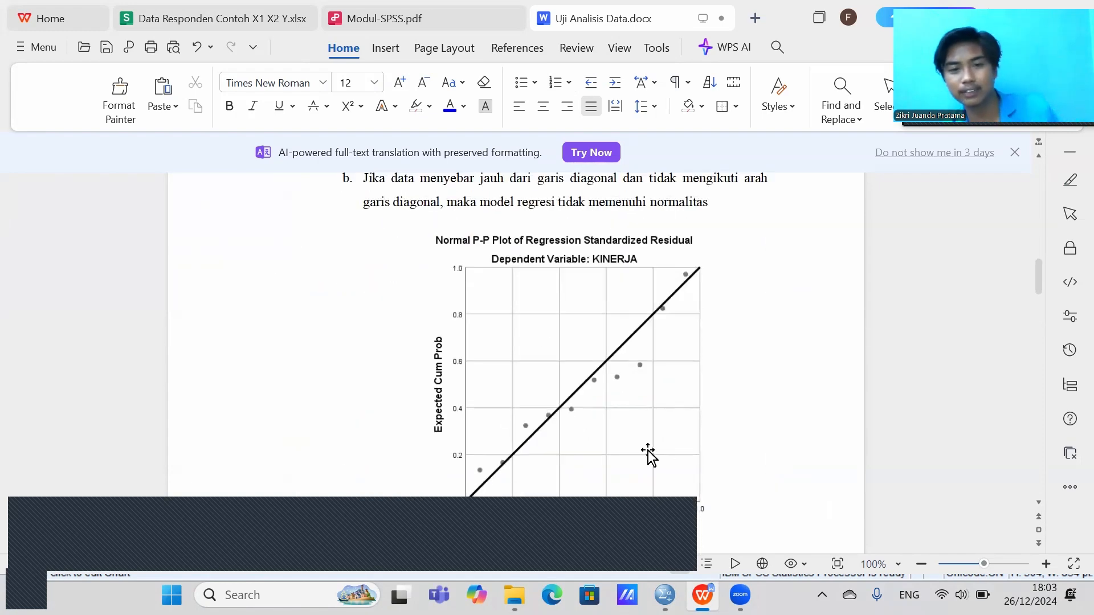
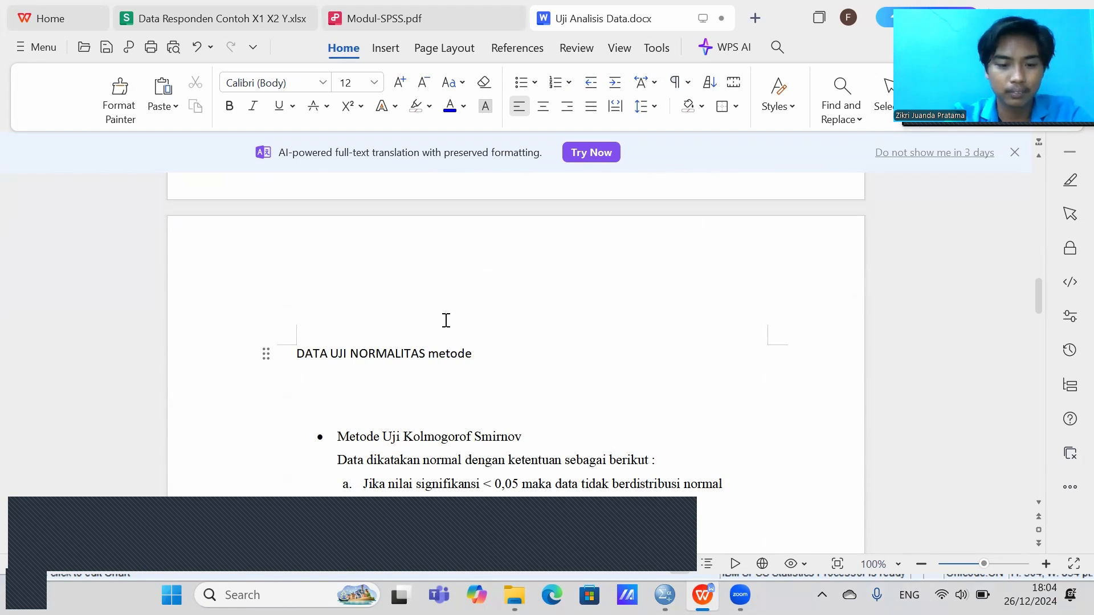
Step: Complete the conclusion line so it reads "DATA UJI NORMALITAS metode grafik normal"
{"action": "type", "text": "graf"}
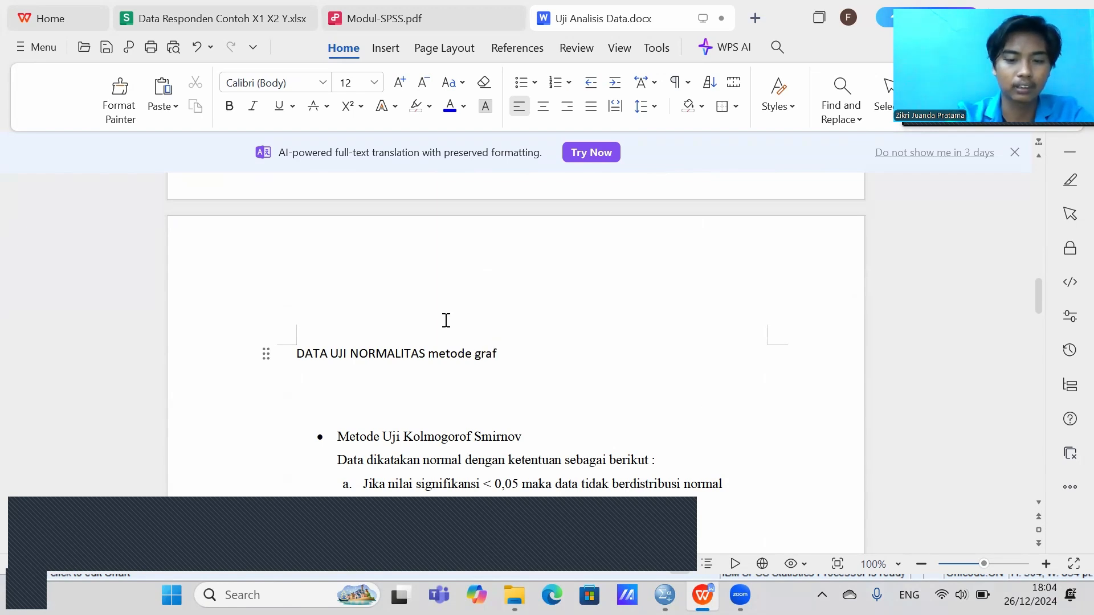
{"action": "type", "text": "ik niormal"}
{"action": "key", "text": "BackSpace"}
{"action": "key", "text": "BackSpace"}
{"action": "key", "text": "BackSpace"}
{"action": "key", "text": "BackSpace"}
{"action": "key", "text": "BackSpace"}
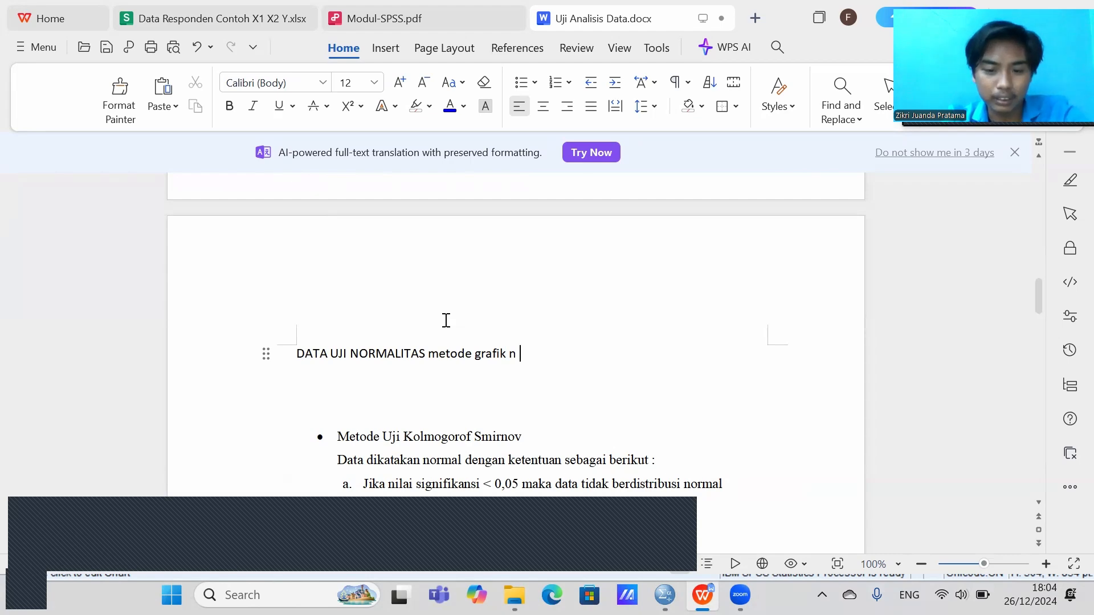
{"action": "type", "text": "ormal"}
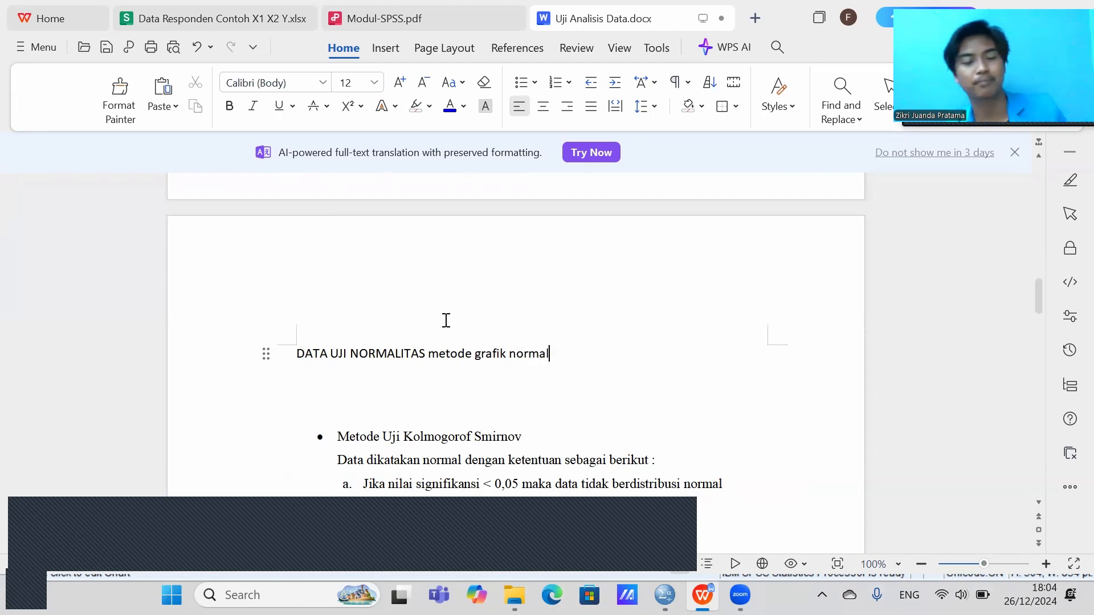
Step: Read the Kolmogorov Smirnov and Uji Multikolinieritas criteria in the document
{"action": "scroll", "coordinate": [483, 376], "scroll_direction": "down", "scroll_amount": 3}
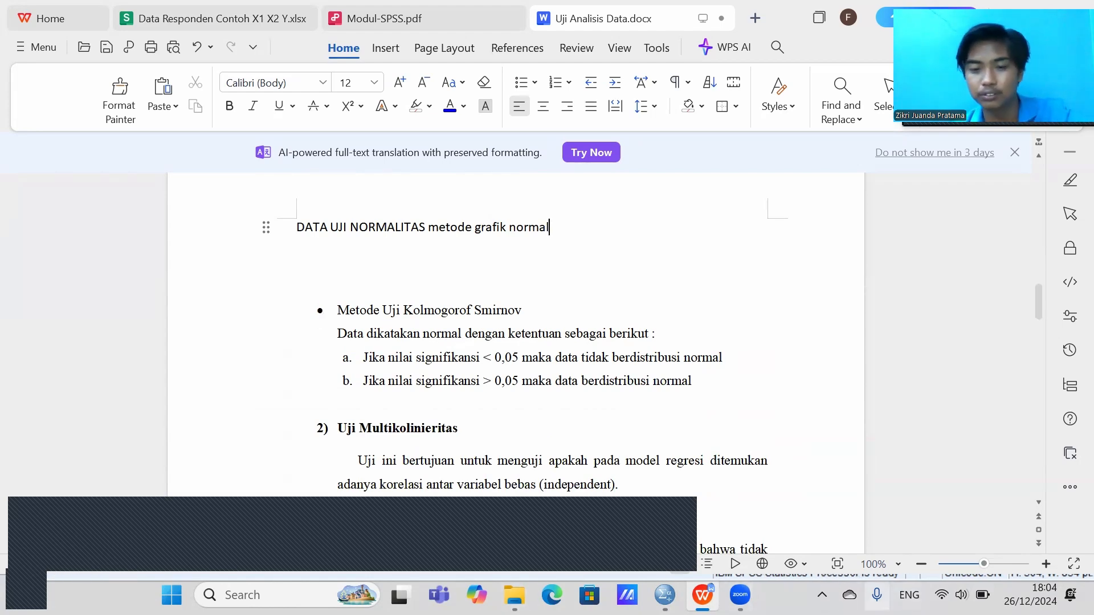
{"action": "left_click", "coordinate": [703, 594]}
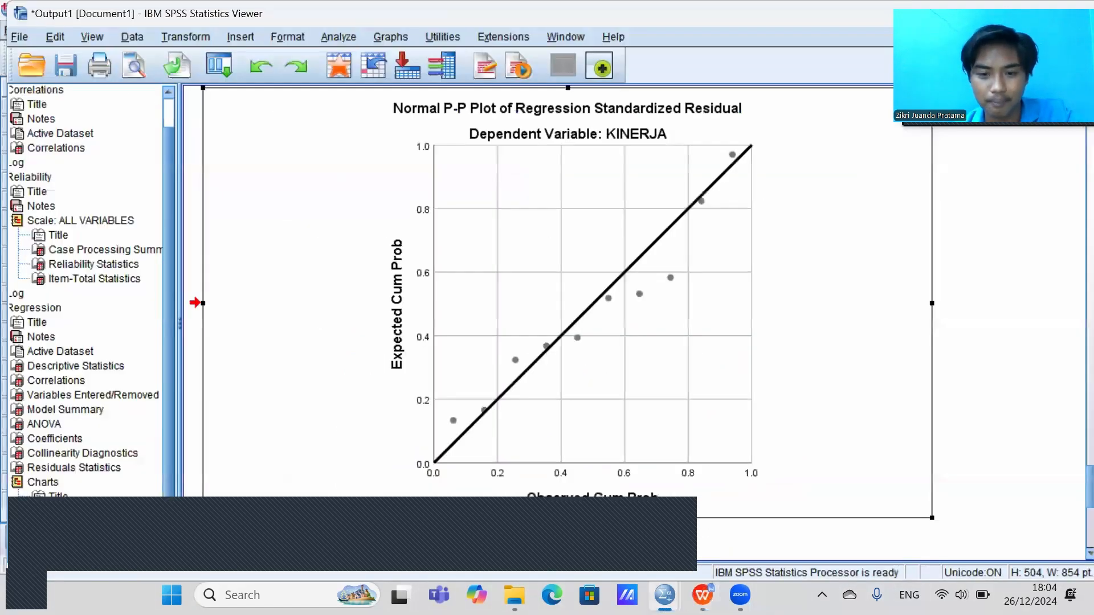
{"action": "mouse_move", "coordinate": [664, 595]}
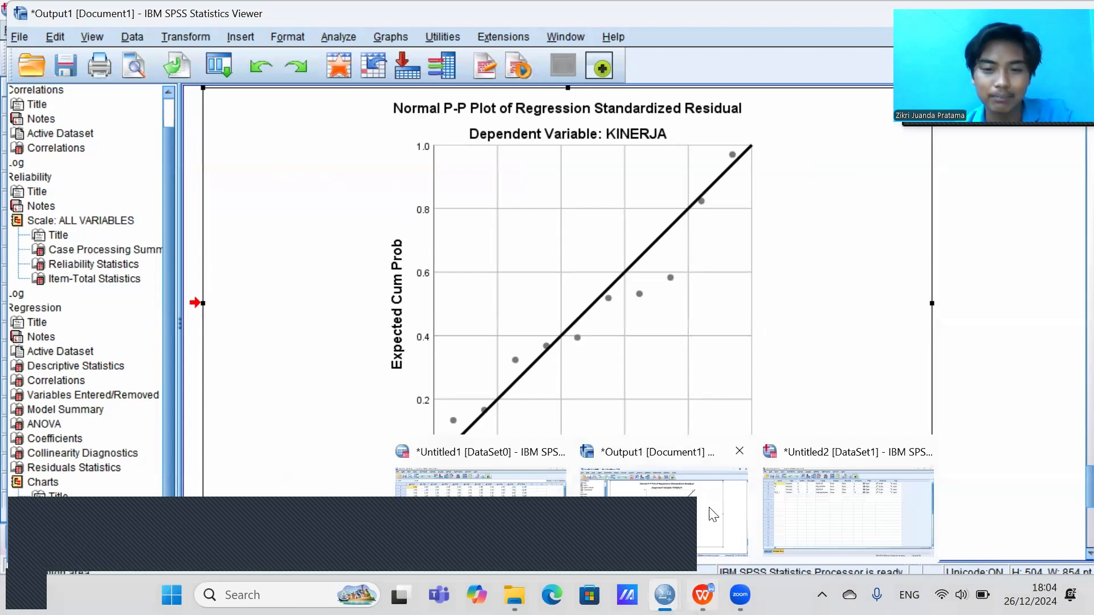
{"action": "left_click", "coordinate": [702, 594]}
{"action": "scroll", "coordinate": [502, 426], "scroll_direction": "down", "scroll_amount": 2}
{"action": "scroll", "coordinate": [410, 375], "scroll_direction": "down", "scroll_amount": 1}
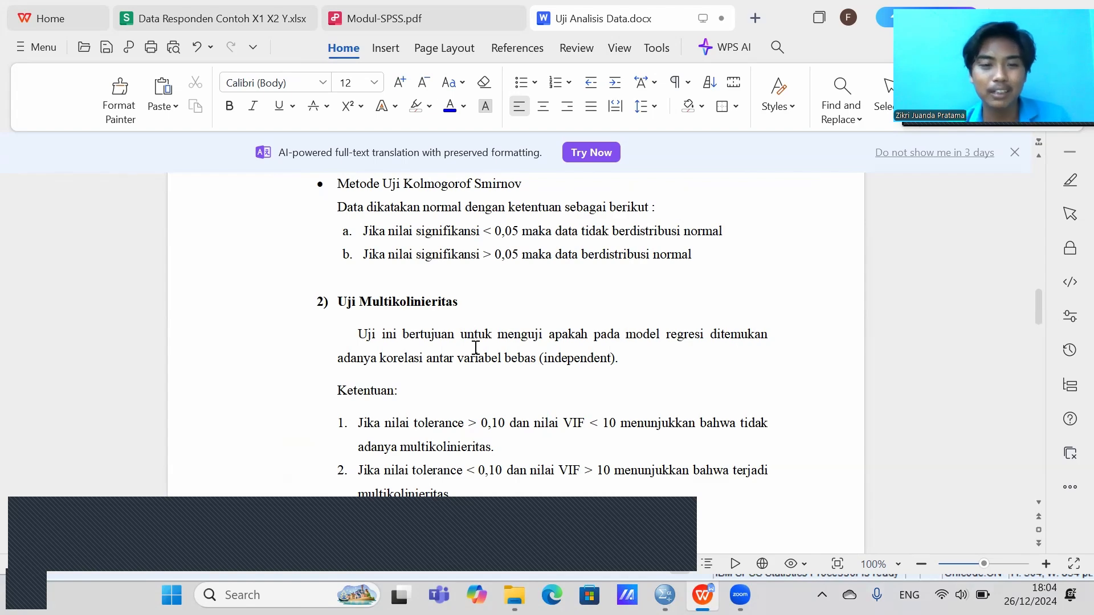
{"action": "scroll", "coordinate": [476, 349], "scroll_direction": "down", "scroll_amount": 3}
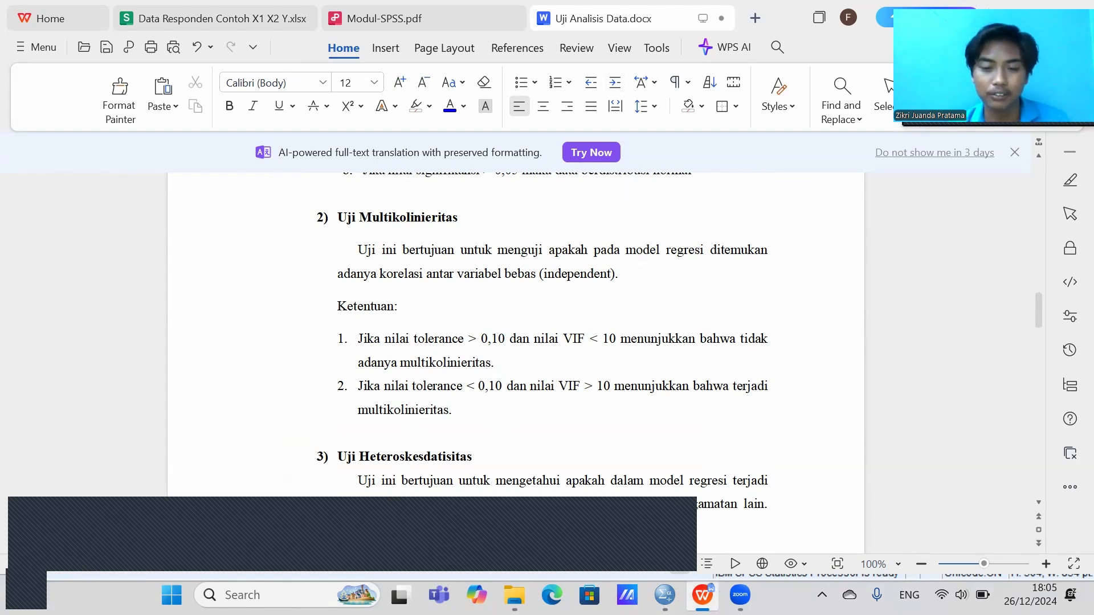
Step: Switch to the SPSS output and copy the regression Coefficients table
{"action": "mouse_move", "coordinate": [664, 595]}
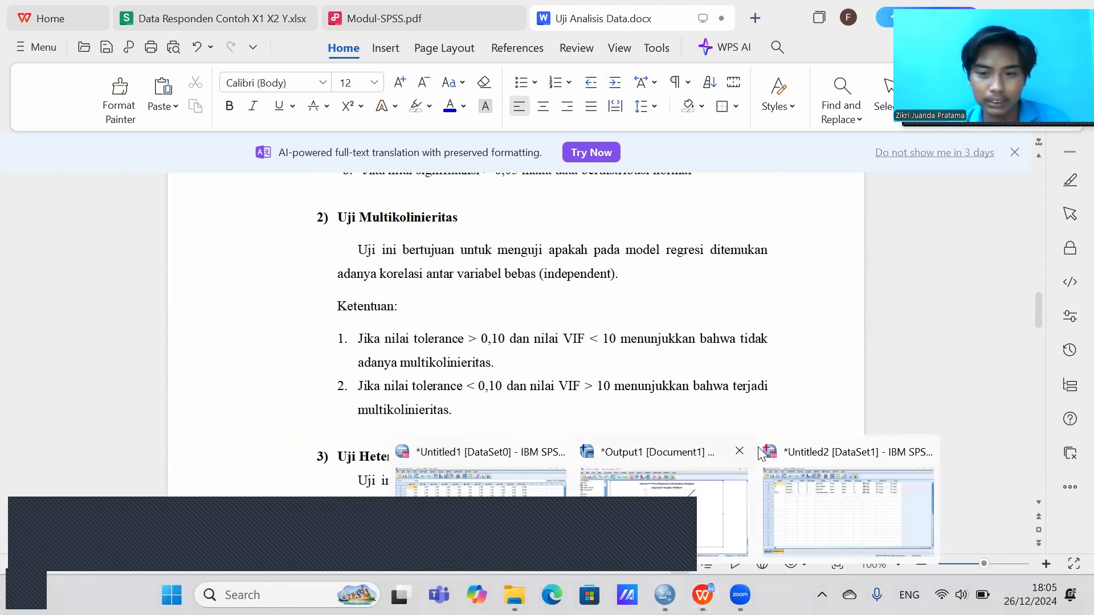
{"action": "left_click", "coordinate": [679, 473]}
{"action": "scroll", "coordinate": [496, 252], "scroll_direction": "up", "scroll_amount": 10}
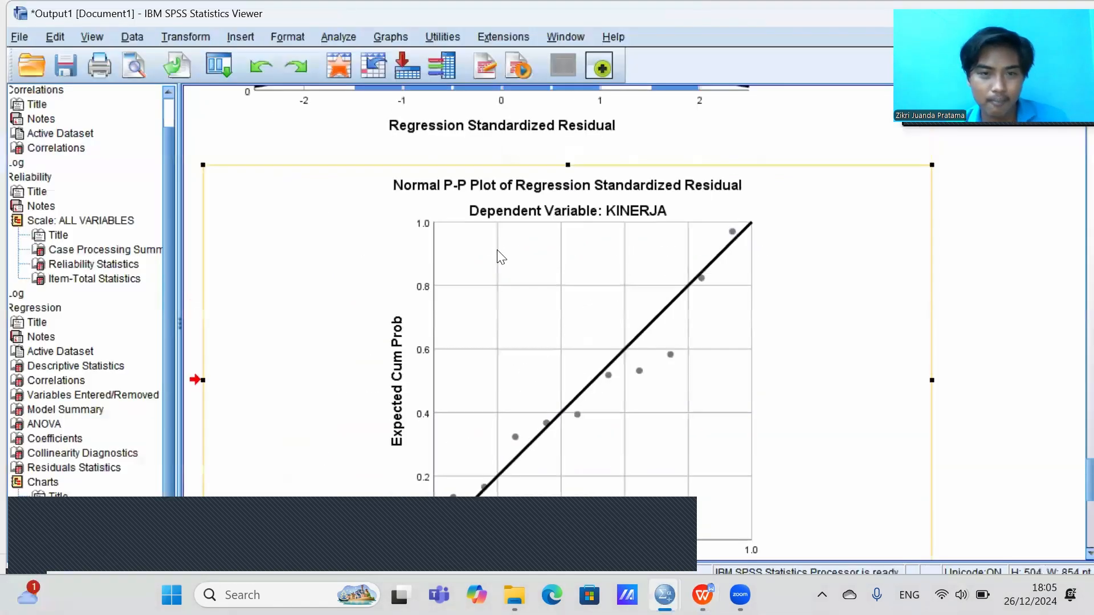
{"action": "scroll", "coordinate": [501, 256], "scroll_direction": "up", "scroll_amount": 3}
{"action": "left_click", "coordinate": [532, 215]}
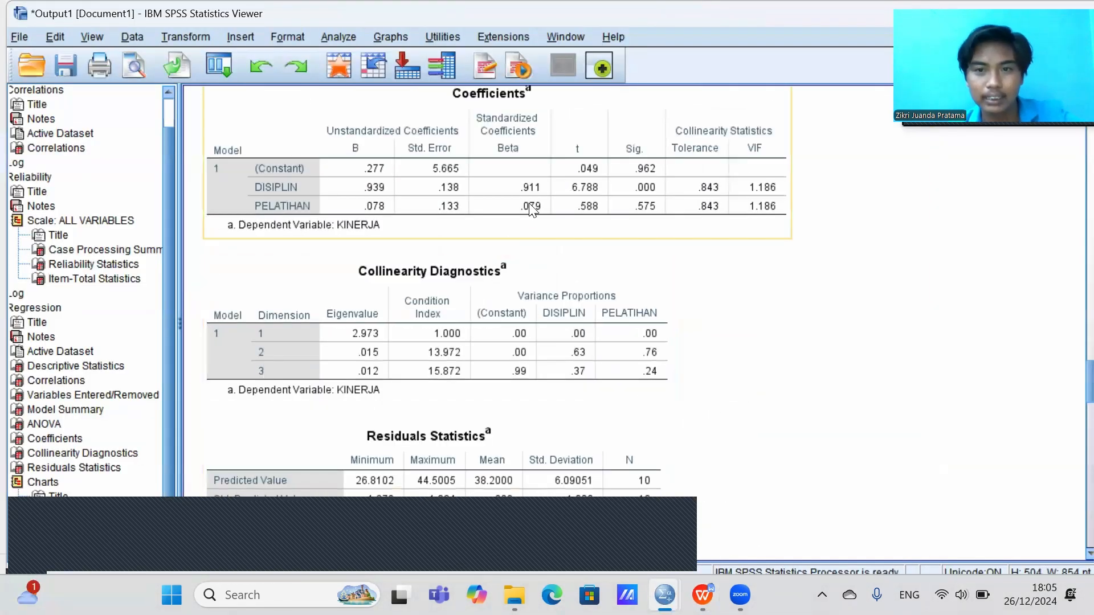
{"action": "scroll", "coordinate": [532, 180], "scroll_direction": "up", "scroll_amount": 5}
{"action": "scroll", "coordinate": [513, 316], "scroll_direction": "down", "scroll_amount": 3}
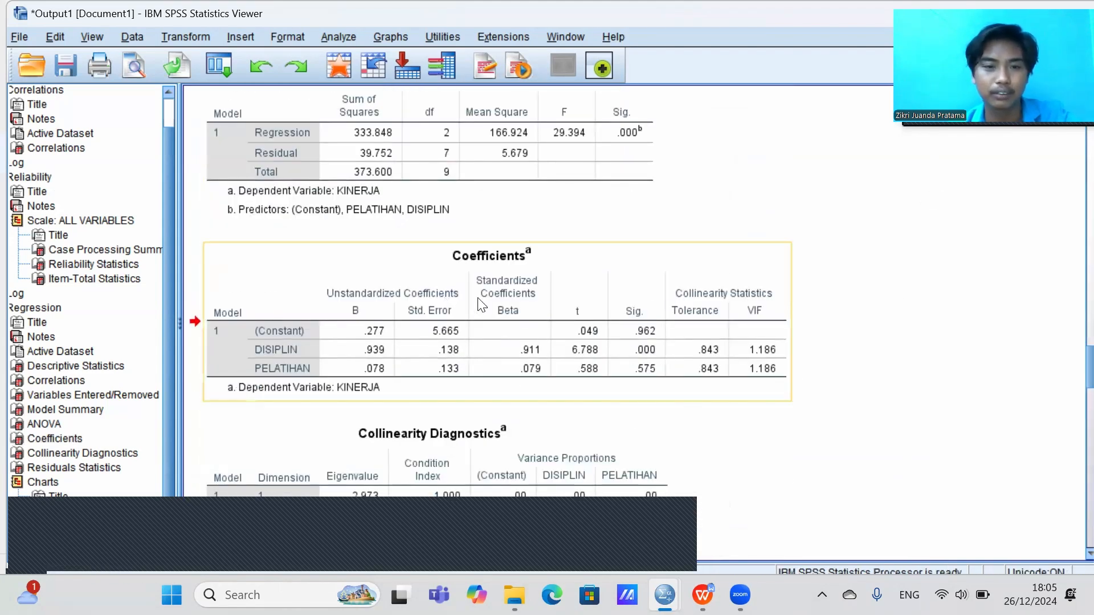
{"action": "right_click", "coordinate": [439, 299]}
{"action": "left_click", "coordinate": [470, 334]}
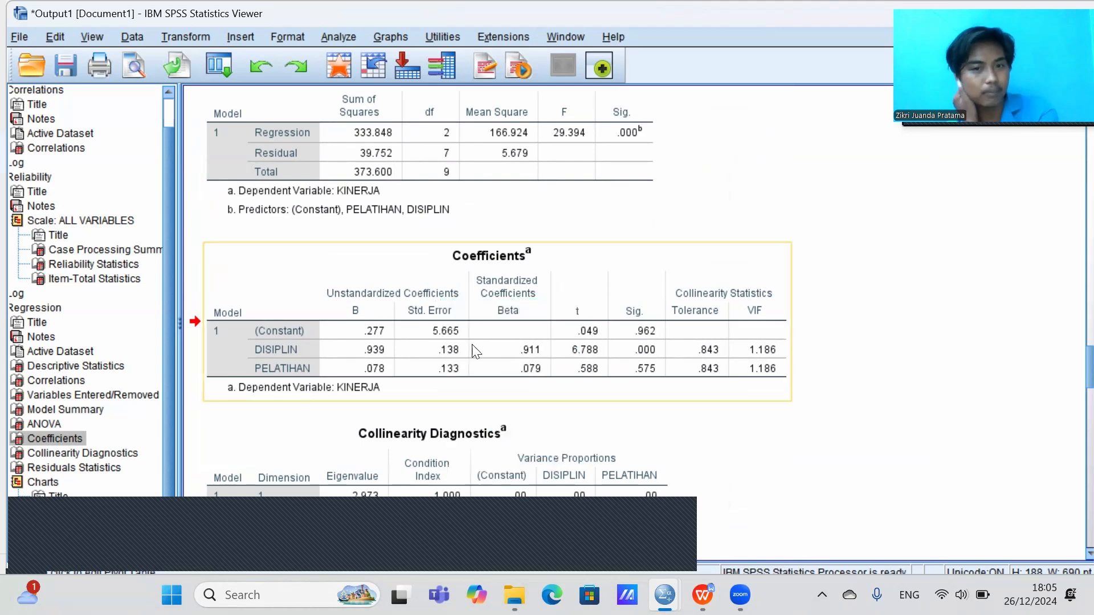
Step: Paste the Coefficients table into Uji Analisis Data.docx in WPS Office, on a new unnumbered line below criterion 2 of Uji Multikolinieritas
{"action": "left_click", "coordinate": [702, 595]}
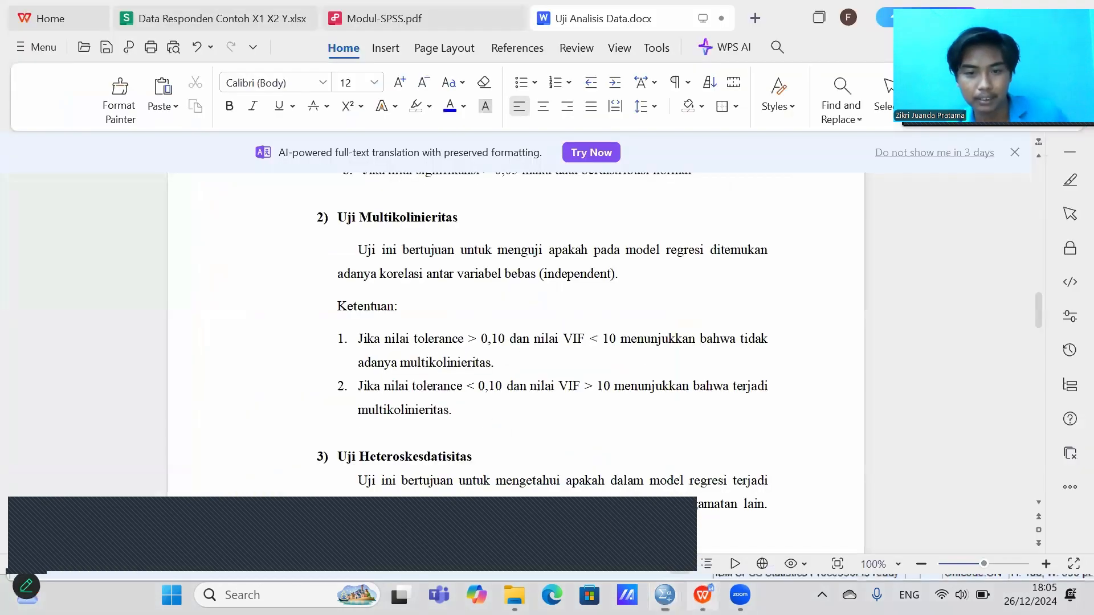
{"action": "left_click", "coordinate": [483, 407]}
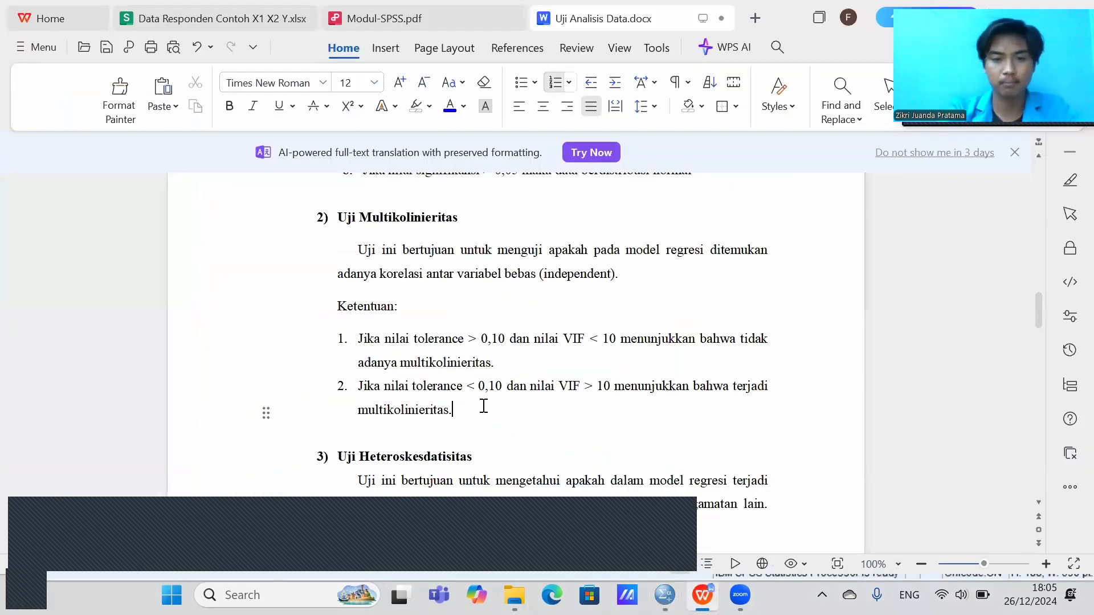
{"action": "key", "text": "Return"}
{"action": "key", "text": "BackSpace"}
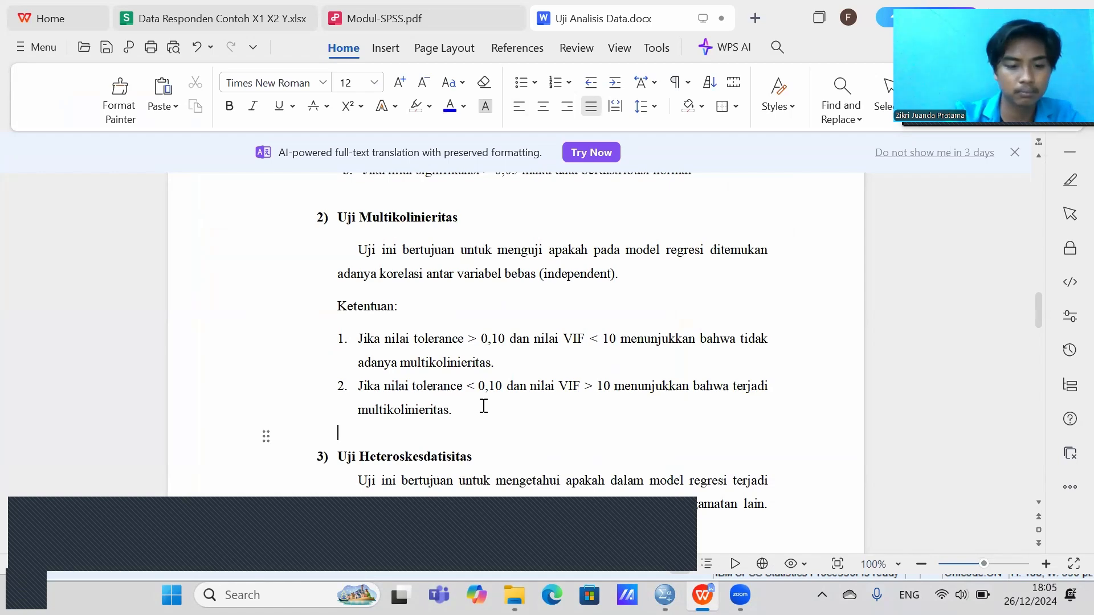
{"action": "key", "text": "ctrl+v"}
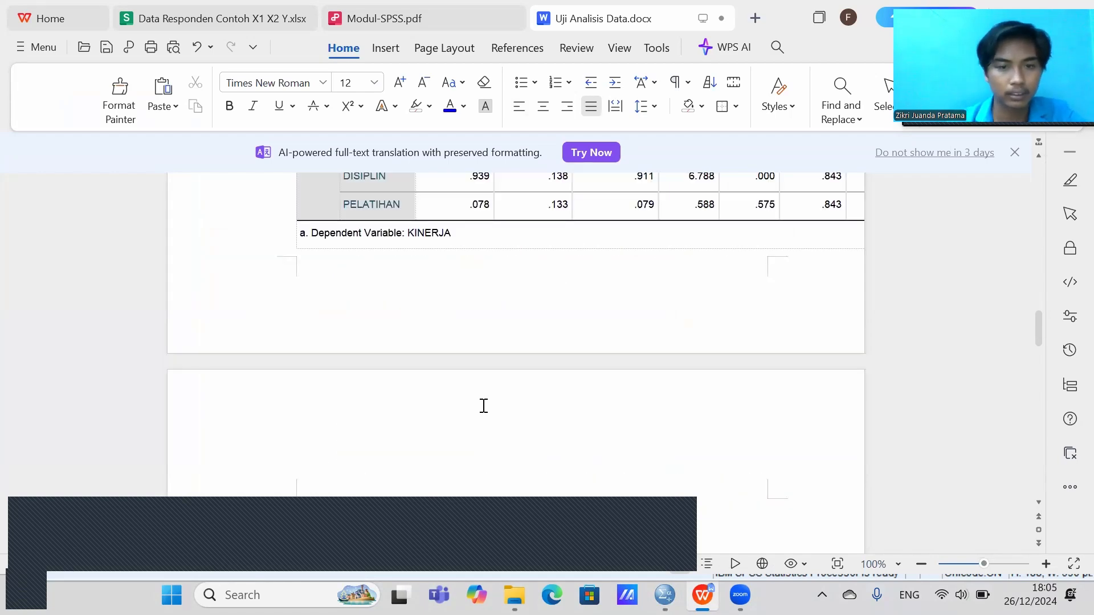
{"action": "scroll", "coordinate": [484, 406], "scroll_direction": "up", "scroll_amount": 3}
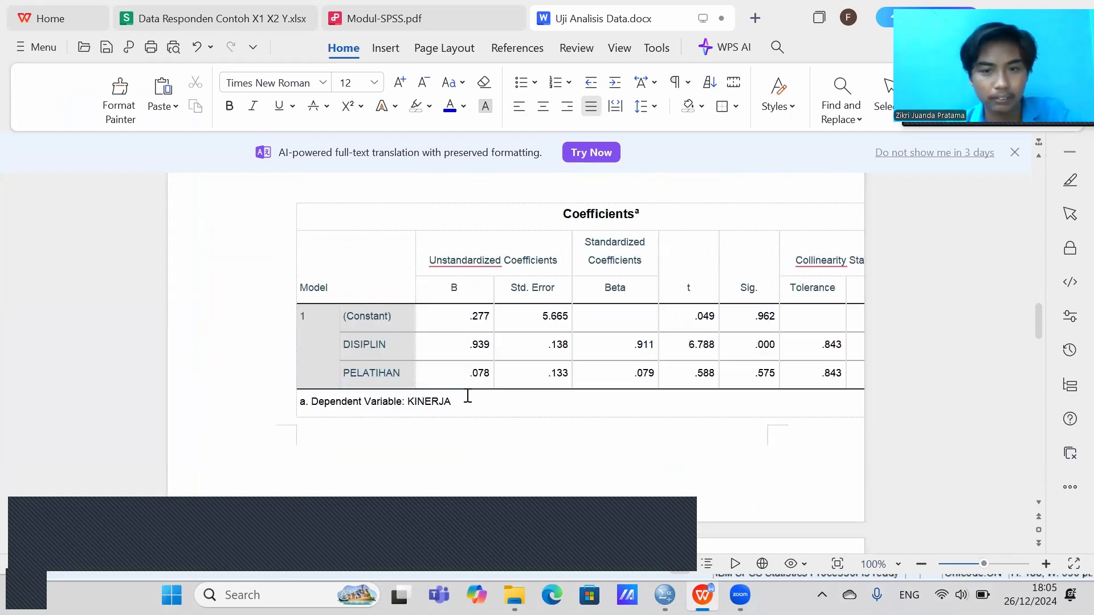
Step: Try left-aligning the title of the pasted Coefficients table and undo that alignment
{"action": "left_click", "coordinate": [624, 272]}
{"action": "left_click", "coordinate": [339, 227]}
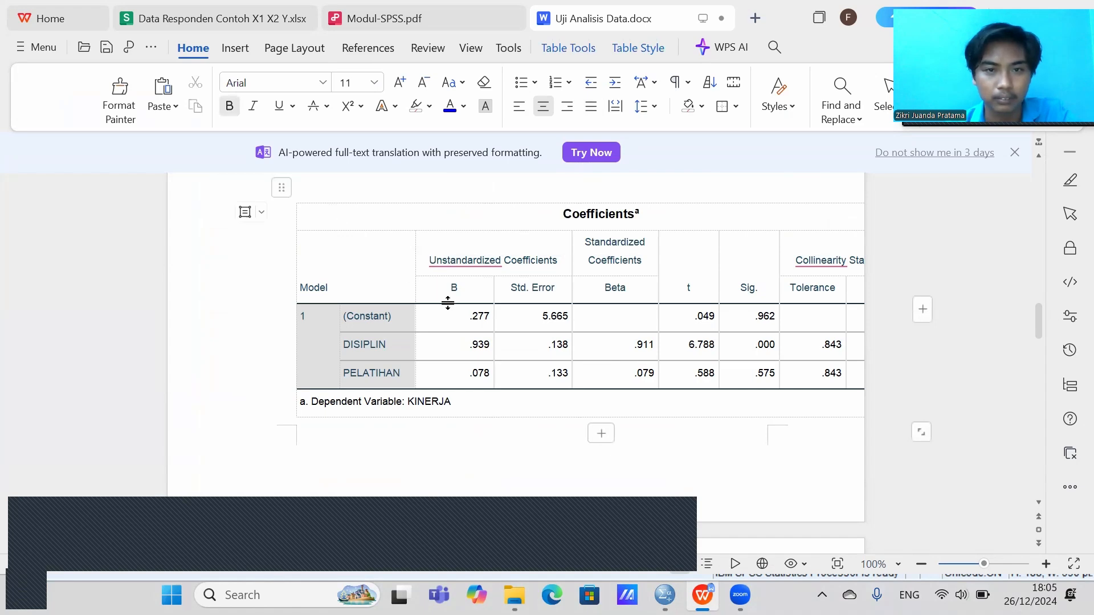
{"action": "scroll", "coordinate": [408, 291], "scroll_direction": "up", "scroll_amount": 3}
{"action": "left_click", "coordinate": [519, 106]}
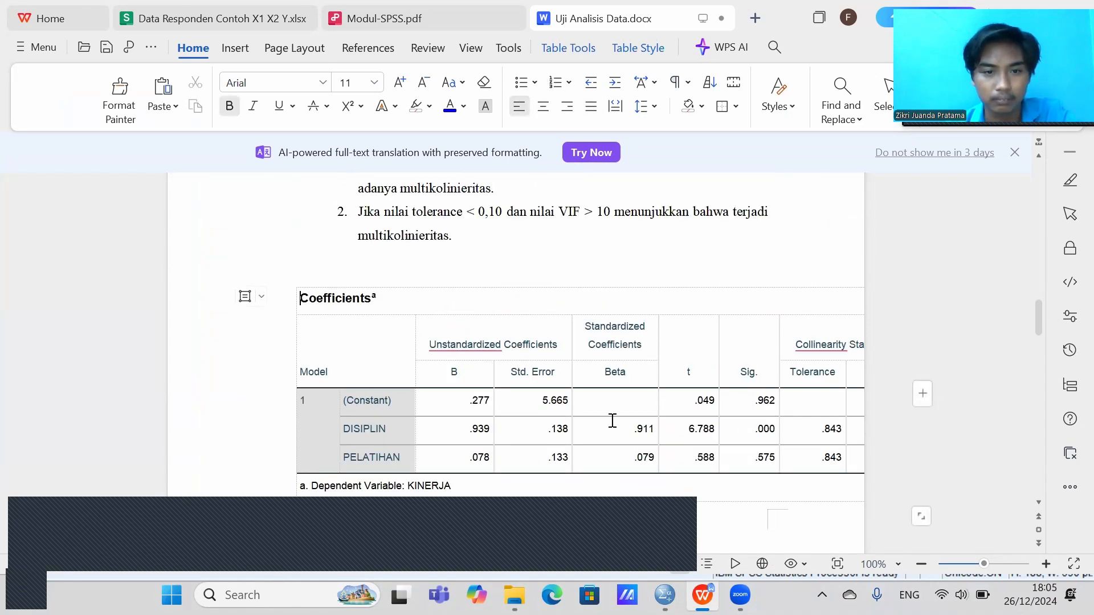
{"action": "left_click", "coordinate": [592, 376]}
{"action": "left_click", "coordinate": [521, 249]}
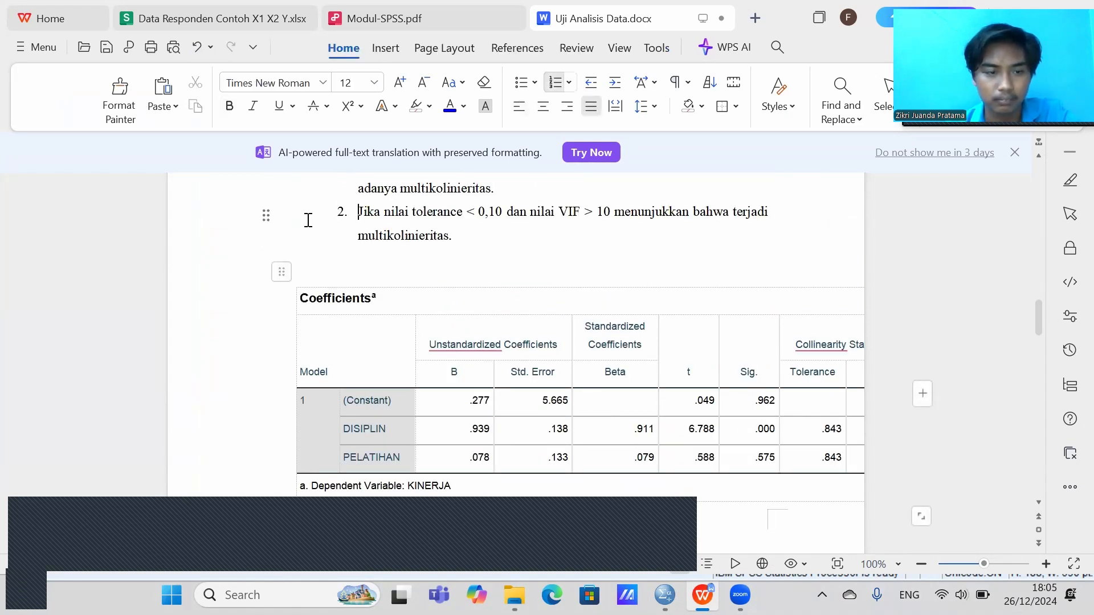
{"action": "key", "text": "ctrl+z"}
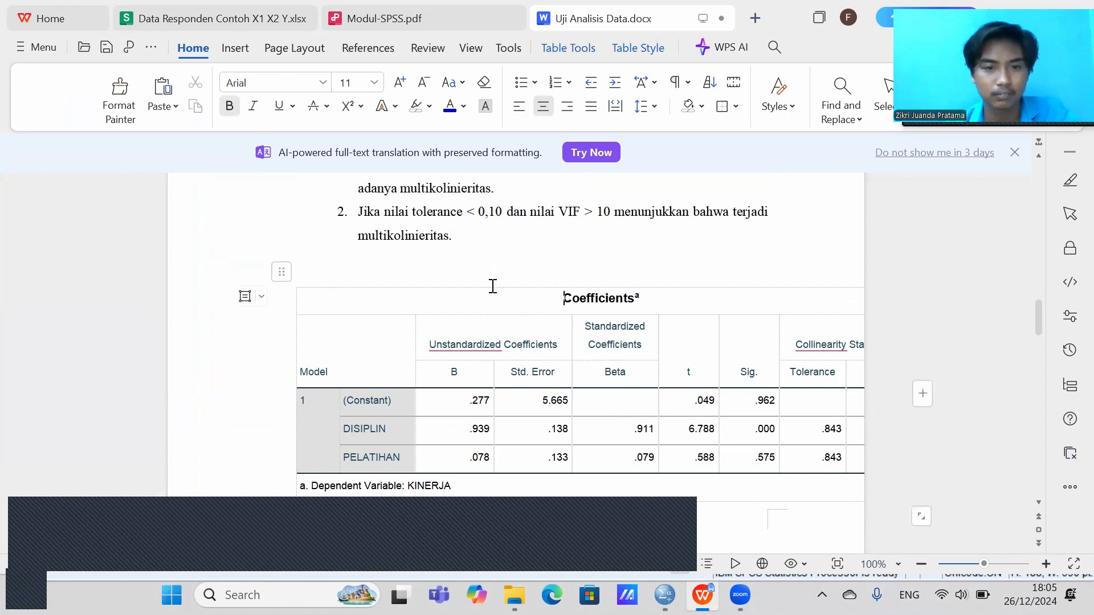
Step: Try centre and right alignment on the empty line above the Coefficients table and set it back to left
{"action": "left_click", "coordinate": [488, 281]}
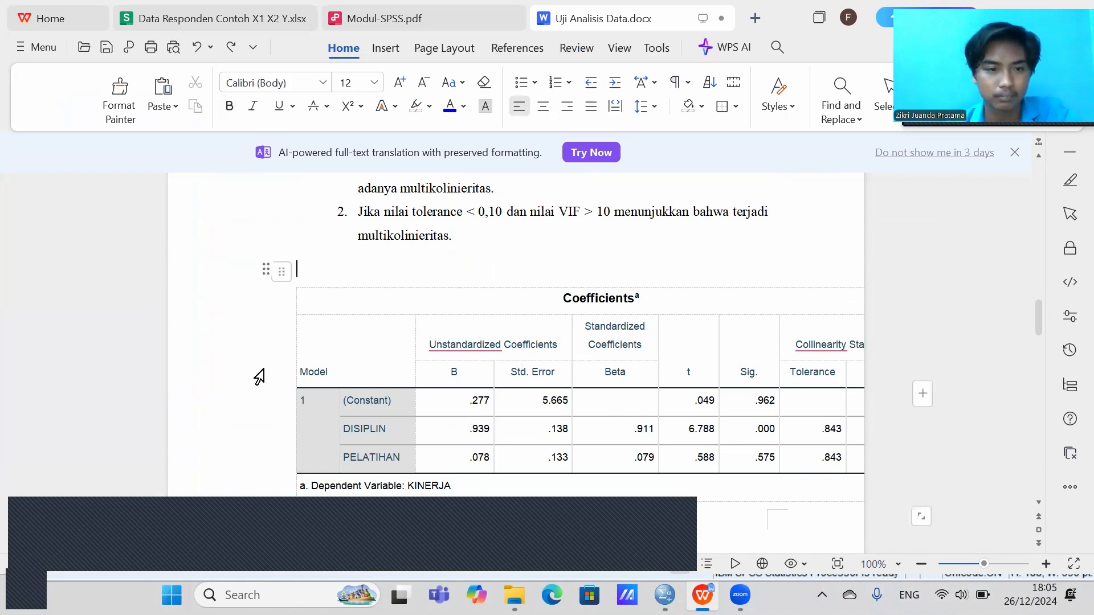
{"action": "left_click", "coordinate": [370, 367]}
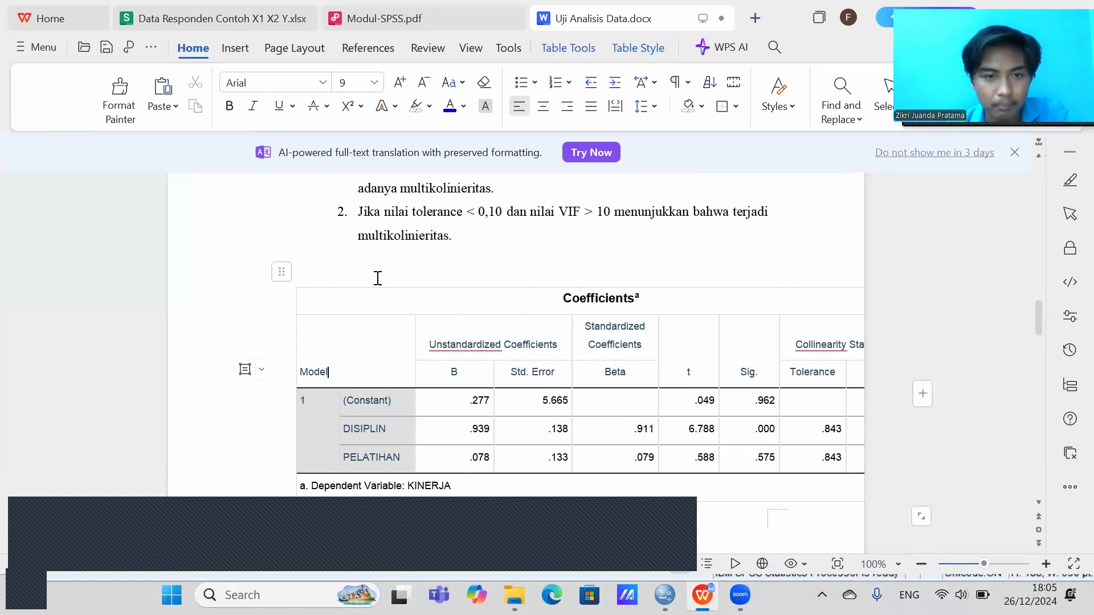
{"action": "left_click", "coordinate": [337, 283]}
{"action": "left_click", "coordinate": [281, 271]}
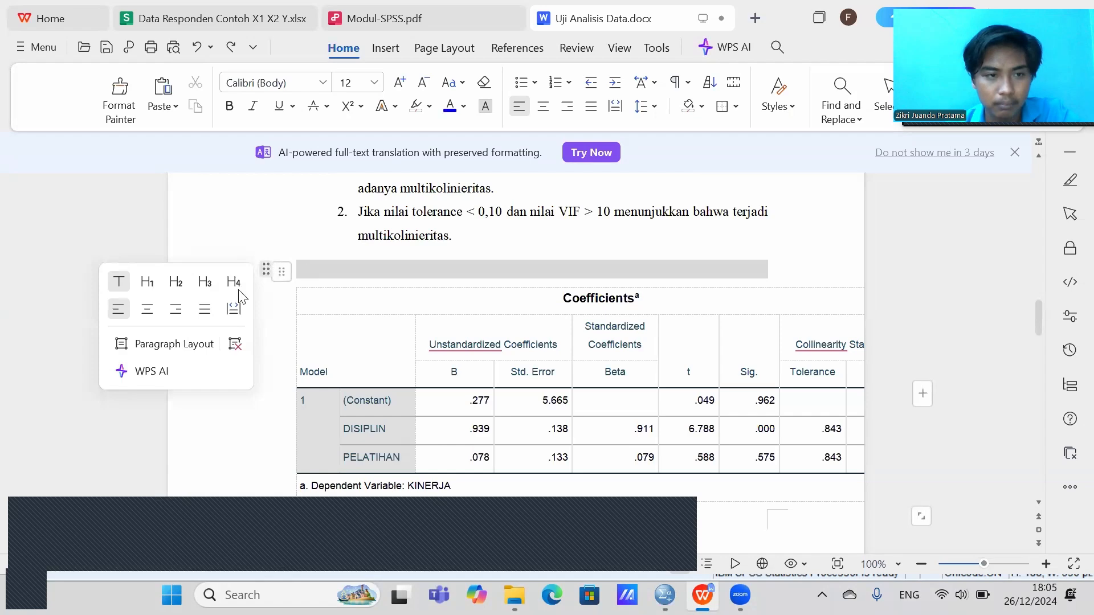
{"action": "left_click", "coordinate": [147, 312]}
{"action": "left_click", "coordinate": [175, 313]}
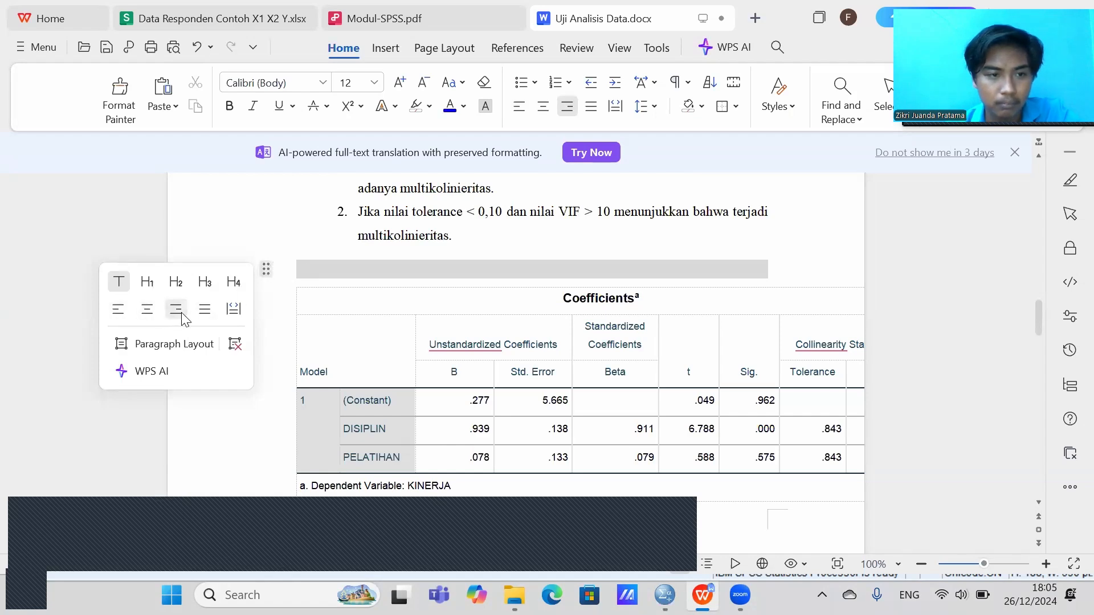
{"action": "left_click", "coordinate": [118, 310]}
{"action": "left_click", "coordinate": [301, 393]}
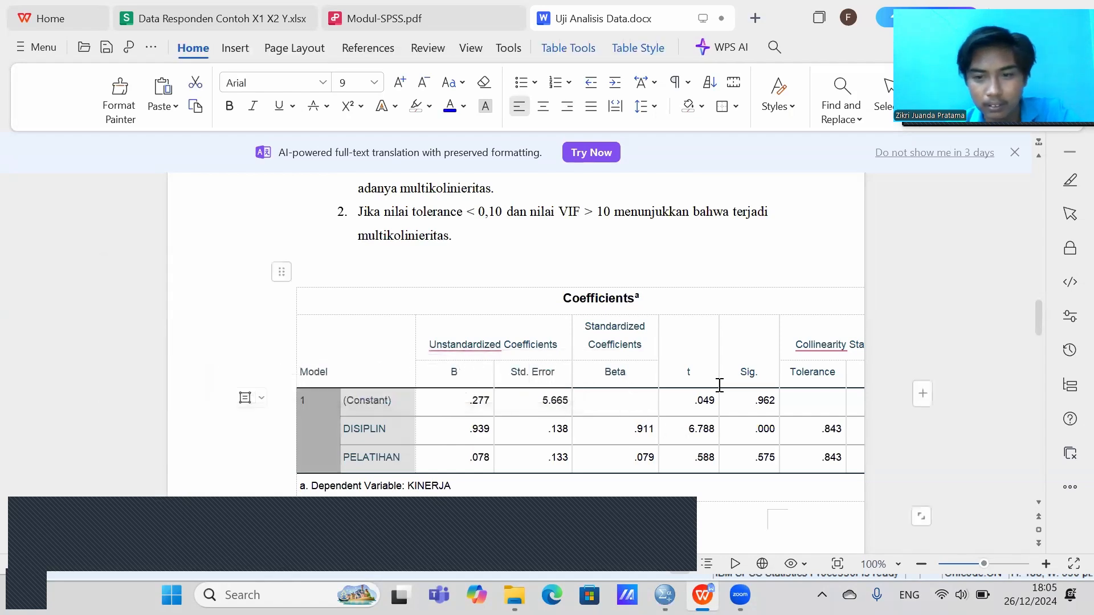
{"action": "left_click_drag", "start_coordinate": [737, 283], "coordinate": [654, 295]}
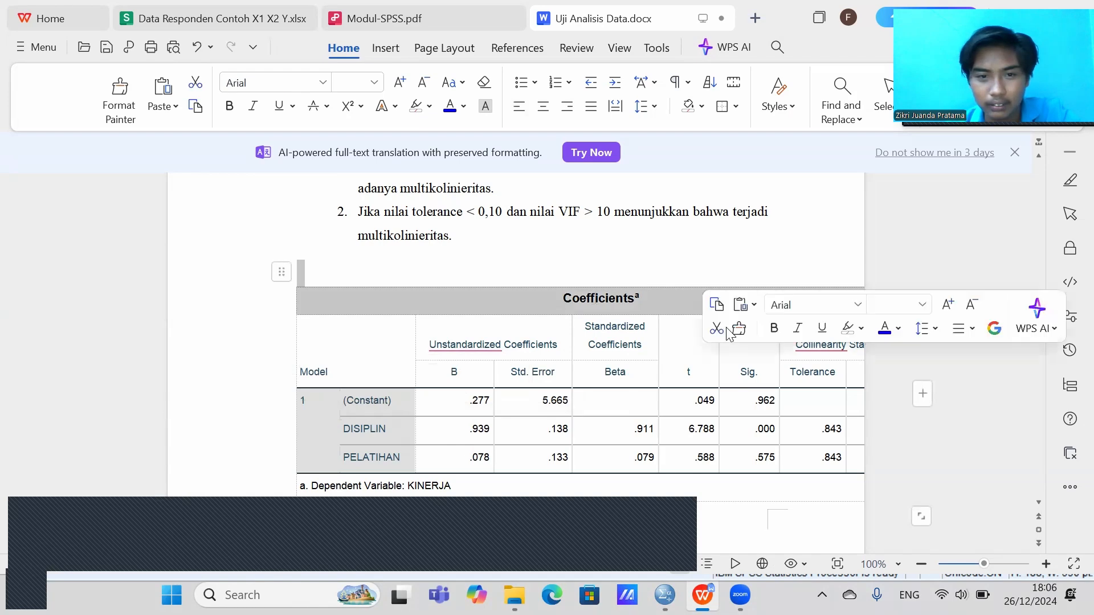
{"action": "scroll", "coordinate": [471, 384], "scroll_direction": "down", "scroll_amount": 1}
{"action": "scroll", "coordinate": [414, 345], "scroll_direction": "up", "scroll_amount": 1}
{"action": "double_click", "coordinate": [281, 272]}
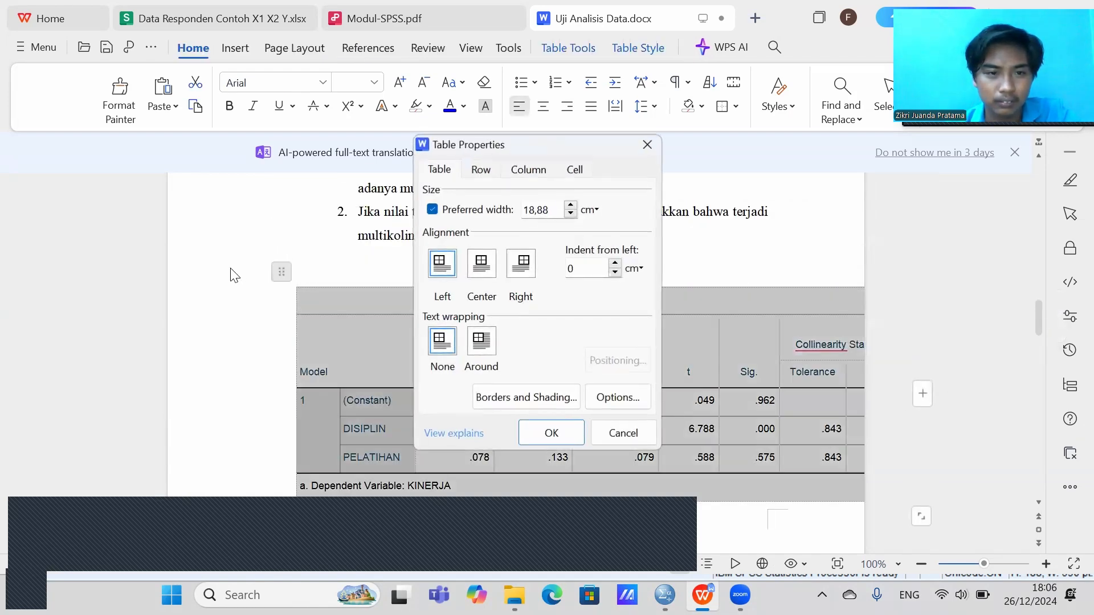
{"action": "left_click", "coordinate": [648, 144]}
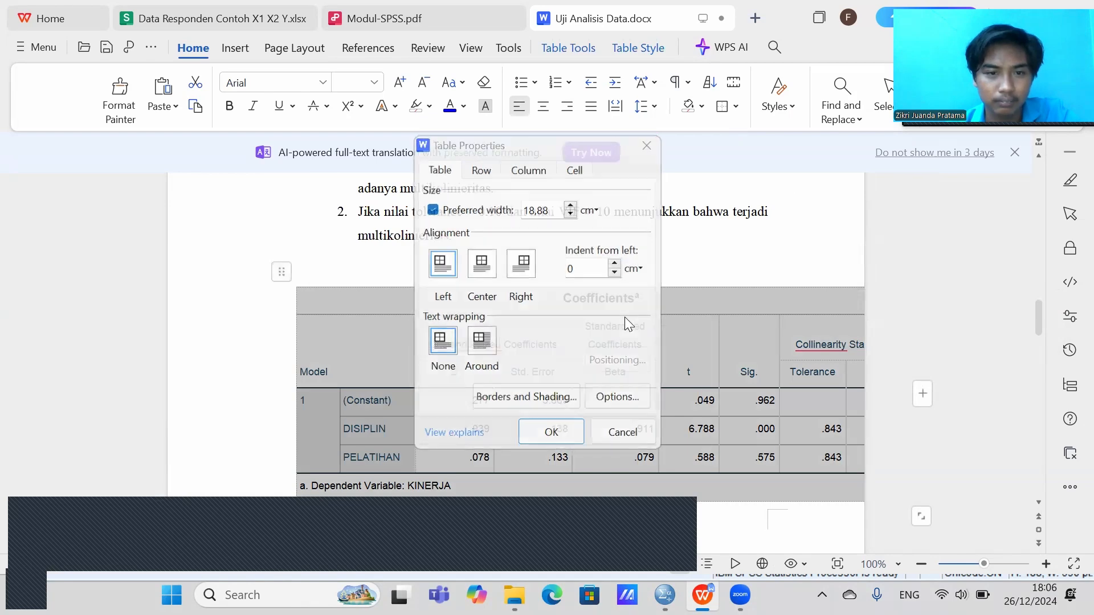
Step: Undo the alignment changes and the pasting of the Coefficients table below the Uji Multikolinieritas criteria
{"action": "key", "text": "ctrl+z"}
{"action": "key", "text": "ctrl+z"}
{"action": "key", "text": "ctrl+z"}
{"action": "key", "text": "ctrl+z"}
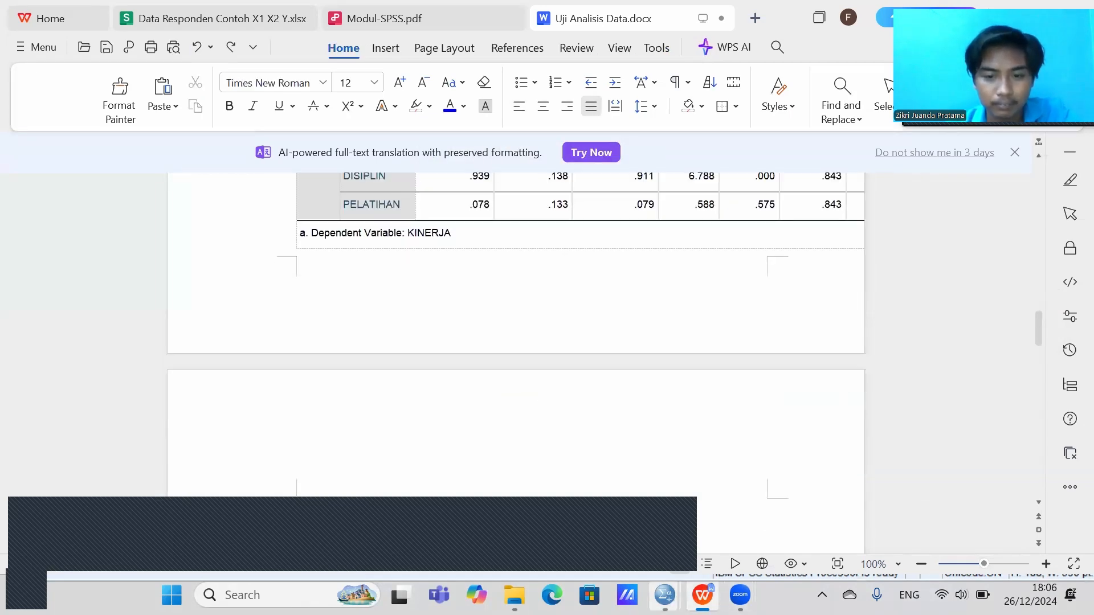
{"action": "left_click", "coordinate": [552, 201]}
{"action": "key", "text": "ctrl+z"}
Step: Switch to the SPSS output and copy the regression Coefficients table as an image
{"action": "mouse_move", "coordinate": [667, 582]}
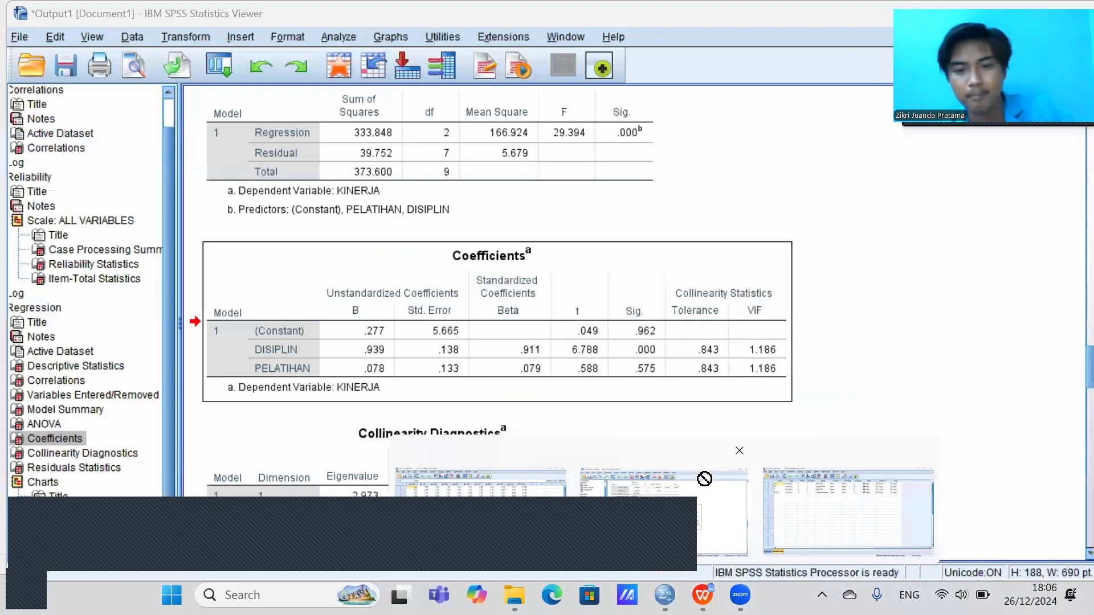
{"action": "left_click", "coordinate": [704, 478]}
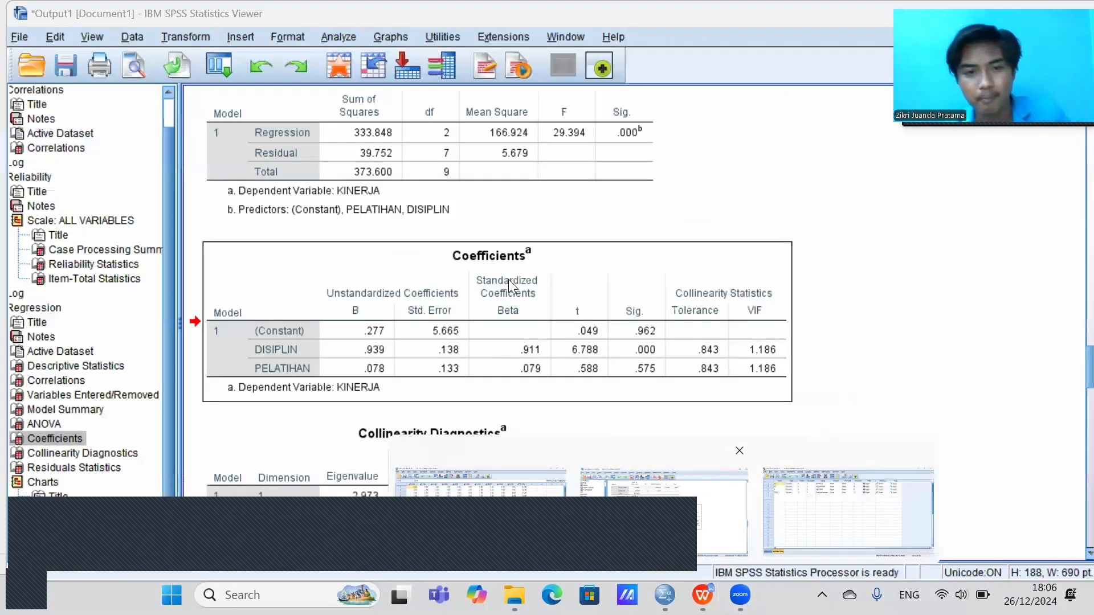
{"action": "right_click", "coordinate": [510, 280]}
{"action": "mouse_move", "coordinate": [548, 336]}
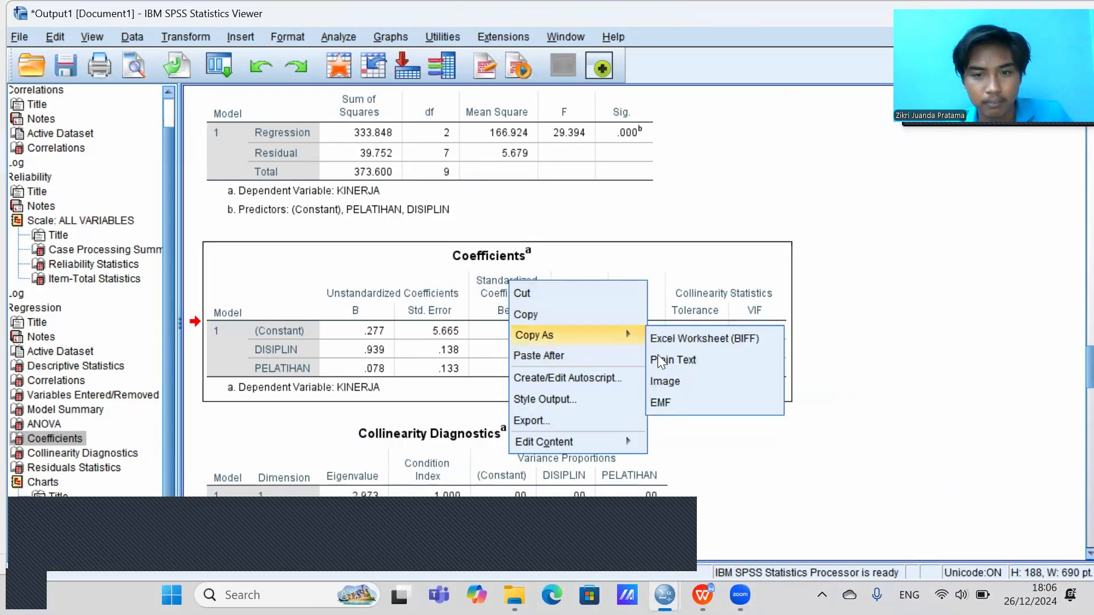
{"action": "left_click", "coordinate": [675, 381]}
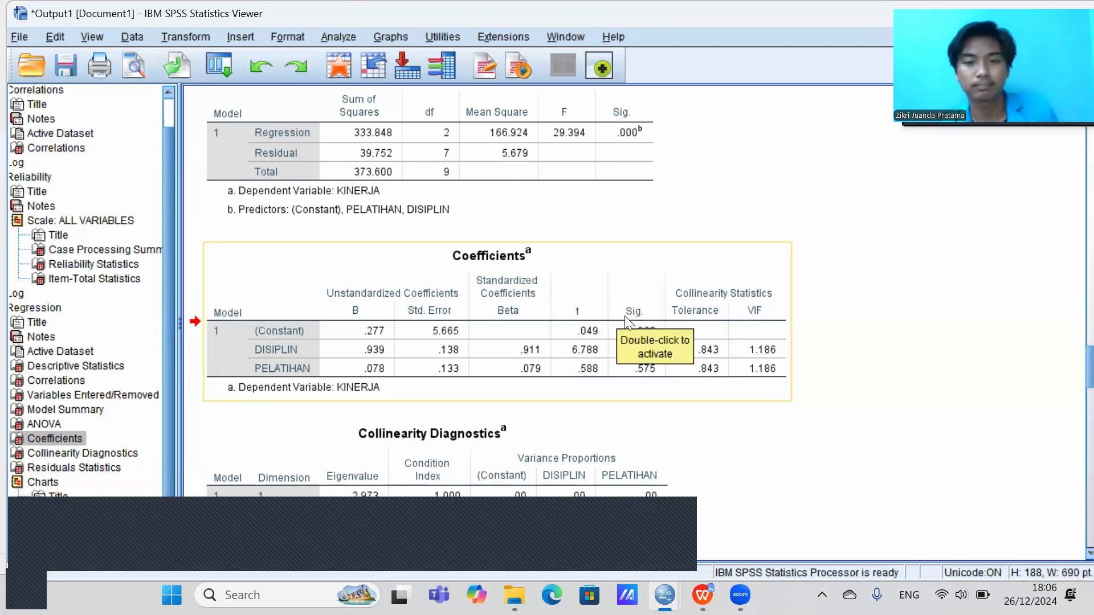
{"action": "left_click_drag", "start_coordinate": [711, 316], "coordinate": [741, 381]}
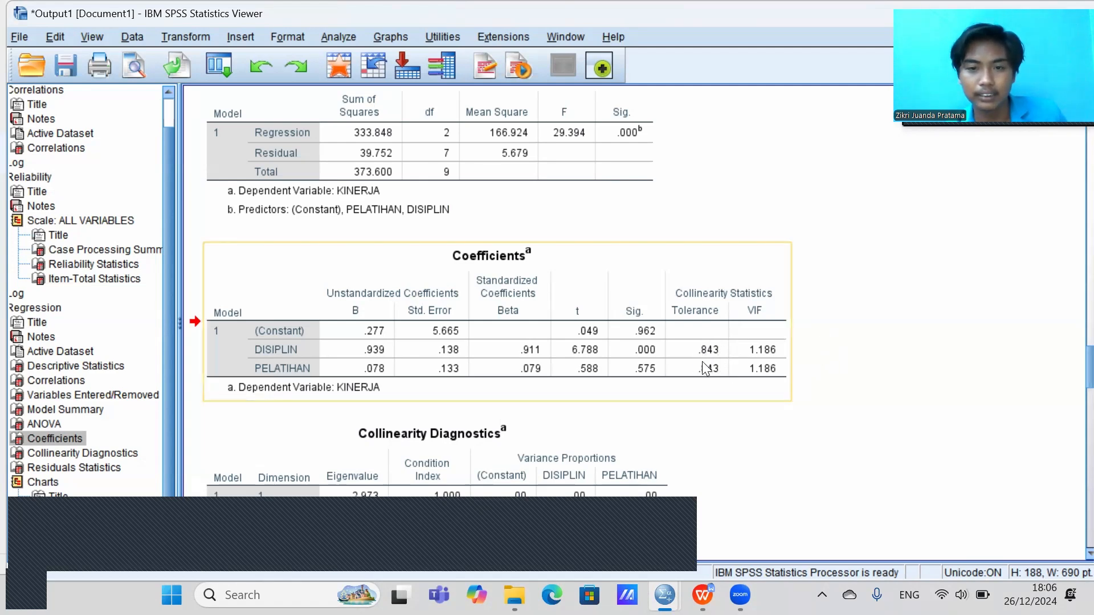
{"action": "right_click", "coordinate": [481, 301]}
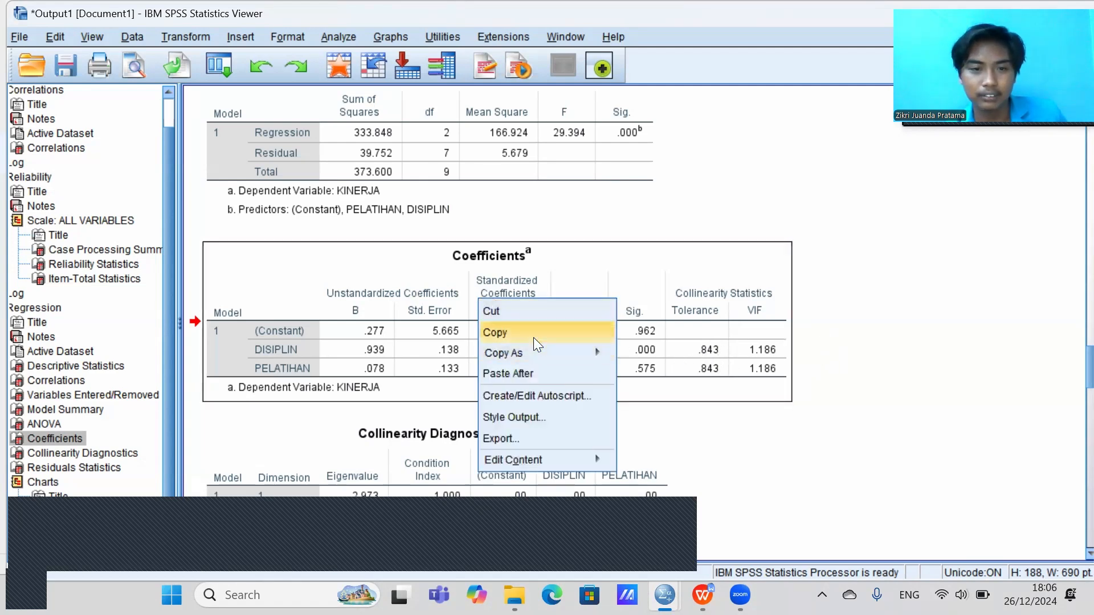
{"action": "mouse_move", "coordinate": [537, 352]}
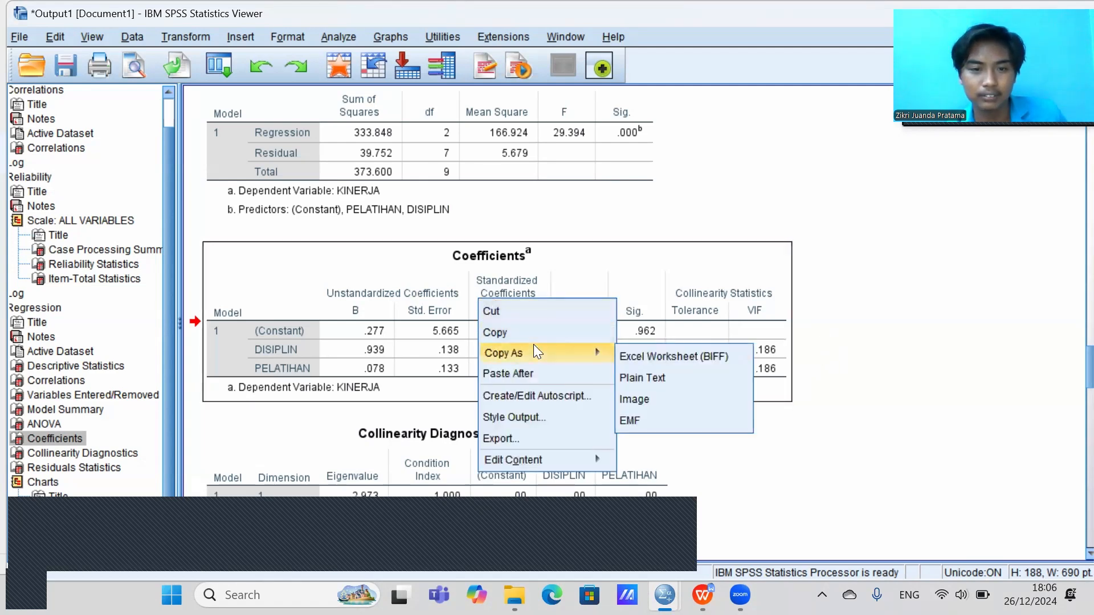
{"action": "left_click", "coordinate": [706, 399]}
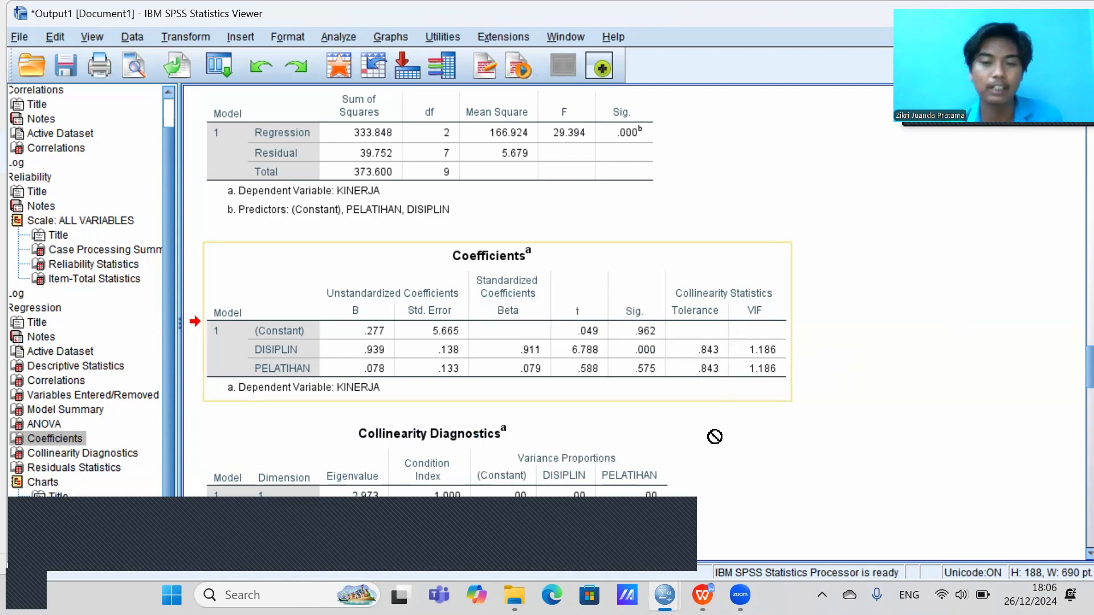
Step: Switch to Uji Analisis Data.docx and enter the tolerance value 0,843 on a new unnumbered line below the Uji Multikolinieritas criteria
{"action": "left_click", "coordinate": [701, 588]}
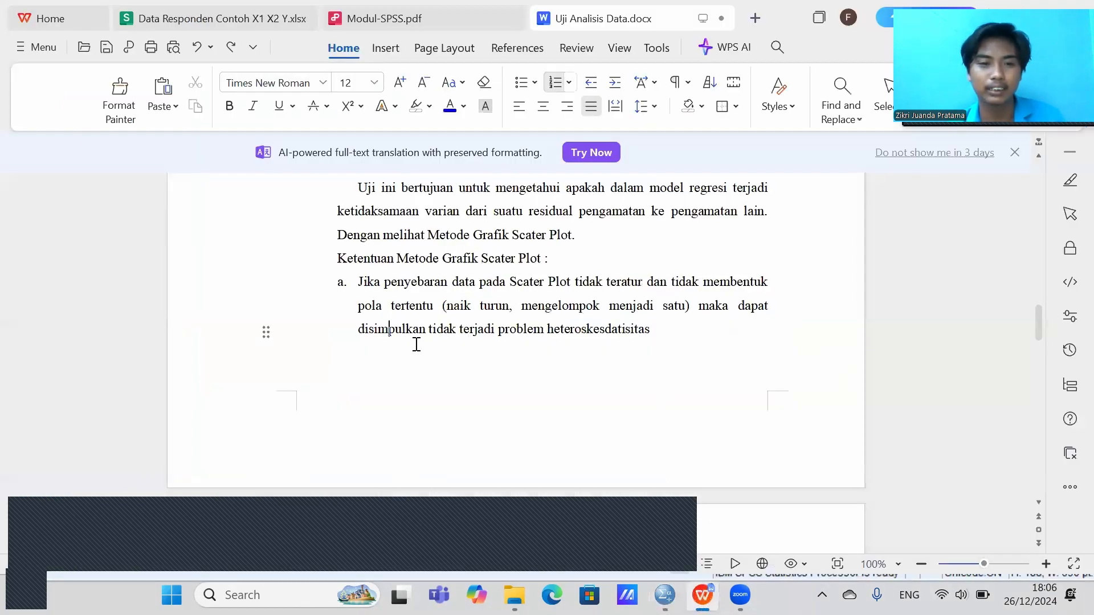
{"action": "scroll", "coordinate": [415, 345], "scroll_direction": "down", "scroll_amount": 7}
{"action": "scroll", "coordinate": [422, 329], "scroll_direction": "up", "scroll_amount": 3}
{"action": "scroll", "coordinate": [365, 345], "scroll_direction": "up", "scroll_amount": 8}
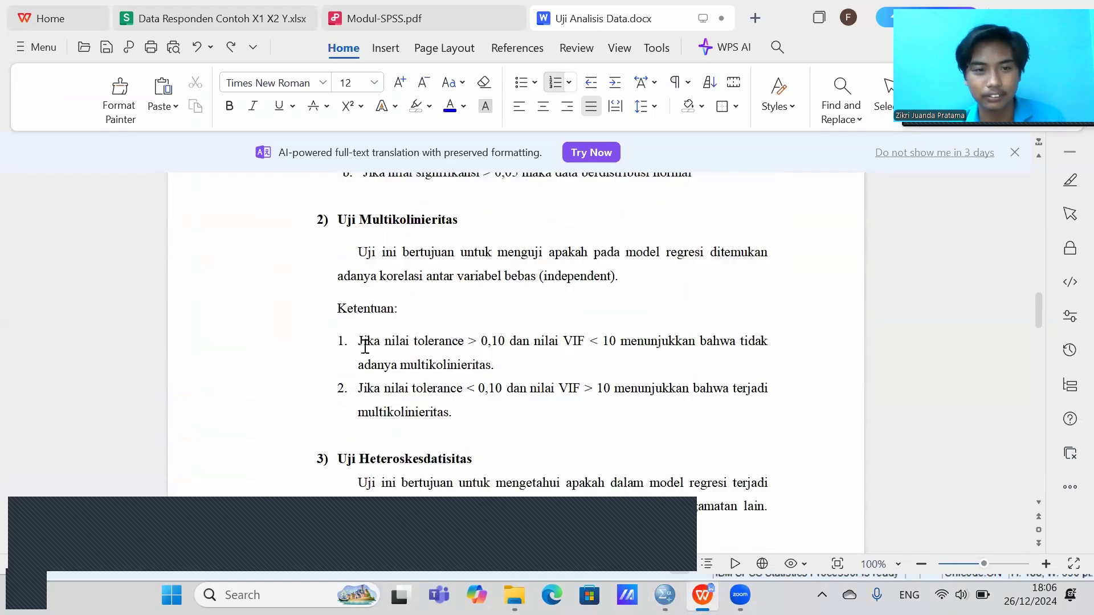
{"action": "scroll", "coordinate": [561, 364], "scroll_direction": "down", "scroll_amount": 4}
{"action": "left_click", "coordinate": [486, 369]}
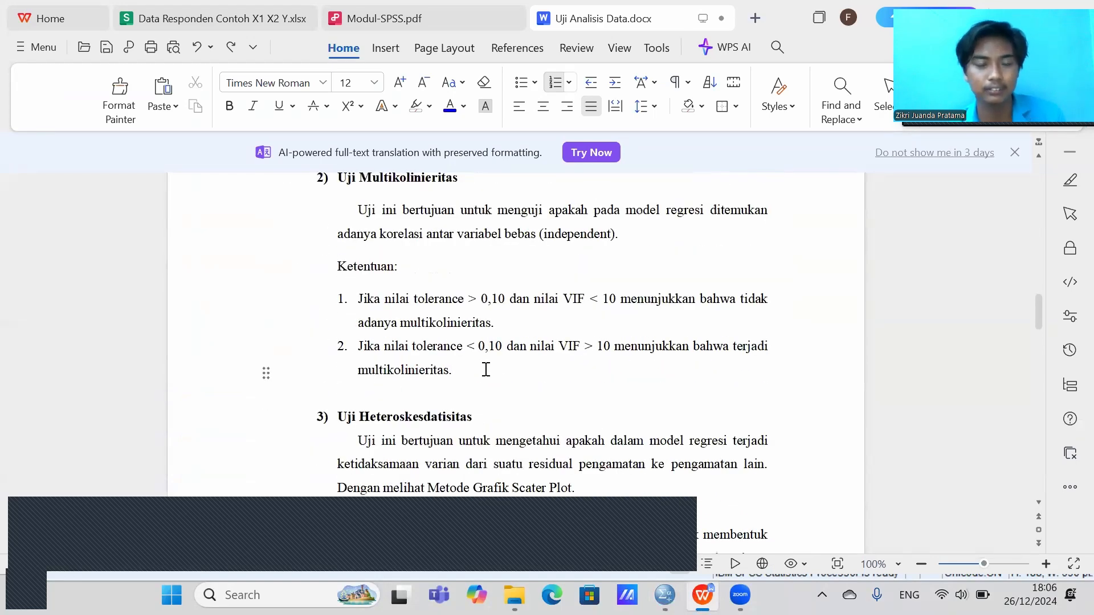
{"action": "key", "text": "Return"}
{"action": "key", "text": "BackSpace"}
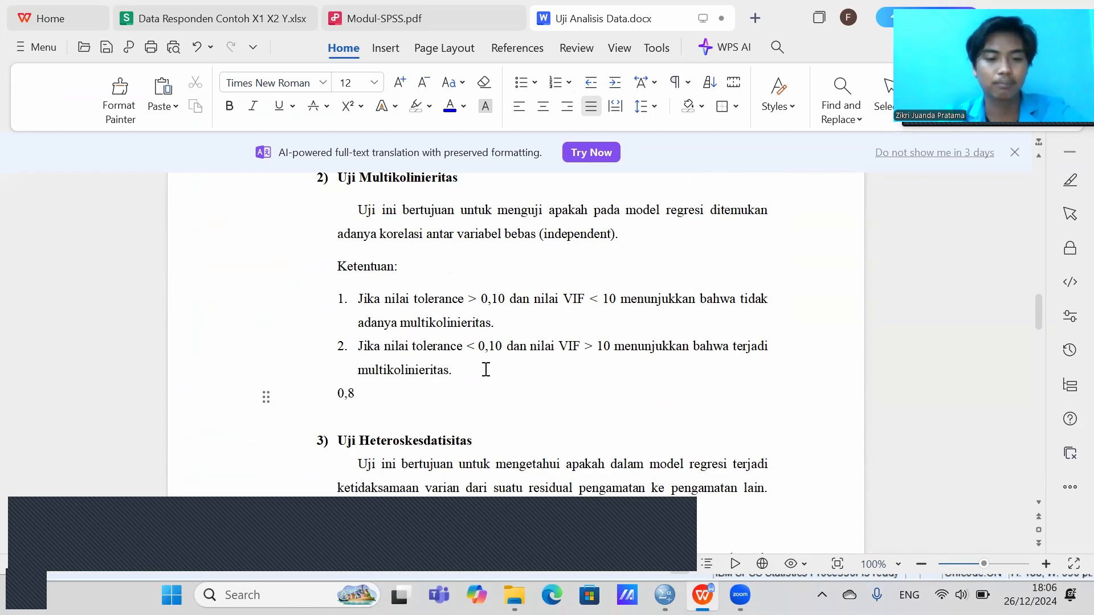
Step: Check the VIF in the SPSS Coefficients table and enter 1,186 in the document on the line below the tolerance value
{"action": "key", "text": "alt+Tab"}
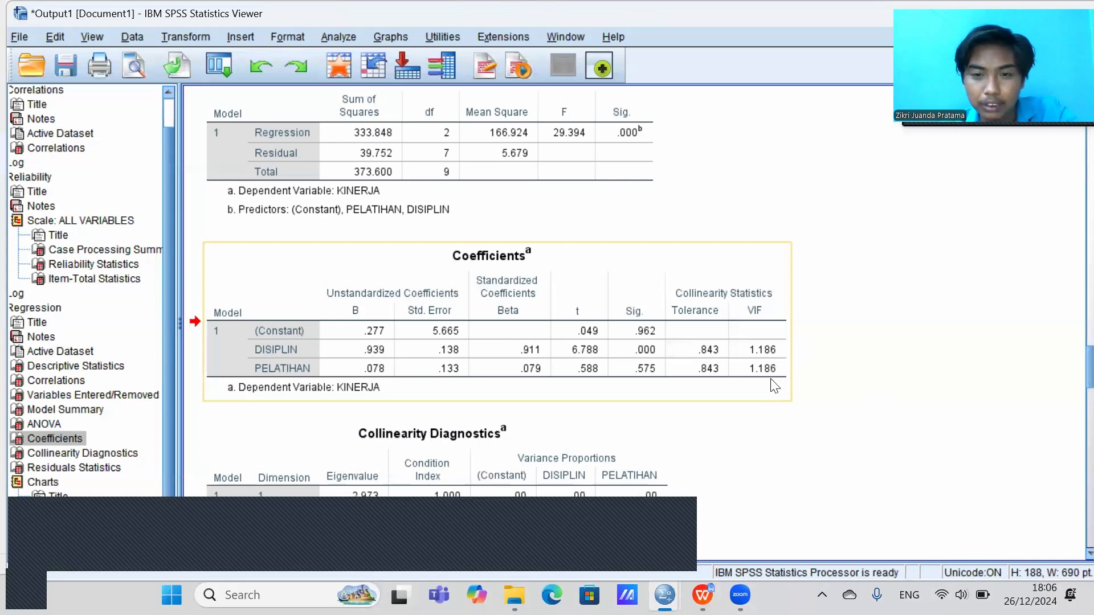
{"action": "key", "text": "alt+Tab"}
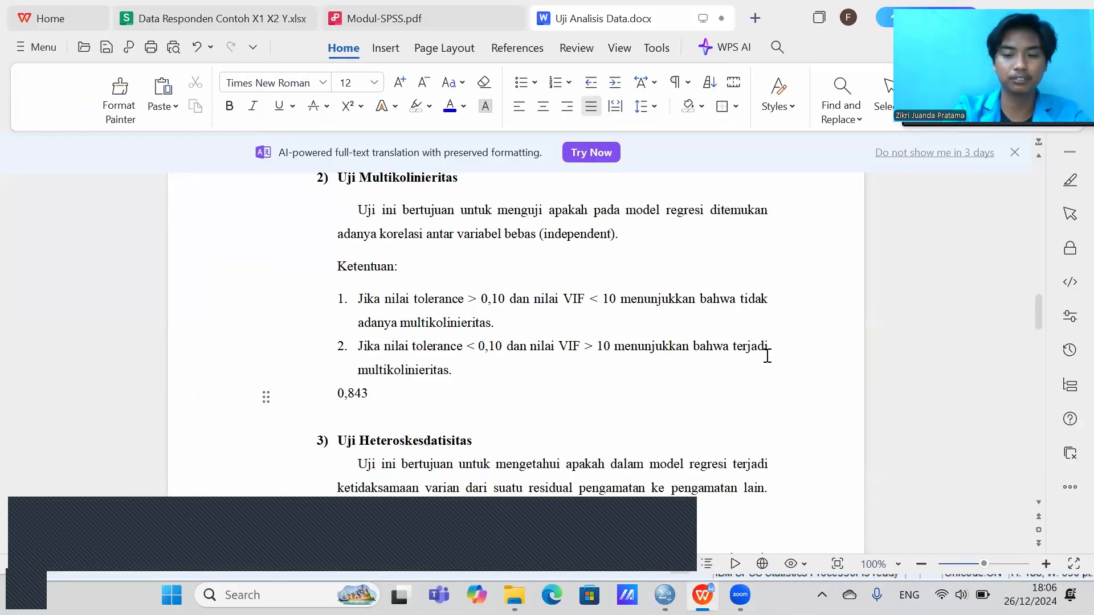
{"action": "key", "text": "Return"}
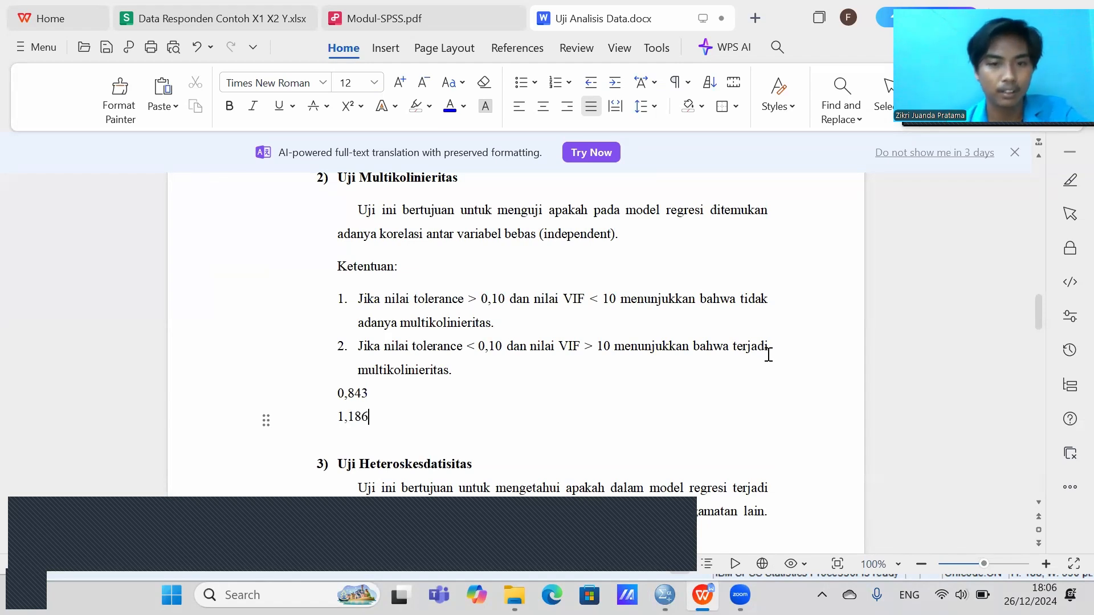
Step: Complete the tolerance and VIF lines as the comparisons 0,843 > 0,10 and 1,186 < 10
{"action": "left_click", "coordinate": [430, 405]}
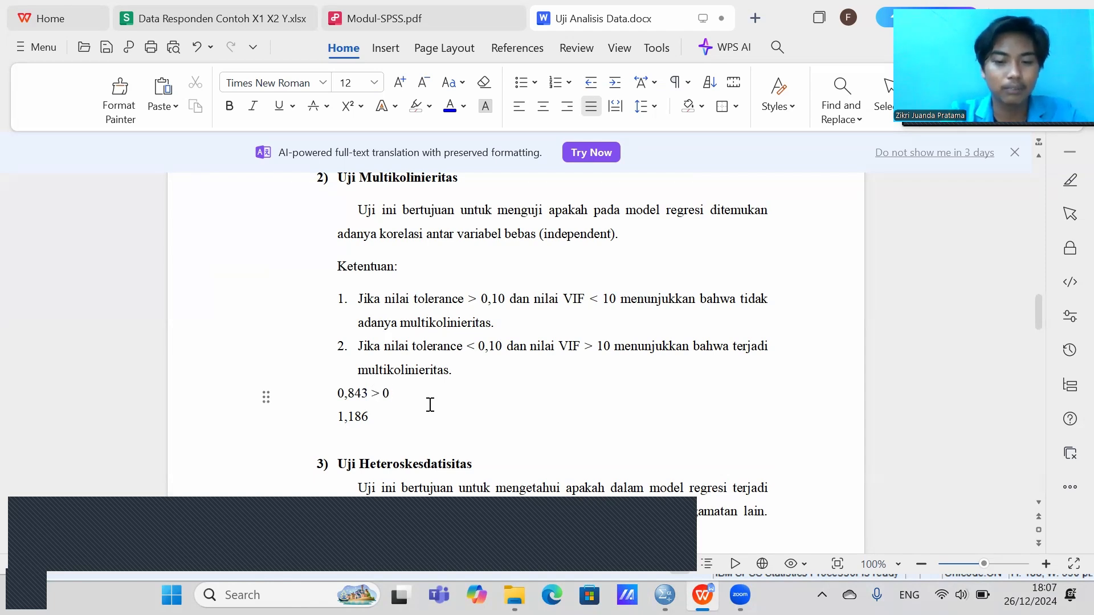
{"action": "type", "text": "10"}
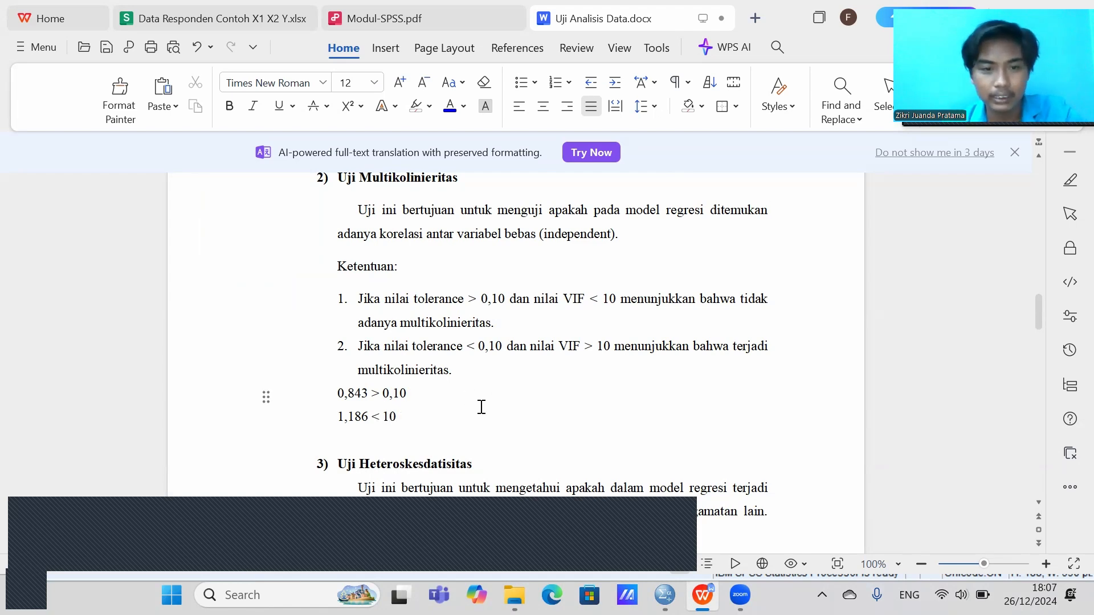
{"action": "left_click", "coordinate": [410, 394]}
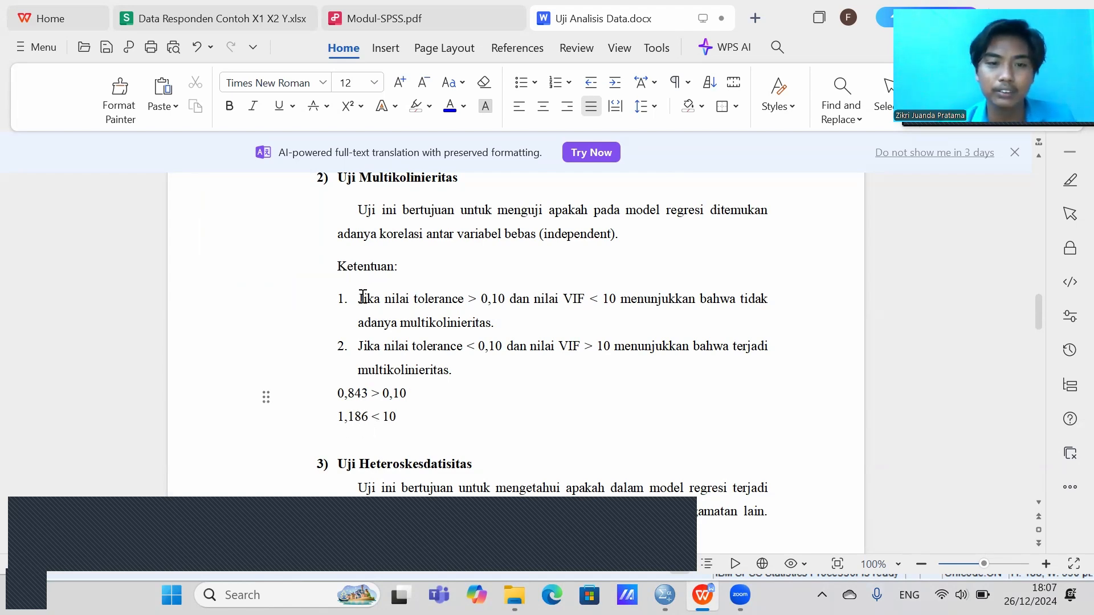
Step: Highlight the full text of the first Uji Multikolinieritas criterion to compare it with the entered values
{"action": "left_click_drag", "start_coordinate": [359, 298], "coordinate": [536, 323]}
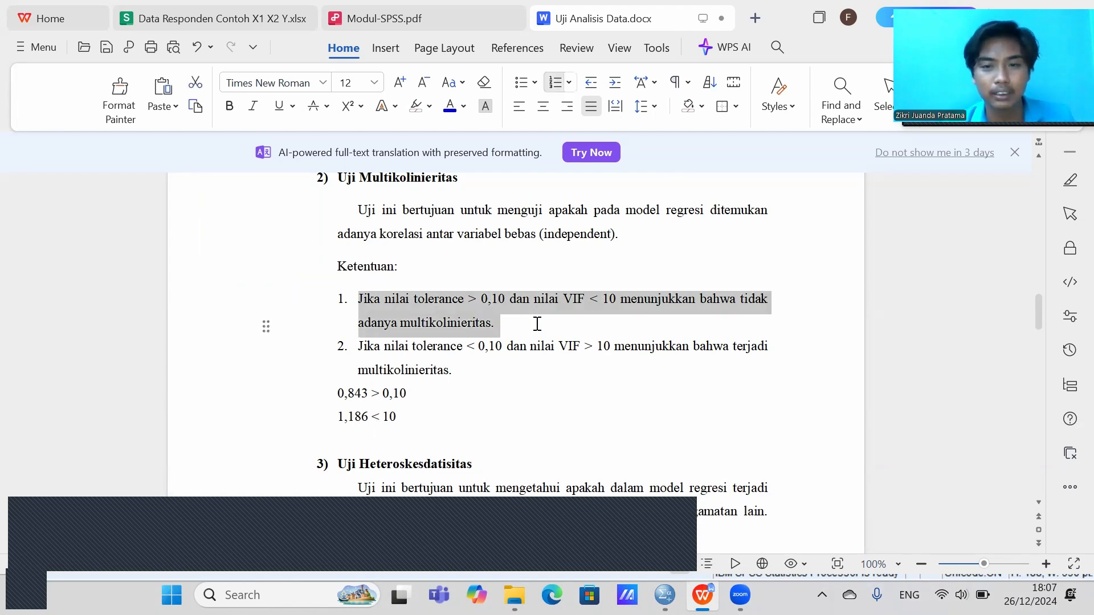
Step: Add the line "Tidak terjadi multikolinieritas" below "1,186 < 10" in the Uji Multikolinieritas section
{"action": "left_click", "coordinate": [733, 394]}
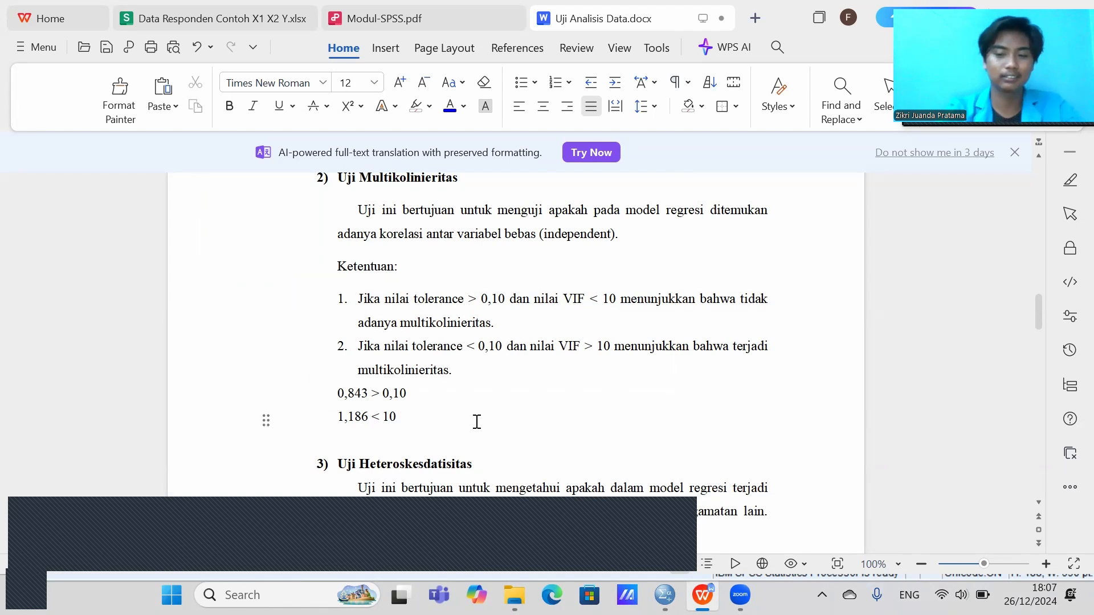
{"action": "key", "text": "Return"}
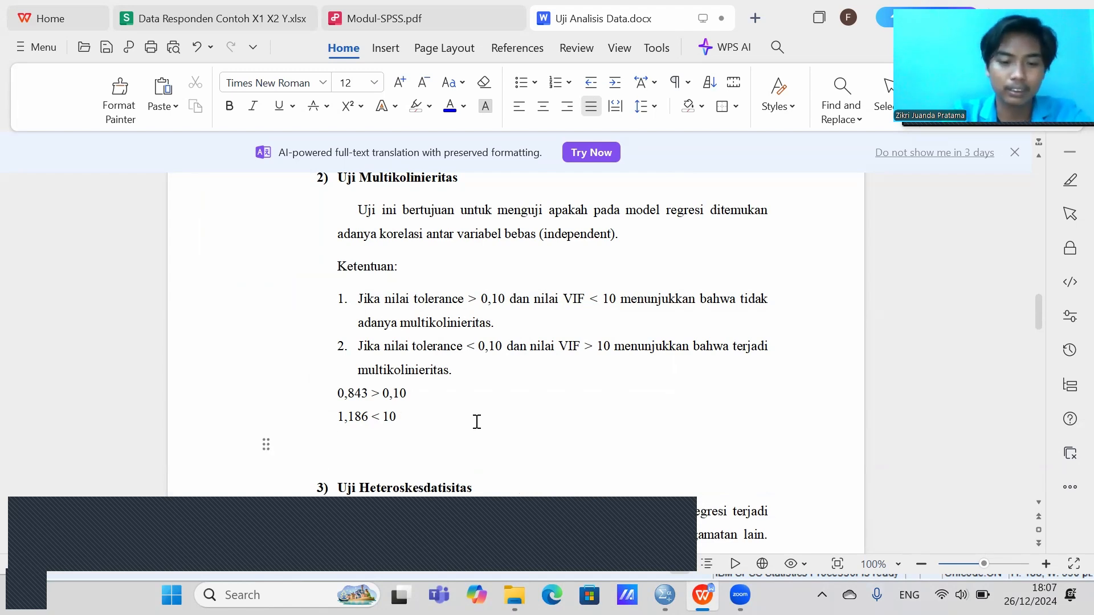
{"action": "type", "text": "t"}
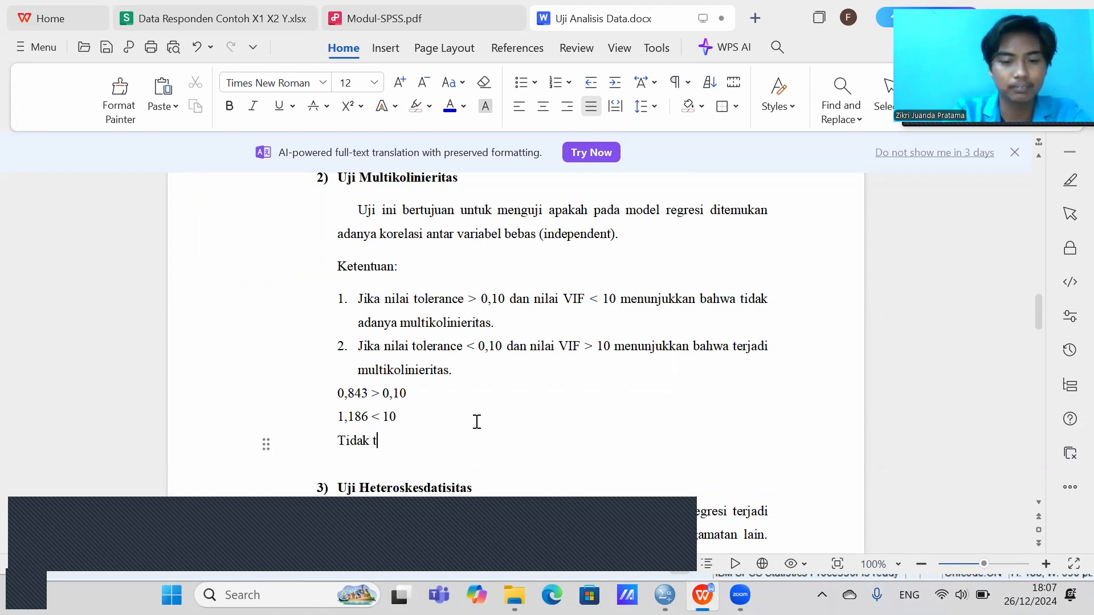
{"action": "type", "text": "idak terjadi k"}
{"action": "key", "text": "BackSpace"}
{"action": "type", "text": "multik"}
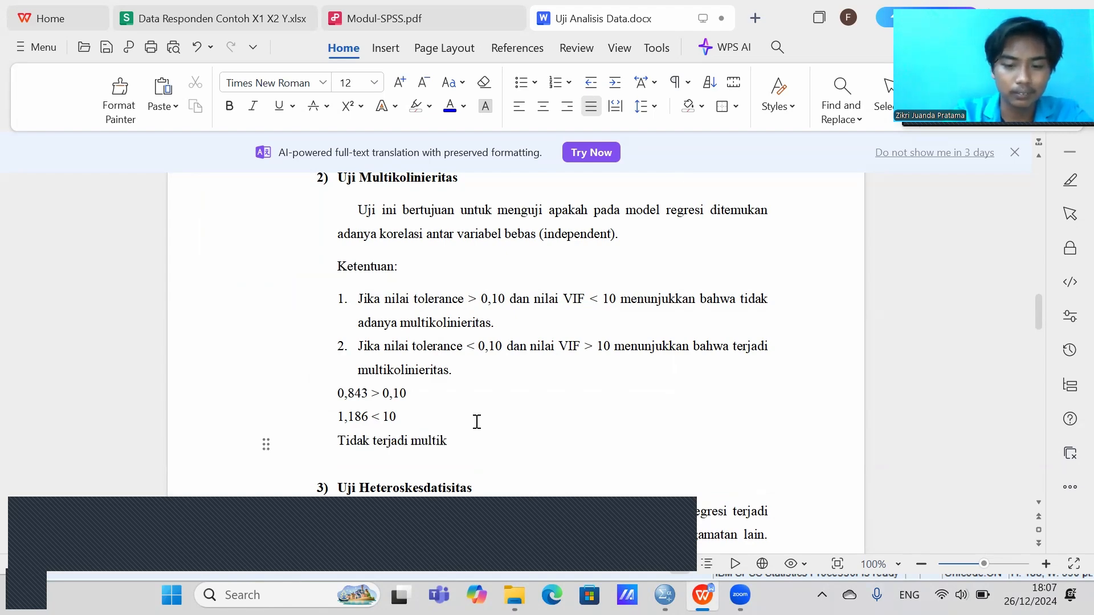
{"action": "type", "text": "olinieritas"}
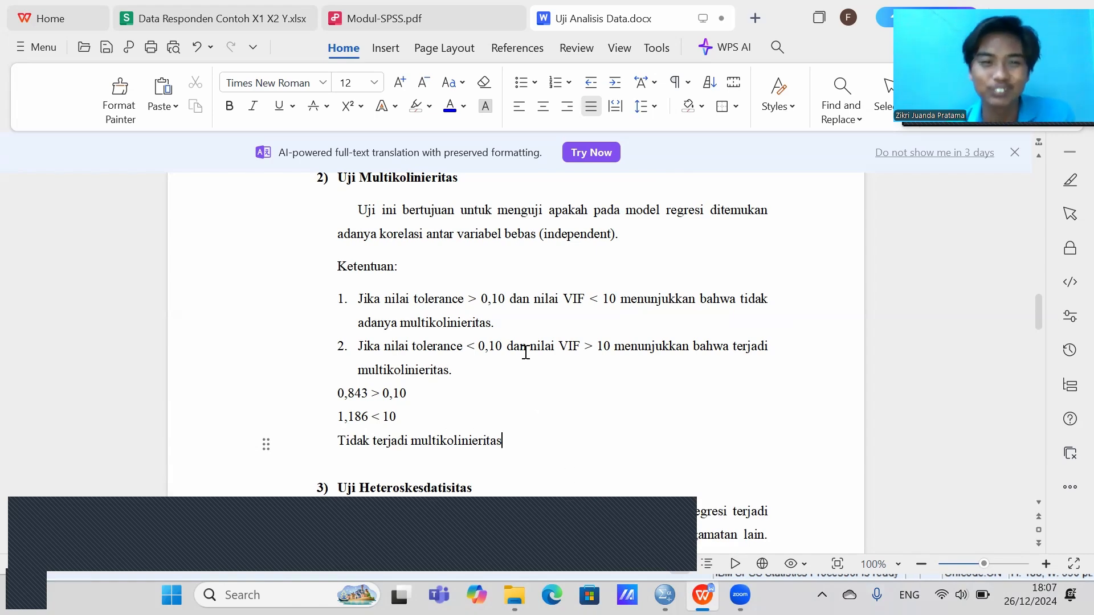
Step: Read the Uji Heteroskesdatisitas criteria, and copy the regression scatterplot for KINERJA from the SPSS output viewer
{"action": "scroll", "coordinate": [533, 367], "scroll_direction": "down", "scroll_amount": 5}
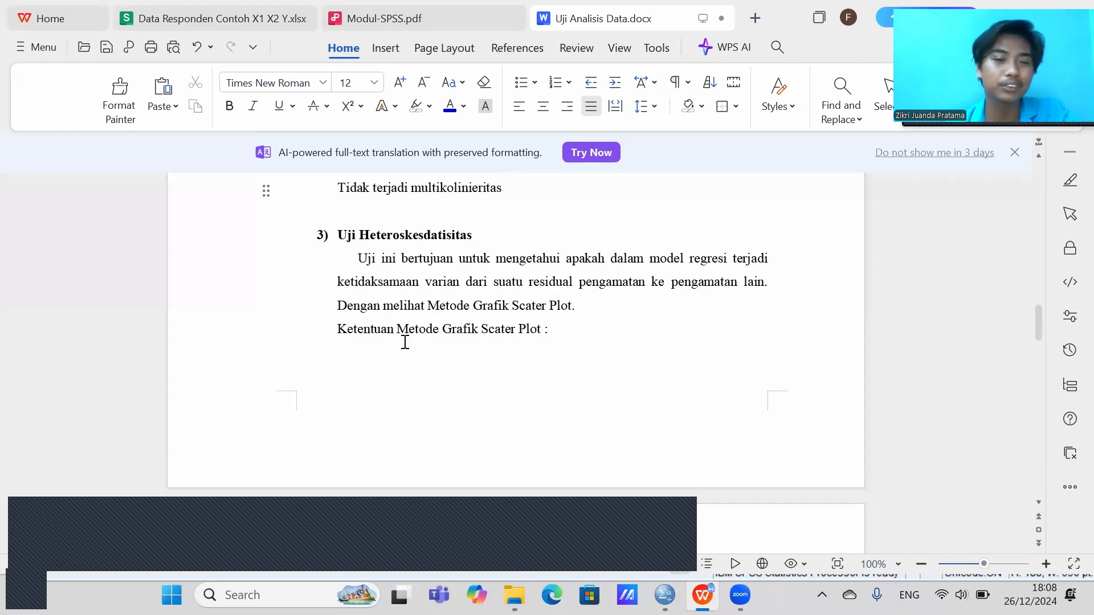
{"action": "scroll", "coordinate": [404, 337], "scroll_direction": "down", "scroll_amount": 5}
{"action": "scroll", "coordinate": [407, 320], "scroll_direction": "down", "scroll_amount": 2}
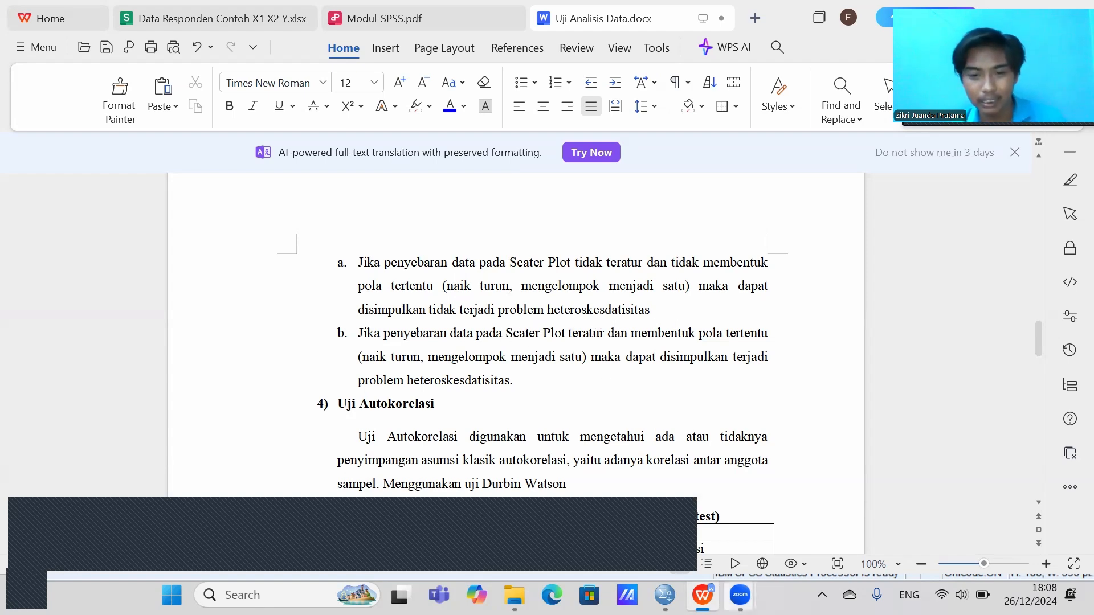
{"action": "scroll", "coordinate": [464, 306], "scroll_direction": "up", "scroll_amount": 1}
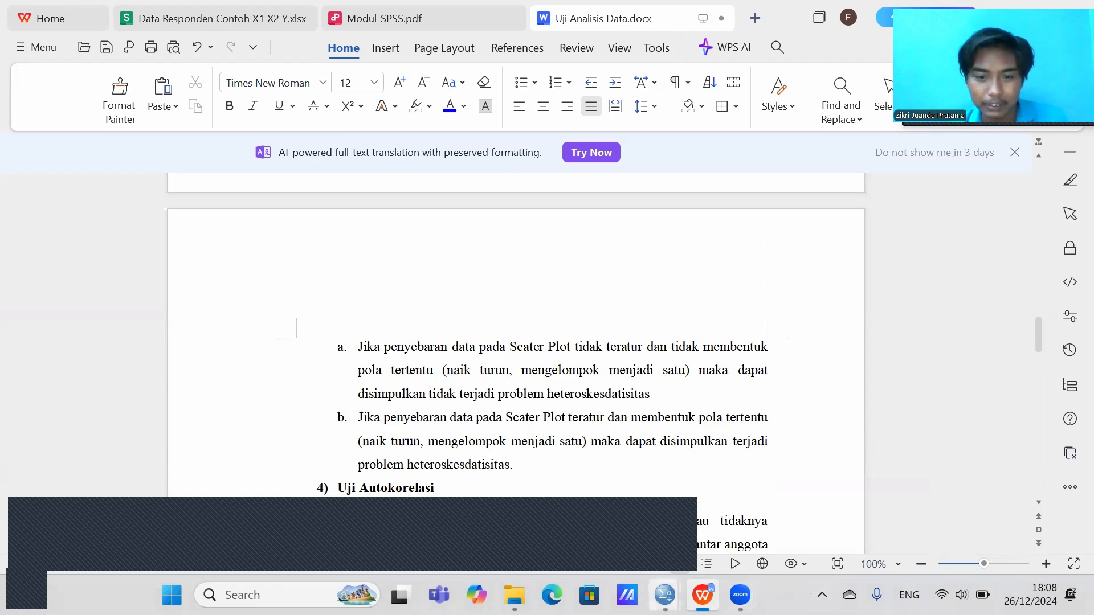
{"action": "mouse_move", "coordinate": [664, 595]}
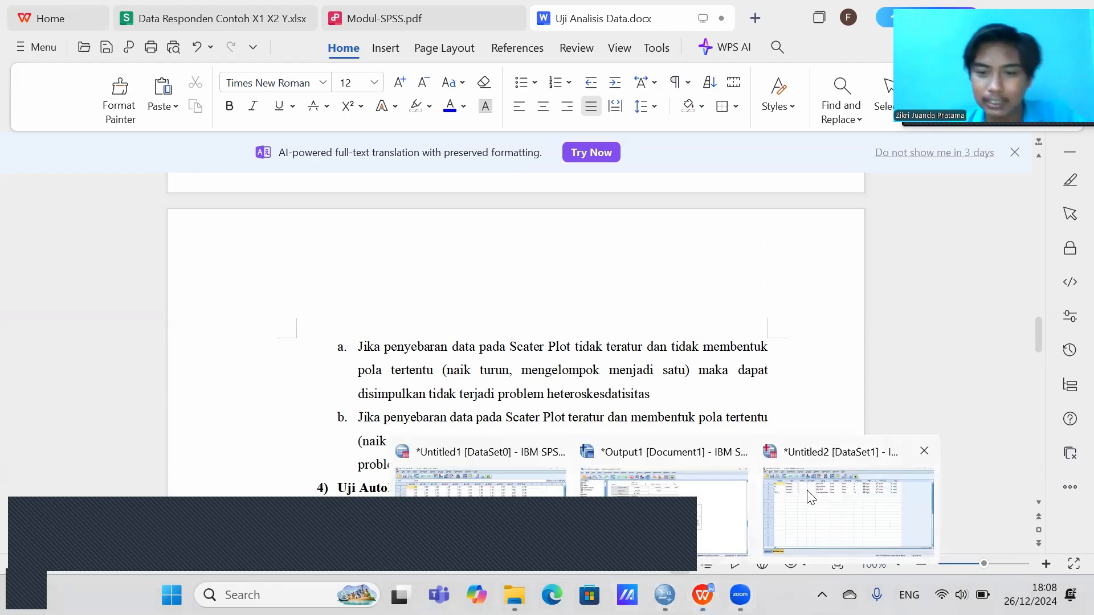
{"action": "left_click", "coordinate": [688, 486]}
{"action": "scroll", "coordinate": [483, 159], "scroll_direction": "down", "scroll_amount": 15}
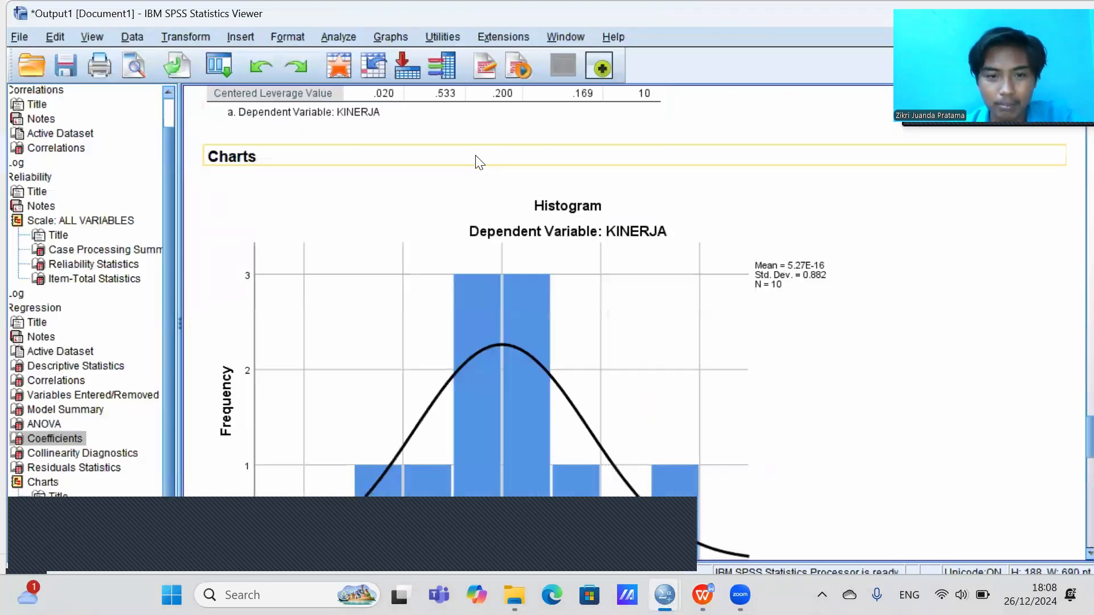
{"action": "scroll", "coordinate": [484, 158], "scroll_direction": "down", "scroll_amount": 5}
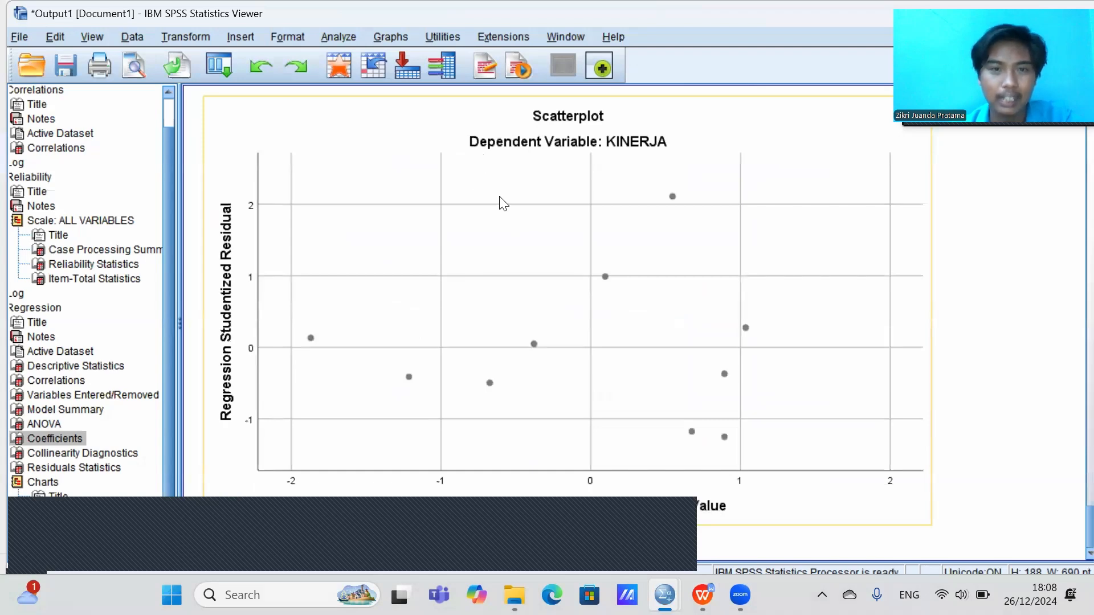
{"action": "left_click", "coordinate": [530, 305]}
{"action": "right_click", "coordinate": [508, 235]}
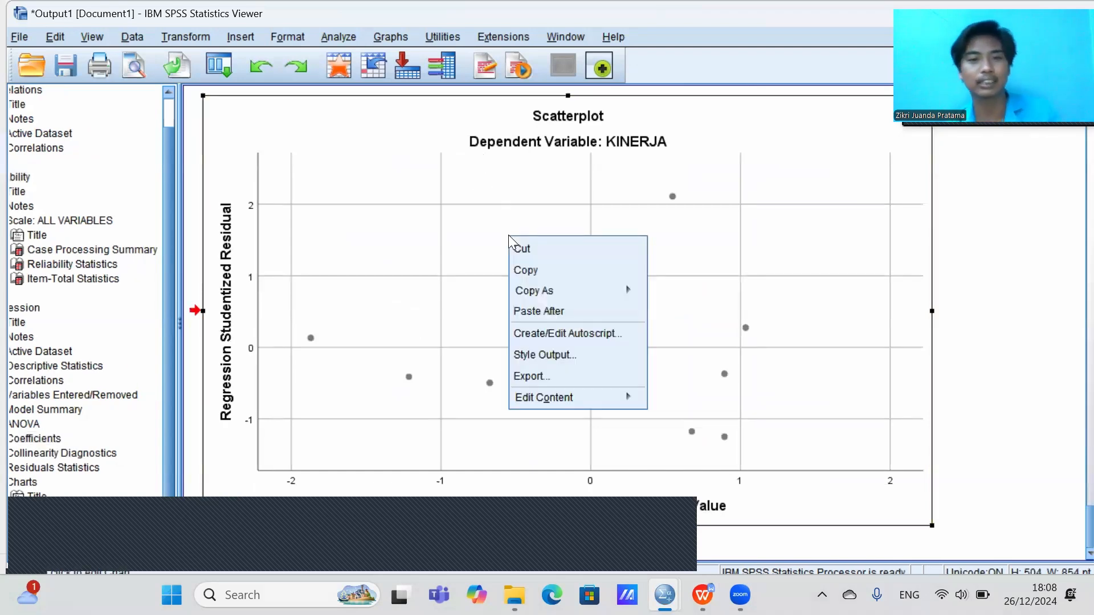
{"action": "left_click", "coordinate": [532, 271]}
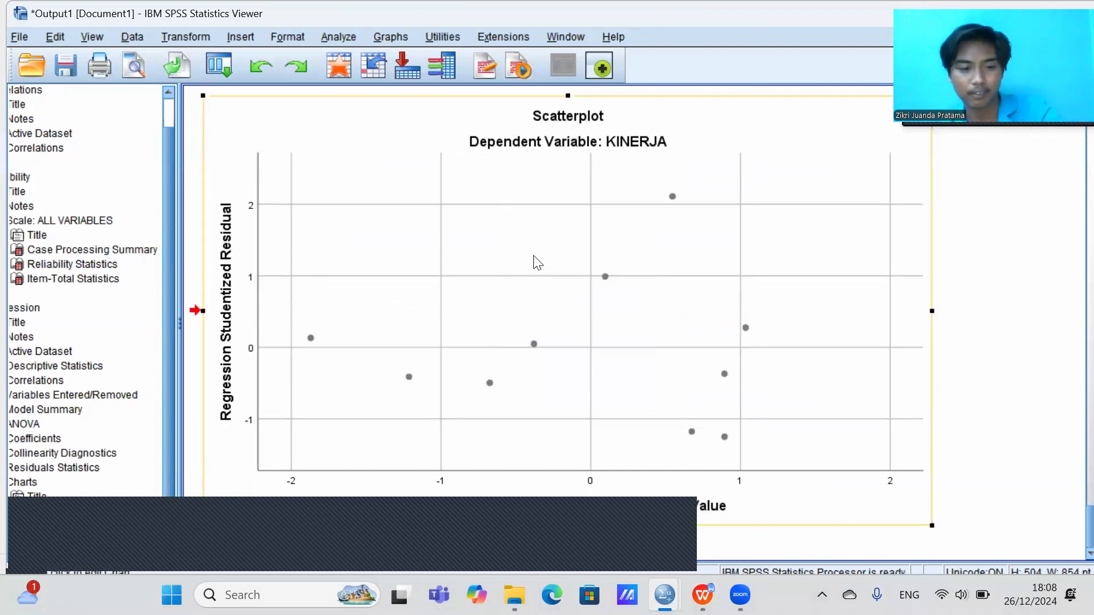
Step: Return to Uji Analisis Data.docx in WPS Office and paste the scatterplot below criterion b of the heteroskedasticity test
{"action": "key", "text": "alt+Tab"}
{"action": "left_click", "coordinate": [526, 465]}
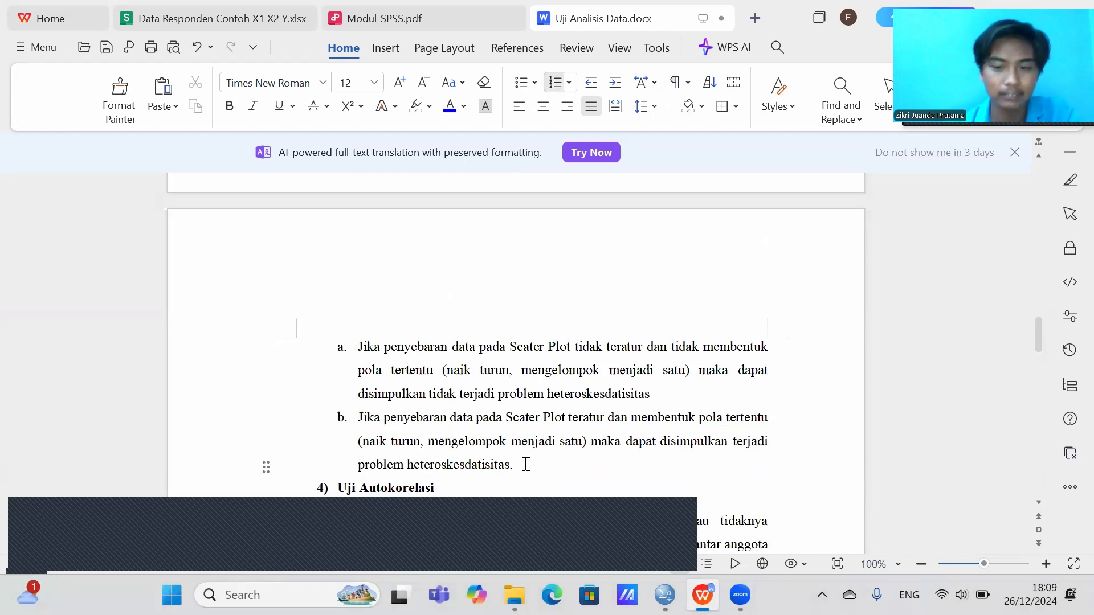
{"action": "key", "text": "Return"}
{"action": "key", "text": "BackSpace"}
{"action": "key", "text": "ctrl+v"}
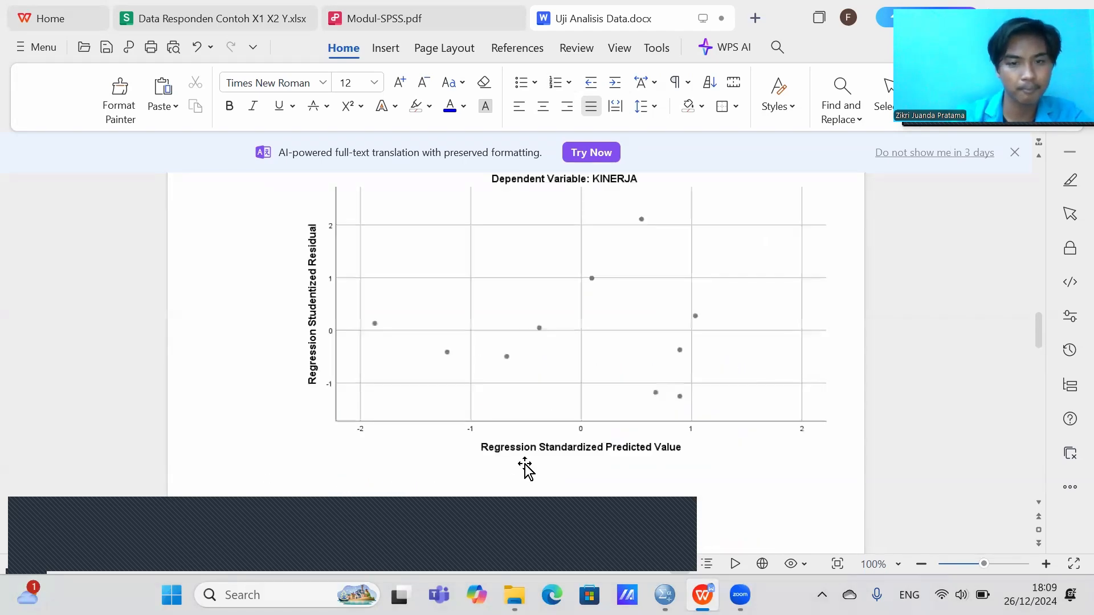
Step: Examine how the points spread in the pasted scatterplot, including its enlarged preview, and compare them with criteria a and b
{"action": "scroll", "coordinate": [506, 497], "scroll_direction": "up", "scroll_amount": 3}
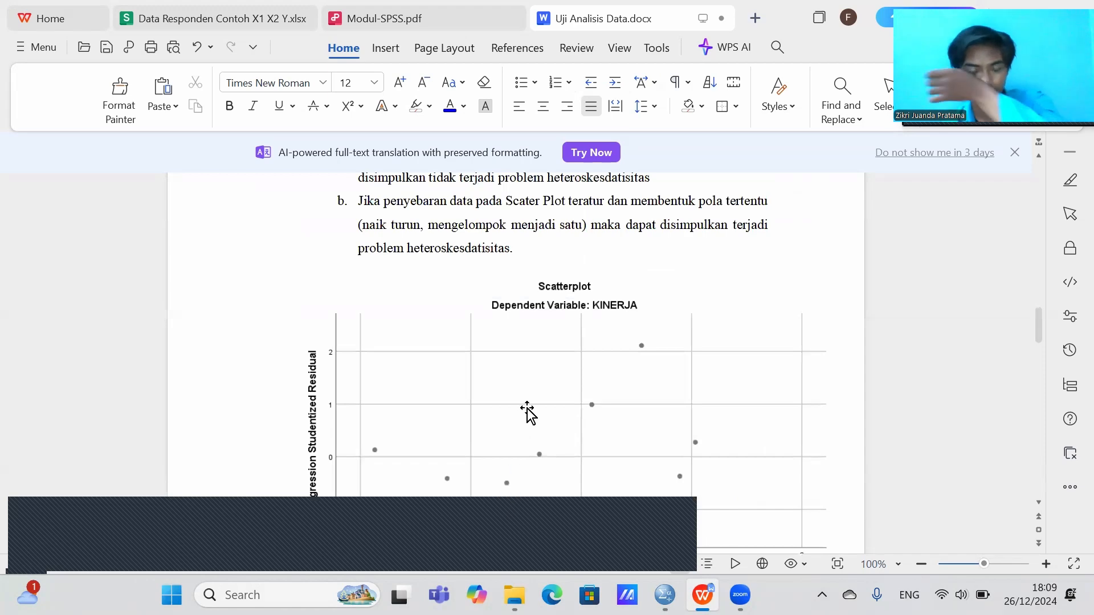
{"action": "scroll", "coordinate": [547, 393], "scroll_direction": "down", "scroll_amount": 1}
{"action": "scroll", "coordinate": [562, 370], "scroll_direction": "up", "scroll_amount": 3}
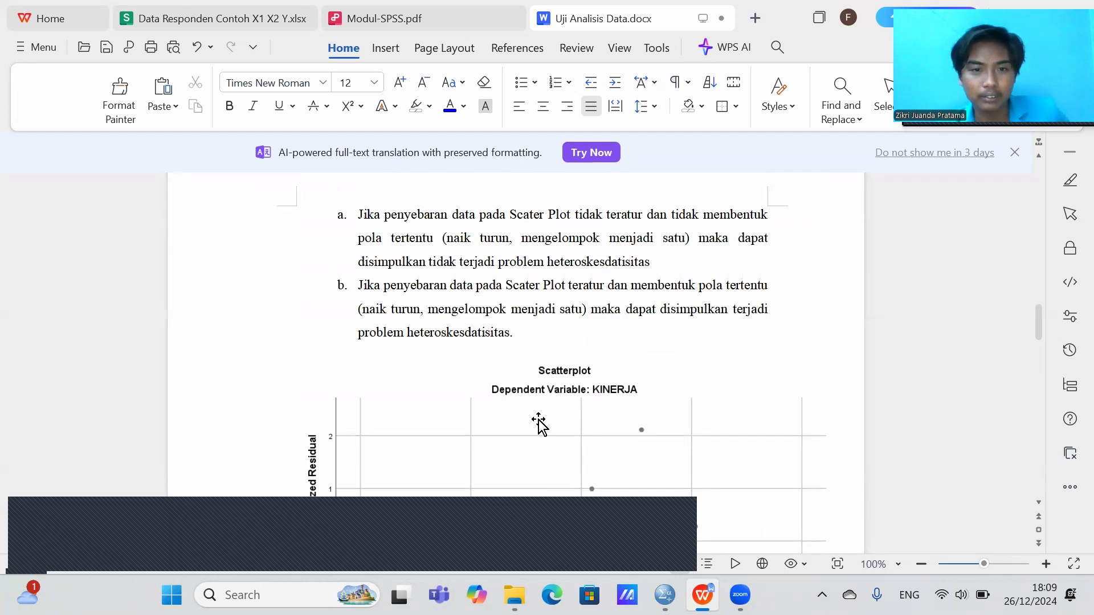
{"action": "scroll", "coordinate": [505, 435], "scroll_direction": "down", "scroll_amount": 3}
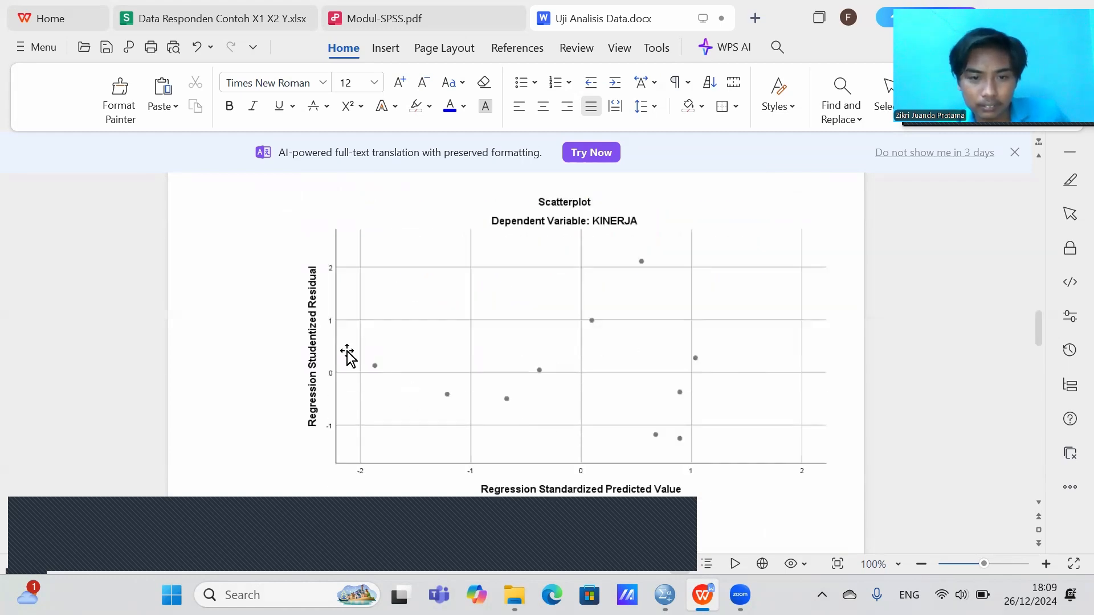
{"action": "left_click", "coordinate": [375, 382]}
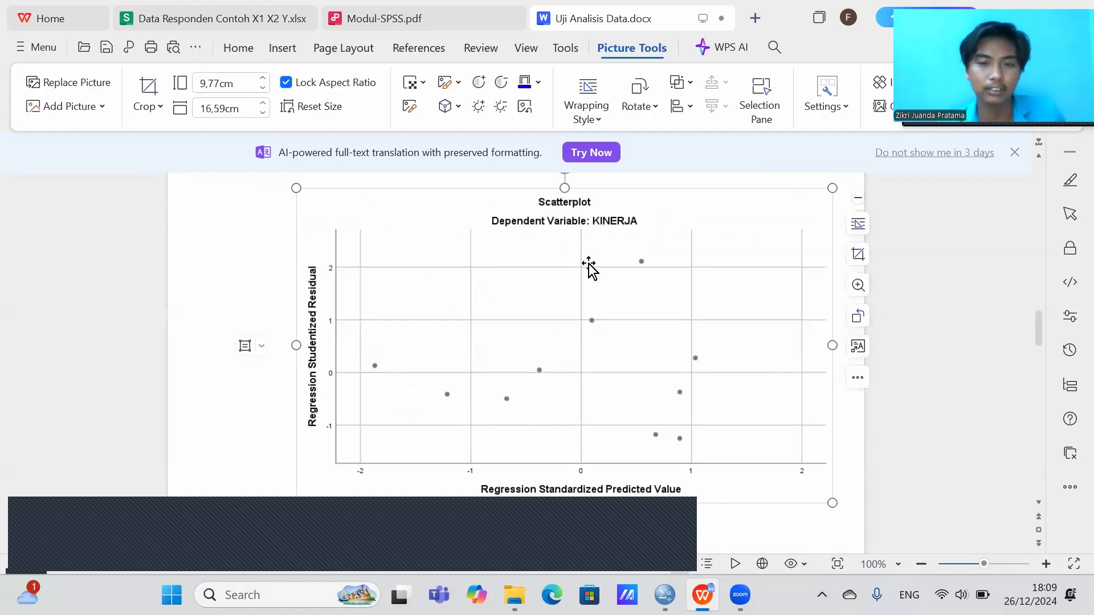
{"action": "scroll", "coordinate": [721, 384], "scroll_direction": "up", "scroll_amount": 1}
{"action": "scroll", "coordinate": [720, 383], "scroll_direction": "down", "scroll_amount": 2}
{"action": "scroll", "coordinate": [719, 384], "scroll_direction": "up", "scroll_amount": 1}
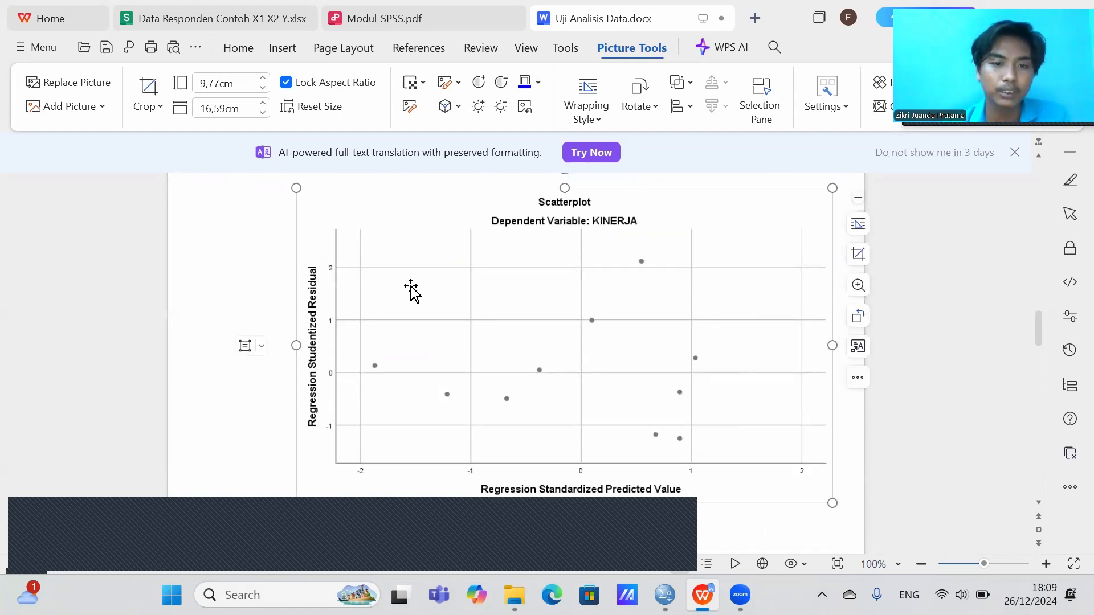
{"action": "double_click", "coordinate": [426, 295]}
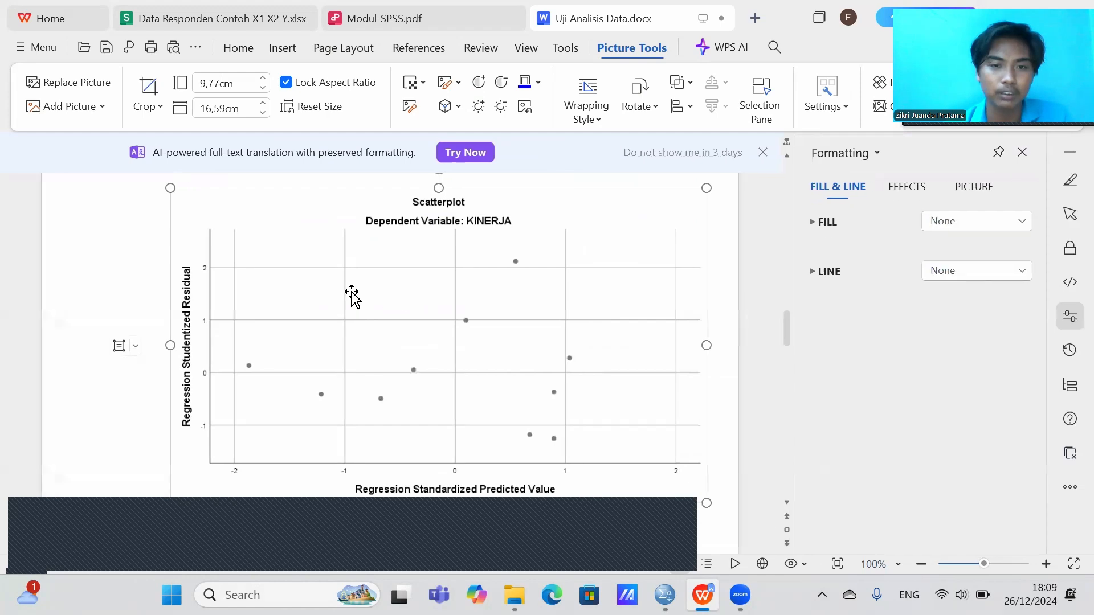
{"action": "double_click", "coordinate": [595, 283]}
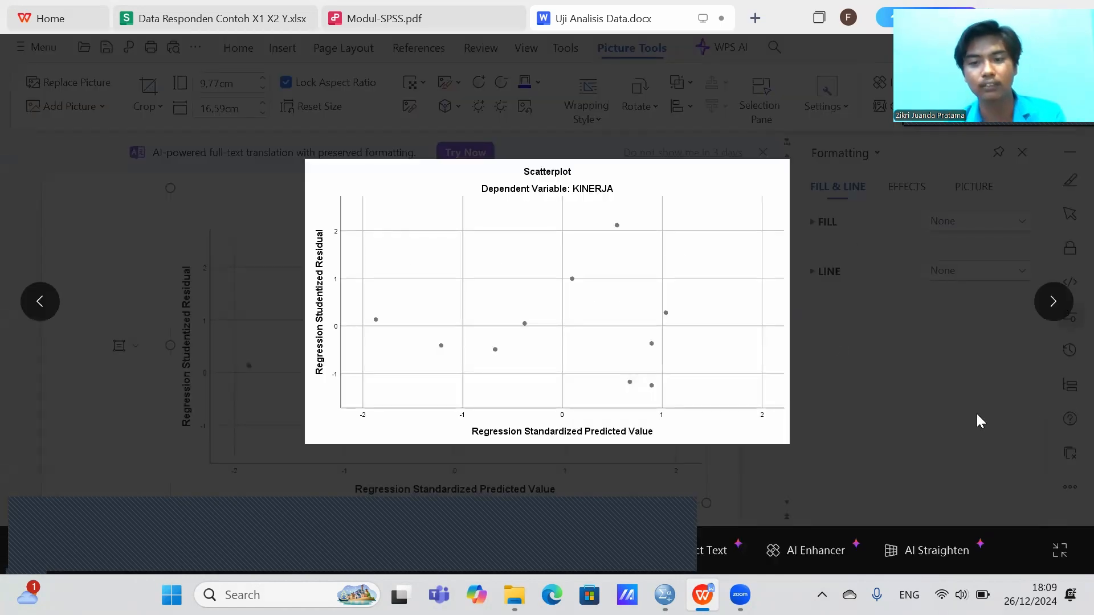
{"action": "left_click", "coordinate": [1034, 418]}
{"action": "scroll", "coordinate": [647, 396], "scroll_direction": "up", "scroll_amount": 3}
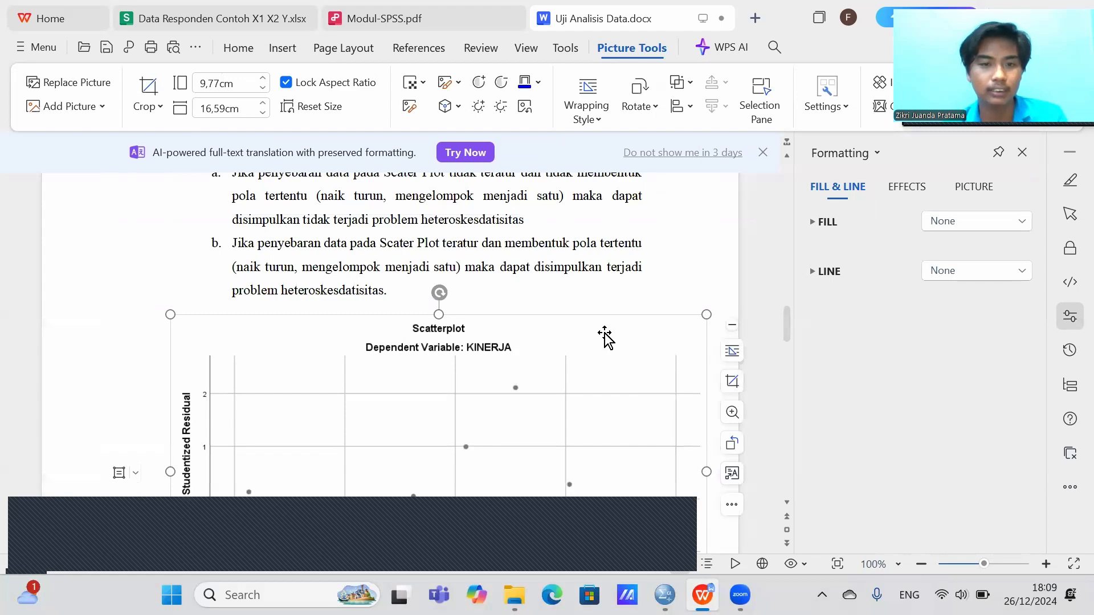
{"action": "scroll", "coordinate": [388, 291], "scroll_direction": "up", "scroll_amount": 1}
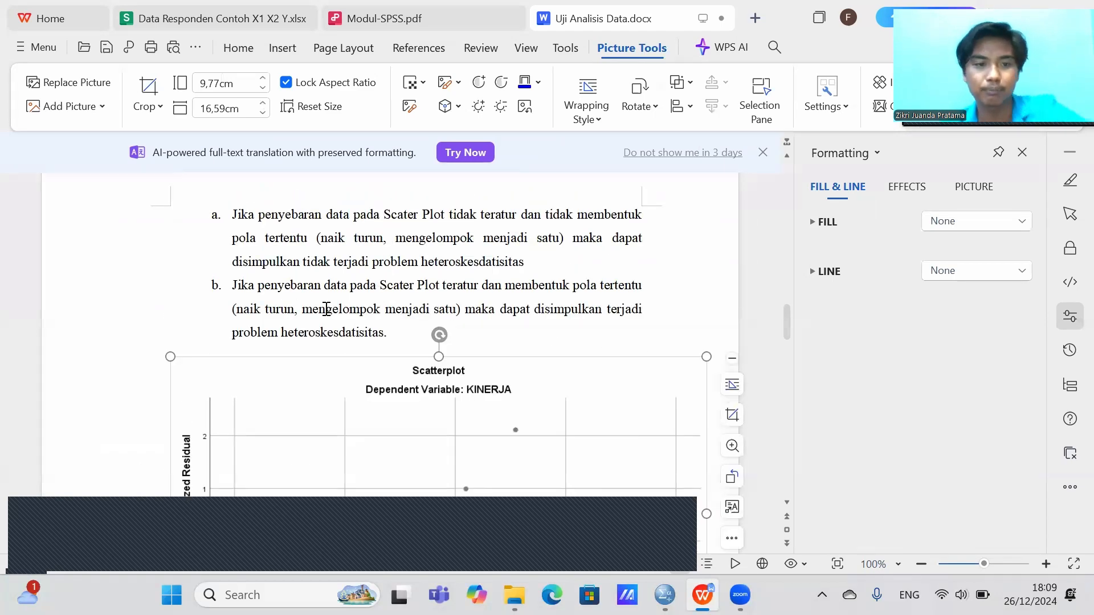
{"action": "scroll", "coordinate": [321, 307], "scroll_direction": "down", "scroll_amount": 3}
{"action": "scroll", "coordinate": [320, 306], "scroll_direction": "up", "scroll_amount": 2}
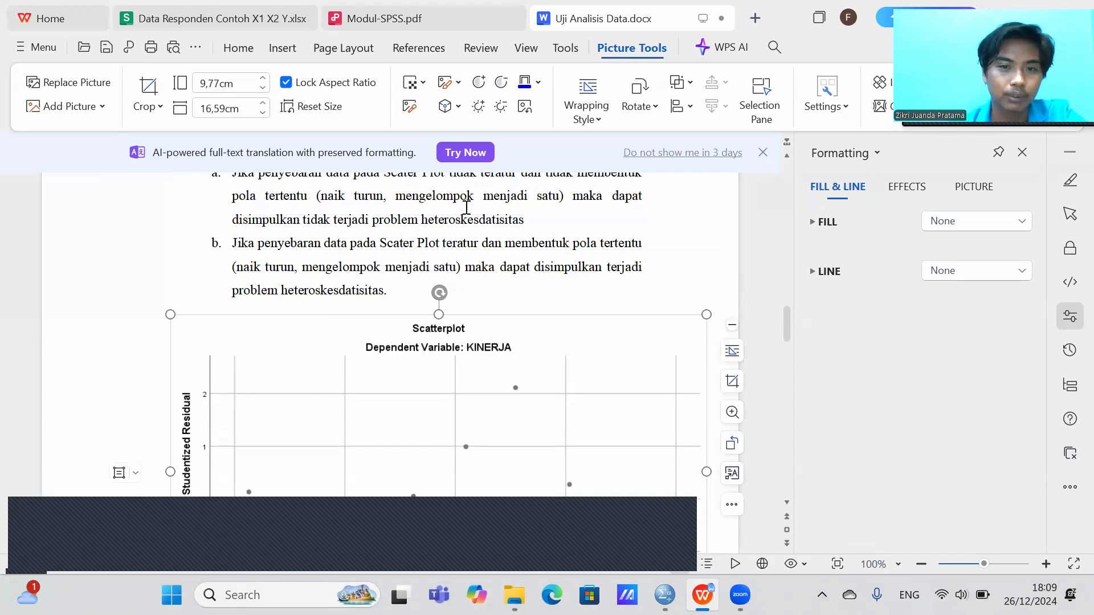
{"action": "scroll", "coordinate": [251, 210], "scroll_direction": "up", "scroll_amount": 1}
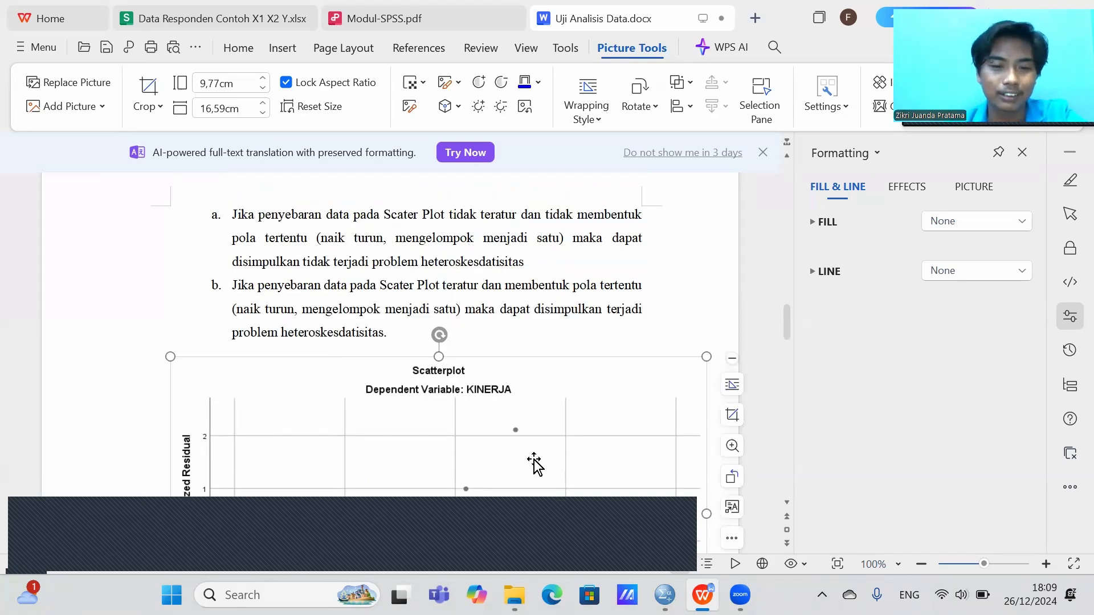
Step: Write the conclusion "Maka dari grafik sacterplot tidak adanya heteroskesdatisitas" below the scatterplot
{"action": "scroll", "coordinate": [488, 431], "scroll_direction": "down", "scroll_amount": 4}
{"action": "scroll", "coordinate": [488, 430], "scroll_direction": "down", "scroll_amount": 2}
{"action": "left_click", "coordinate": [372, 420]}
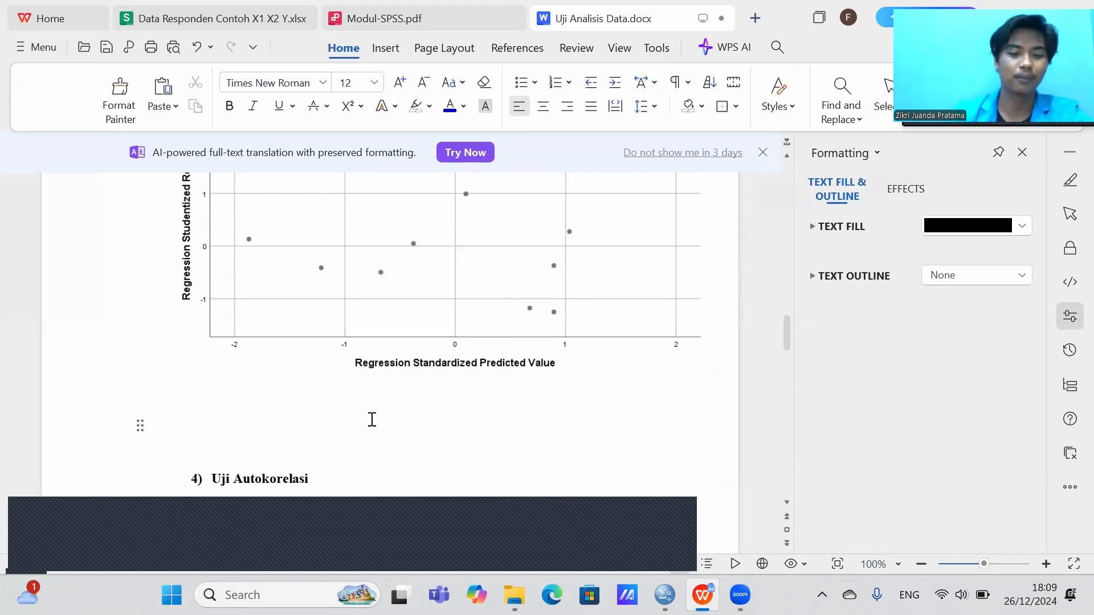
{"action": "type", "text": "maka da"}
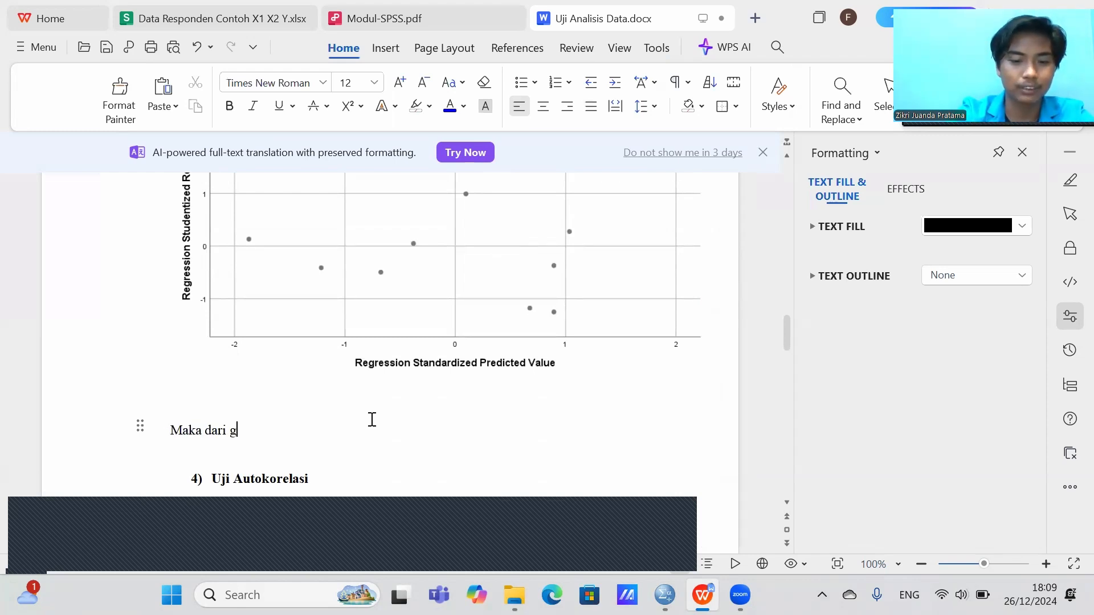
{"action": "type", "text": "ri grafik sactee"}
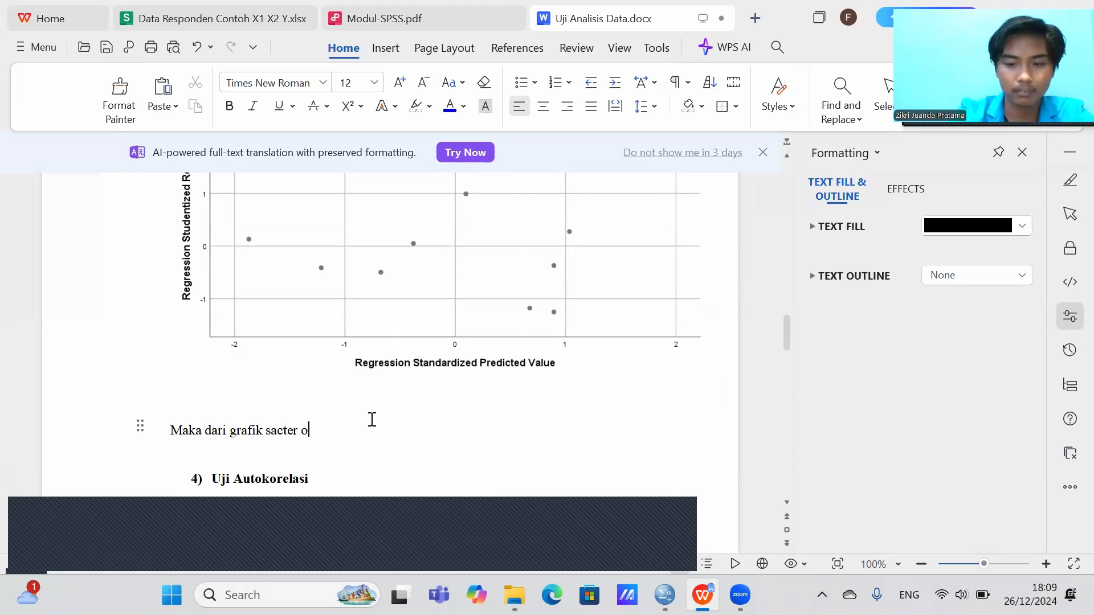
{"action": "type", "text": "plot tidak adanya "}
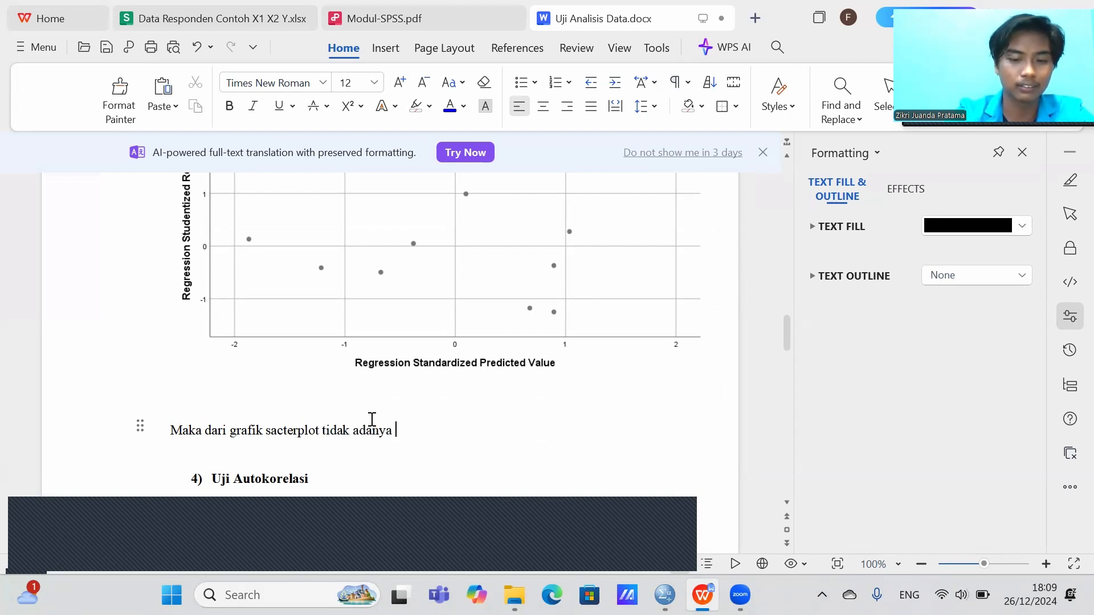
{"action": "type", "text": "heteroskesdatisitas"}
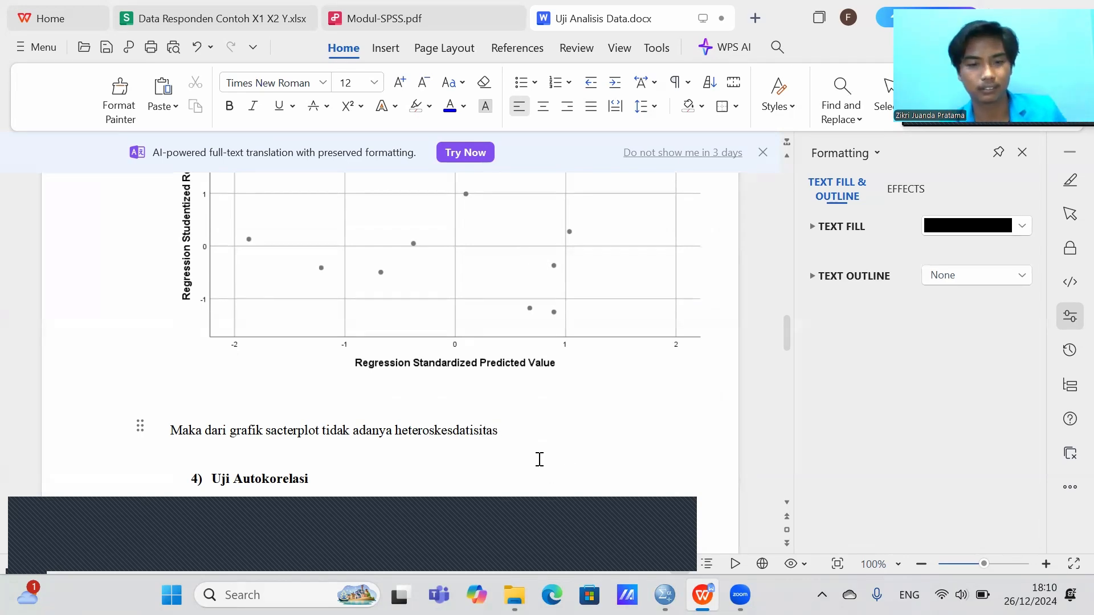
Step: Review the heteroskedasticity criteria against the written conclusion and read the introduction of the Uji Autokorelasi section
{"action": "scroll", "coordinate": [464, 385], "scroll_direction": "up", "scroll_amount": 8}
{"action": "scroll", "coordinate": [460, 387], "scroll_direction": "up", "scroll_amount": 6}
{"action": "scroll", "coordinate": [457, 373], "scroll_direction": "down", "scroll_amount": 6}
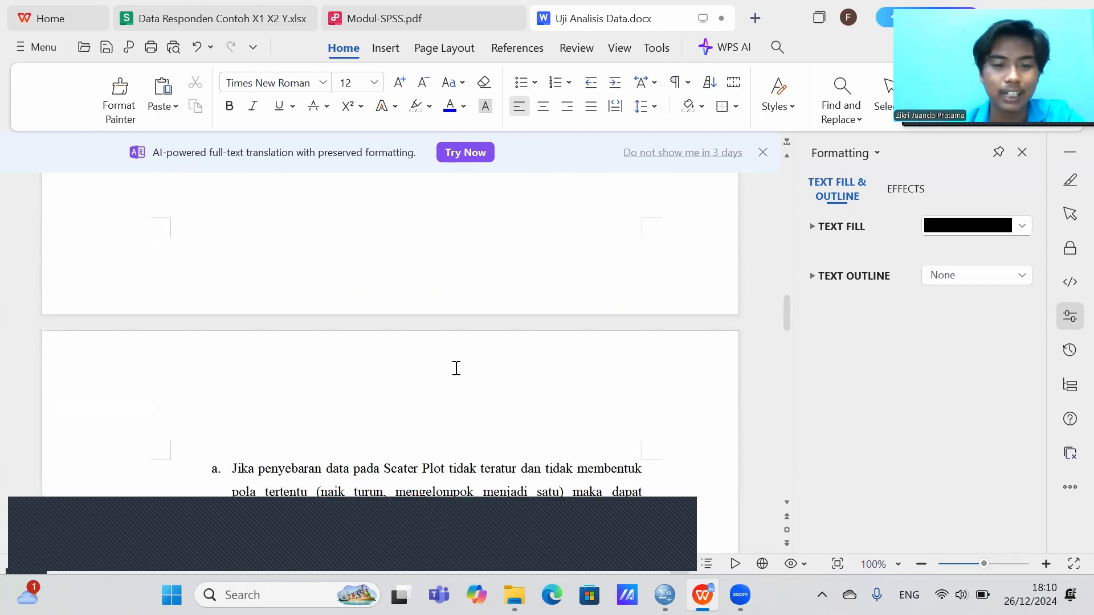
{"action": "scroll", "coordinate": [456, 387], "scroll_direction": "up", "scroll_amount": 1}
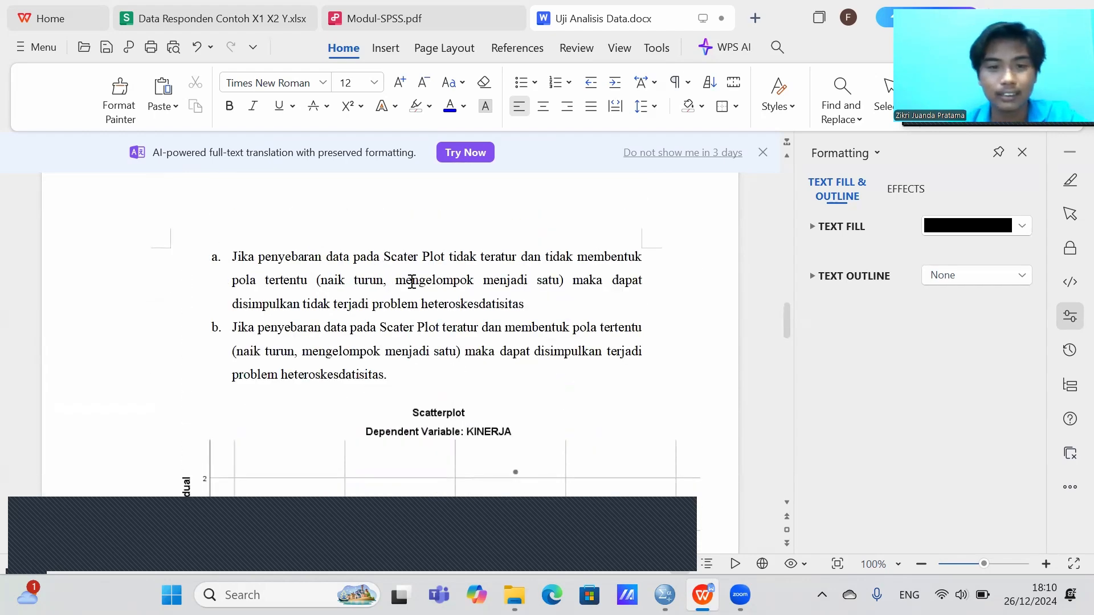
{"action": "scroll", "coordinate": [502, 312], "scroll_direction": "down", "scroll_amount": 13}
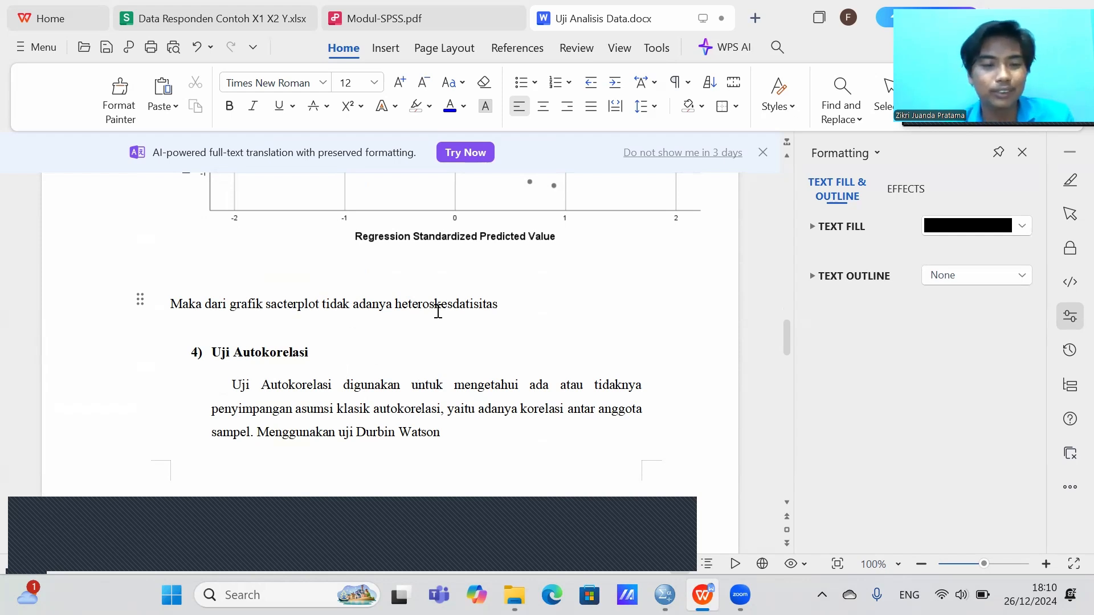
{"action": "scroll", "coordinate": [453, 327], "scroll_direction": "down", "scroll_amount": 1}
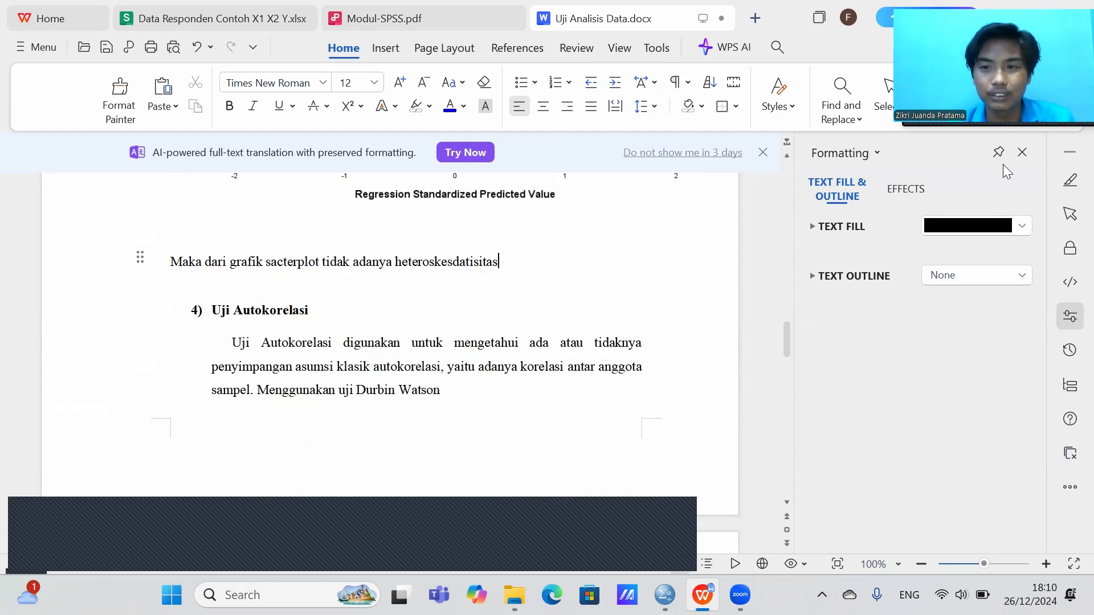
Step: Close the formatting pane and read the Durbin Watson guideline table of the Uji Autokorelasi section
{"action": "left_click", "coordinate": [1021, 152]}
{"action": "scroll", "coordinate": [615, 376], "scroll_direction": "down", "scroll_amount": 4}
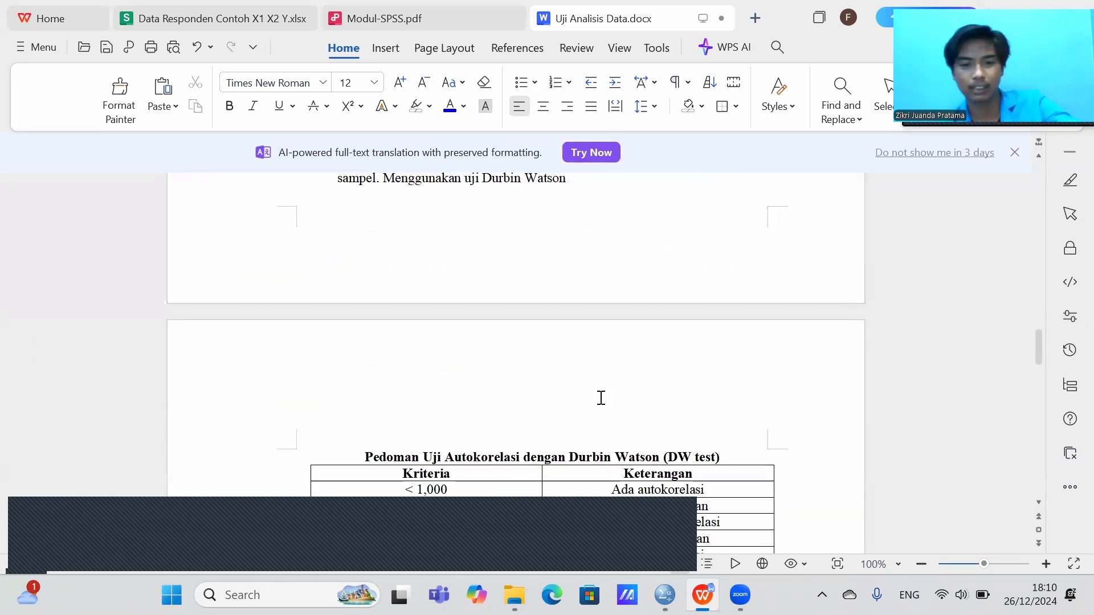
{"action": "scroll", "coordinate": [538, 336], "scroll_direction": "down", "scroll_amount": 2}
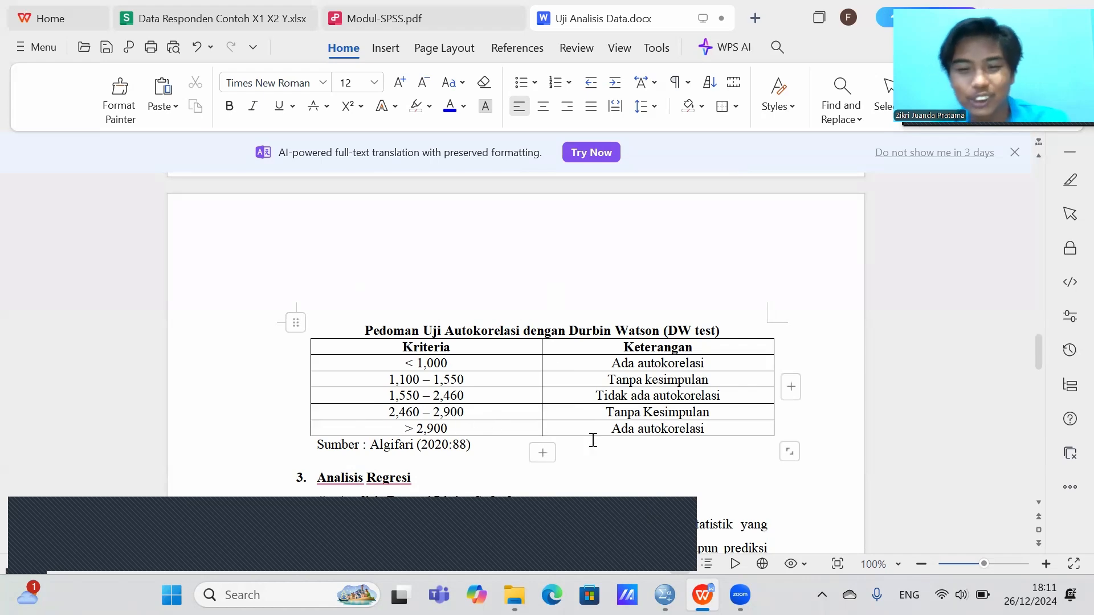
{"action": "left_click", "coordinate": [597, 486]}
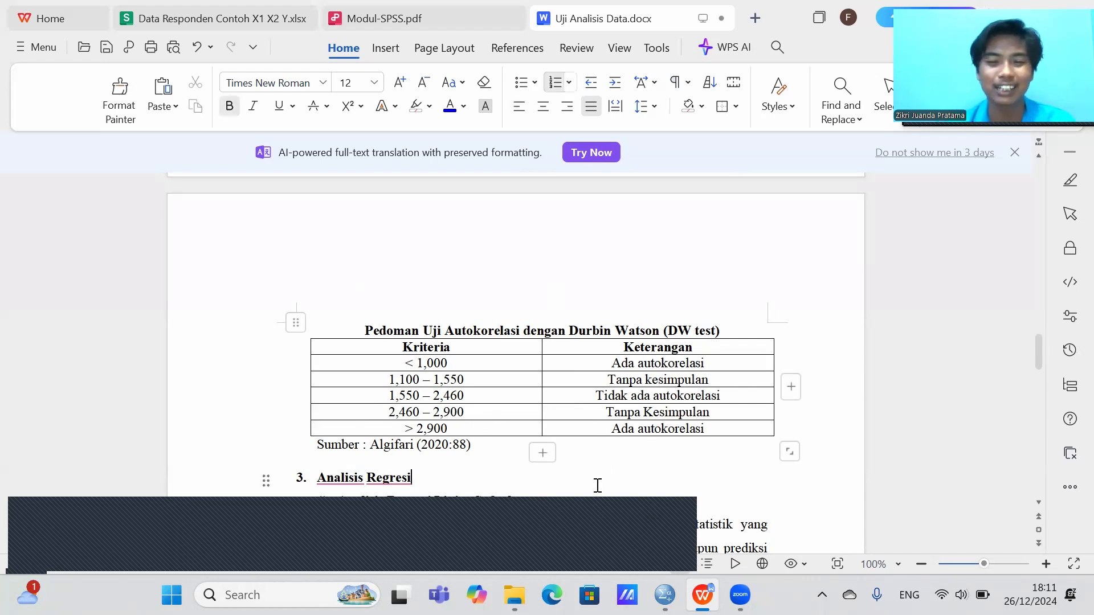
{"action": "left_click", "coordinate": [827, 436]}
{"action": "key", "text": "Return"}
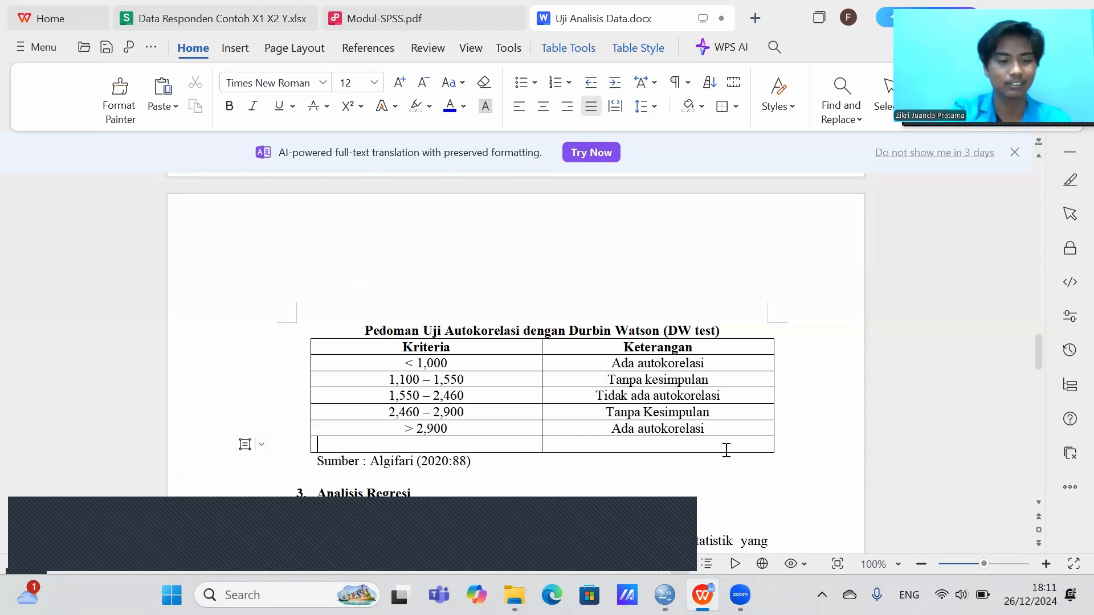
{"action": "key", "text": "ctrl+z"}
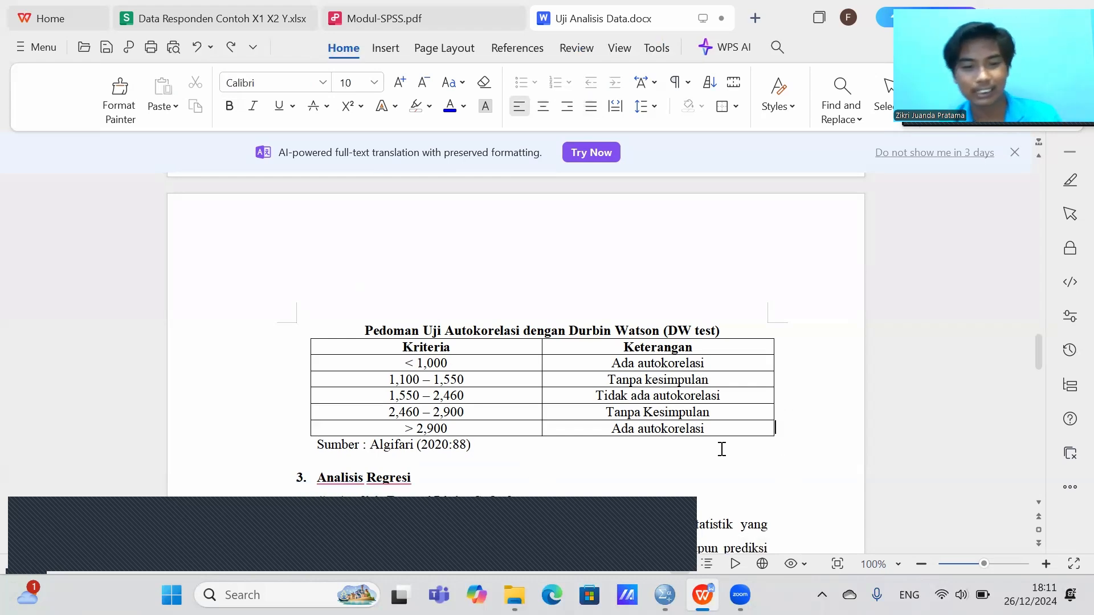
Step: Insert an unnumbered blank line between the guideline table's source note and the heading "Analisis Regresi"
{"action": "left_click", "coordinate": [313, 460]}
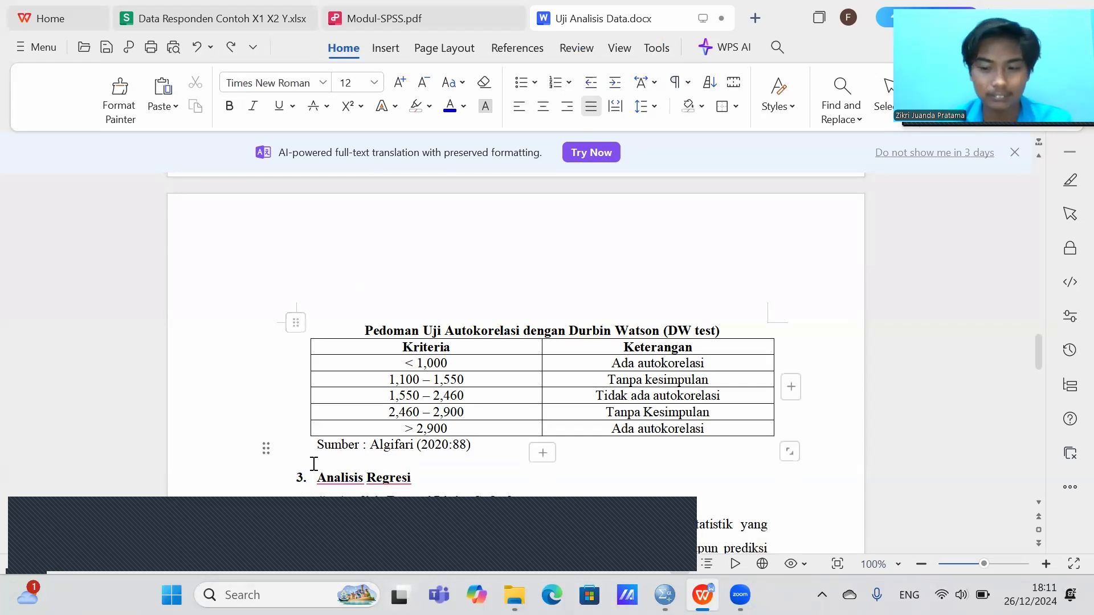
{"action": "key", "text": "Down"}
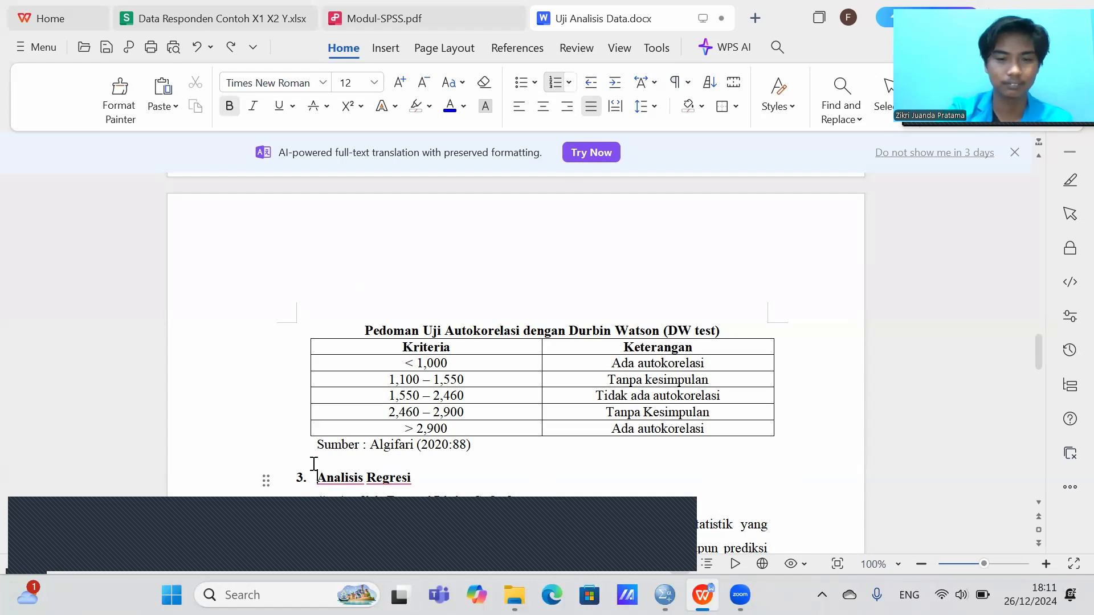
{"action": "key", "text": "Return"}
{"action": "key", "text": "BackSpace"}
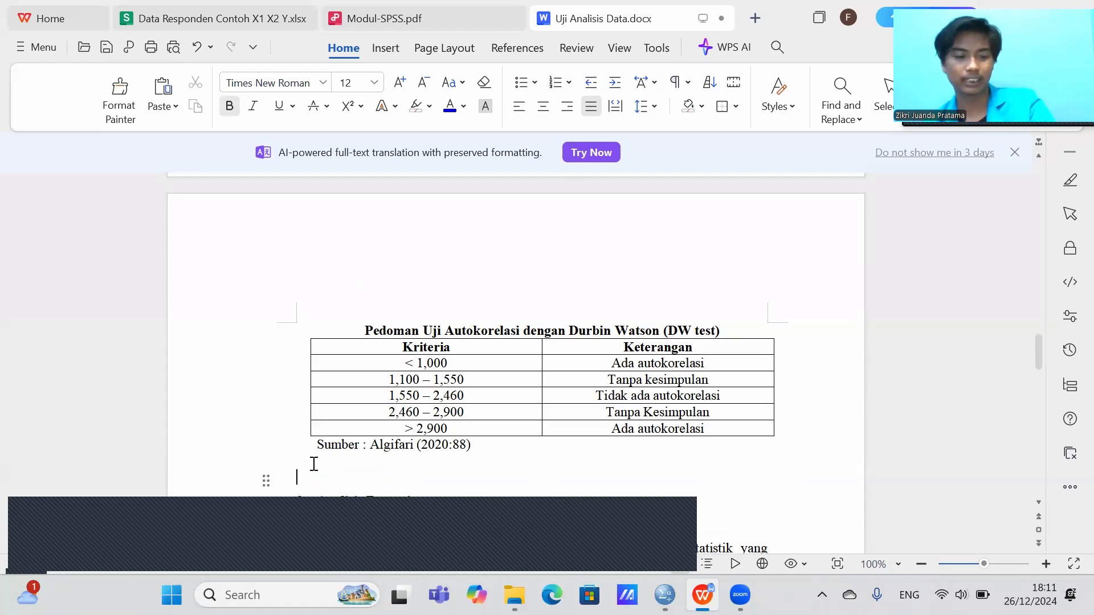
Step: Switch to the IBM SPSS Statistics Viewer and copy the regression's Model Summary table containing the Durbin-Watson value
{"action": "key", "text": "alt+Tab"}
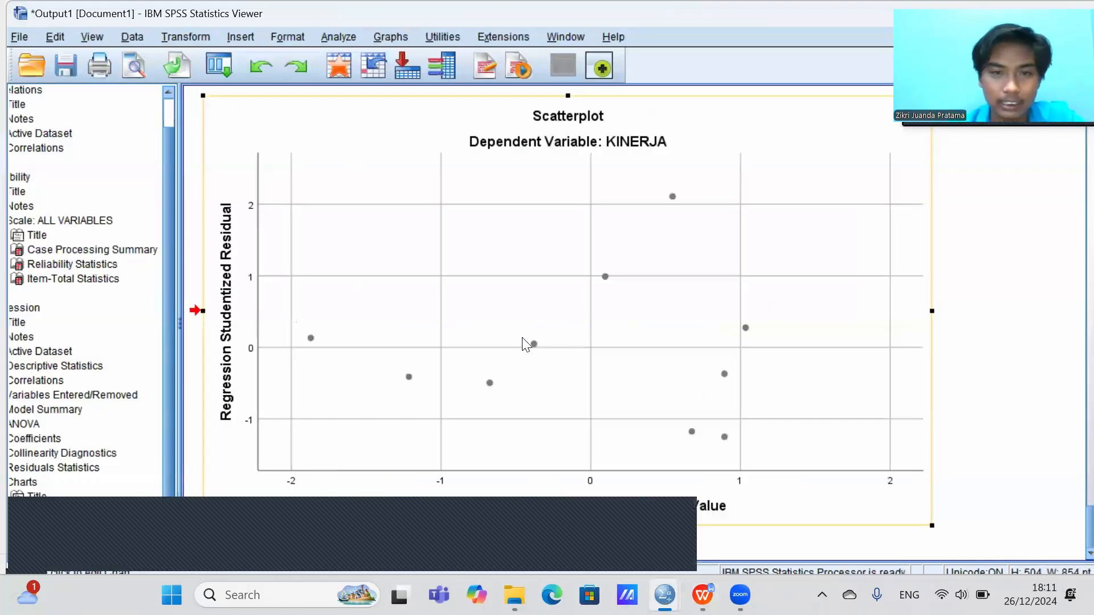
{"action": "scroll", "coordinate": [523, 339], "scroll_direction": "up", "scroll_amount": 15}
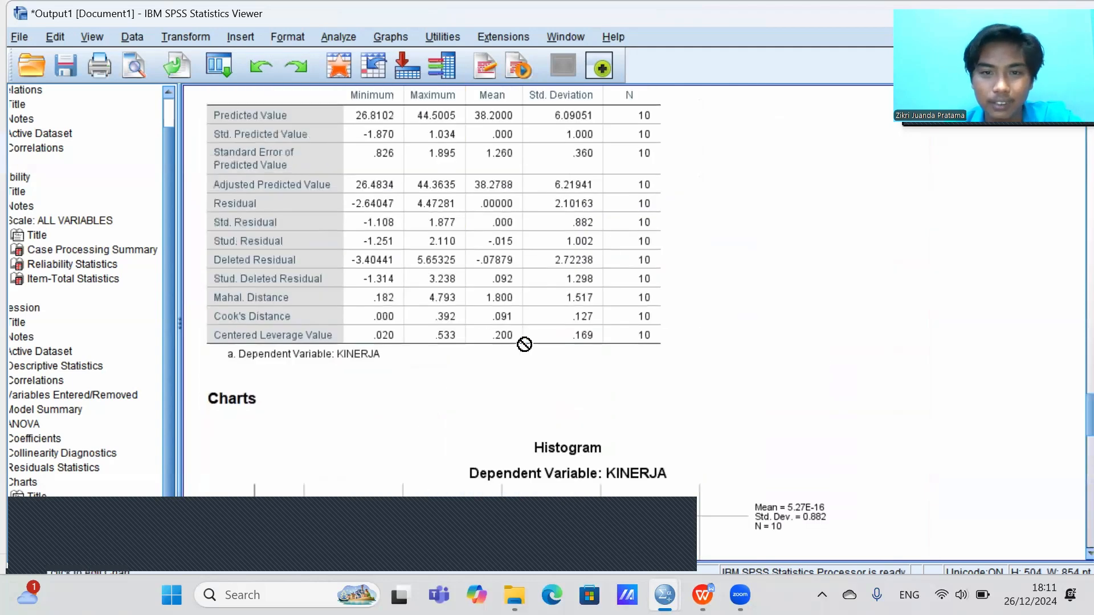
{"action": "scroll", "coordinate": [524, 345], "scroll_direction": "up", "scroll_amount": 8}
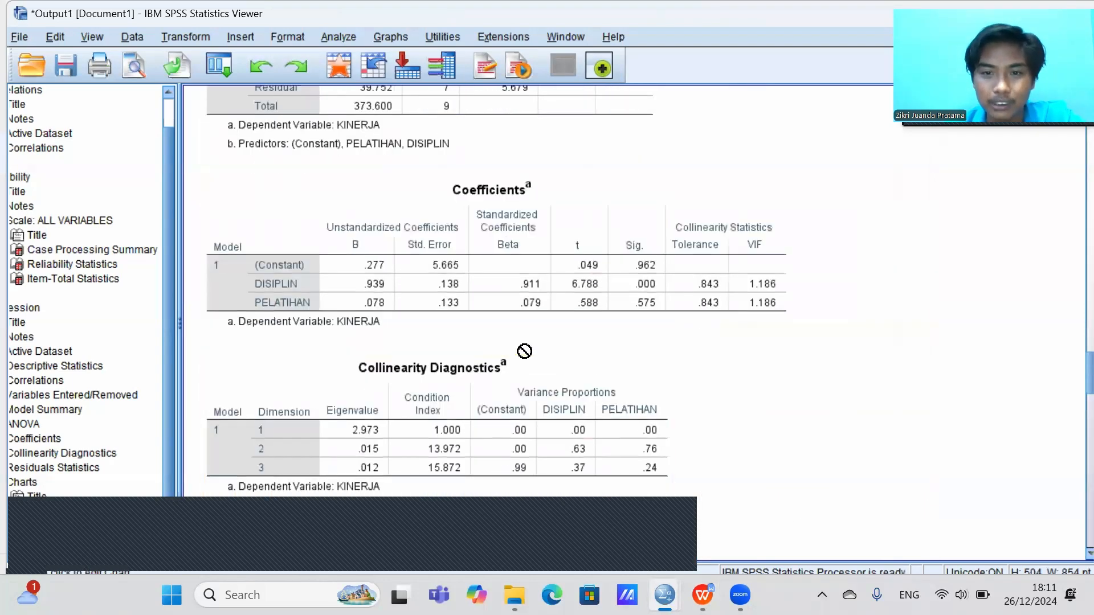
{"action": "scroll", "coordinate": [524, 351], "scroll_direction": "up", "scroll_amount": 6}
{"action": "left_click", "coordinate": [521, 349]}
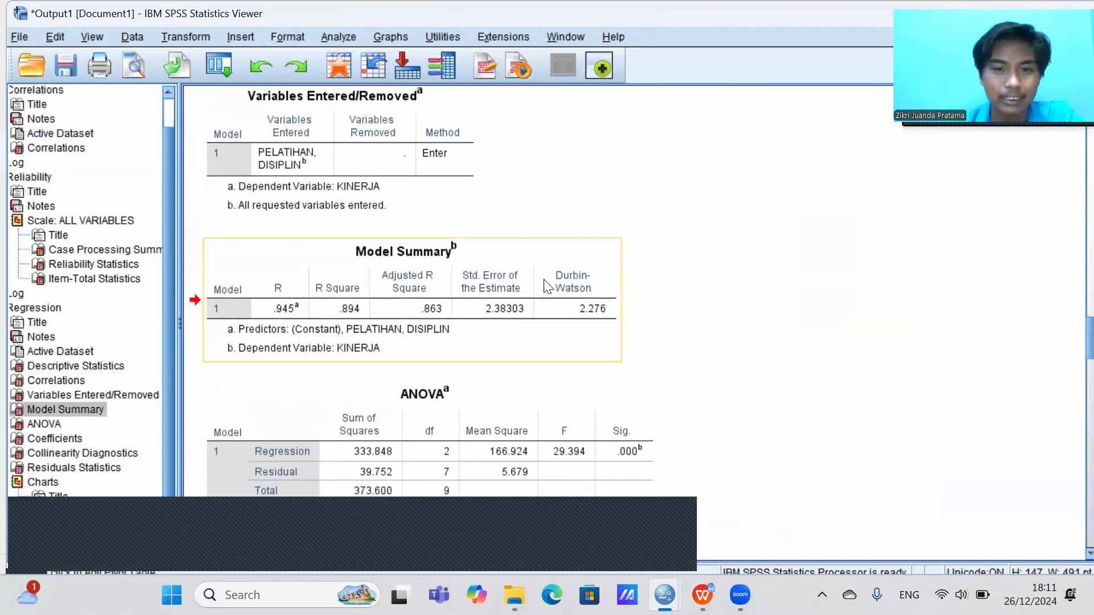
{"action": "right_click", "coordinate": [424, 259]}
{"action": "left_click", "coordinate": [469, 290]}
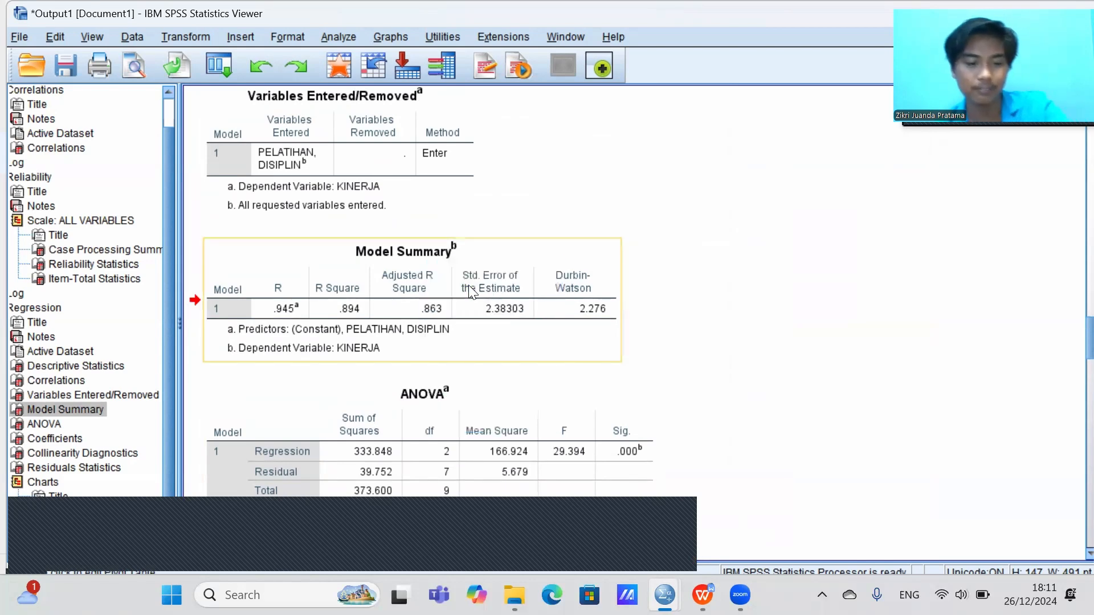
Step: Return to Uji Analisis Data.docx in WPS Office and paste the Model Summary table above the heading "Analisis Regresi"
{"action": "key", "text": "alt+Tab"}
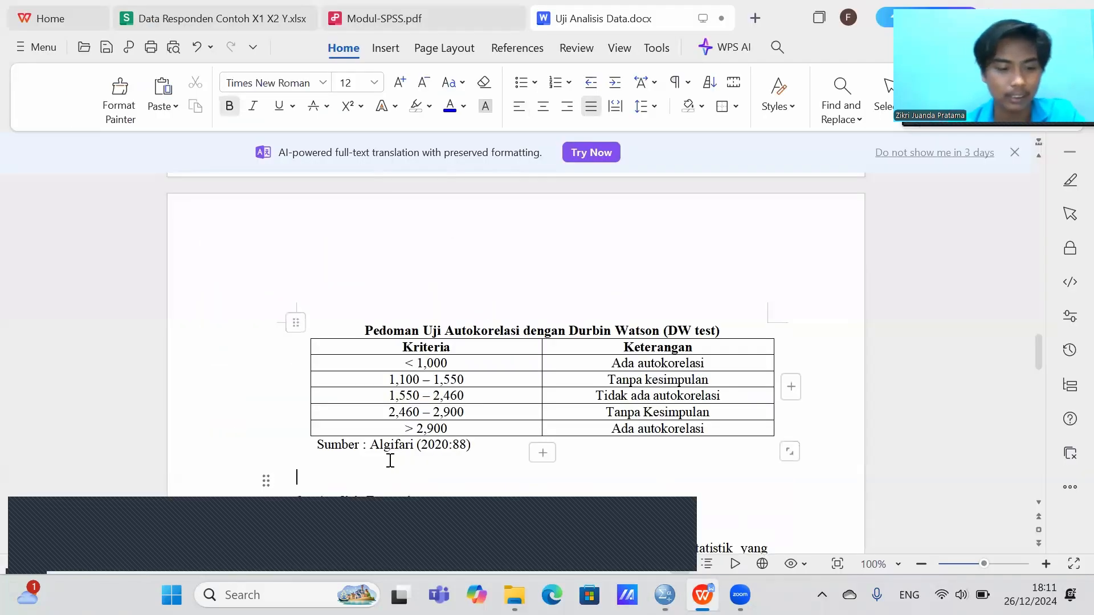
{"action": "key", "text": "ctrl+v"}
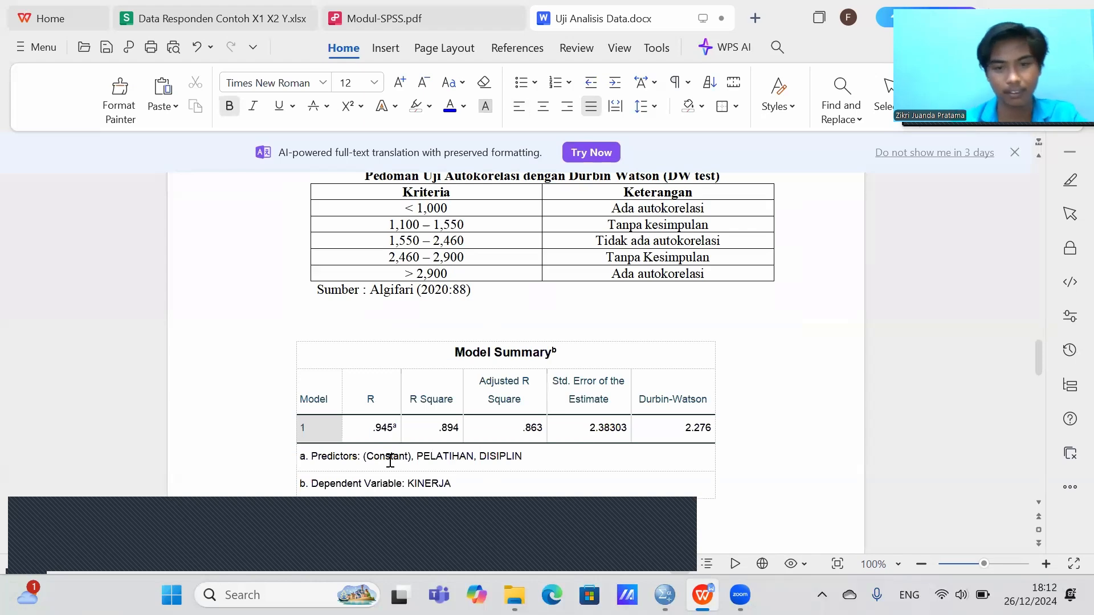
{"action": "scroll", "coordinate": [652, 382], "scroll_direction": "down", "scroll_amount": 3}
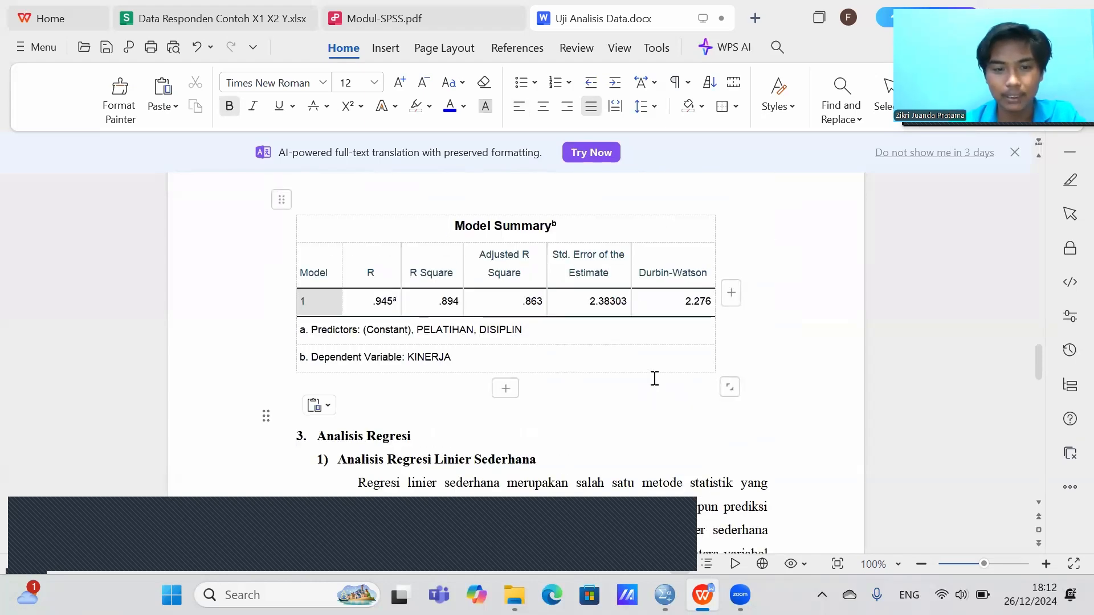
{"action": "scroll", "coordinate": [715, 288], "scroll_direction": "up", "scroll_amount": 1}
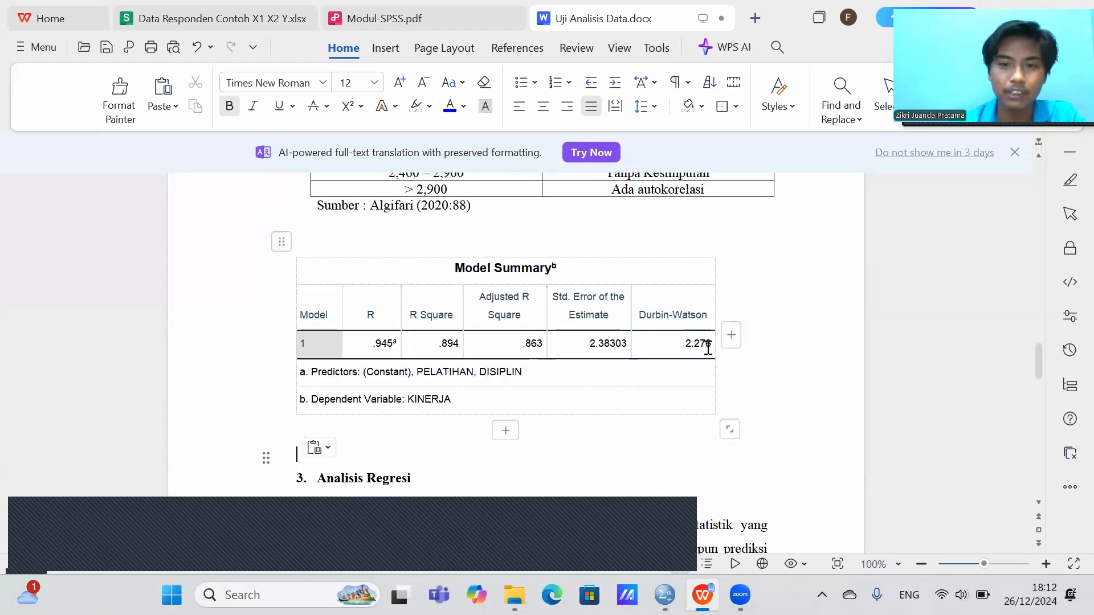
Step: Write the line "Dw = 2,276" below the pasted Model Summary table
{"action": "left_click", "coordinate": [366, 444]}
{"action": "type", "text": "d"}
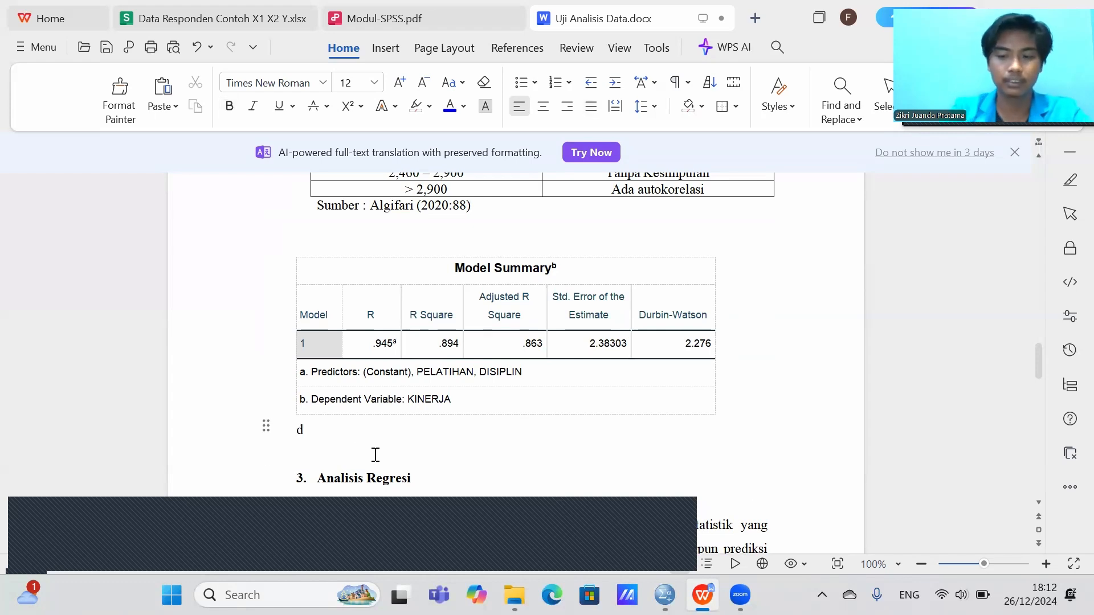
{"action": "key", "text": "Return"}
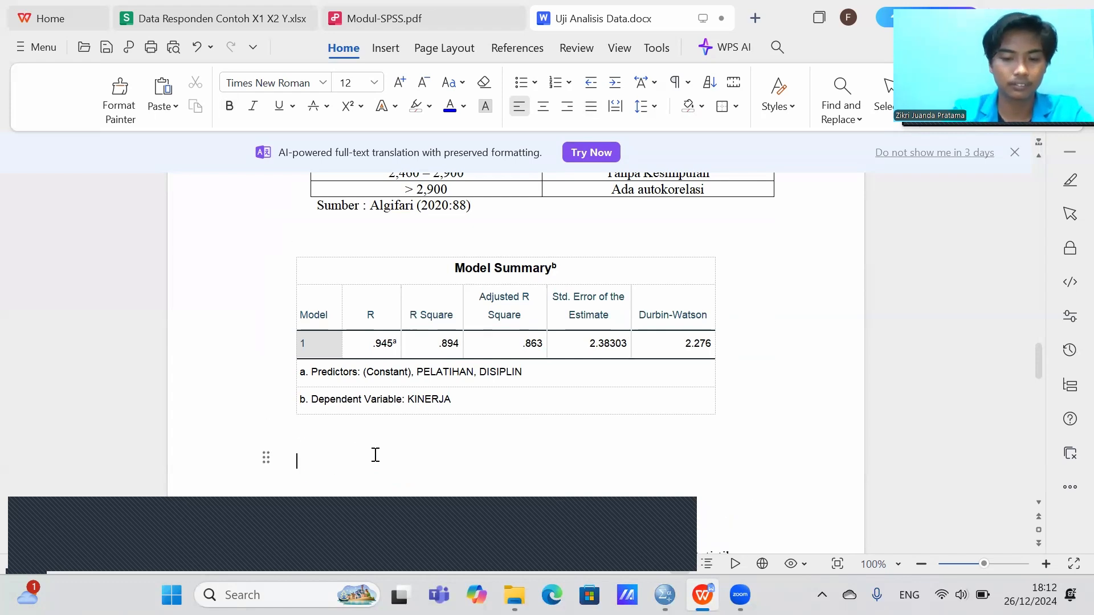
{"action": "type", "text": "dw"}
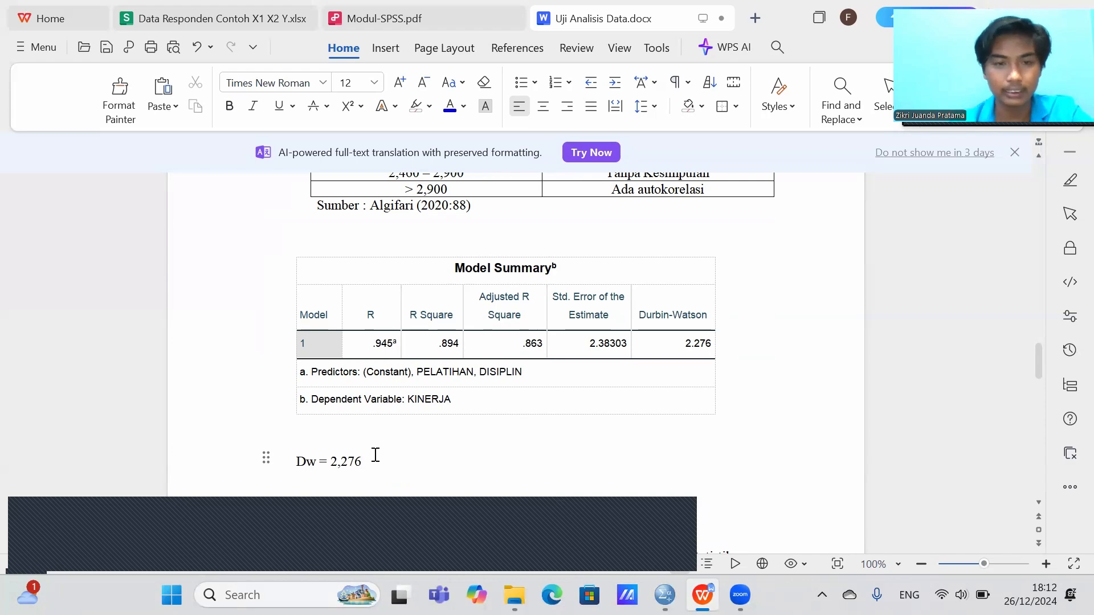
Step: Compare the Dw value with the criteria ranges and descriptions in the Durbin Watson guideline table
{"action": "scroll", "coordinate": [547, 447], "scroll_direction": "up", "scroll_amount": 4}
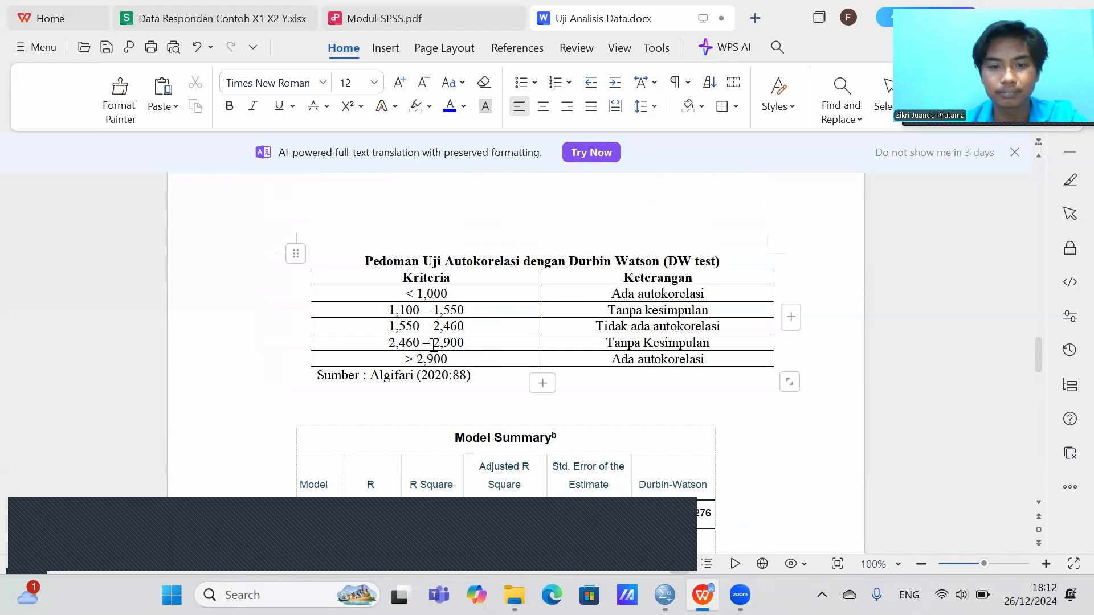
{"action": "left_click", "coordinate": [581, 322]}
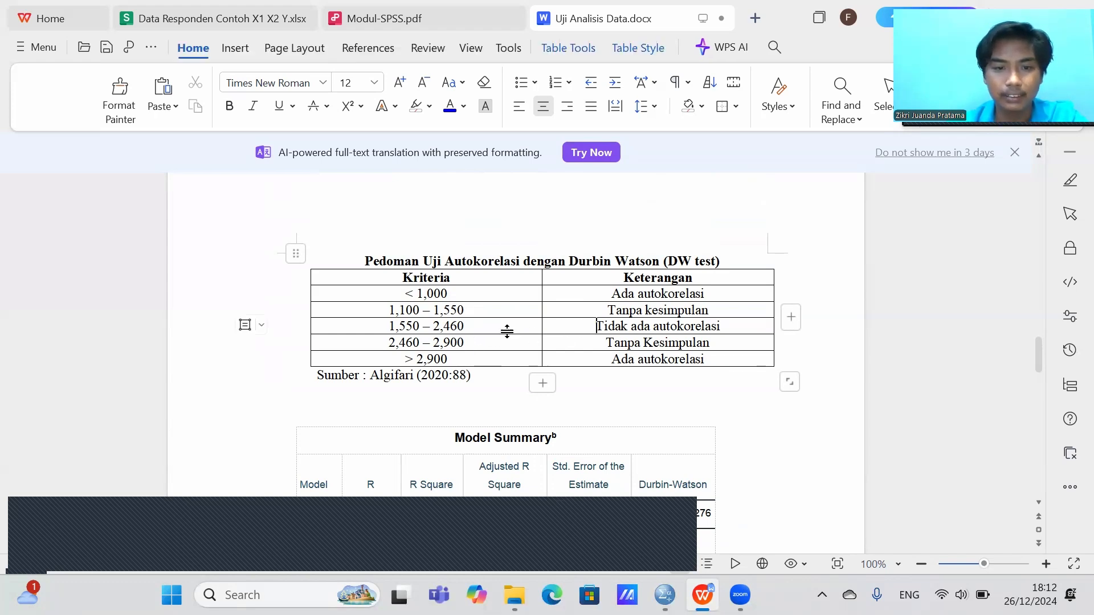
{"action": "left_click", "coordinate": [420, 326]}
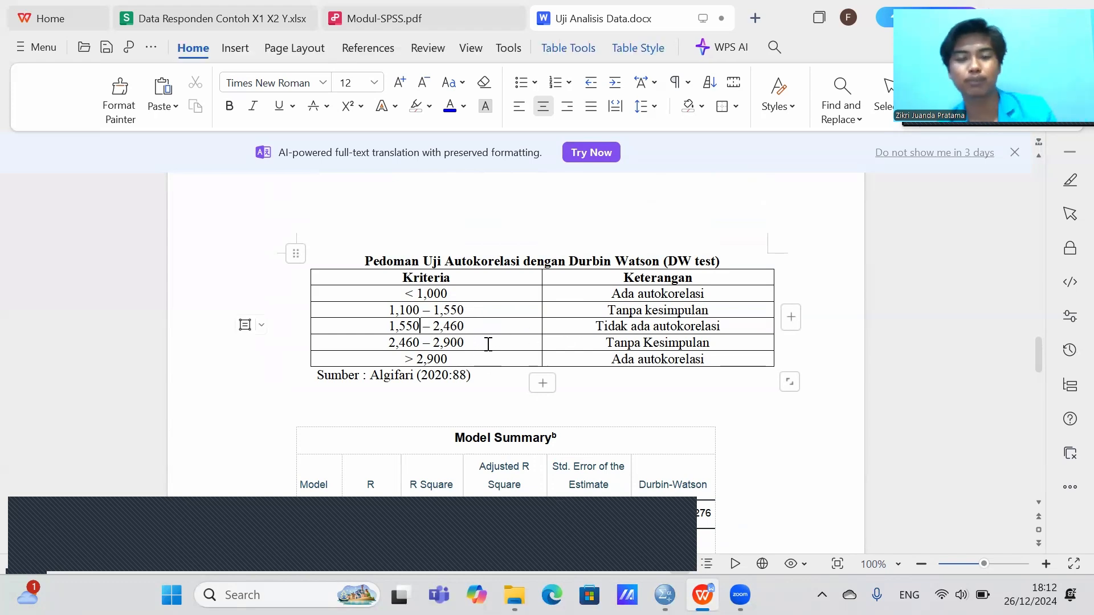
{"action": "left_click_drag", "start_coordinate": [595, 326], "coordinate": [752, 328]}
Step: Write the conclusion "tidak ada terjadinya autokorelasi" in non-bold text on the line below "Dw = 2,276"
{"action": "scroll", "coordinate": [557, 295], "scroll_direction": "down", "scroll_amount": 10}
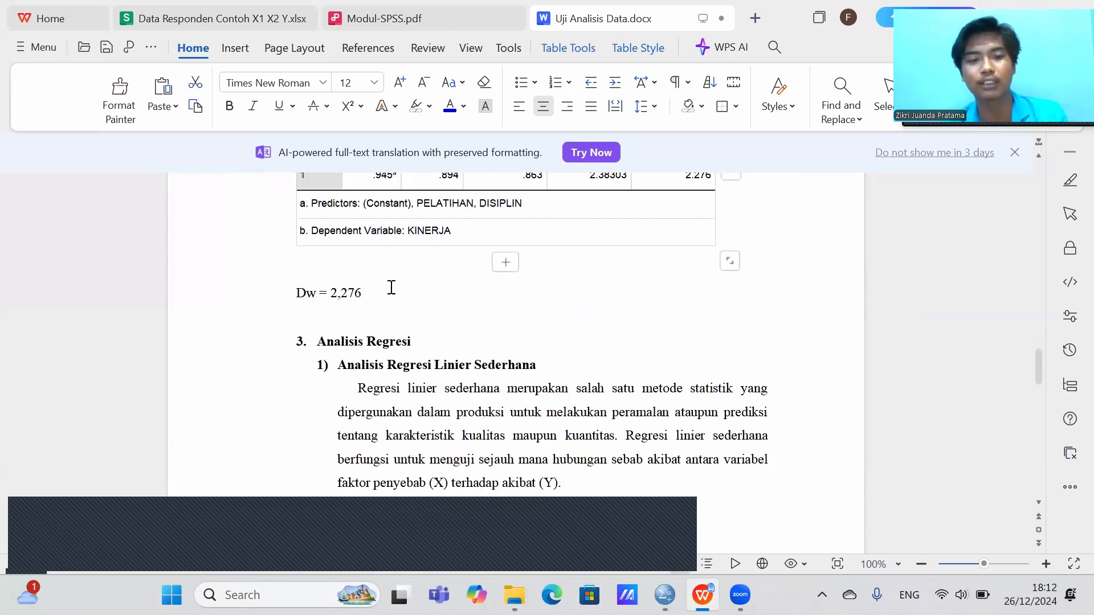
{"action": "left_click", "coordinate": [391, 287]}
{"action": "left_click", "coordinate": [349, 268]}
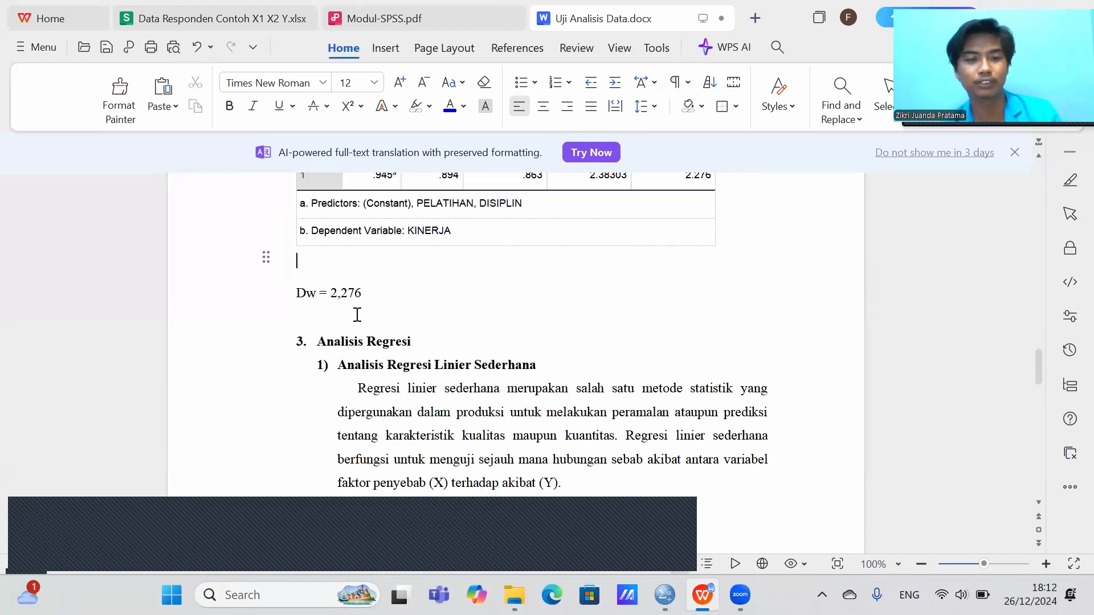
{"action": "left_click", "coordinate": [357, 315]}
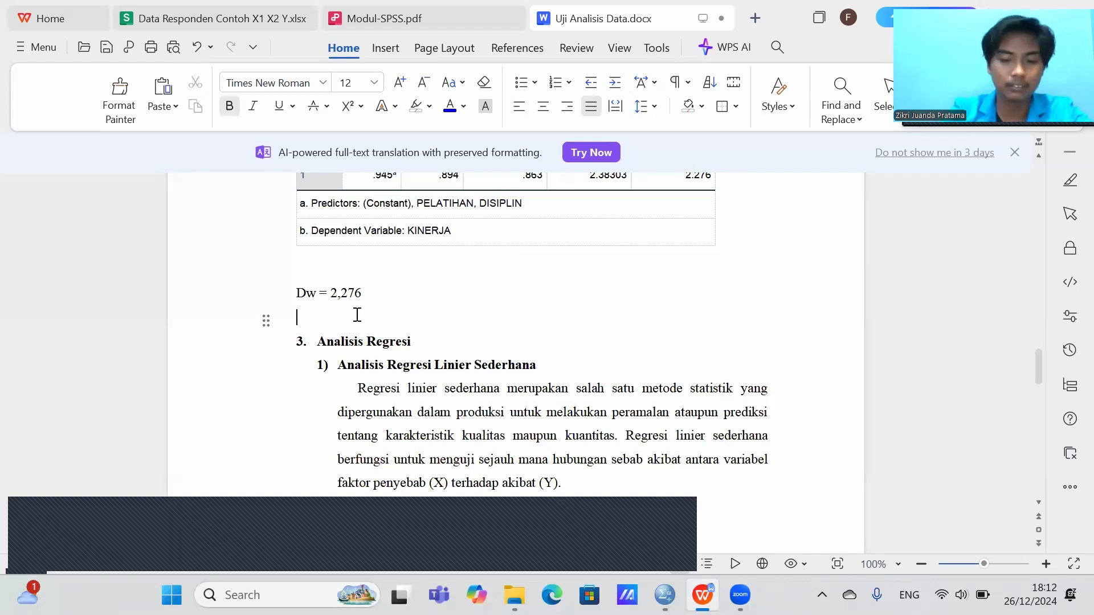
{"action": "type", "text": "d"}
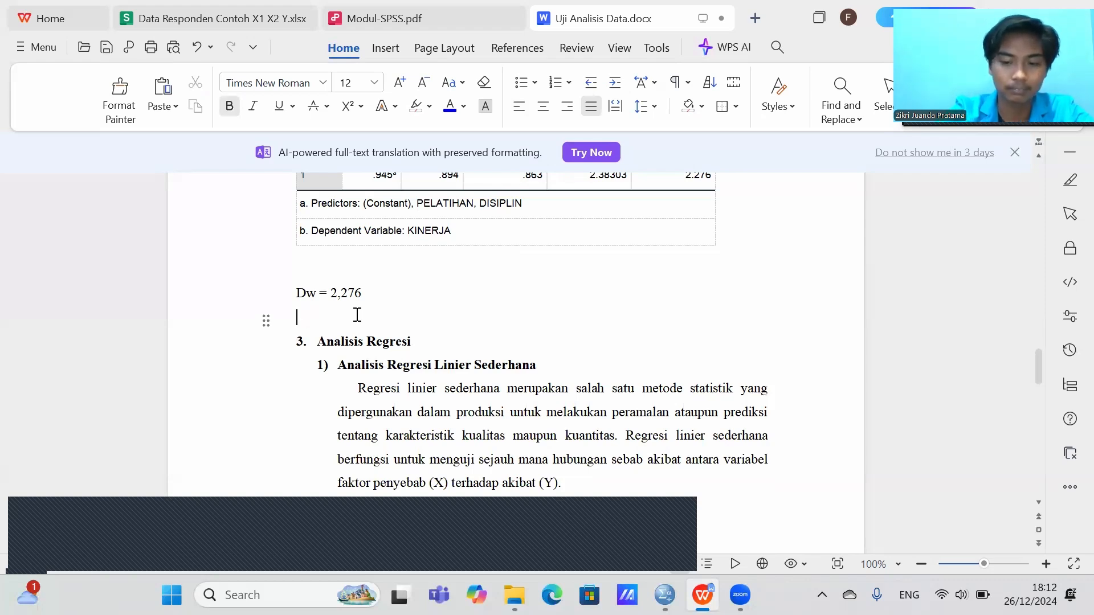
{"action": "type", "text": "dTidak"}
{"action": "key", "text": "BackSpace"}
{"action": "key", "text": "BackSpace"}
{"action": "key", "text": "BackSpace"}
{"action": "key", "text": "BackSpace"}
{"action": "key", "text": "BackSpace"}
{"action": "key", "text": "BackSpace"}
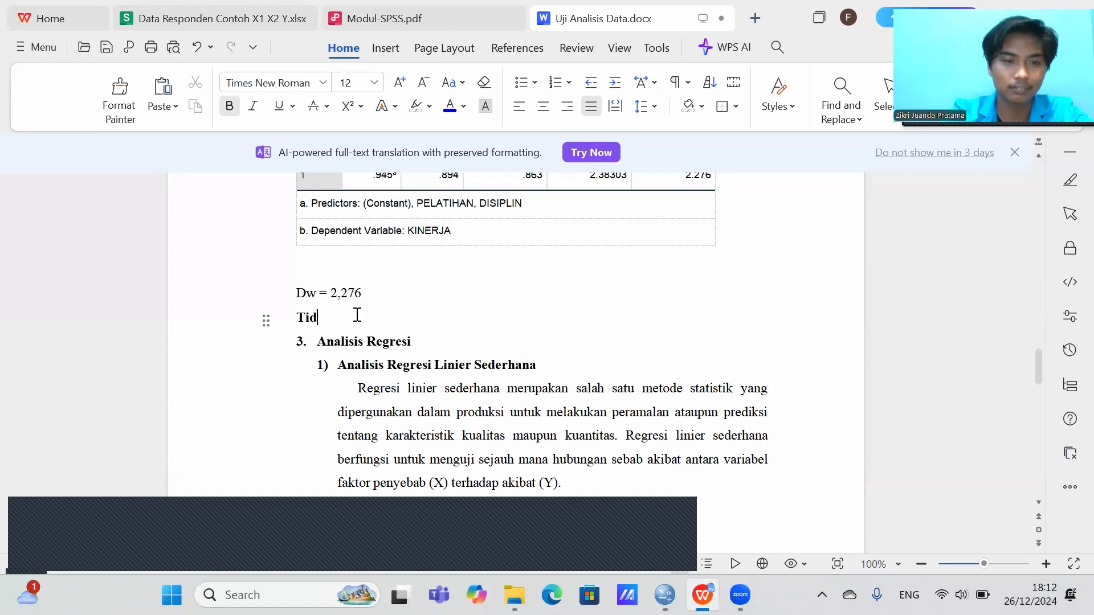
{"action": "type", "text": "TO"}
{"action": "key", "text": "BackSpace"}
{"action": "key", "text": "BackSpace"}
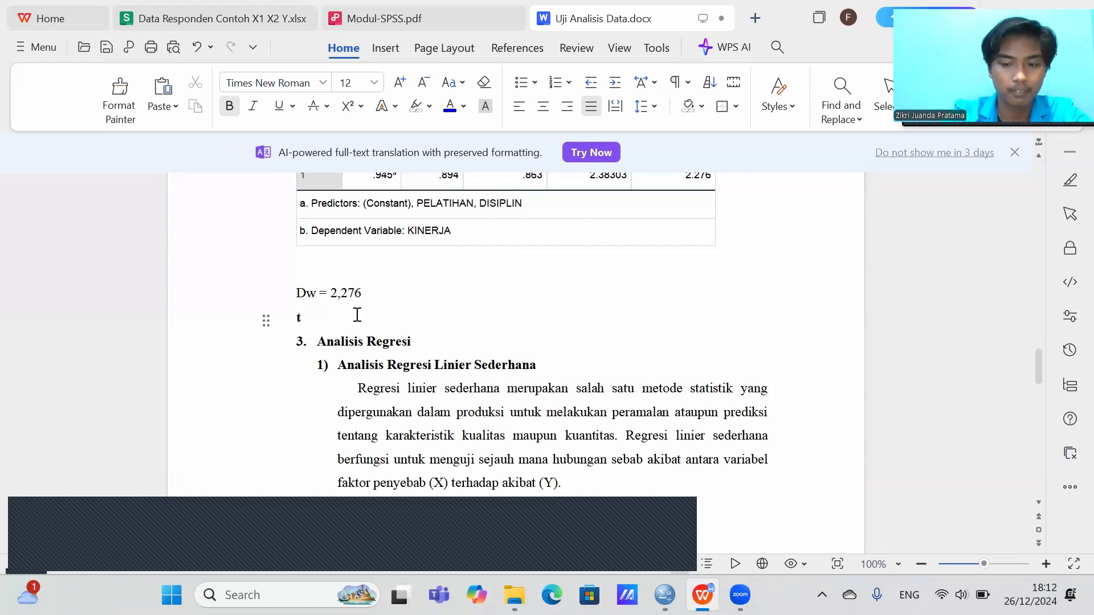
{"action": "key", "text": "ctrl+b"}
{"action": "type", "text": "tiodak "}
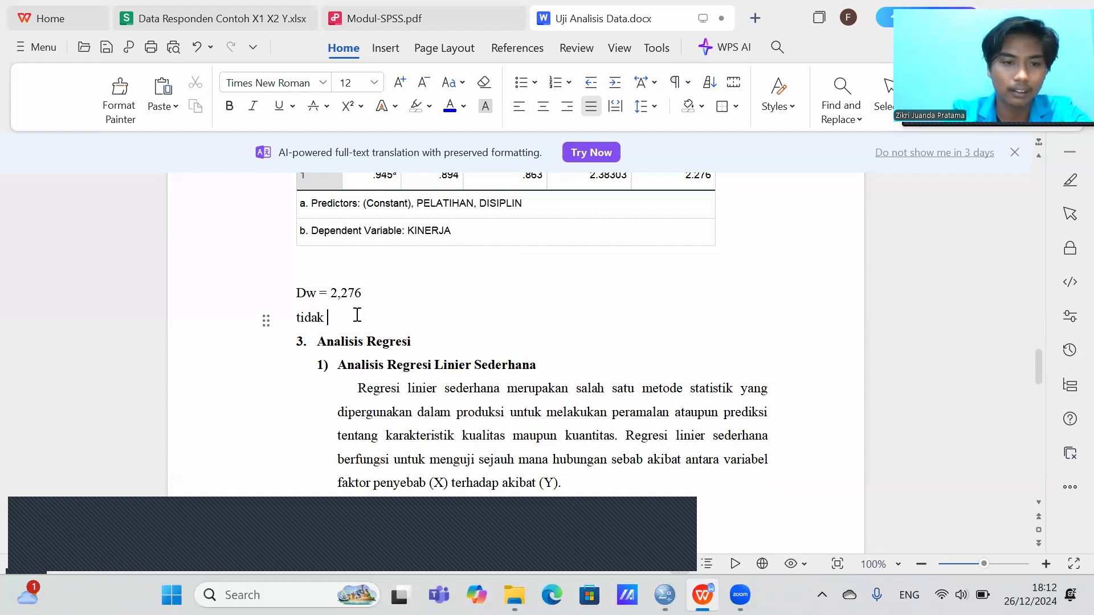
{"action": "type", "text": "ada a"}
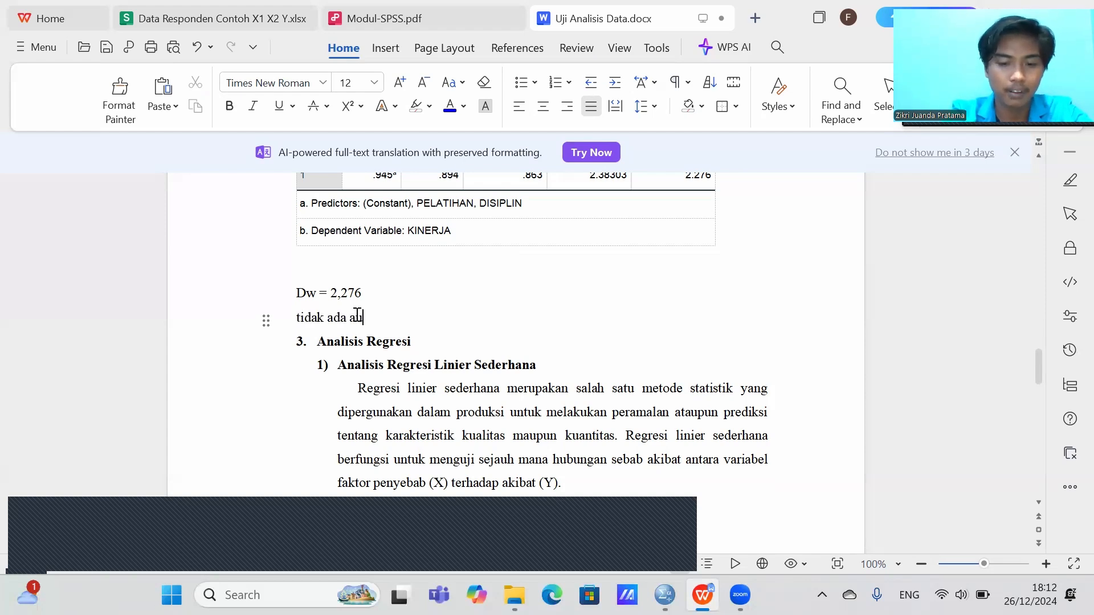
{"action": "key", "text": "BackSpace"}
{"action": "key", "text": "BackSpace"}
{"action": "key", "text": "BackSpace"}
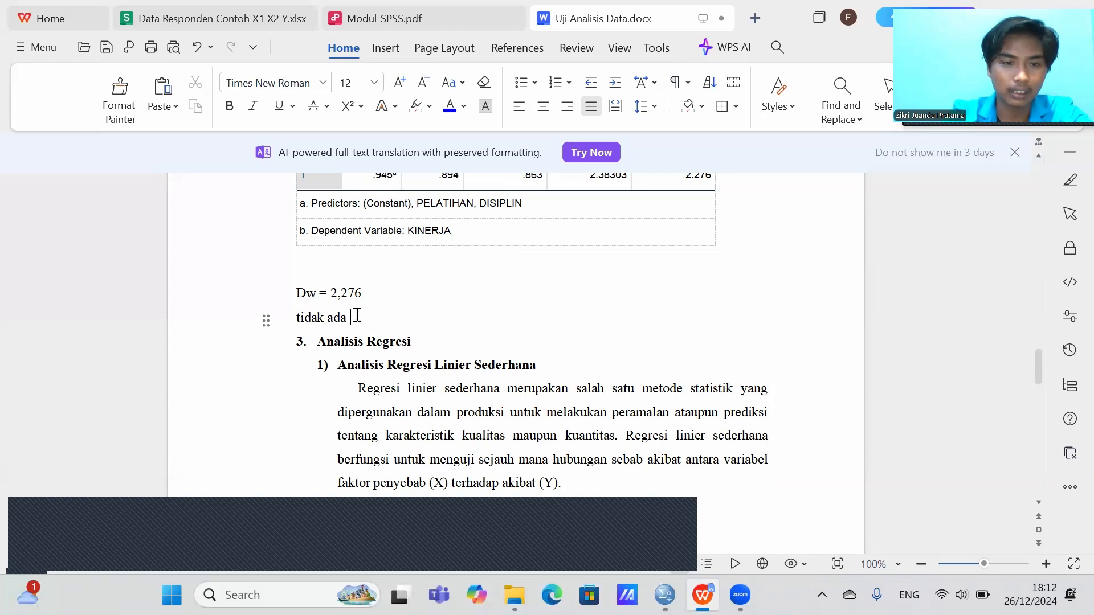
{"action": "type", "text": "terjadin"}
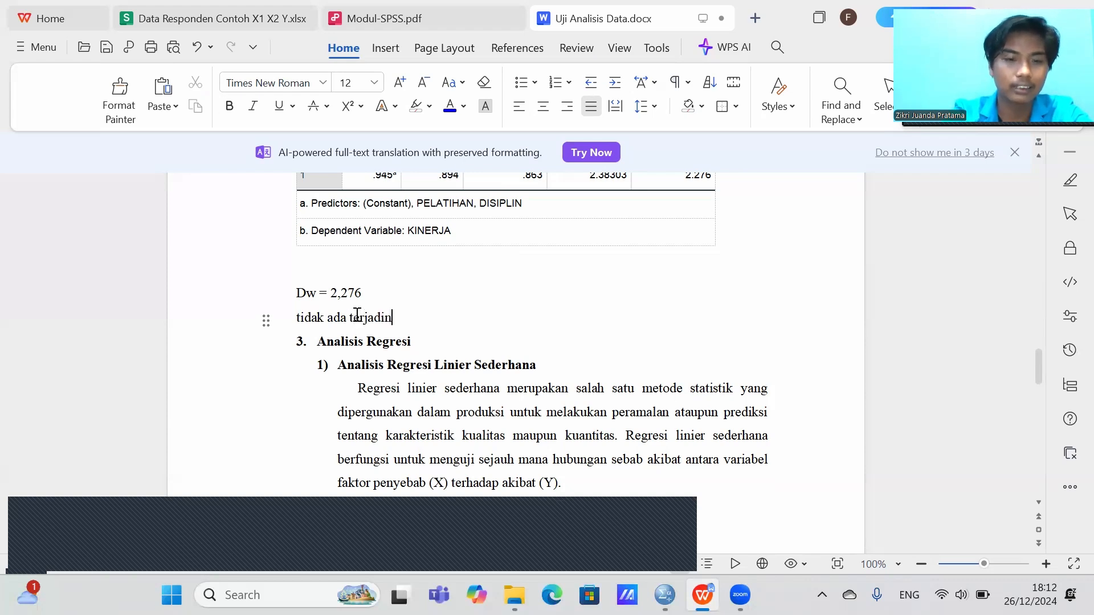
{"action": "type", "text": "ya autokorelasi"}
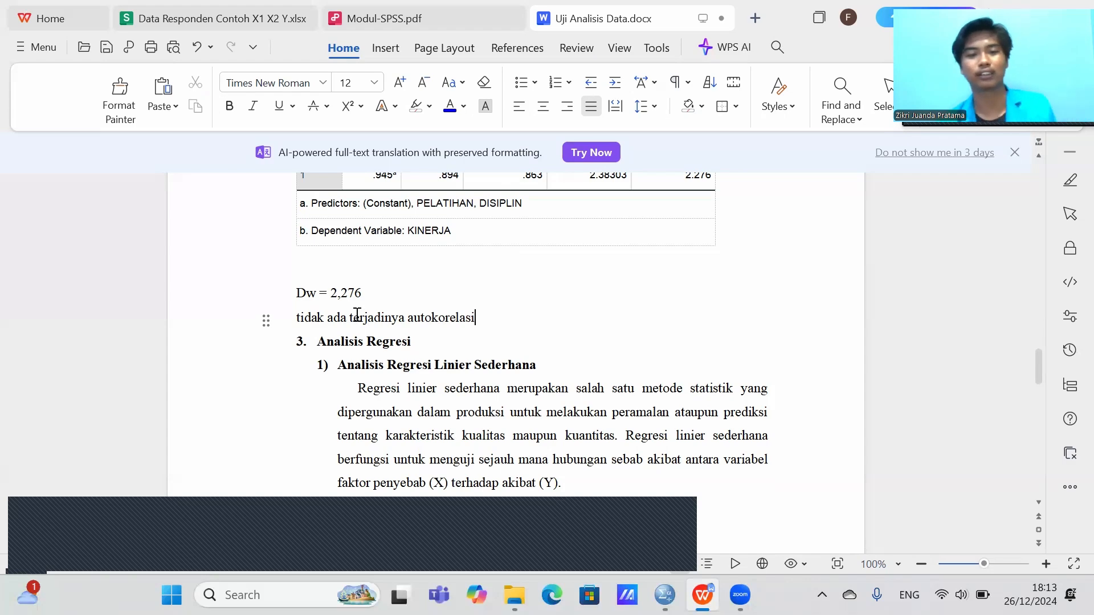
{"action": "scroll", "coordinate": [387, 307], "scroll_direction": "up", "scroll_amount": 1}
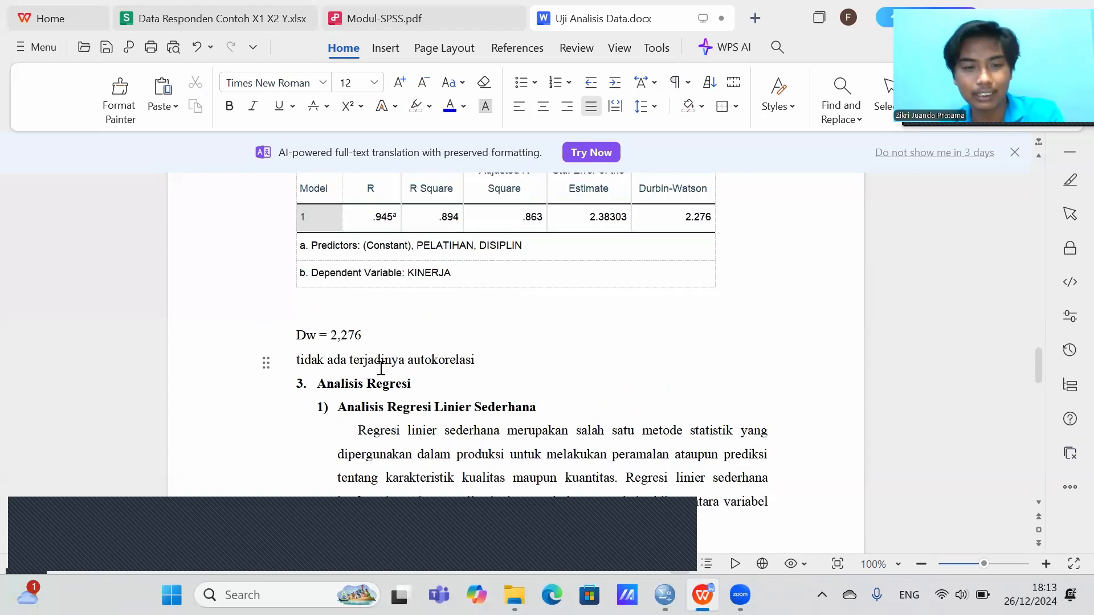
Step: Review the document from the autocorrelation conclusion back to the Kolmogorof Smirnov normality criteria
{"action": "scroll", "coordinate": [348, 339], "scroll_direction": "up", "scroll_amount": 1}
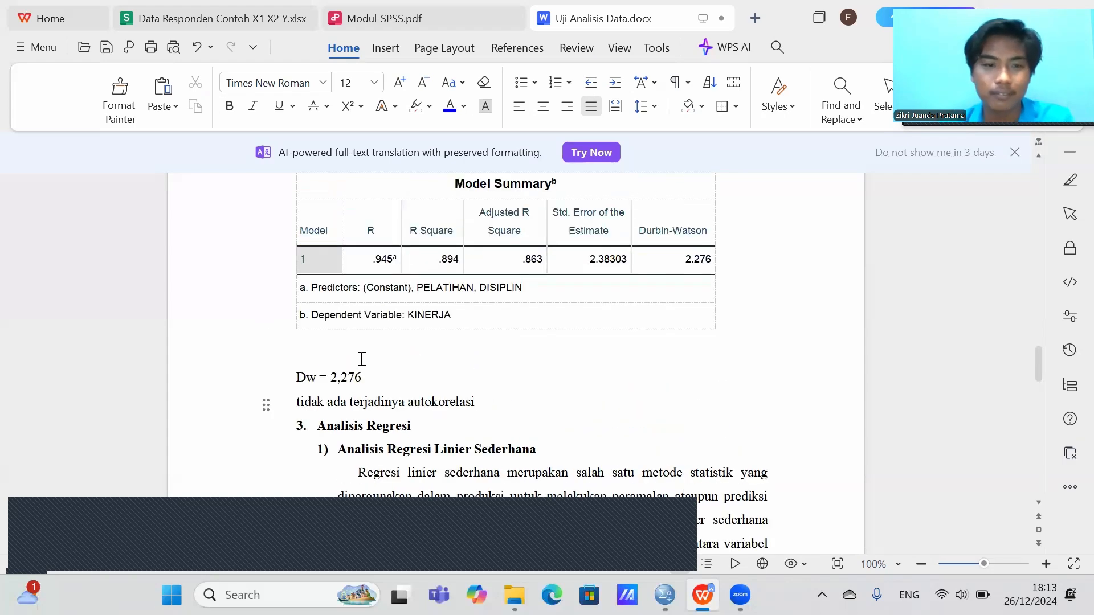
{"action": "left_click", "coordinate": [359, 388]}
{"action": "scroll", "coordinate": [381, 346], "scroll_direction": "up", "scroll_amount": 7}
{"action": "scroll", "coordinate": [576, 305], "scroll_direction": "up", "scroll_amount": 1}
{"action": "scroll", "coordinate": [576, 313], "scroll_direction": "down", "scroll_amount": 7}
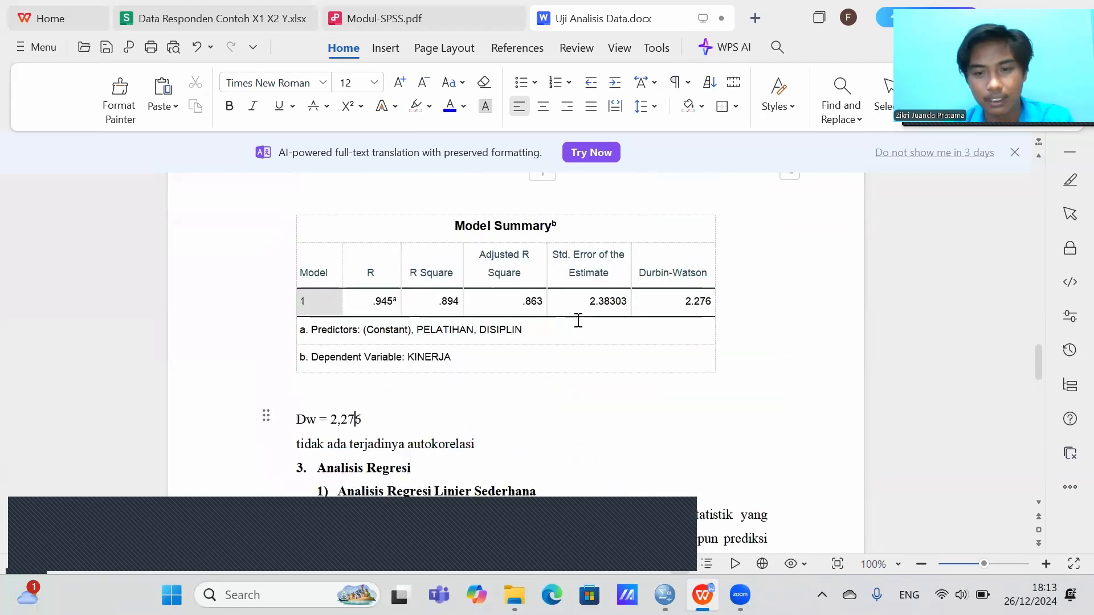
{"action": "left_click", "coordinate": [486, 441]}
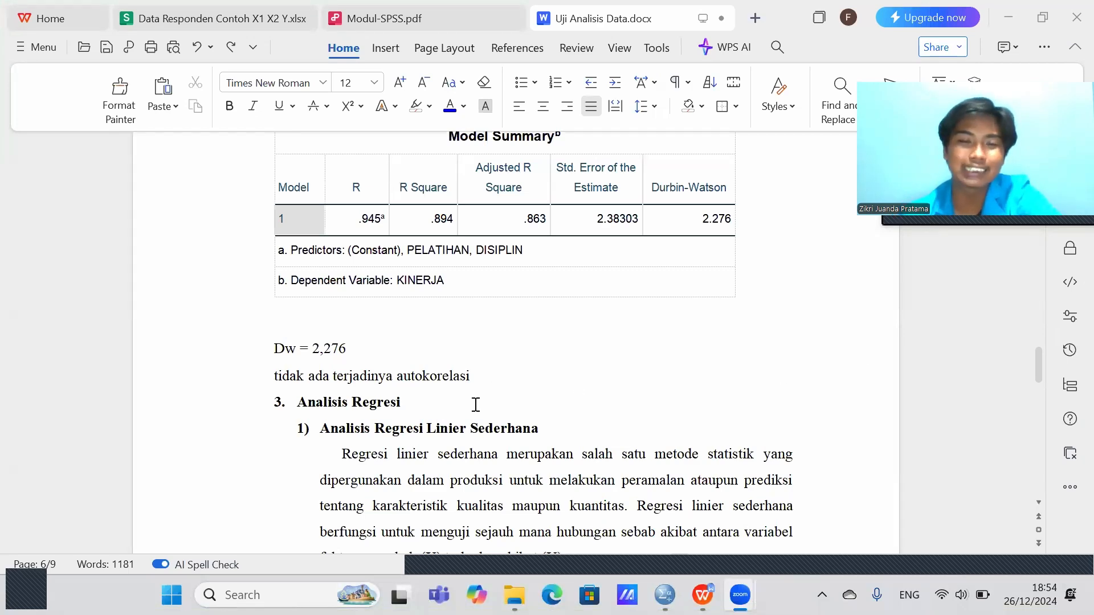
{"action": "scroll", "coordinate": [476, 404], "scroll_direction": "up", "scroll_amount": 15}
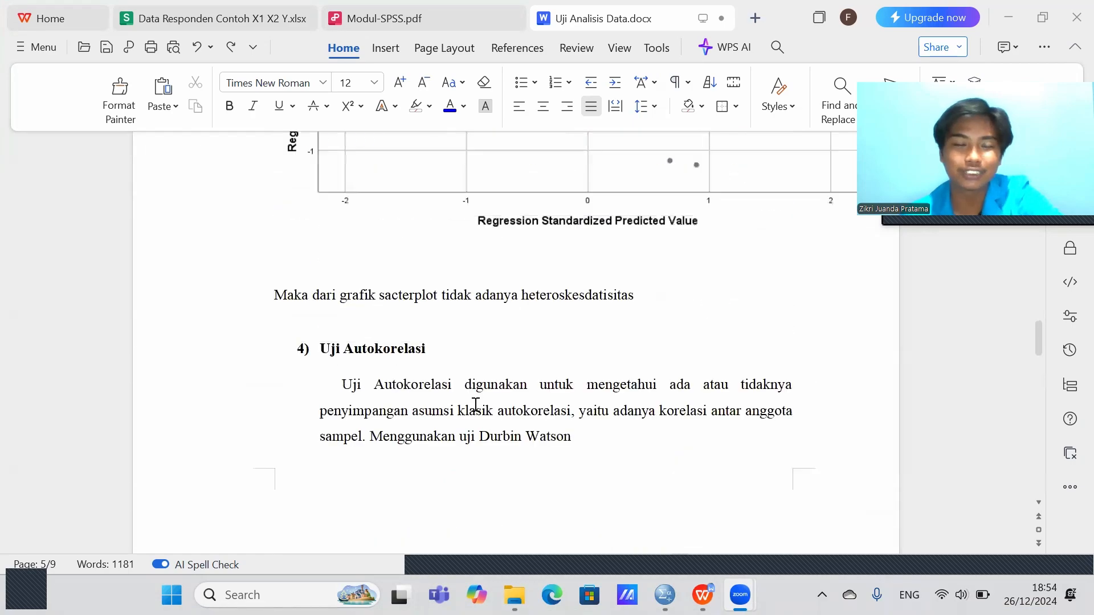
{"action": "scroll", "coordinate": [476, 404], "scroll_direction": "up", "scroll_amount": 15}
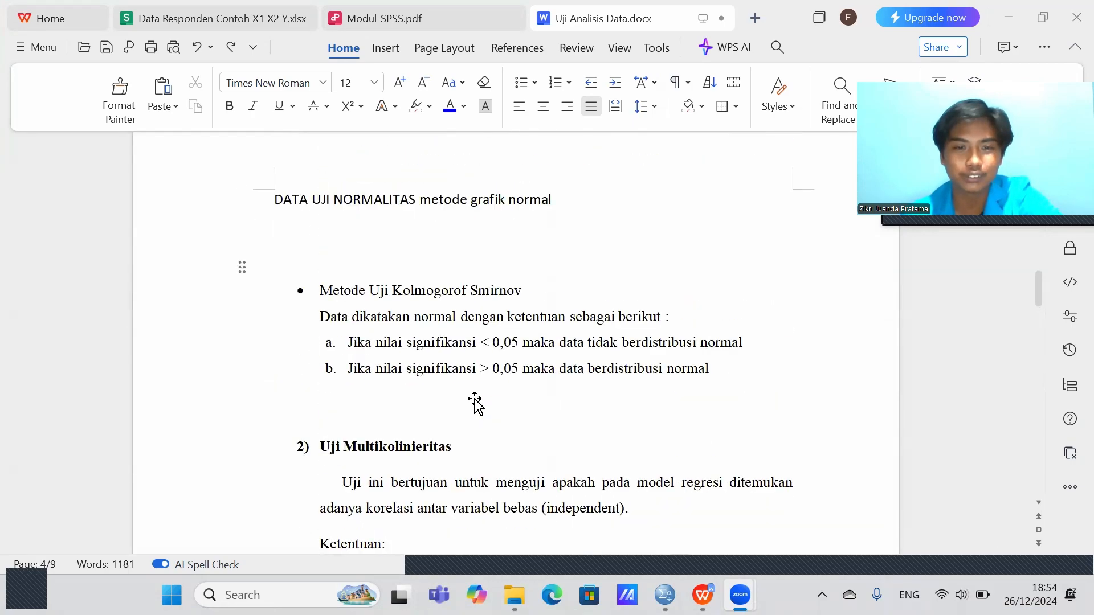
{"action": "scroll", "coordinate": [476, 402], "scroll_direction": "down", "scroll_amount": 3}
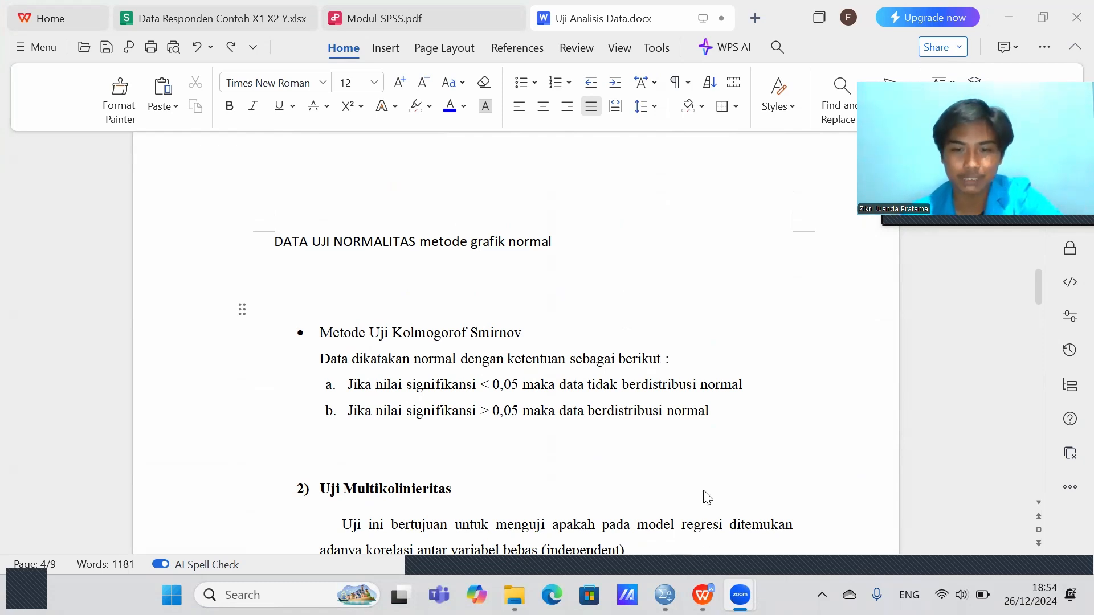
Step: Switch to the SPSS Data Editor and run a legacy 1-Sample K-S test on Unstandardized Residual with the Normal test distribution
{"action": "key", "text": "alt+Tab"}
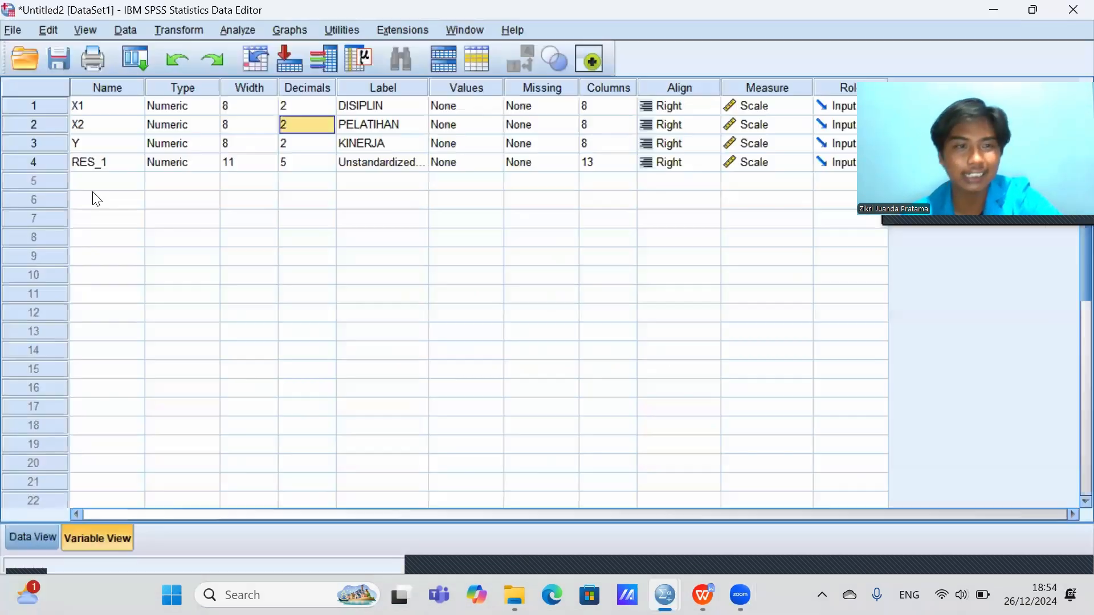
{"action": "left_click", "coordinate": [392, 161]}
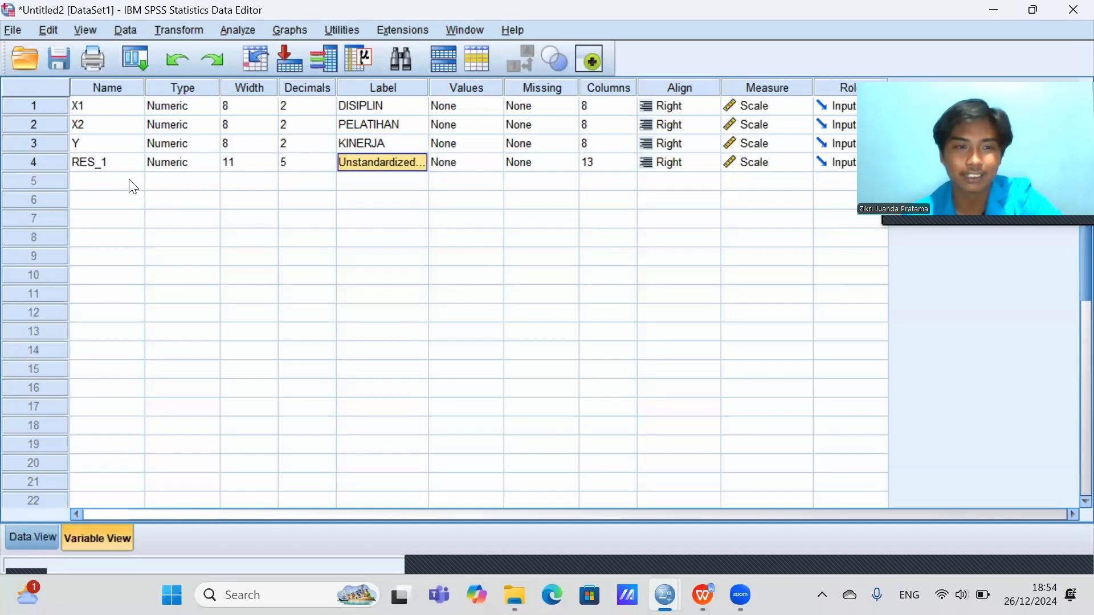
{"action": "left_click", "coordinate": [109, 157]}
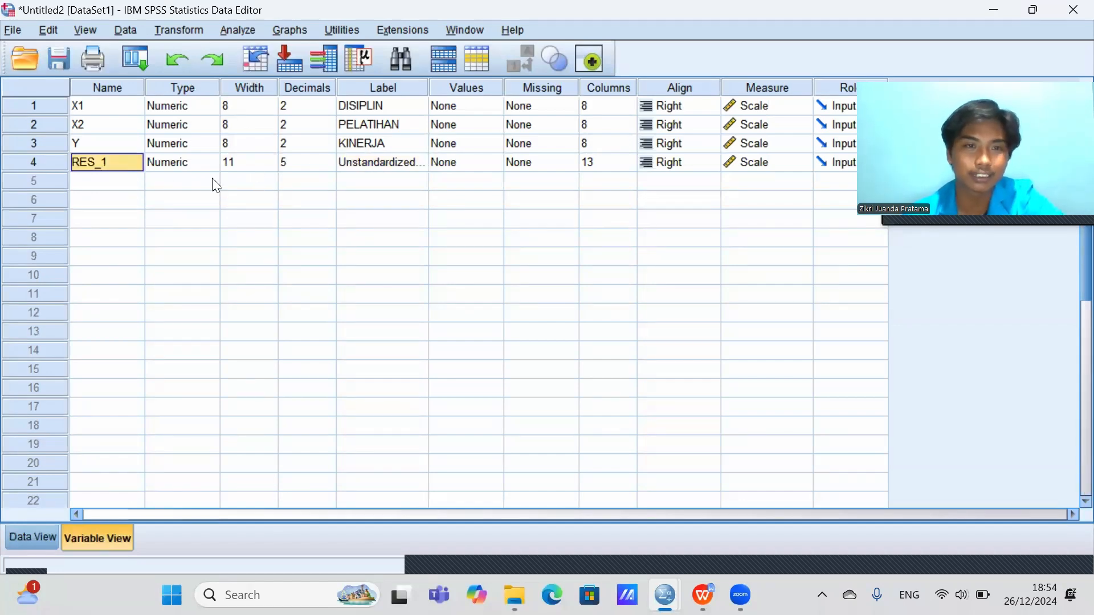
{"action": "left_click", "coordinate": [233, 30]}
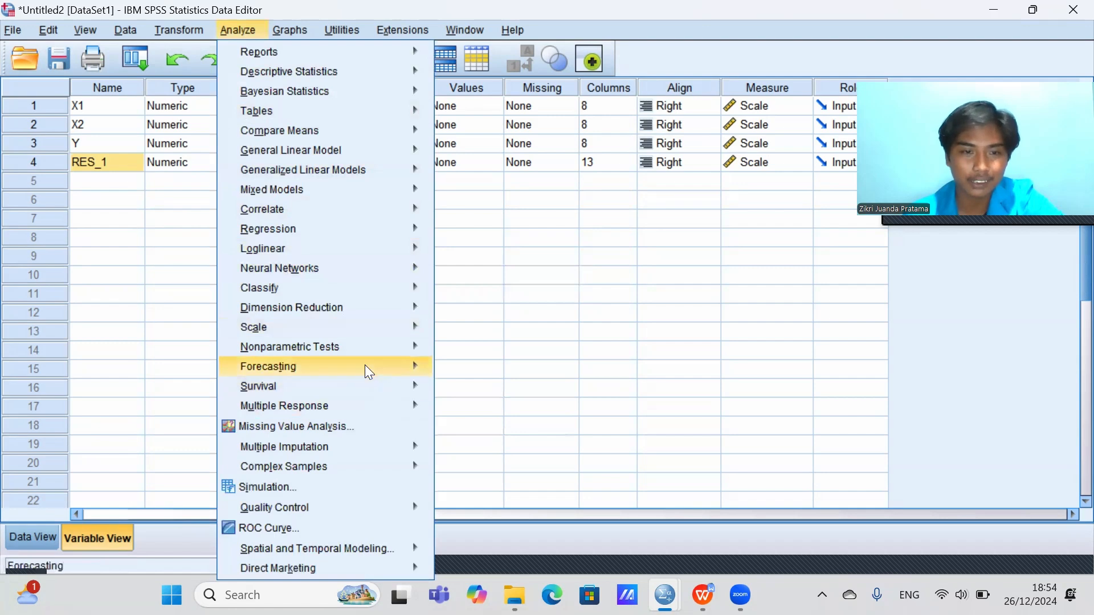
{"action": "mouse_move", "coordinate": [367, 345]}
{"action": "mouse_move", "coordinate": [493, 413]}
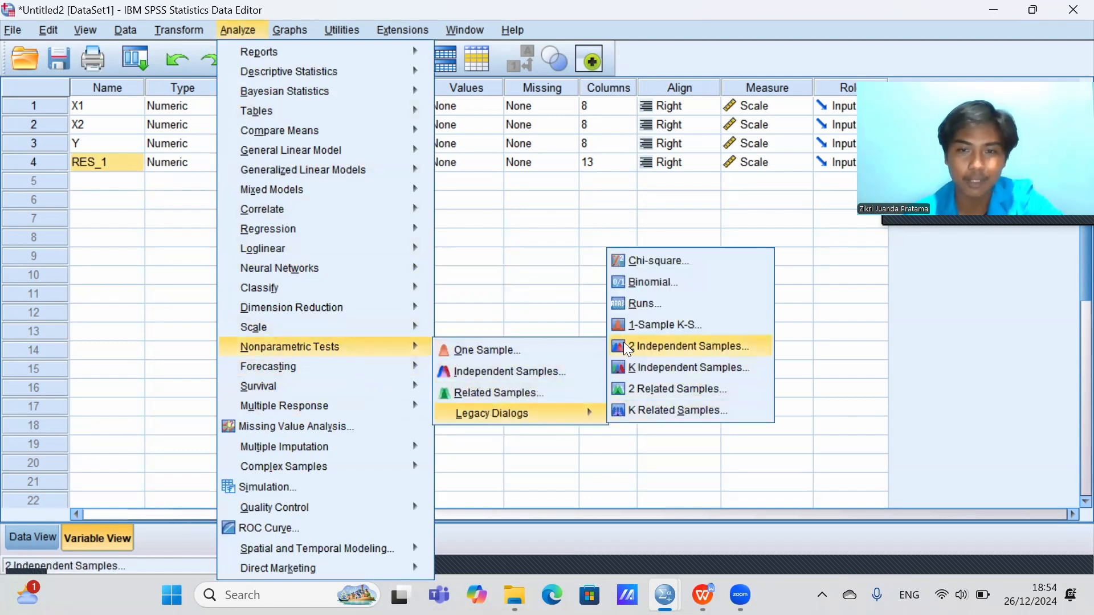
{"action": "left_click", "coordinate": [622, 323]}
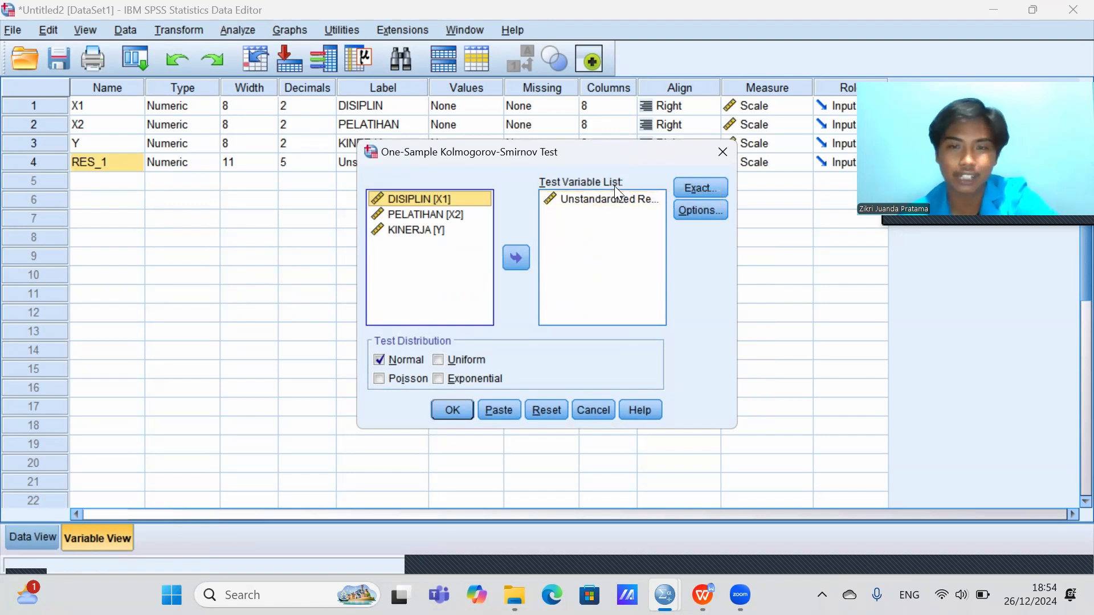
{"action": "left_click", "coordinate": [464, 414]}
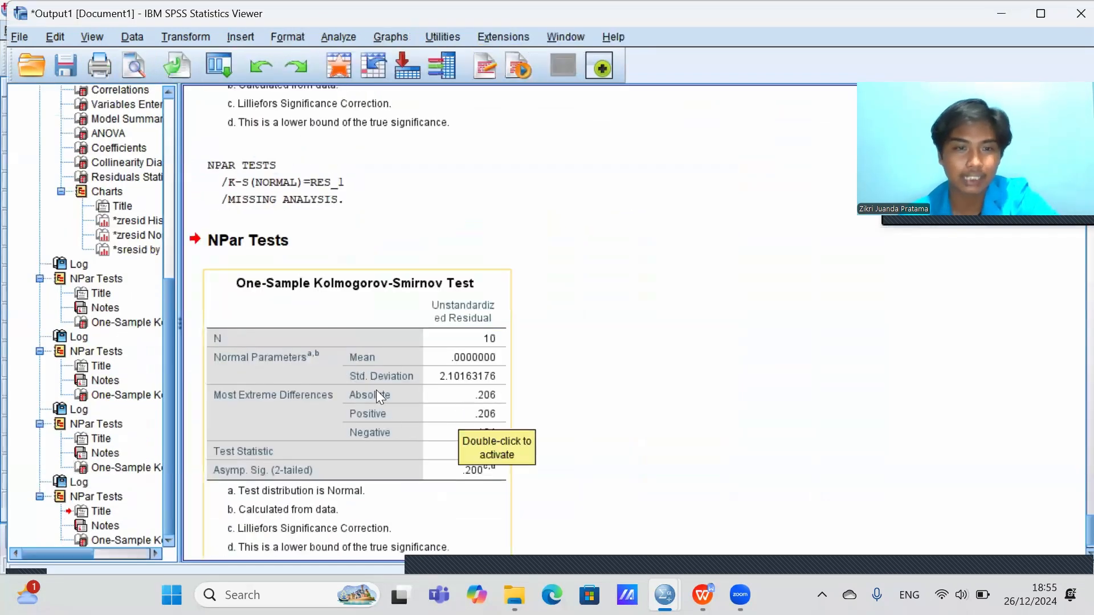
Step: Copy the newest One-Sample Kolmogorov-Smirnov Test table from the SPSS output
{"action": "left_click", "coordinate": [325, 348]}
{"action": "right_click", "coordinate": [325, 349]}
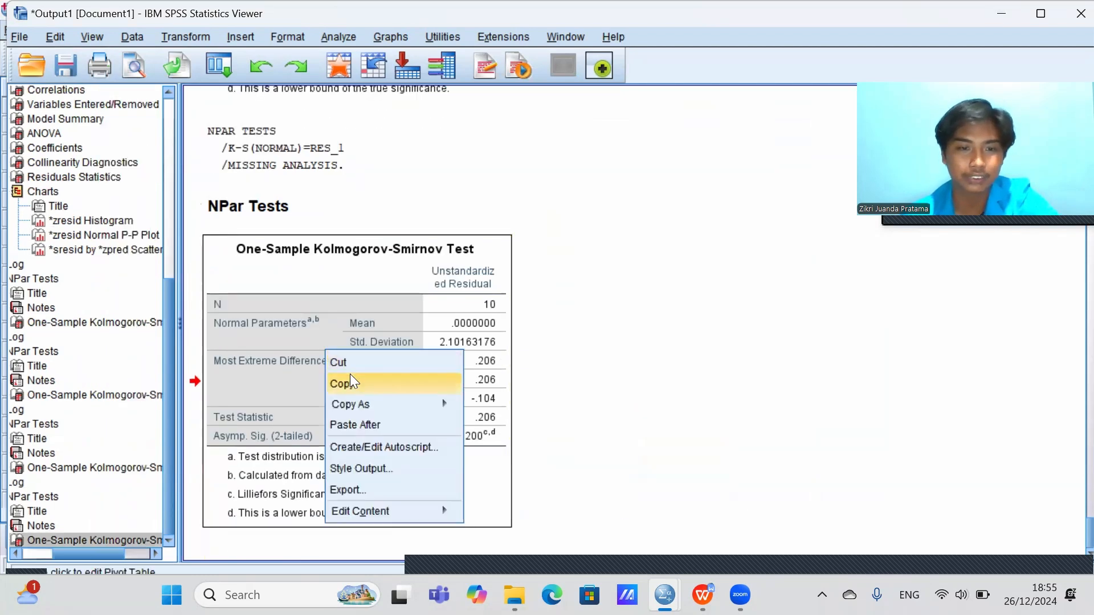
{"action": "left_click", "coordinate": [342, 384]}
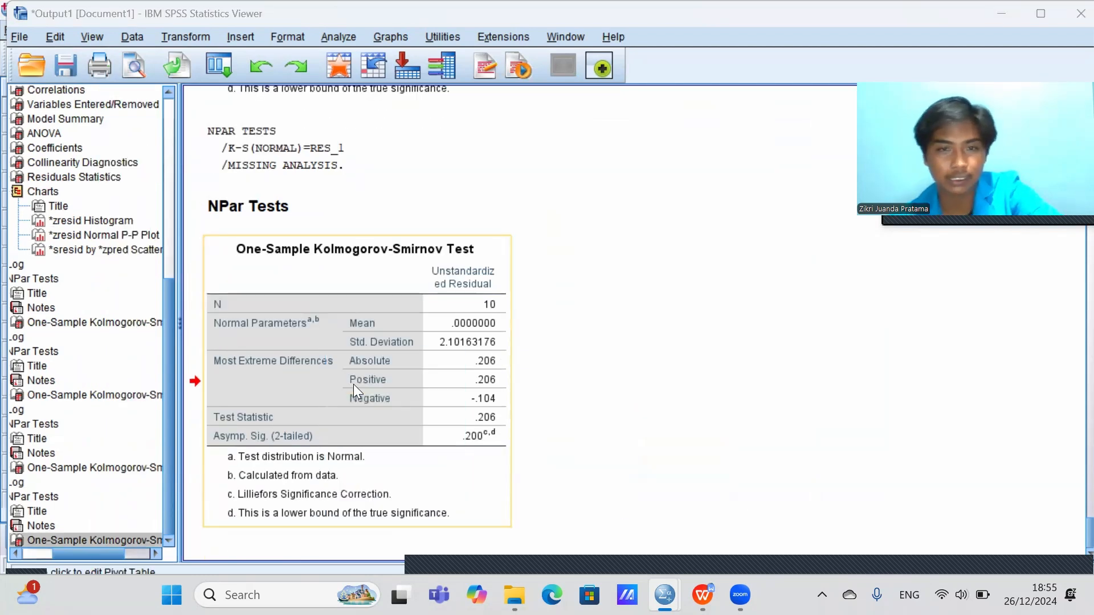
Step: Return to Uji Analisis Data.docx in WPS Office and paste the Kolmogorov-Smirnov table below the "Metode Uji Kolmogorof Smirnov" criteria
{"action": "key", "text": "alt+Tab"}
{"action": "key", "text": "alt+Tab"}
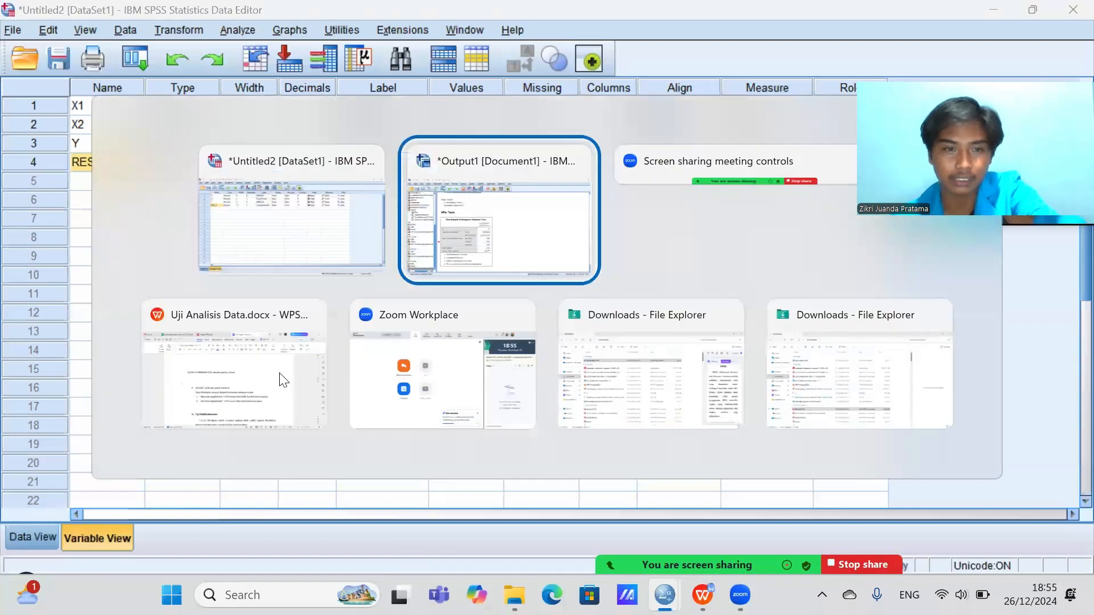
{"action": "left_click", "coordinate": [260, 365]}
{"action": "scroll", "coordinate": [399, 322], "scroll_direction": "down", "scroll_amount": 3}
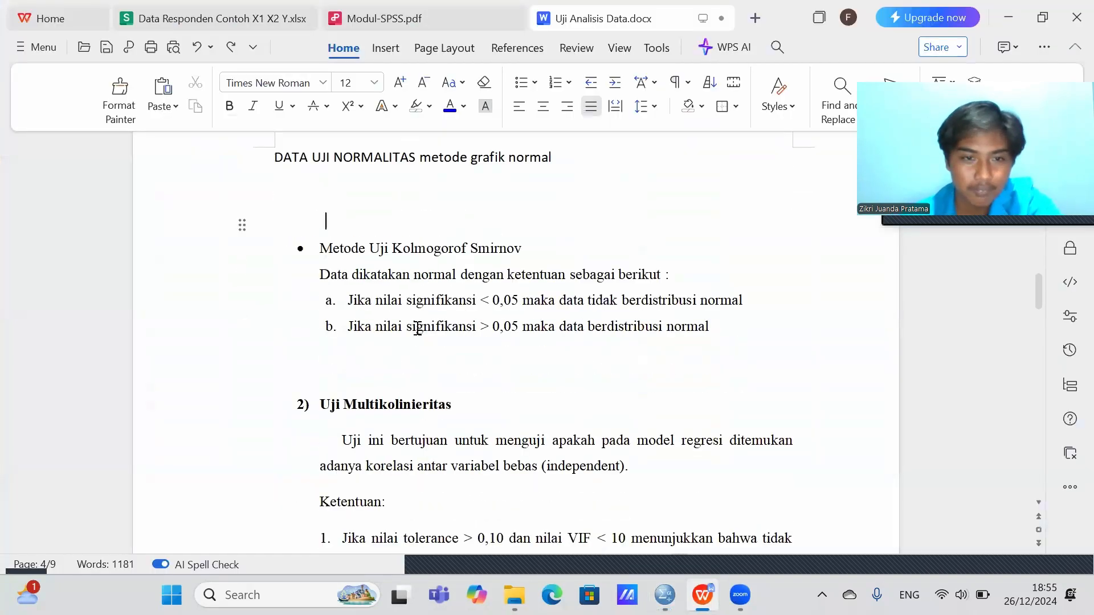
{"action": "left_click", "coordinate": [384, 281]}
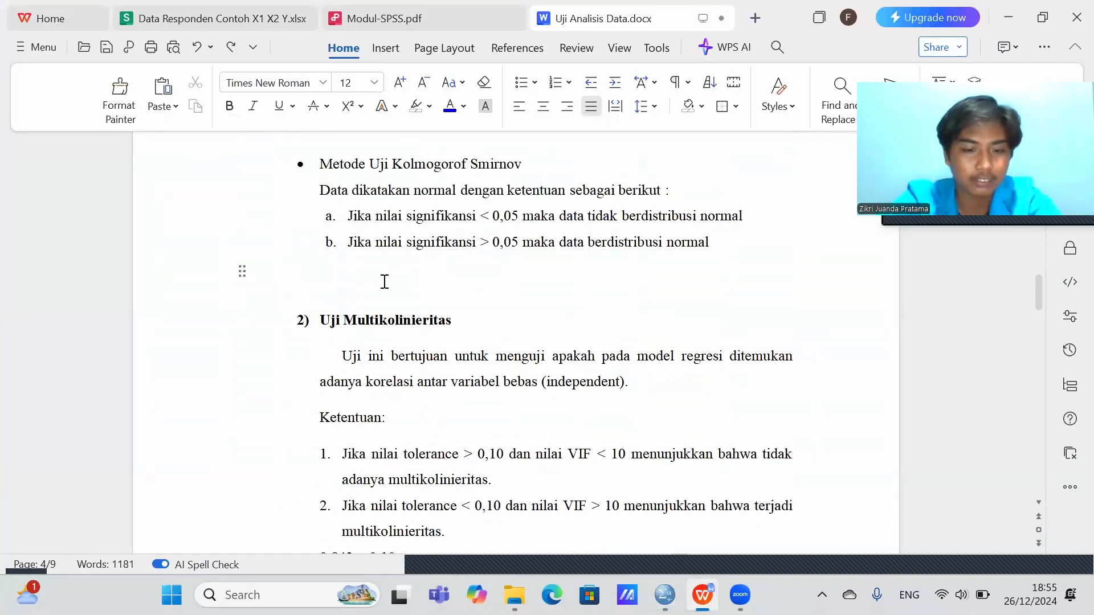
{"action": "key", "text": "ctrl+v"}
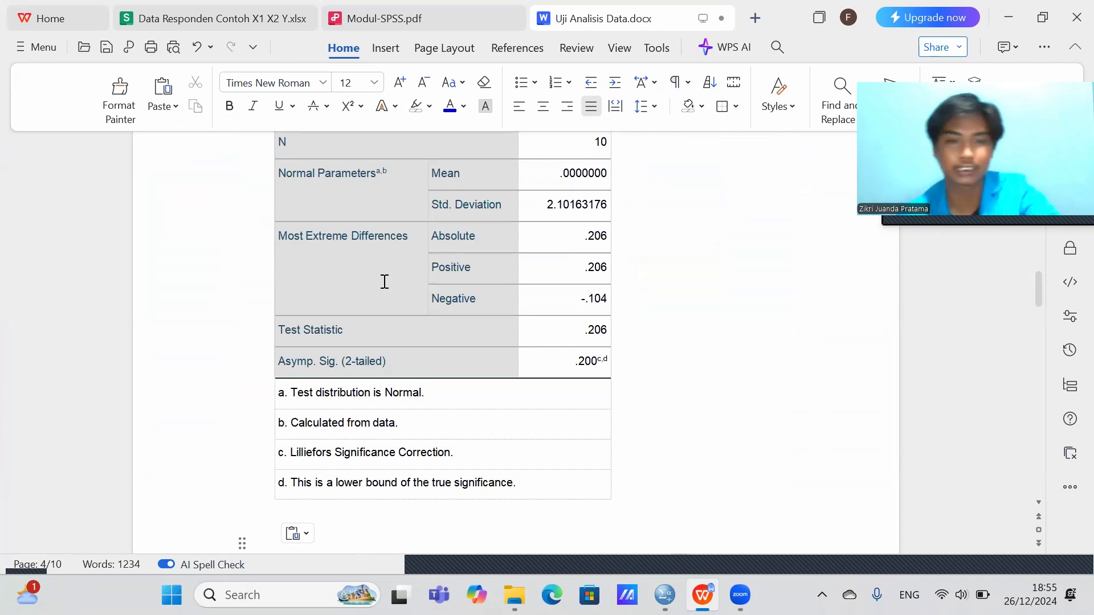
Step: Write the Asymp. Sig. (2-tailed) value "0,200" on the line below the pasted Kolmogorov-Smirnov table
{"action": "scroll", "coordinate": [536, 330], "scroll_direction": "up", "scroll_amount": 3}
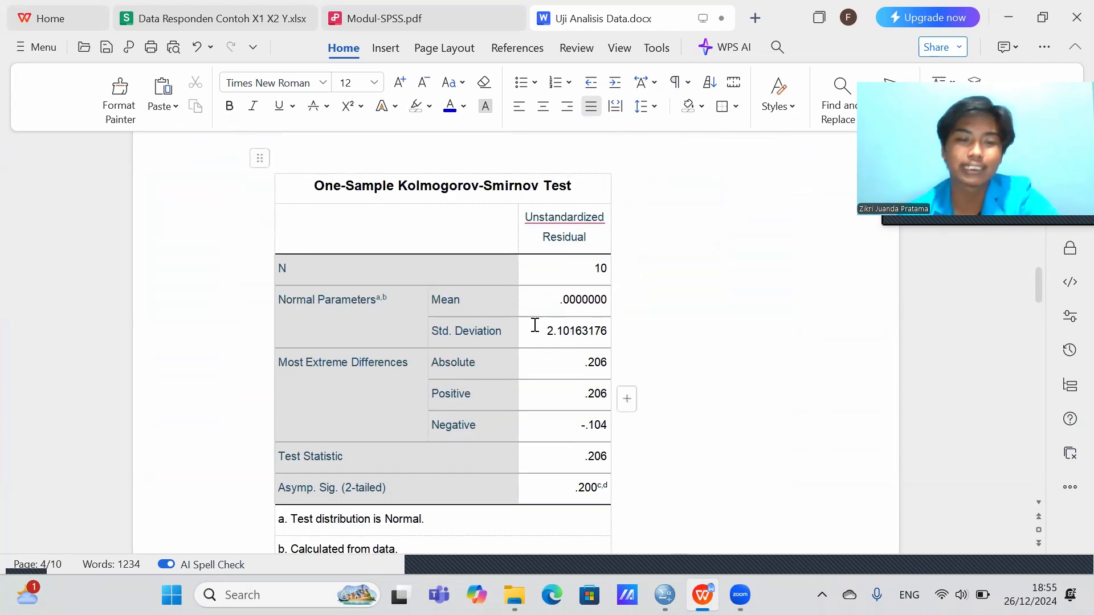
{"action": "left_click", "coordinate": [325, 490]}
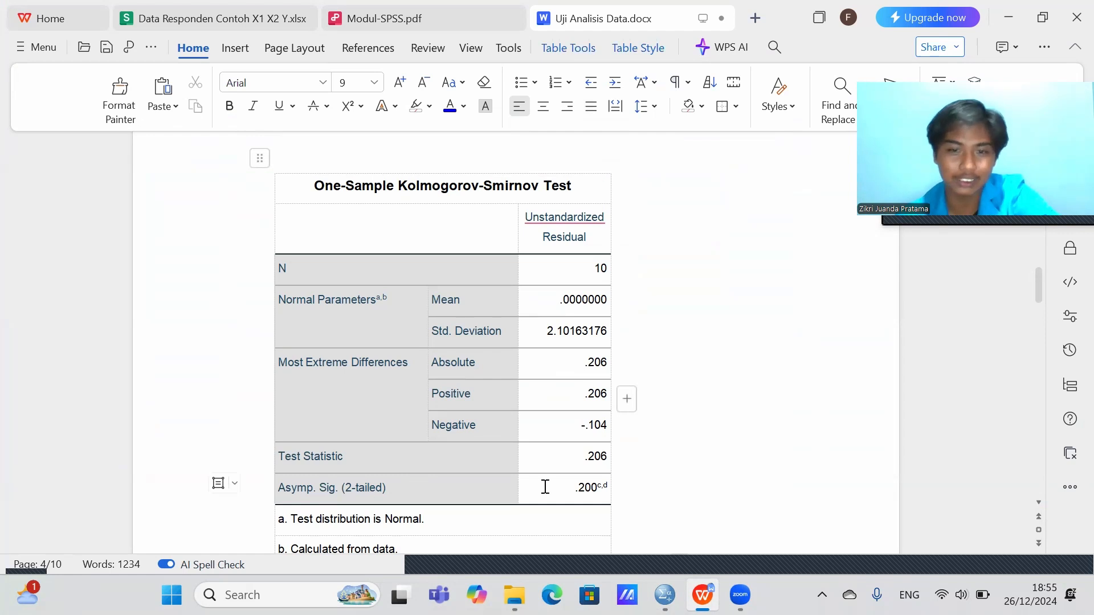
{"action": "scroll", "coordinate": [576, 485], "scroll_direction": "down", "scroll_amount": 4}
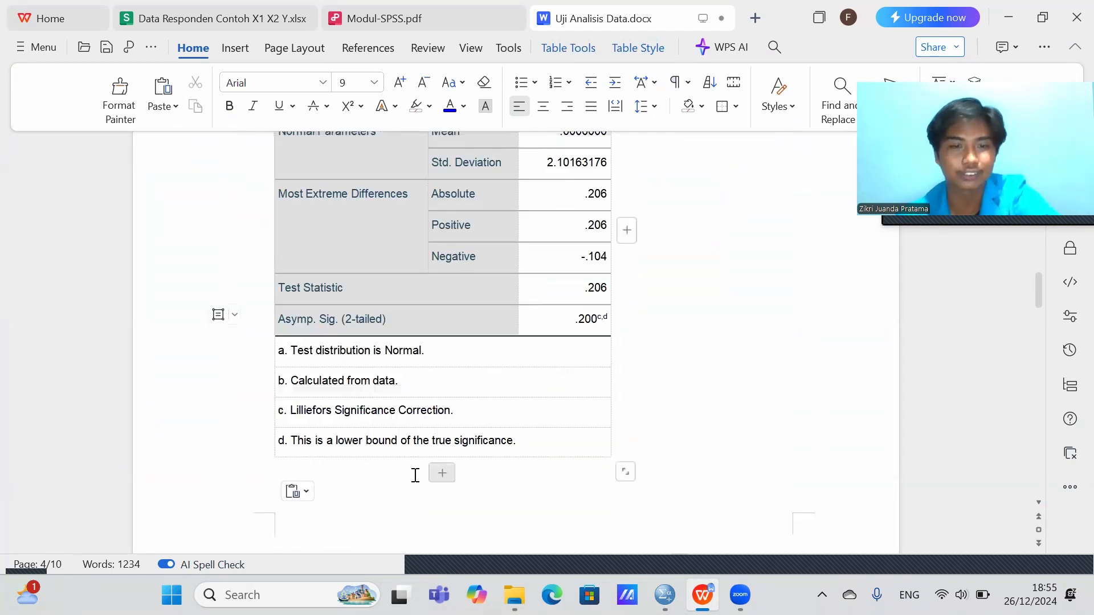
{"action": "scroll", "coordinate": [415, 473], "scroll_direction": "down", "scroll_amount": 3}
{"action": "left_click", "coordinate": [335, 386]}
{"action": "type", "text": "0,200"}
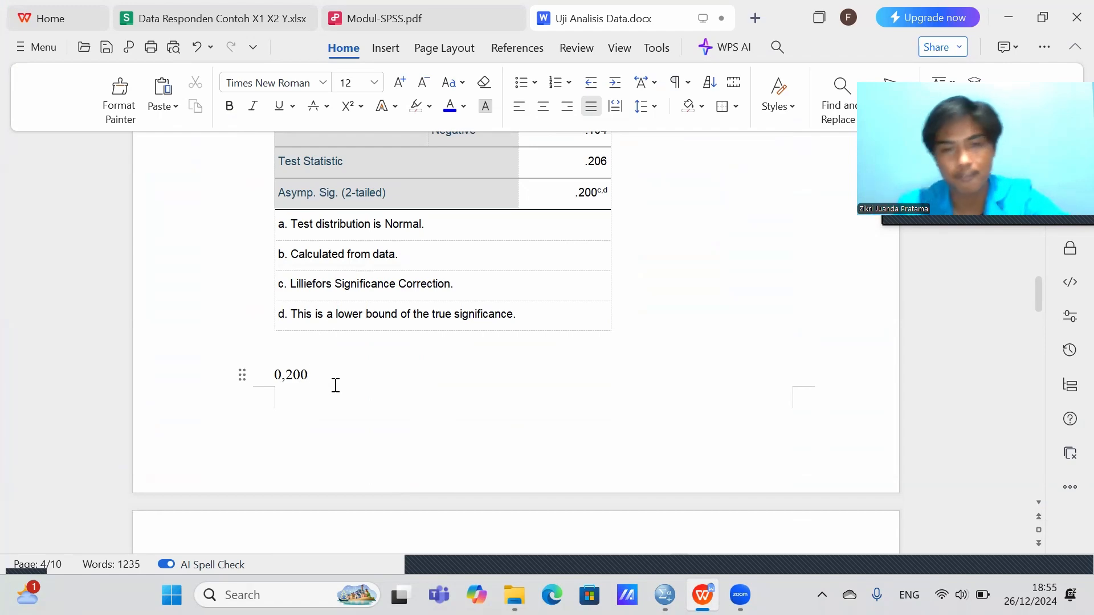
Step: Append "> 0,05 maka data berdistribusi normal" from criterion b after "0,200" and remove the list numbering and indent from that line
{"action": "scroll", "coordinate": [336, 386], "scroll_direction": "up", "scroll_amount": 8}
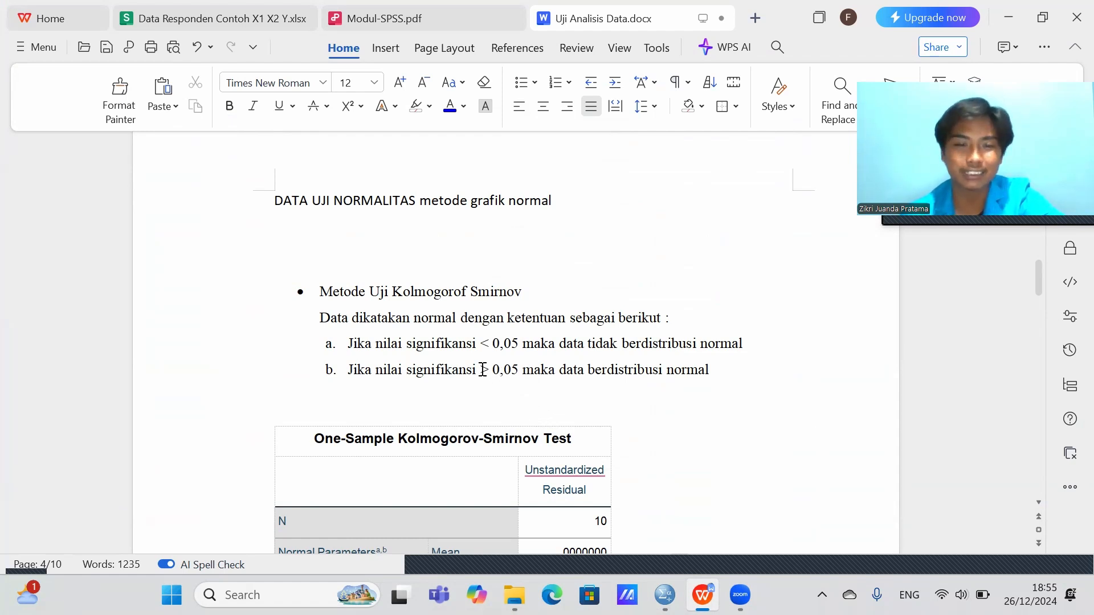
{"action": "left_click_drag", "start_coordinate": [482, 369], "coordinate": [715, 380]}
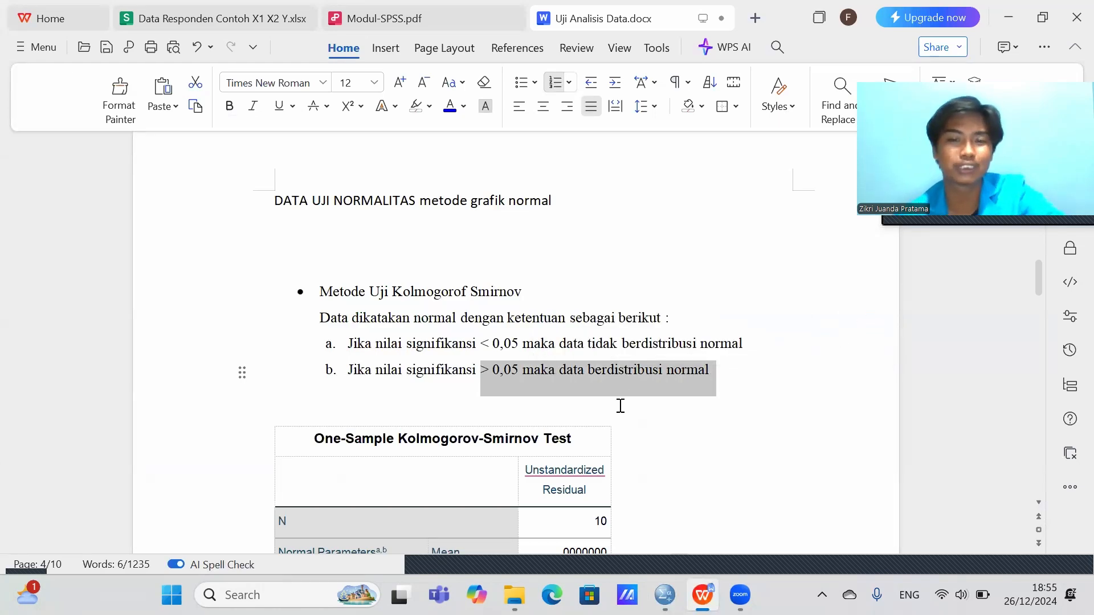
{"action": "scroll", "coordinate": [556, 313], "scroll_direction": "down", "scroll_amount": 10}
{"action": "left_click", "coordinate": [394, 291]}
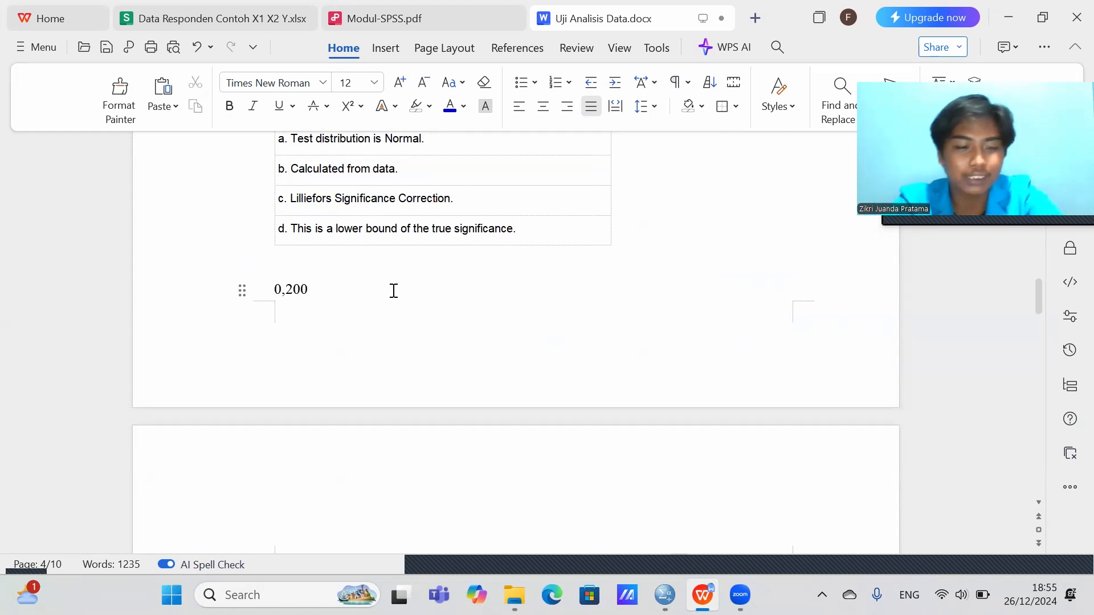
{"action": "key", "text": "ctrl+v"}
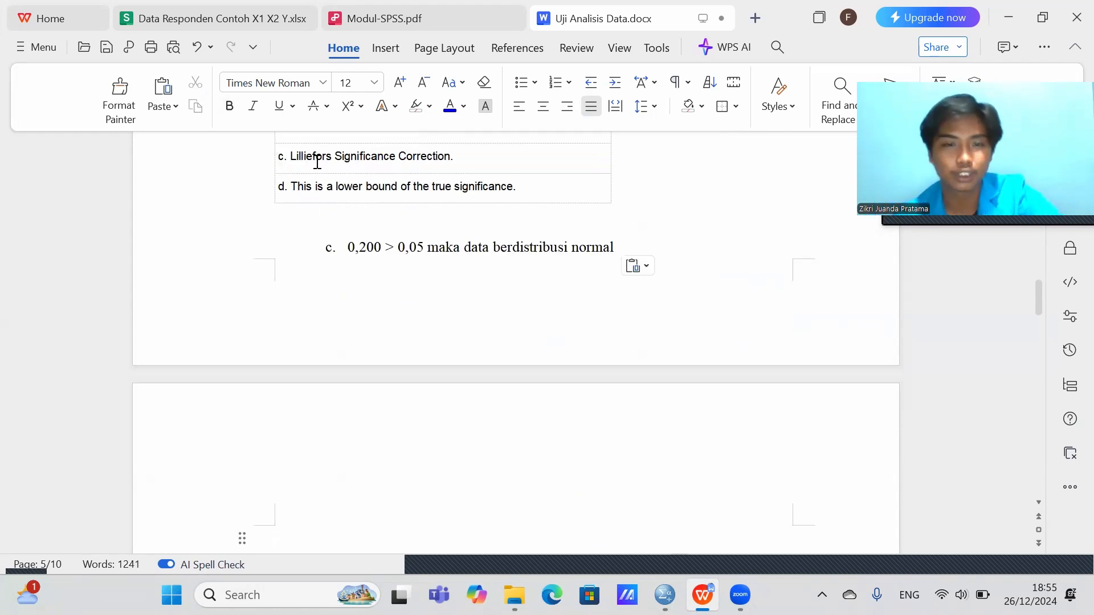
{"action": "left_click", "coordinate": [343, 246]}
{"action": "key", "text": "BackSpace"}
{"action": "key", "text": "BackSpace"}
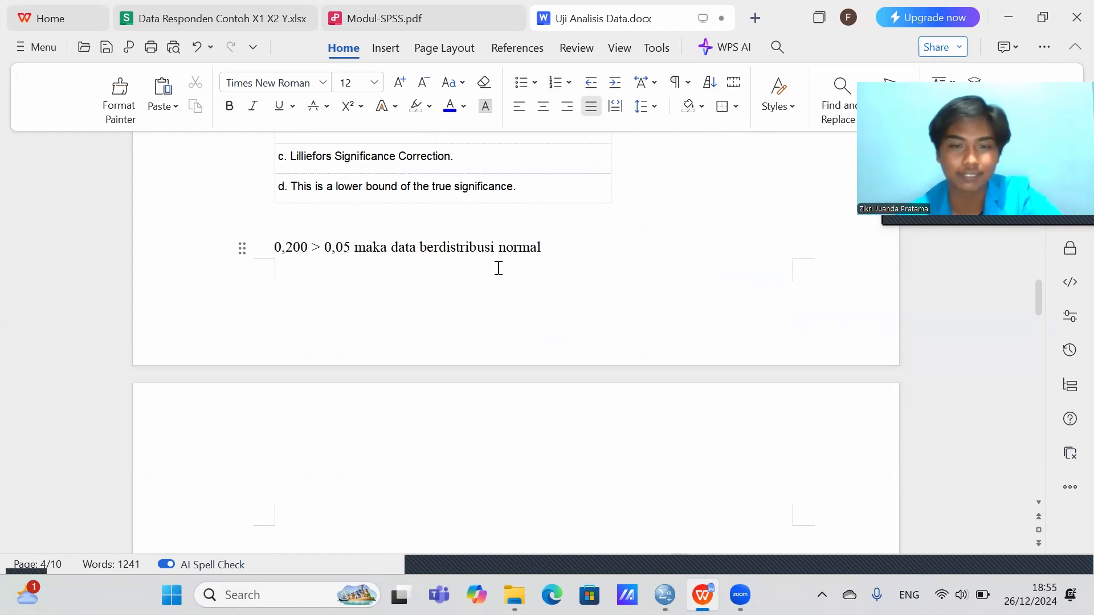
Step: Review the "Analisis Regresi" section, including the simple and multiple linear regression equations, variable definitions and conclusion templates
{"action": "scroll", "coordinate": [498, 279], "scroll_direction": "down", "scroll_amount": 8}
{"action": "scroll", "coordinate": [500, 281], "scroll_direction": "down", "scroll_amount": 15}
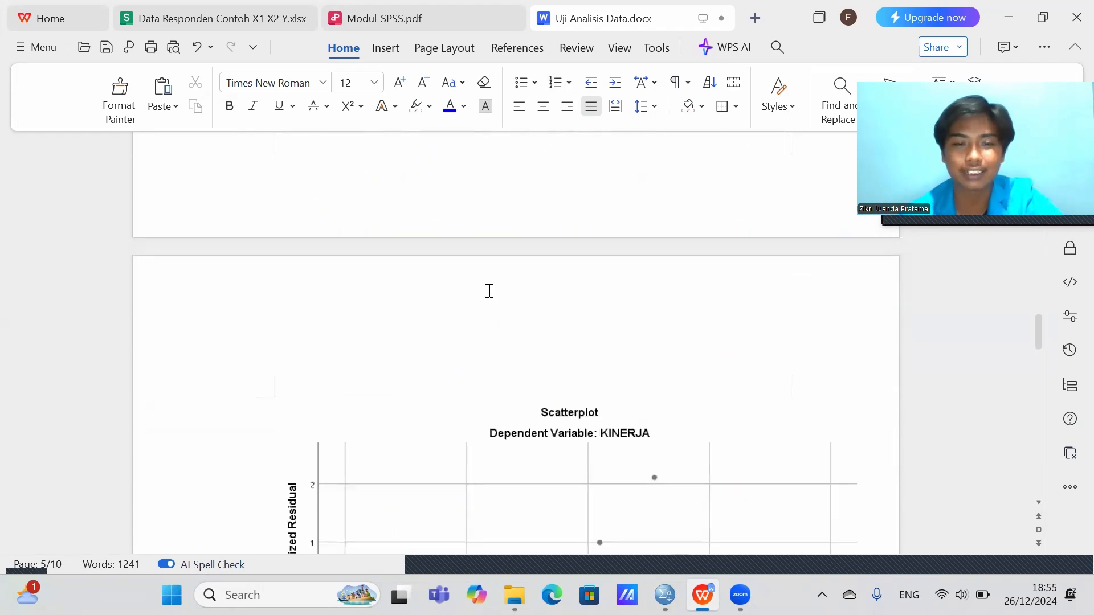
{"action": "scroll", "coordinate": [489, 294], "scroll_direction": "down", "scroll_amount": 10}
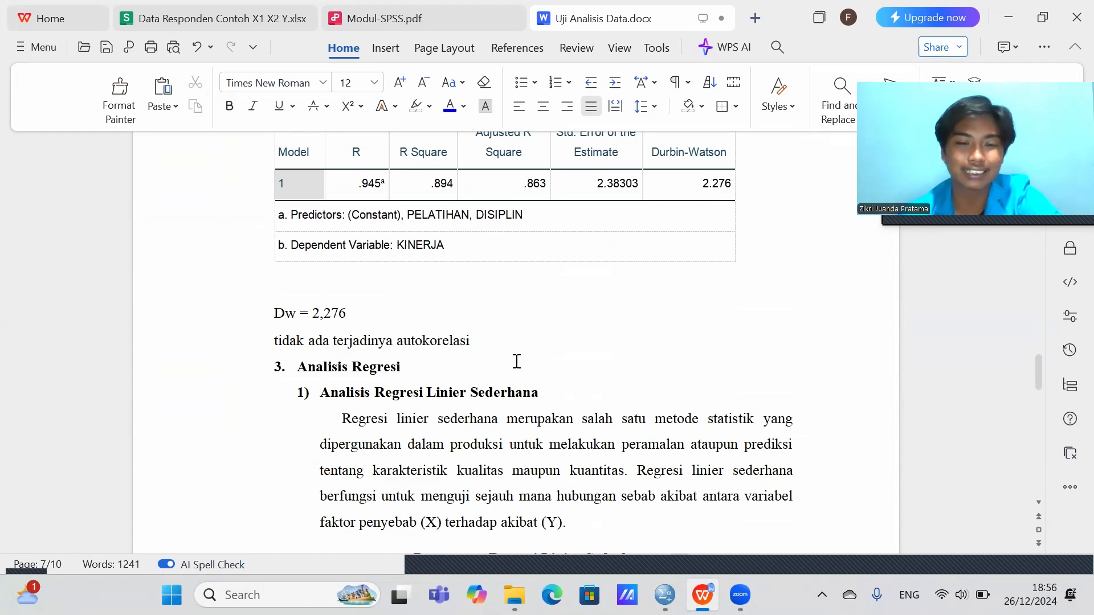
{"action": "scroll", "coordinate": [557, 353], "scroll_direction": "down", "scroll_amount": 10}
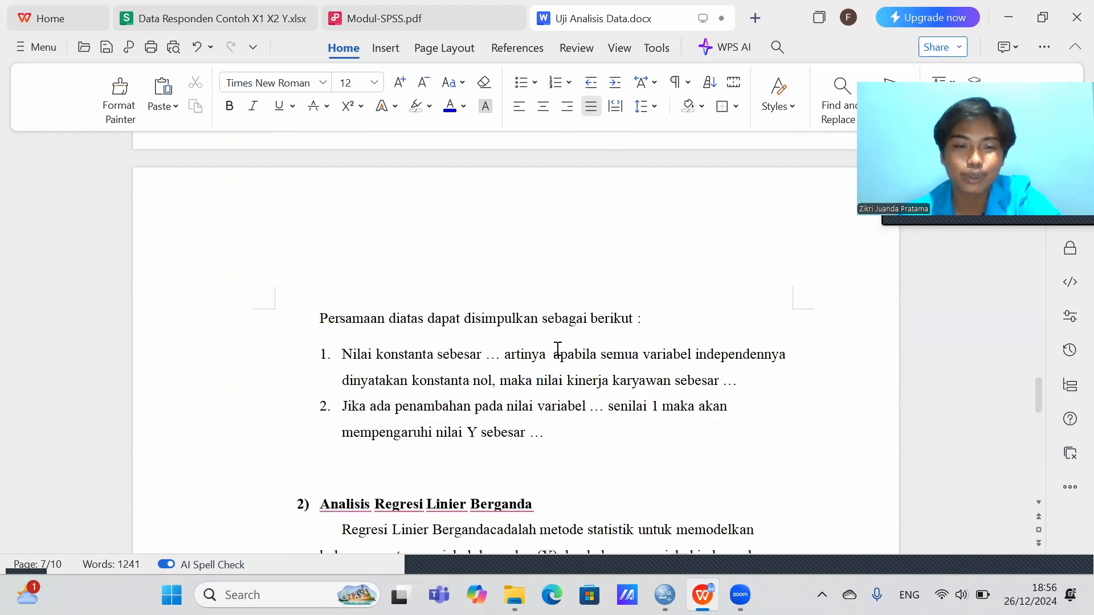
{"action": "scroll", "coordinate": [480, 359], "scroll_direction": "down", "scroll_amount": 3}
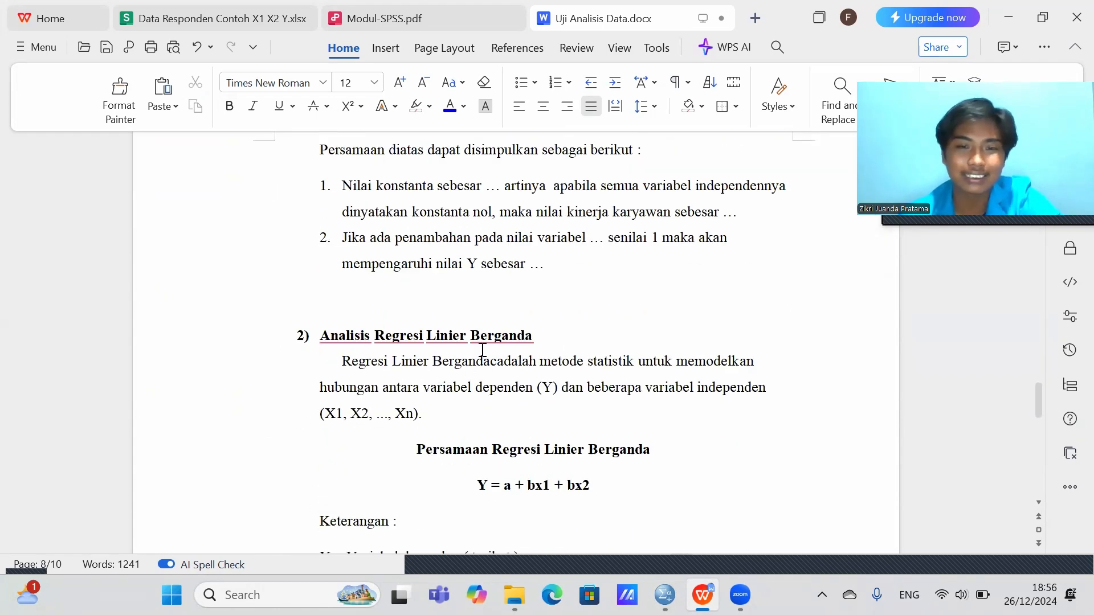
{"action": "scroll", "coordinate": [483, 350], "scroll_direction": "up", "scroll_amount": 10}
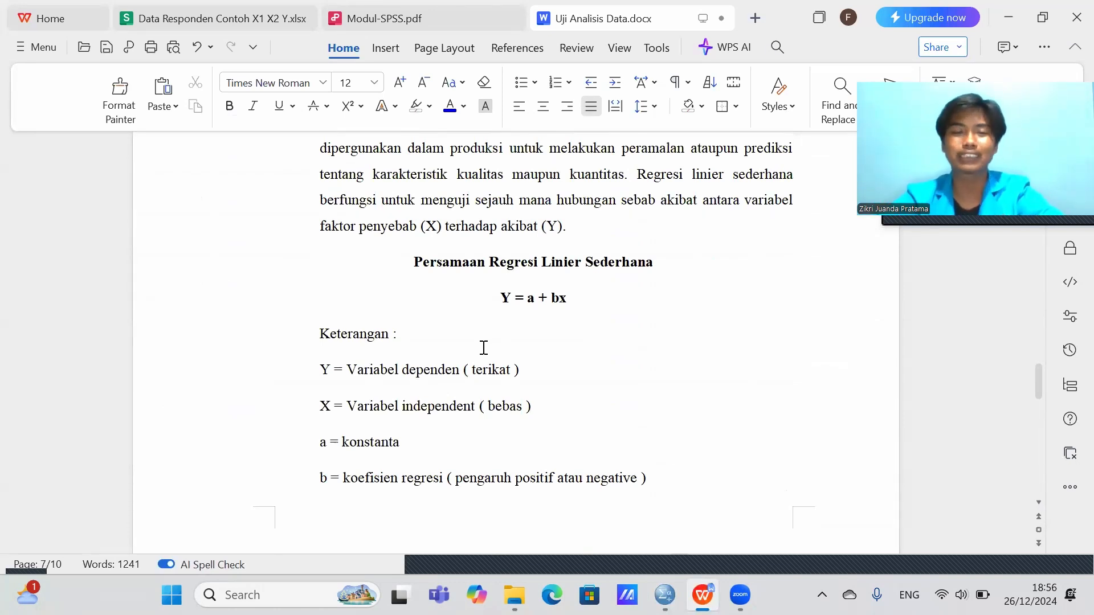
{"action": "scroll", "coordinate": [483, 348], "scroll_direction": "up", "scroll_amount": 3}
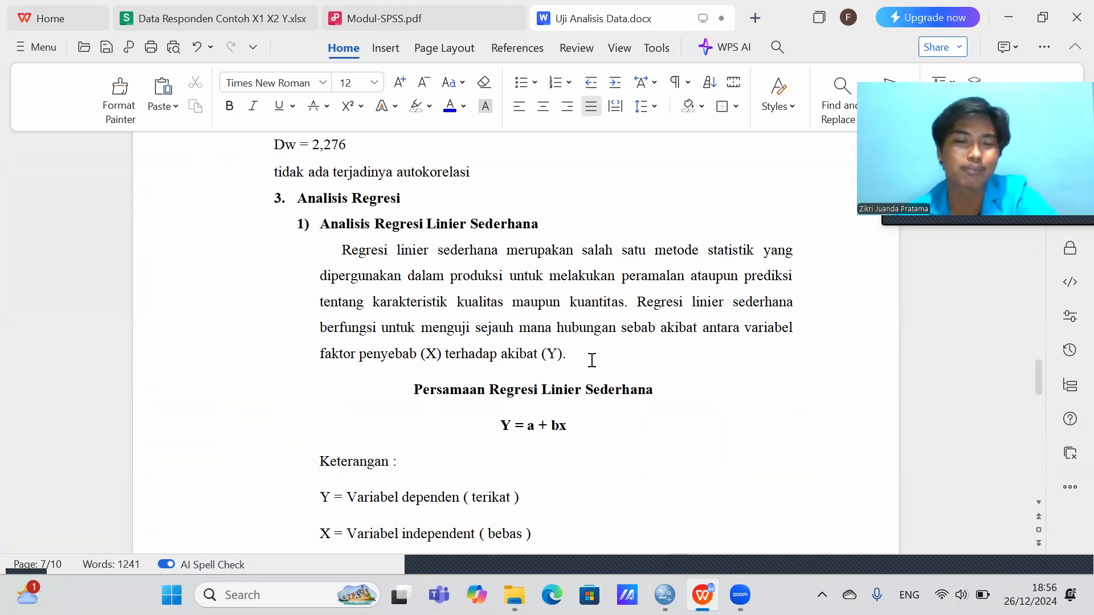
{"action": "scroll", "coordinate": [530, 397], "scroll_direction": "down", "scroll_amount": 3}
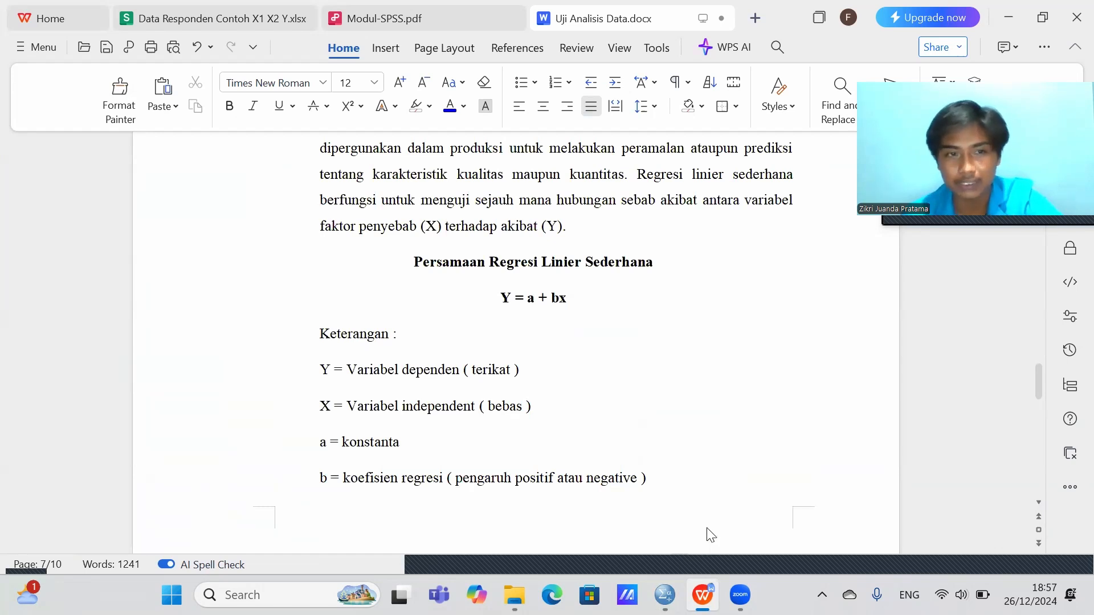
Step: Switch to the SPSS Data Editor and create a new empty dataset
{"action": "key", "text": "alt+Tab"}
{"action": "left_click", "coordinate": [114, 107]}
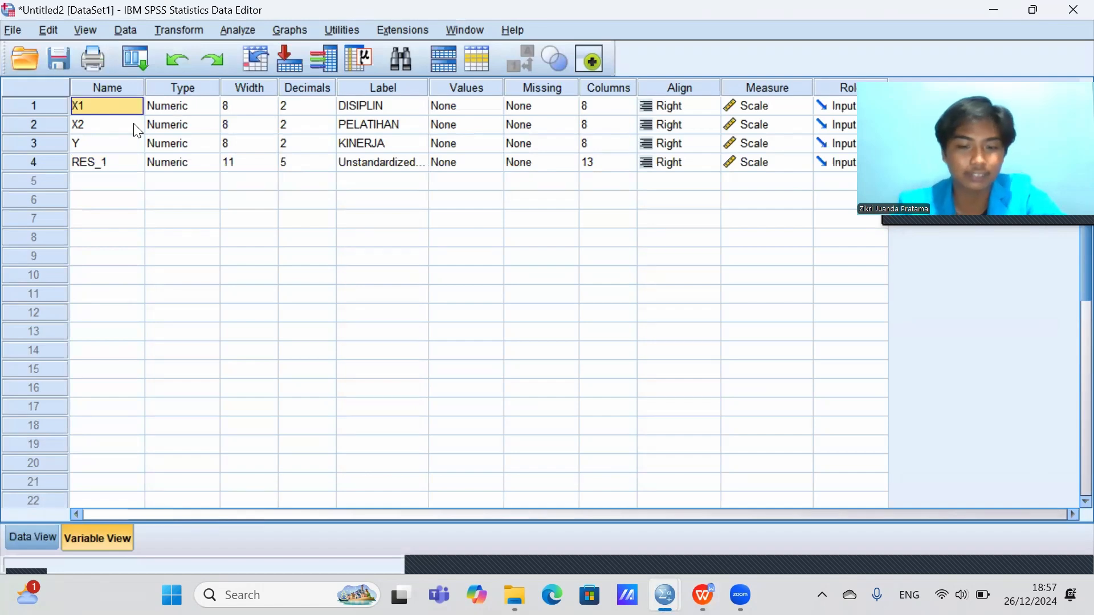
{"action": "key", "text": "ctrl+n"}
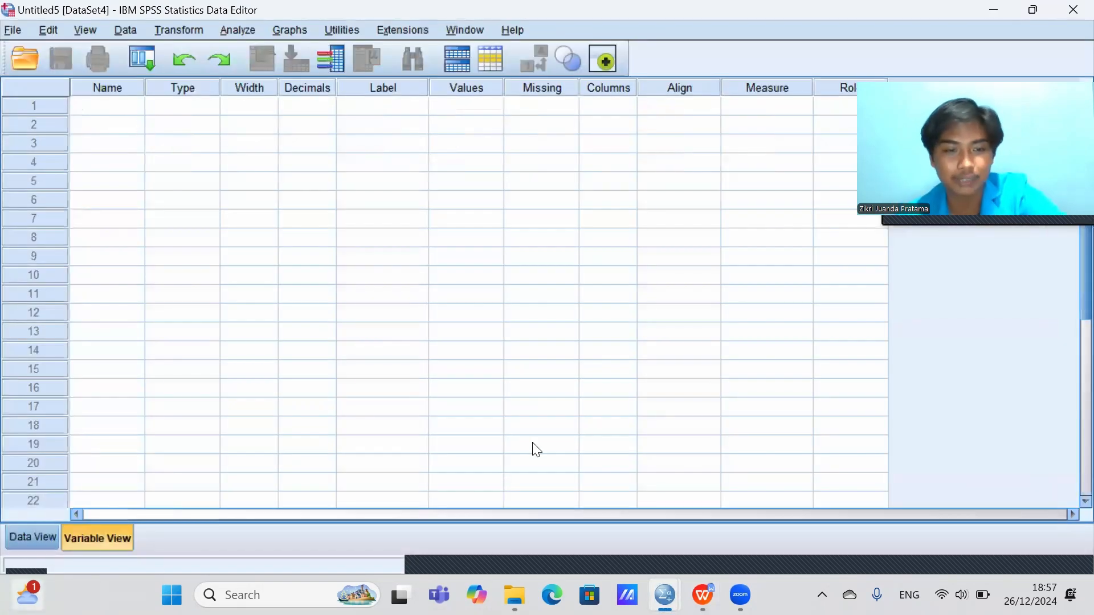
Step: Switch to Data Responden Contoh X1 X2 Y.xlsx in WPS Office and copy the X1, X2 and Y values in B6:D15 of Sheet1
{"action": "mouse_move", "coordinate": [661, 585]}
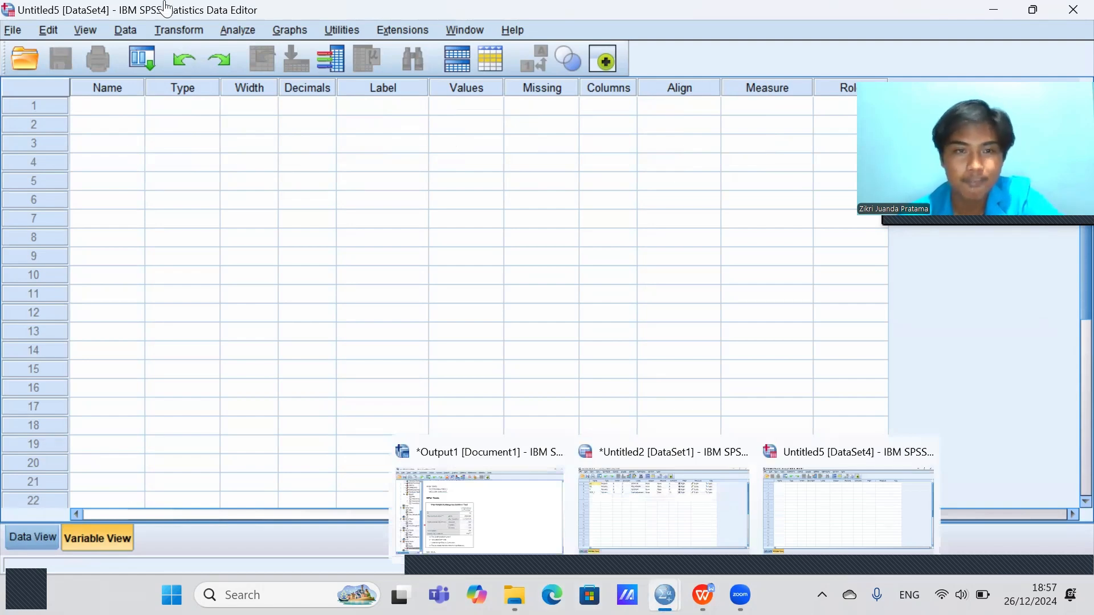
{"action": "key", "text": "alt+Tab"}
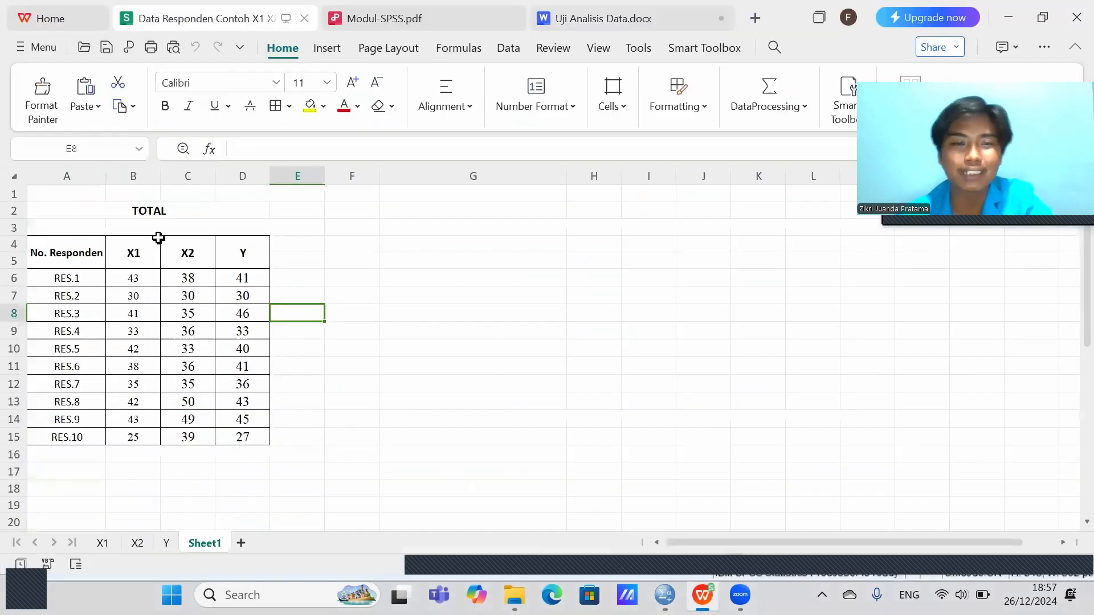
{"action": "left_click", "coordinate": [132, 284]}
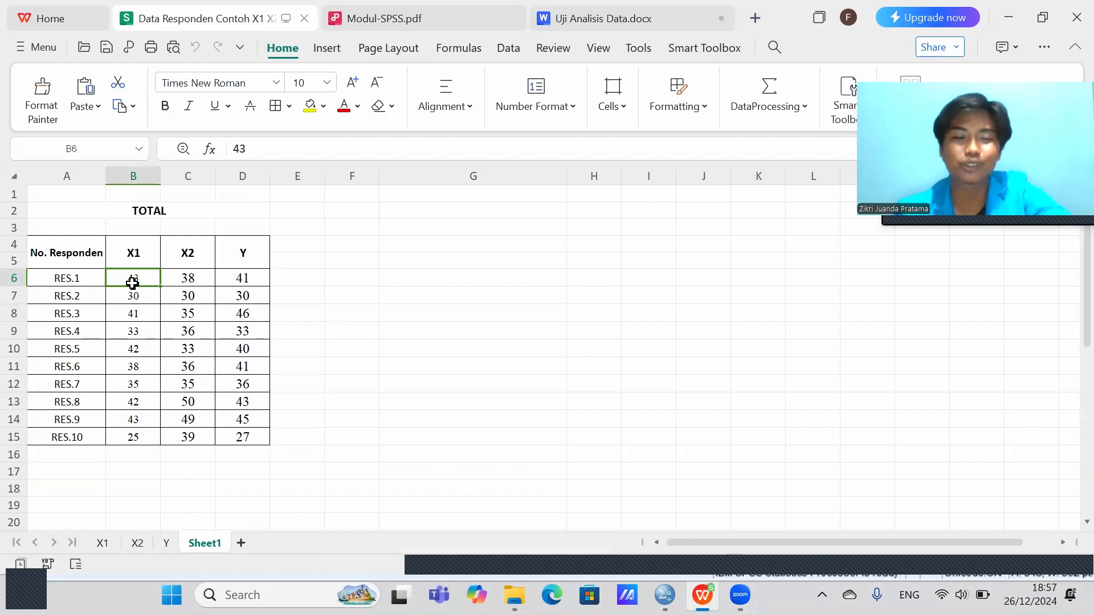
{"action": "key", "text": "shift+Right"}
{"action": "key", "text": "shift+Right"}
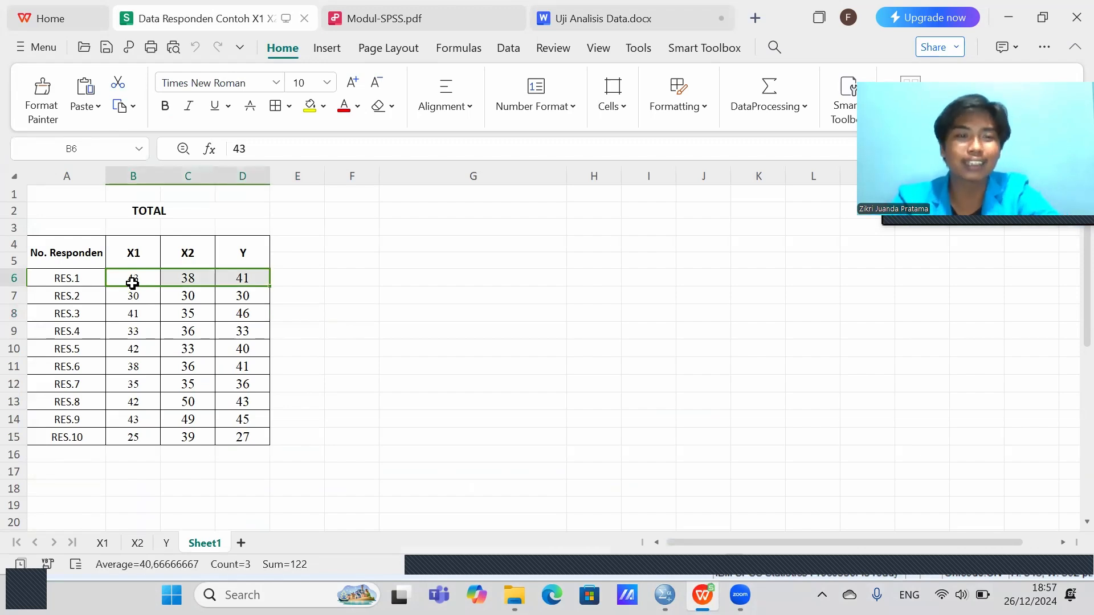
{"action": "key", "text": "shift+Down"}
{"action": "key", "text": "shift+Down"}
{"action": "key", "text": "shift+Down"}
{"action": "key", "text": "shift+Down"}
{"action": "key", "text": "shift+Down"}
{"action": "key", "text": "shift+Down"}
{"action": "key", "text": "shift+Down"}
{"action": "key", "text": "shift+Down"}
{"action": "key", "text": "shift+Down"}
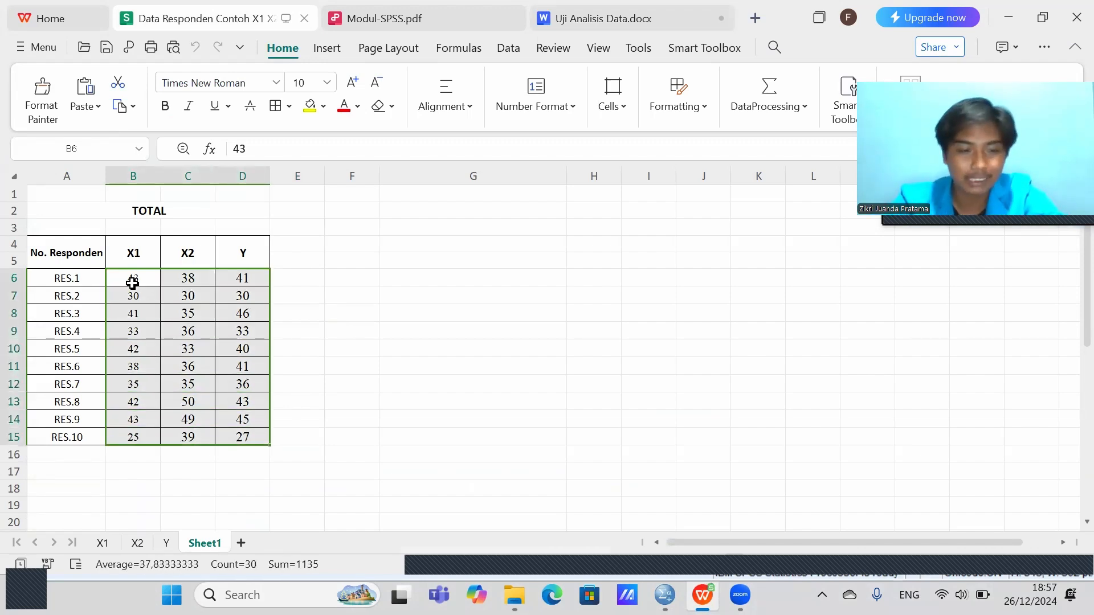
{"action": "key", "text": "ctrl+c"}
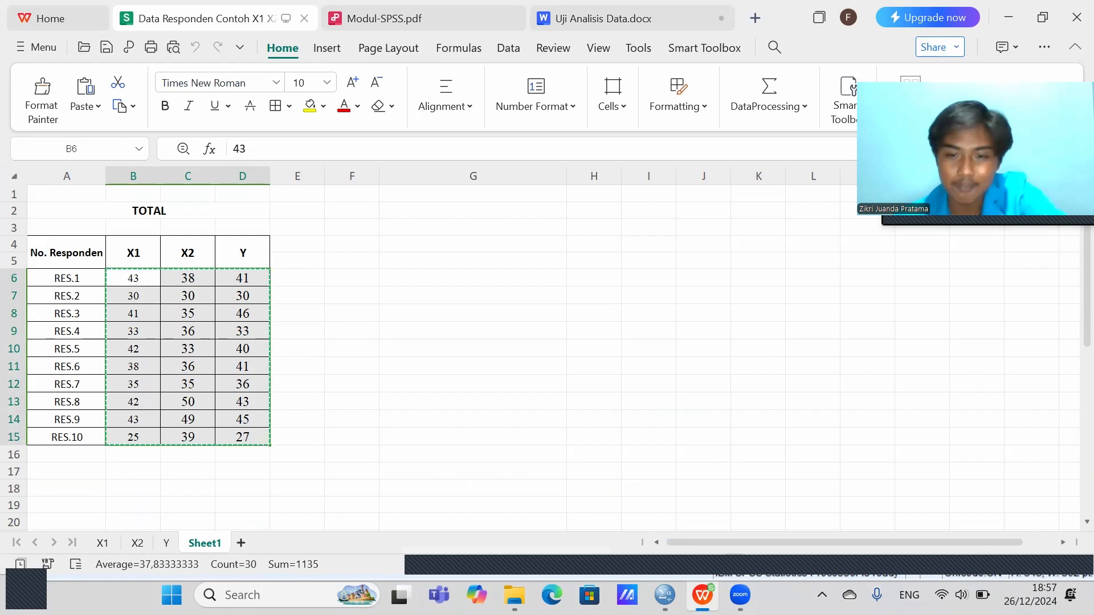
Step: Return to the new SPSS dataset and paste the copied respondent values into Data View starting at row 1 of the first column
{"action": "left_click", "coordinate": [703, 595]}
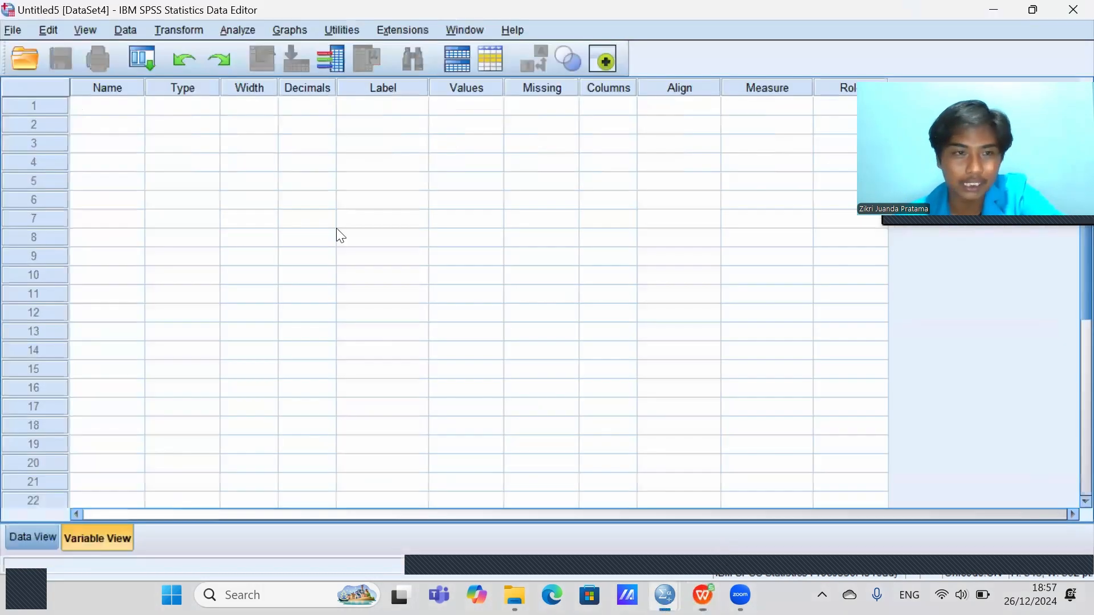
{"action": "left_click", "coordinate": [34, 539]}
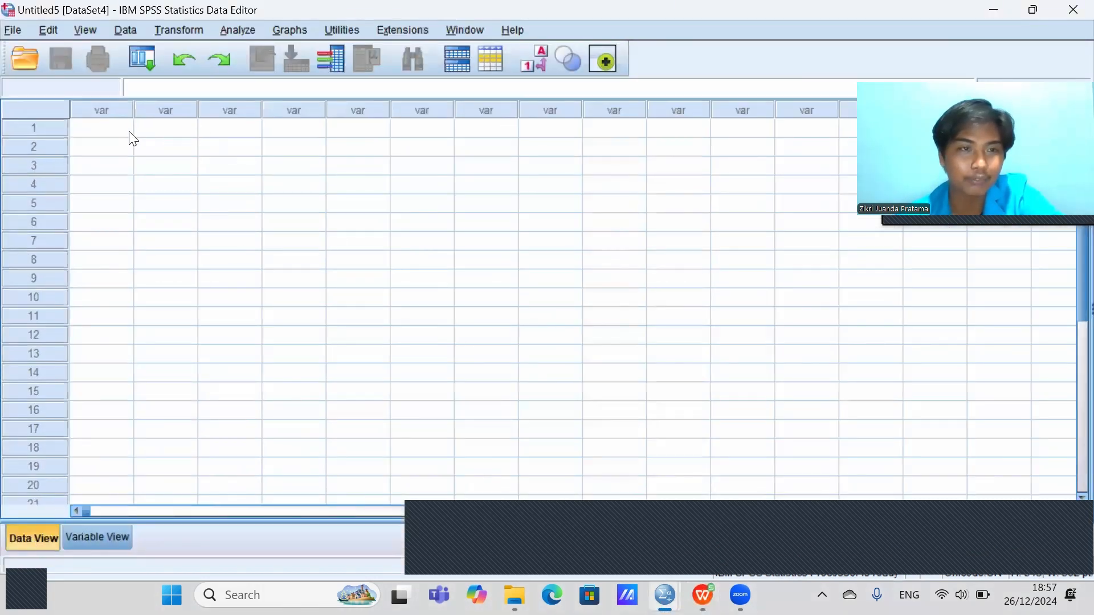
{"action": "left_click", "coordinate": [110, 130]}
{"action": "key", "text": "ctrl+v"}
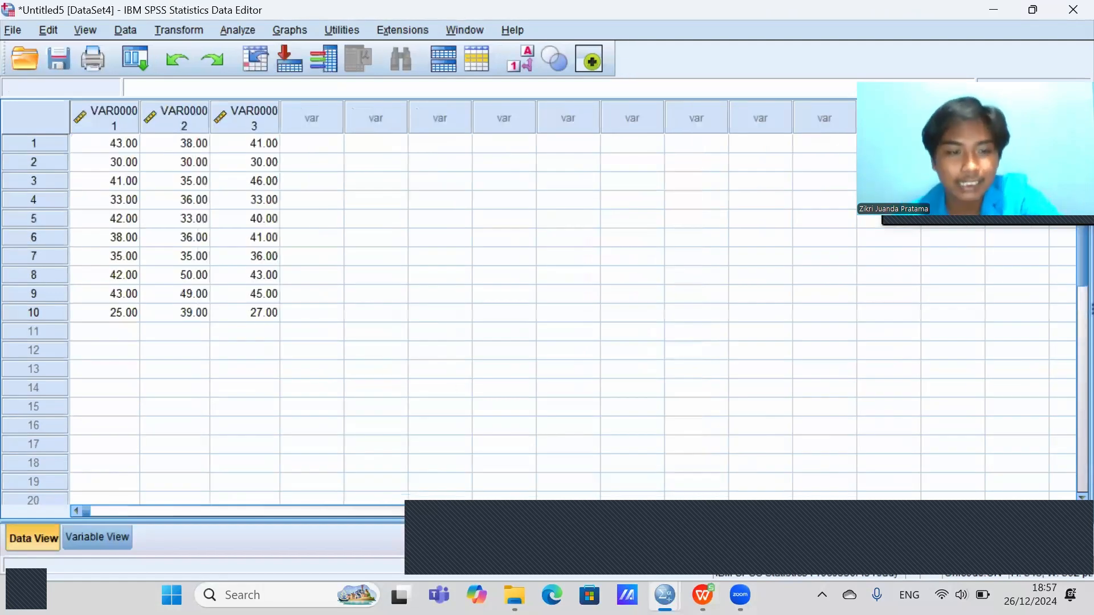
Step: Rename the three variables of the new dataset as X1, X2 and Y
{"action": "left_click", "coordinate": [108, 536]}
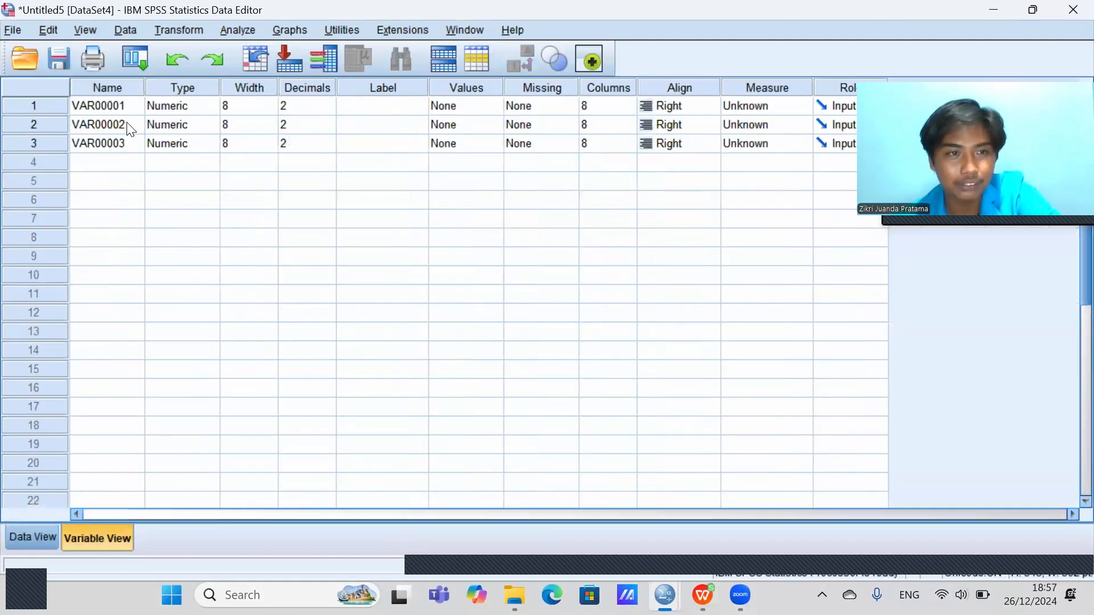
{"action": "left_click", "coordinate": [104, 107]}
{"action": "type", "text": "X1"}
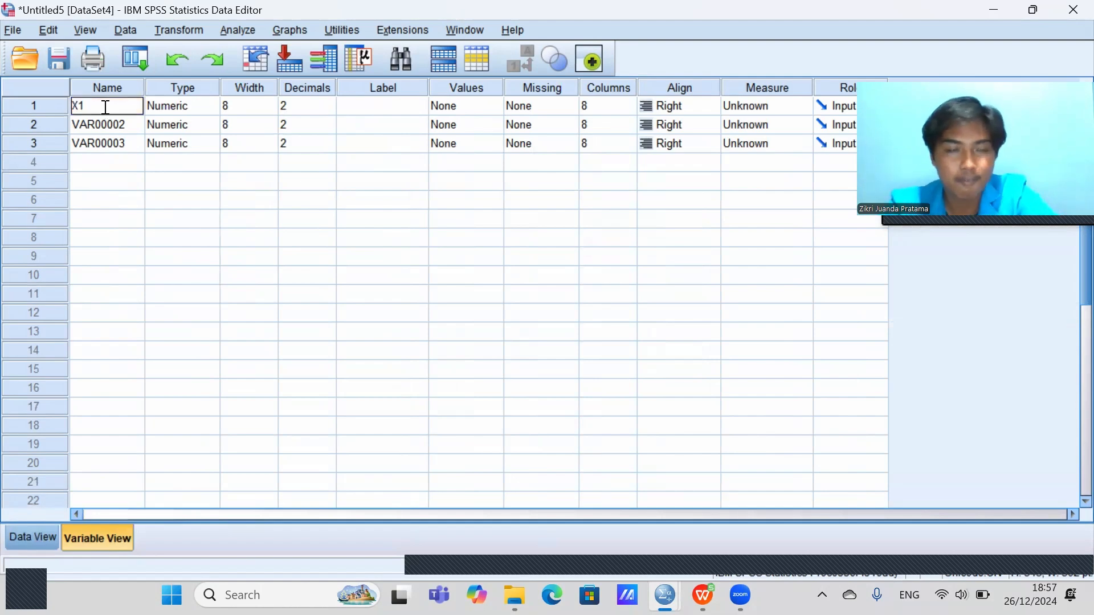
{"action": "key", "text": "Return"}
{"action": "type", "text": "X2"}
{"action": "key", "text": "Return"}
{"action": "type", "text": "Y"}
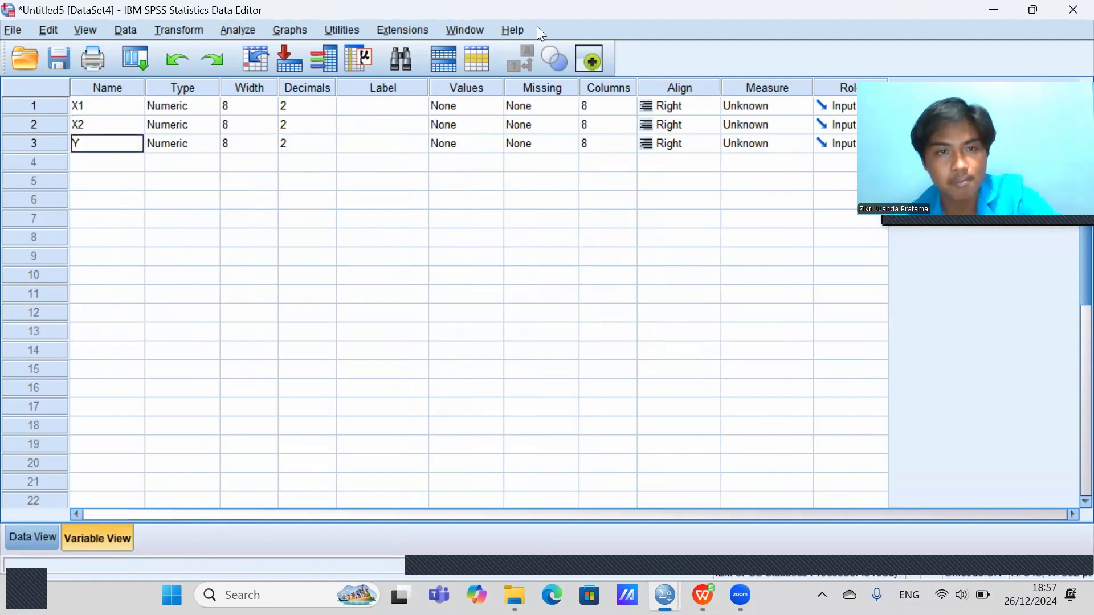
Step: Label variable X1 as DISIPLIN, X2 as PELATIHAN and Y as KINERJA
{"action": "left_click", "coordinate": [398, 107]}
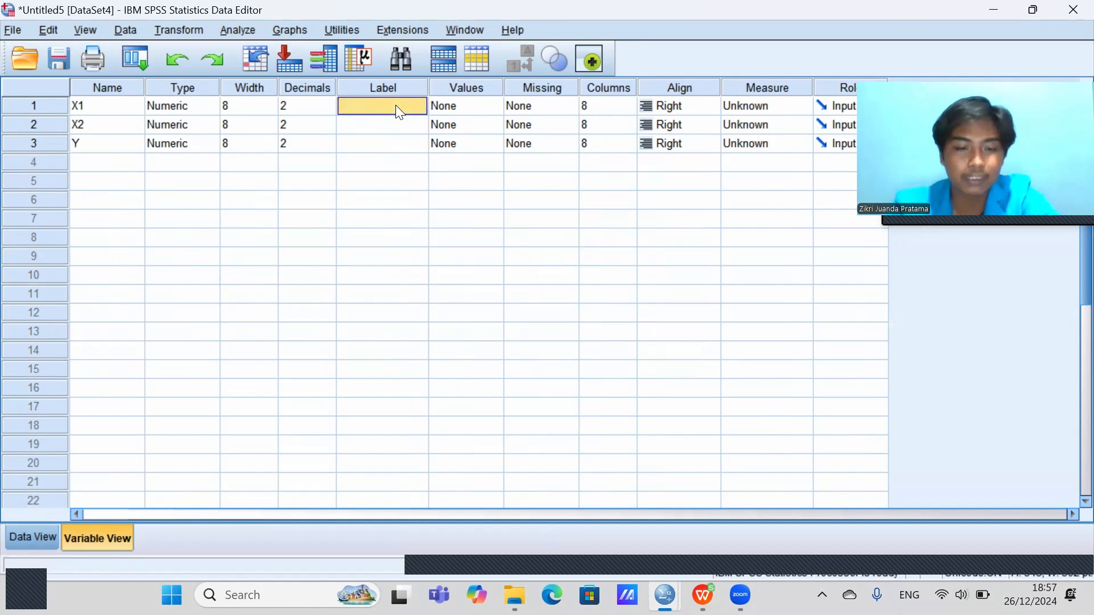
{"action": "type", "text": "DISIPLIN"}
{"action": "key", "text": "Tab"}
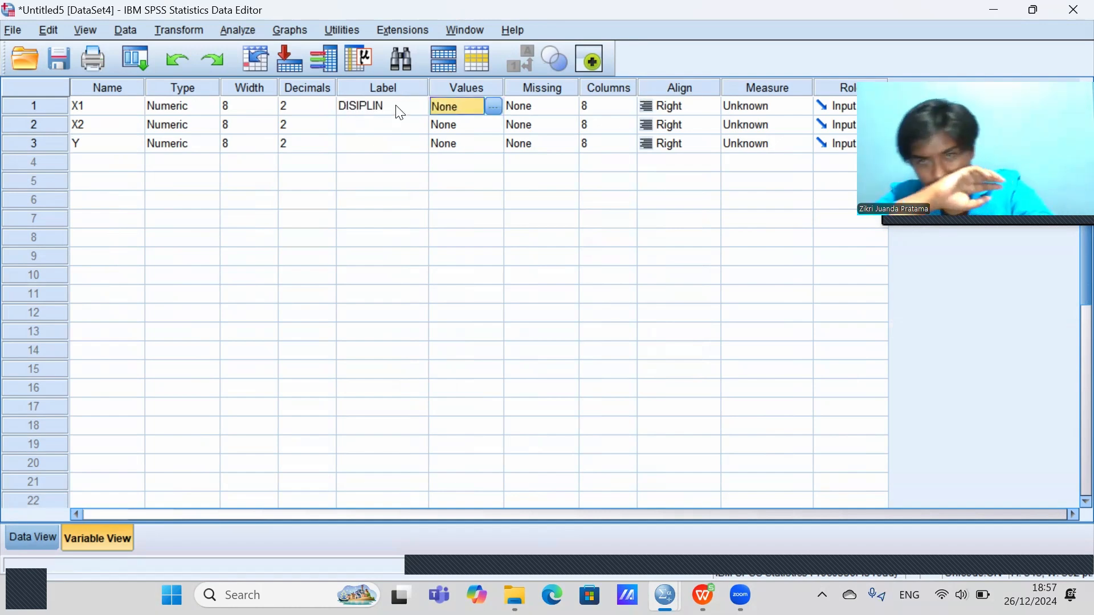
{"action": "left_click", "coordinate": [402, 135]}
{"action": "type", "text": "PELATIHAN"}
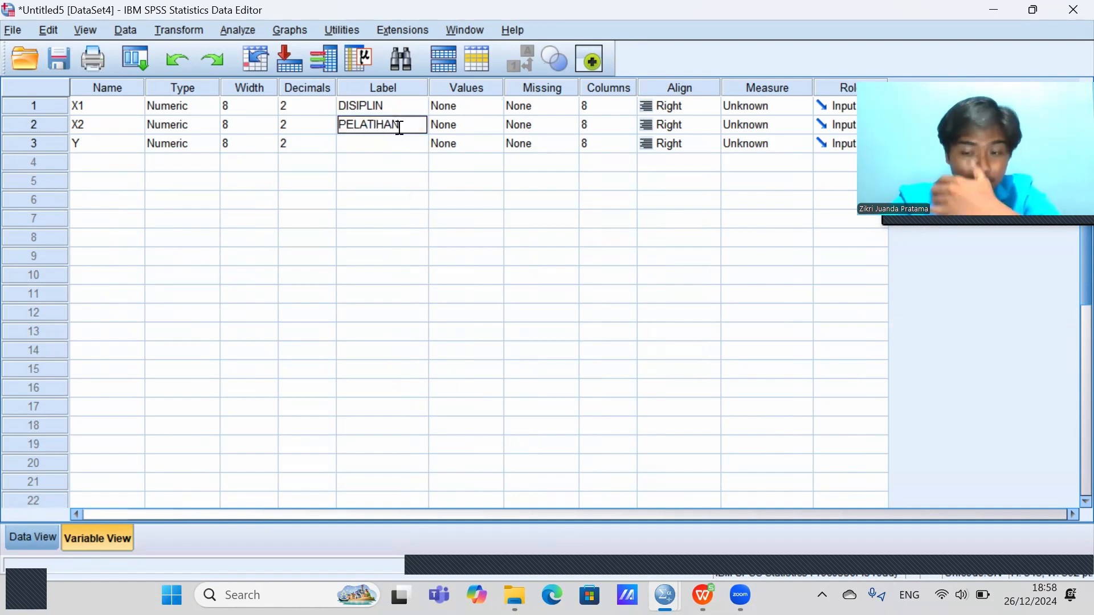
{"action": "key", "text": "Return"}
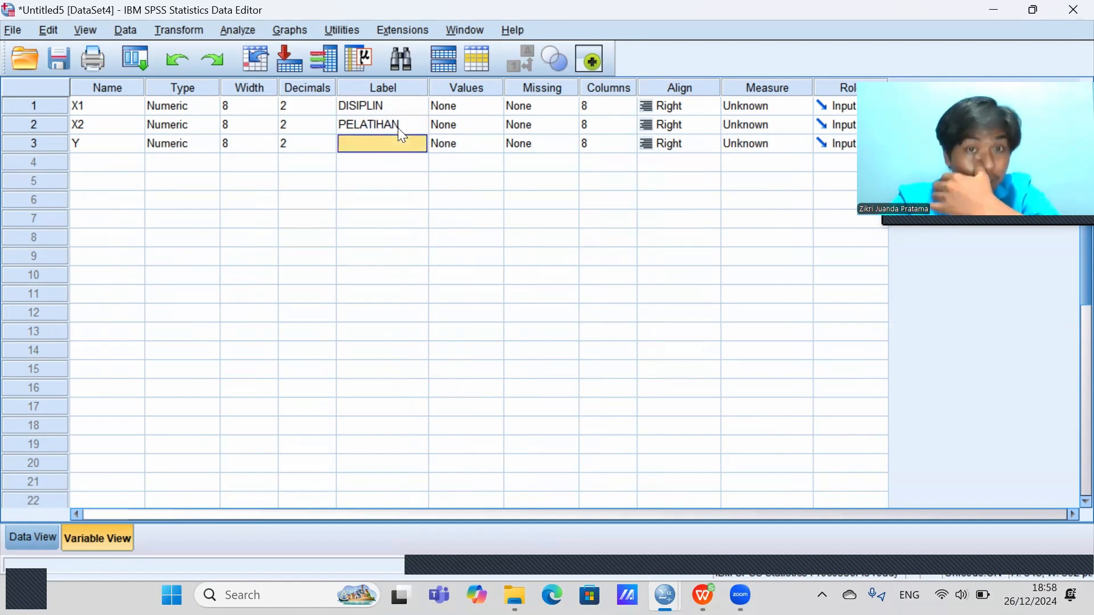
{"action": "type", "text": "KINERJA"}
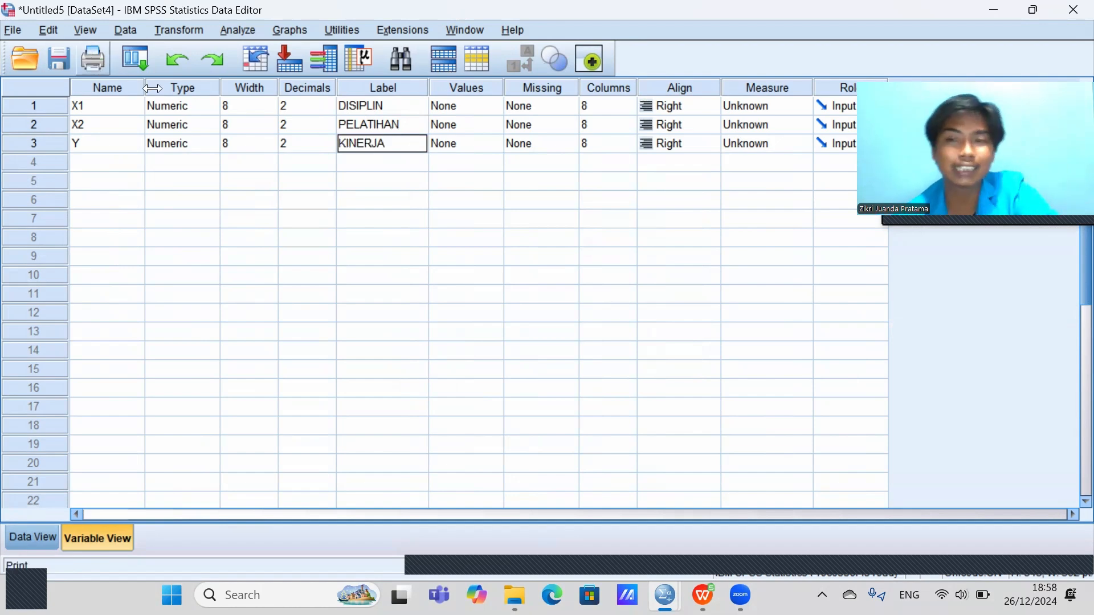
Step: Run a linear regression with KINERJA [Y] as the dependent variable and DISIPLIN [X1] as the independent variable
{"action": "left_click", "coordinate": [240, 30]}
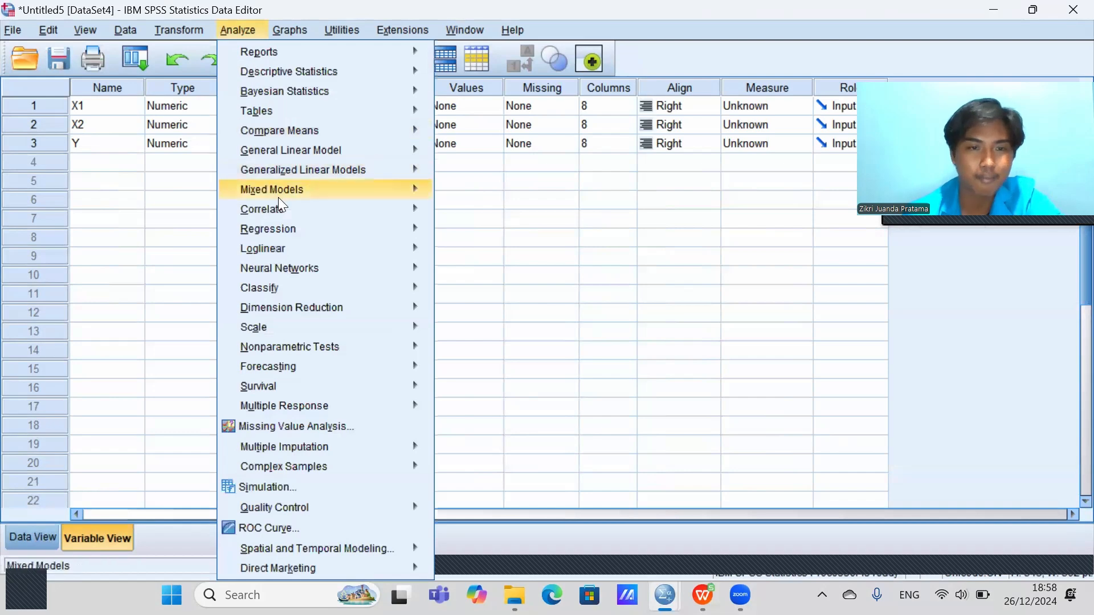
{"action": "mouse_move", "coordinate": [338, 234]}
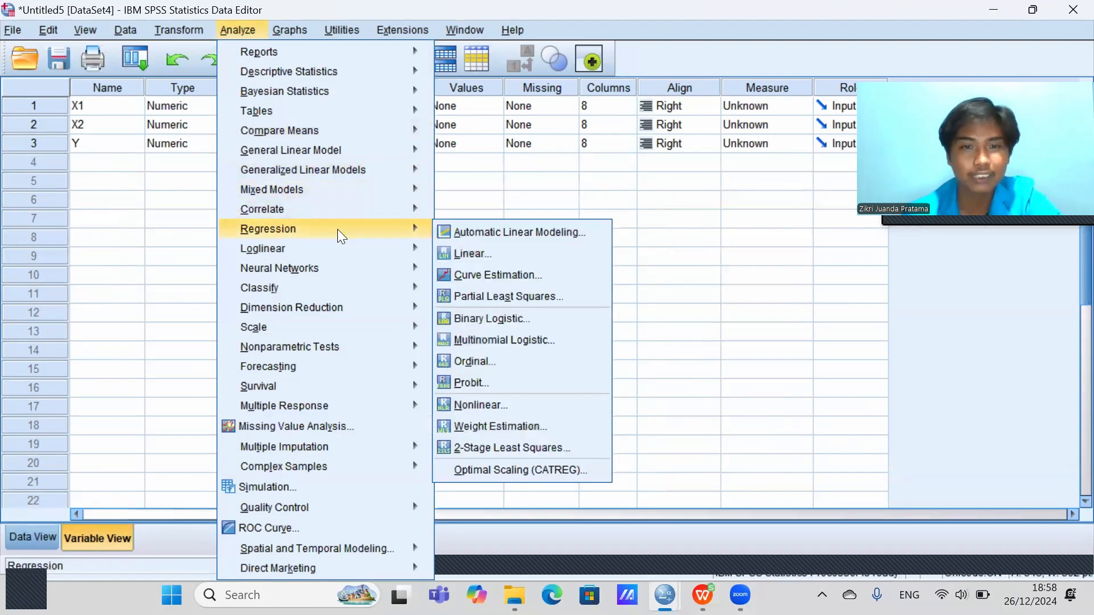
{"action": "left_click", "coordinate": [495, 256]}
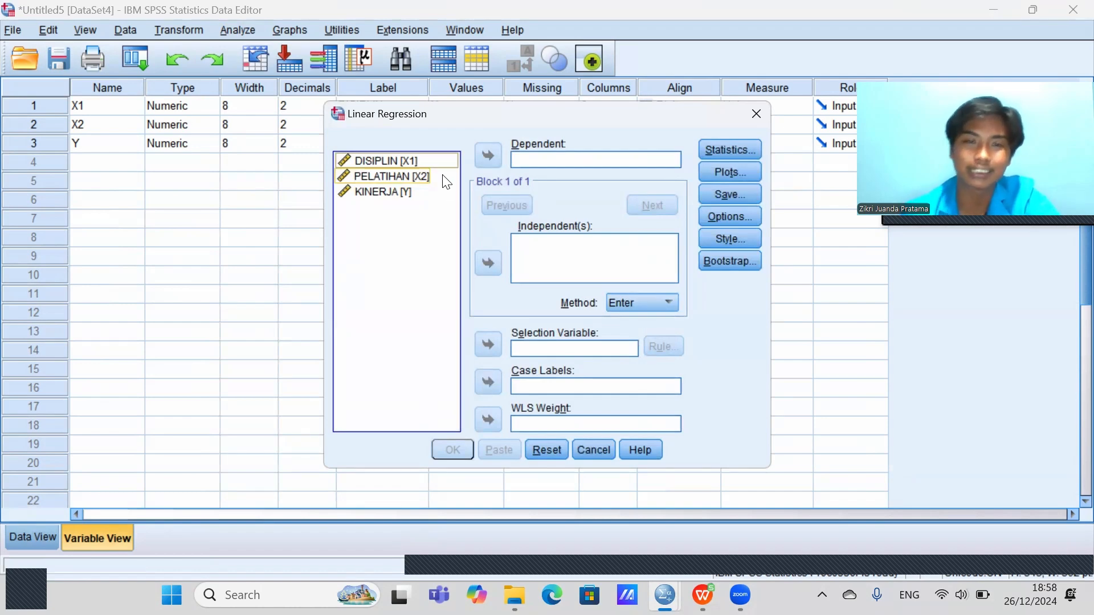
{"action": "left_click", "coordinate": [396, 161]}
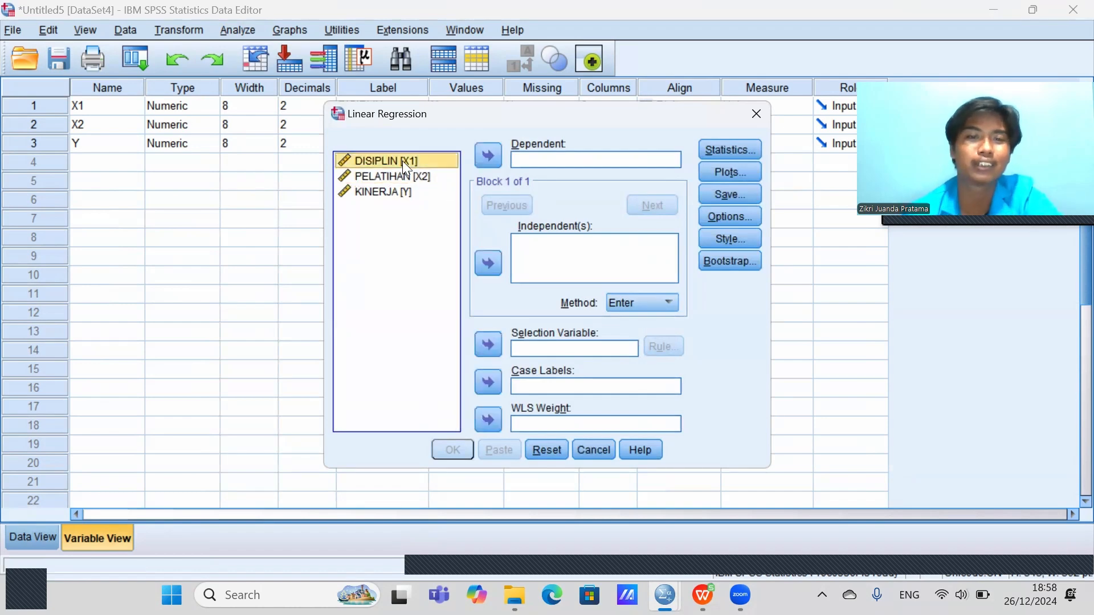
{"action": "left_click", "coordinate": [483, 270]}
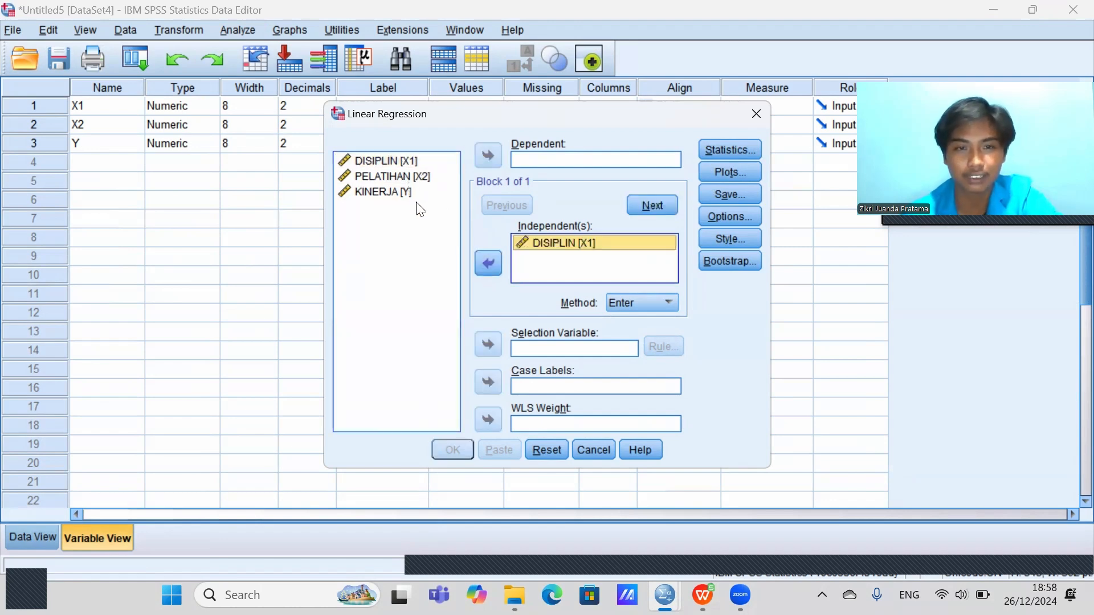
{"action": "left_click", "coordinate": [409, 195]}
{"action": "left_click", "coordinate": [480, 162]}
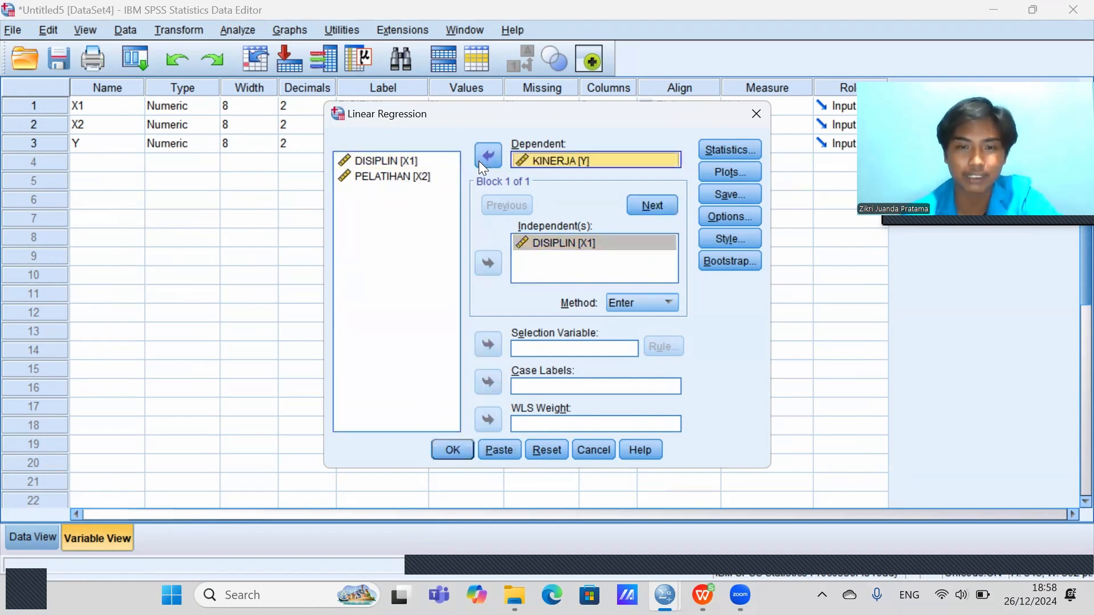
{"action": "left_click", "coordinate": [453, 450]}
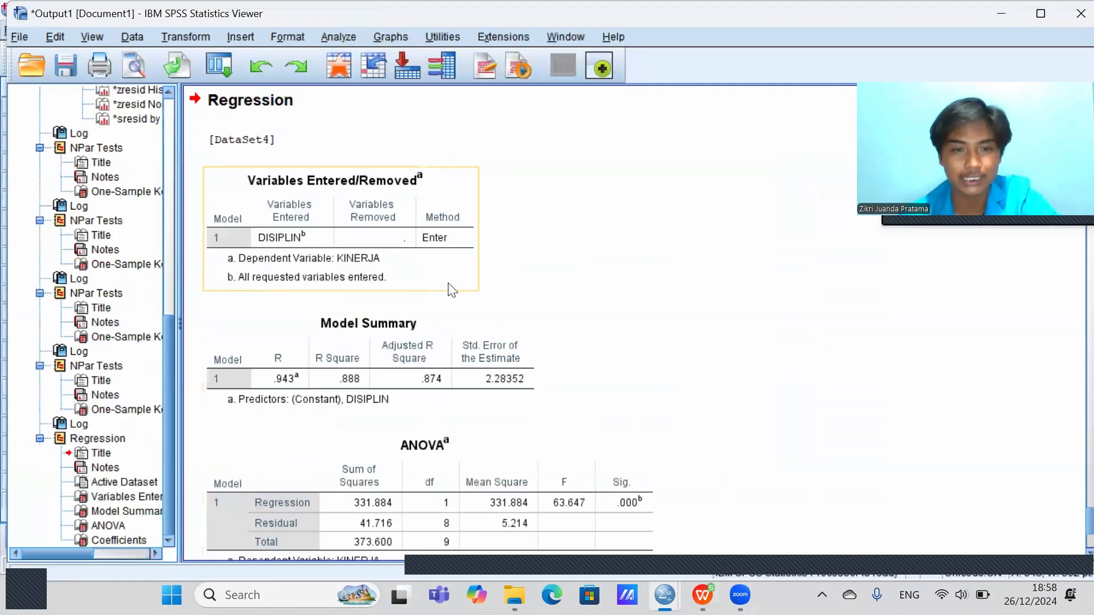
Step: Try to copy the Coefficients table from the new regression output
{"action": "scroll", "coordinate": [449, 288], "scroll_direction": "down", "scroll_amount": 3}
{"action": "scroll", "coordinate": [397, 217], "scroll_direction": "down", "scroll_amount": 5}
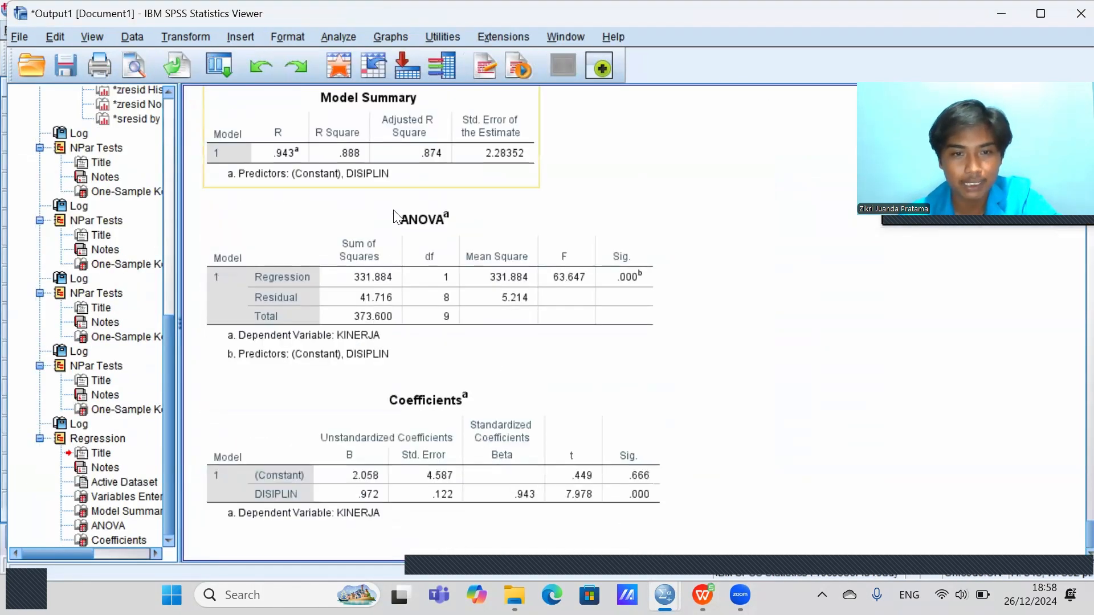
{"action": "left_click", "coordinate": [399, 428]}
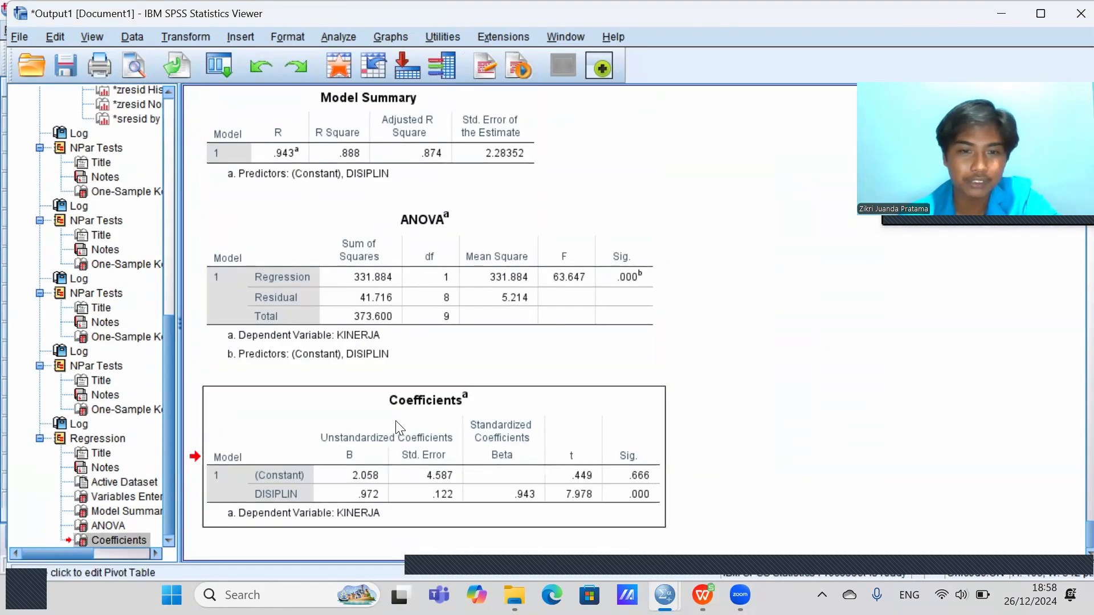
{"action": "right_click", "coordinate": [348, 428]}
{"action": "left_click", "coordinate": [738, 384]}
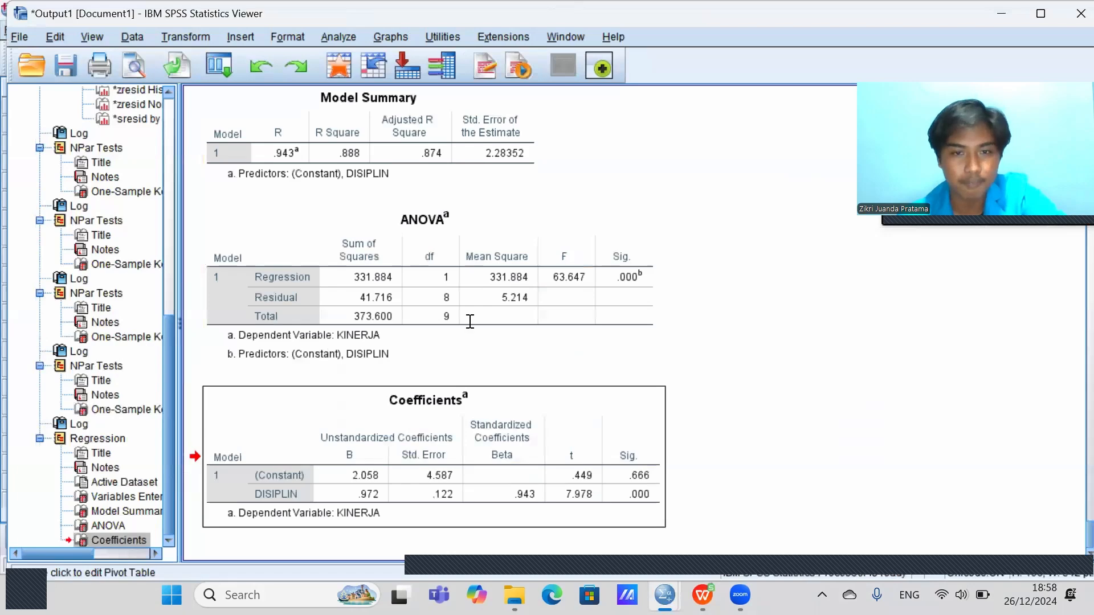
Step: Return to Uji Analisis Data.docx in WPS Office and add an empty line below the simple regression equation "Y = a + bx"
{"action": "key", "text": "alt+Tab"}
{"action": "scroll", "coordinate": [620, 295], "scroll_direction": "up", "scroll_amount": 1}
{"action": "scroll", "coordinate": [594, 322], "scroll_direction": "down", "scroll_amount": 1}
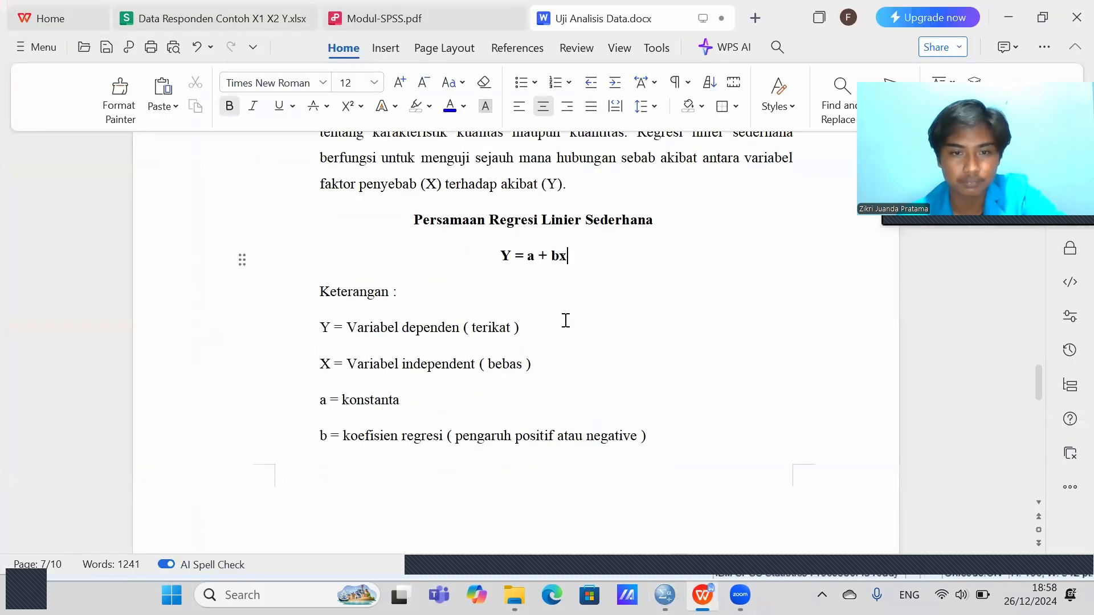
{"action": "key", "text": "Return"}
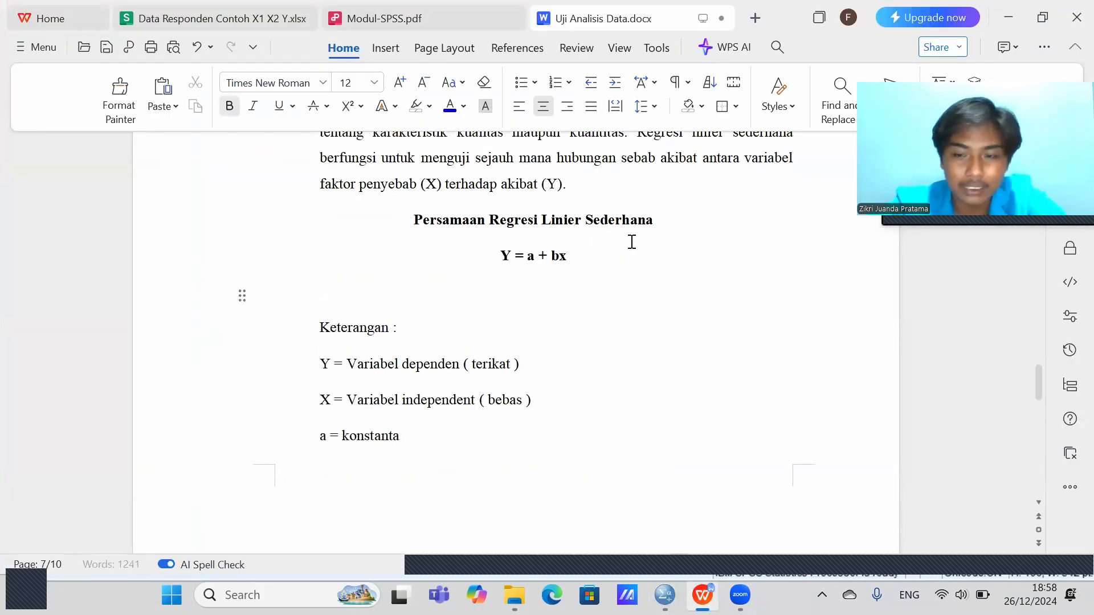
Step: Try pasting the clipboard content on the empty line below "Y = a + bx" and undo that paste
{"action": "key", "text": "ctrl+v"}
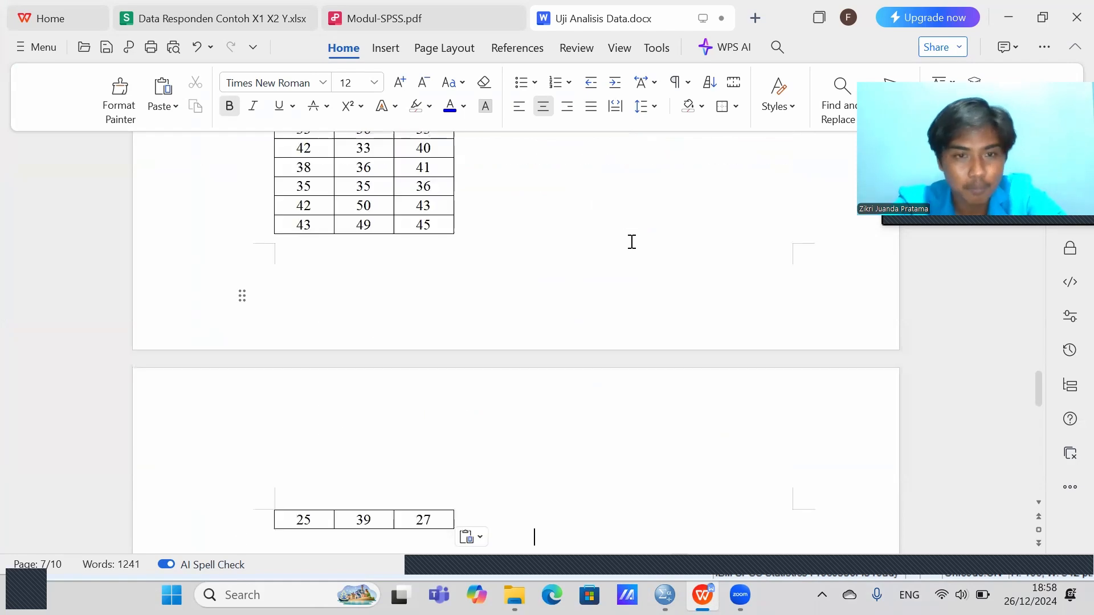
{"action": "scroll", "coordinate": [632, 242], "scroll_direction": "up", "scroll_amount": 2}
{"action": "key", "text": "ctrl+z"}
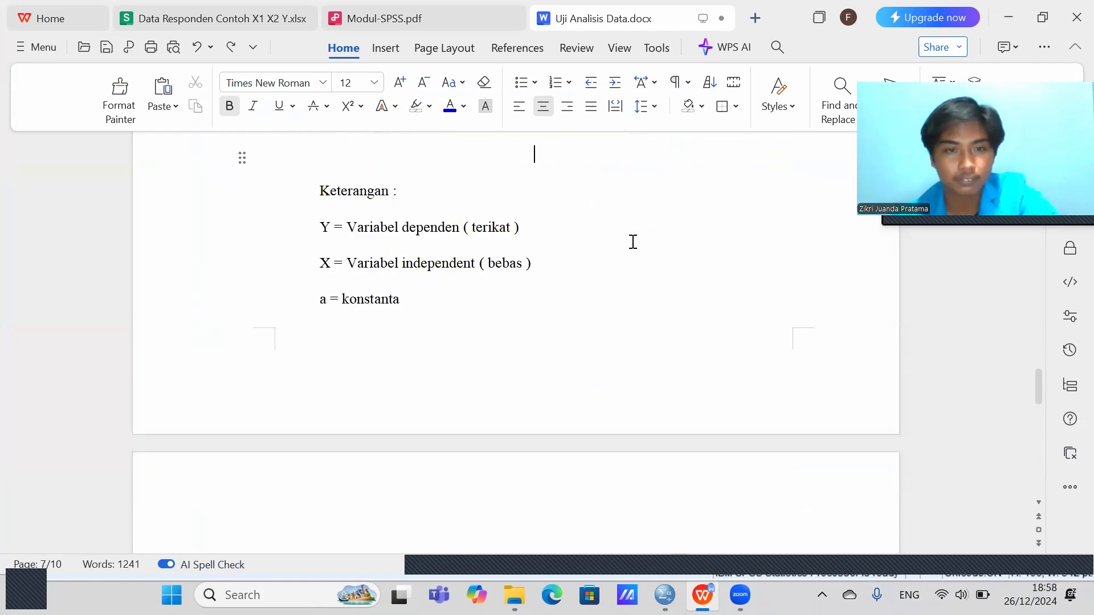
Step: Switch to the SPSS Output1 viewer and copy the Coefficients table of the DISIPLIN regression
{"action": "mouse_move", "coordinate": [665, 594]}
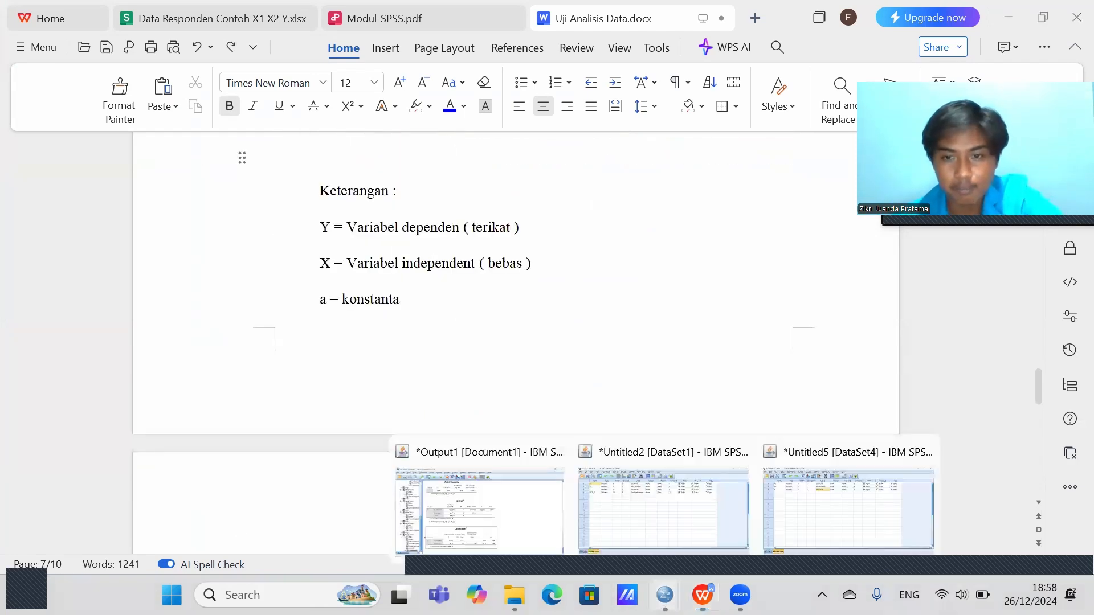
{"action": "left_click", "coordinate": [477, 480]}
{"action": "left_click", "coordinate": [398, 424]}
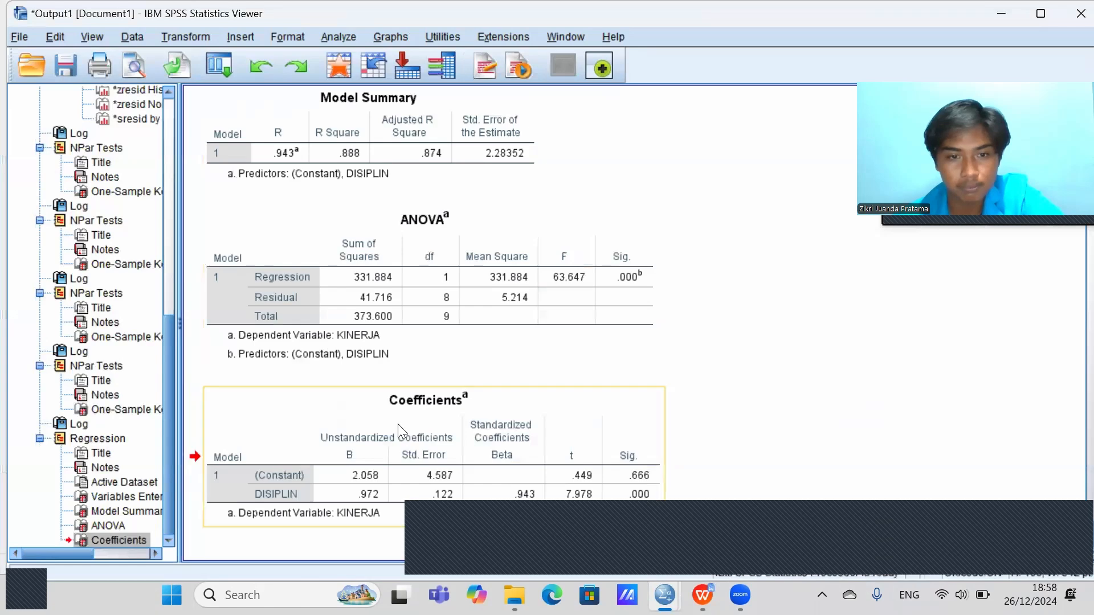
{"action": "right_click", "coordinate": [397, 423]}
{"action": "left_click", "coordinate": [418, 459]}
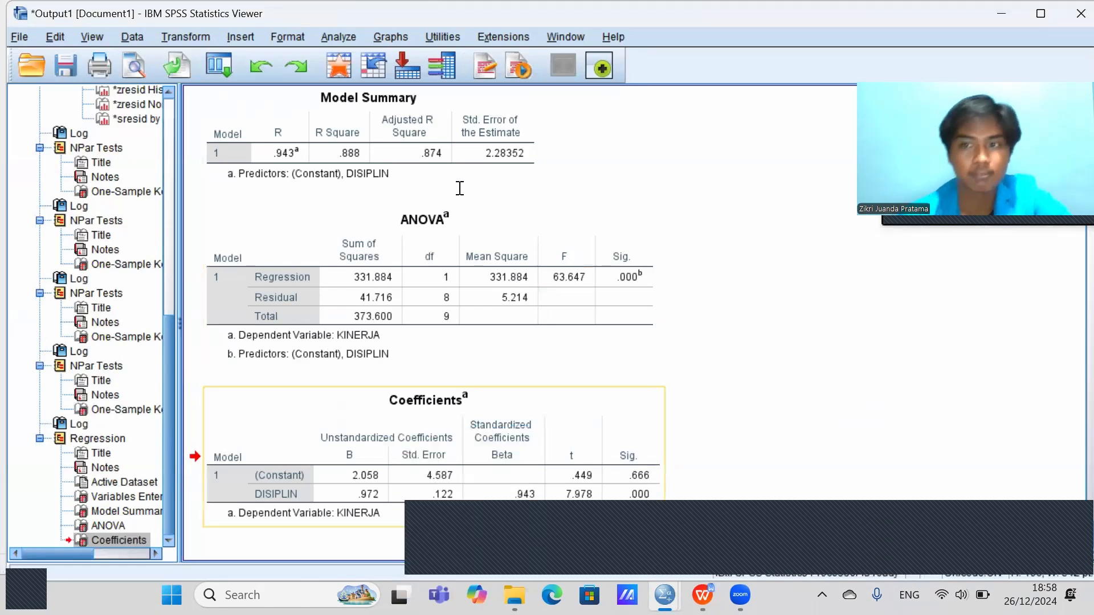
Step: Return to Uji Analisis Data.docx and paste the Coefficients table below the equation "Y = a + bx"
{"action": "key", "text": "alt+Tab"}
{"action": "key", "text": "ctrl+v"}
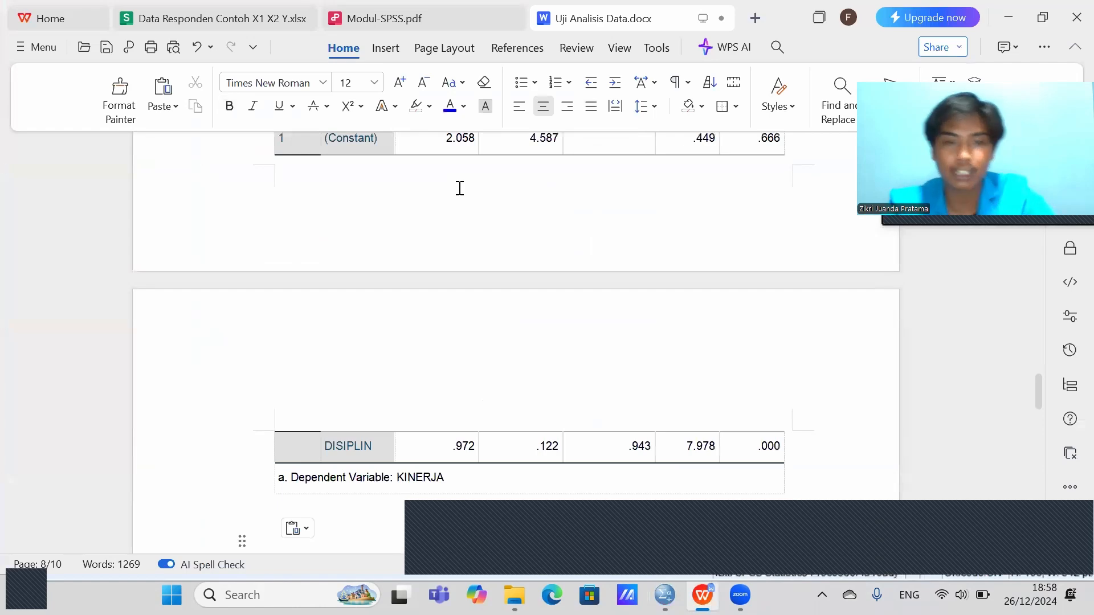
{"action": "key", "text": "Up"}
{"action": "key", "text": "Up"}
{"action": "key", "text": "Up"}
{"action": "key", "text": "Up"}
{"action": "key", "text": "Up"}
{"action": "key", "text": "Up"}
{"action": "key", "text": "Up"}
{"action": "key", "text": "Up"}
{"action": "key", "text": "Up"}
{"action": "key", "text": "Up"}
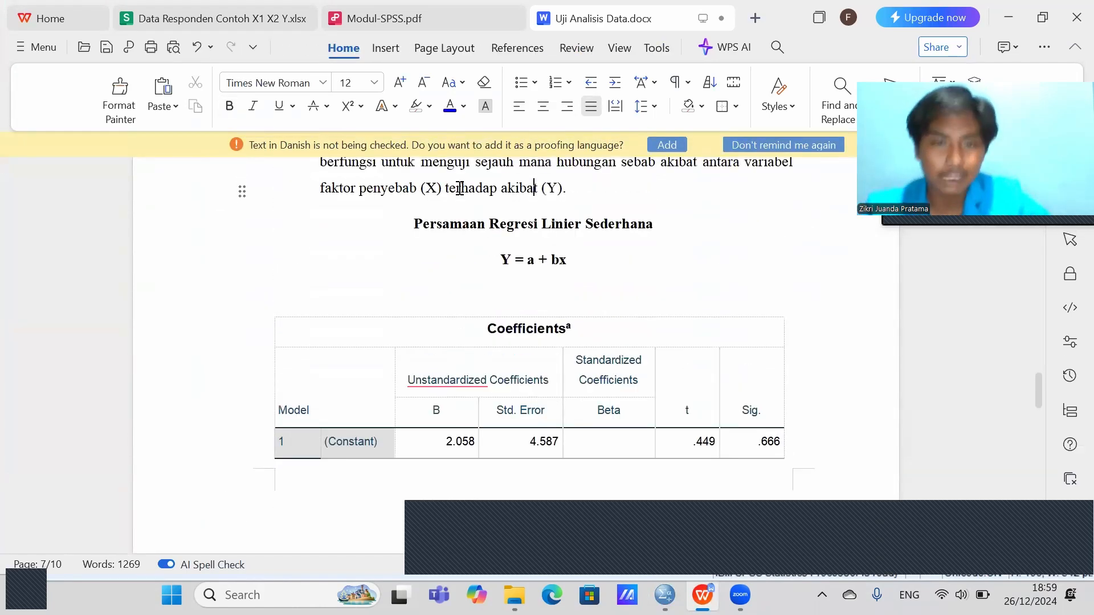
{"action": "left_click", "coordinate": [515, 291]}
Step: Begin the regression equation with "Y =" on the empty centred line between the pasted table and "Keterangan :"
{"action": "scroll", "coordinate": [444, 388], "scroll_direction": "down", "scroll_amount": 3}
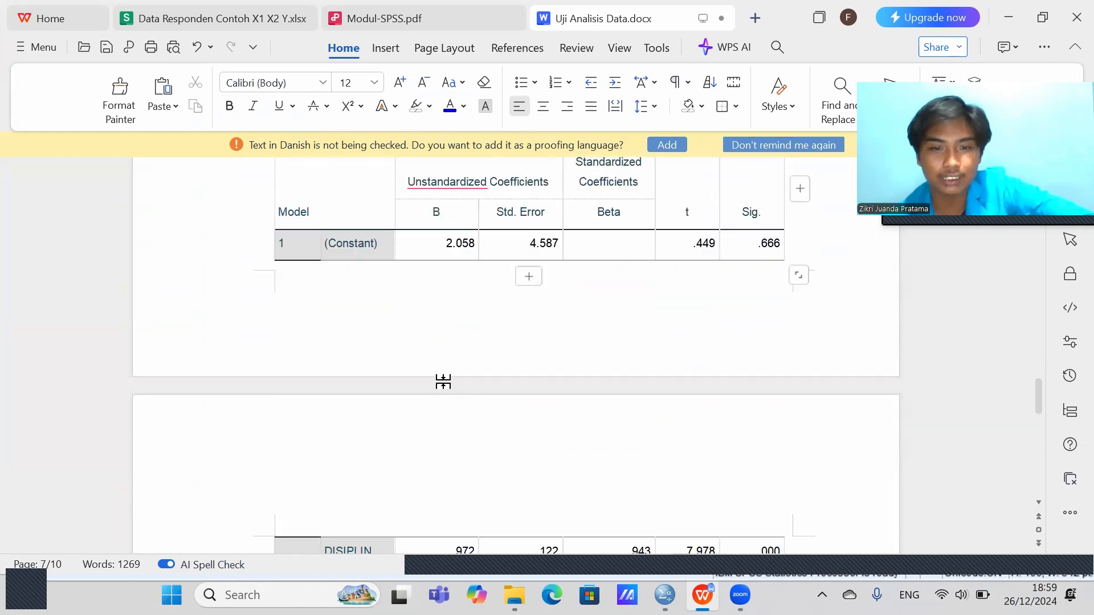
{"action": "scroll", "coordinate": [442, 379], "scroll_direction": "down", "scroll_amount": 5}
{"action": "scroll", "coordinate": [408, 363], "scroll_direction": "up", "scroll_amount": 1}
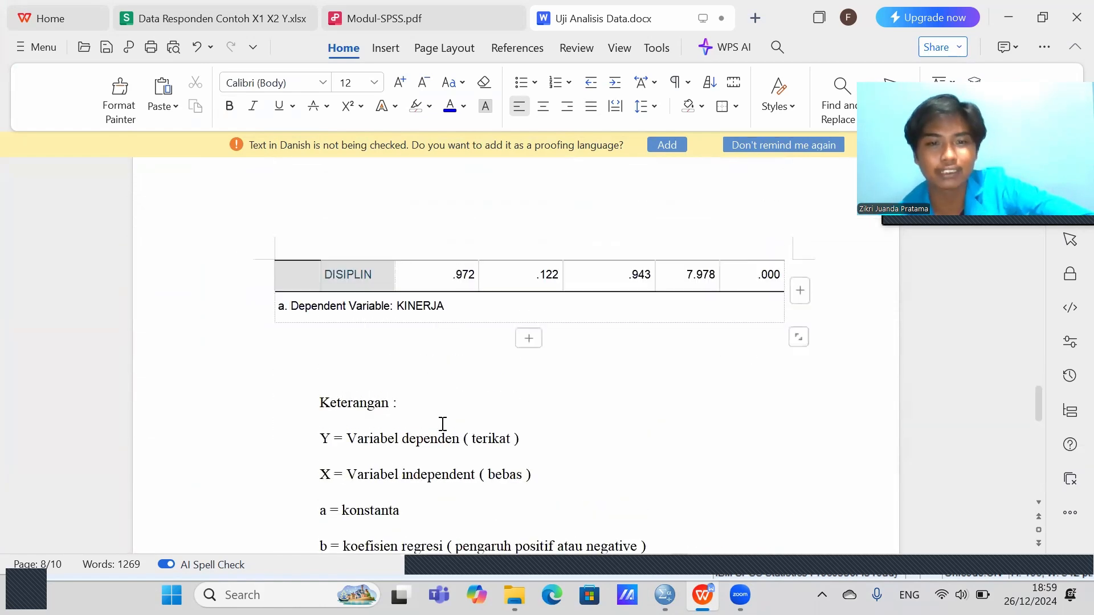
{"action": "left_click", "coordinate": [422, 360]}
{"action": "type", "text": "y"}
{"action": "key", "text": "BackSpace"}
{"action": "type", "text": "Y ="}
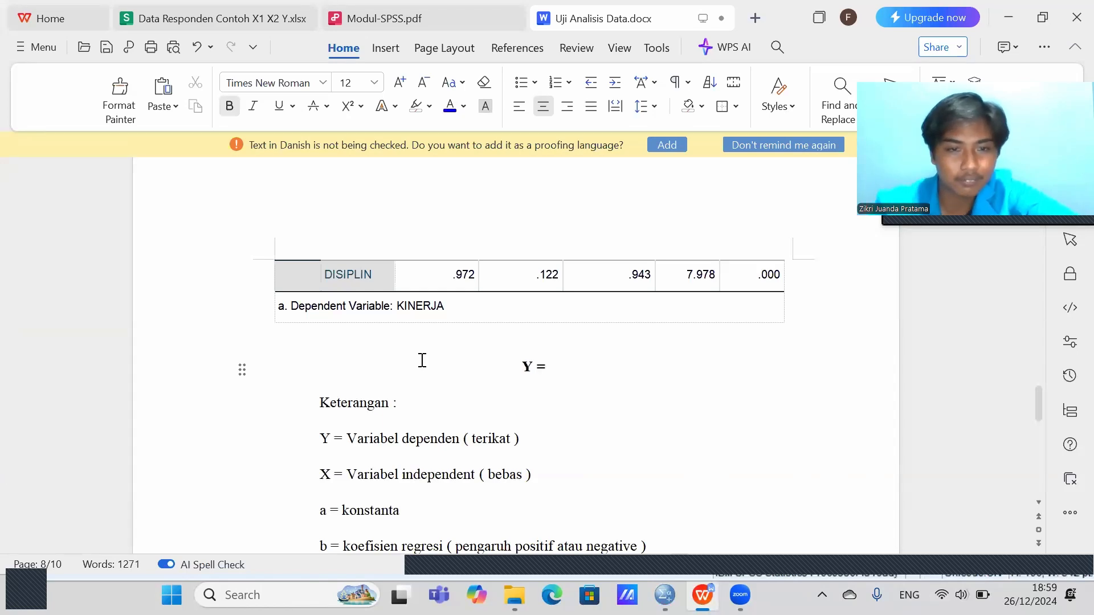
Step: Look up the (Constant) B coefficient in the table and enter it as 2,058 after "Y ="
{"action": "scroll", "coordinate": [564, 365], "scroll_direction": "up", "scroll_amount": 7}
{"action": "scroll", "coordinate": [552, 282], "scroll_direction": "down", "scroll_amount": 3}
{"action": "scroll", "coordinate": [541, 277], "scroll_direction": "down", "scroll_amount": 3}
{"action": "scroll", "coordinate": [536, 280], "scroll_direction": "up", "scroll_amount": 3}
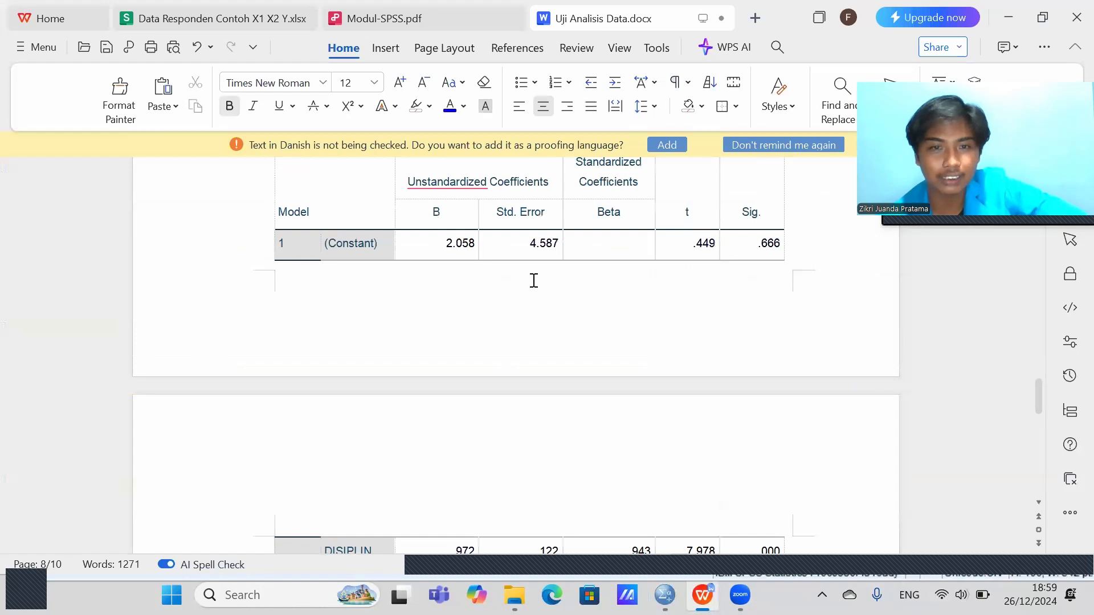
{"action": "scroll", "coordinate": [533, 281], "scroll_direction": "up", "scroll_amount": 2}
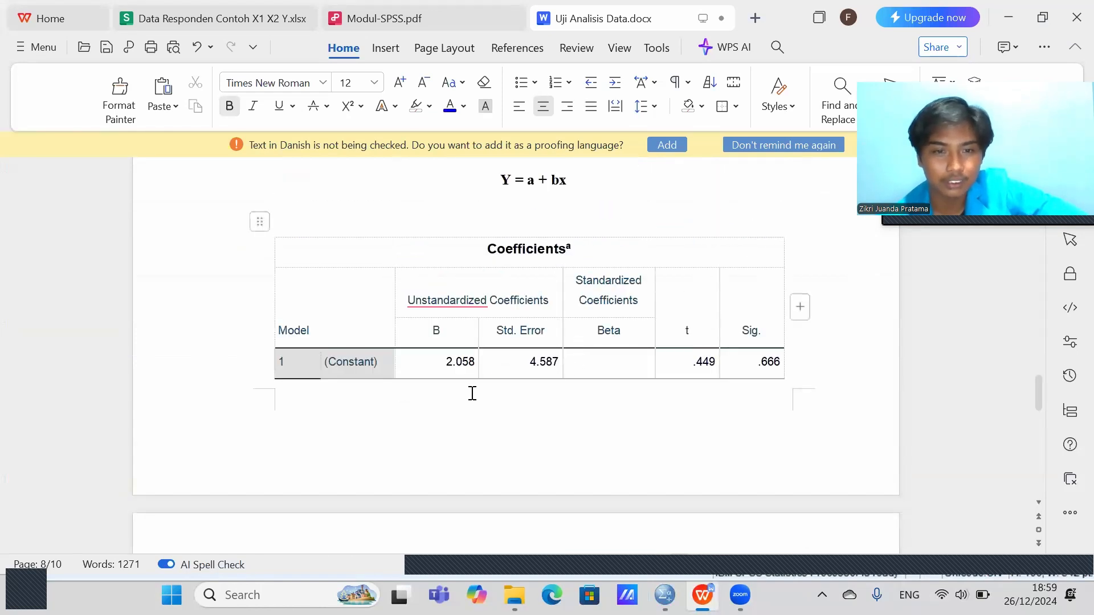
{"action": "scroll", "coordinate": [465, 364], "scroll_direction": "down", "scroll_amount": 1}
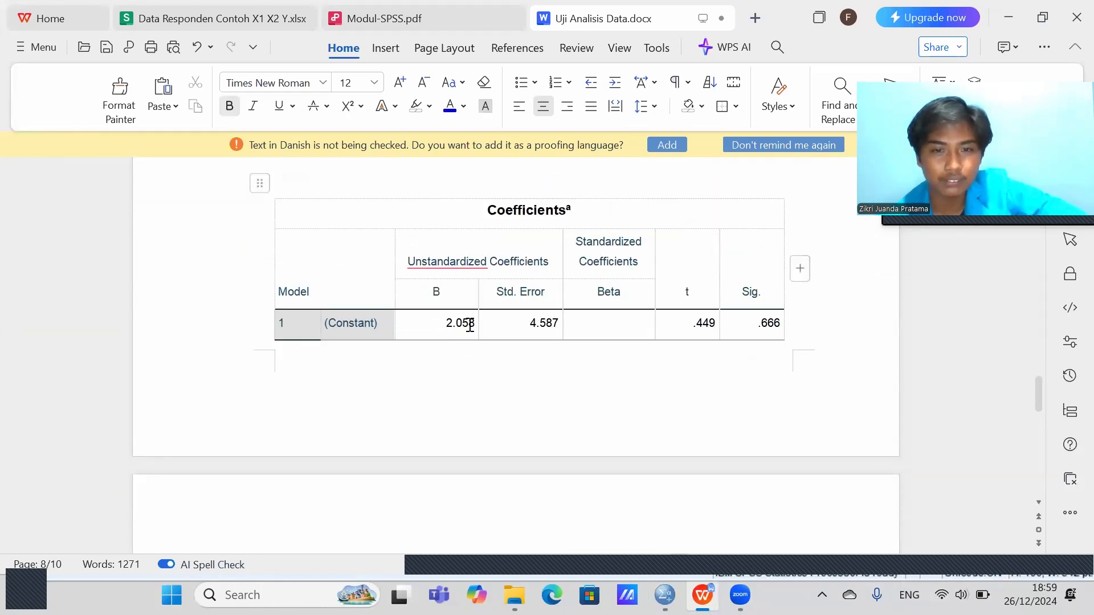
{"action": "scroll", "coordinate": [473, 329], "scroll_direction": "down", "scroll_amount": 10}
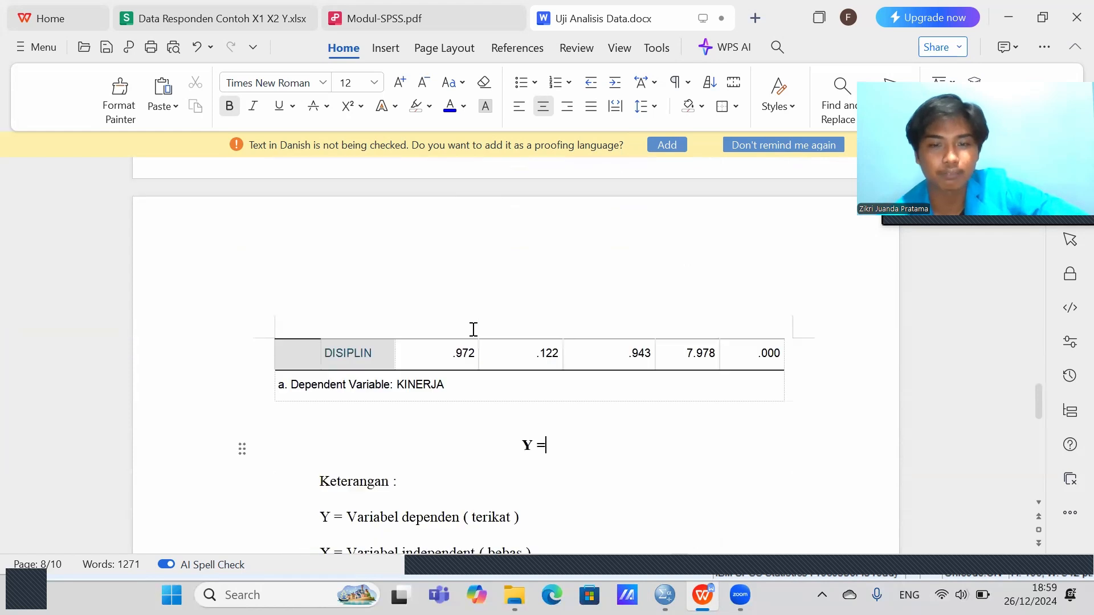
{"action": "type", "text": "2"}
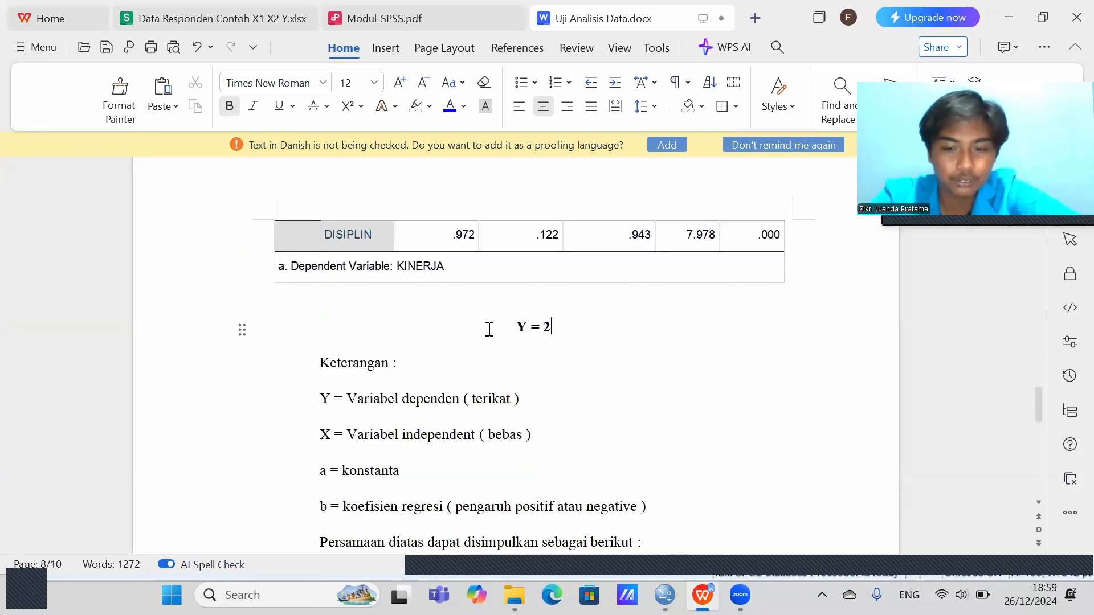
{"action": "type", "text": ",058"}
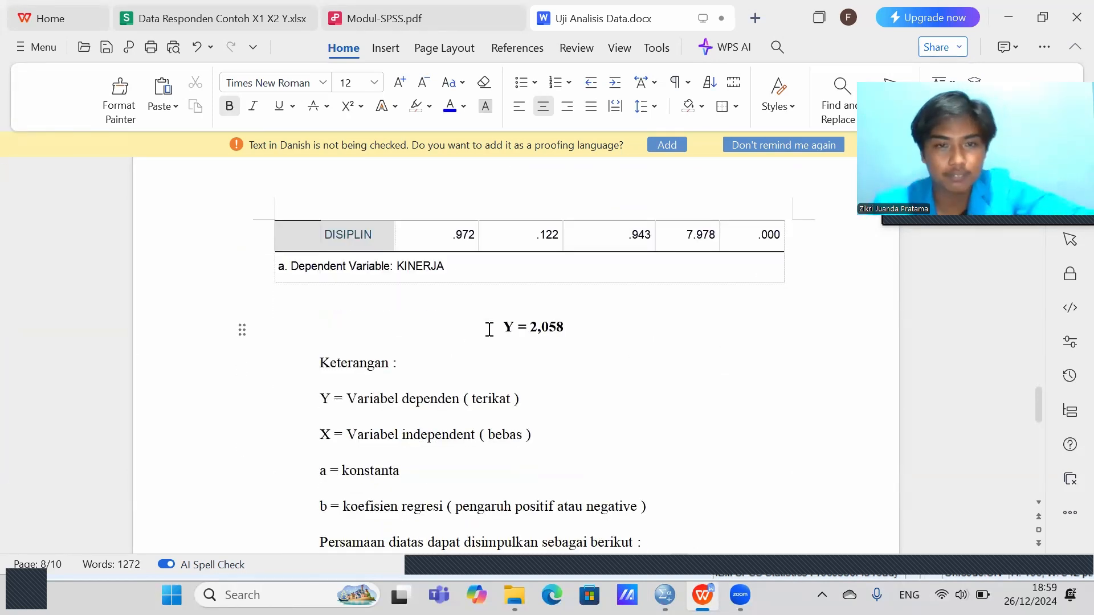
Step: Complete the equation with the DISIPLIN B coefficient from the table by adding "+ 0,972x1" after 2,058
{"action": "scroll", "coordinate": [489, 329], "scroll_direction": "up", "scroll_amount": 4}
{"action": "scroll", "coordinate": [489, 329], "scroll_direction": "up", "scroll_amount": 4}
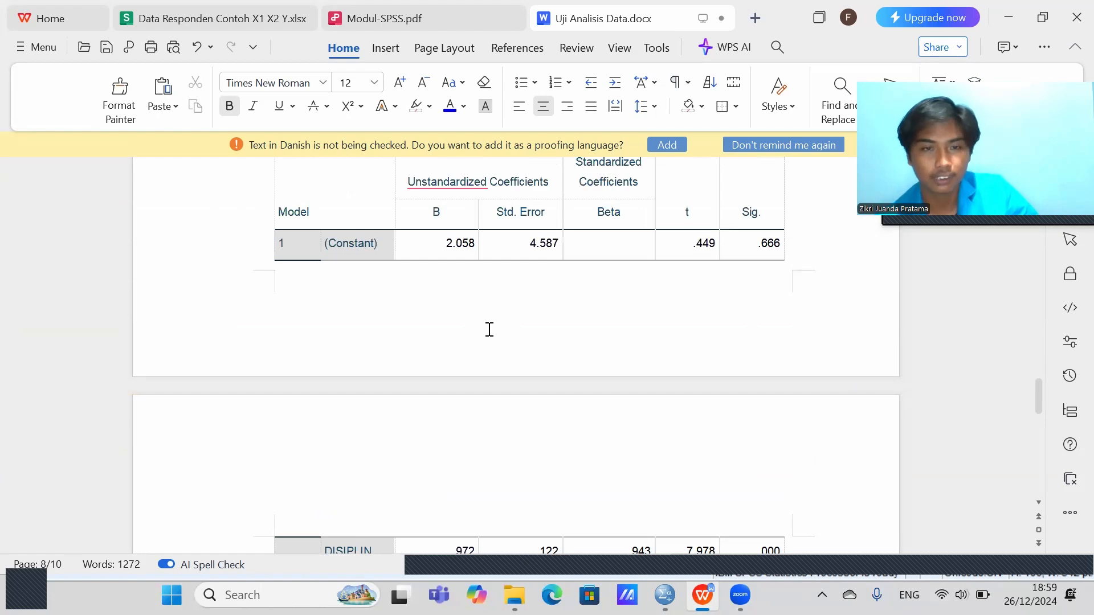
{"action": "scroll", "coordinate": [505, 361], "scroll_direction": "up", "scroll_amount": 7}
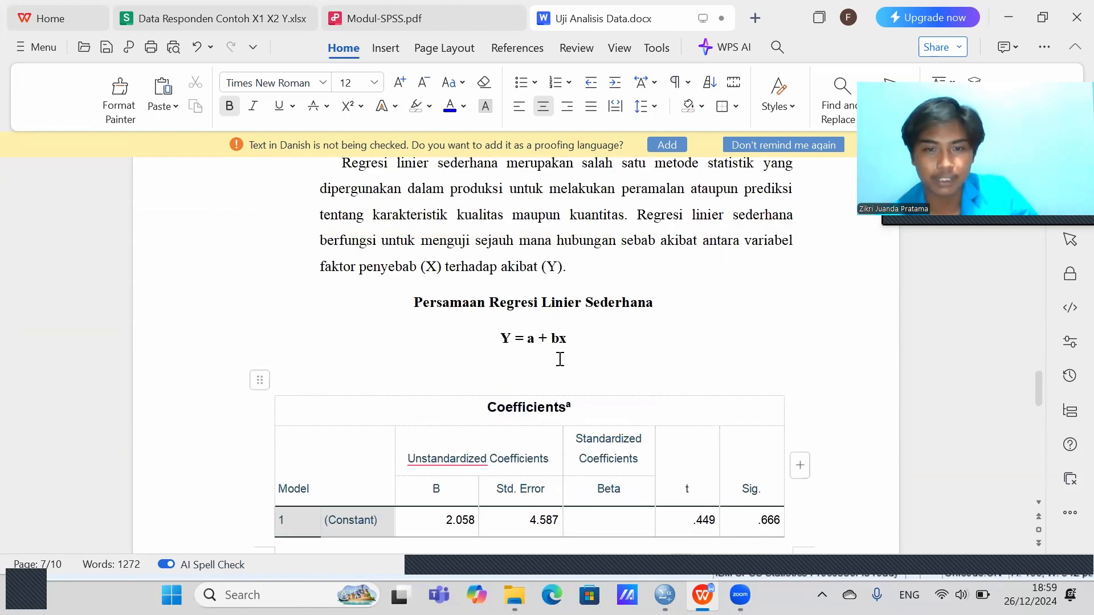
{"action": "scroll", "coordinate": [560, 359], "scroll_direction": "down", "scroll_amount": 14}
{"action": "left_click", "coordinate": [458, 352]}
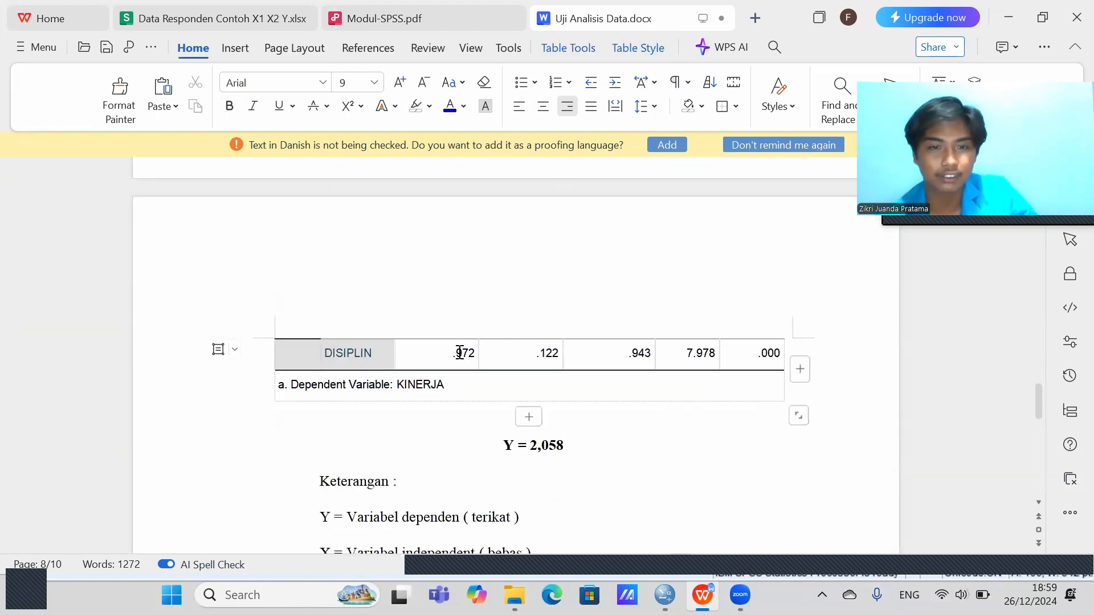
{"action": "left_click", "coordinate": [579, 449]}
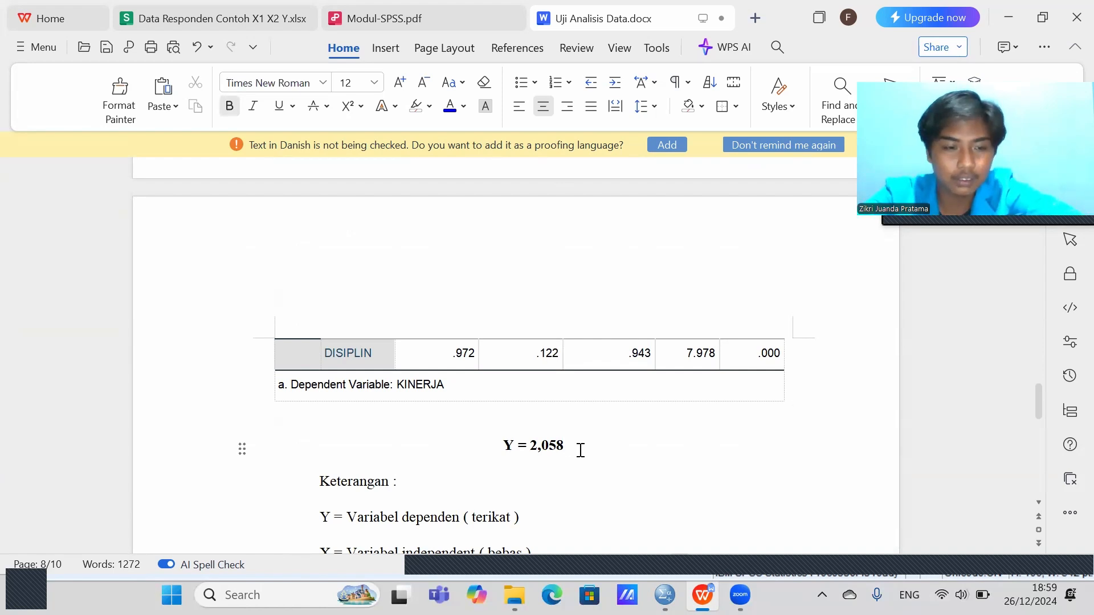
{"action": "type", "text": "+ 0,97"}
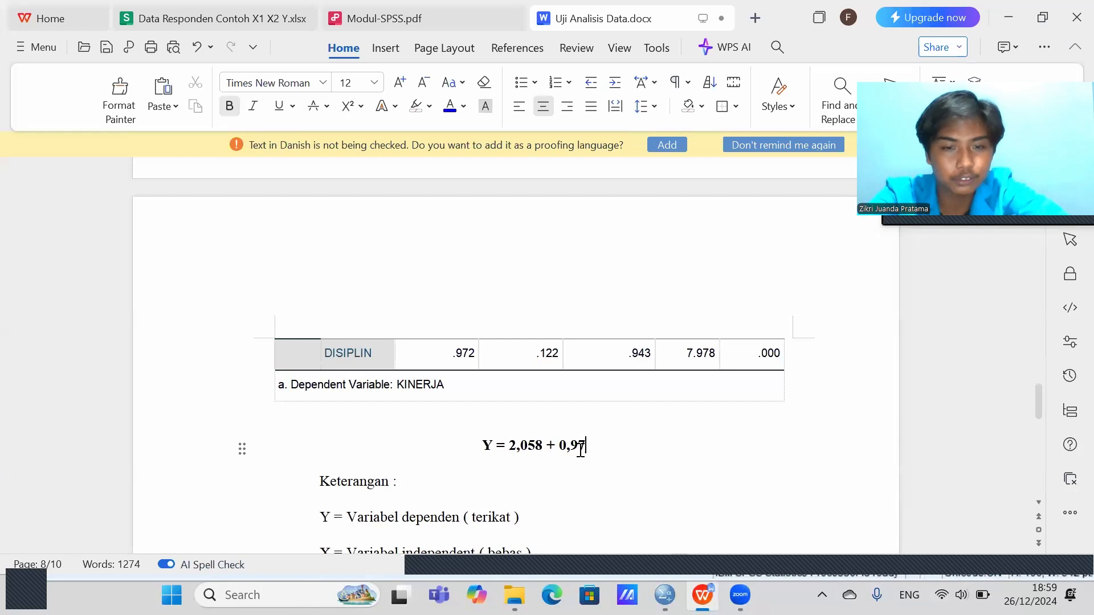
{"action": "type", "text": "2"}
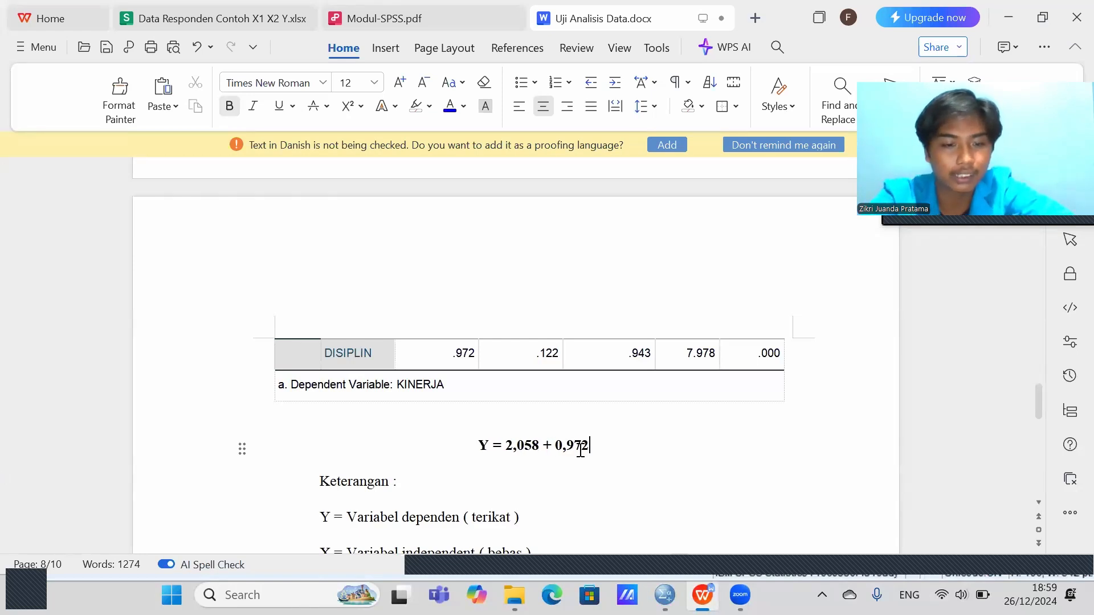
{"action": "type", "text": "x1"}
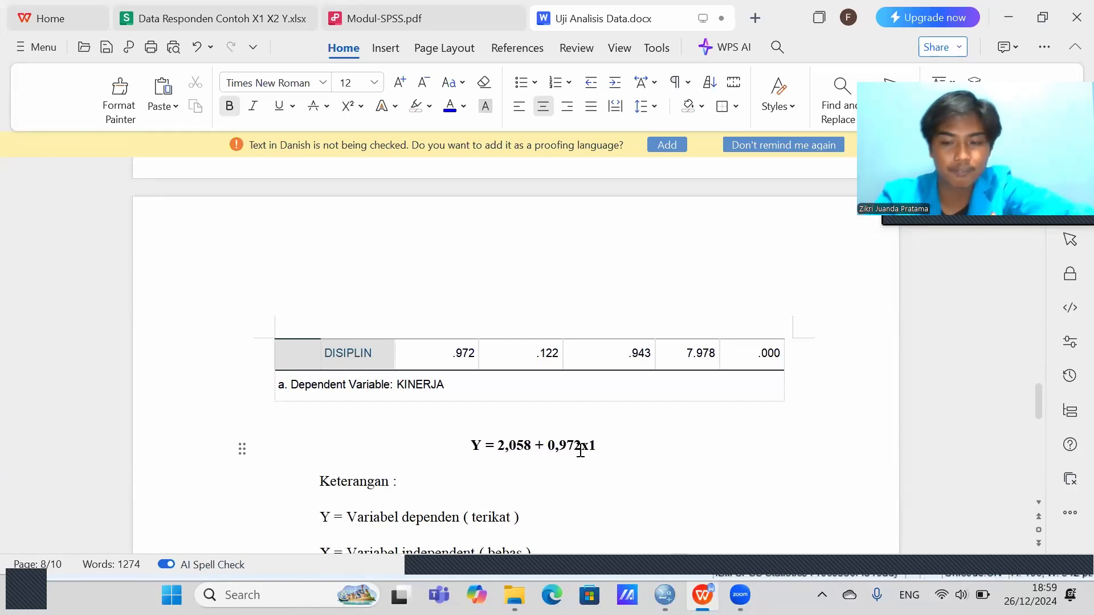
Step: Enter the caption "X1 terhadap Y" on the empty line between the Coefficients table and the regression equation
{"action": "key", "text": "Up"}
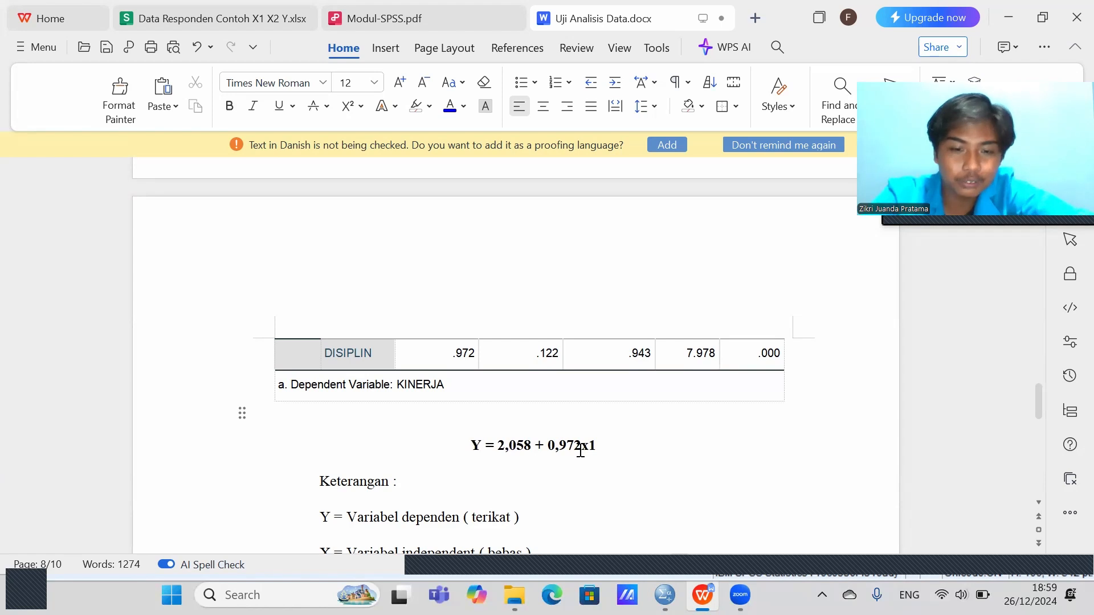
{"action": "type", "text": "X1 "}
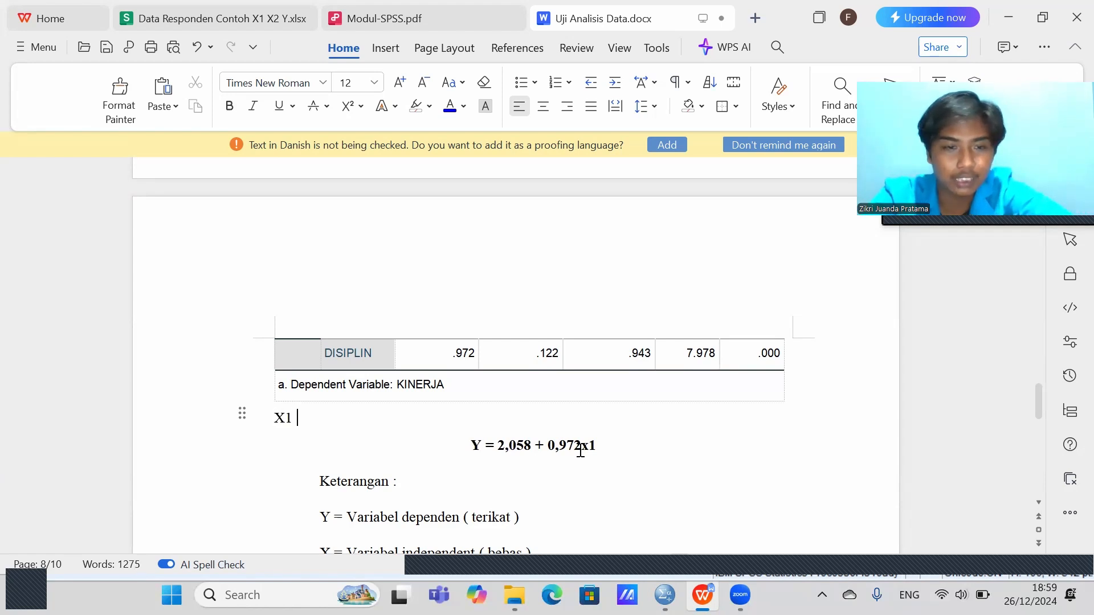
{"action": "type", "text": "terhadap"}
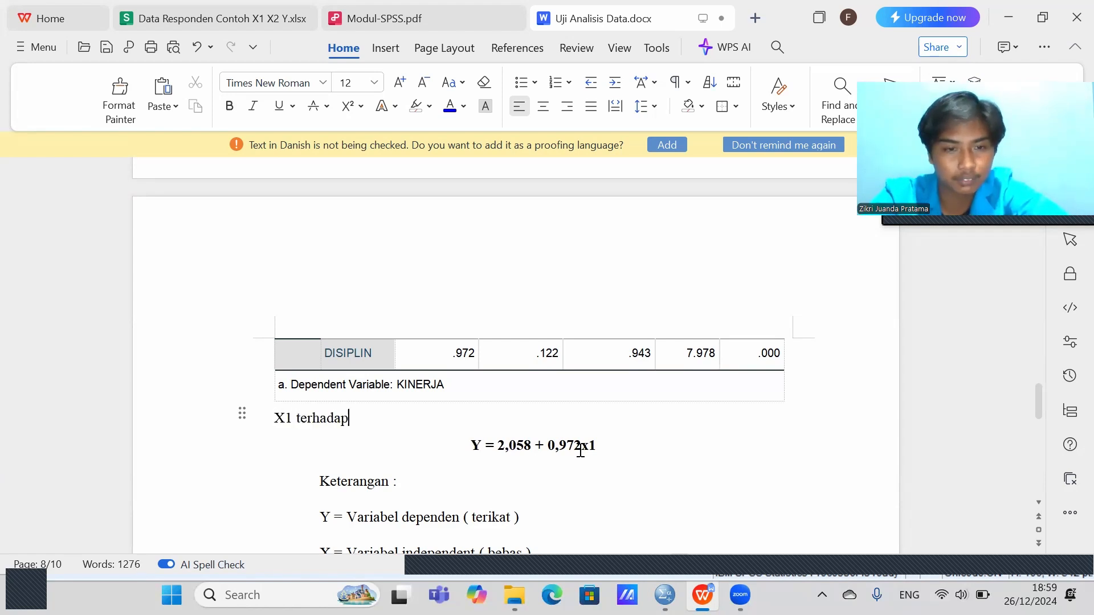
{"action": "type", "text": "a"}
{"action": "key", "text": "BackSpace"}
{"action": "type", "text": "y"}
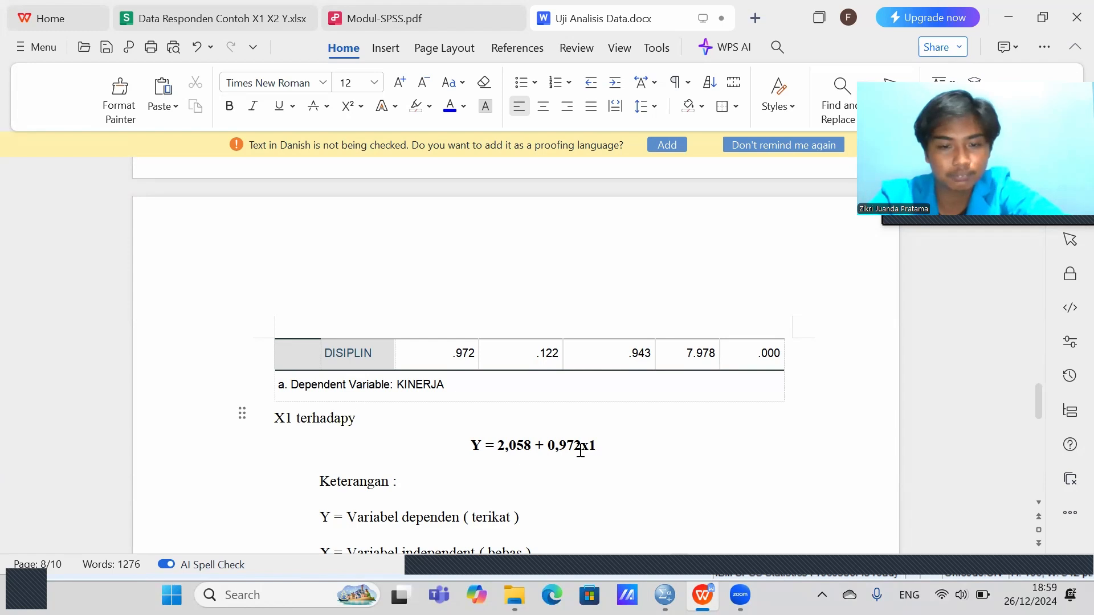
{"action": "key", "text": "BackSpace"}
{"action": "type", "text": " Y"}
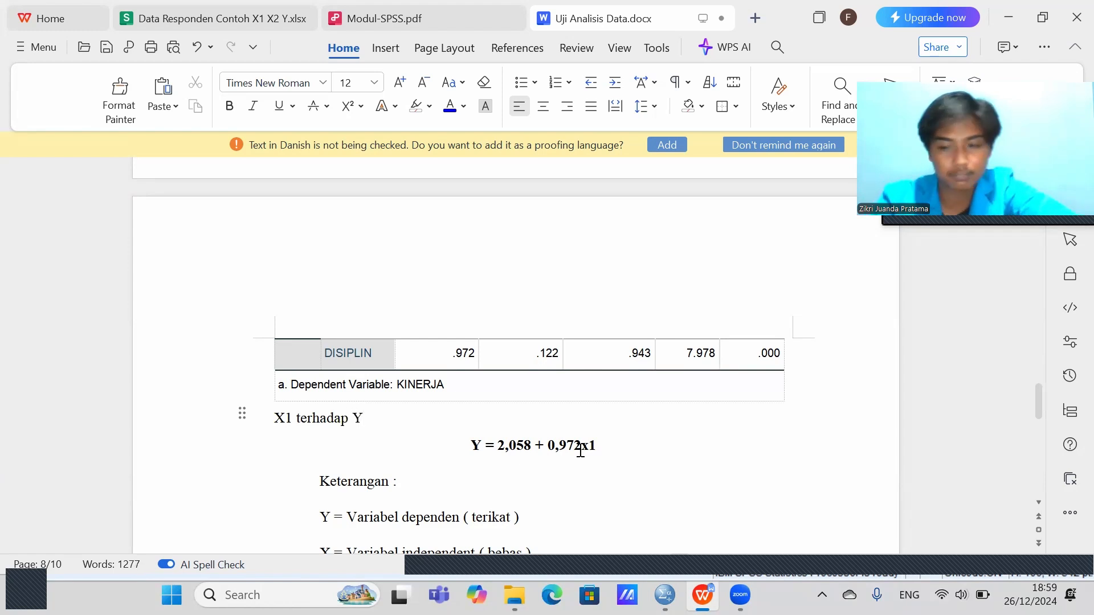
Step: Centre the caption "X1 terhadap Y" above the equation and return to the end of the equation line
{"action": "key", "text": "shift+Left"}
{"action": "key", "text": "shift+Left"}
{"action": "key", "text": "shift+Left"}
{"action": "key", "text": "shift+Left"}
{"action": "key", "text": "shift+Left"}
{"action": "key", "text": "shift+Left"}
{"action": "key", "text": "shift+Left"}
{"action": "key", "text": "shift+Left"}
{"action": "key", "text": "shift+Left"}
{"action": "key", "text": "shift+Left"}
{"action": "key", "text": "shift+Left"}
{"action": "key", "text": "shift+Left"}
{"action": "key", "text": "shift+Left"}
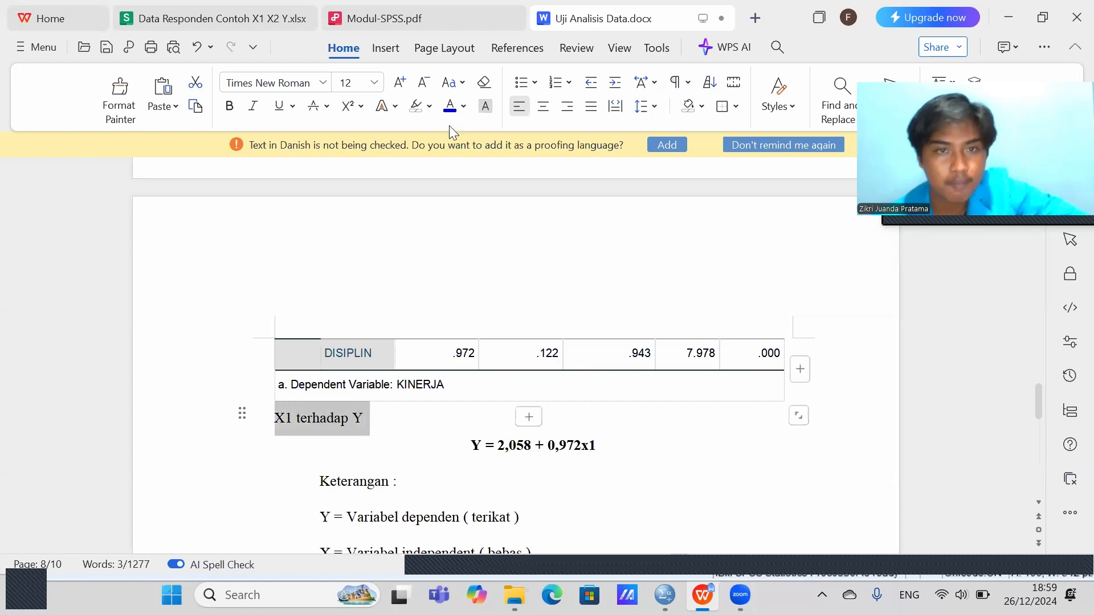
{"action": "left_click", "coordinate": [544, 107]}
{"action": "left_click", "coordinate": [633, 456]}
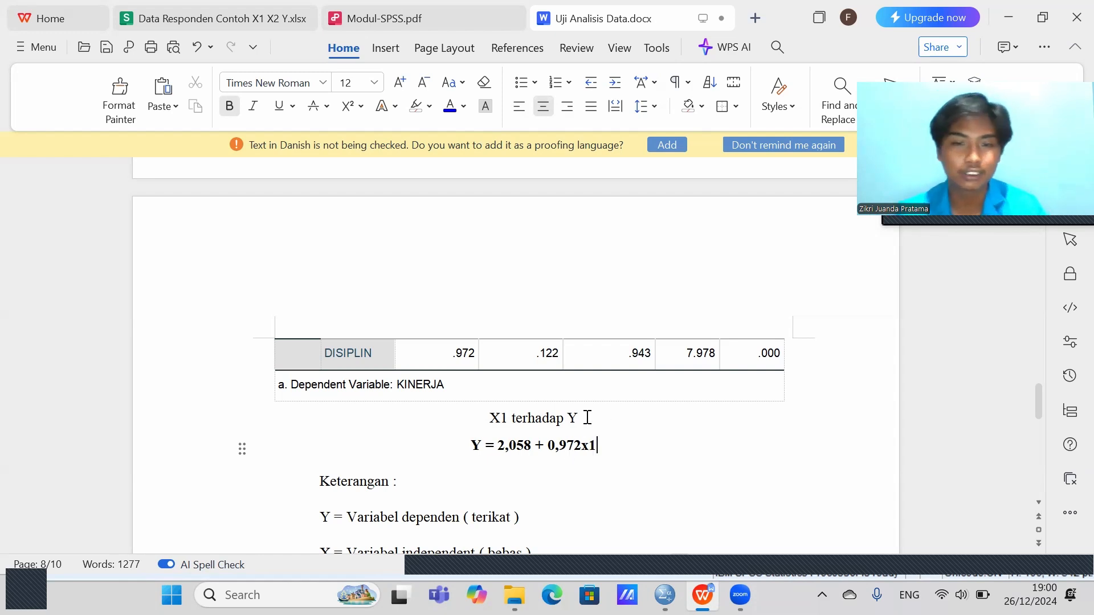
Step: Add a new line below "Y = 2,058 + 0,972x1" with the caption "X2 TERHADAP Y"
{"action": "scroll", "coordinate": [595, 398], "scroll_direction": "down", "scroll_amount": 1}
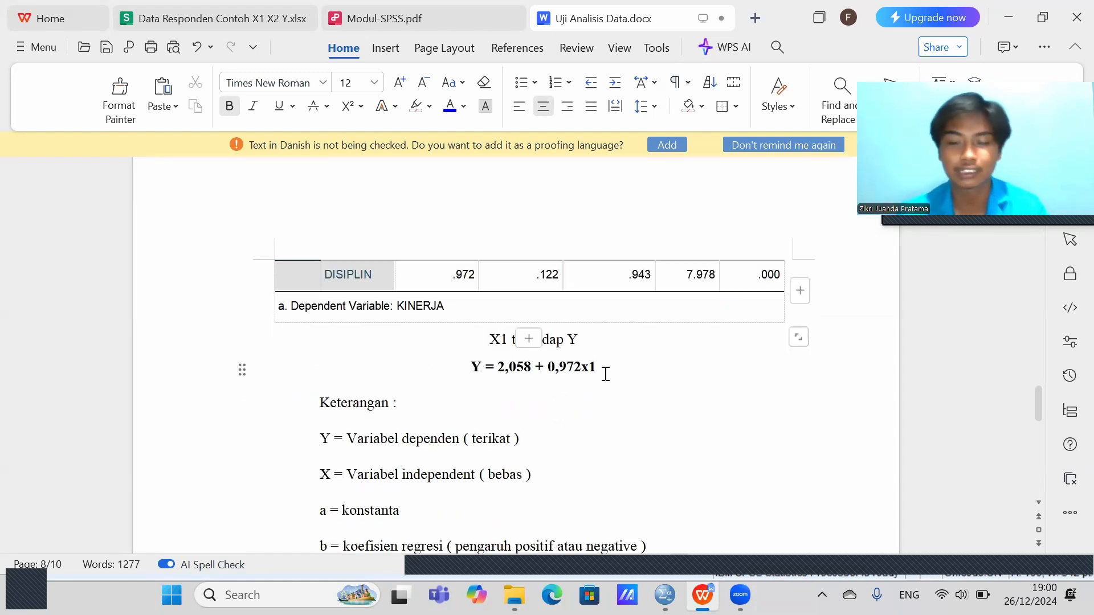
{"action": "key", "text": "Return"}
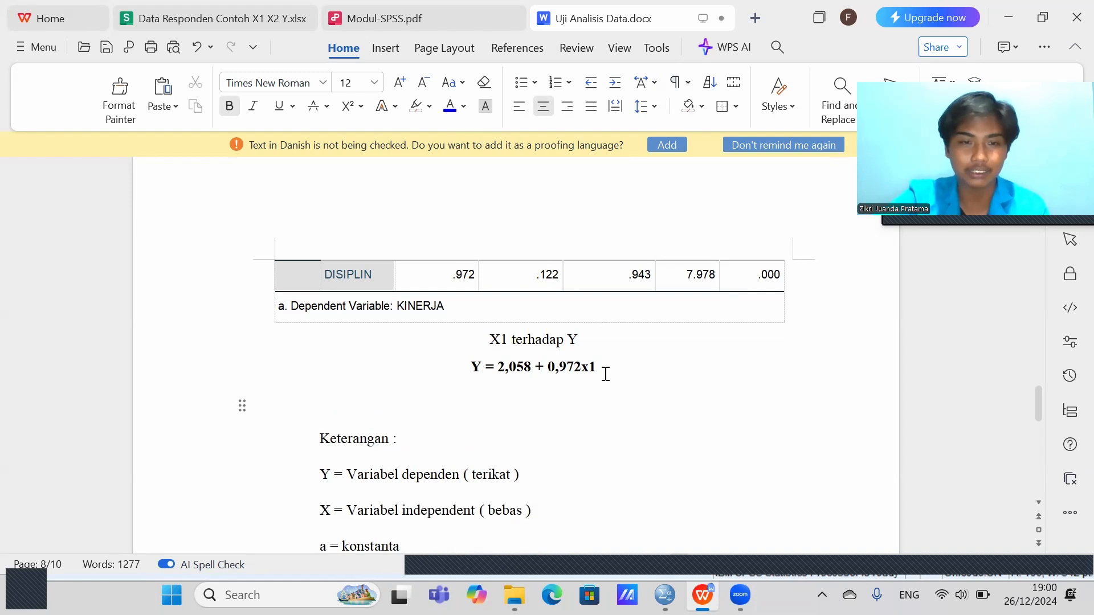
{"action": "type", "text": "X2 "}
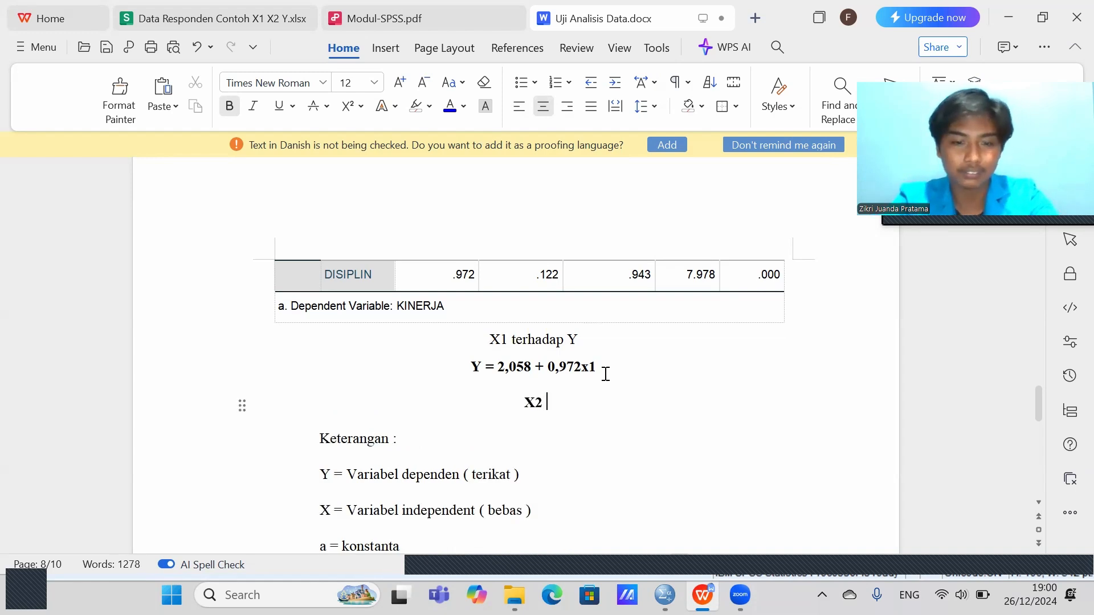
{"action": "type", "text": "TERHADAP"}
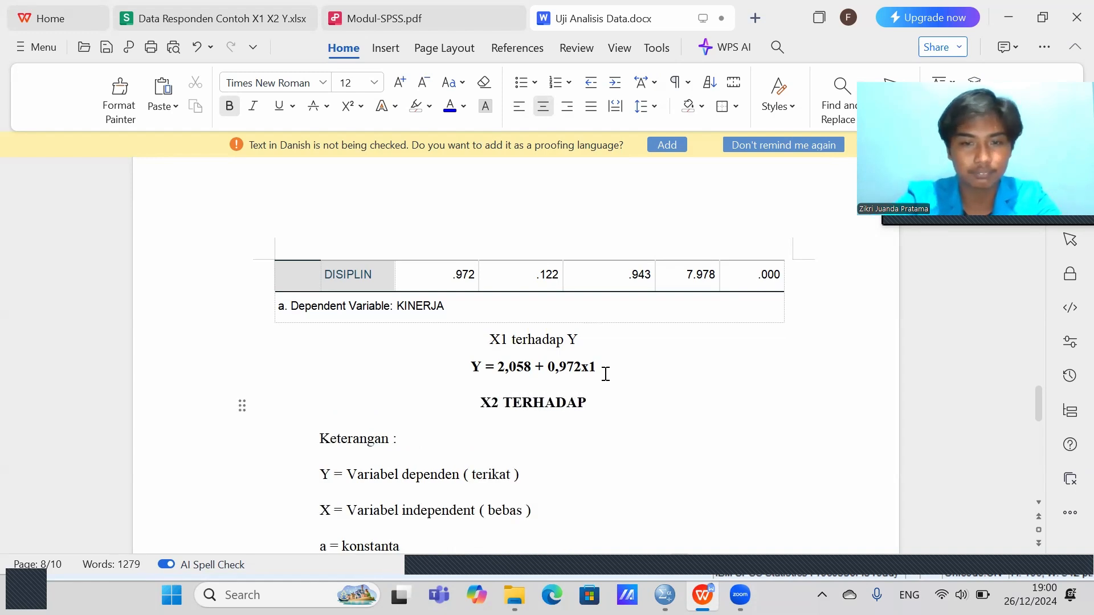
{"action": "type", "text": " y"}
{"action": "key", "text": "BackSpace"}
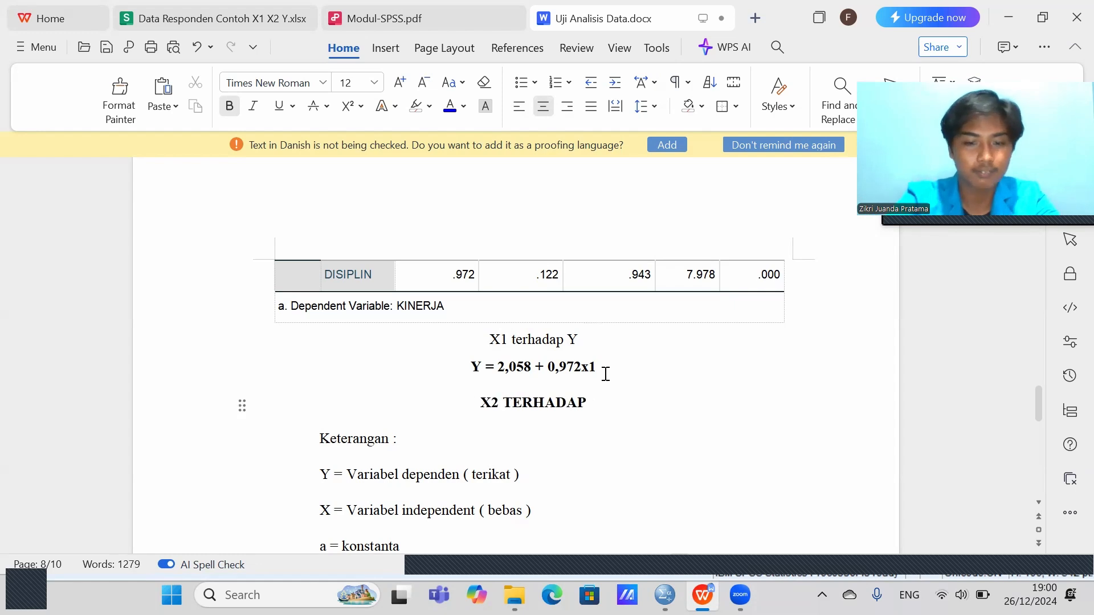
{"action": "type", "text": "Y"}
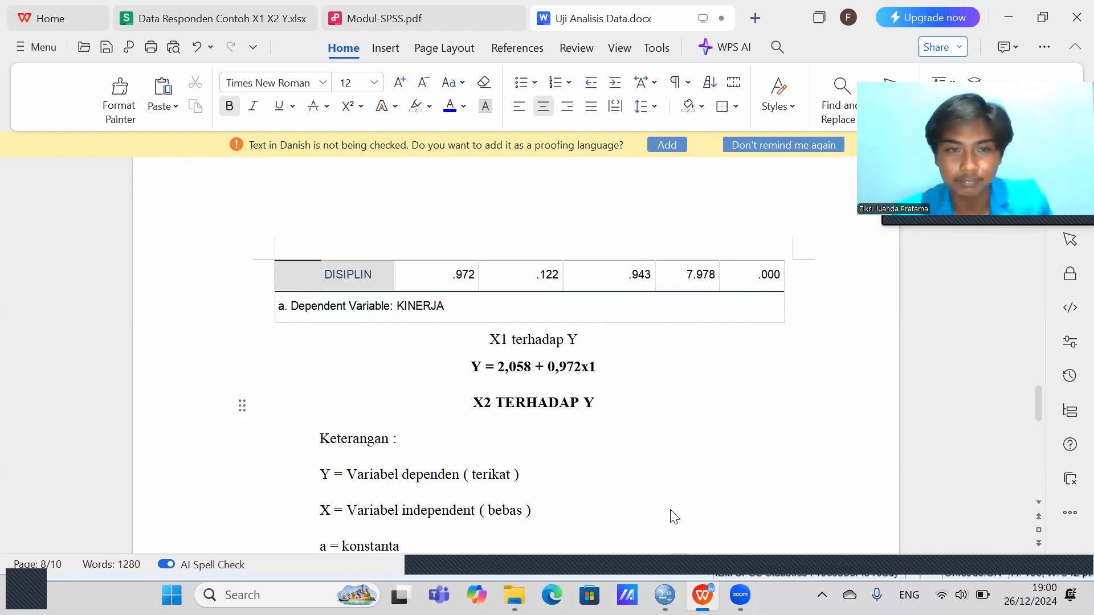
Step: Switch to the Untitled5 dataset in SPSS and open the Linear Regression setup
{"action": "left_click", "coordinate": [664, 595]}
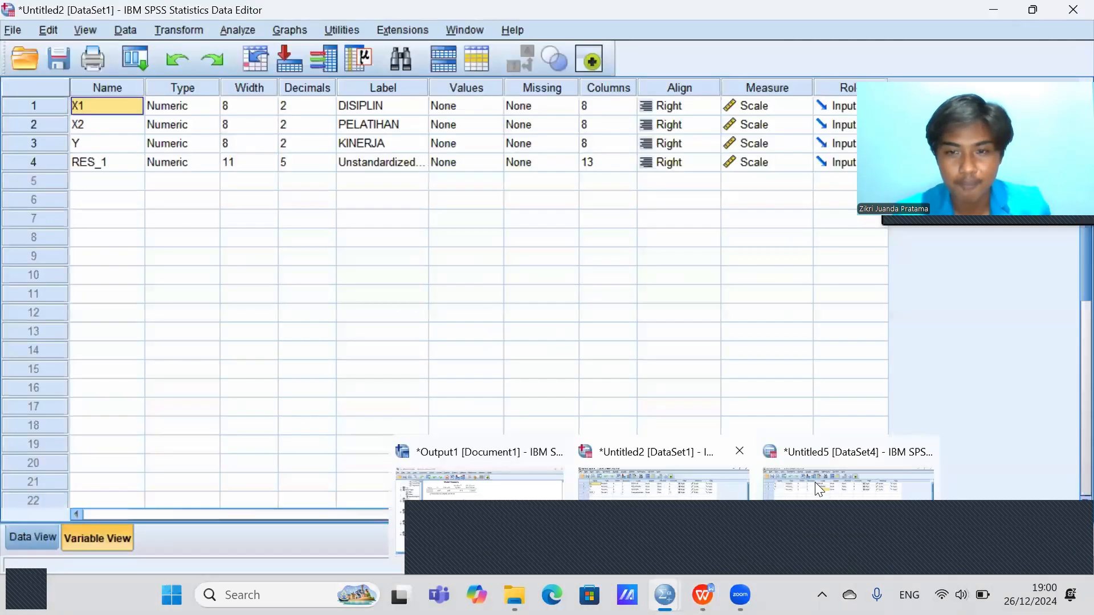
{"action": "left_click", "coordinate": [814, 482]}
{"action": "left_click", "coordinate": [272, 165]}
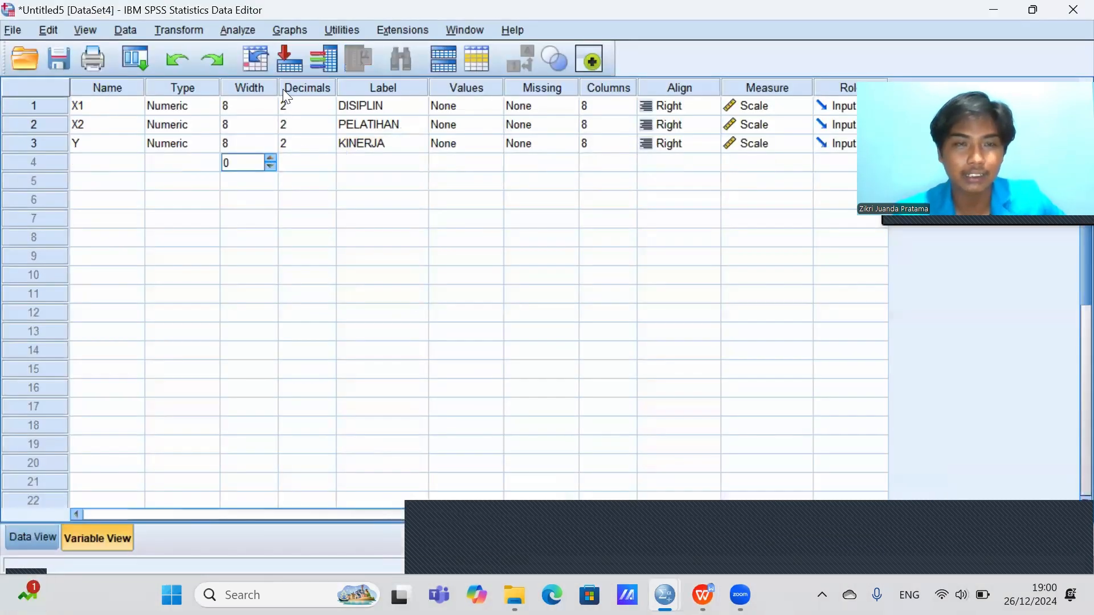
{"action": "left_click", "coordinate": [232, 27]}
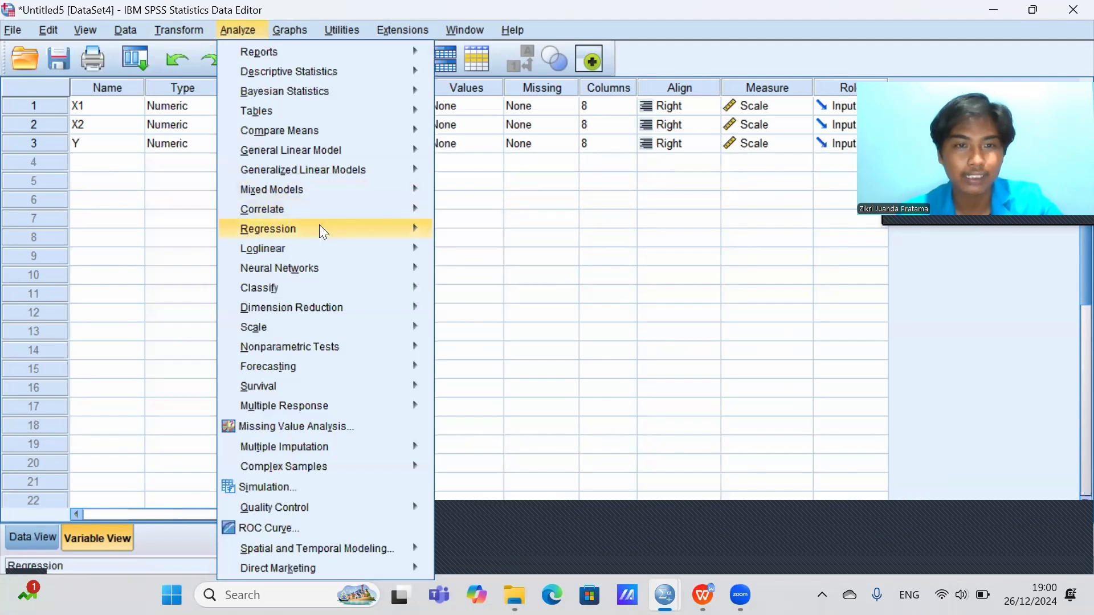
{"action": "mouse_move", "coordinate": [364, 229]}
{"action": "left_click", "coordinate": [489, 254]}
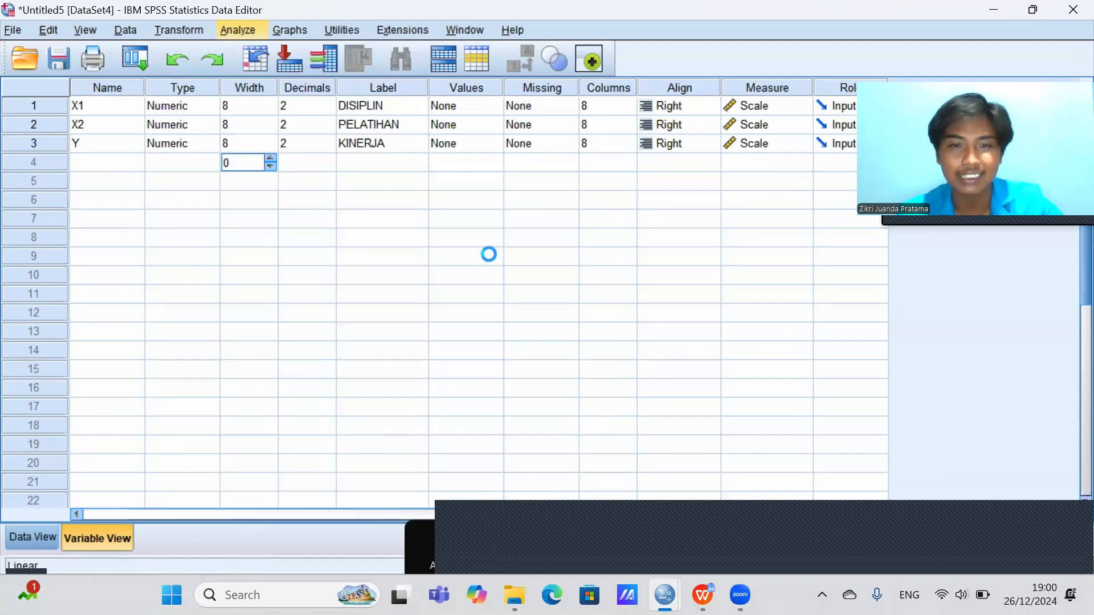
Step: Replace DISIPLIN [X1] with PELATIHAN [X2] as the independent variable for KINERJA [Y] and run the regression
{"action": "left_click", "coordinate": [590, 245]}
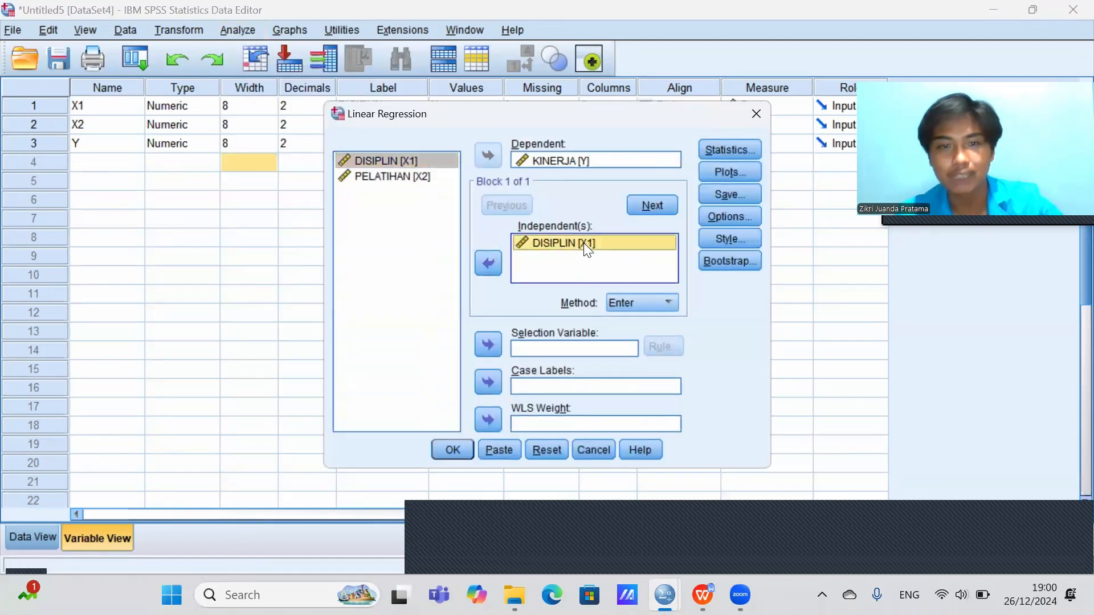
{"action": "left_click", "coordinate": [494, 257]}
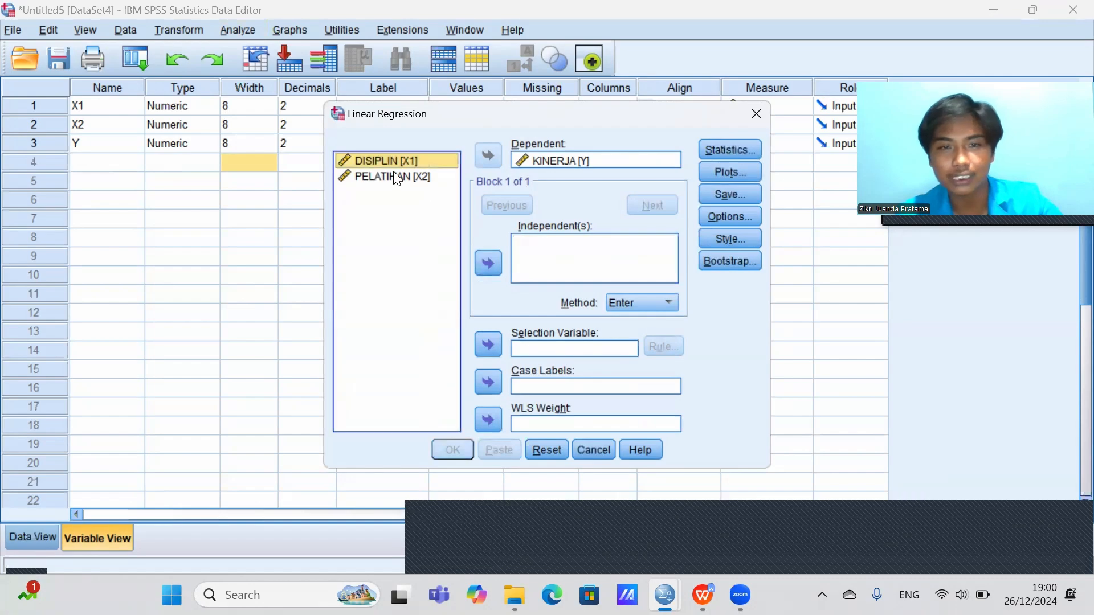
{"action": "left_click", "coordinate": [399, 176]}
{"action": "left_click", "coordinate": [489, 268]}
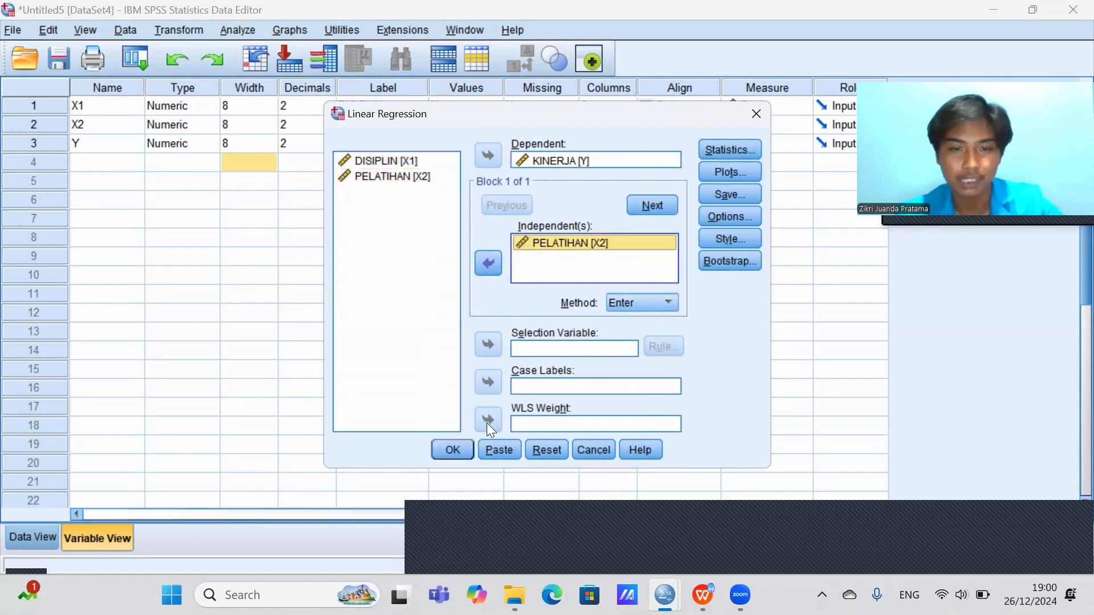
{"action": "left_click", "coordinate": [453, 450]}
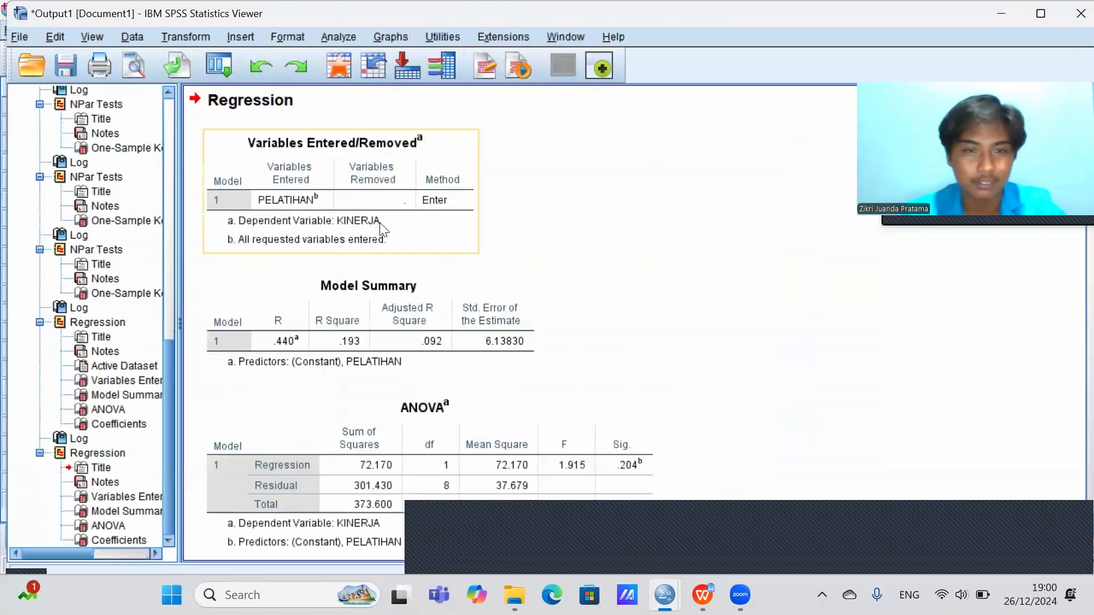
Step: Copy the PELATIHAN Coefficients table from the SPSS output into Uji Analisis Data.docx in WPS, below the caption "X2 TERHADAP Y"
{"action": "scroll", "coordinate": [502, 194], "scroll_direction": "down", "scroll_amount": 3}
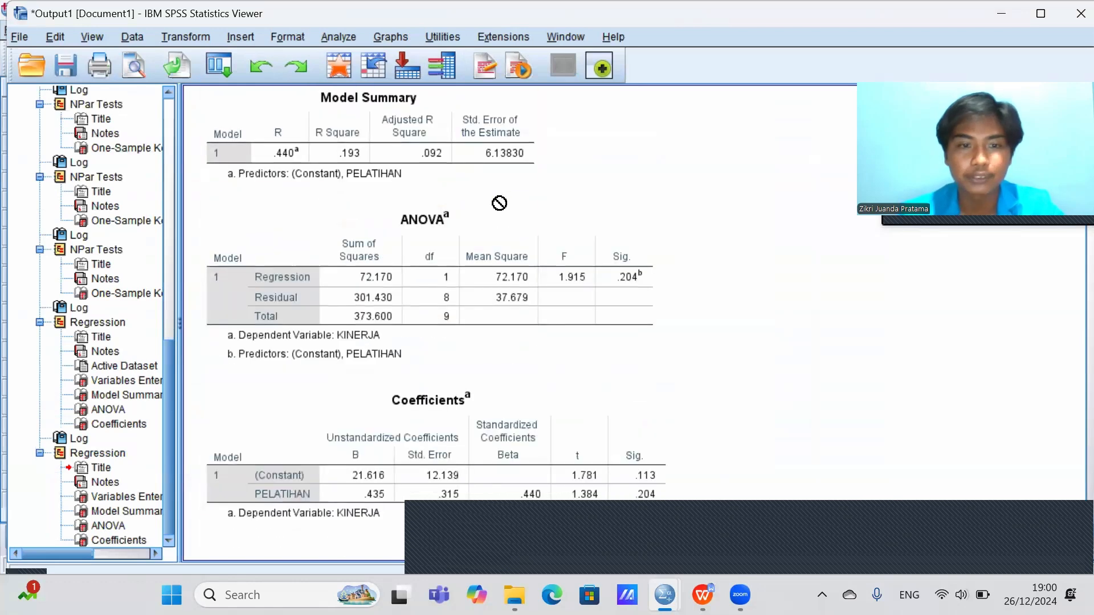
{"action": "right_click", "coordinate": [299, 437]}
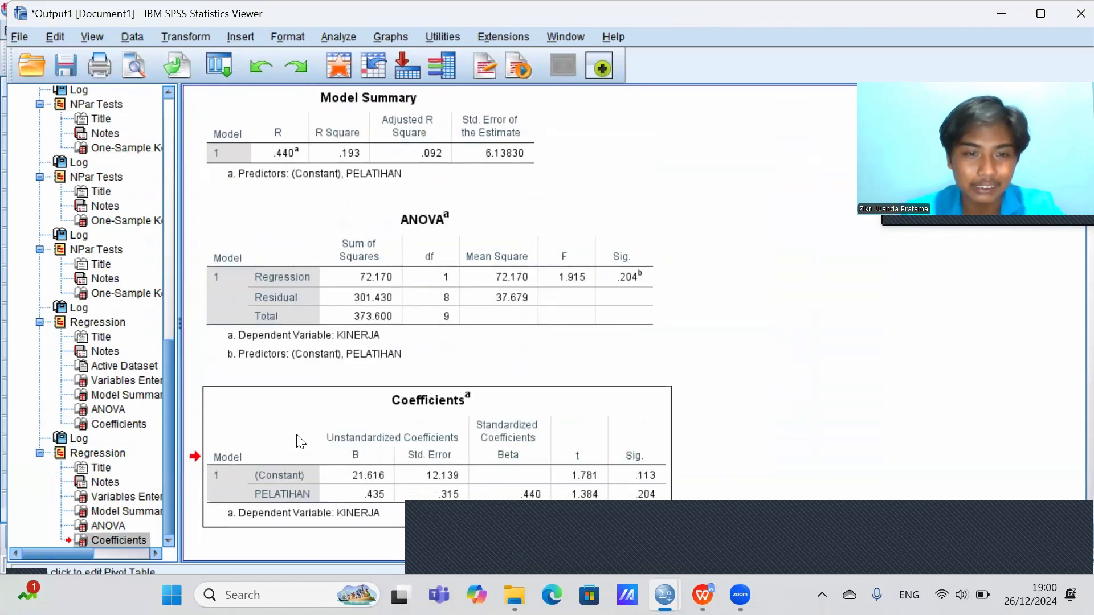
{"action": "left_click", "coordinate": [323, 468]}
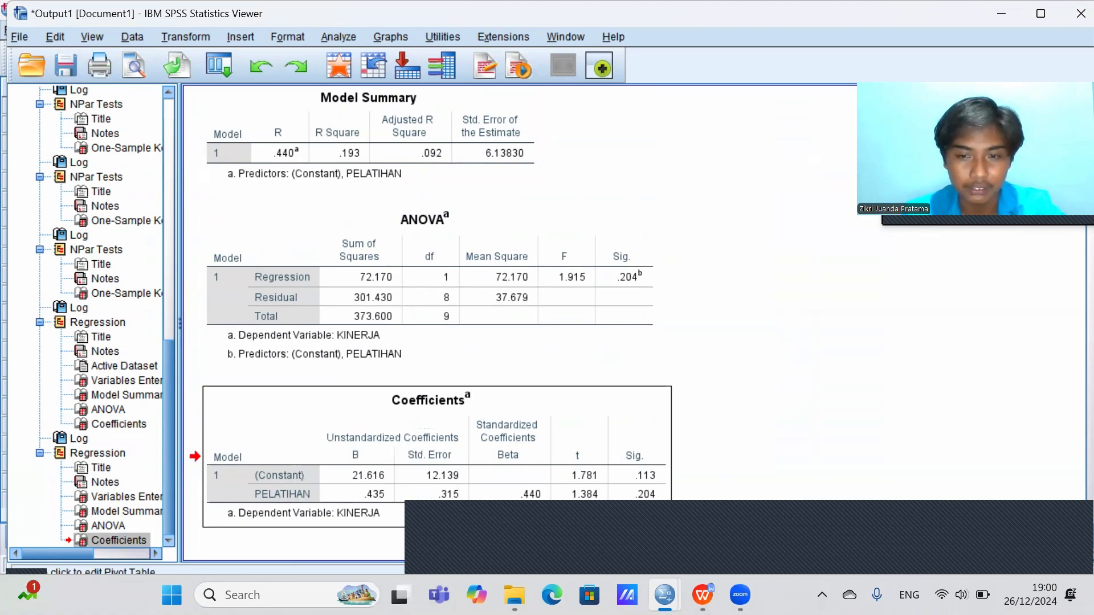
{"action": "key", "text": "alt+Tab"}
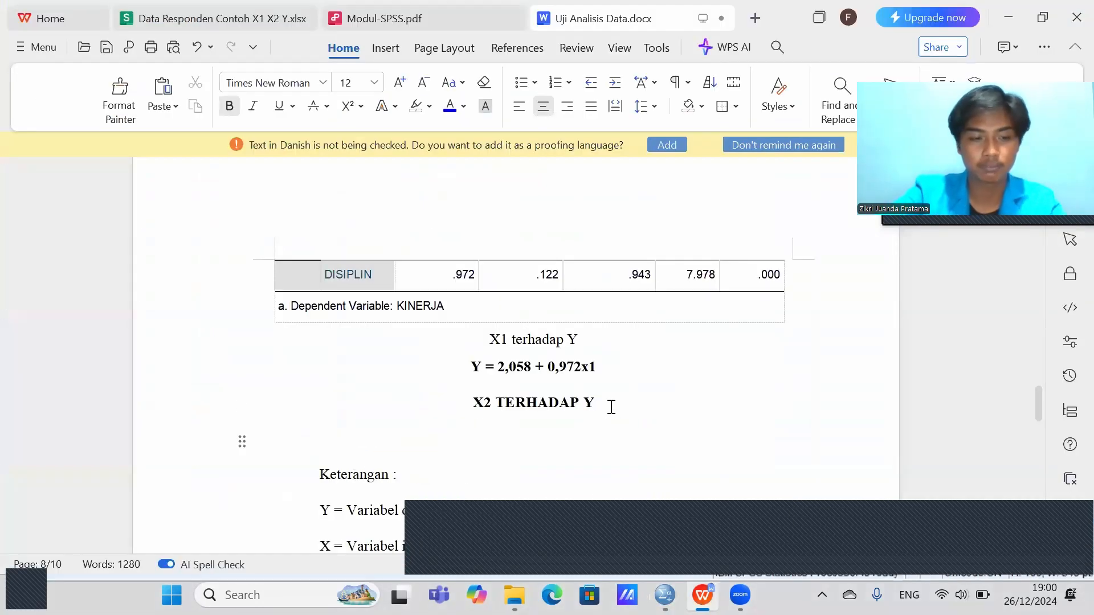
{"action": "key", "text": "ctrl+v"}
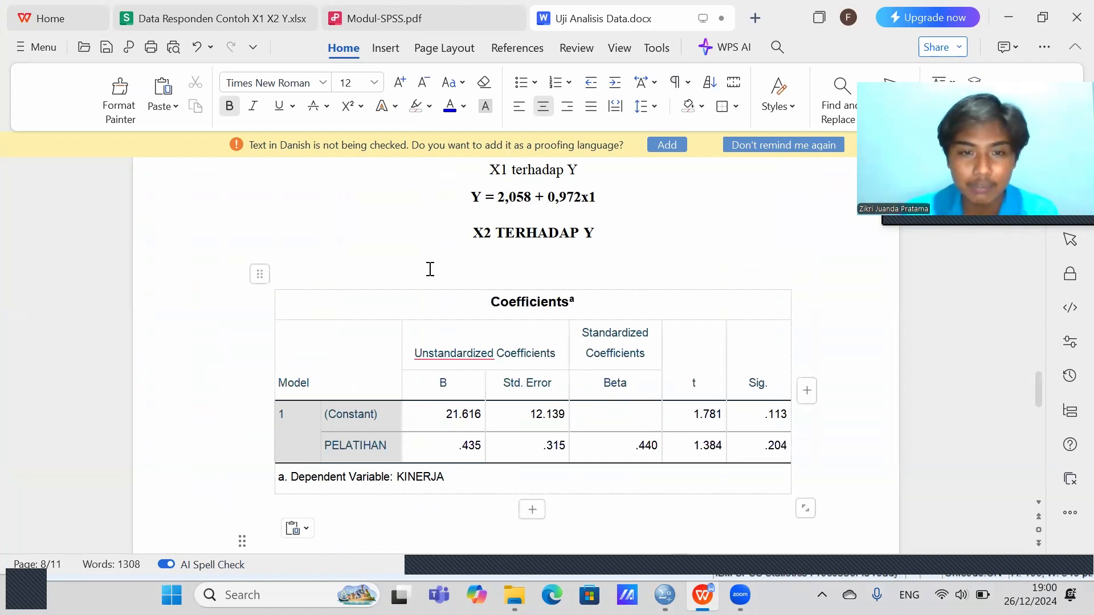
Step: Start the X2 regression equation below the new table with "Y=" and the constant's B value 21.616 copied from it
{"action": "scroll", "coordinate": [446, 307], "scroll_direction": "down", "scroll_amount": 2}
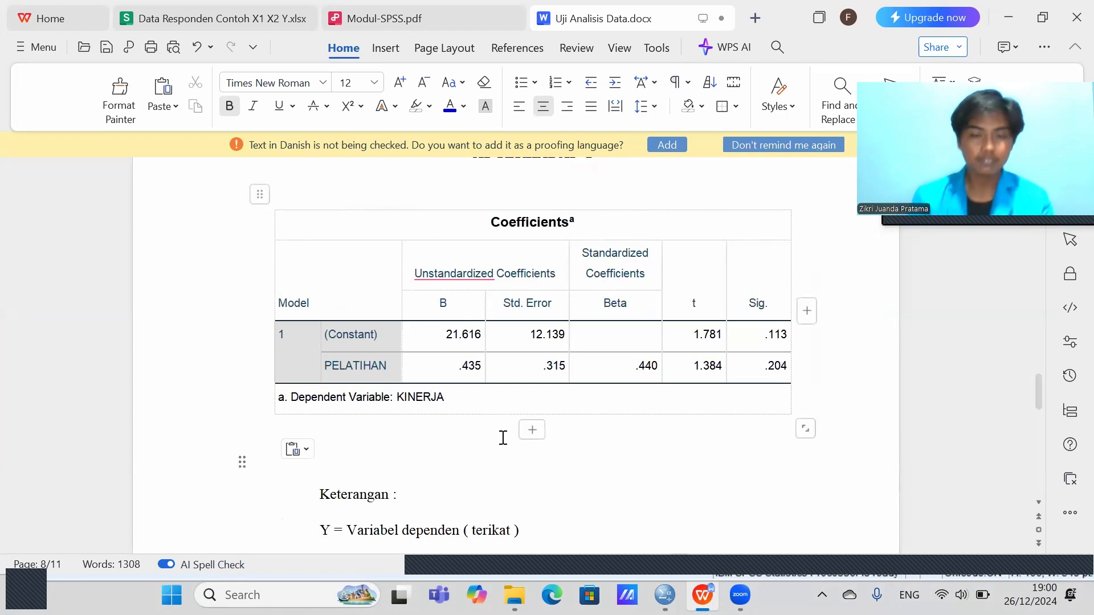
{"action": "type", "text": "Y="}
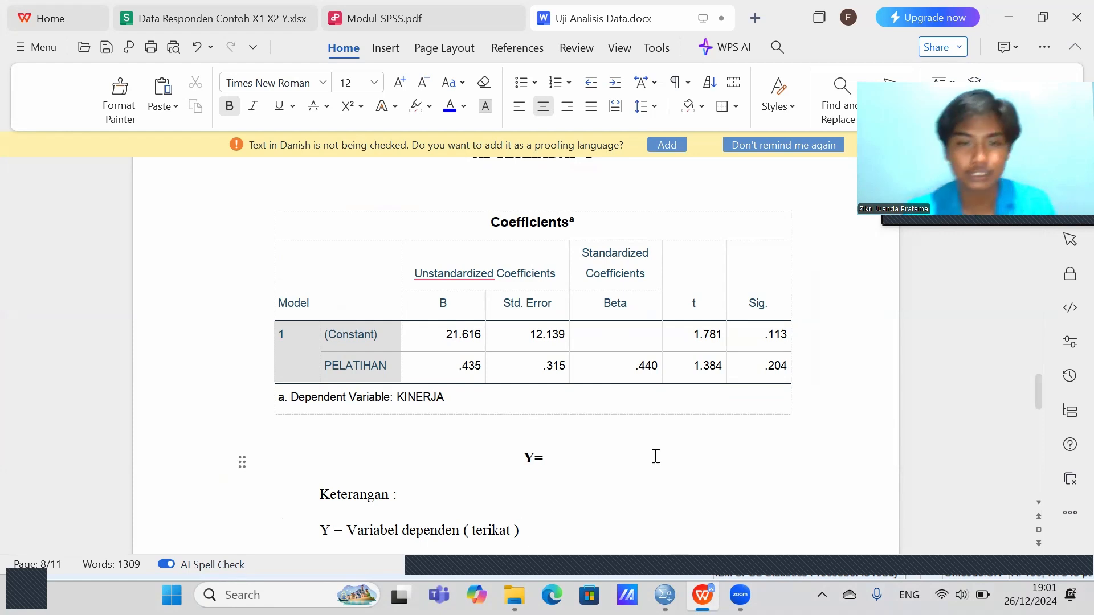
{"action": "left_click_drag", "start_coordinate": [442, 331], "coordinate": [488, 336]}
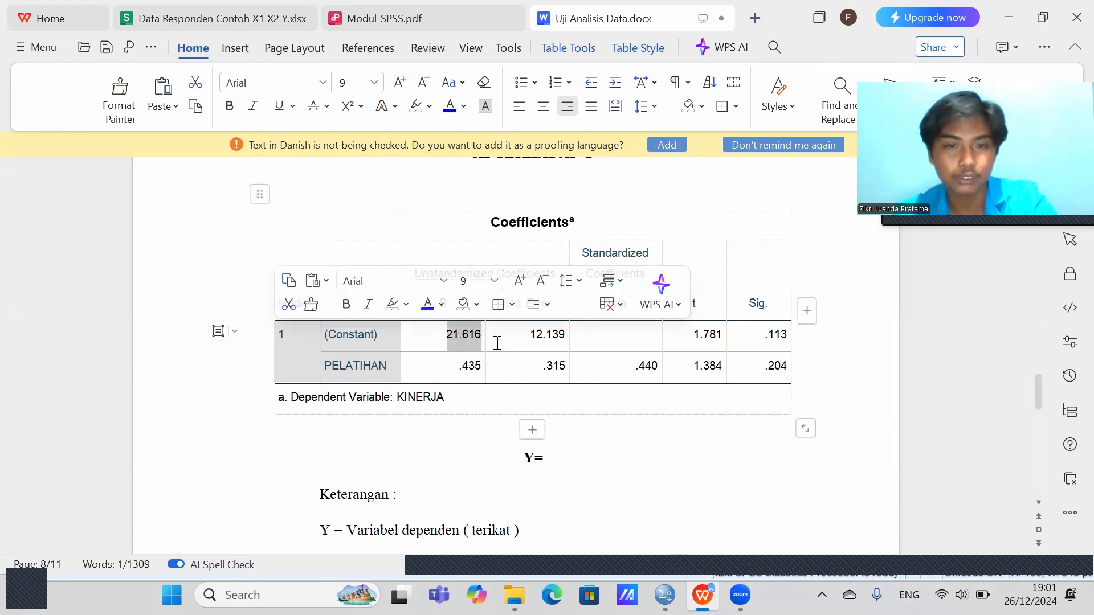
{"action": "left_click", "coordinate": [568, 456]}
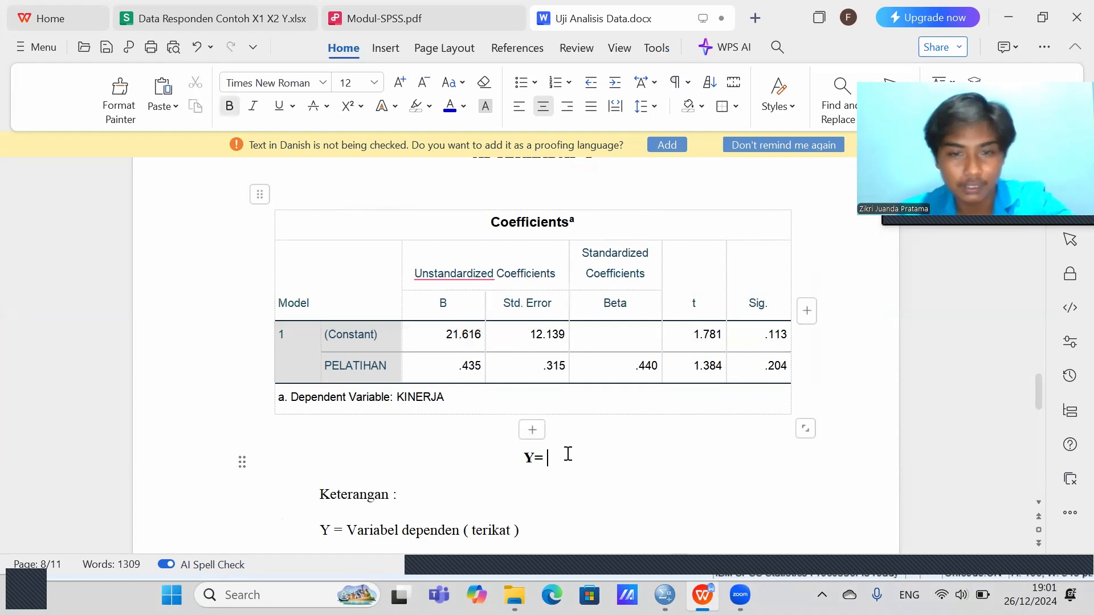
{"action": "key", "text": "ctrl+v"}
Step: Complete the X2 equation with the PELATIHAN B coefficient by adding "+ 0,435X2" after 21.616
{"action": "type", "text": "+ +"}
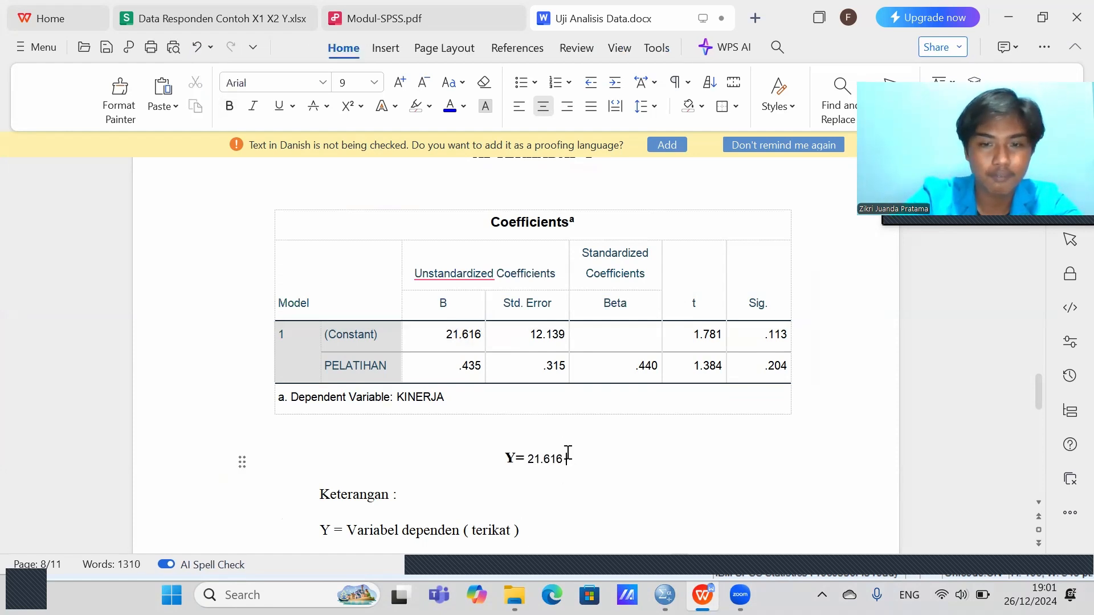
{"action": "key", "text": "BackSpace"}
{"action": "type", "text": "="}
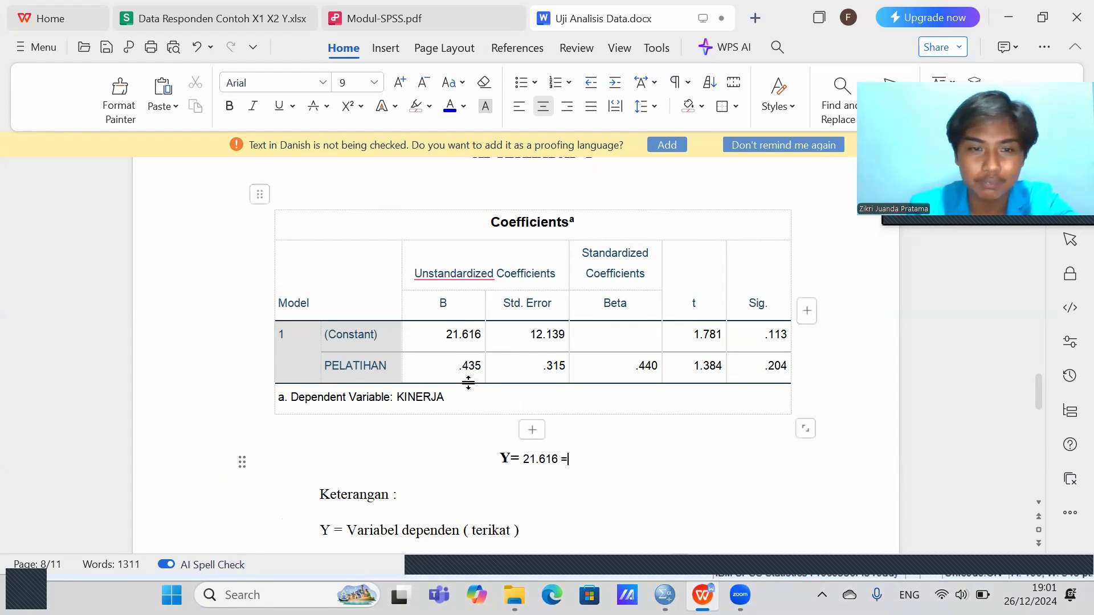
{"action": "left_click_drag", "start_coordinate": [458, 371], "coordinate": [480, 372]}
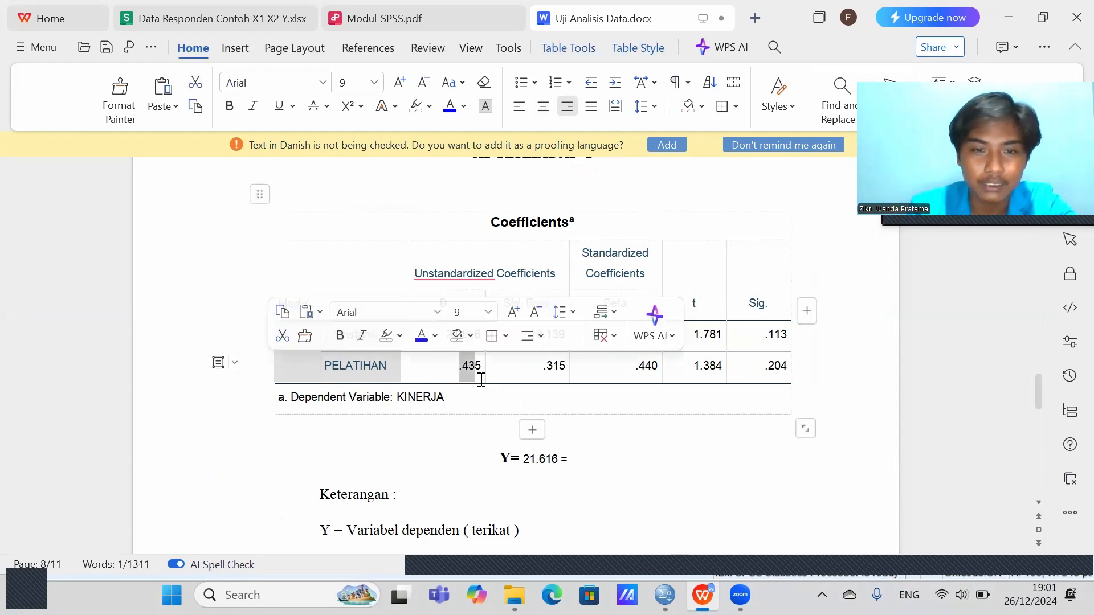
{"action": "left_click", "coordinate": [607, 459]}
{"action": "key", "text": "BackSpace"}
{"action": "type", "text": "+ 0,"}
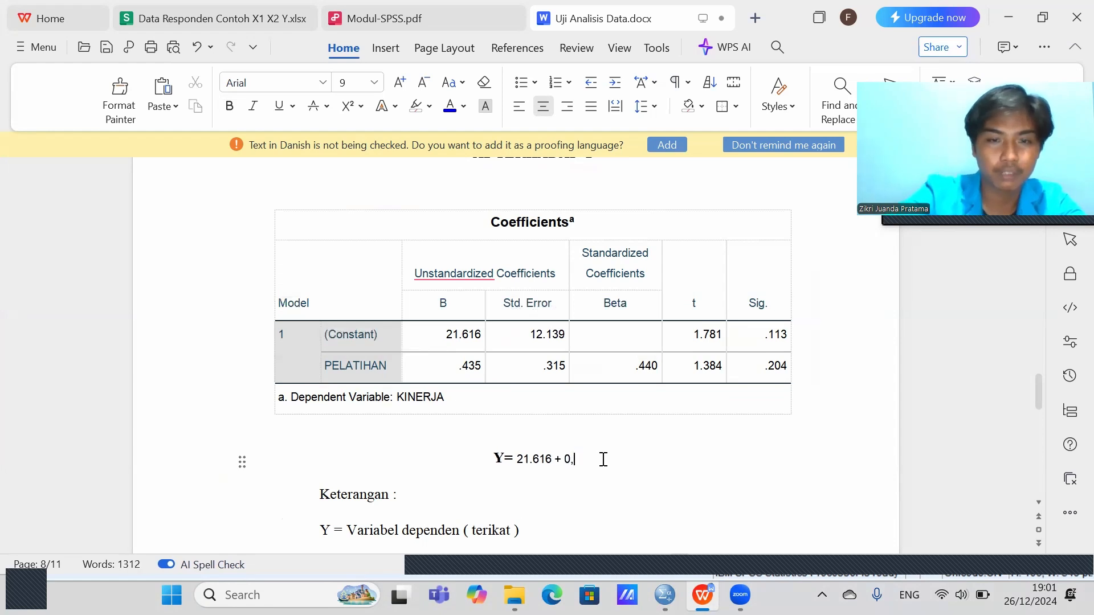
{"action": "type", "text": "435X2"}
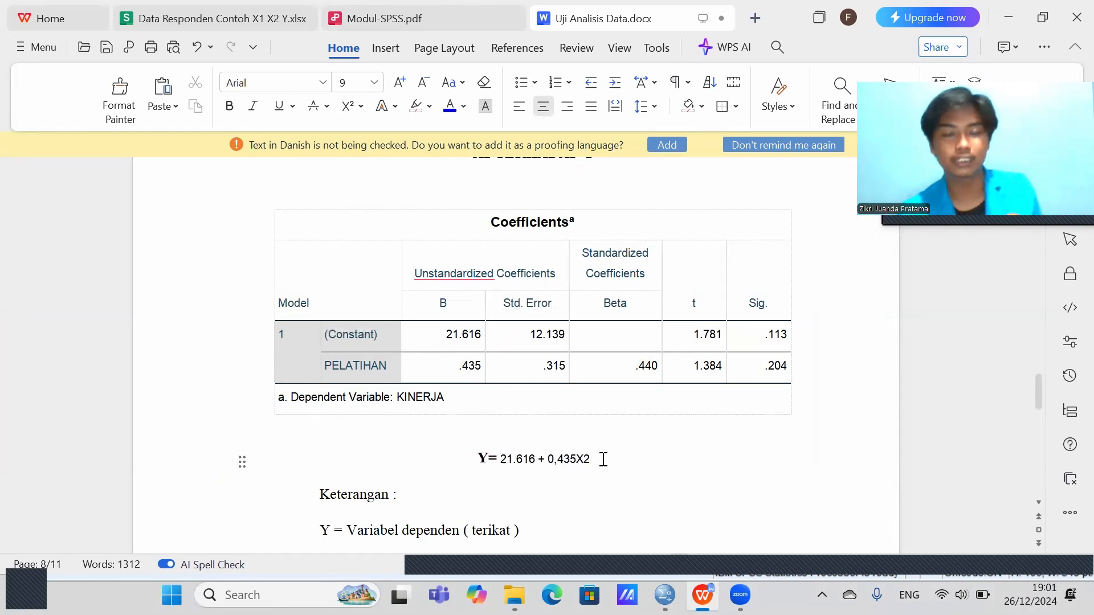
Step: Copy the two numbered interpretation sentences below "Persamaan diatas dapat disimpulkan sebagai berikut"
{"action": "scroll", "coordinate": [604, 460], "scroll_direction": "up", "scroll_amount": 2}
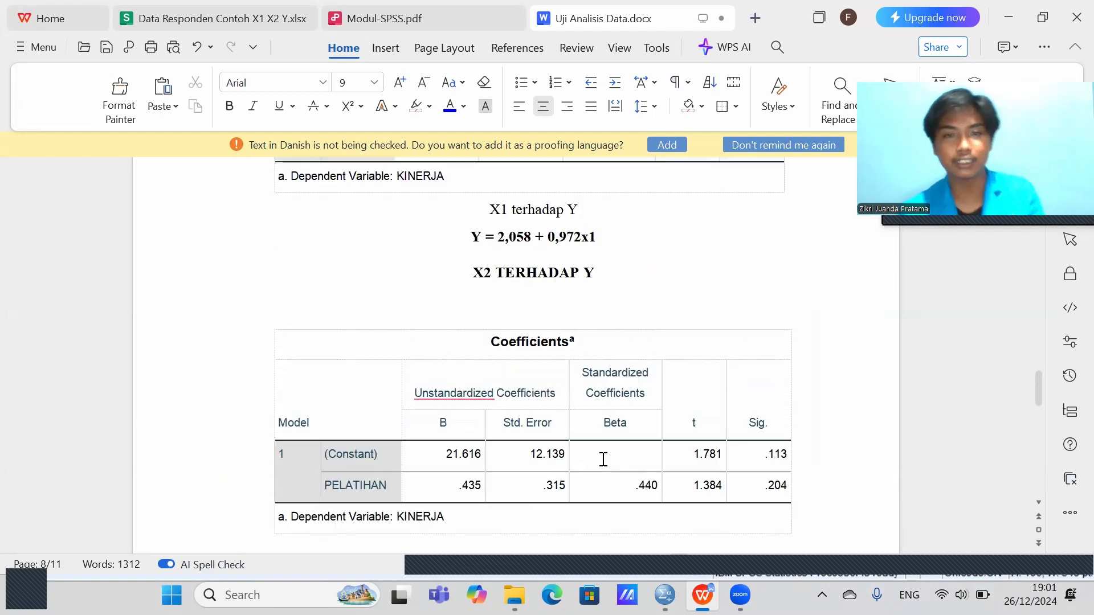
{"action": "scroll", "coordinate": [611, 294], "scroll_direction": "down", "scroll_amount": 4}
{"action": "scroll", "coordinate": [623, 371], "scroll_direction": "down", "scroll_amount": 4}
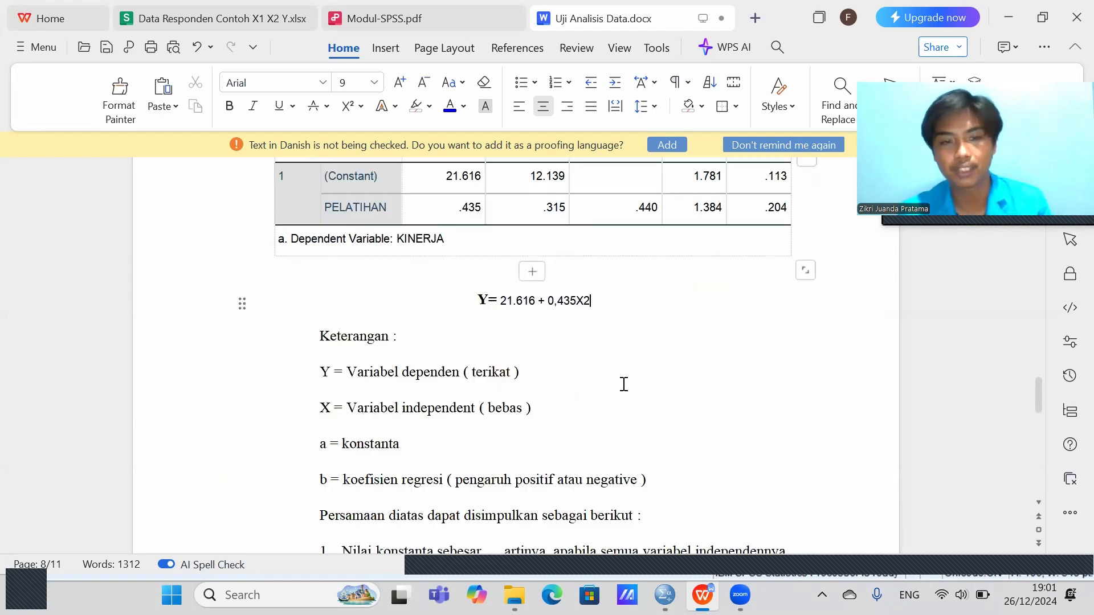
{"action": "scroll", "coordinate": [623, 382], "scroll_direction": "up", "scroll_amount": 3}
{"action": "scroll", "coordinate": [623, 381], "scroll_direction": "down", "scroll_amount": 3}
{"action": "left_click_drag", "start_coordinate": [340, 431], "coordinate": [557, 507]}
{"action": "key", "text": "ctrl+c"}
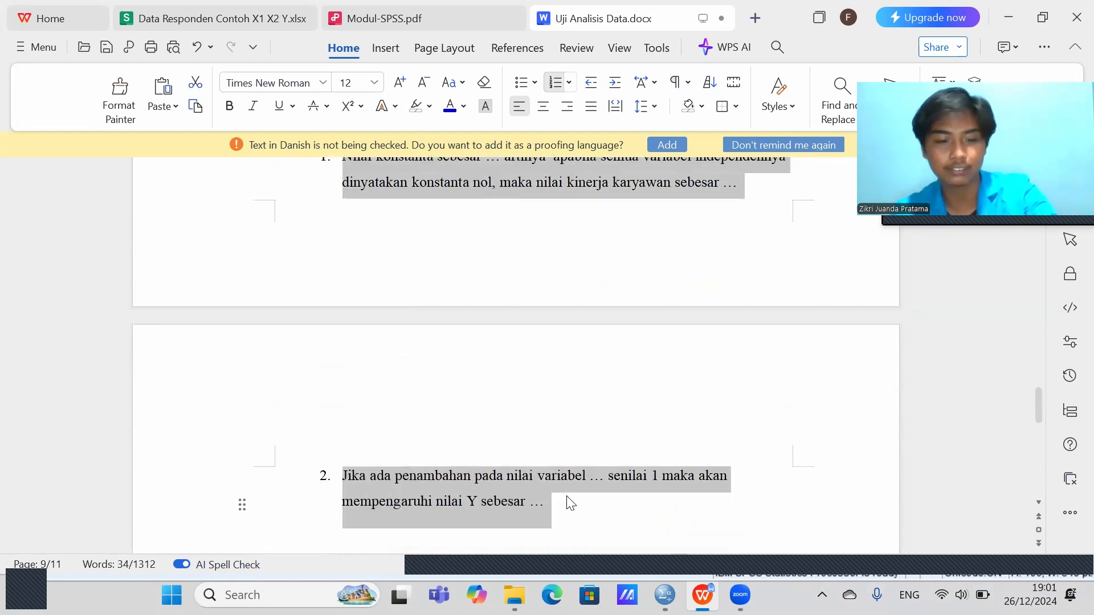
Step: Add two new lines below "Y = 2,058 + 0,972x1", justify the second and paste the copied interpretation sentences there
{"action": "scroll", "coordinate": [569, 493], "scroll_direction": "up", "scroll_amount": 10}
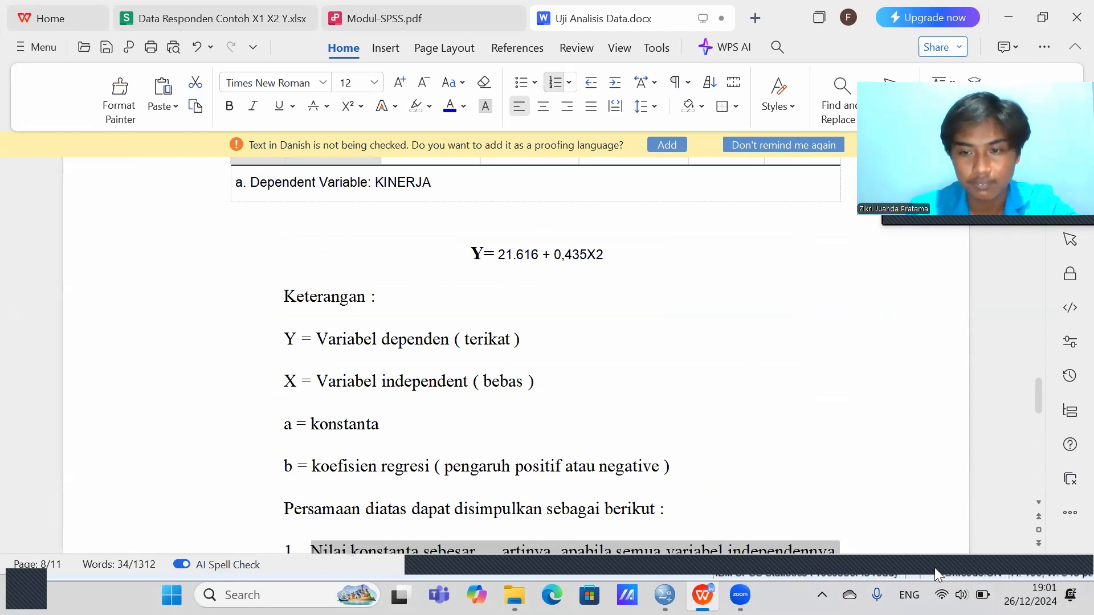
{"action": "left_click", "coordinate": [921, 562]}
{"action": "left_click", "coordinate": [921, 562]}
{"action": "scroll", "coordinate": [618, 339], "scroll_direction": "down", "scroll_amount": 4}
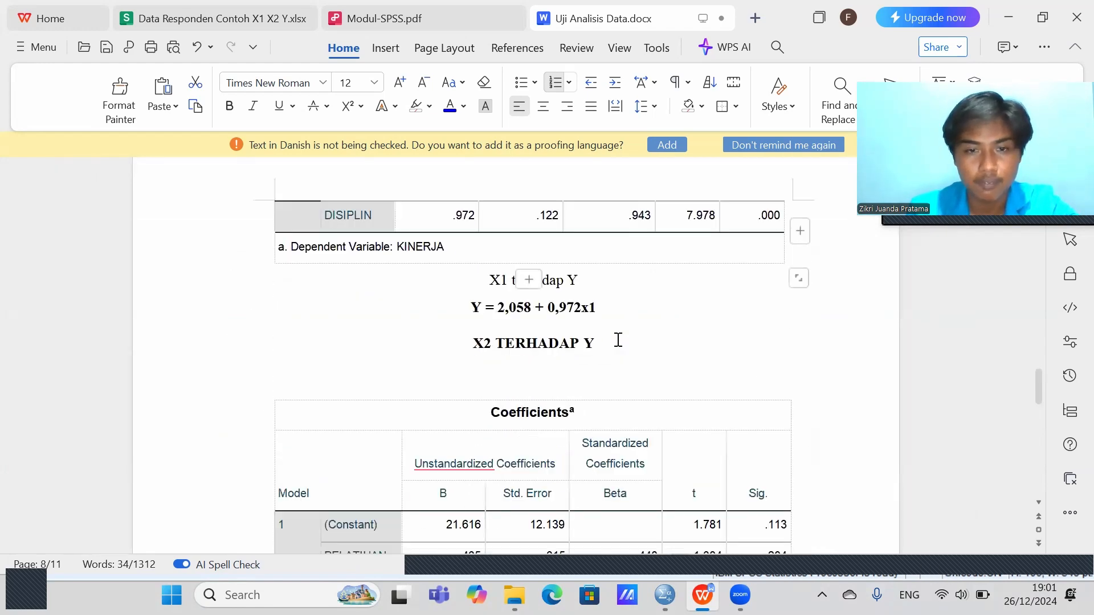
{"action": "scroll", "coordinate": [618, 339], "scroll_direction": "up", "scroll_amount": 1}
{"action": "scroll", "coordinate": [618, 340], "scroll_direction": "up", "scroll_amount": 2}
{"action": "scroll", "coordinate": [618, 340], "scroll_direction": "down", "scroll_amount": 3}
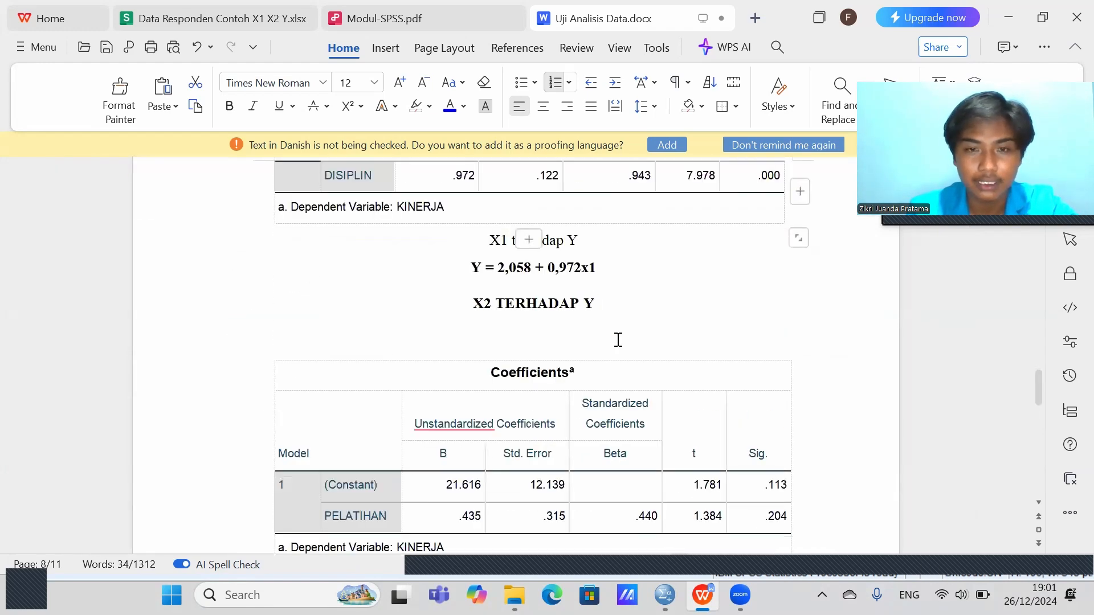
{"action": "left_click", "coordinate": [611, 273]}
{"action": "key", "text": "Return"}
{"action": "key", "text": "Return"}
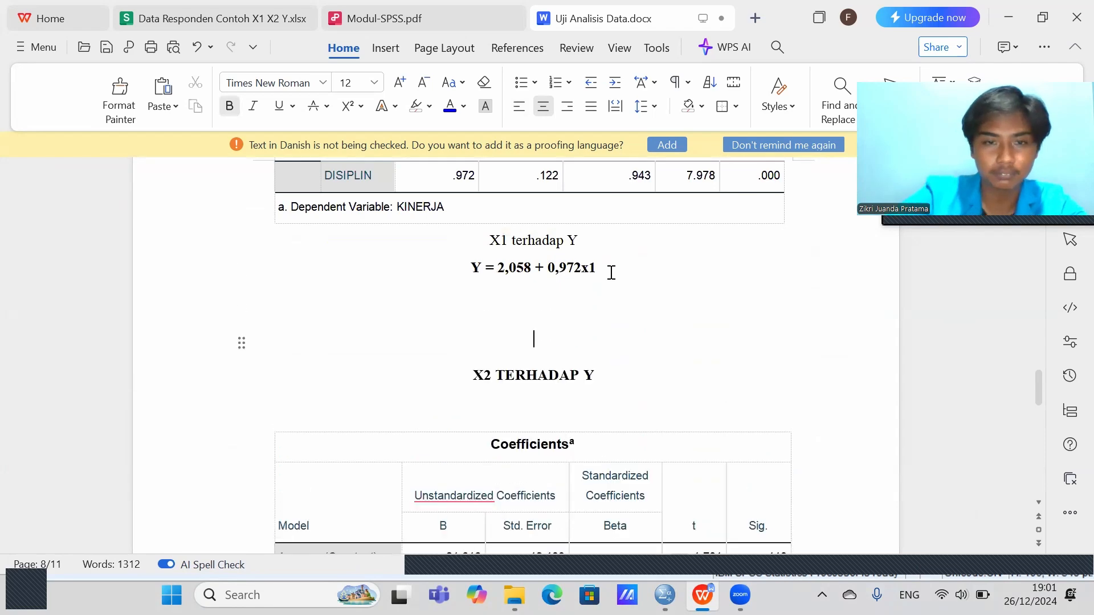
{"action": "key", "text": "ctrl+j"}
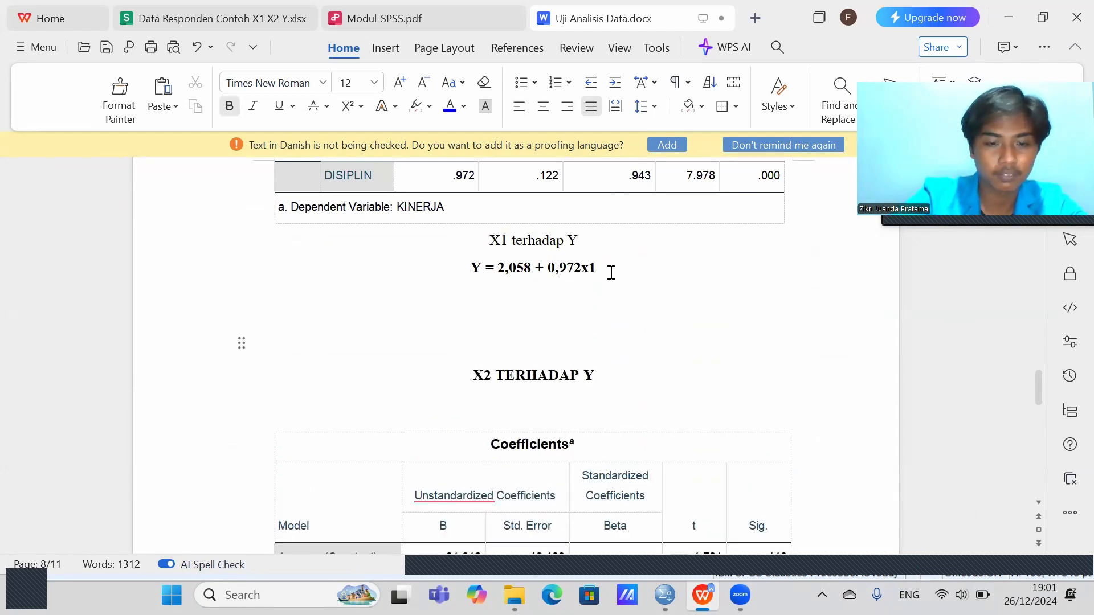
{"action": "key", "text": "ctrl+v"}
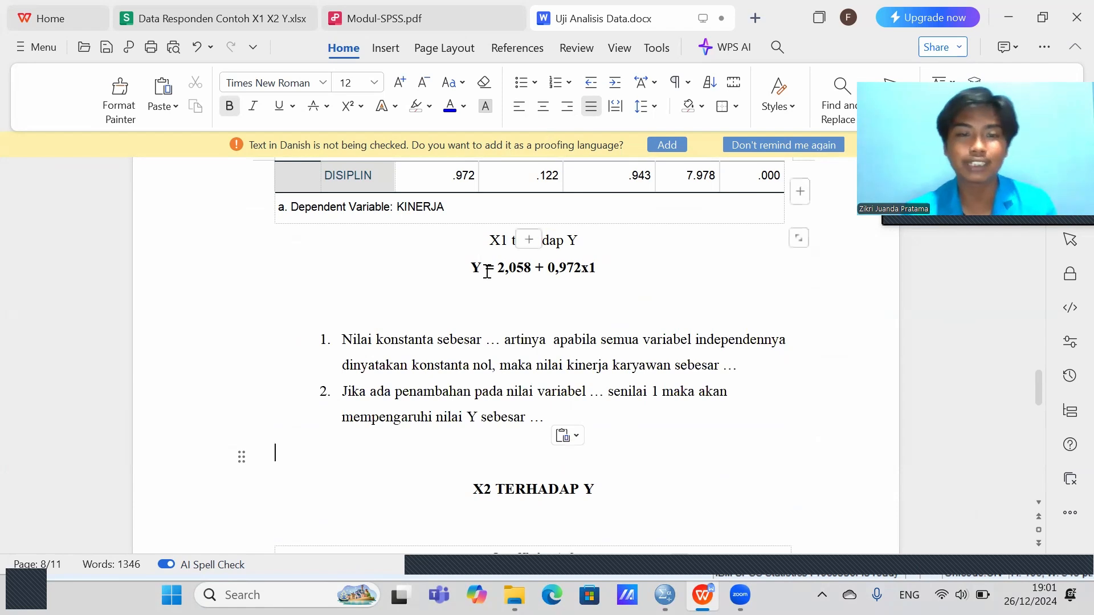
Step: Replace the placeholder after "Nilai konstanta sebesar" in the X1 interpretation with 2,058 copied from the equation
{"action": "left_click", "coordinate": [537, 288]}
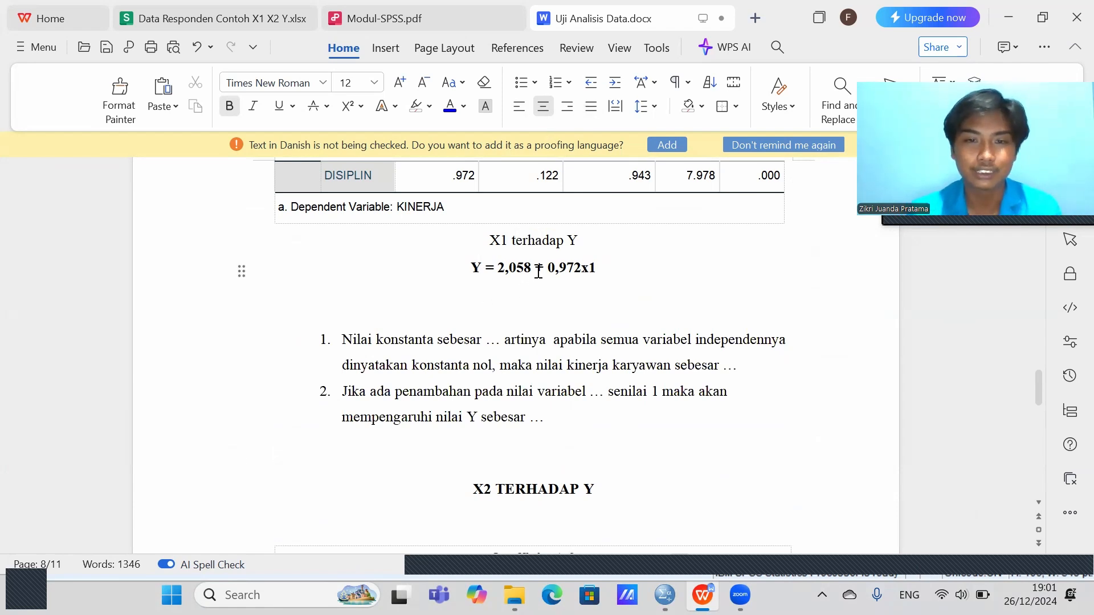
{"action": "left_click_drag", "start_coordinate": [516, 267], "coordinate": [500, 267]}
{"action": "key", "text": "ctrl+c"}
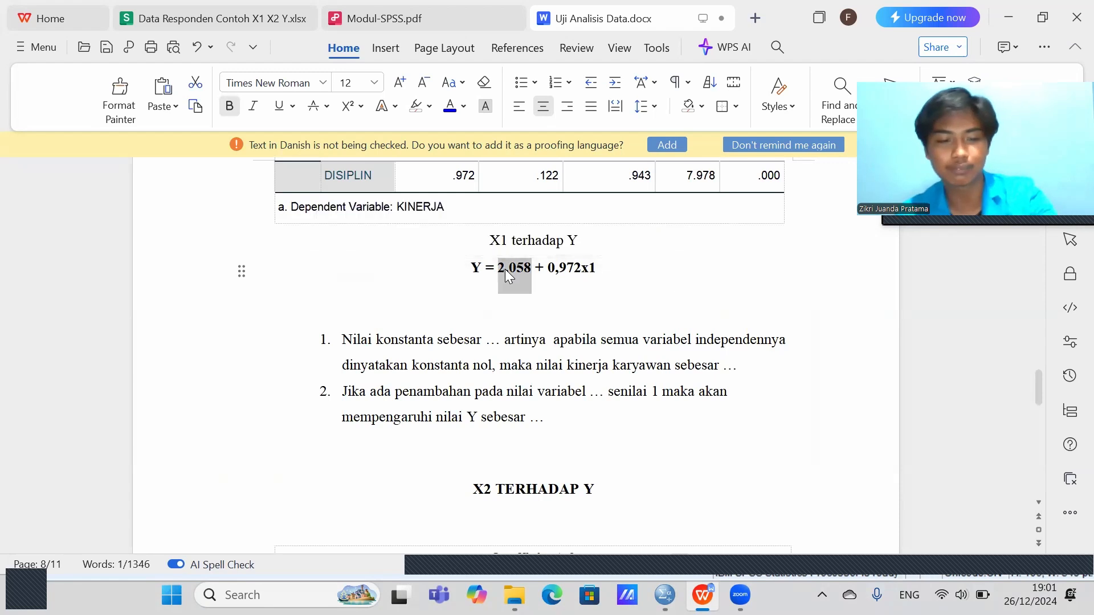
{"action": "left_click", "coordinate": [500, 342]}
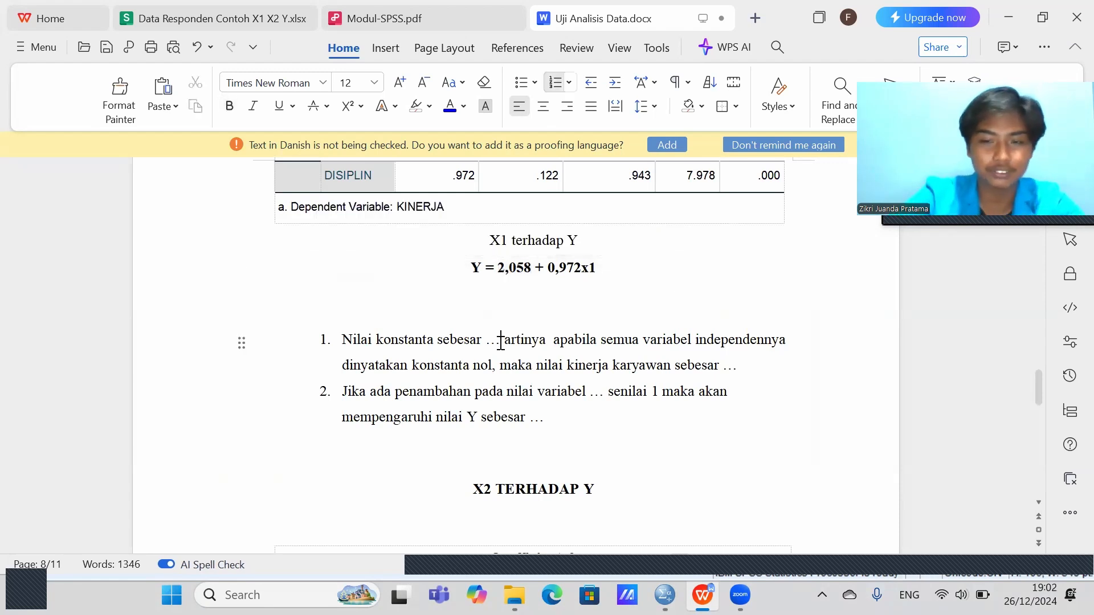
{"action": "key", "text": "BackSpace"}
{"action": "key", "text": "ctrl+v"}
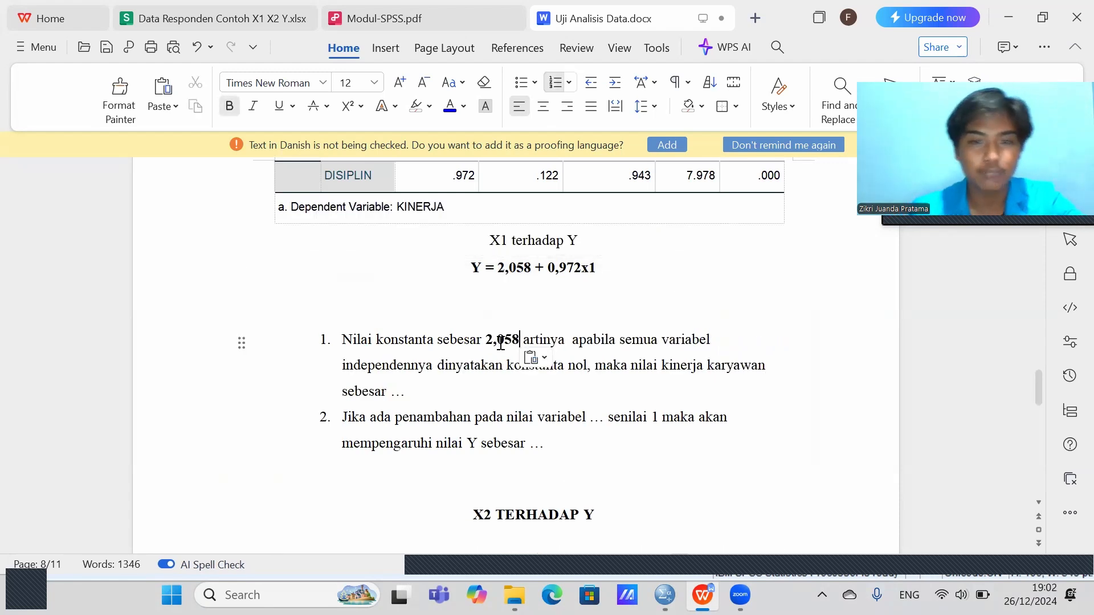
Step: Replace the placeholder after "maka nilai kinerja karyawan sebesar" in the X1 interpretation with 2,058 copied from the equation
{"action": "left_click", "coordinate": [655, 349]}
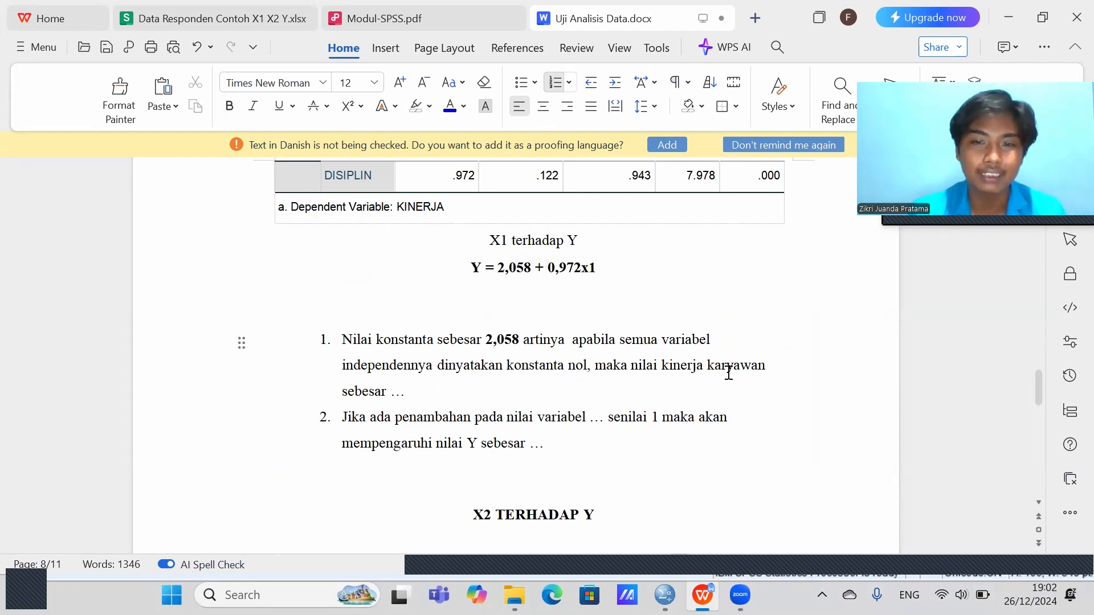
{"action": "double_click", "coordinate": [400, 390]}
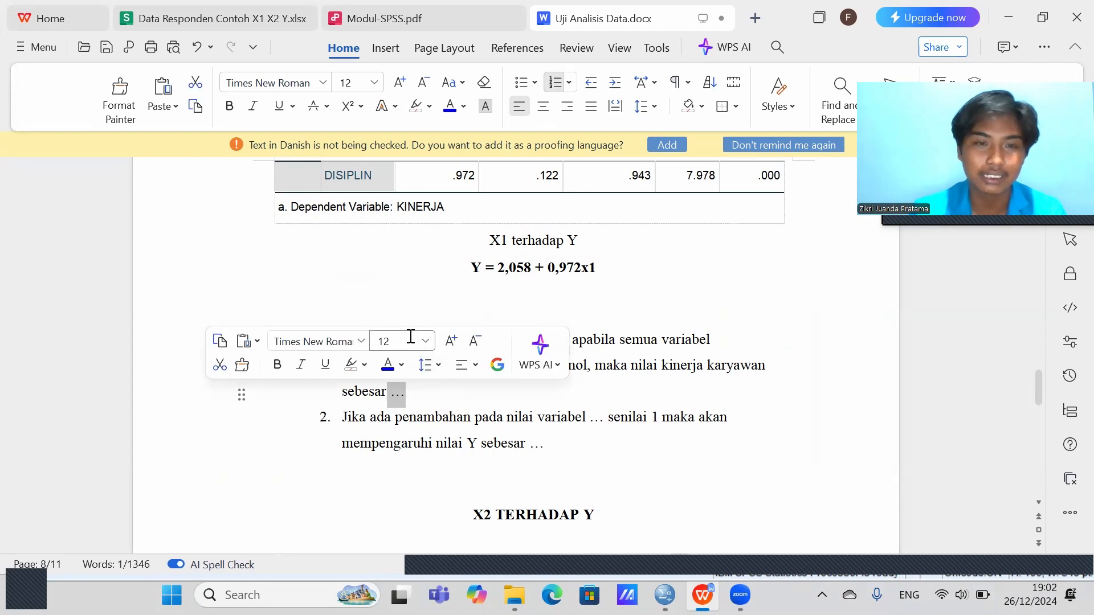
{"action": "left_click", "coordinate": [501, 266]}
{"action": "left_click_drag", "start_coordinate": [539, 266], "coordinate": [532, 270]}
{"action": "key", "text": "ctrl+c"}
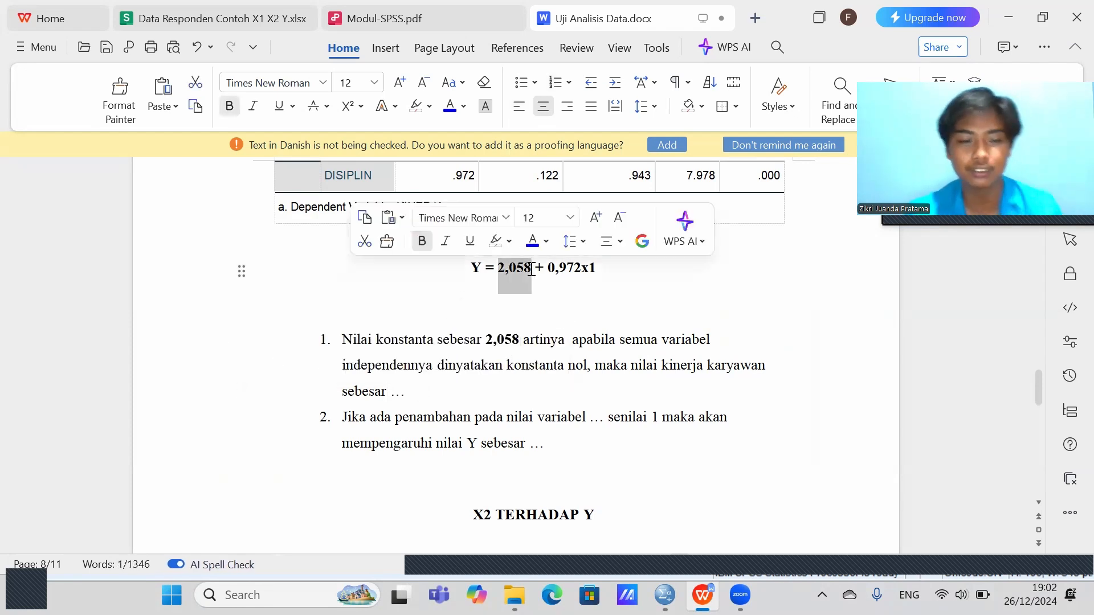
{"action": "left_click", "coordinate": [420, 383]}
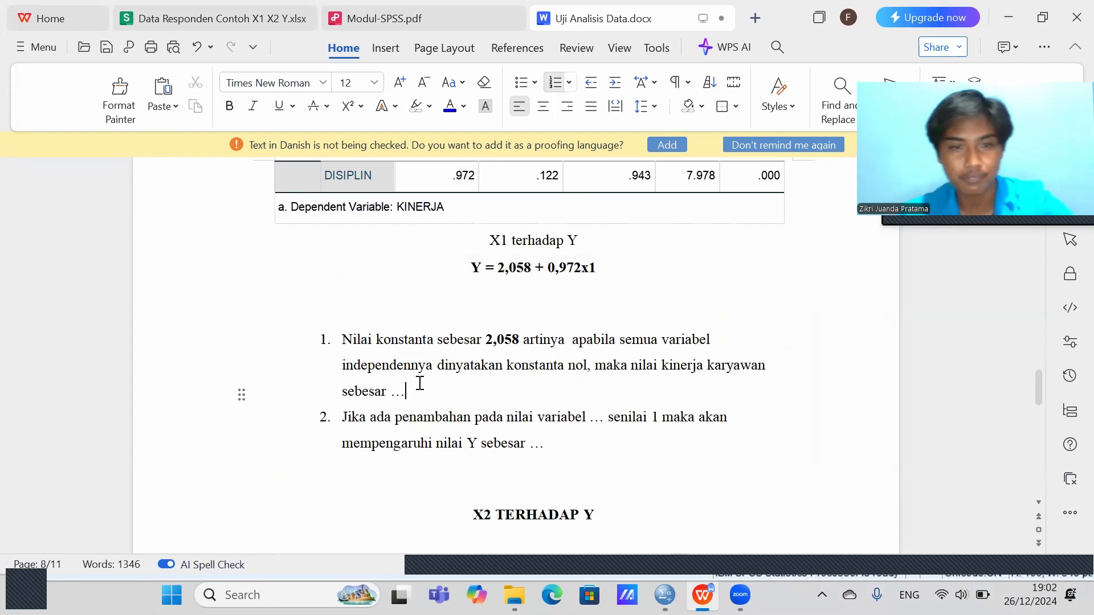
{"action": "key", "text": "ctrl+v"}
Step: Replace the placeholder after "nilai variabel" in the second X1 interpretation sentence with DISIPLIN
{"action": "left_click", "coordinate": [470, 443]}
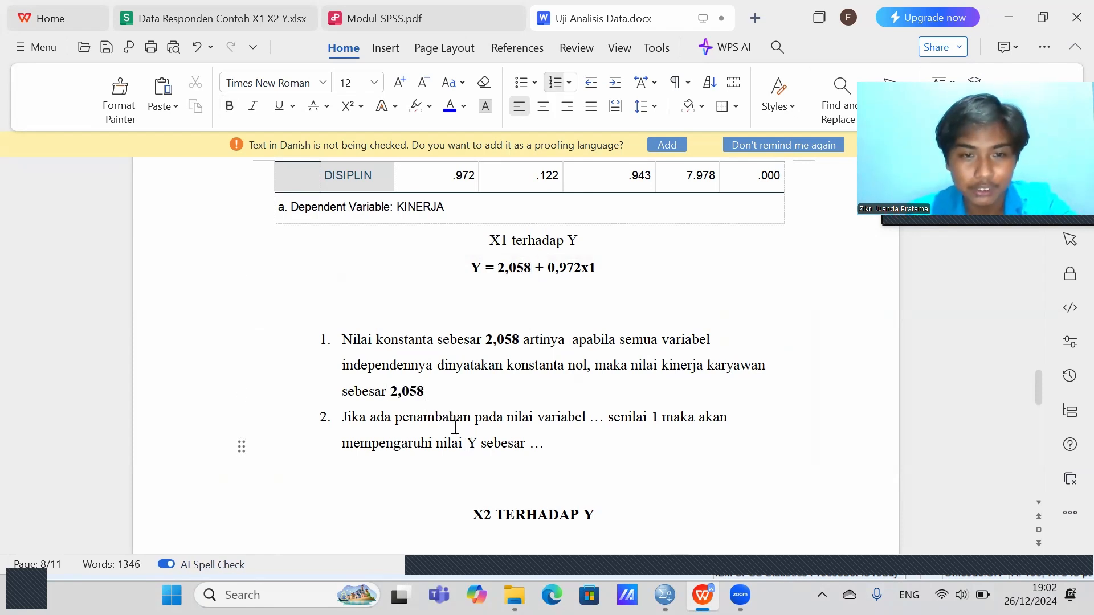
{"action": "left_click", "coordinate": [601, 417]}
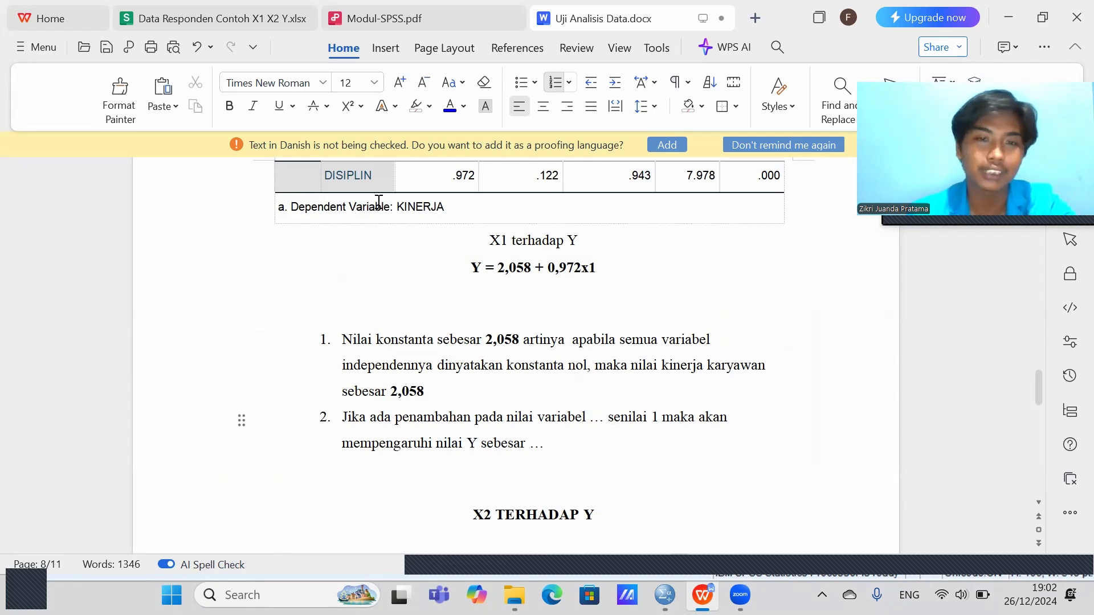
{"action": "scroll", "coordinate": [479, 296], "scroll_direction": "up", "scroll_amount": 2}
{"action": "scroll", "coordinate": [541, 371], "scroll_direction": "down", "scroll_amount": 2}
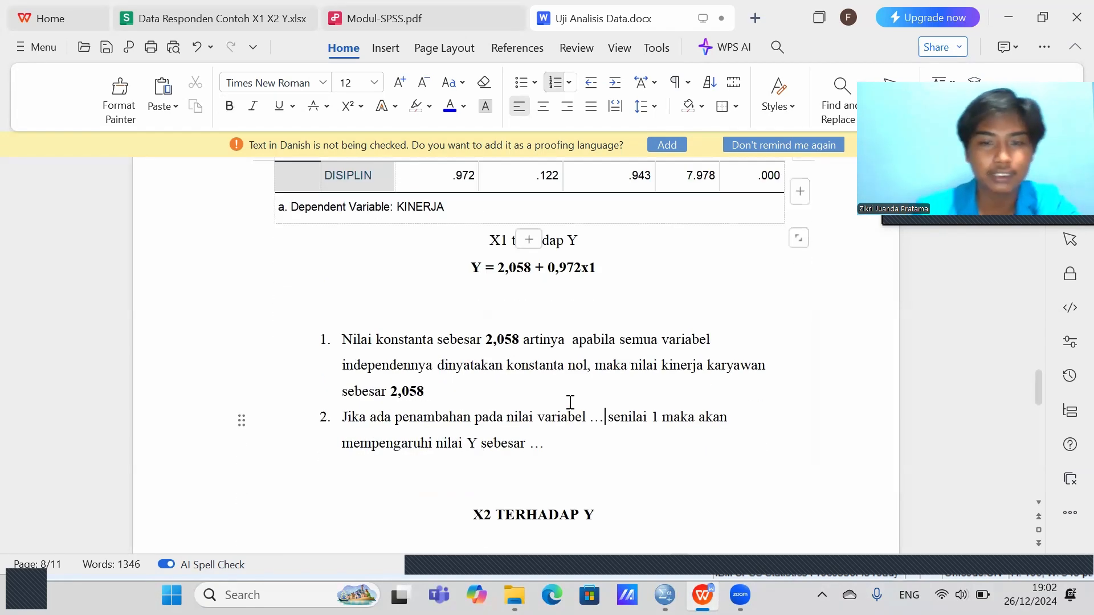
{"action": "key", "text": "BackSpace"}
{"action": "type", "text": "DISIPLIN"}
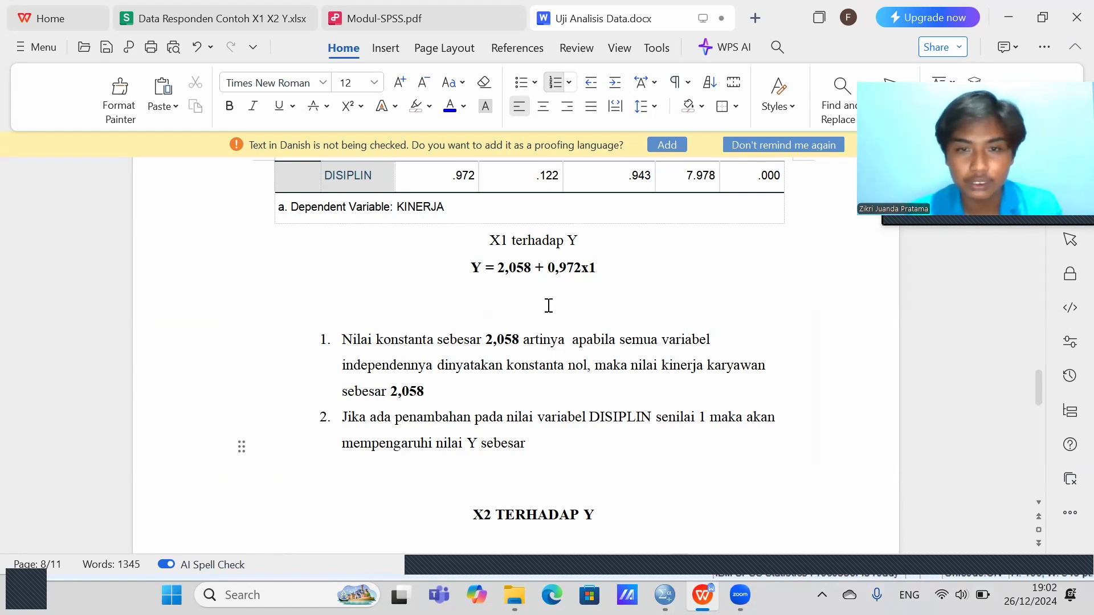
Step: Complete the X1 interpretation's "mempengaruhi nilai Y sebesar" with 0,972 copied from the equation
{"action": "left_click_drag", "start_coordinate": [547, 269], "coordinate": [579, 271]}
{"action": "key", "text": "ctrl+c"}
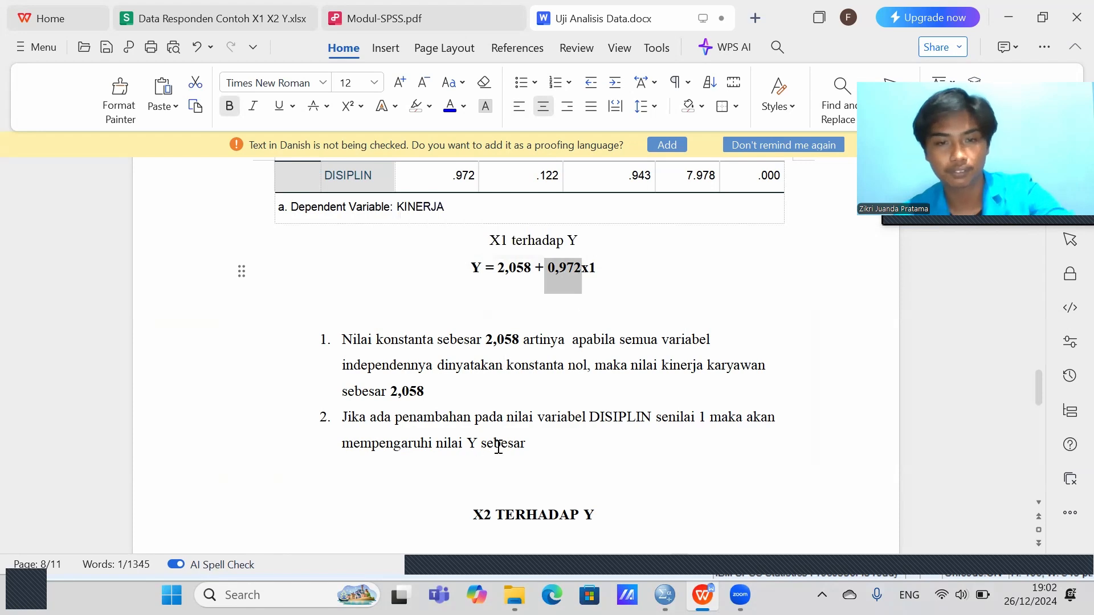
{"action": "left_click", "coordinate": [532, 443]}
{"action": "key", "text": "ctrl+v"}
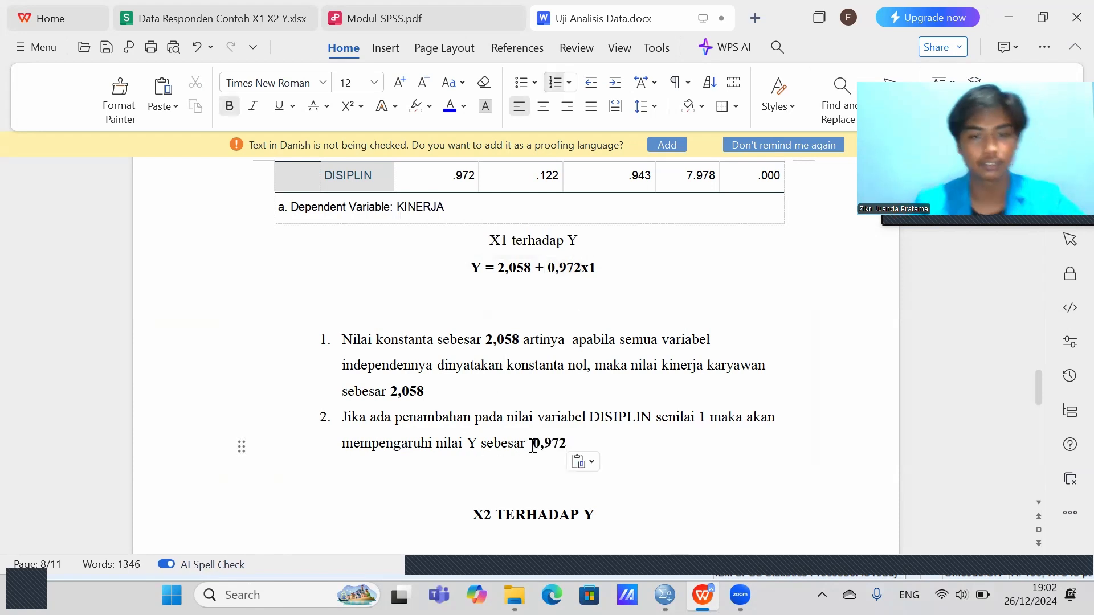
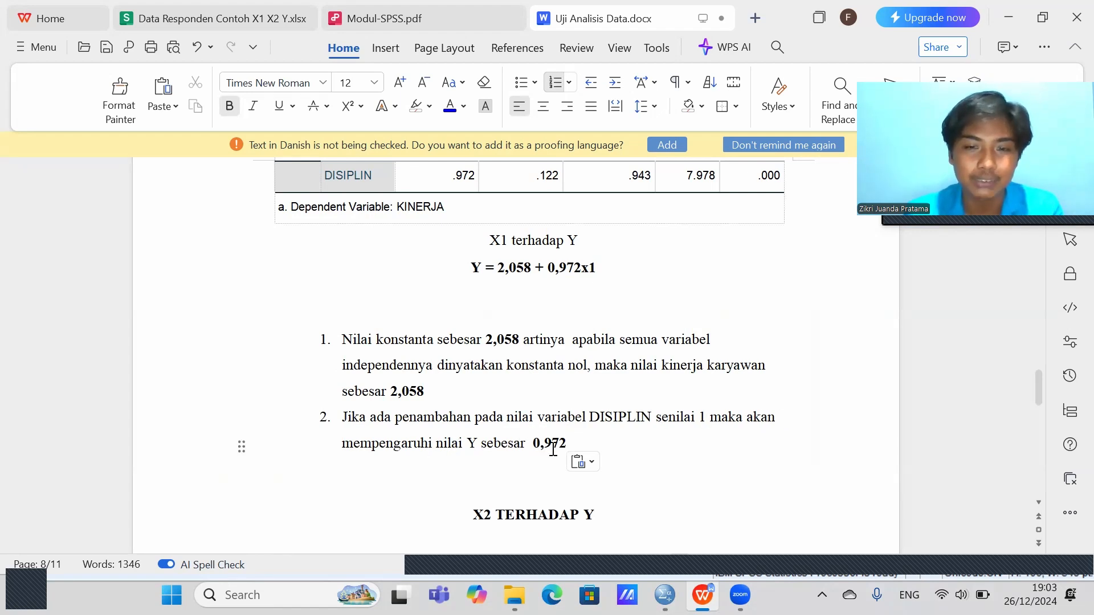
Step: Copy the two unfilled interpretation sentences, numbered 3 and 4, below "Persamaan diatas dapat disimpulkan sebagai berikut"
{"action": "left_click", "coordinate": [616, 419]}
{"action": "scroll", "coordinate": [604, 450], "scroll_direction": "down", "scroll_amount": 8}
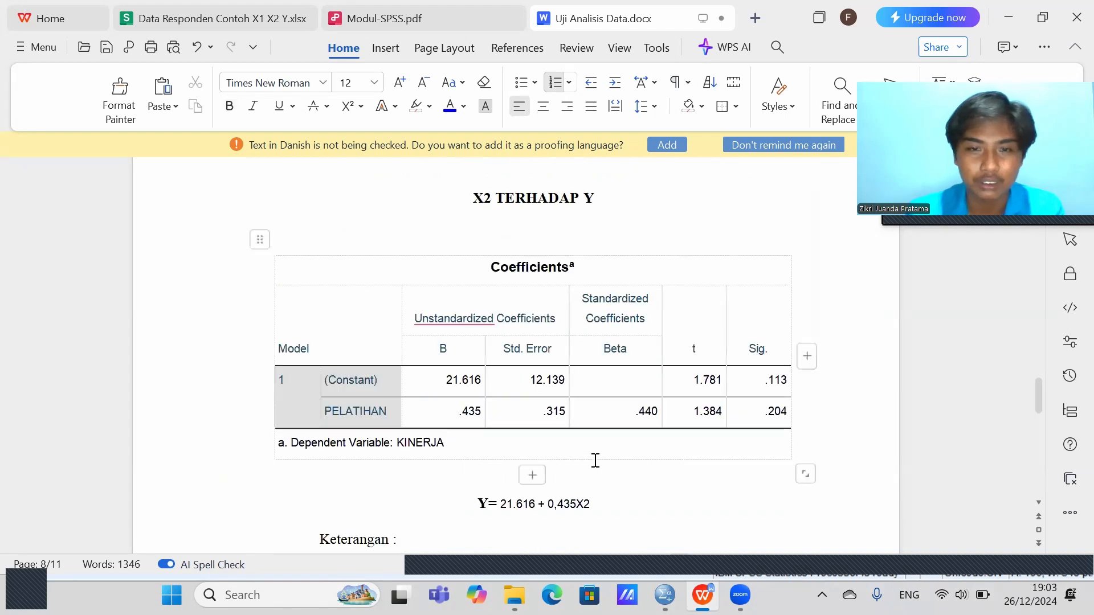
{"action": "scroll", "coordinate": [587, 462], "scroll_direction": "up", "scroll_amount": 3}
{"action": "scroll", "coordinate": [559, 411], "scroll_direction": "down", "scroll_amount": 6}
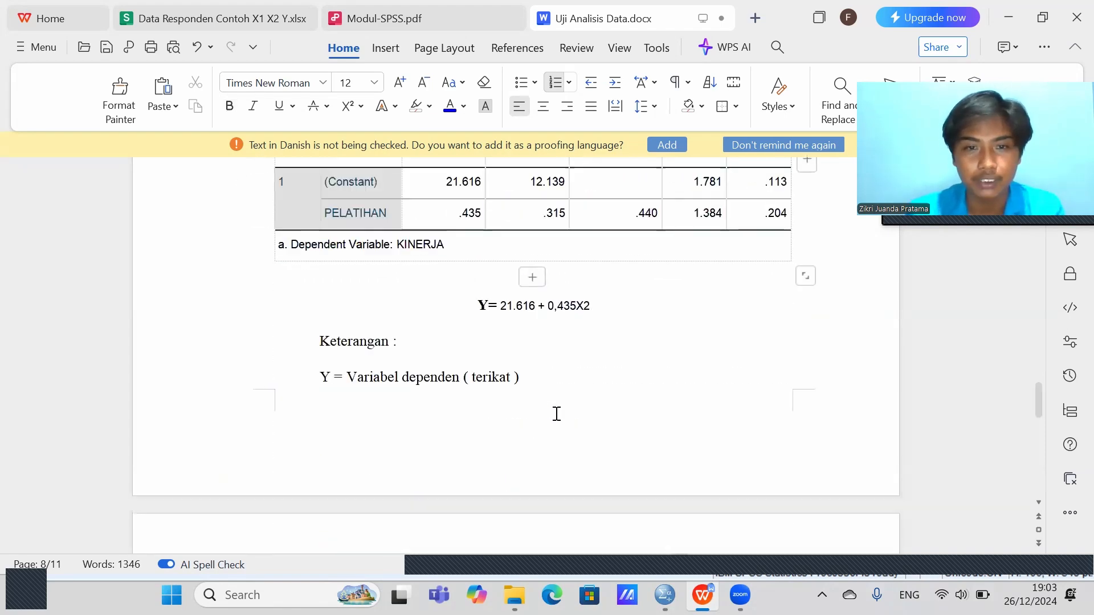
{"action": "scroll", "coordinate": [543, 389], "scroll_direction": "up", "scroll_amount": 3}
{"action": "left_click", "coordinate": [538, 267]}
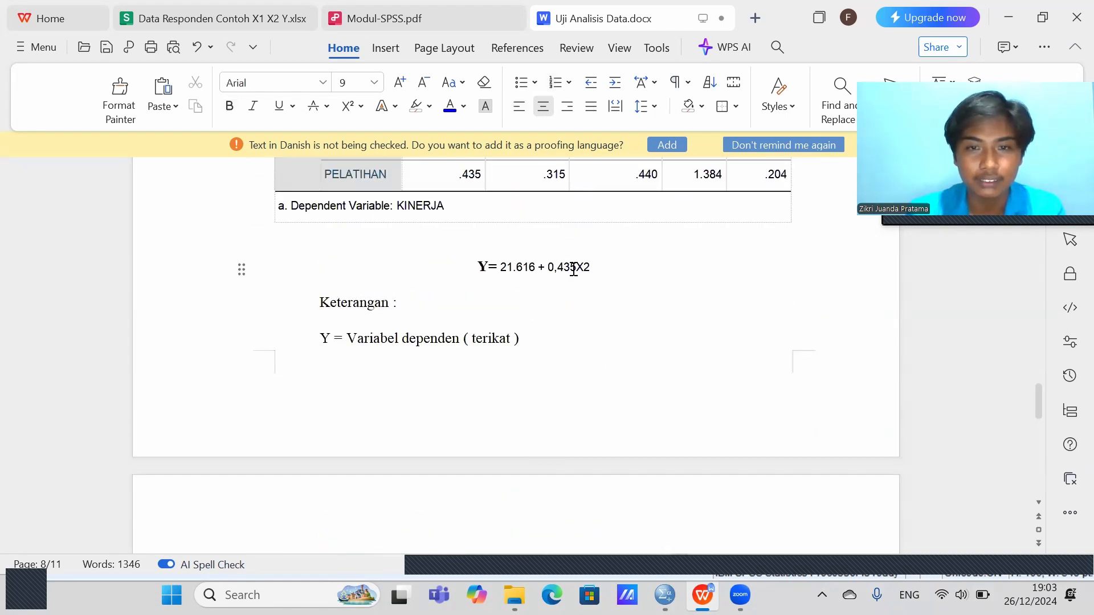
{"action": "scroll", "coordinate": [530, 274], "scroll_direction": "up", "scroll_amount": 8}
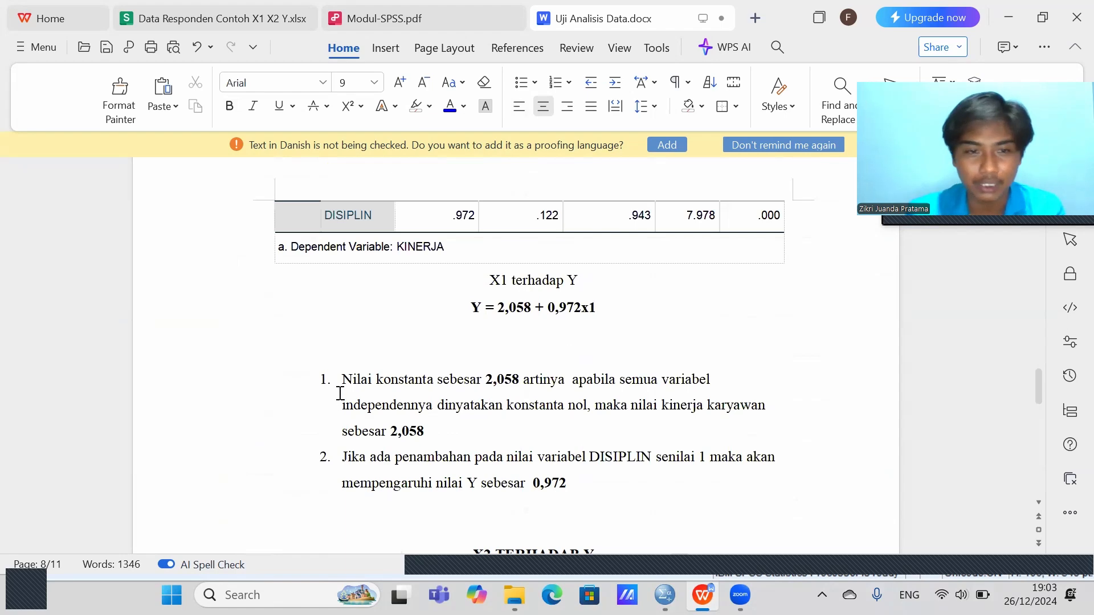
{"action": "scroll", "coordinate": [339, 393], "scroll_direction": "down", "scroll_amount": 15}
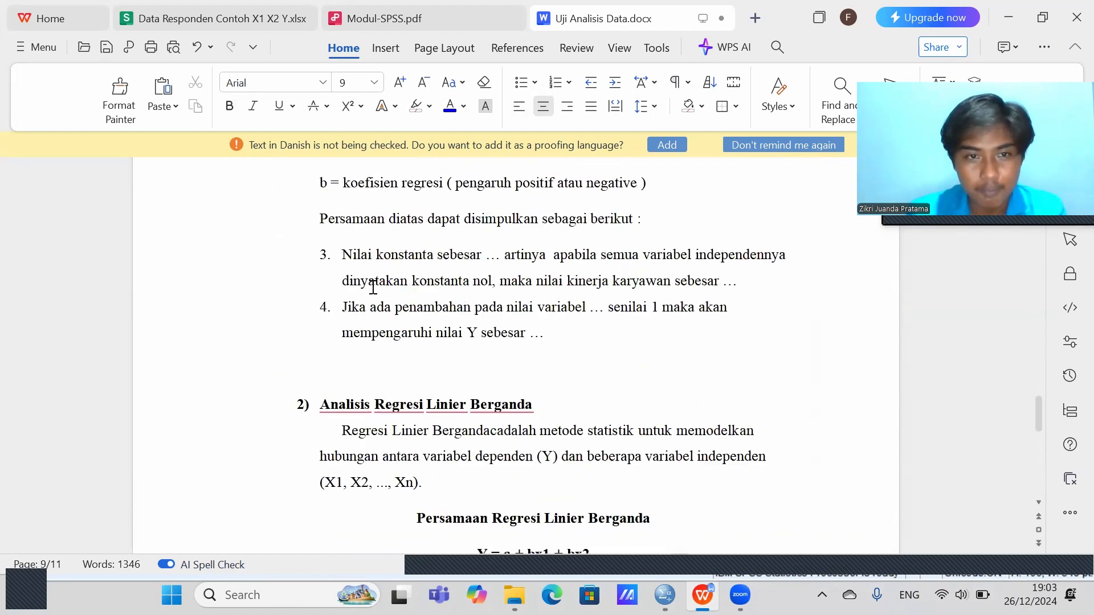
{"action": "left_click_drag", "start_coordinate": [350, 249], "coordinate": [550, 345]}
{"action": "key", "text": "ctrl+c"}
Step: Add a justified line below the equation "Y= 21.616 + 0,435X2" and paste the copied interpretation sentences there
{"action": "scroll", "coordinate": [547, 342], "scroll_direction": "up", "scroll_amount": 5}
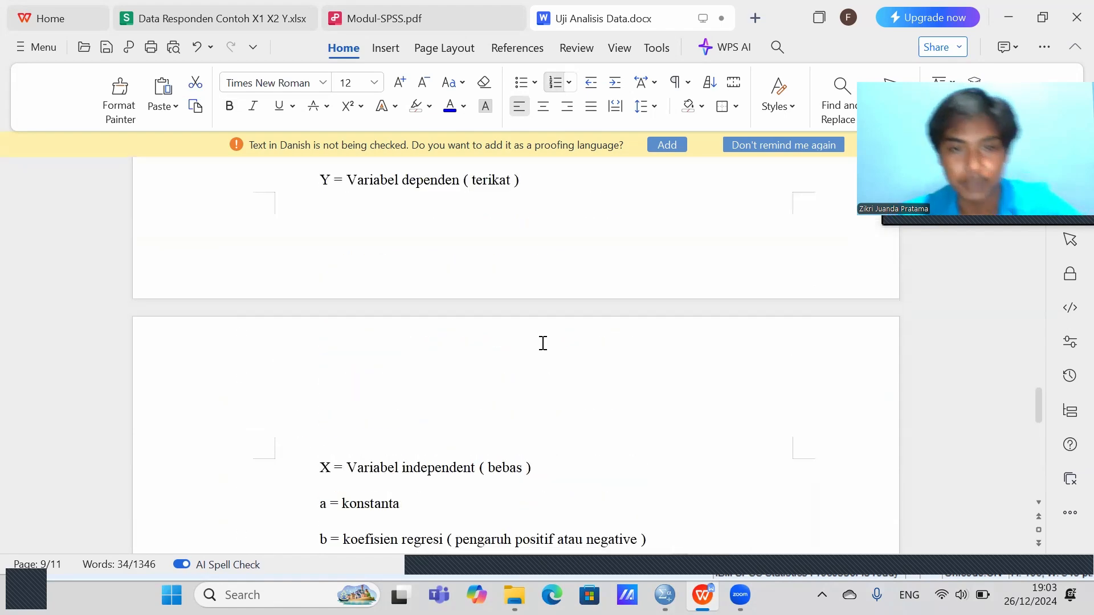
{"action": "scroll", "coordinate": [544, 343], "scroll_direction": "up", "scroll_amount": 5}
{"action": "left_click", "coordinate": [611, 278]}
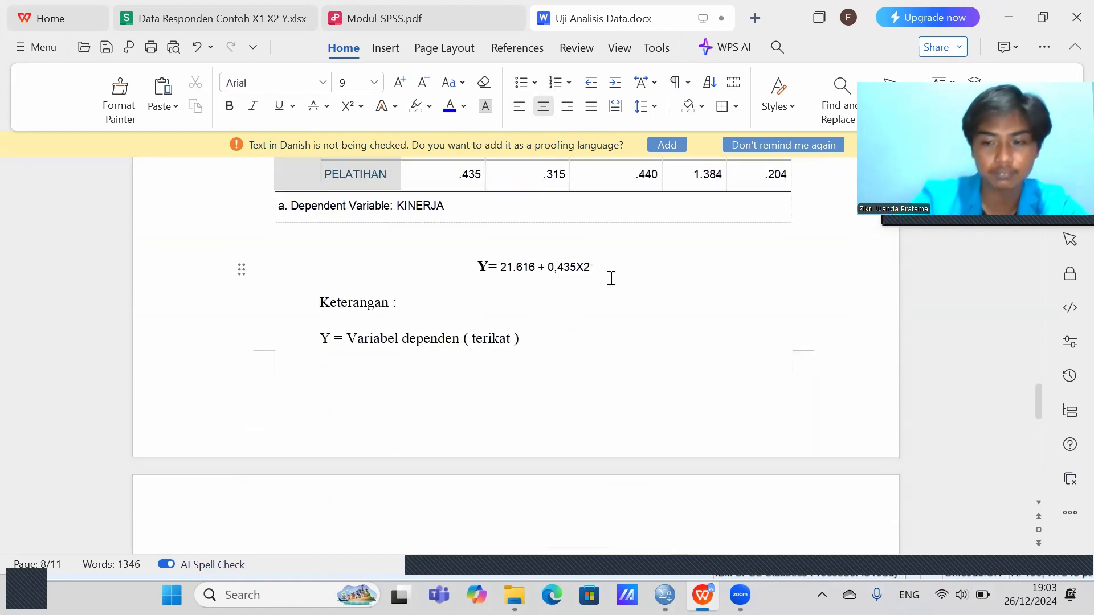
{"action": "key", "text": "Return"}
{"action": "key", "text": "ctrl+j"}
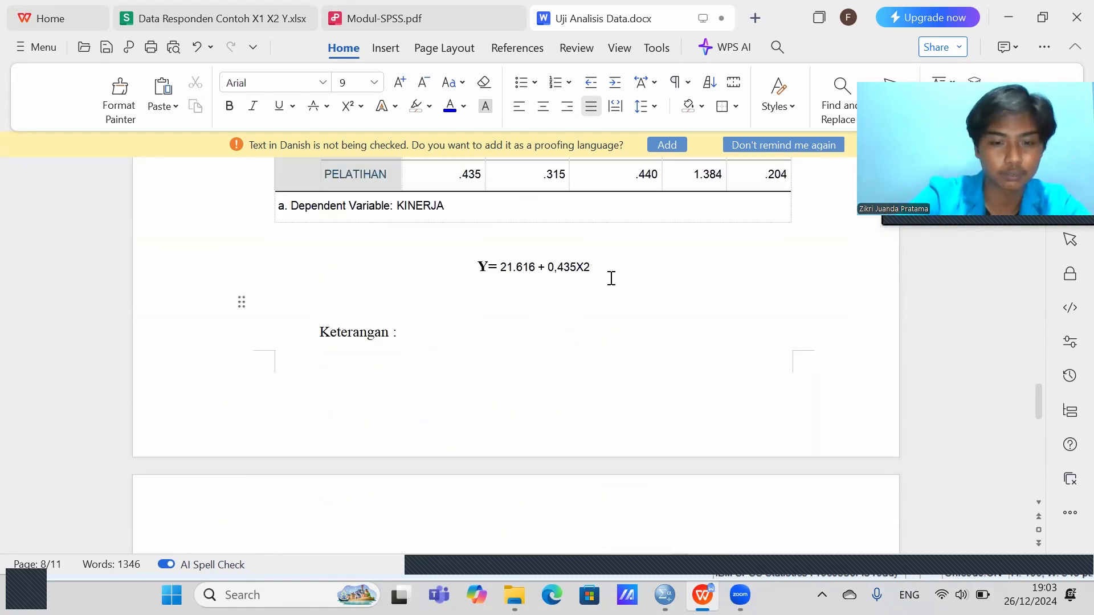
{"action": "key", "text": "ctrl+v"}
Step: Replace the placeholder after "Nilai konstanta sebesar" in the X2 interpretation with 21.616 copied from the equation
{"action": "scroll", "coordinate": [611, 278], "scroll_direction": "up", "scroll_amount": 2}
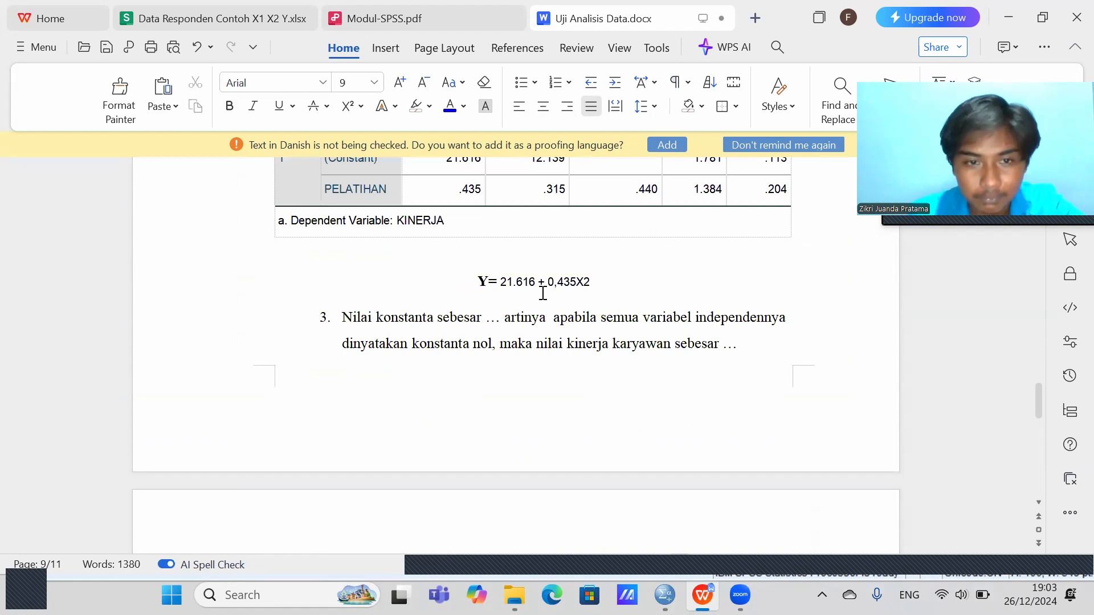
{"action": "left_click", "coordinate": [503, 317]}
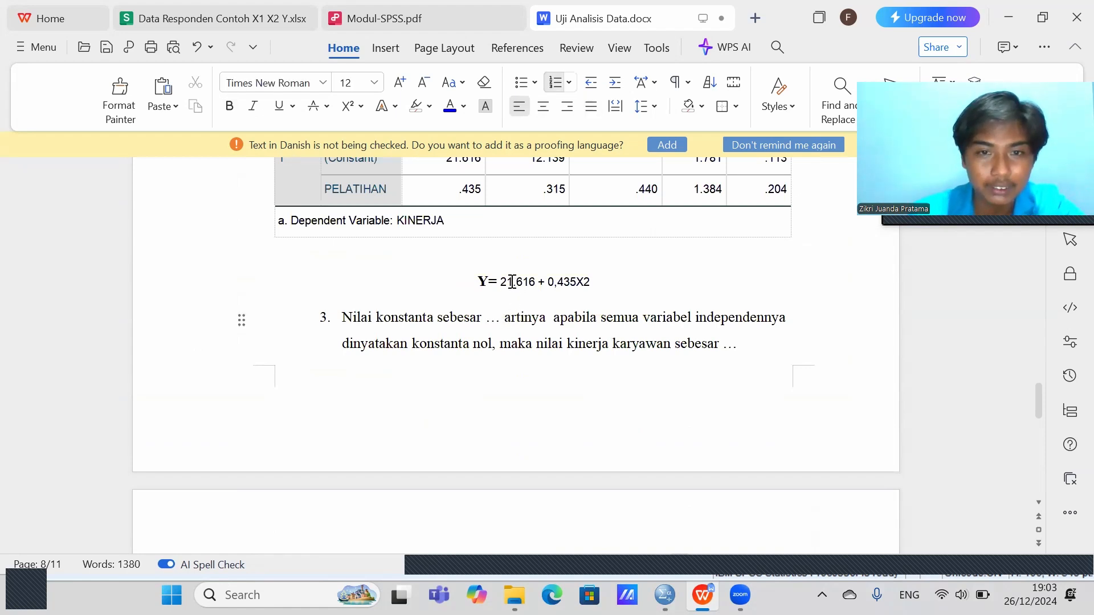
{"action": "left_click_drag", "start_coordinate": [501, 279], "coordinate": [536, 285]}
{"action": "key", "text": "ctrl+c"}
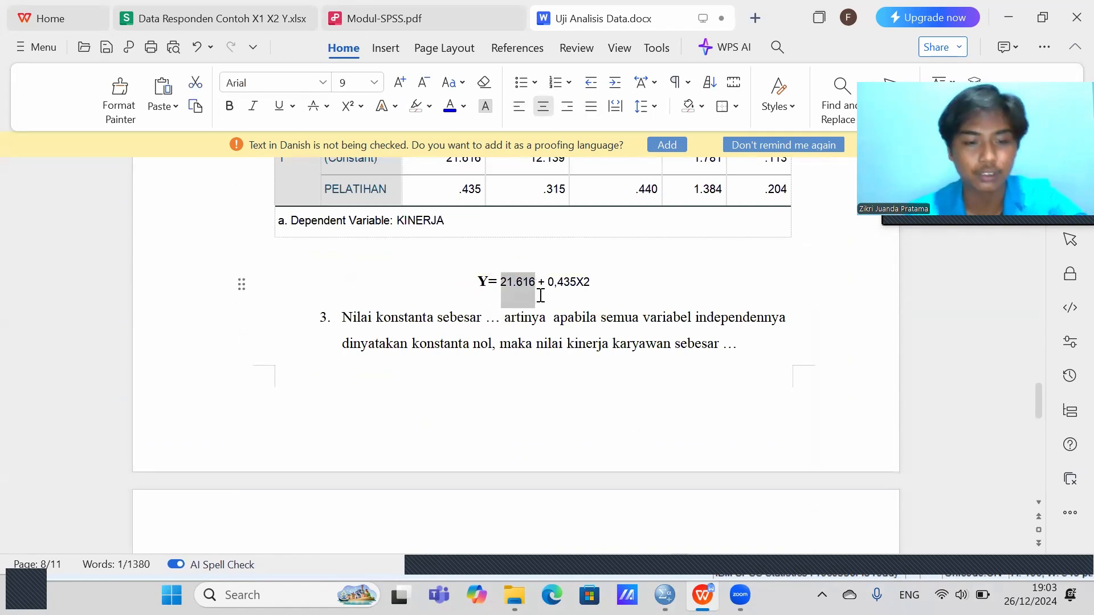
{"action": "double_click", "coordinate": [492, 317]}
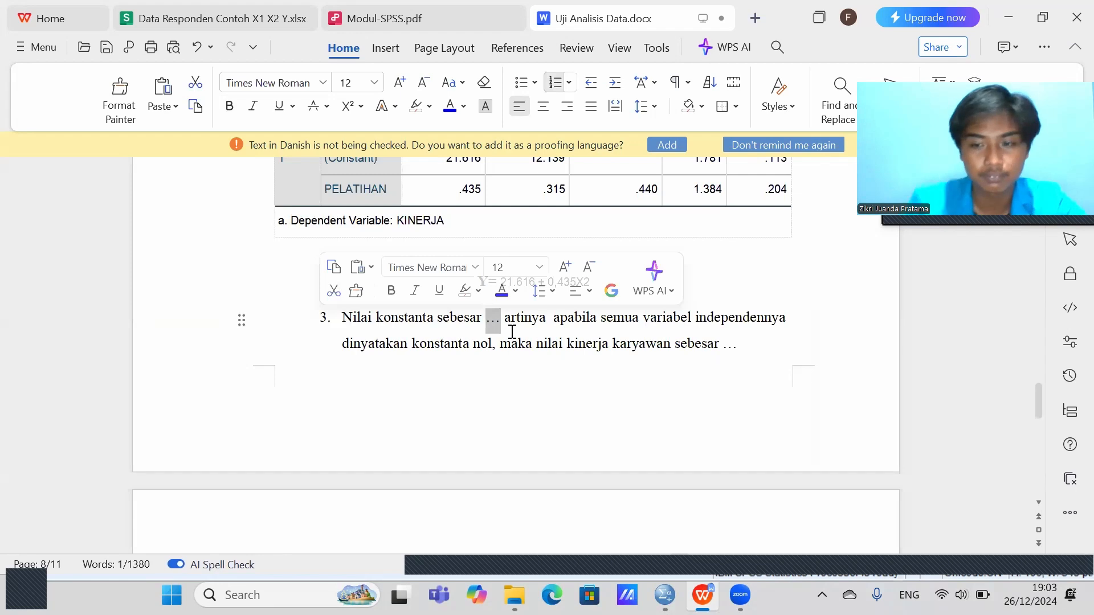
{"action": "key", "text": "BackSpace"}
{"action": "key", "text": "ctrl+v"}
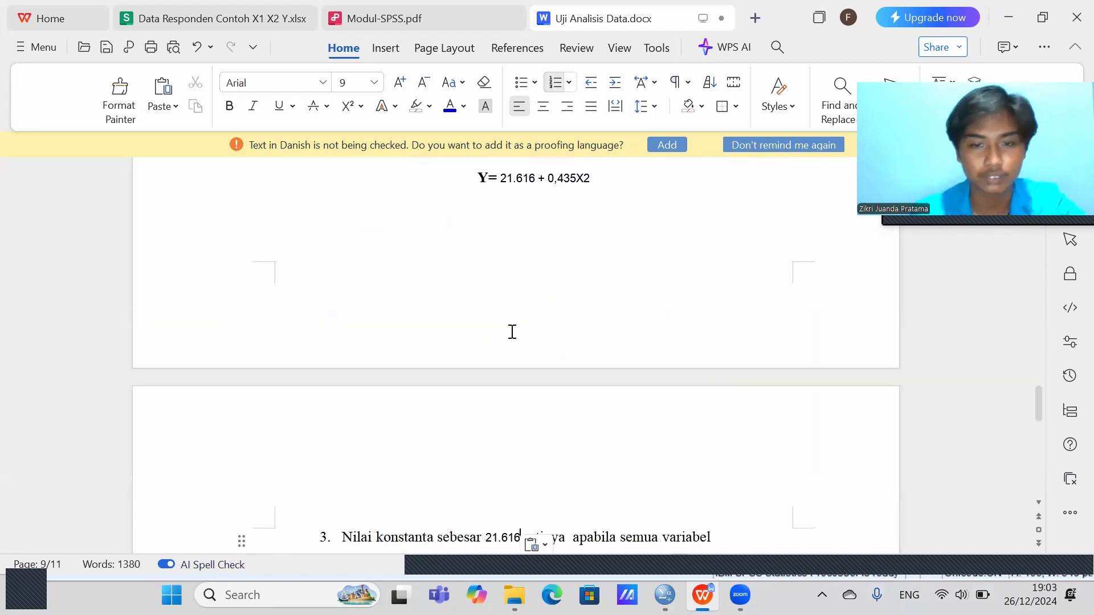
Step: Replace the placeholder after "maka nilai kinerja karyawan sebesar" in the X2 interpretation with the copied 21.616
{"action": "scroll", "coordinate": [512, 331], "scroll_direction": "down", "scroll_amount": 4}
{"action": "left_click", "coordinate": [693, 405]}
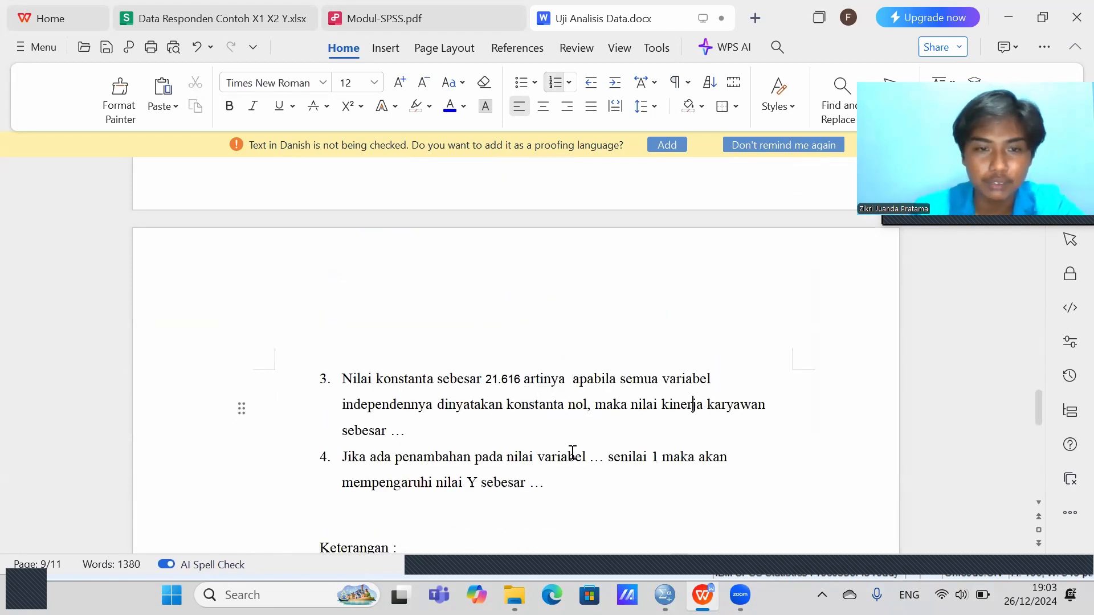
{"action": "left_click", "coordinate": [419, 431]}
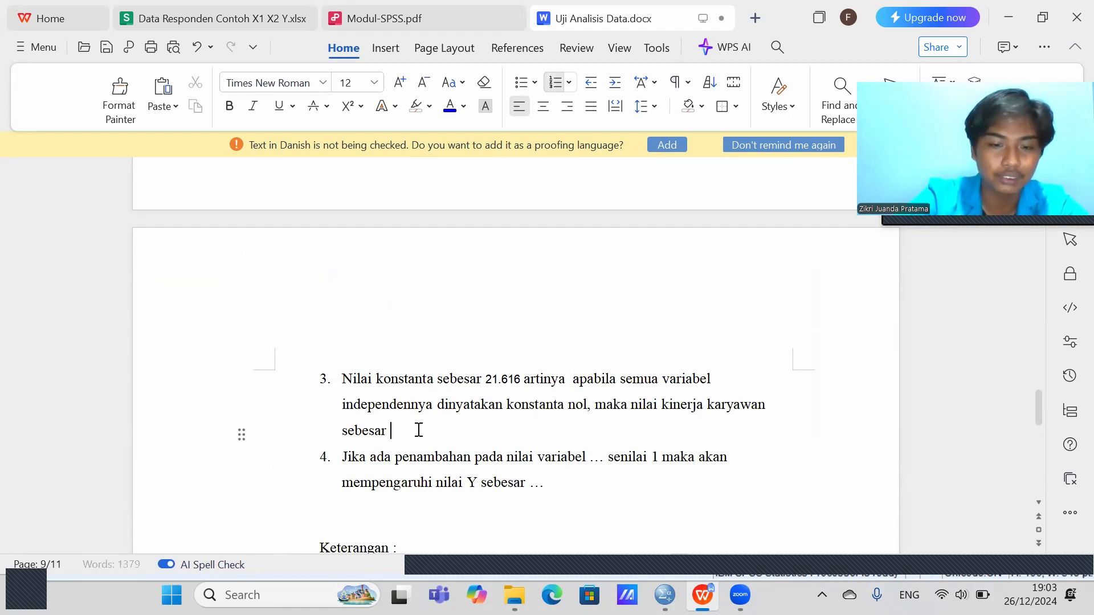
{"action": "key", "text": "ctrl+v"}
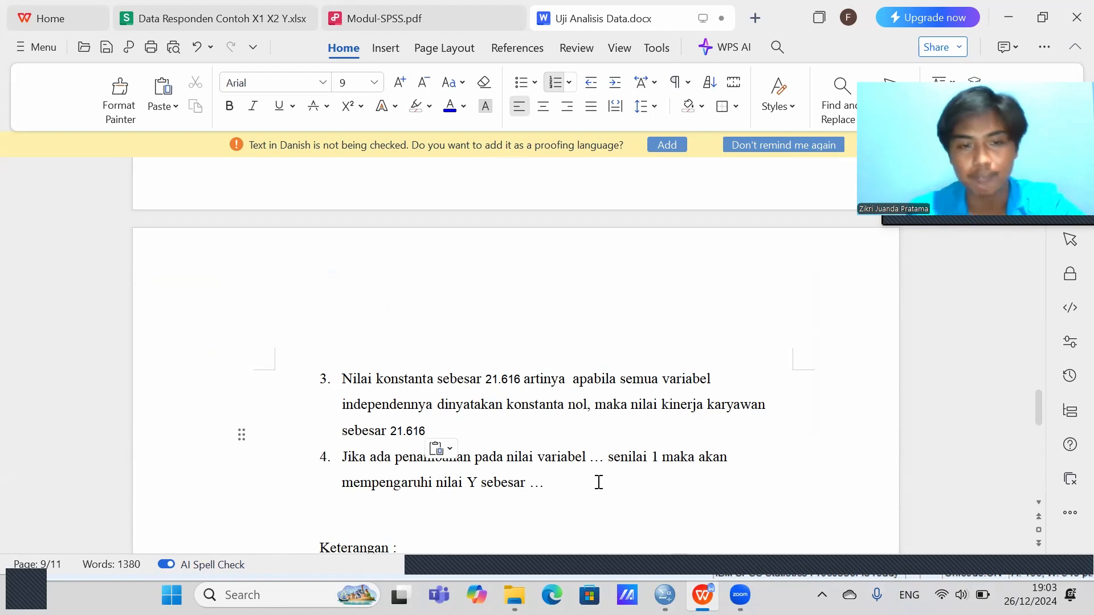
Step: Replace the placeholder after "nilai variabel" in the second X2 interpretation sentence with PELATIHAN
{"action": "scroll", "coordinate": [480, 422], "scroll_direction": "down", "scroll_amount": 2}
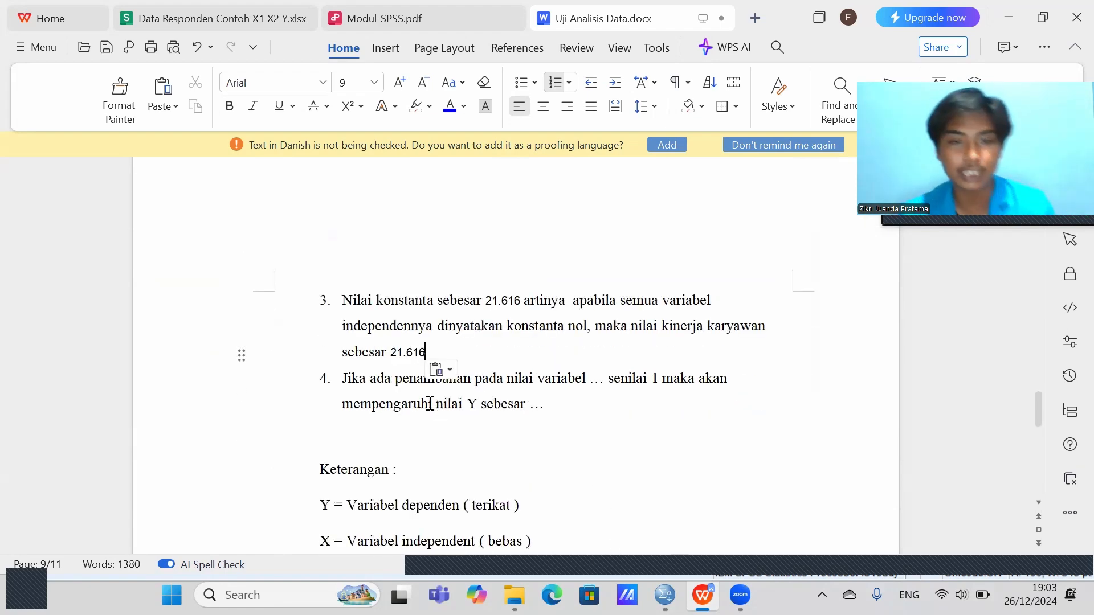
{"action": "left_click", "coordinate": [429, 410]}
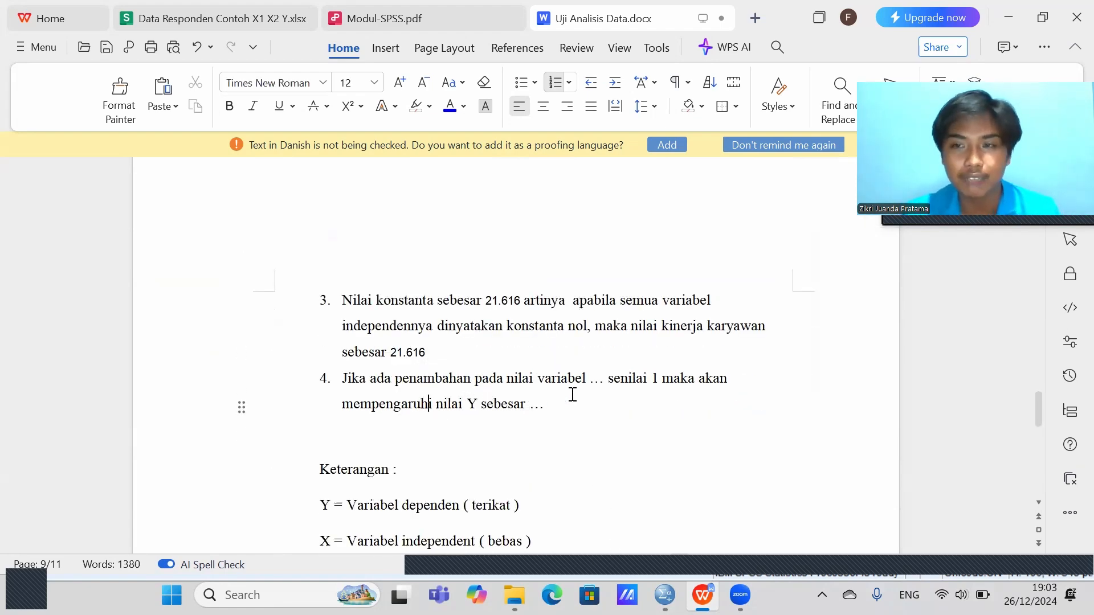
{"action": "scroll", "coordinate": [613, 386], "scroll_direction": "up", "scroll_amount": 6}
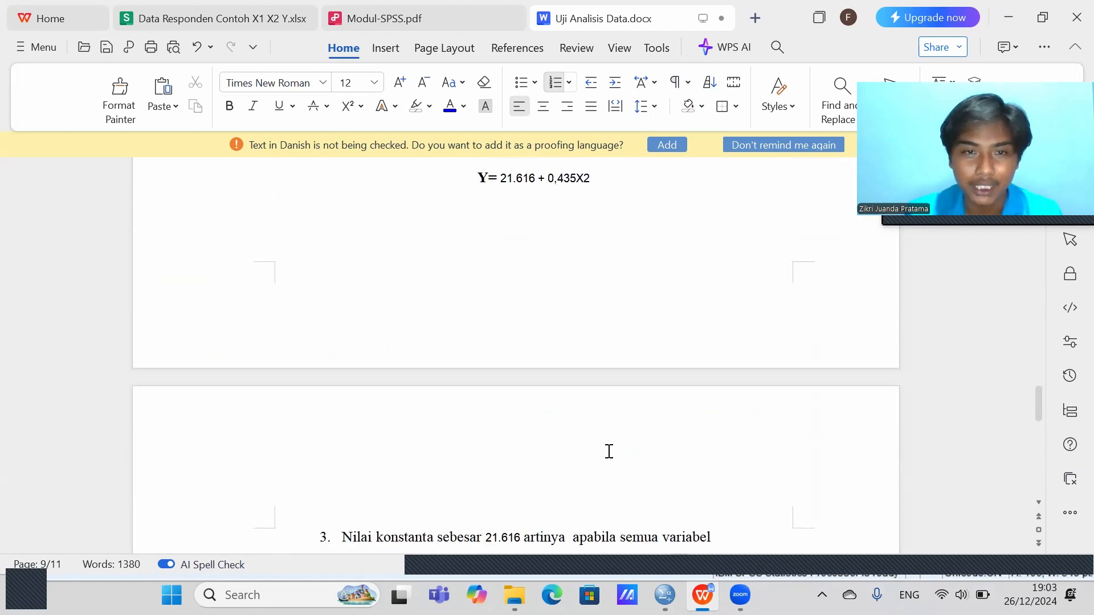
{"action": "scroll", "coordinate": [604, 450], "scroll_direction": "up", "scroll_amount": 5}
{"action": "scroll", "coordinate": [669, 439], "scroll_direction": "down", "scroll_amount": 2}
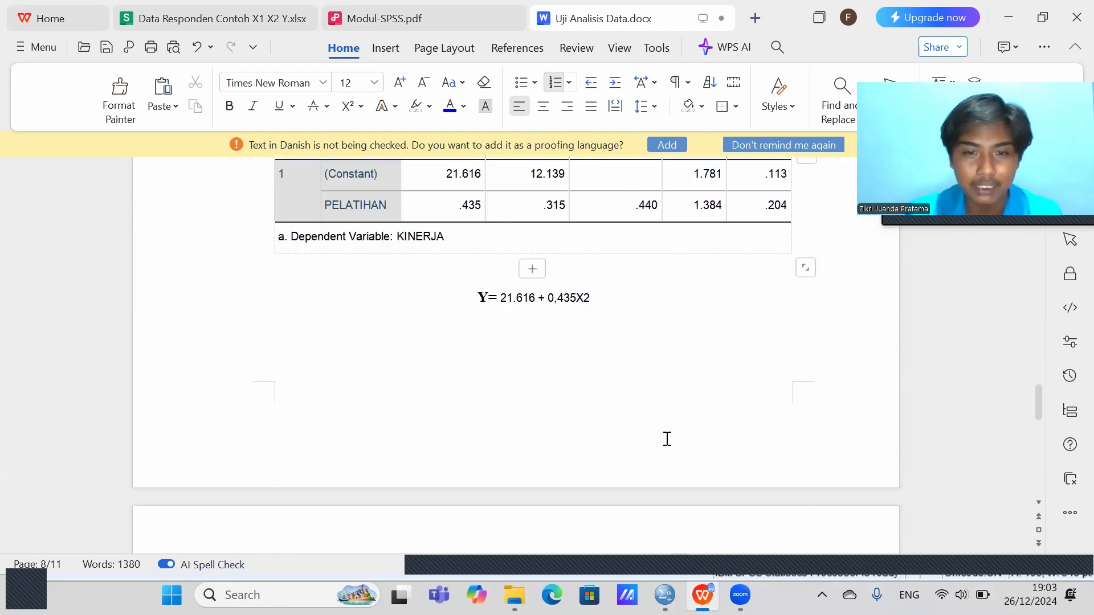
{"action": "scroll", "coordinate": [622, 374], "scroll_direction": "down", "scroll_amount": 8}
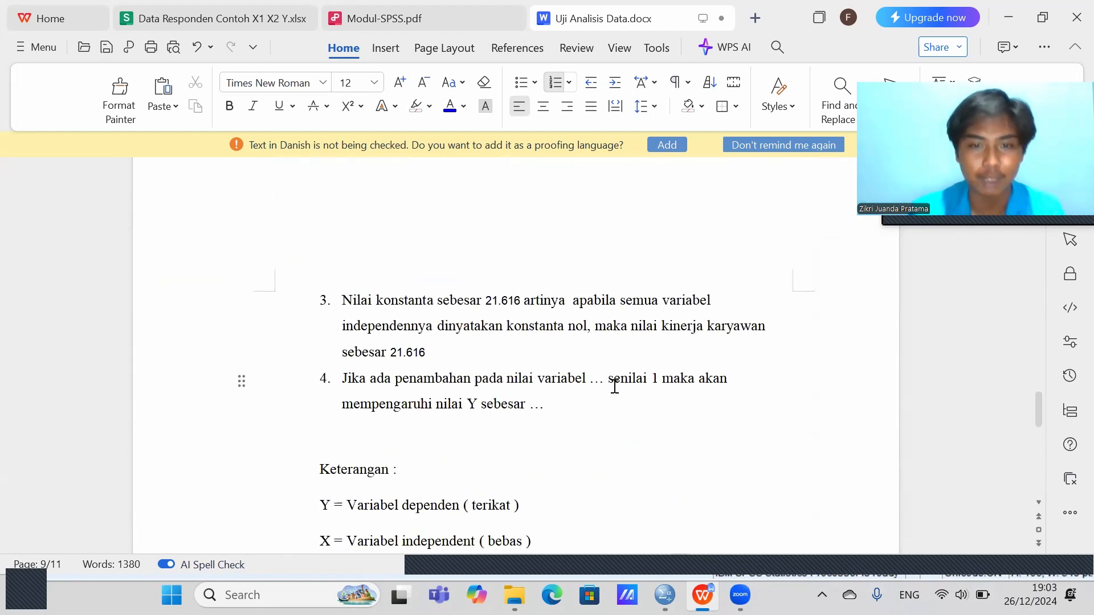
{"action": "left_click", "coordinate": [614, 387]}
{"action": "key", "text": "BackSpace"}
{"action": "key", "text": "BackSpace"}
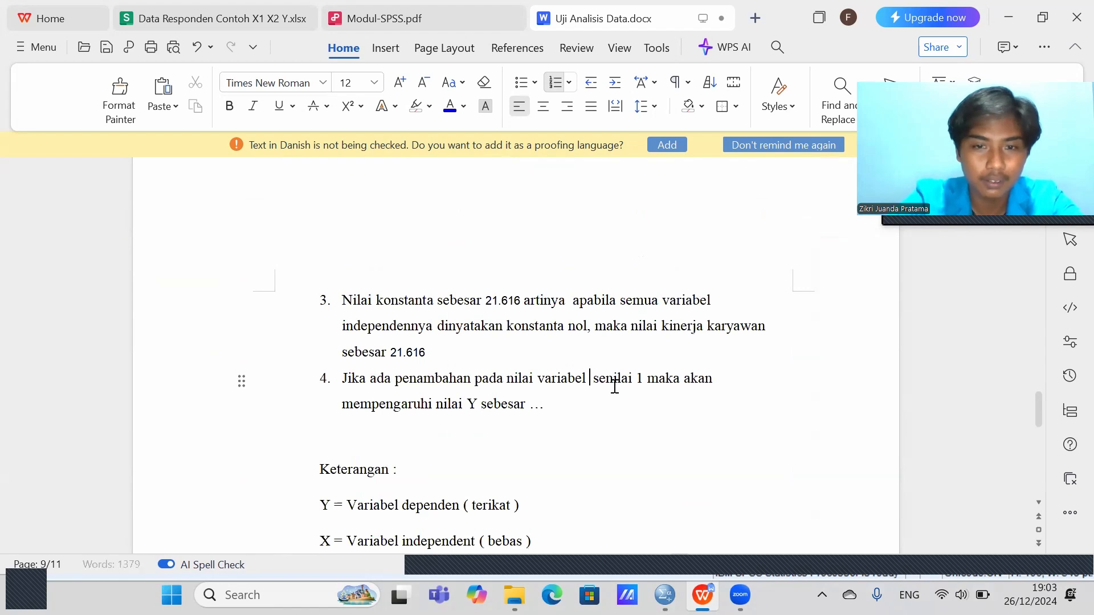
{"action": "type", "text": "PELAT"}
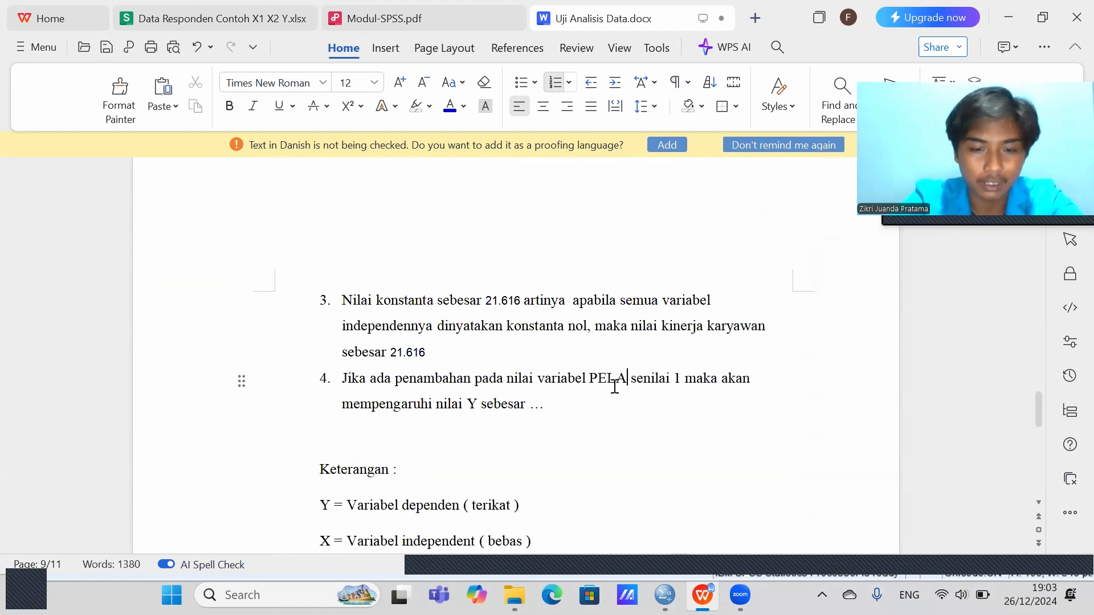
{"action": "type", "text": "IHAN"}
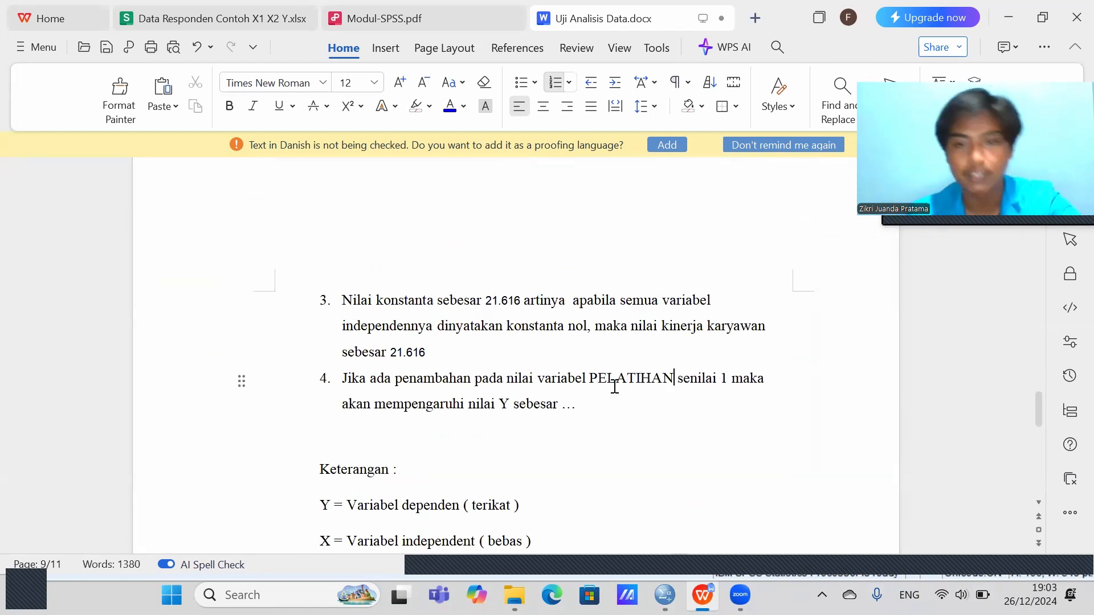
Step: Replace the placeholder after "nilai Y sebesar" in the second X2 interpretation sentence with 0,435 copied from the equation
{"action": "scroll", "coordinate": [590, 409], "scroll_direction": "up", "scroll_amount": 6}
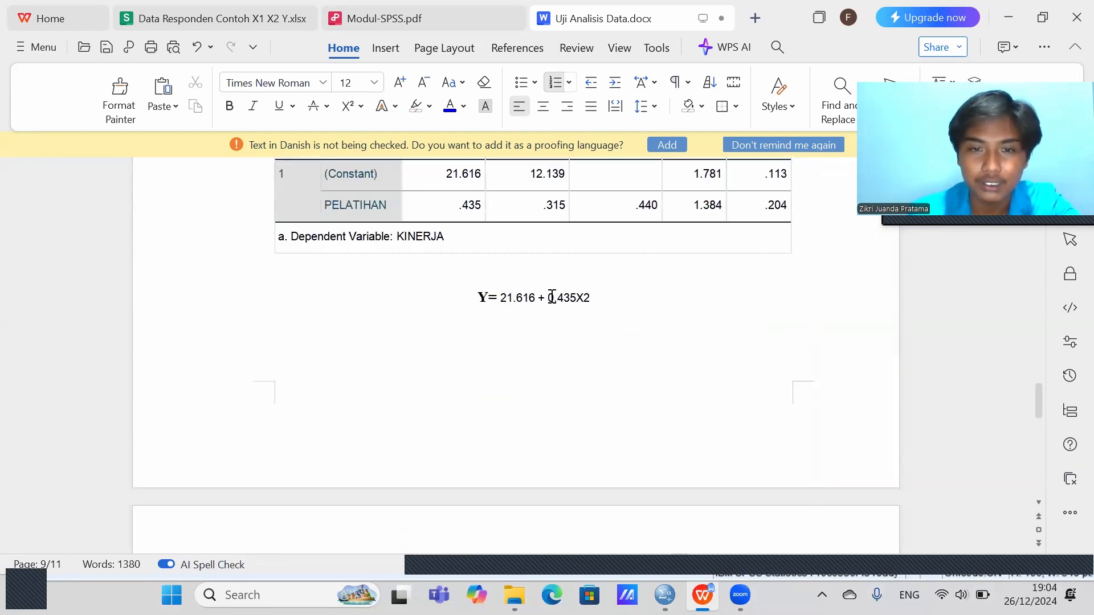
{"action": "double_click", "coordinate": [557, 298]}
{"action": "key", "text": "ctrl+c"}
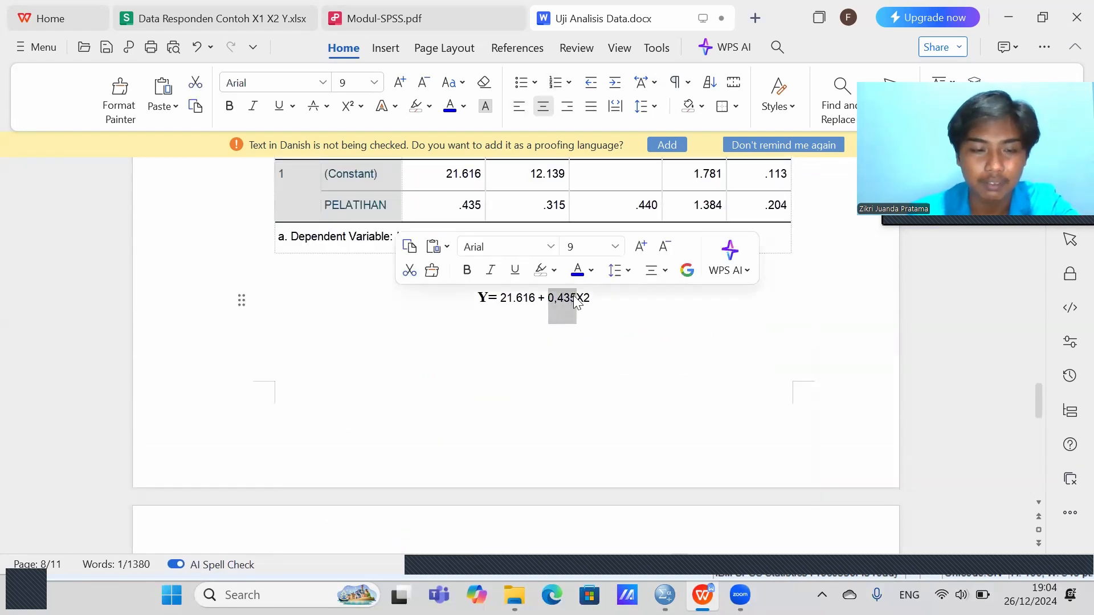
{"action": "scroll", "coordinate": [574, 311], "scroll_direction": "down", "scroll_amount": 6}
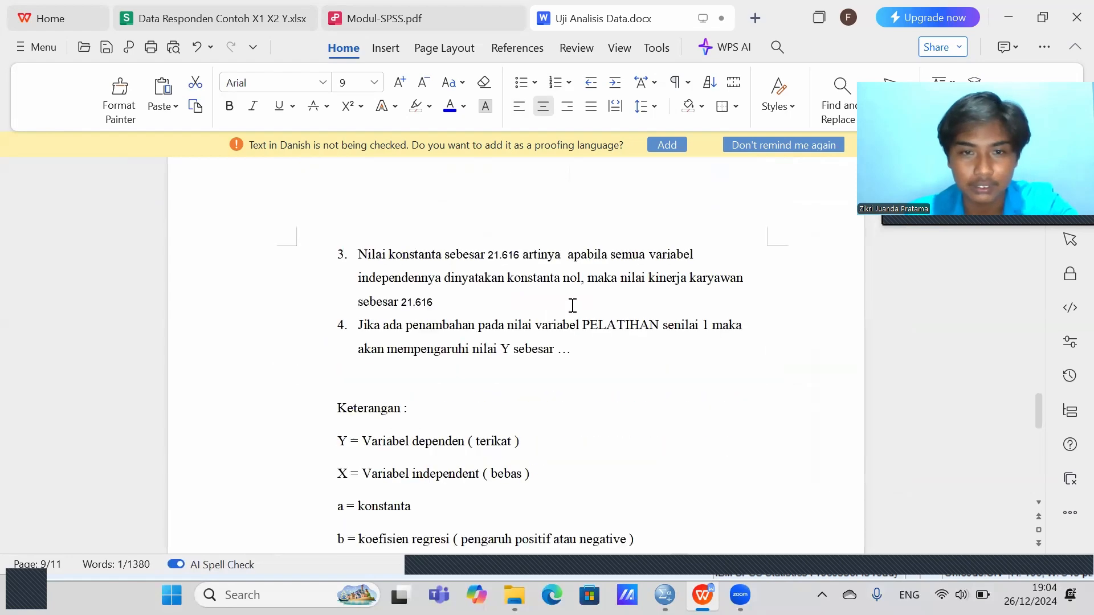
{"action": "left_click", "coordinate": [578, 350]}
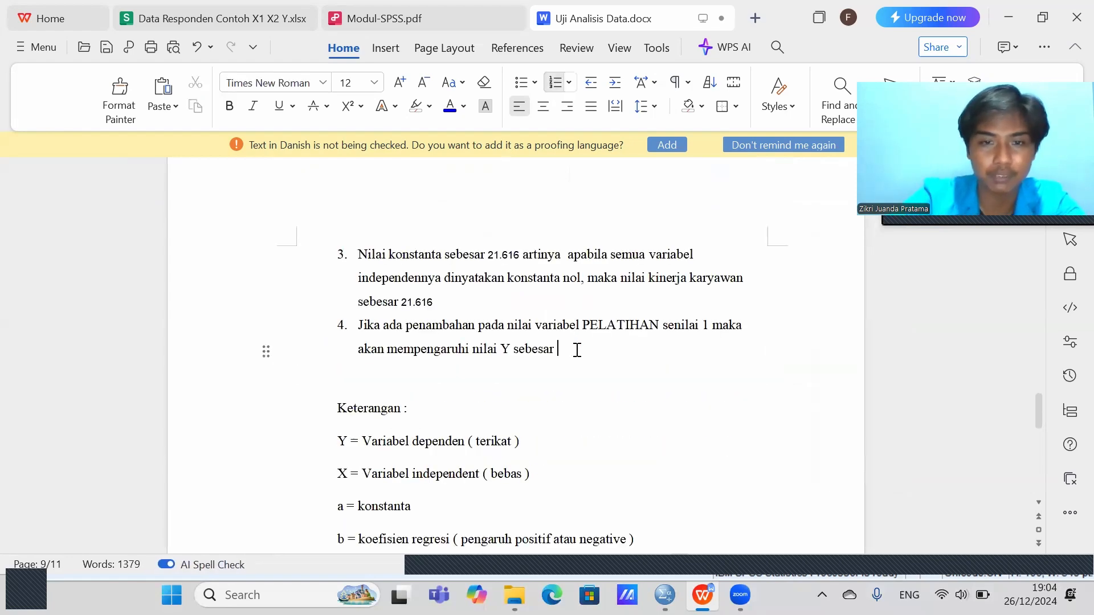
{"action": "key", "text": "ctrl+v"}
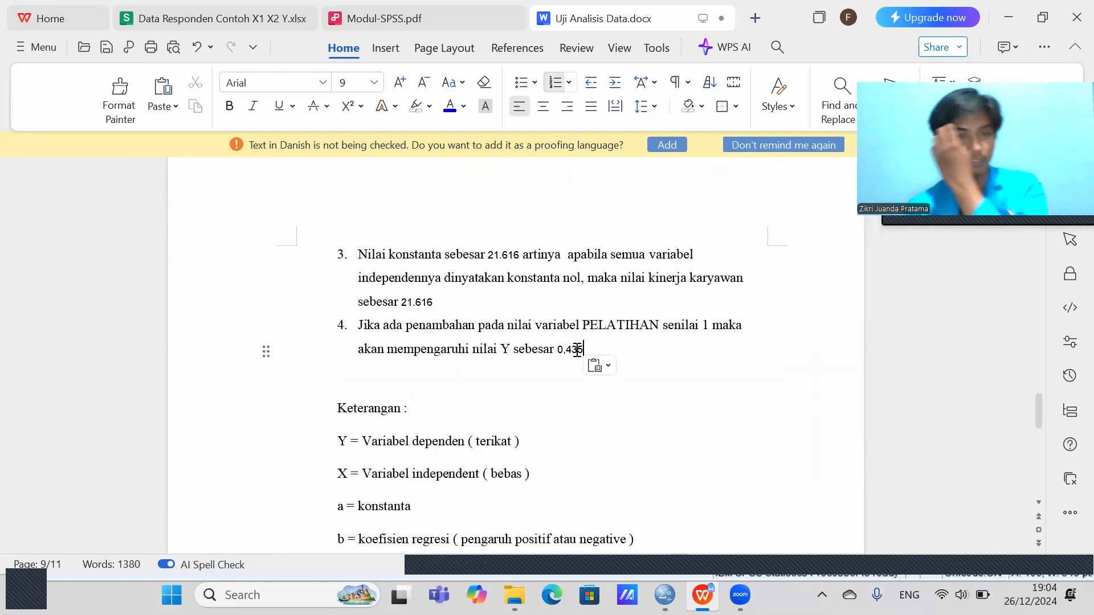
Step: Go to the Analisis Regresi Linier Berganda section, and switch to the SPSS data editor for the Untitled5 dataset with X1, X2 and Y
{"action": "scroll", "coordinate": [570, 349], "scroll_direction": "up", "scroll_amount": 10}
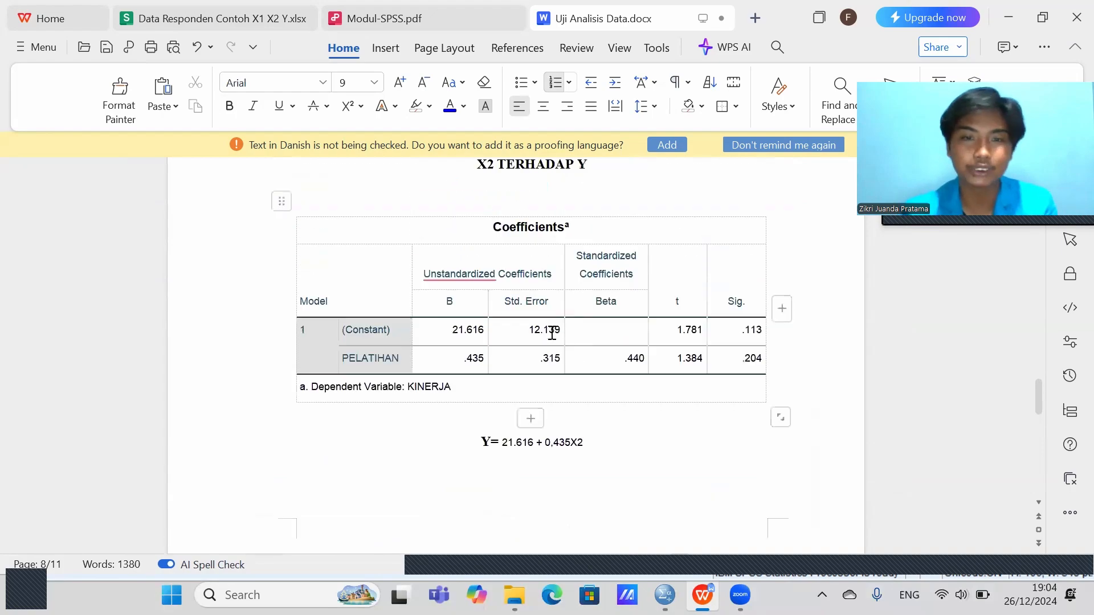
{"action": "scroll", "coordinate": [562, 349], "scroll_direction": "up", "scroll_amount": 1}
{"action": "scroll", "coordinate": [563, 349], "scroll_direction": "down", "scroll_amount": 6}
{"action": "scroll", "coordinate": [565, 350], "scroll_direction": "down", "scroll_amount": 10}
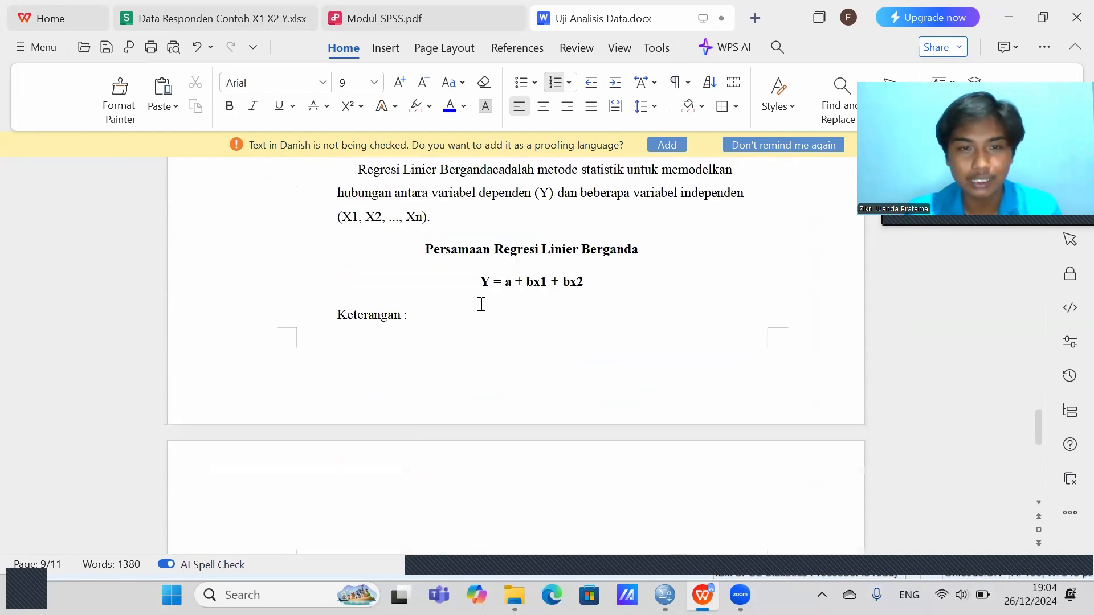
{"action": "scroll", "coordinate": [482, 305], "scroll_direction": "up", "scroll_amount": 3}
{"action": "left_click", "coordinate": [441, 366]}
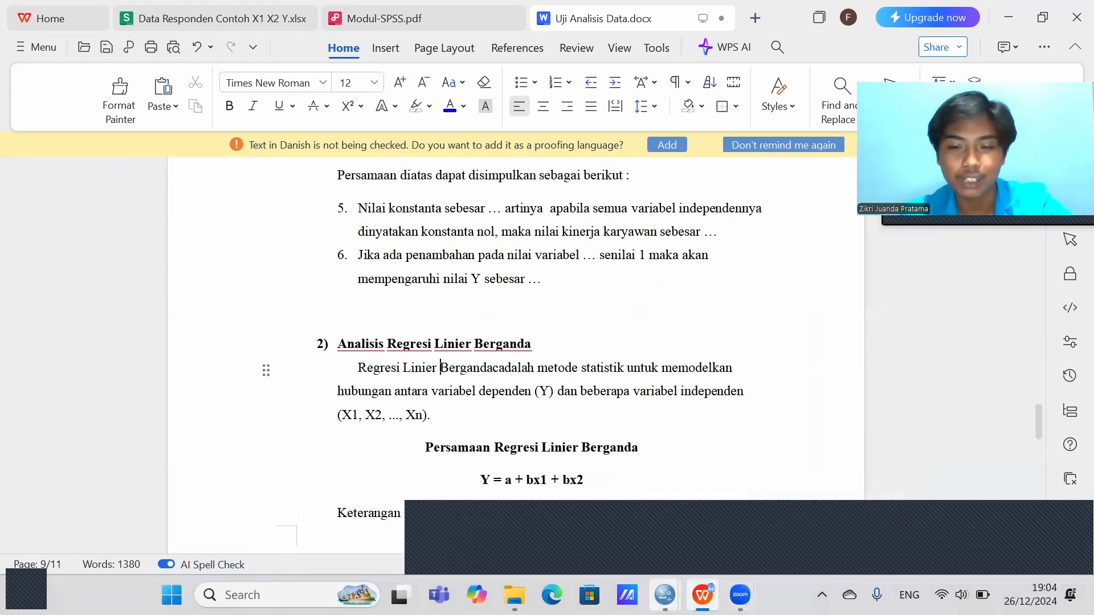
{"action": "mouse_move", "coordinate": [676, 586]}
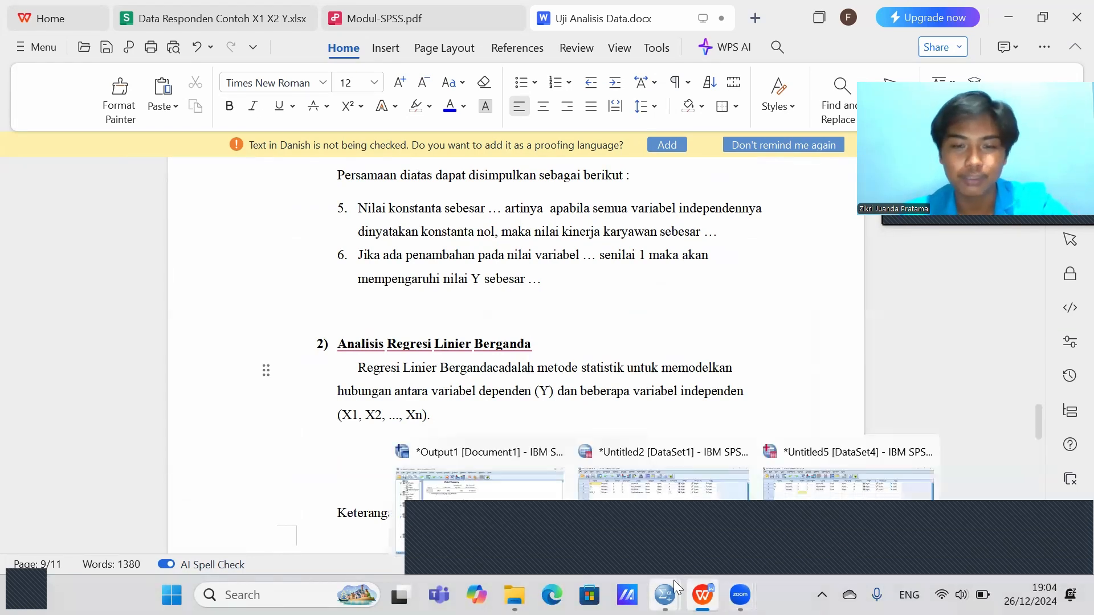
{"action": "left_click", "coordinate": [814, 488]}
{"action": "left_click", "coordinate": [112, 165]}
{"action": "left_click", "coordinate": [100, 106]}
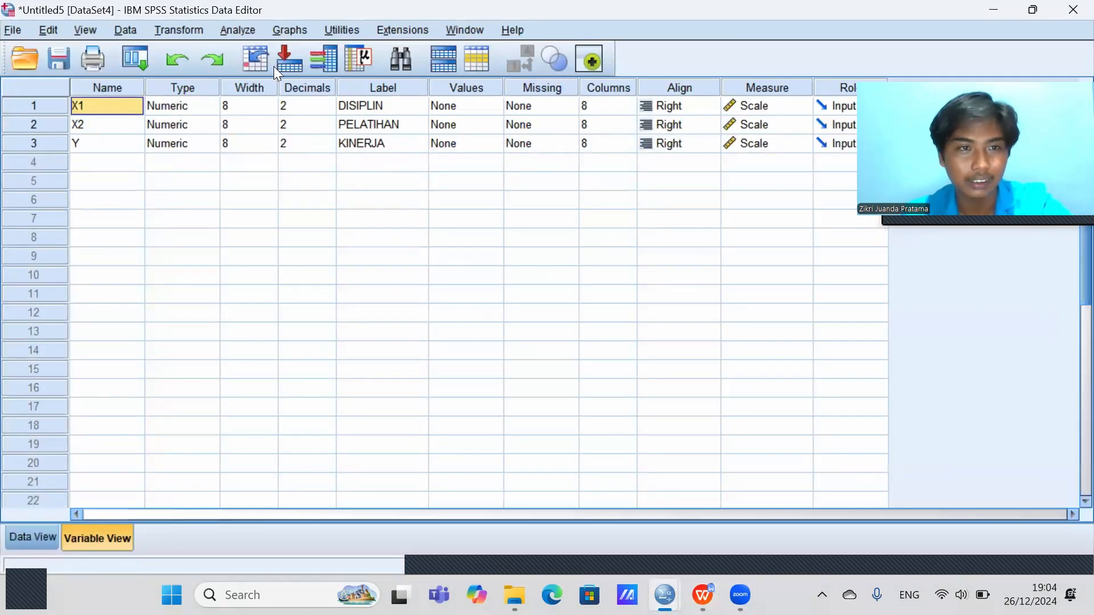
Step: Run a linear regression with KINERJA as dependent, adding DISIPLIN to PELATIHAN as independent variables with the Enter method
{"action": "left_click", "coordinate": [238, 31]}
{"action": "mouse_move", "coordinate": [256, 228]}
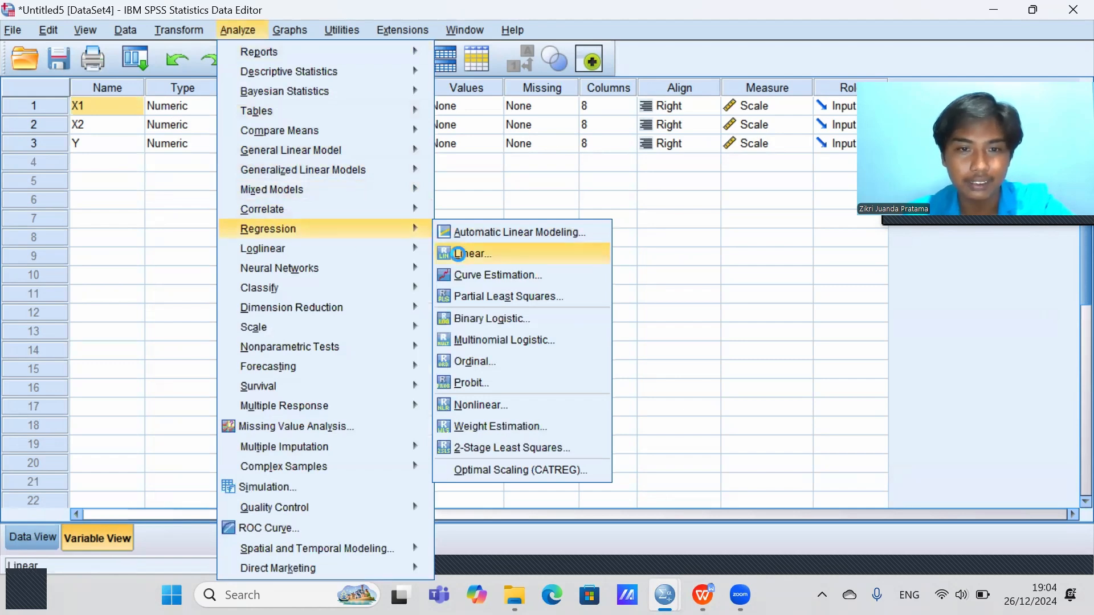
{"action": "left_click", "coordinate": [460, 254]}
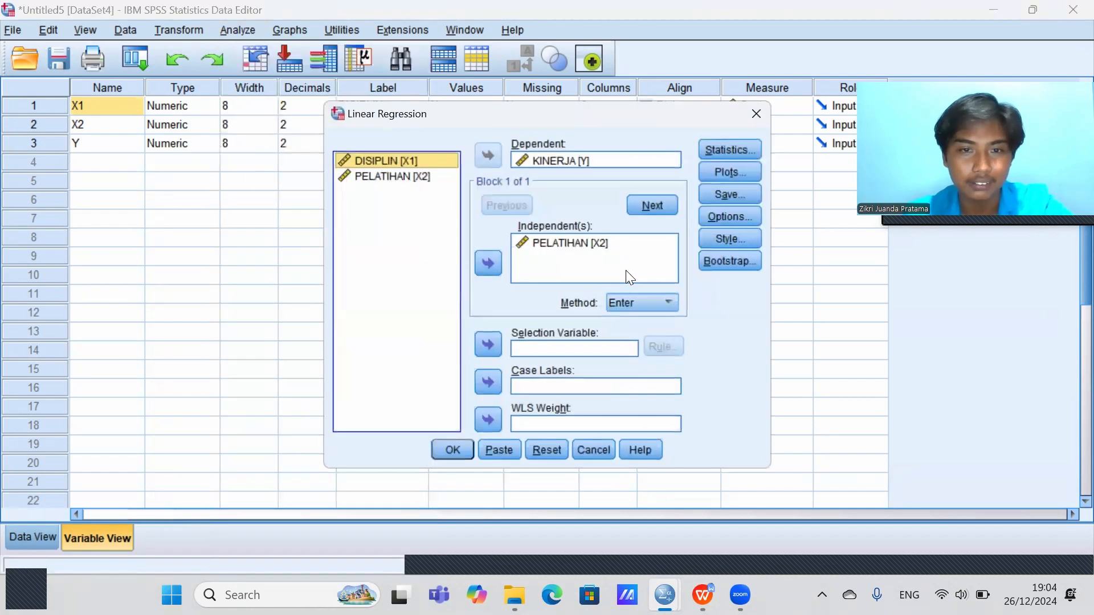
{"action": "left_click", "coordinate": [488, 263]}
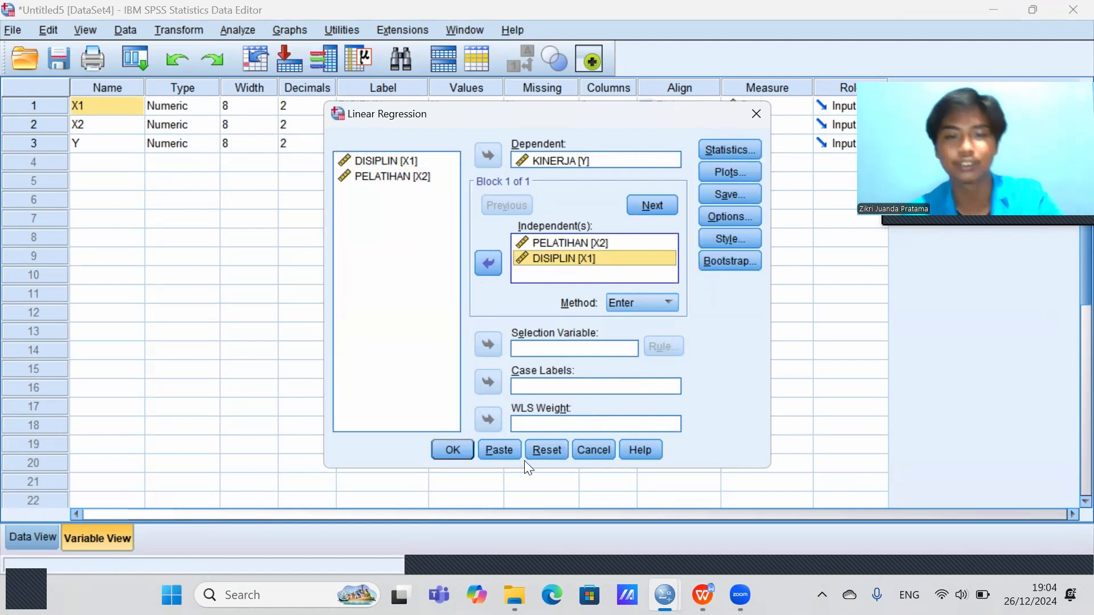
{"action": "left_click", "coordinate": [466, 456]}
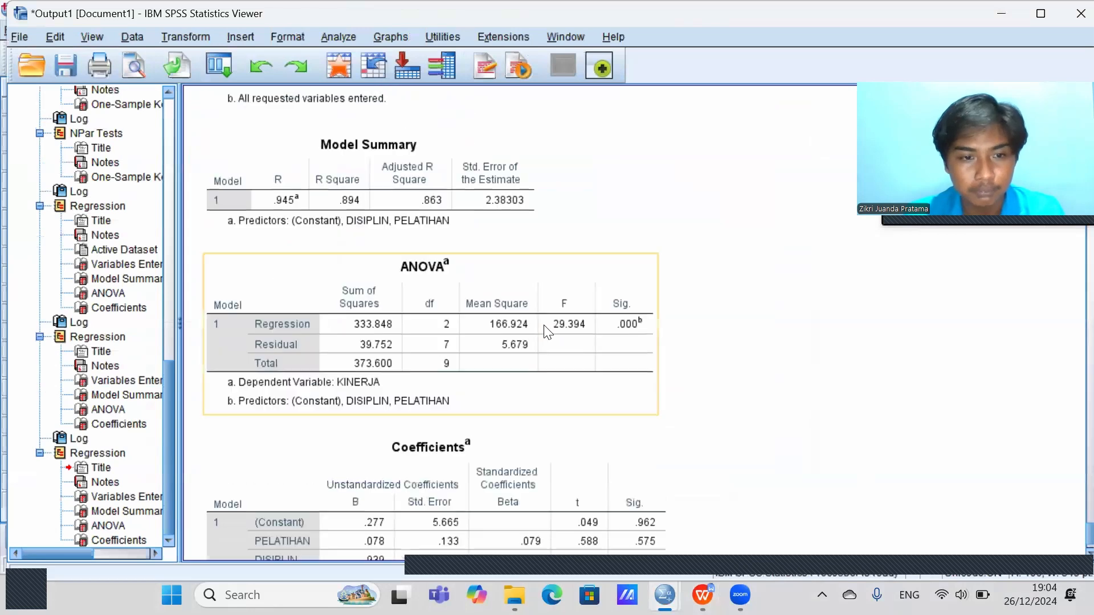
Step: Copy the new Coefficients table from the SPSS output and paste it below "Y = a + bx1 + bx2" in Uji Analisis Data.docx in WPS Office
{"action": "left_click", "coordinate": [337, 429]}
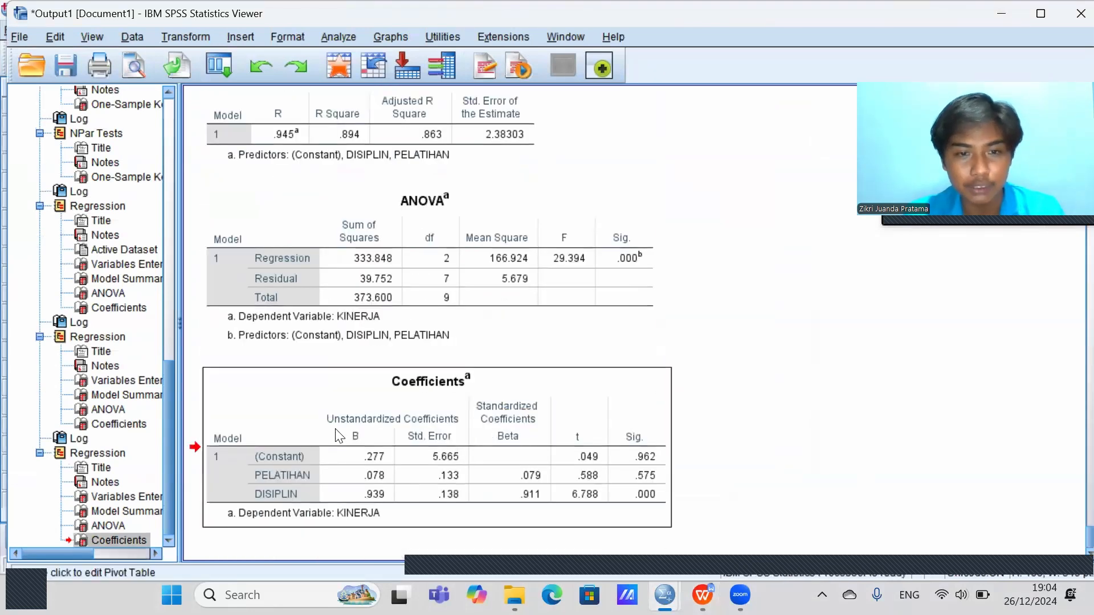
{"action": "right_click", "coordinate": [336, 429]}
{"action": "left_click", "coordinate": [361, 468]}
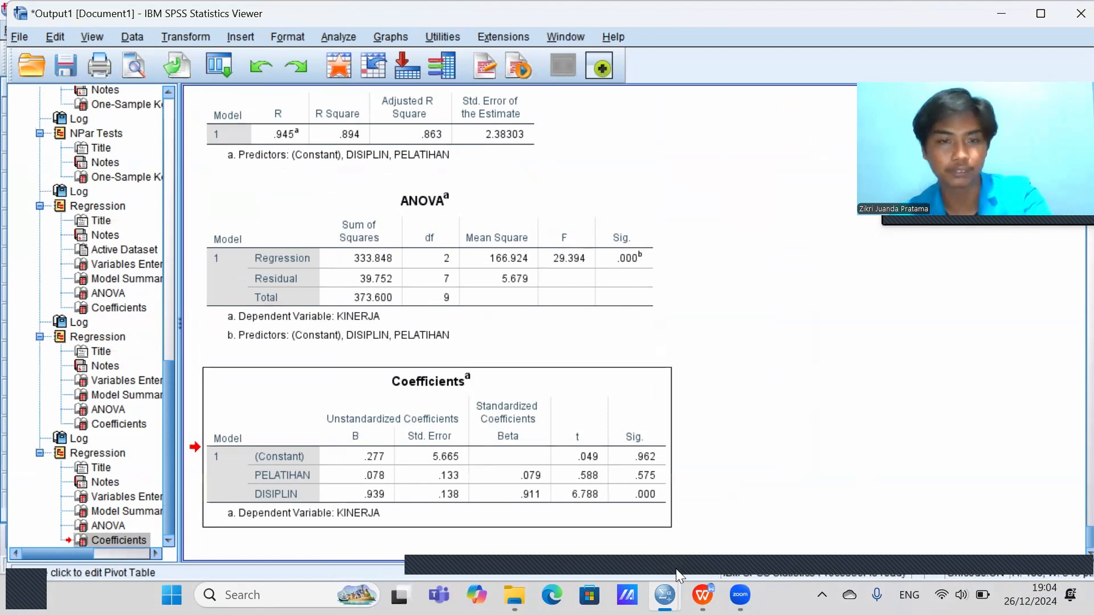
{"action": "key", "text": "alt+Tab"}
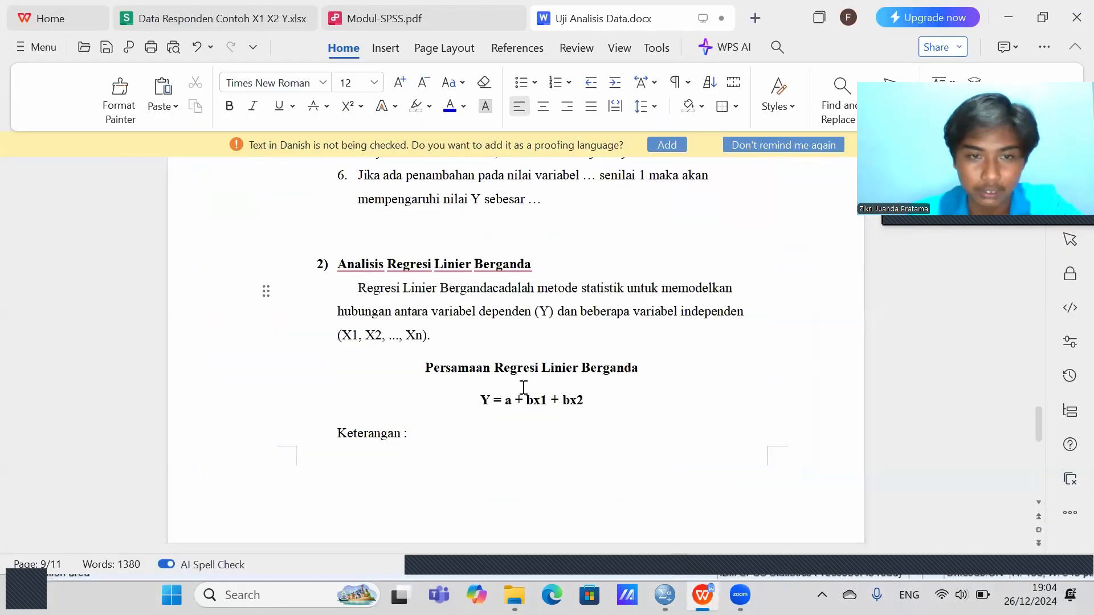
{"action": "left_click", "coordinate": [630, 244]}
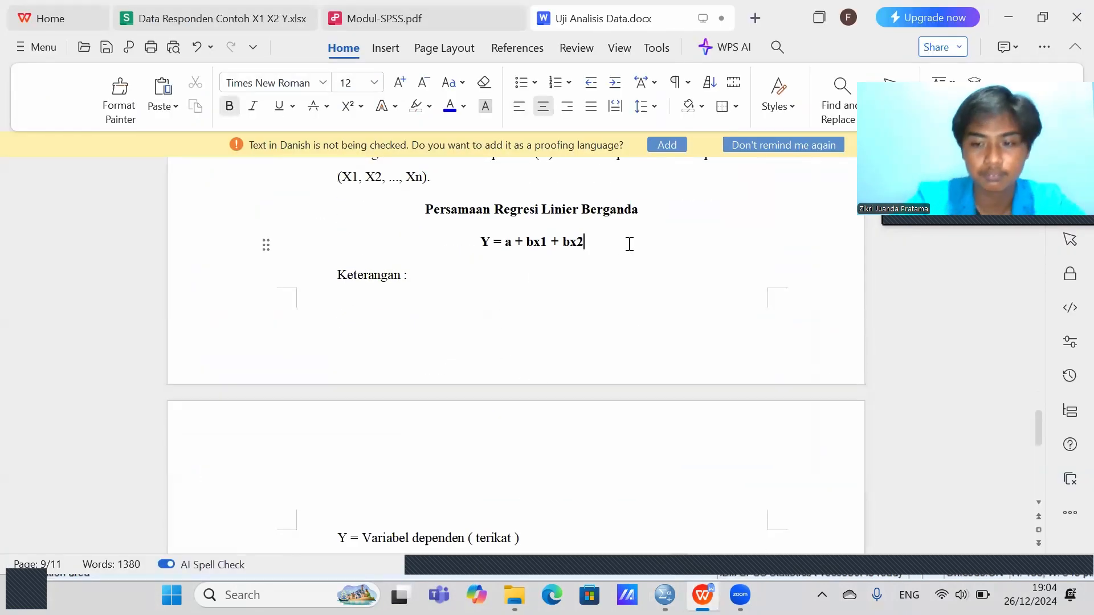
{"action": "key", "text": "Return"}
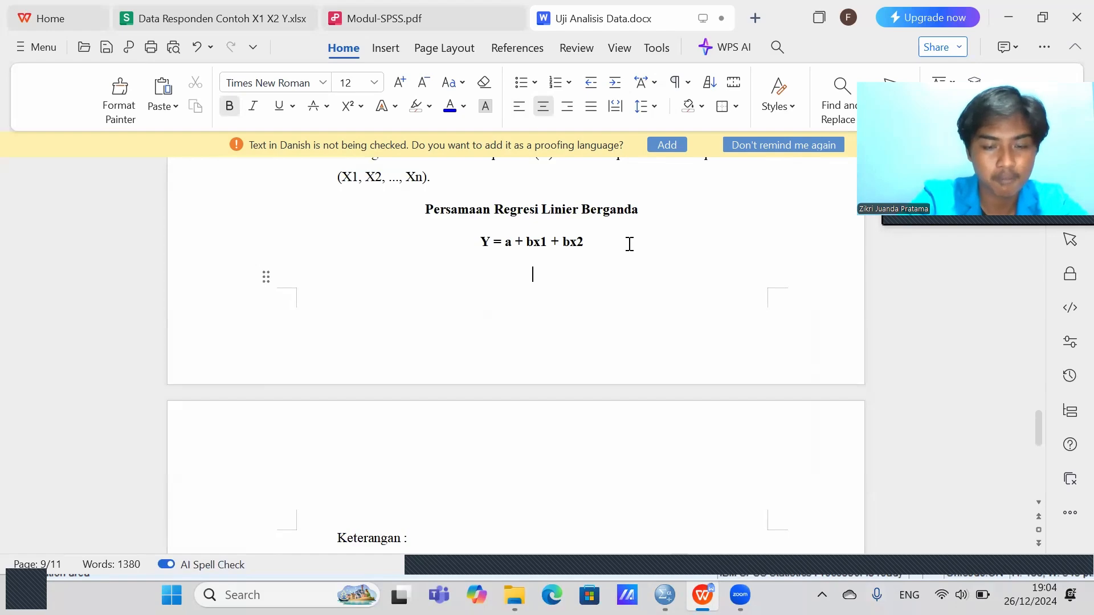
{"action": "key", "text": "ctrl+v"}
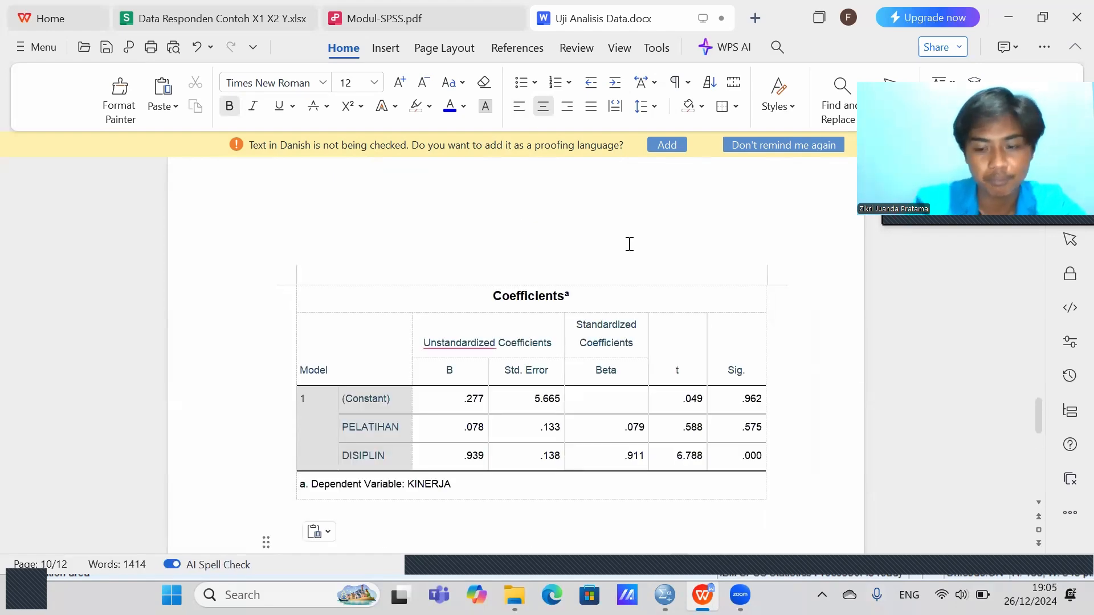
Step: Add a new line starting with "Y=" directly below the general equation "Y = a + bx1 + bx2"
{"action": "scroll", "coordinate": [534, 254], "scroll_direction": "up", "scroll_amount": 5}
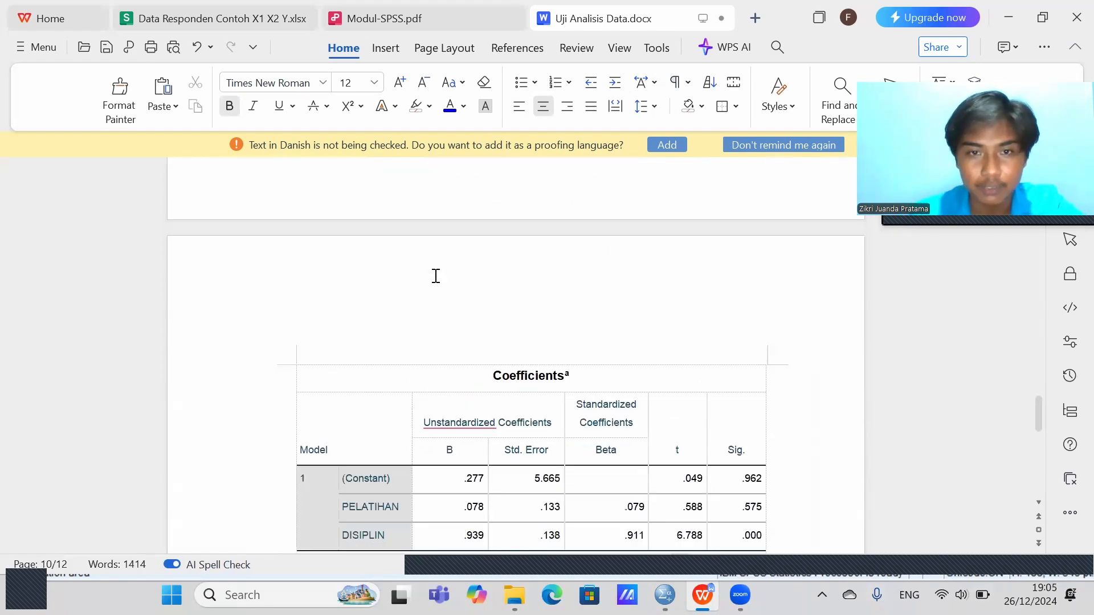
{"action": "left_click", "coordinate": [600, 288]}
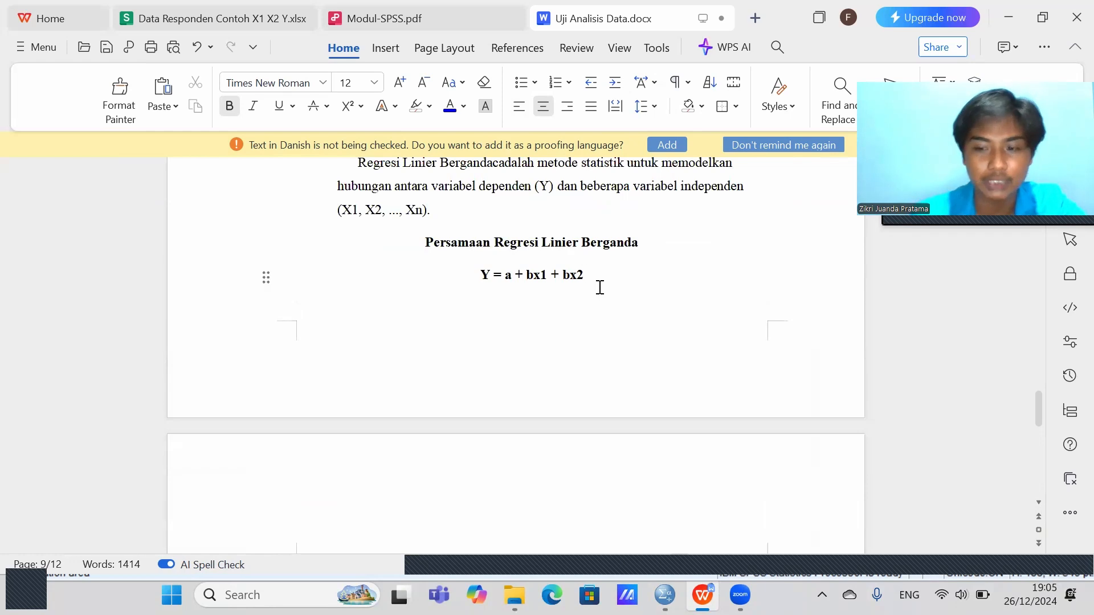
{"action": "key", "text": "Return"}
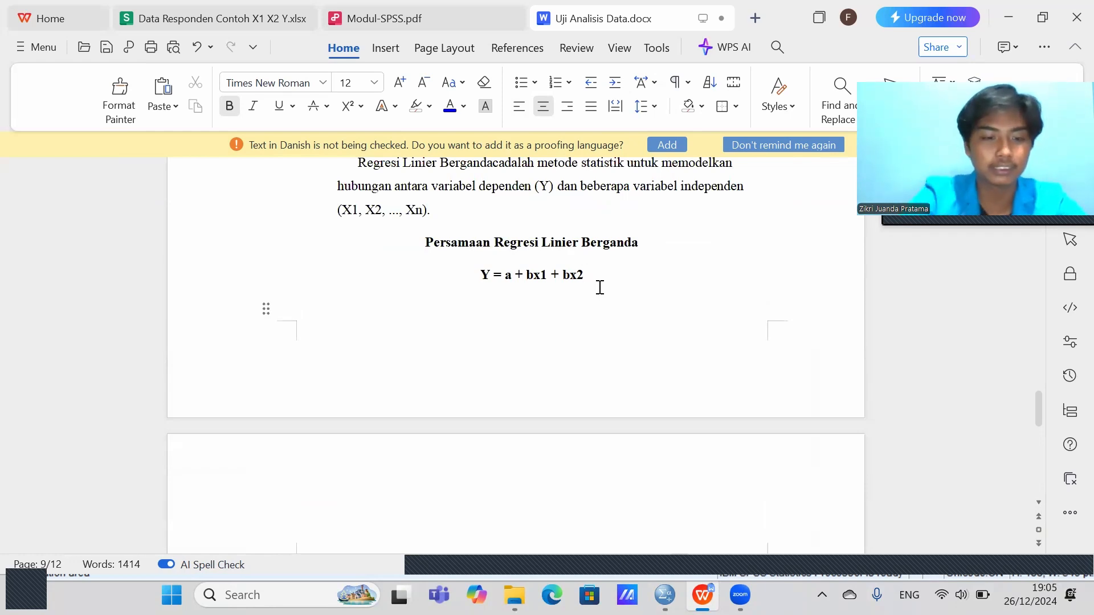
{"action": "type", "text": "Y"}
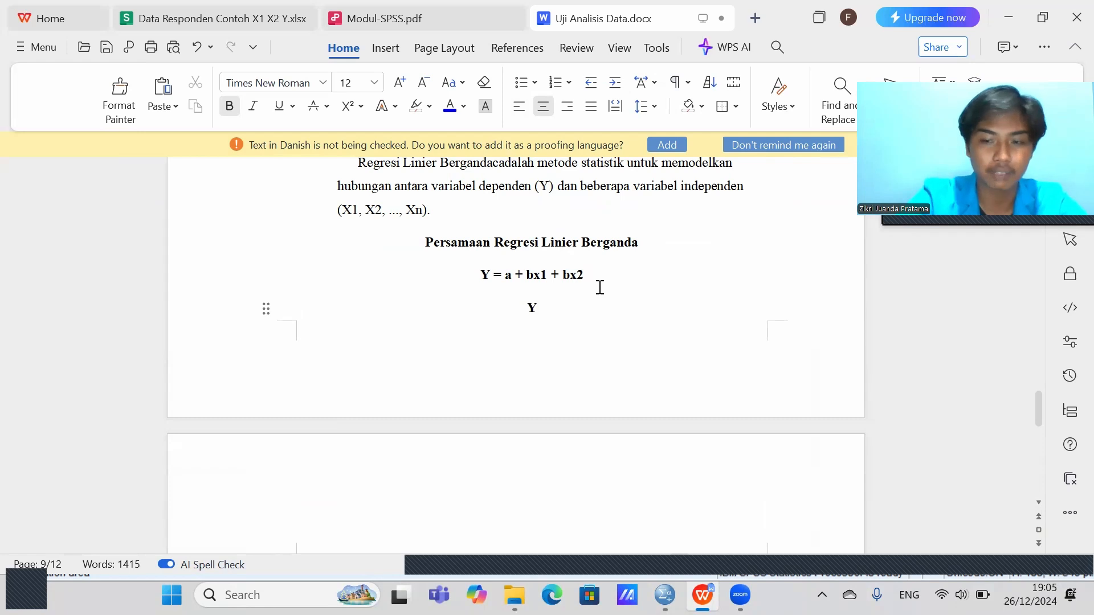
{"action": "type", "text": "="}
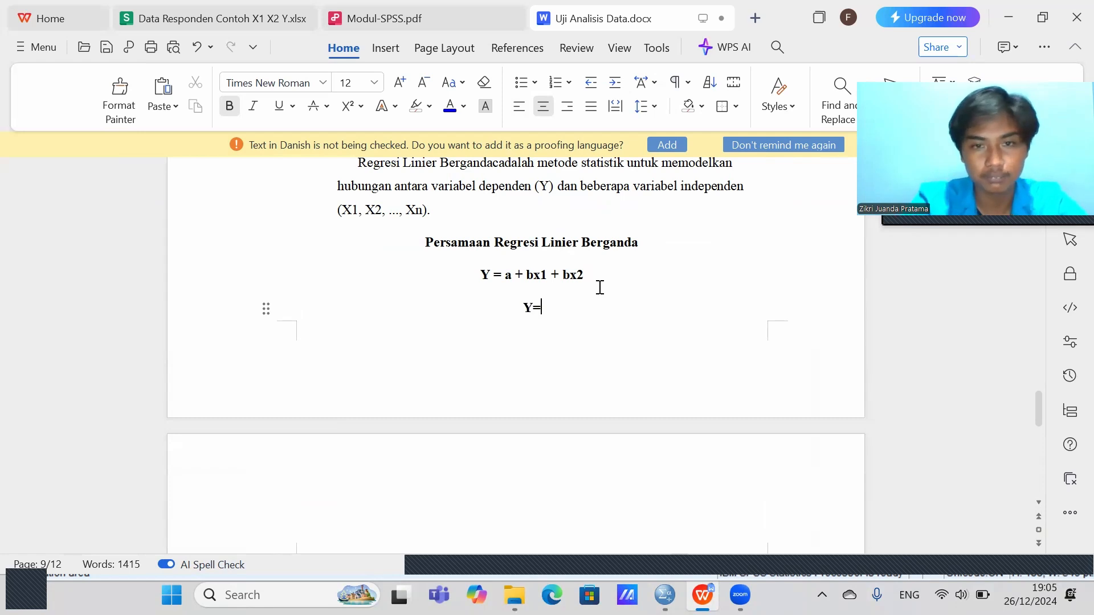
Step: Continue the new multiple regression equation with the constant from the Coefficients table, written as "0,277 +"
{"action": "scroll", "coordinate": [629, 265], "scroll_direction": "down", "scroll_amount": 5}
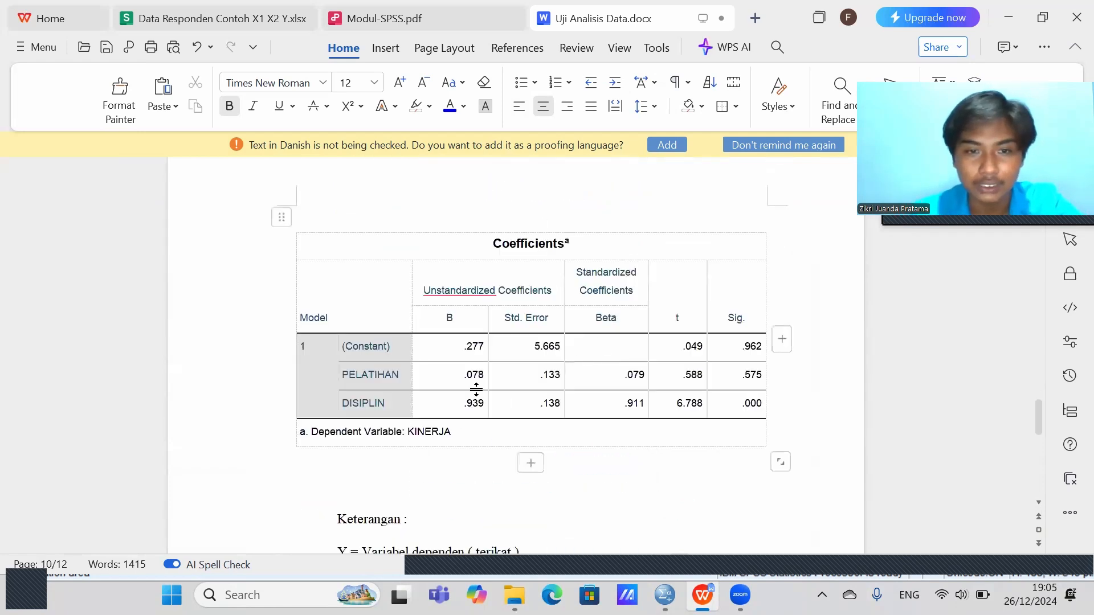
{"action": "left_click", "coordinate": [463, 354]}
{"action": "scroll", "coordinate": [571, 373], "scroll_direction": "up", "scroll_amount": 3}
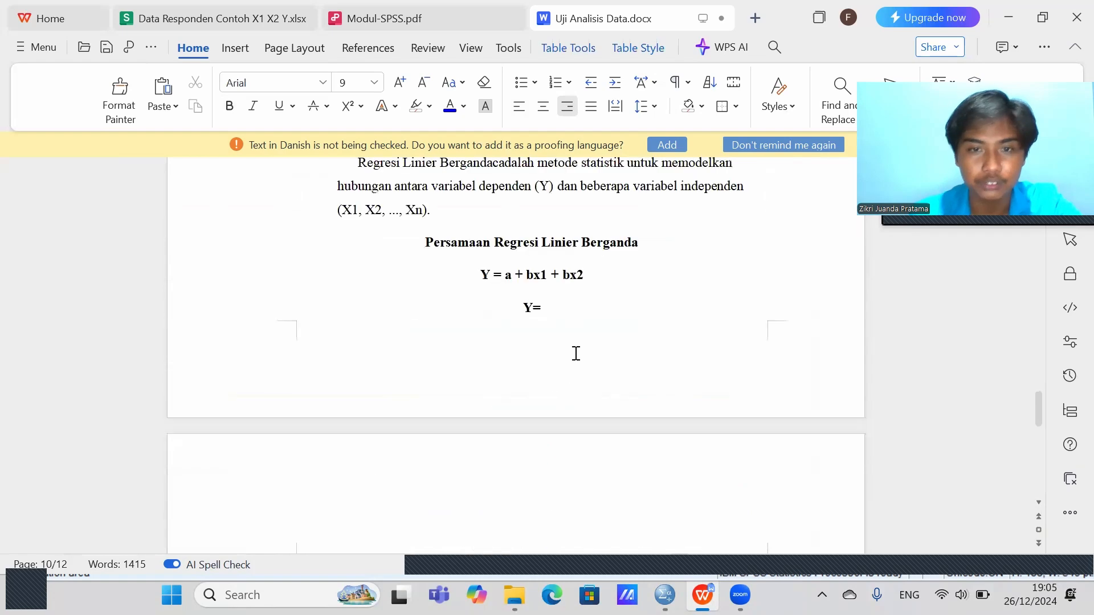
{"action": "left_click", "coordinate": [555, 306]}
{"action": "type", "text": "0,277"}
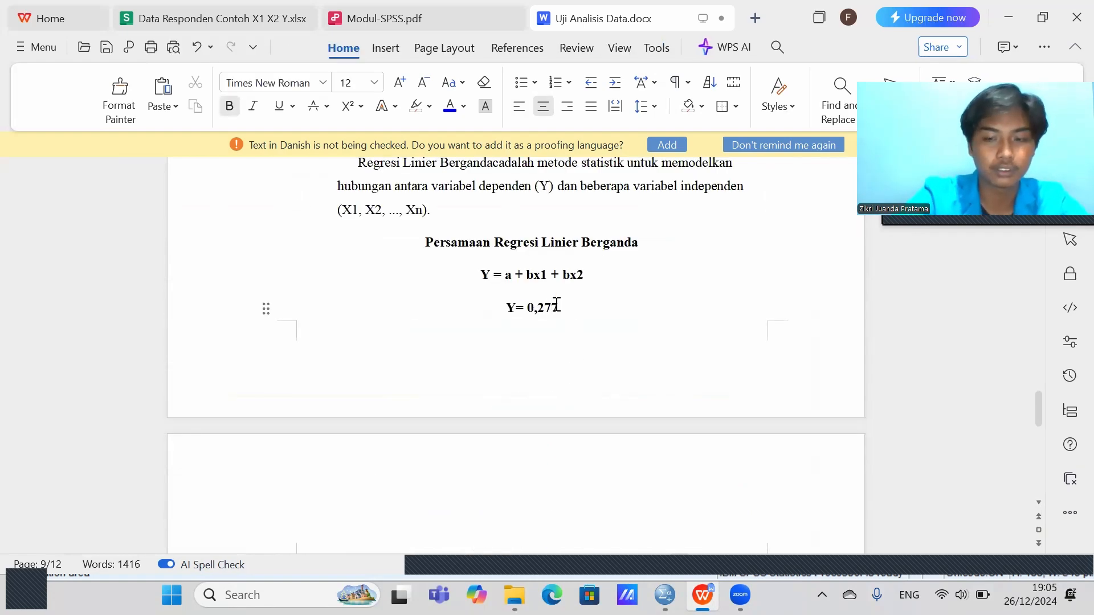
{"action": "type", "text": " +"}
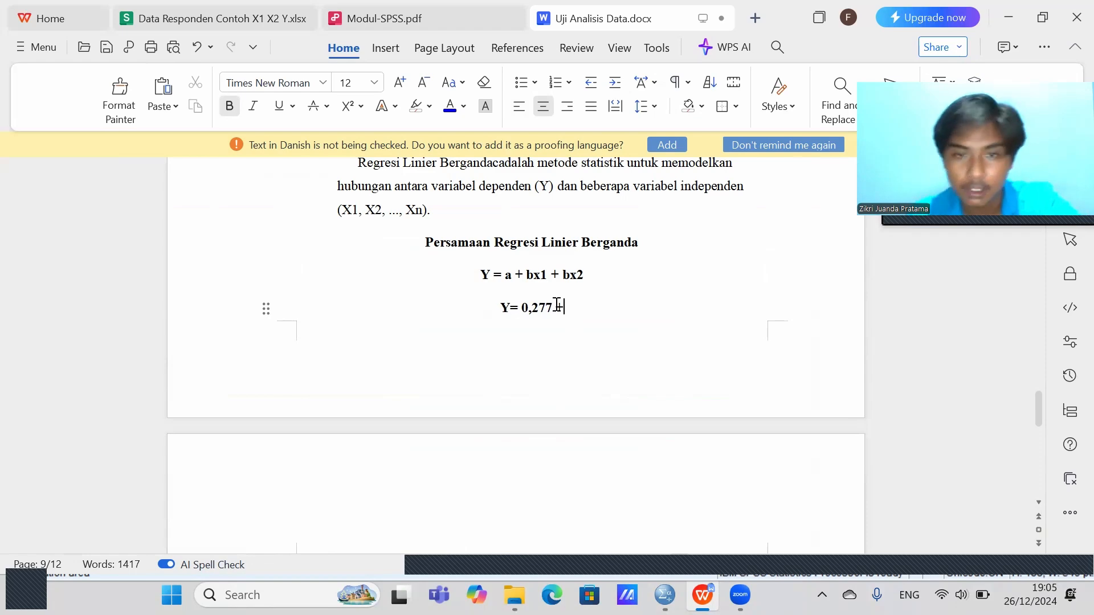
Step: Look up the B coefficient of PELATIHAN in the Coefficients table and return to the end of "Y= 0,277 +"
{"action": "scroll", "coordinate": [596, 317], "scroll_direction": "down", "scroll_amount": 3}
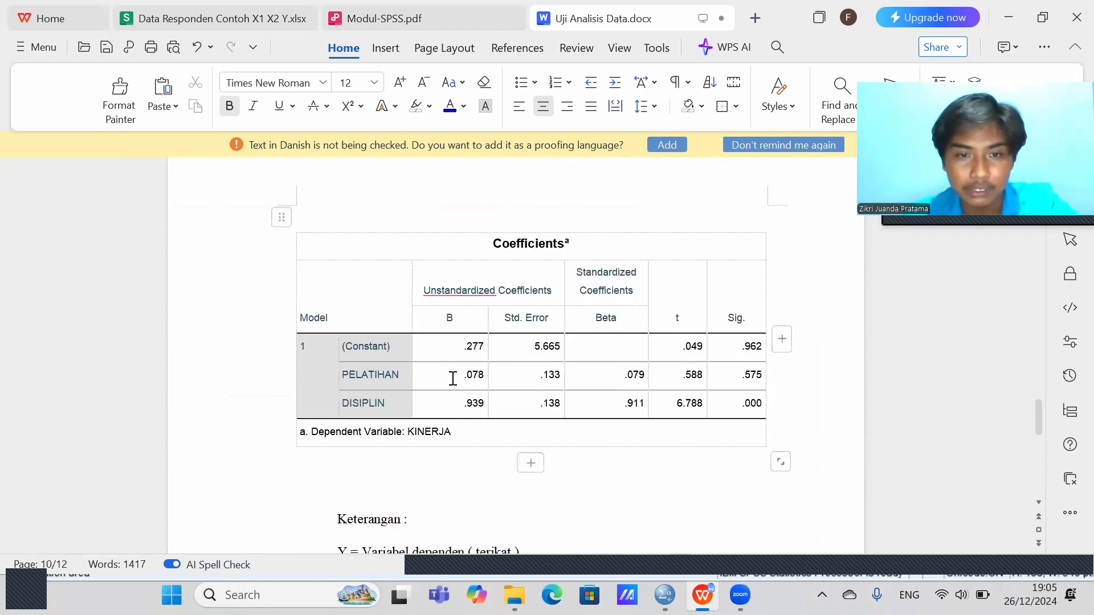
{"action": "left_click", "coordinate": [471, 375]}
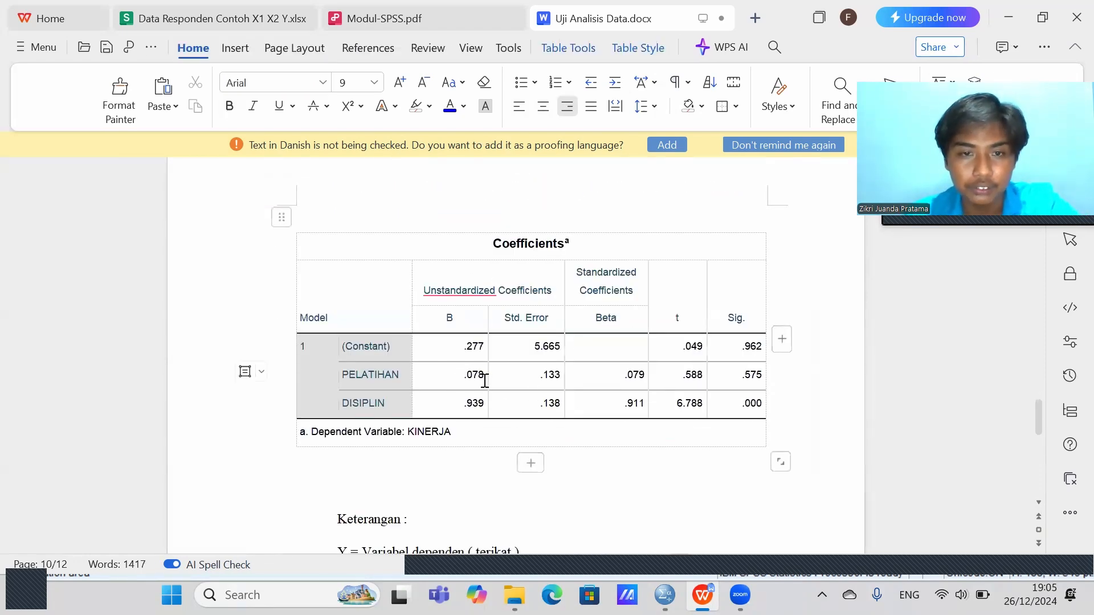
{"action": "scroll", "coordinate": [484, 380], "scroll_direction": "up", "scroll_amount": 3}
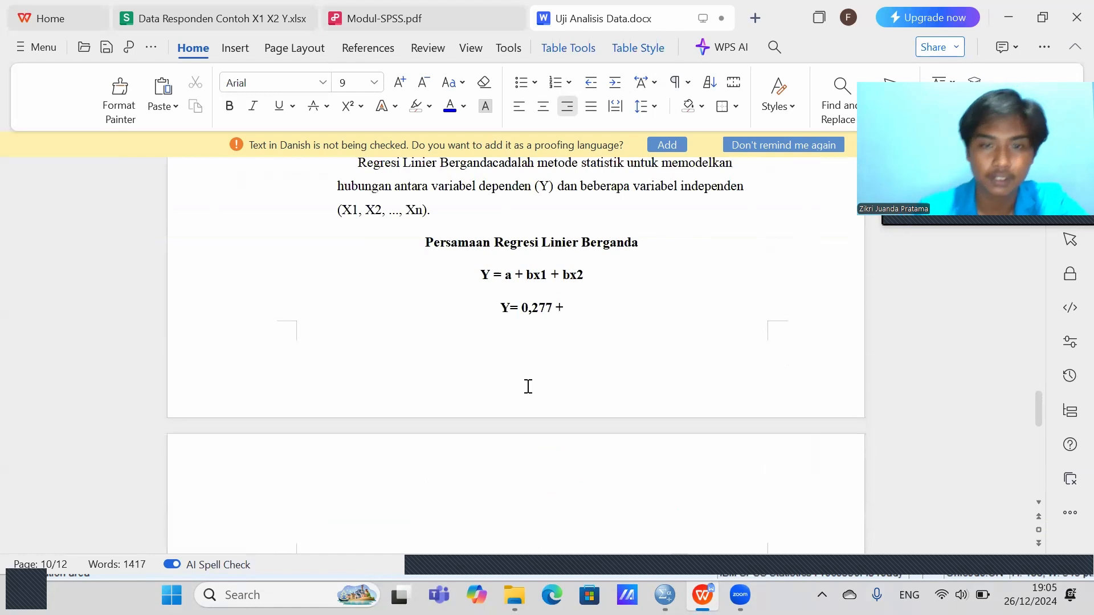
{"action": "left_click", "coordinate": [568, 309]}
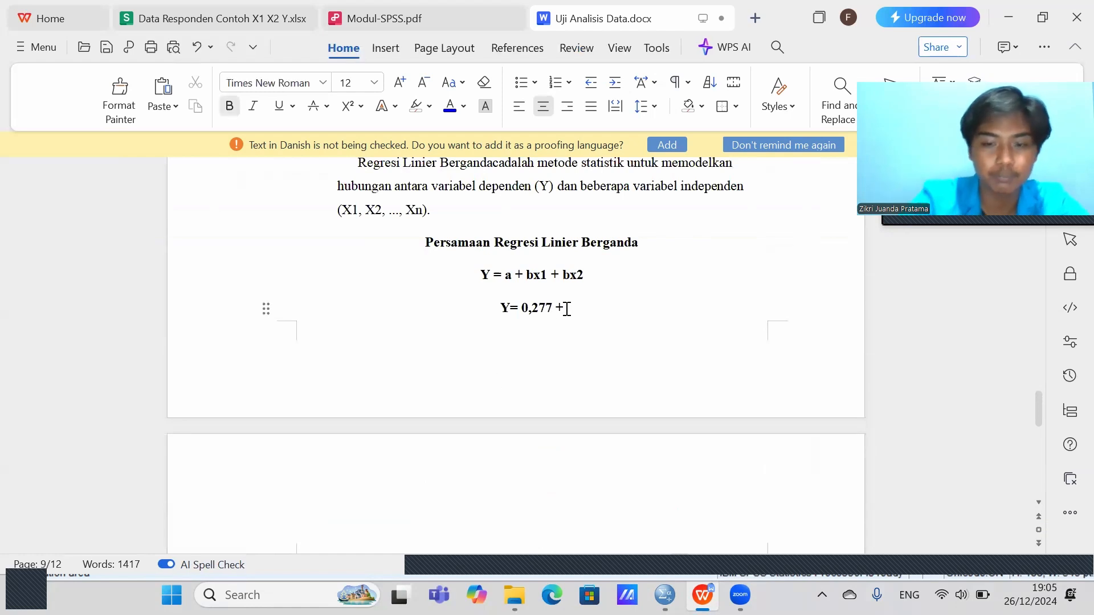
Step: Complete the multiple regression equation with the PELATIHAN and DISIPLIN terms so it reads "Y= 0,277 + 0,78X1 + 0,939X2"
{"action": "type", "text": "0,7"}
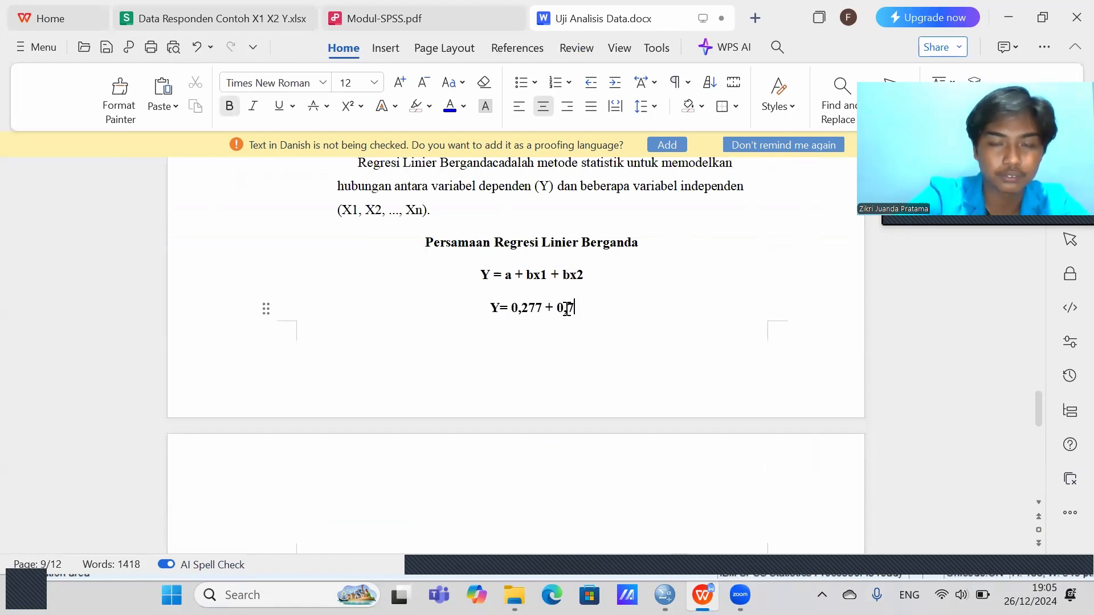
{"action": "type", "text": "8X1"}
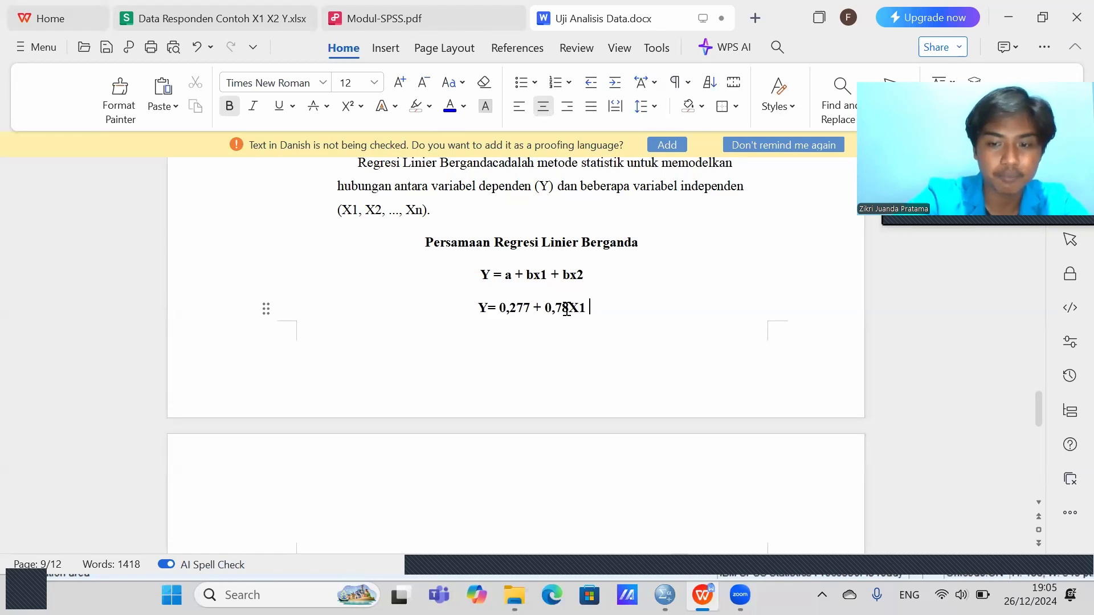
{"action": "type", "text": " +"}
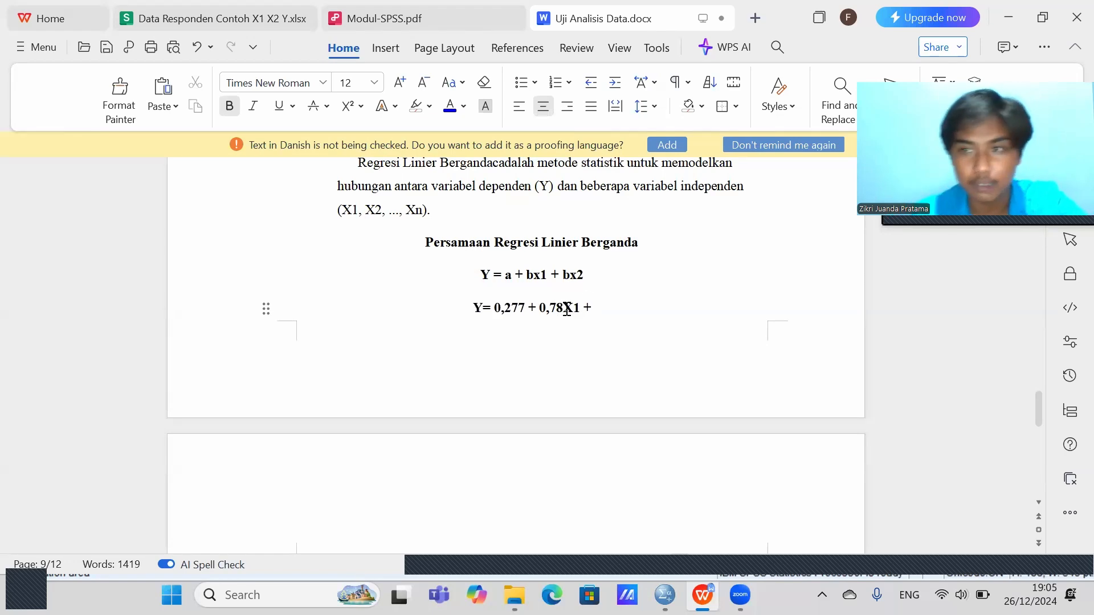
{"action": "scroll", "coordinate": [575, 302], "scroll_direction": "down", "scroll_amount": 5}
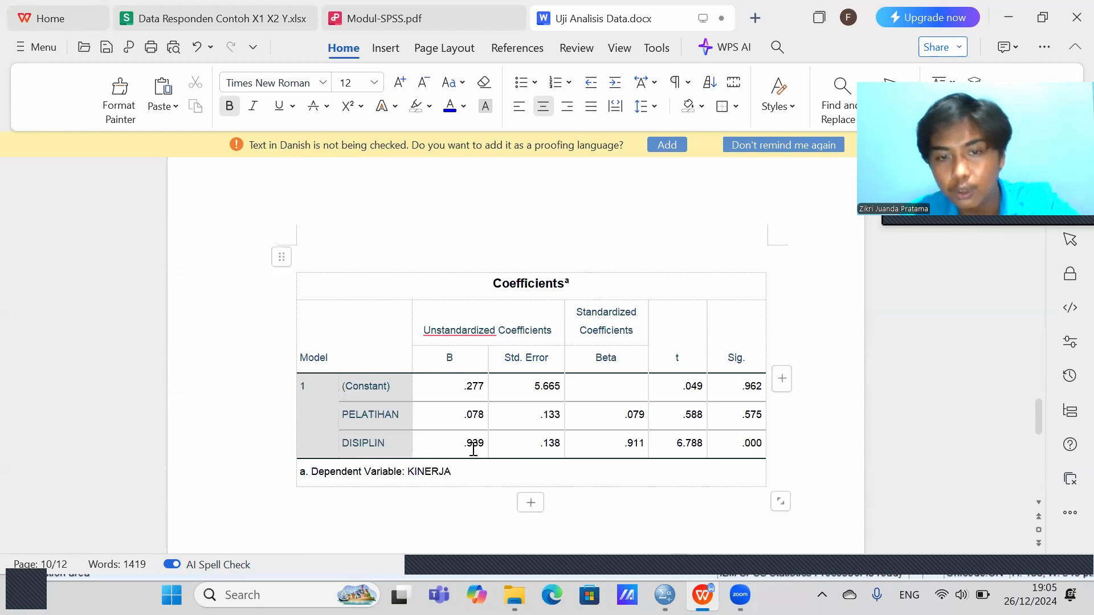
{"action": "scroll", "coordinate": [667, 308], "scroll_direction": "up", "scroll_amount": 5}
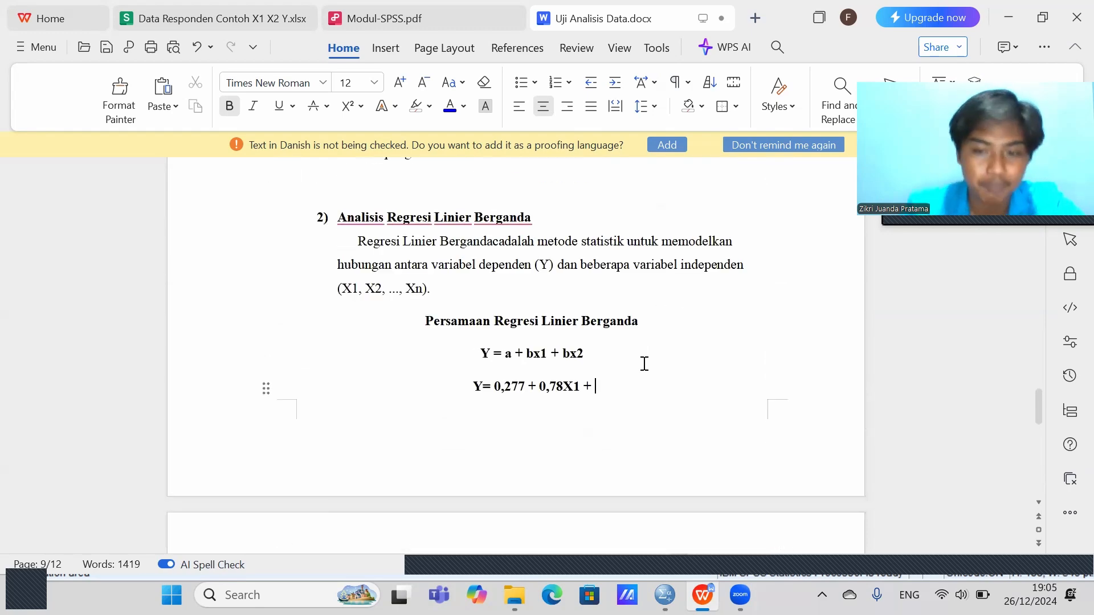
{"action": "type", "text": "0,9"}
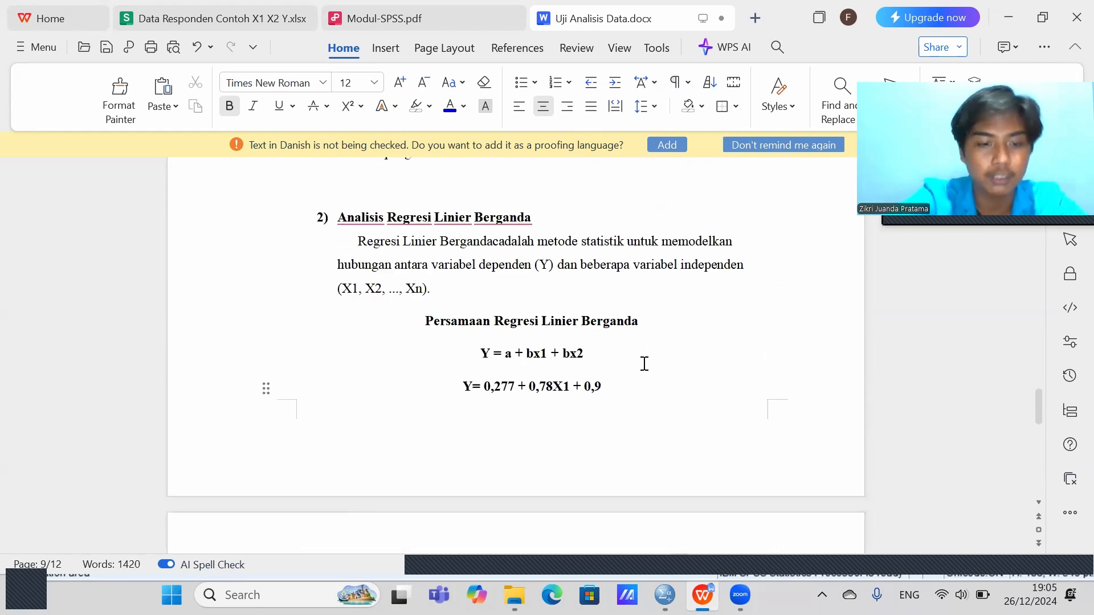
{"action": "type", "text": "39X2"}
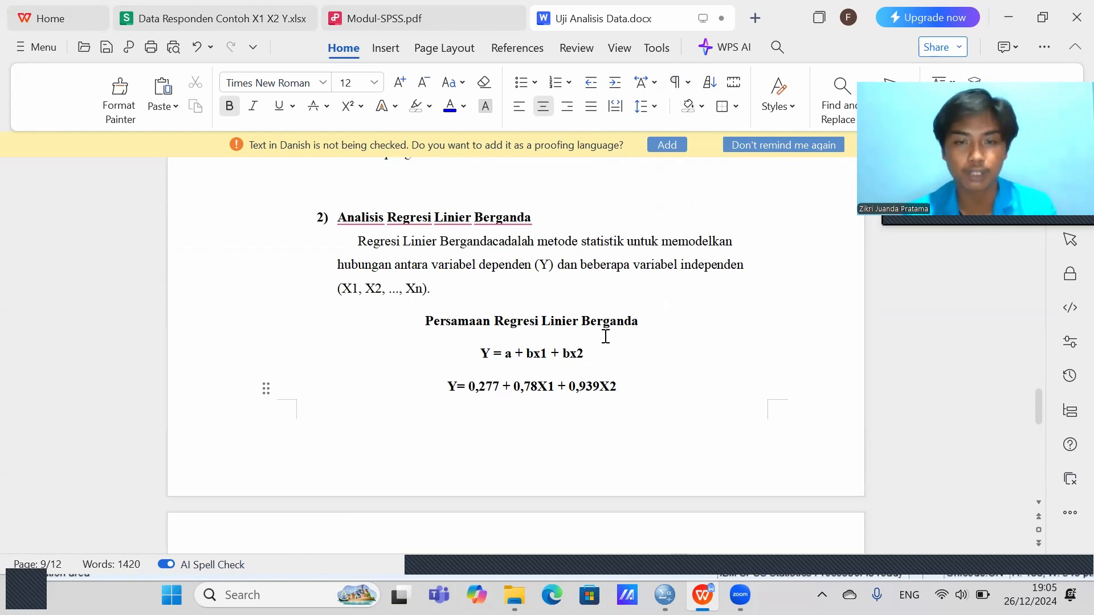
Step: Copy the two numbered conclusion sentences under "Persamaan diatas dapat disimpulkan" and paste them on a new justified line above the Coefficients table
{"action": "scroll", "coordinate": [596, 304], "scroll_direction": "down", "scroll_amount": 3}
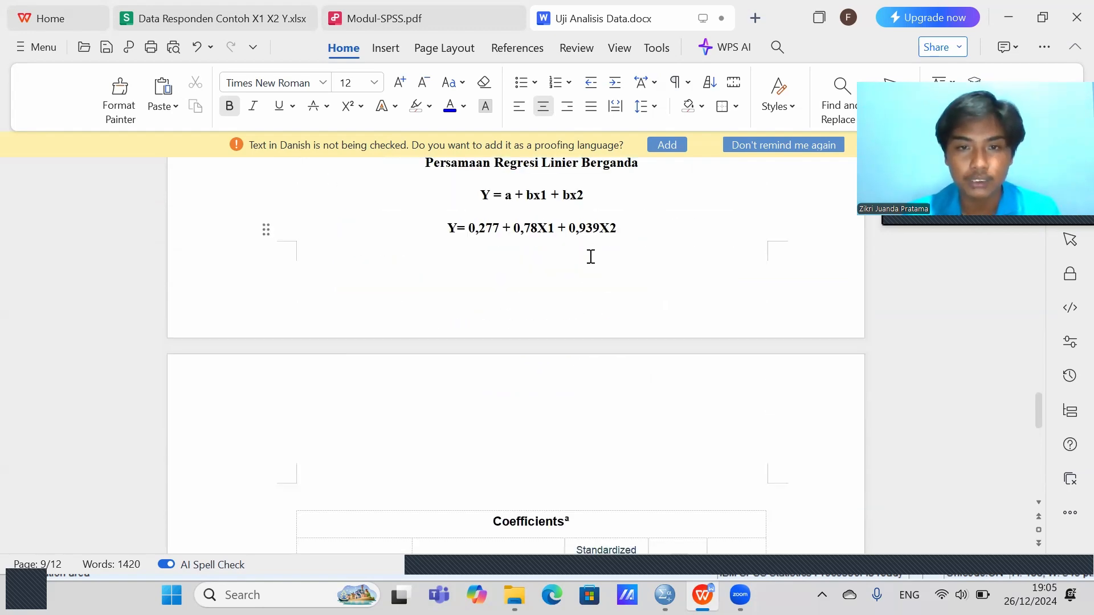
{"action": "scroll", "coordinate": [591, 257], "scroll_direction": "down", "scroll_amount": 6}
{"action": "scroll", "coordinate": [590, 265], "scroll_direction": "down", "scroll_amount": 5}
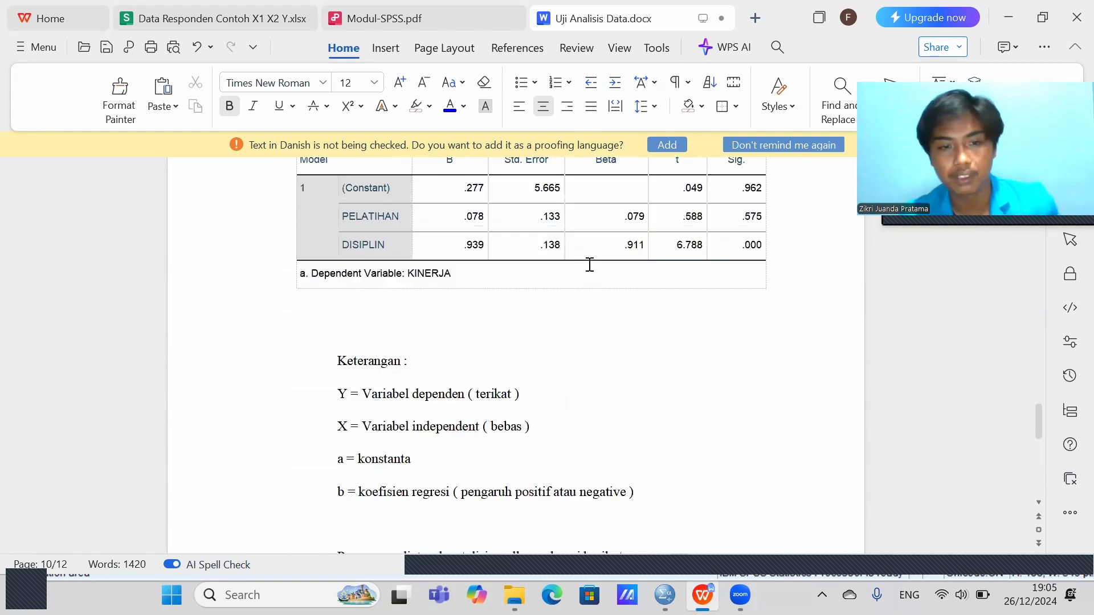
{"action": "left_click_drag", "start_coordinate": [339, 397], "coordinate": [615, 472]}
{"action": "key", "text": "ctrl+c"}
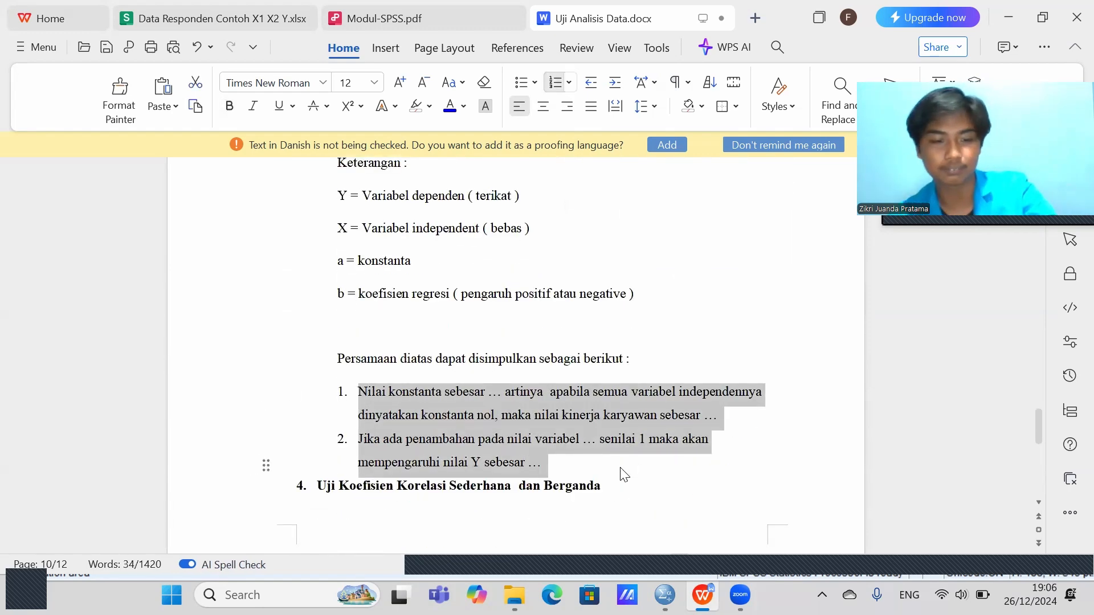
{"action": "scroll", "coordinate": [615, 467], "scroll_direction": "up", "scroll_amount": 8}
{"action": "scroll", "coordinate": [482, 273], "scroll_direction": "up", "scroll_amount": 3}
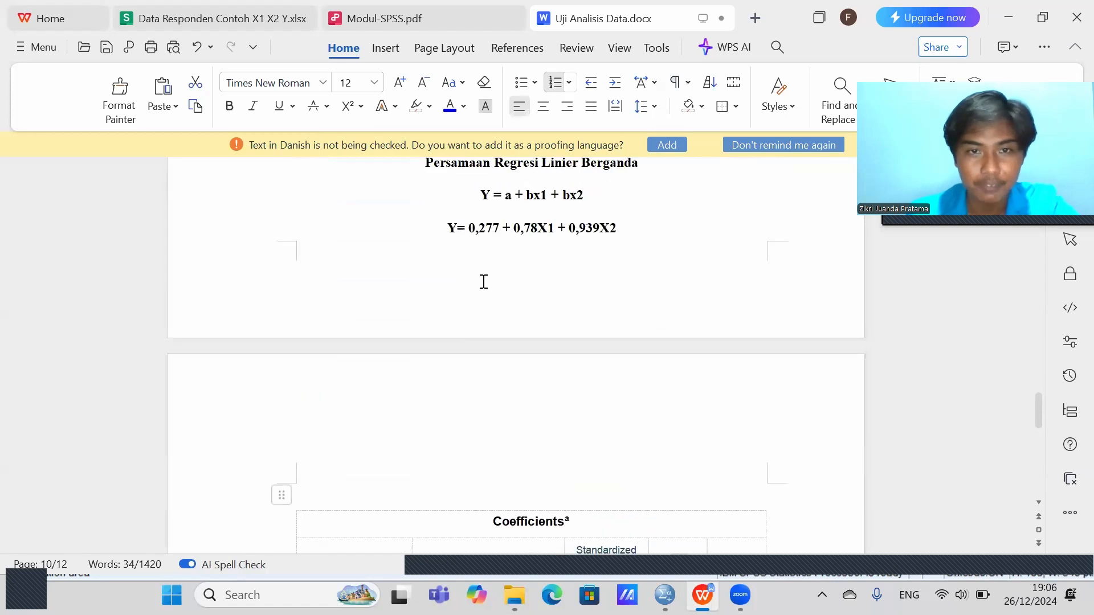
{"action": "left_click", "coordinate": [710, 264]}
{"action": "key", "text": "Return"}
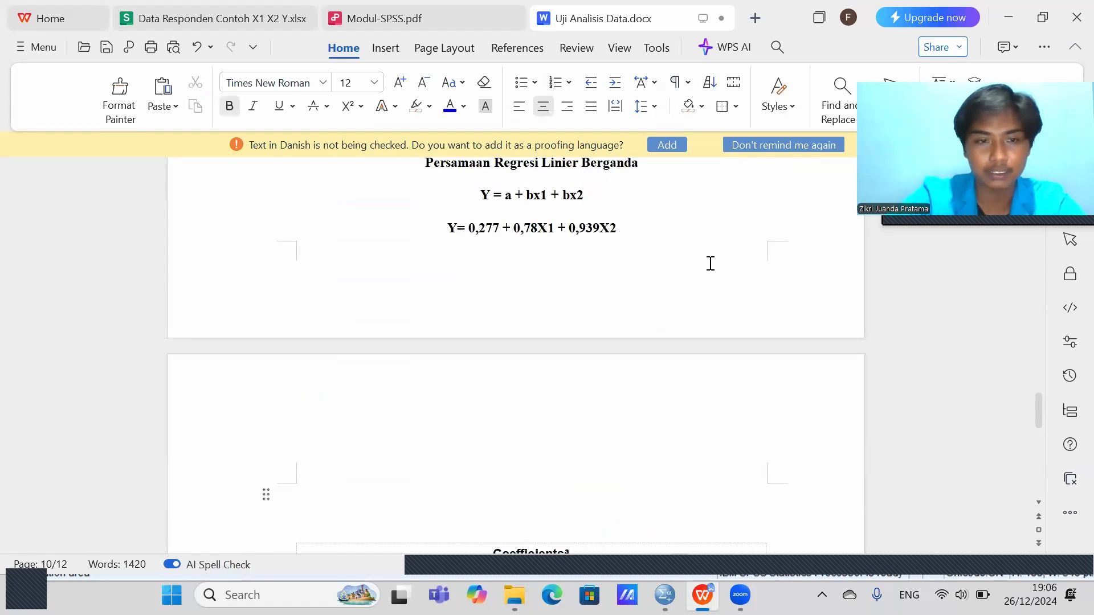
{"action": "key", "text": "ctrl+j"}
{"action": "key", "text": "ctrl+v"}
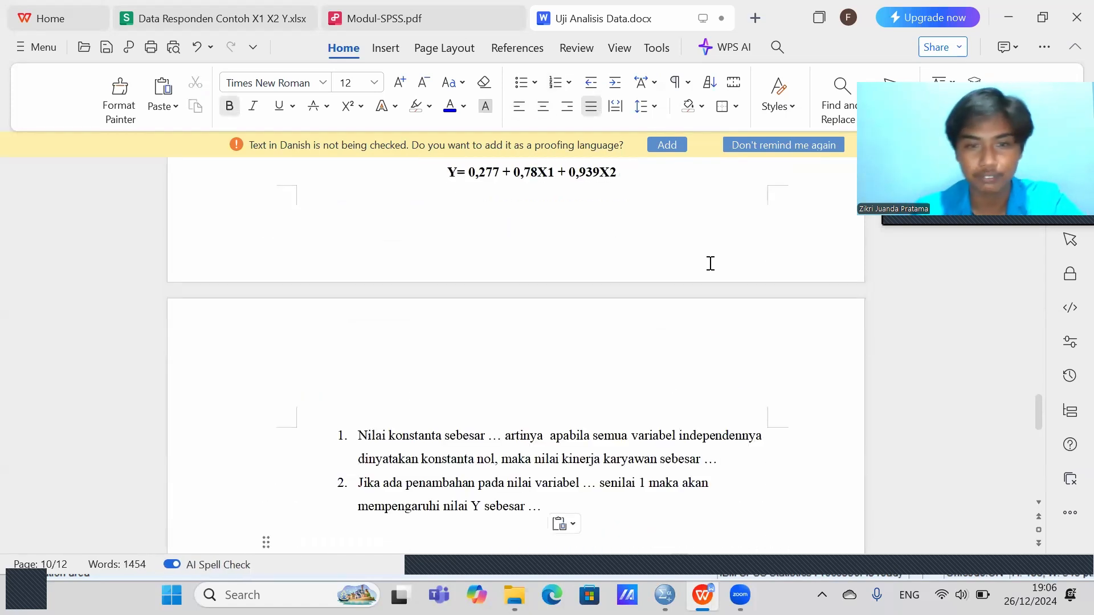
Step: Fill both blanks in the first pasted conclusion, the constant and the resulting employee performance value, with 0,277
{"action": "left_click", "coordinate": [508, 449]}
{"action": "scroll", "coordinate": [515, 342], "scroll_direction": "up", "scroll_amount": 3}
{"action": "scroll", "coordinate": [512, 319], "scroll_direction": "down", "scroll_amount": 3}
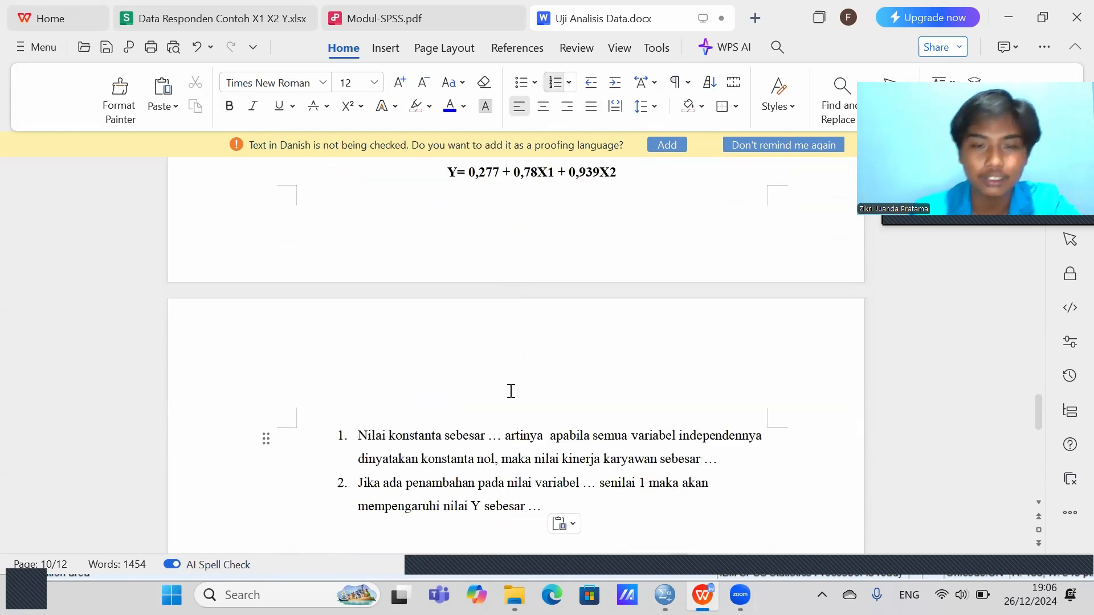
{"action": "key", "text": "BackSpace"}
{"action": "key", "text": "BackSpace"}
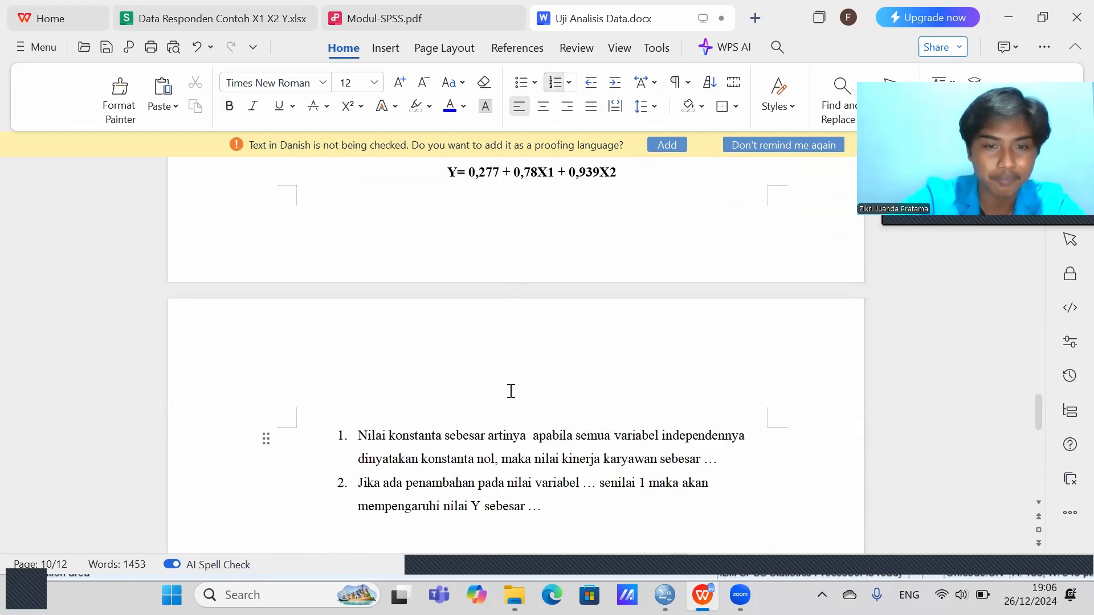
{"action": "type", "text": "0,"}
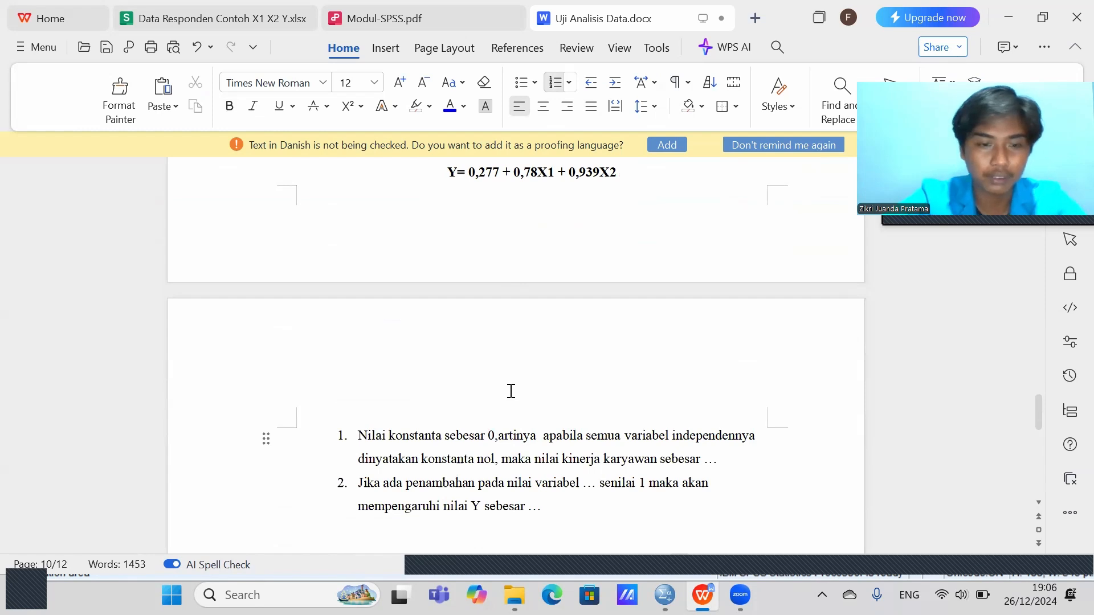
{"action": "type", "text": "277"}
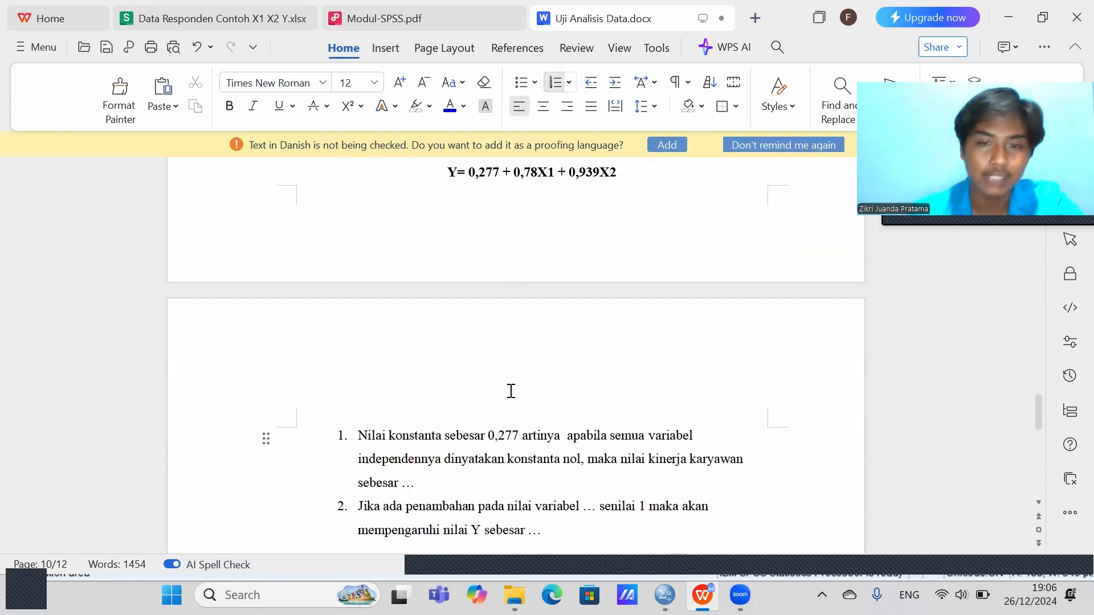
{"action": "left_click", "coordinate": [436, 486]}
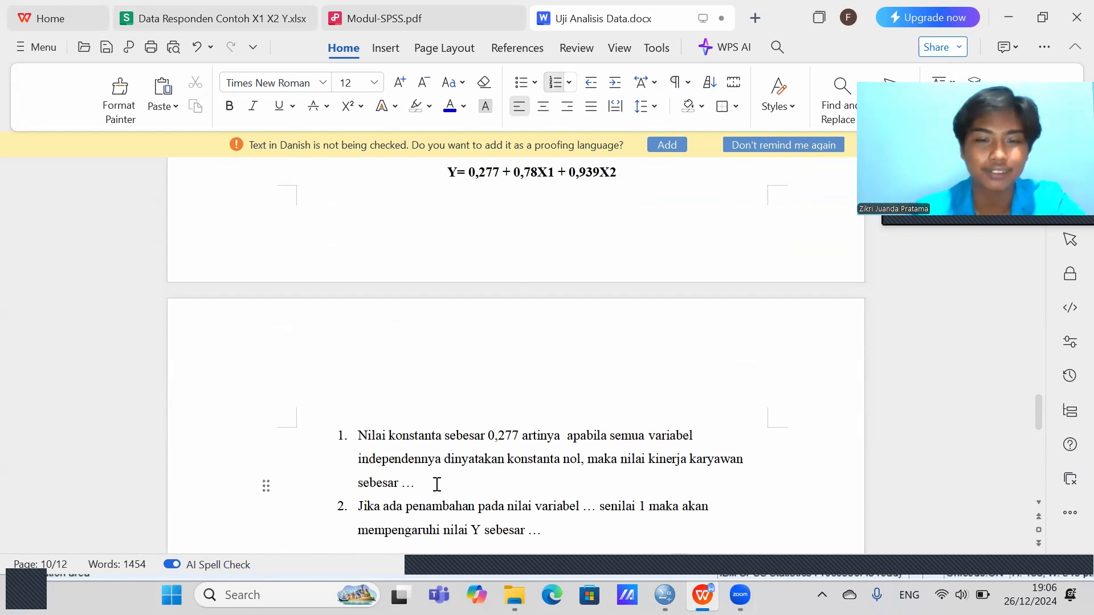
{"action": "type", "text": "0,277"}
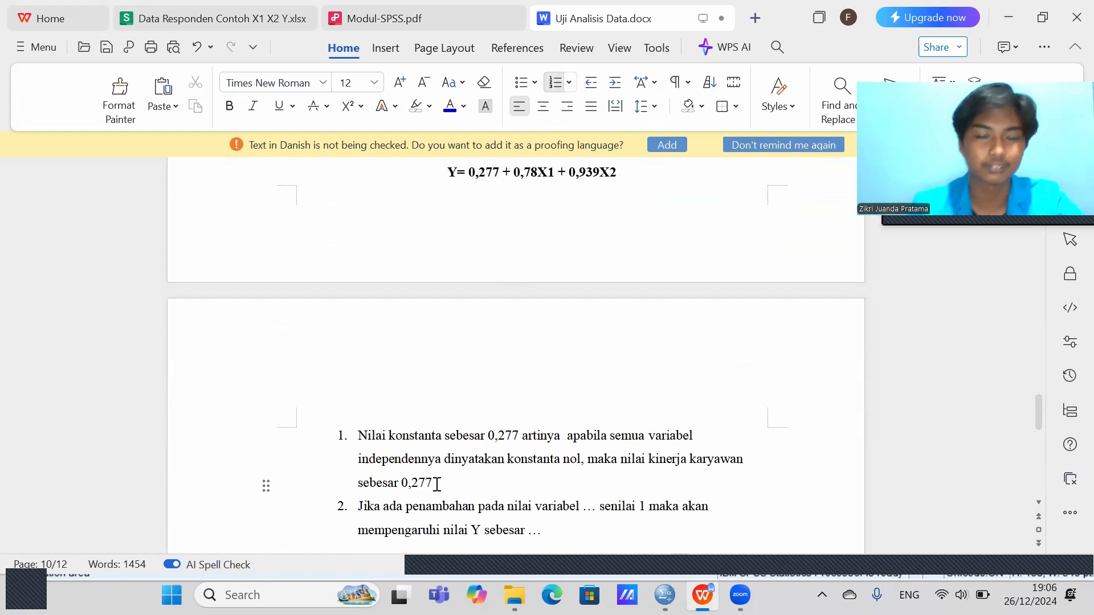
Step: Replace the variable blank in the second pasted conclusion with "DISIPLIN DAN PELATIHAN"
{"action": "scroll", "coordinate": [512, 520], "scroll_direction": "down", "scroll_amount": 1}
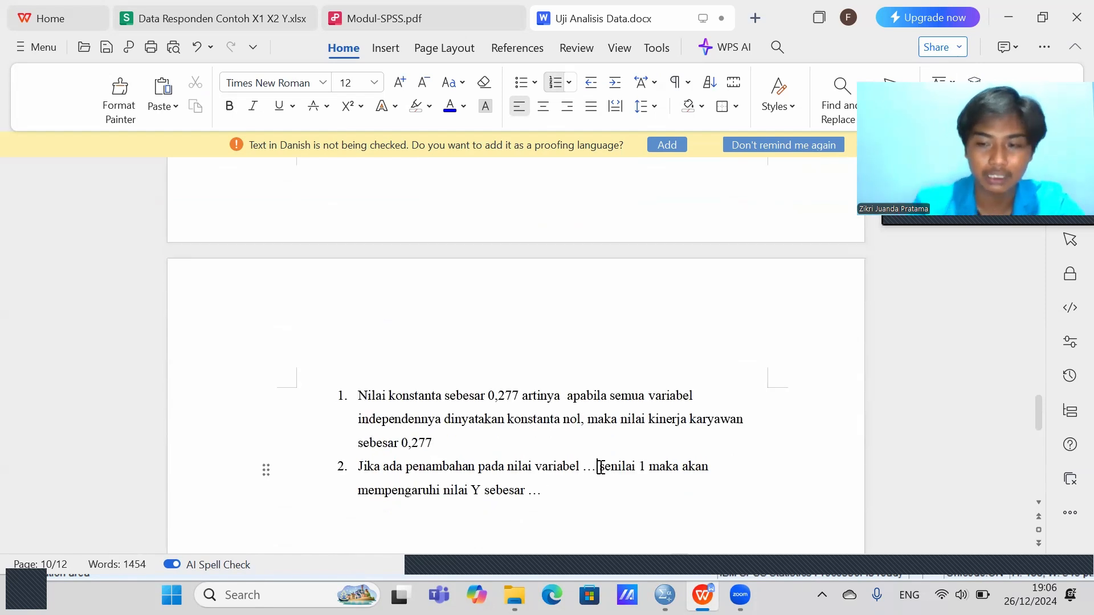
{"action": "key", "text": "BackSpace"}
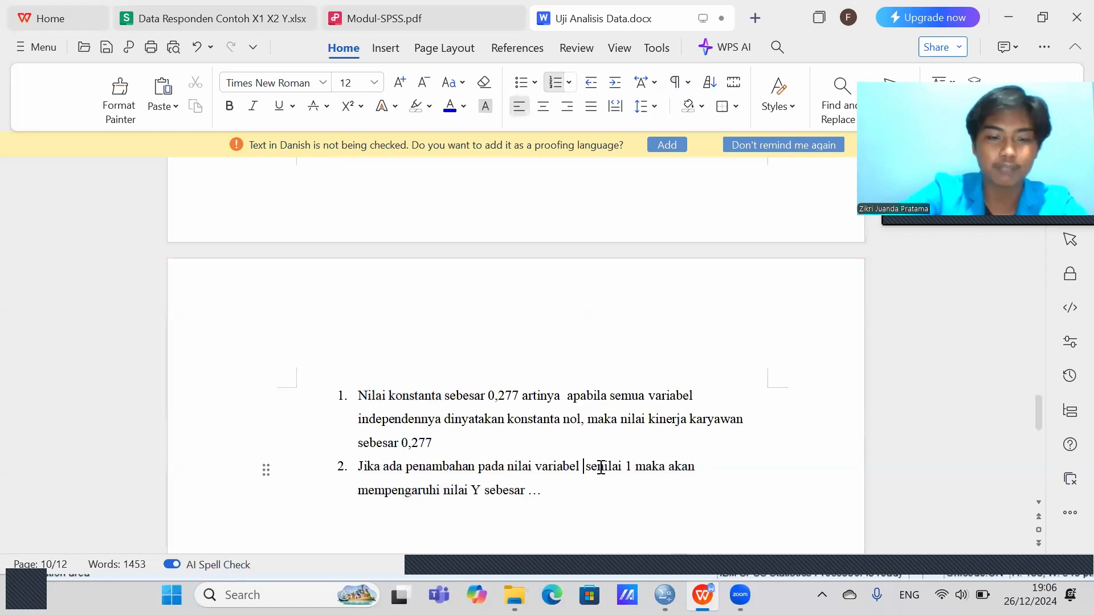
{"action": "type", "text": "DISPLI"}
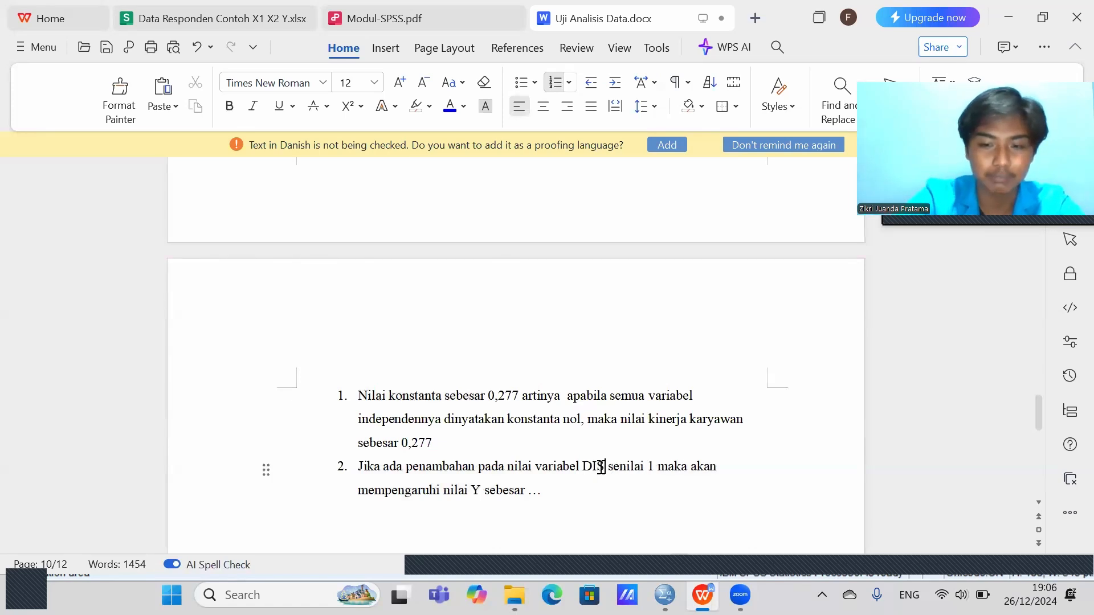
{"action": "type", "text": "N"}
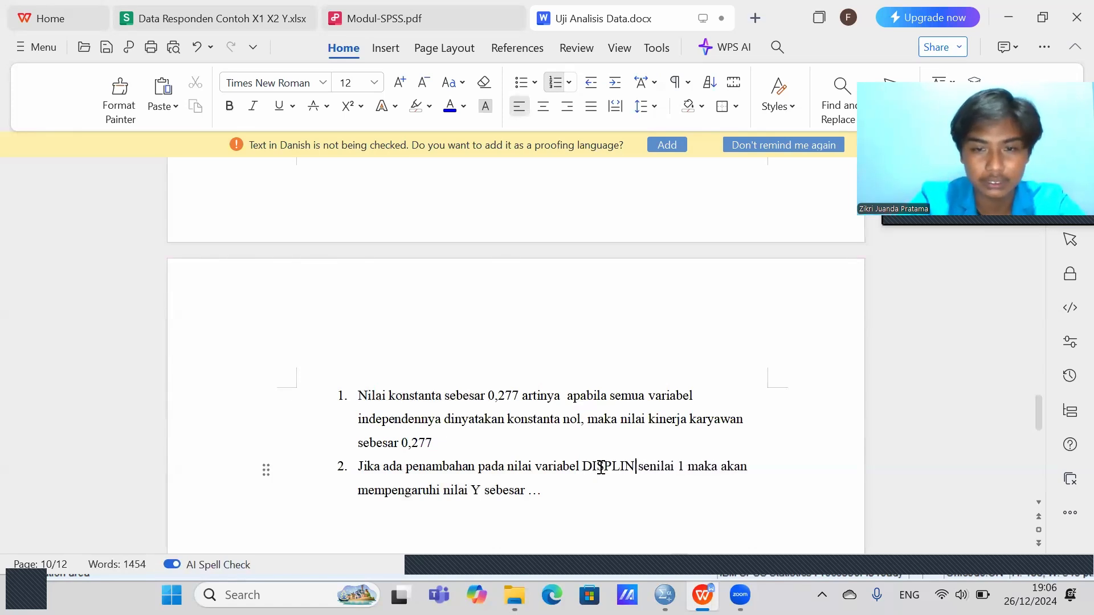
{"action": "type", "text": " DAN PELATIHAN"}
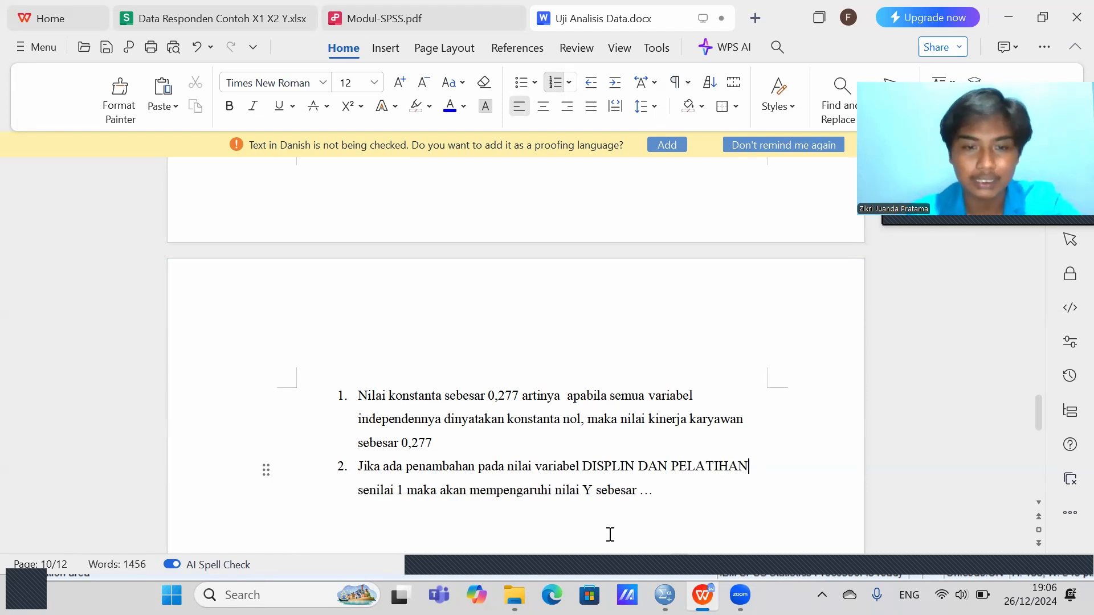
{"action": "left_click", "coordinate": [604, 466]}
{"action": "type", "text": "I"}
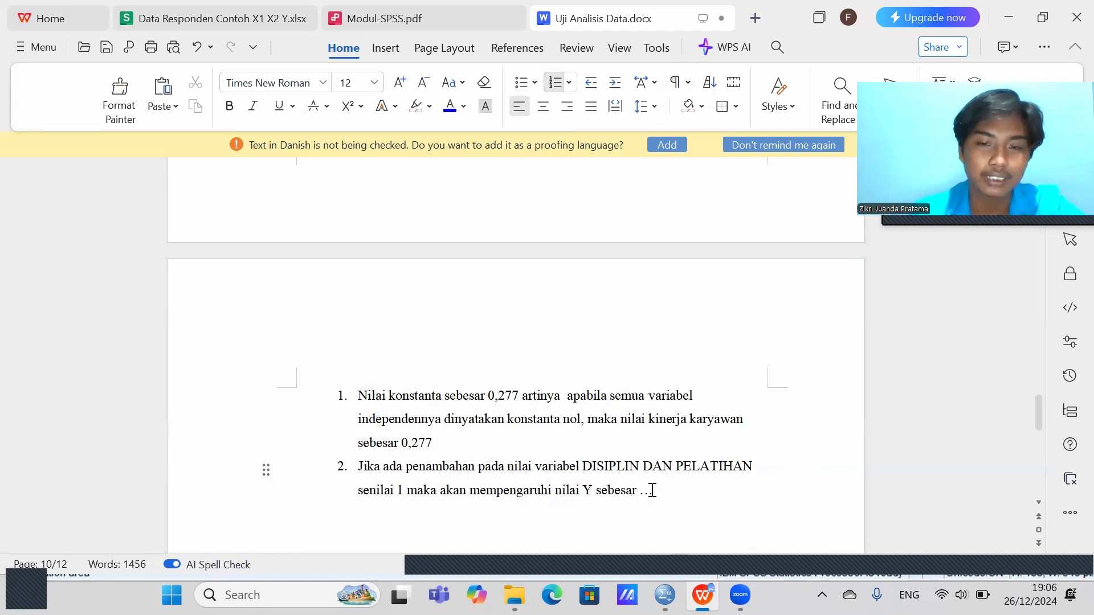
Step: Copy "0,78X1 + 0,939X2" from the regression equation and paste it over the final blank of the second conclusion
{"action": "scroll", "coordinate": [649, 468], "scroll_direction": "up", "scroll_amount": 3}
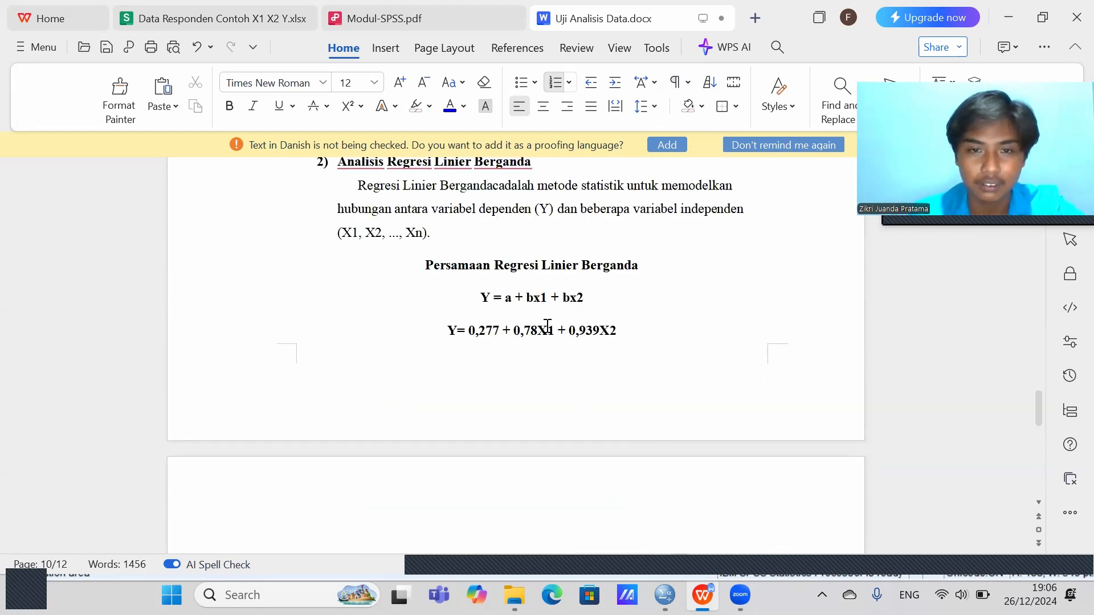
{"action": "left_click_drag", "start_coordinate": [516, 331], "coordinate": [621, 333]}
{"action": "key", "text": "ctrl+c"}
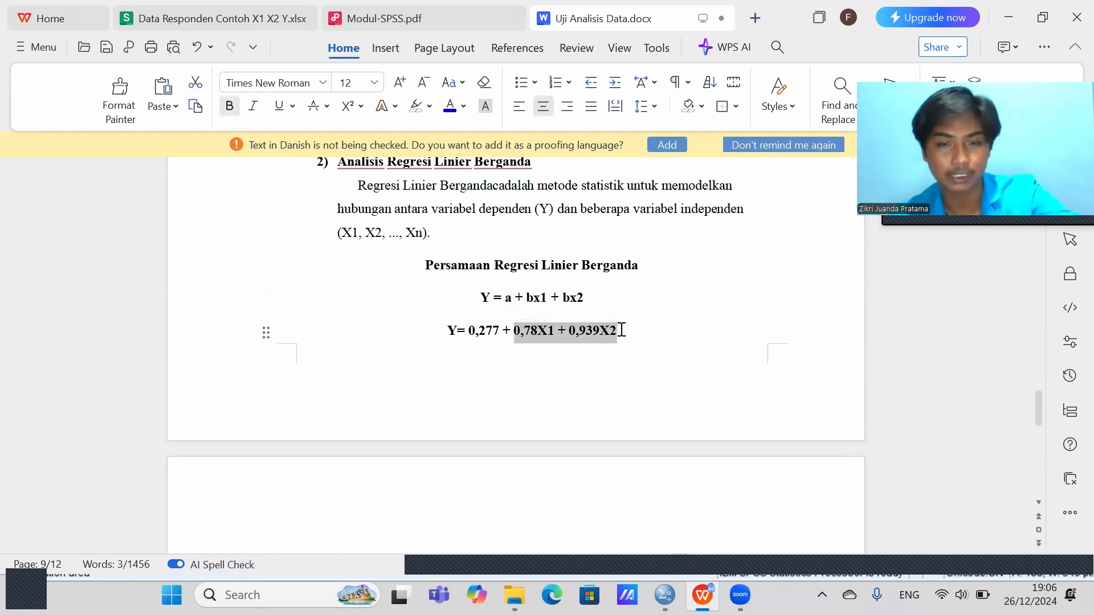
{"action": "scroll", "coordinate": [617, 361], "scroll_direction": "down", "scroll_amount": 9}
{"action": "left_click", "coordinate": [657, 259]}
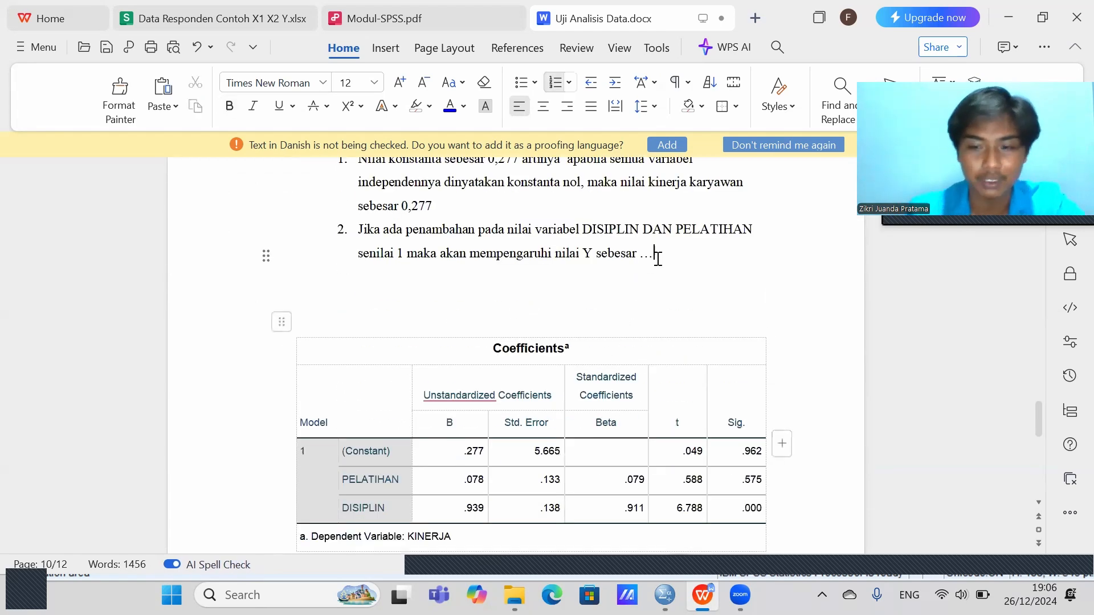
{"action": "key", "text": "BackSpace"}
{"action": "key", "text": "ctrl+v"}
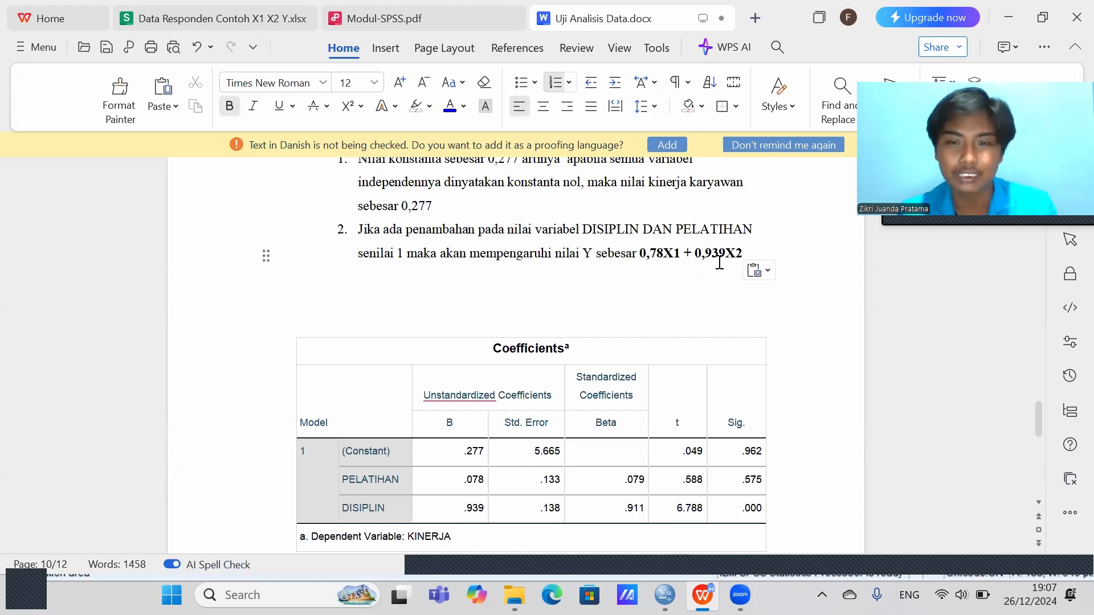
{"action": "left_click", "coordinate": [792, 241]}
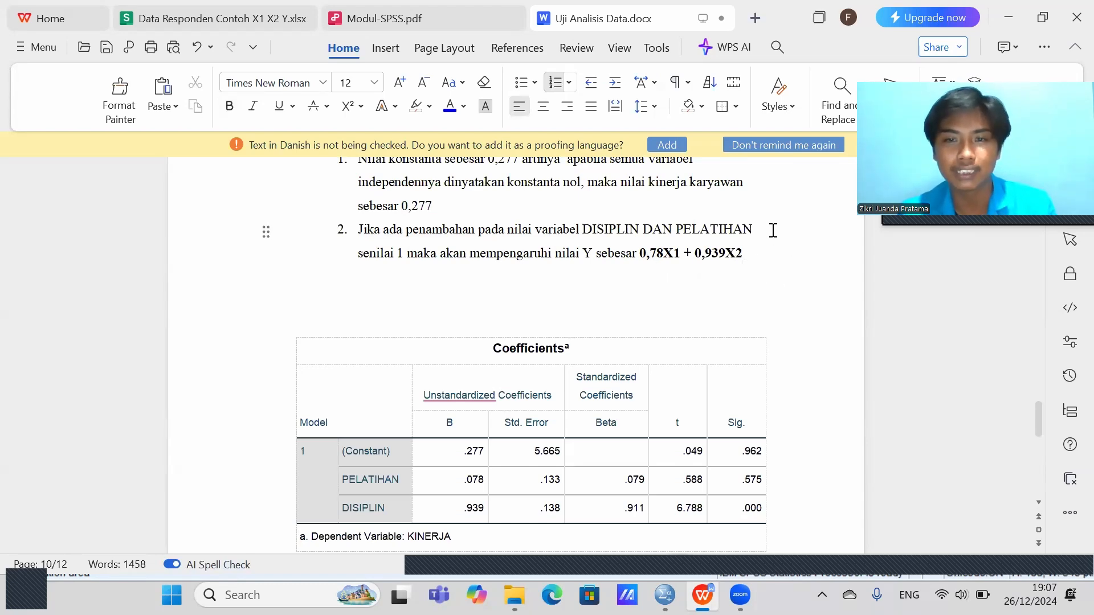
Step: Bold the "Pedoman Interpretasi Korelasi" title and the header row of its table in section 4
{"action": "scroll", "coordinate": [684, 285], "scroll_direction": "down", "scroll_amount": 10}
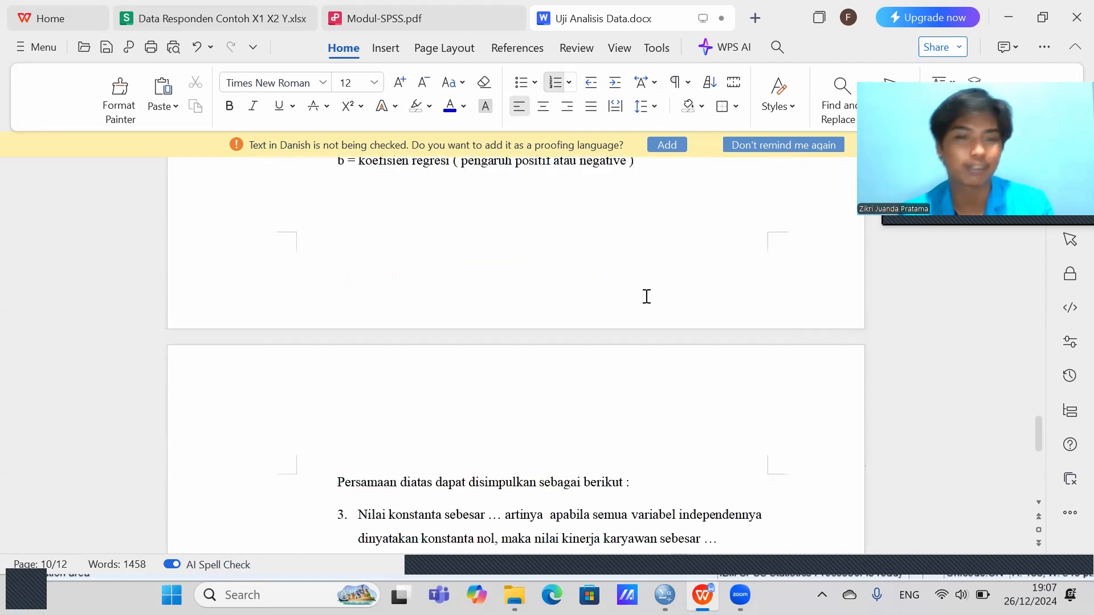
{"action": "scroll", "coordinate": [694, 271], "scroll_direction": "down", "scroll_amount": 10}
{"action": "scroll", "coordinate": [693, 268], "scroll_direction": "up", "scroll_amount": 5}
{"action": "scroll", "coordinate": [701, 250], "scroll_direction": "down", "scroll_amount": 4}
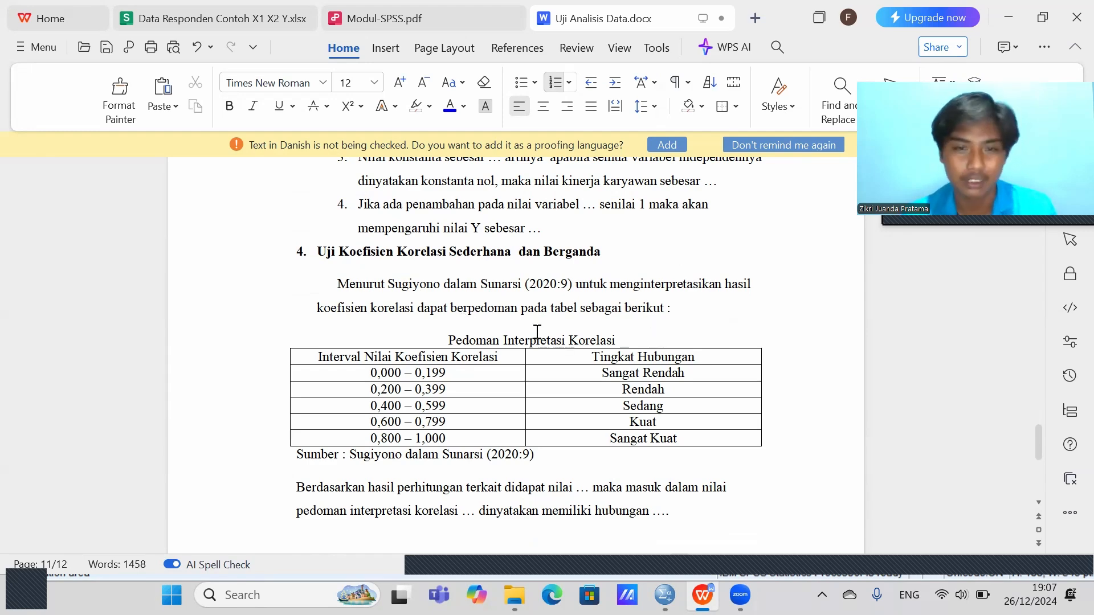
{"action": "scroll", "coordinate": [479, 346], "scroll_direction": "down", "scroll_amount": 1}
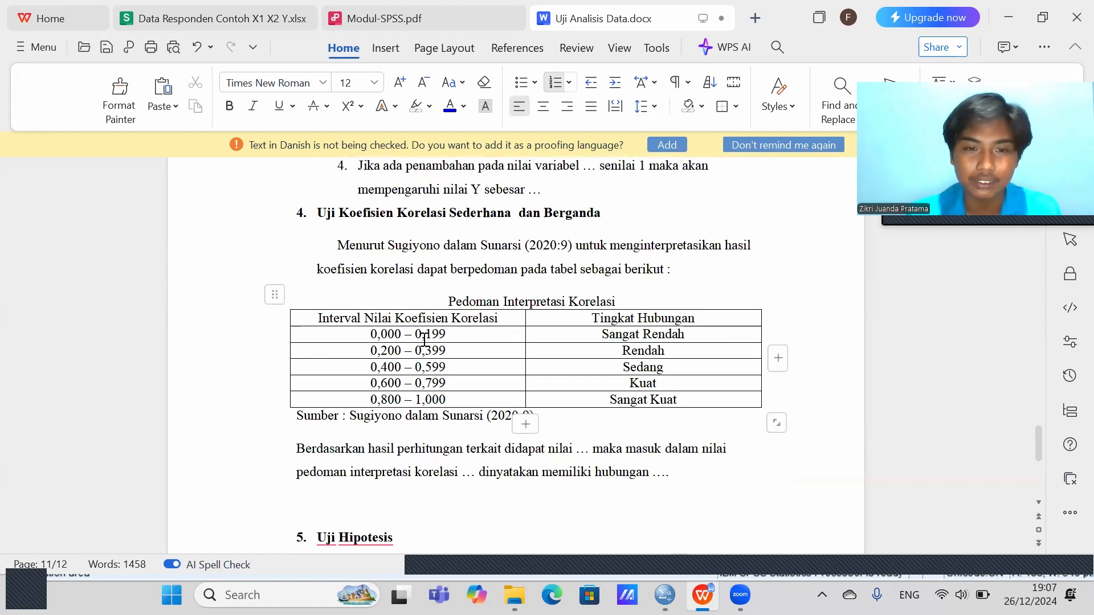
{"action": "scroll", "coordinate": [424, 340], "scroll_direction": "down", "scroll_amount": 1}
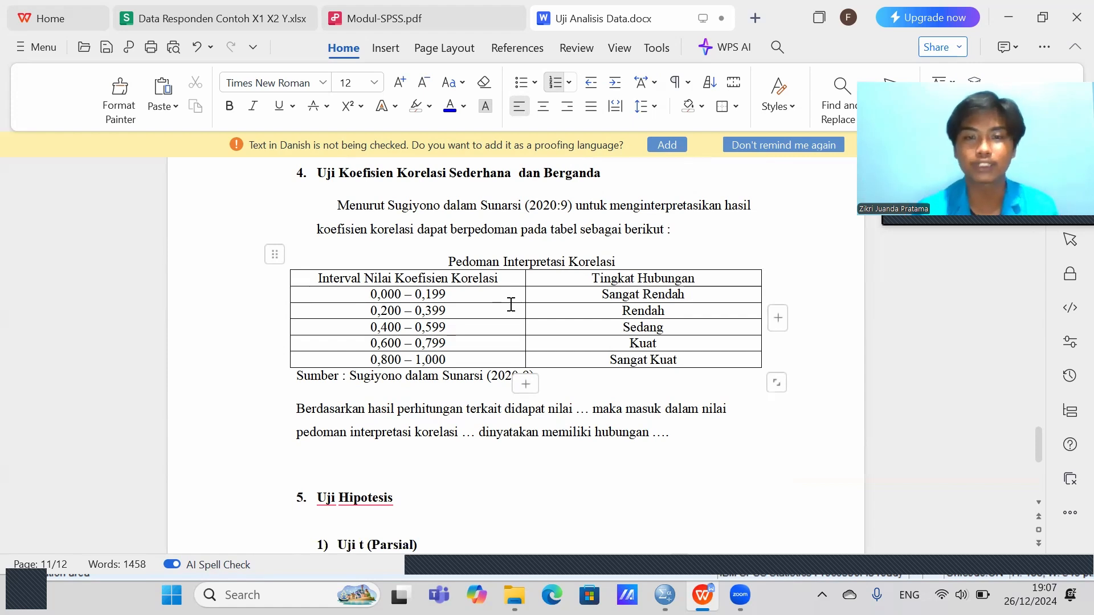
{"action": "left_click_drag", "start_coordinate": [710, 278], "coordinate": [439, 260]}
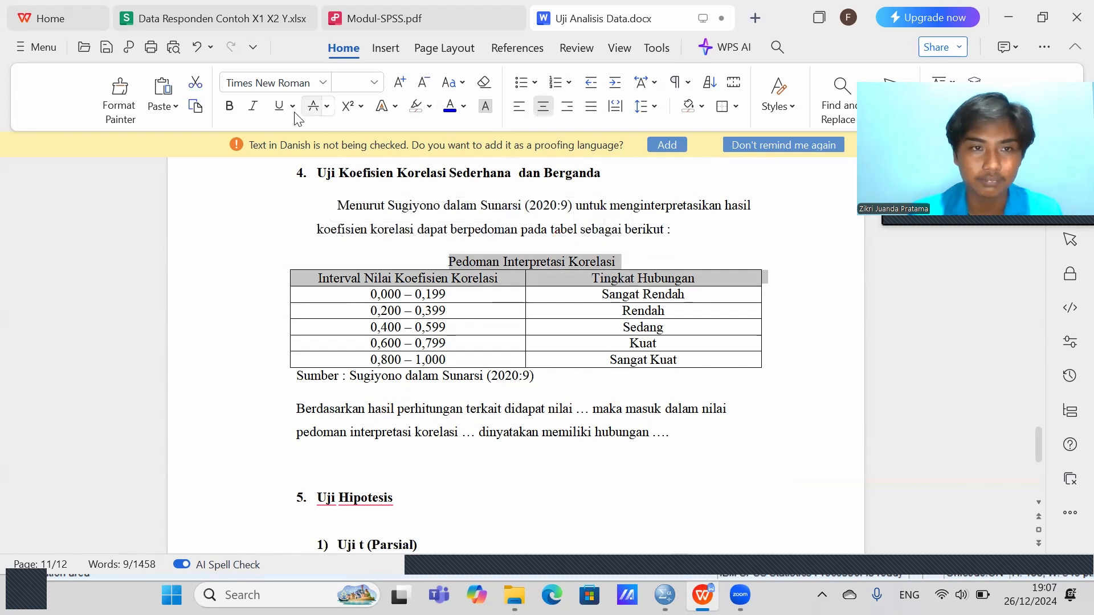
{"action": "left_click", "coordinate": [229, 106]}
{"action": "left_click", "coordinate": [766, 414]}
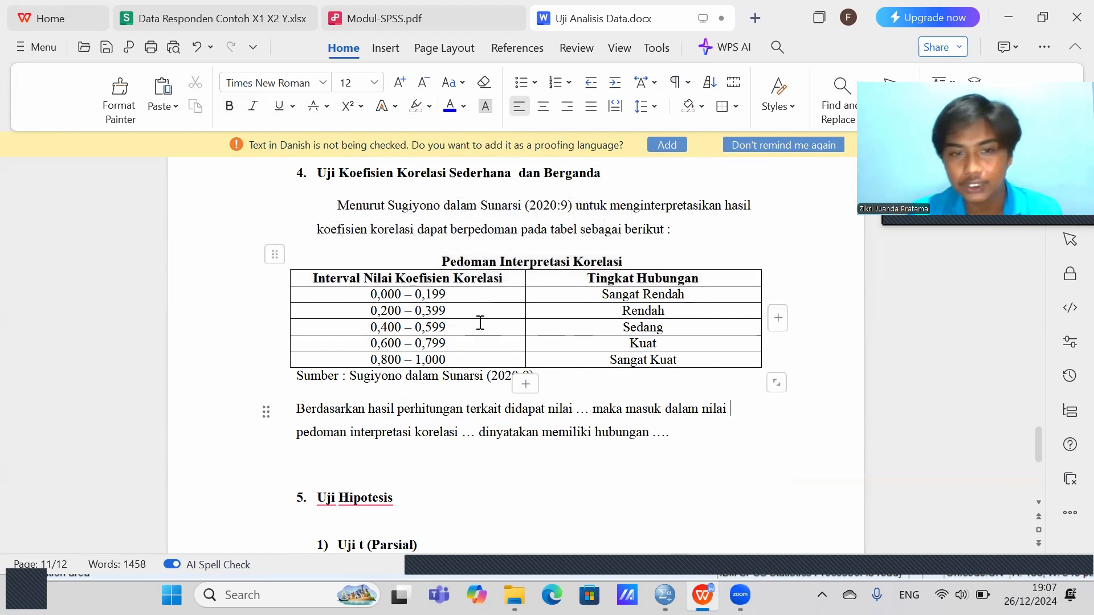
{"action": "left_click", "coordinate": [515, 465]}
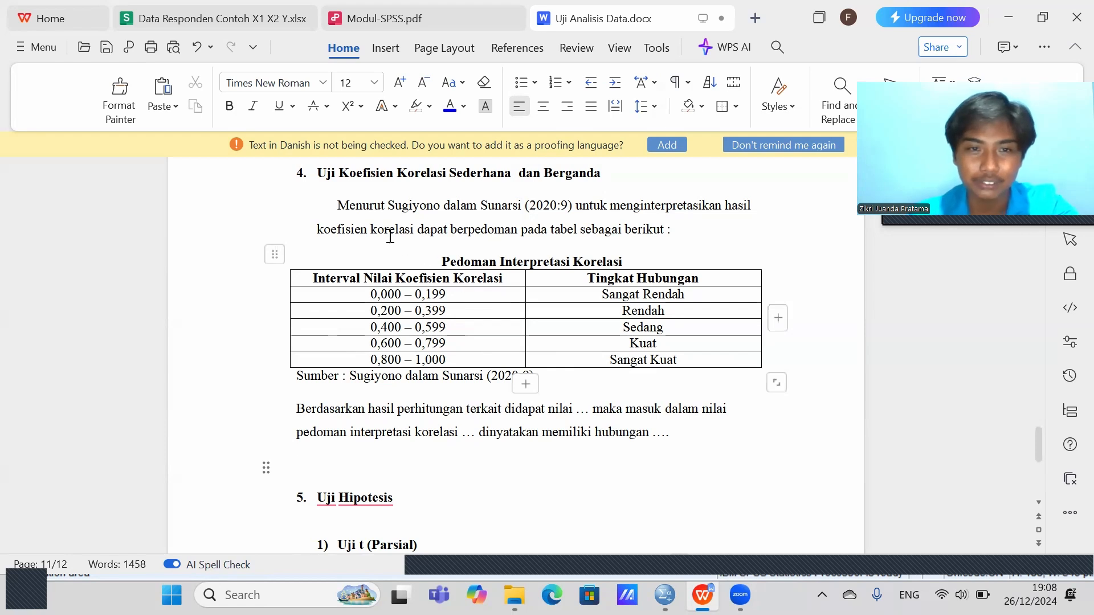
Step: Switch to the SPSS Untitled5 dataset and set the decimals of variables X1, X2 and Y to 0
{"action": "left_click", "coordinate": [543, 174]}
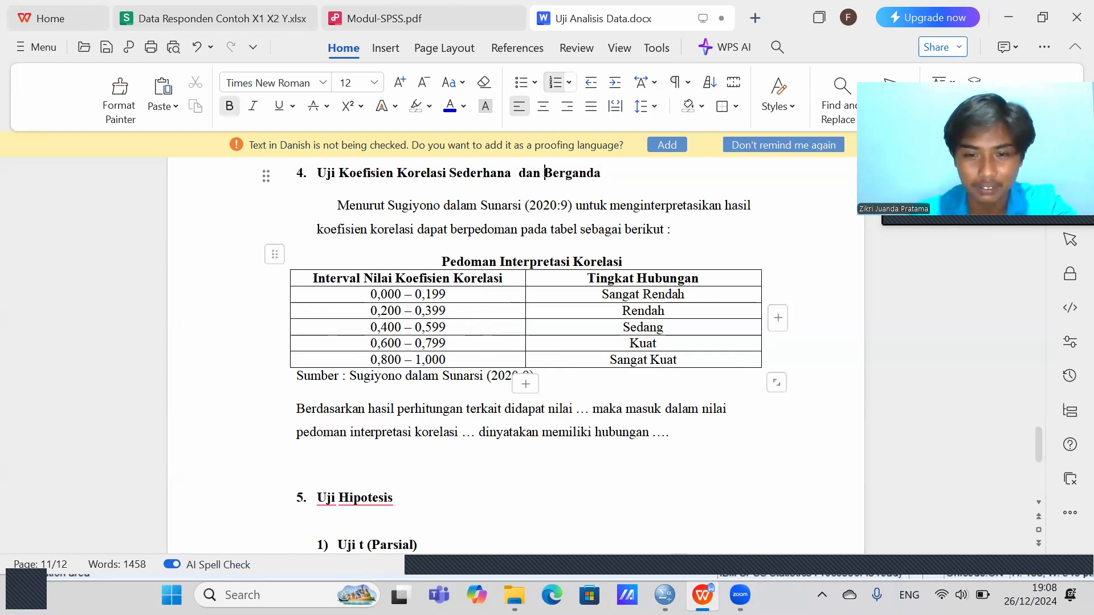
{"action": "mouse_move", "coordinate": [665, 595]}
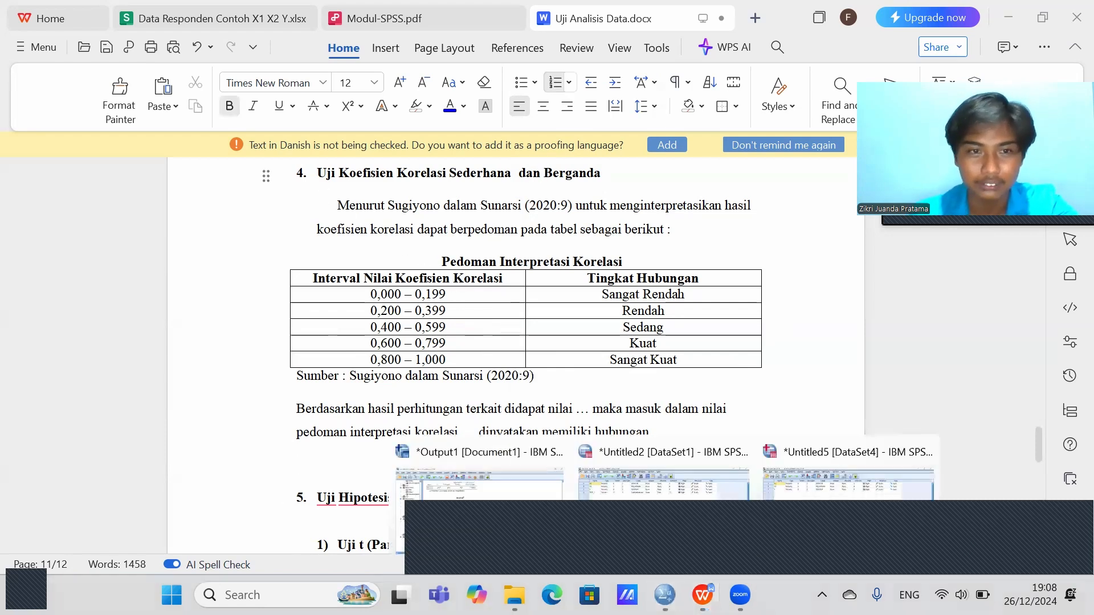
{"action": "left_click", "coordinate": [796, 509]}
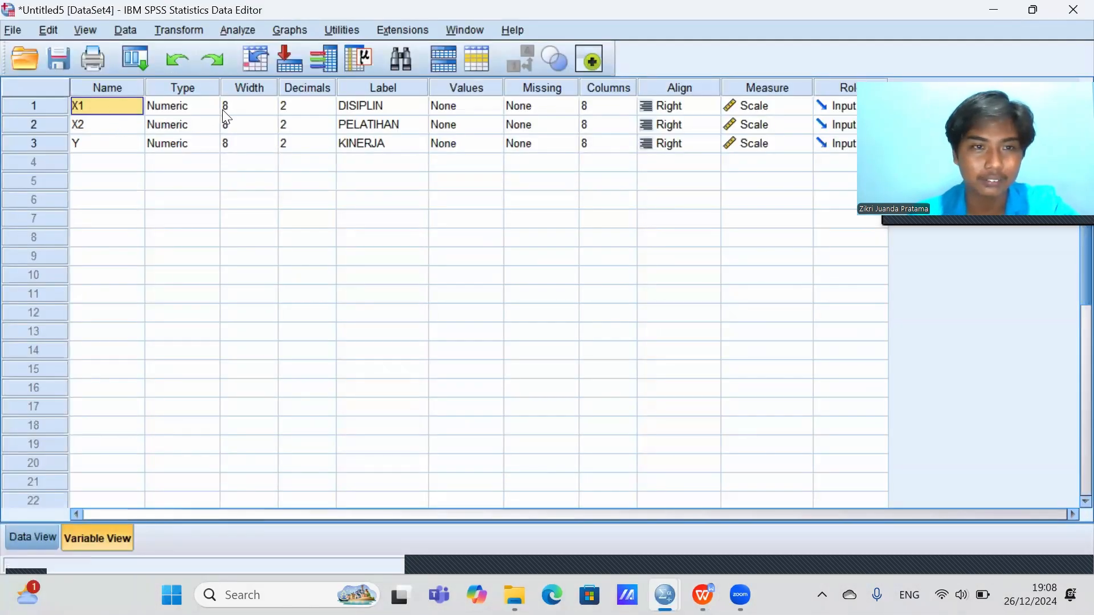
{"action": "left_click", "coordinate": [298, 105]}
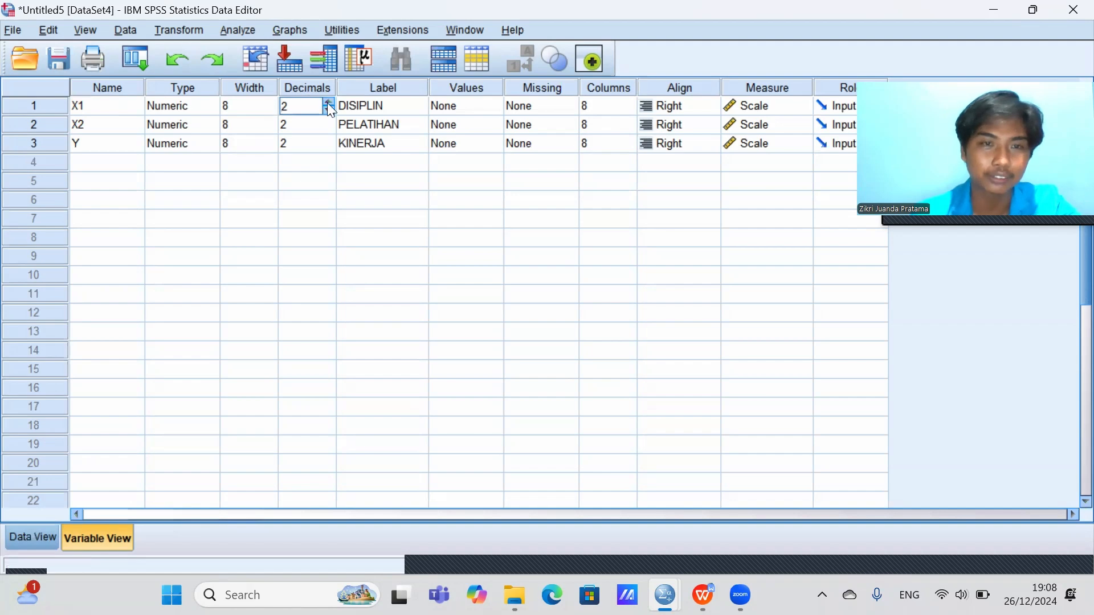
{"action": "left_click", "coordinate": [299, 112]}
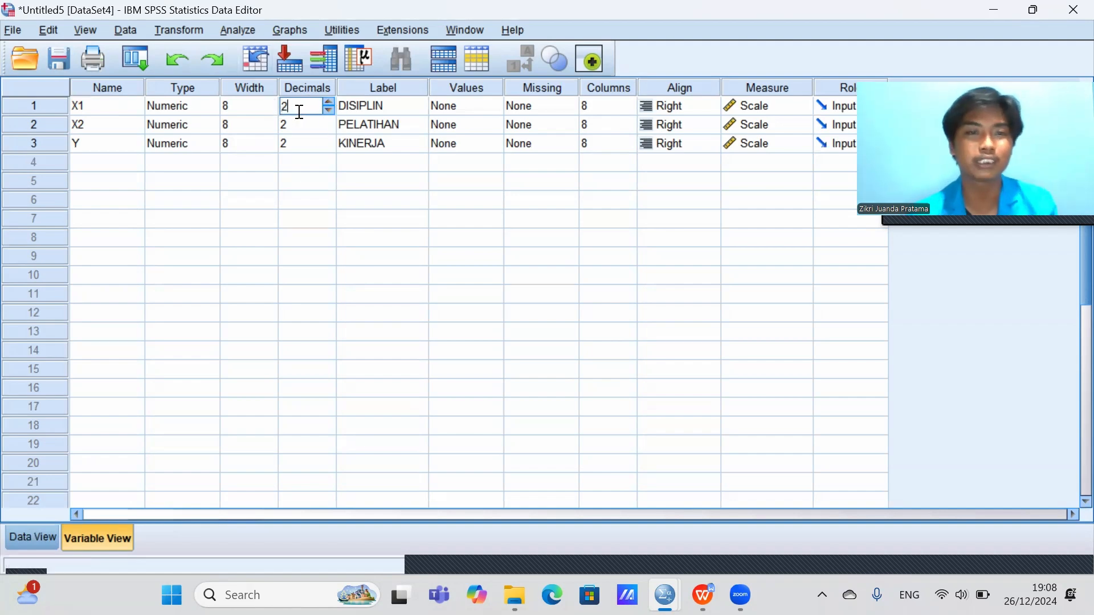
{"action": "type", "text": "0"}
{"action": "key", "text": "Tab"}
{"action": "left_click", "coordinate": [302, 121]}
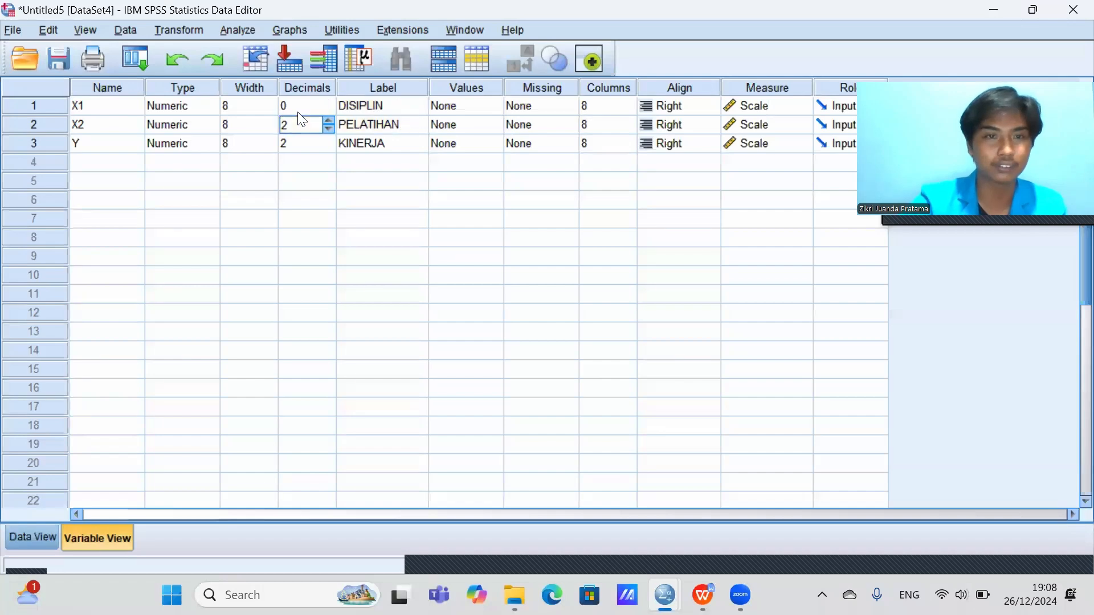
{"action": "key", "text": "Return"}
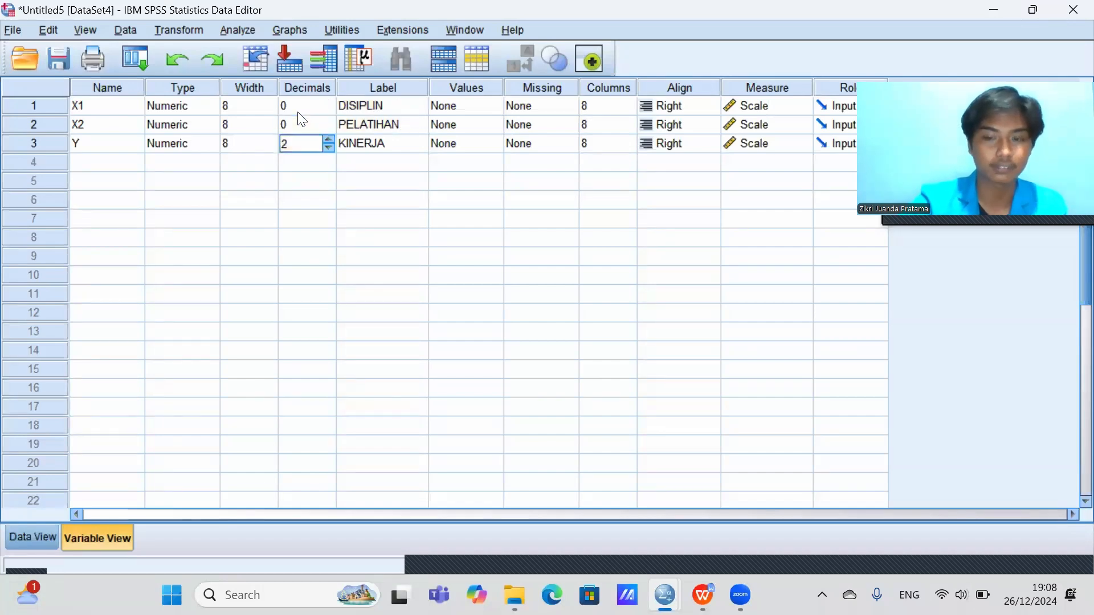
{"action": "type", "text": "0"}
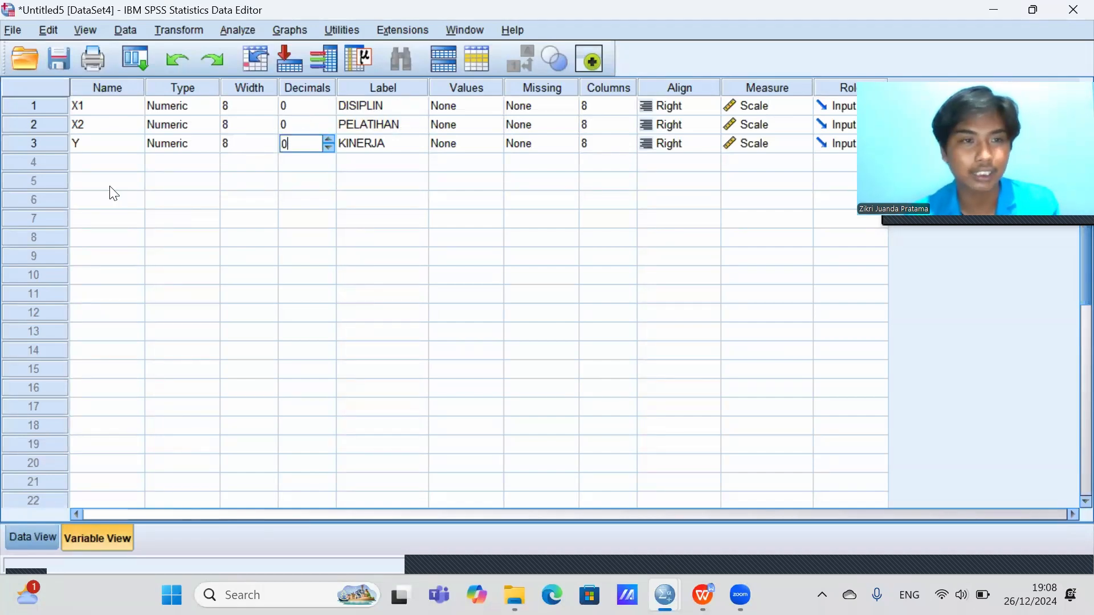
{"action": "left_click", "coordinate": [122, 152]}
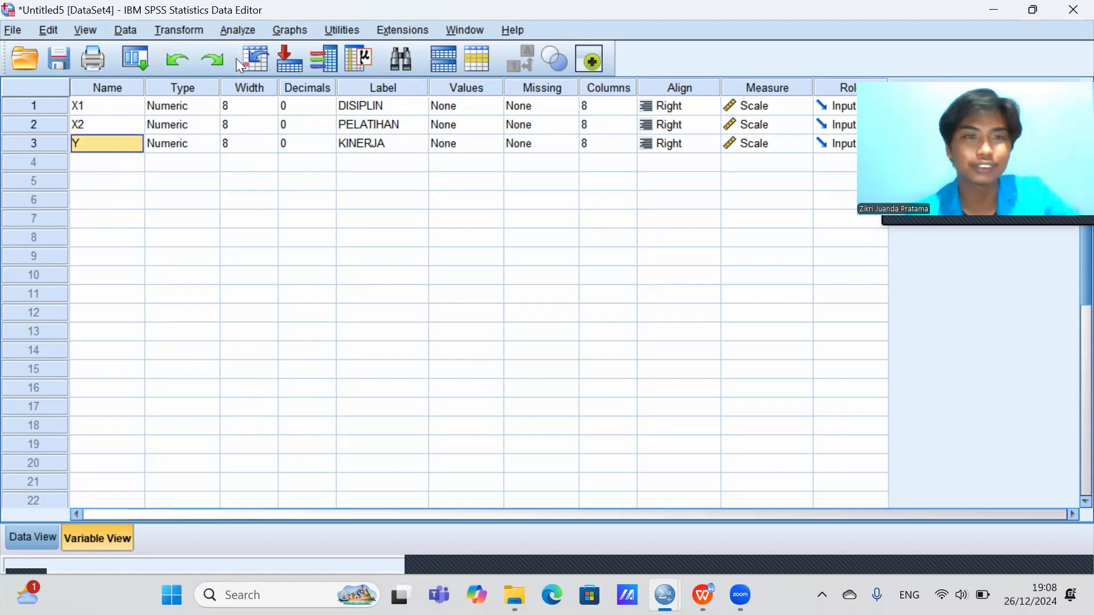
{"action": "left_click", "coordinate": [137, 106]}
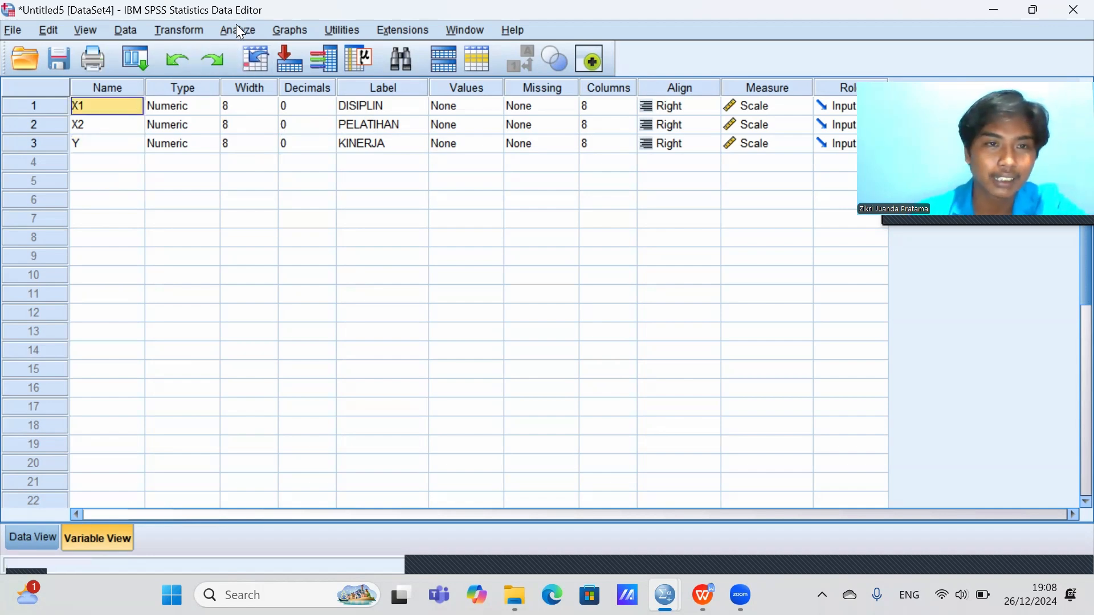
{"action": "left_click", "coordinate": [239, 32]}
{"action": "mouse_move", "coordinate": [316, 228]}
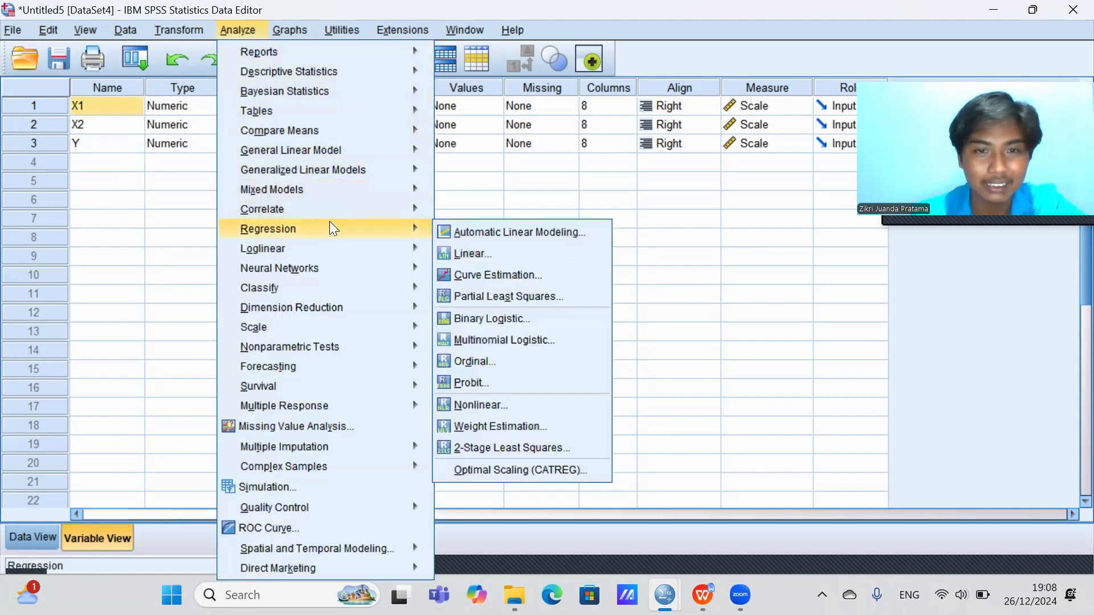
{"action": "left_click", "coordinate": [469, 254]}
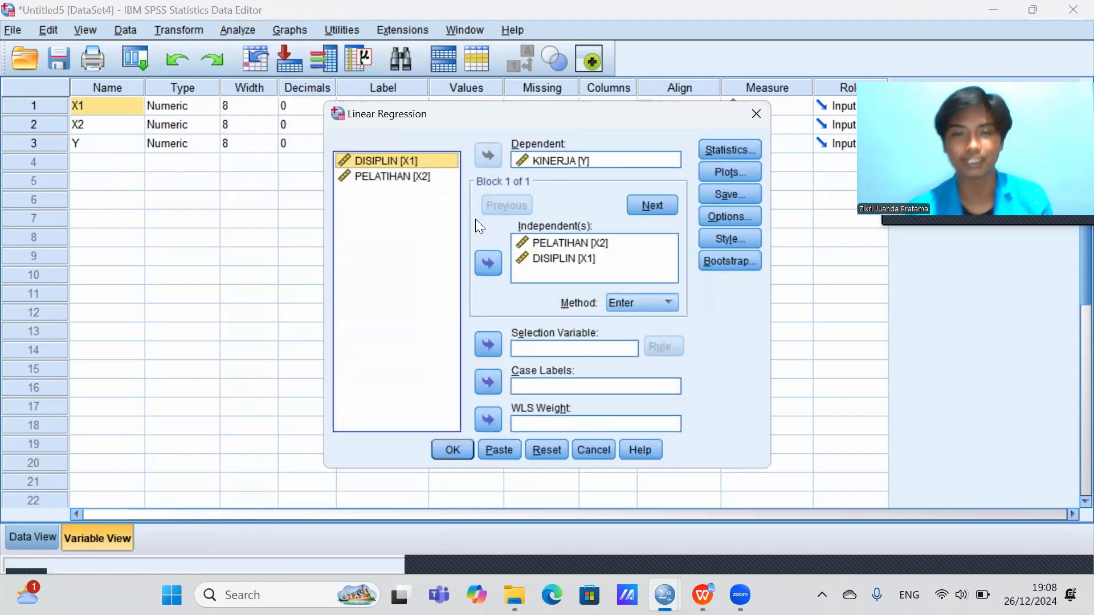
{"action": "left_click", "coordinate": [756, 113]}
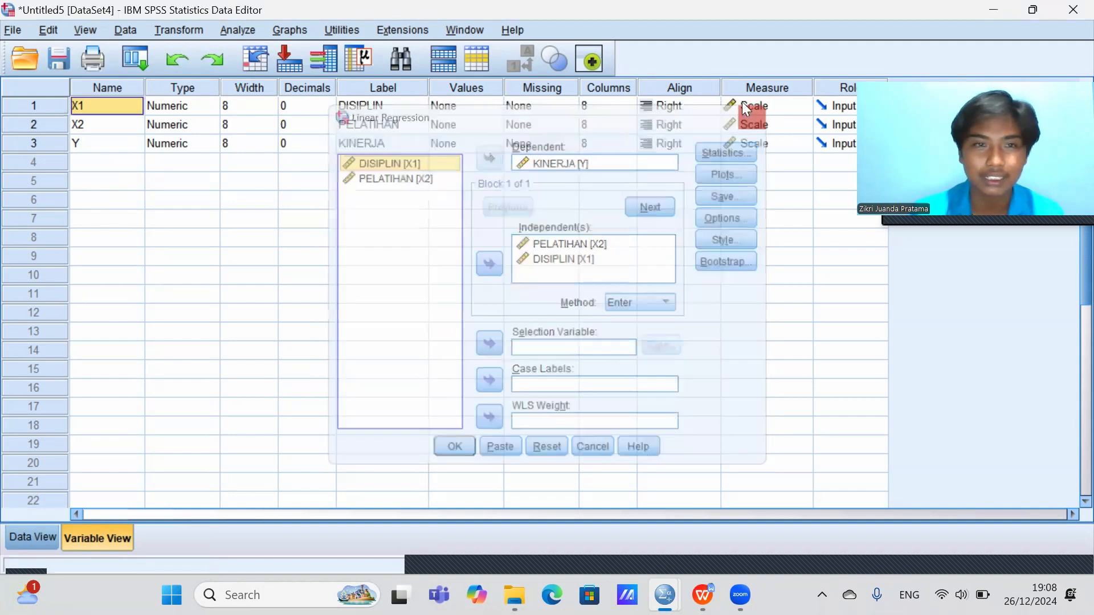
Step: Run a two-tailed bivariate Pearson correlation between DISIPLIN [X1] and KINERJA [Y]
{"action": "left_click", "coordinate": [239, 28]}
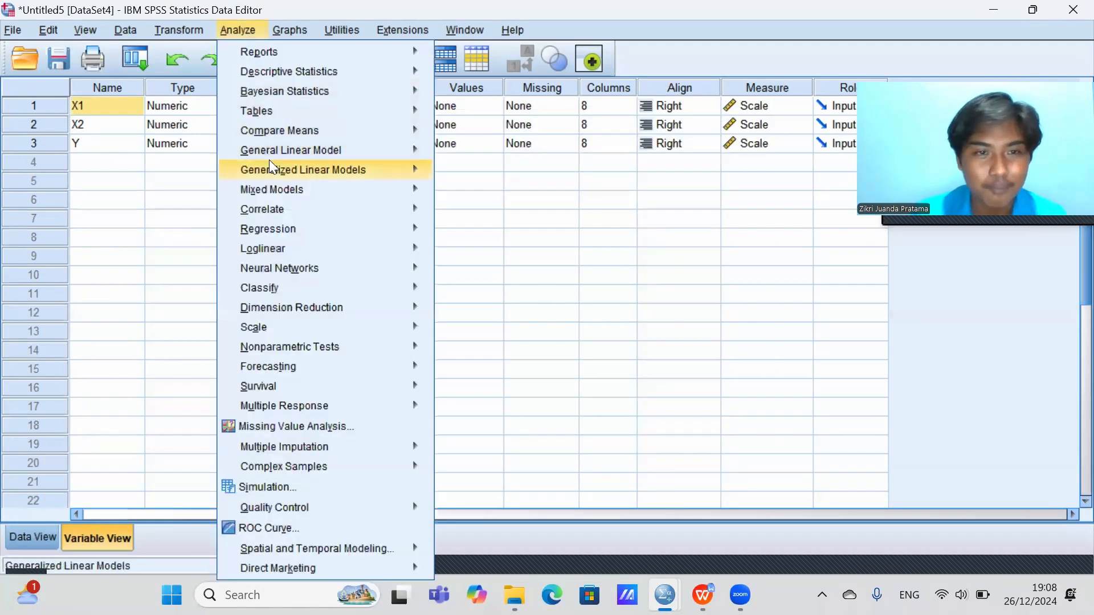
{"action": "mouse_move", "coordinate": [274, 209]}
{"action": "left_click", "coordinate": [457, 211]}
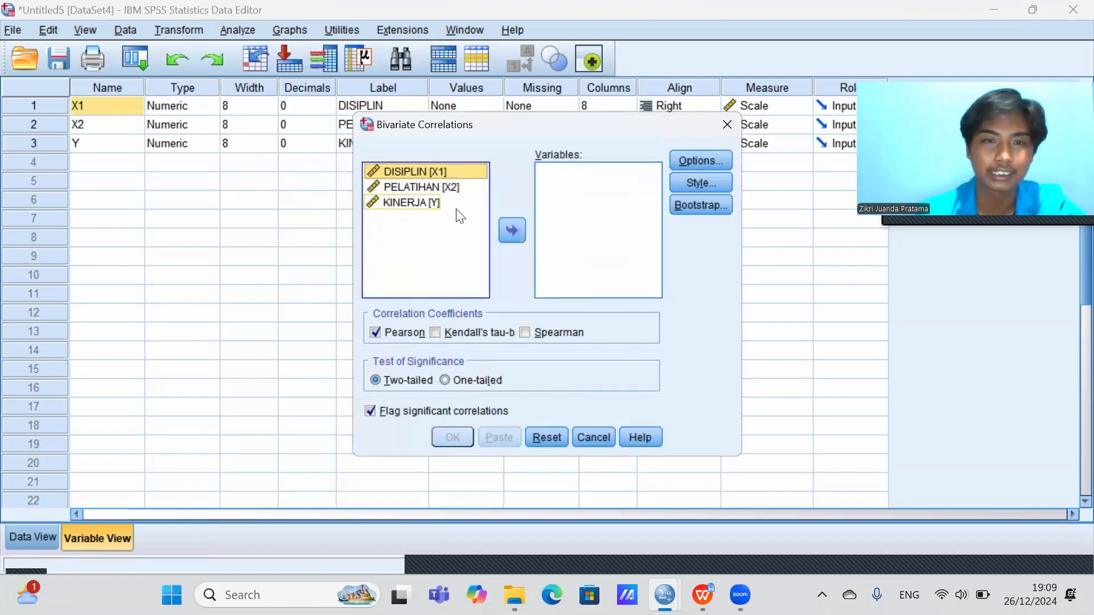
{"action": "left_click", "coordinate": [508, 228]}
{"action": "left_click", "coordinate": [426, 187]}
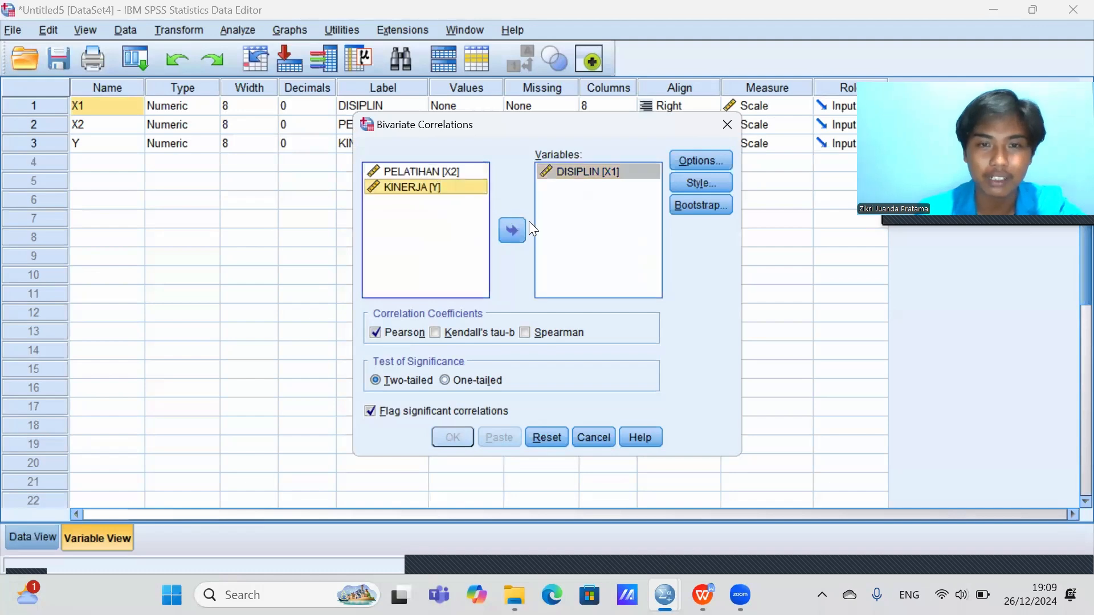
{"action": "left_click", "coordinate": [512, 231]}
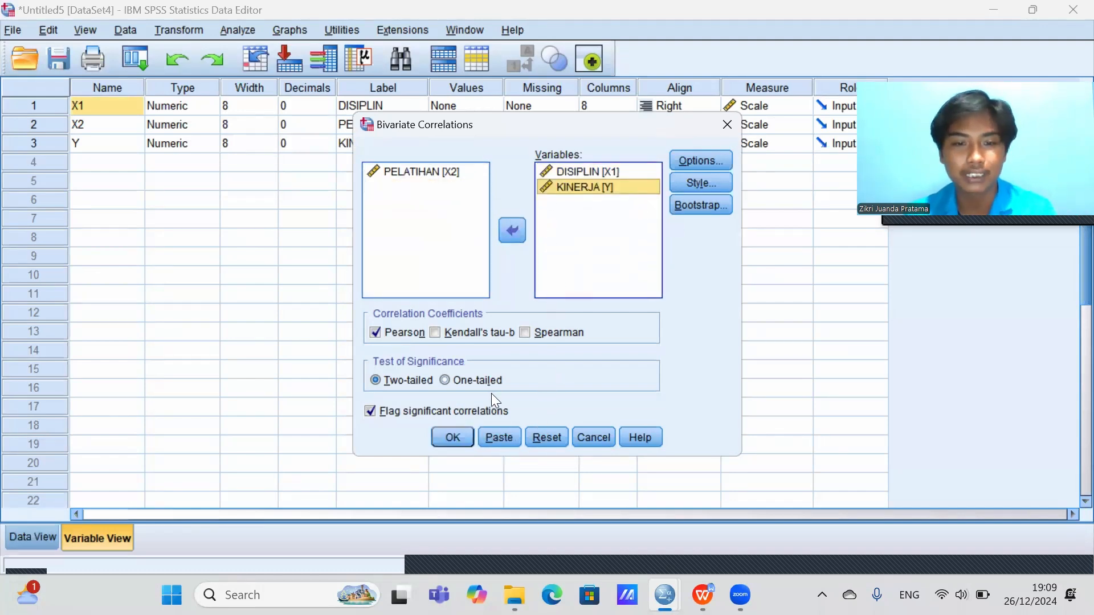
{"action": "left_click", "coordinate": [461, 437]}
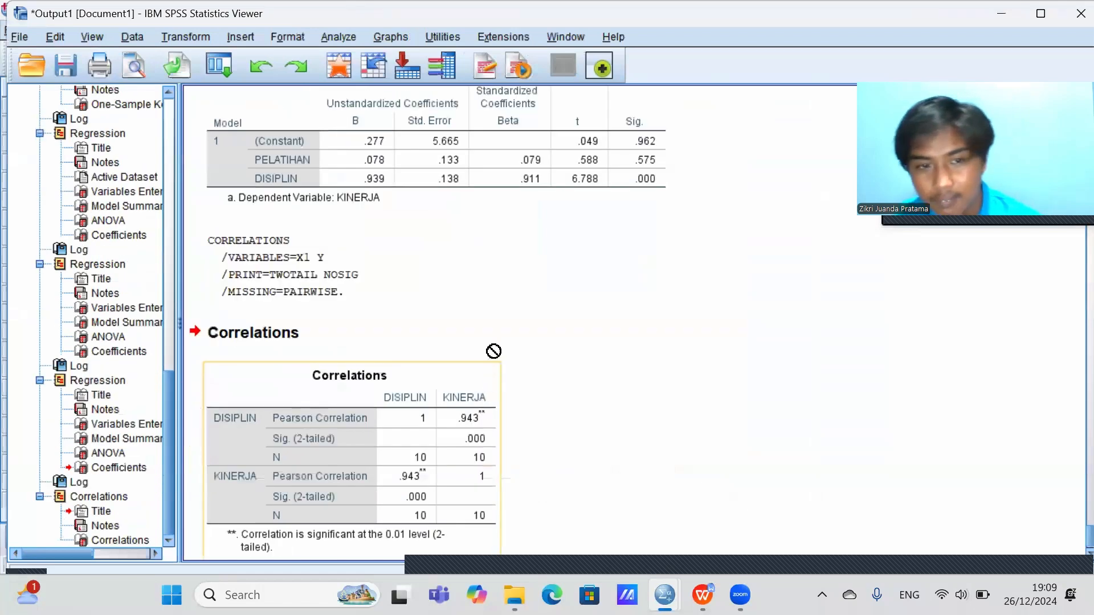
Step: Copy the DISIPLIN–KINERJA Correlations table from SPSS into the WPS report below the correlation conclusion paragraph, and write "X1 TERHADAP Y" under it
{"action": "left_click", "coordinate": [421, 415]}
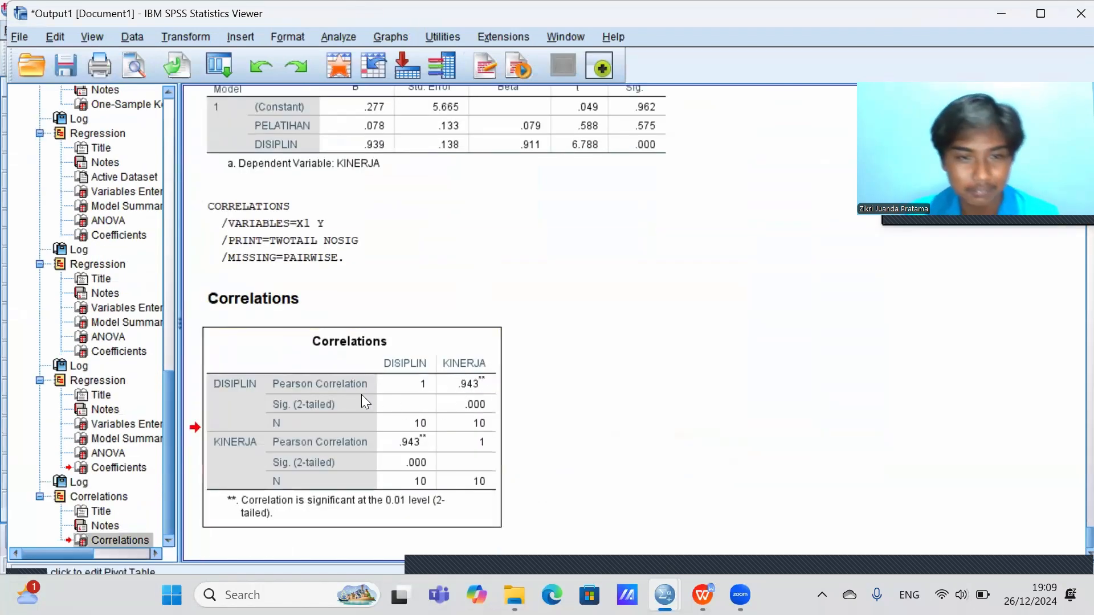
{"action": "right_click", "coordinate": [361, 394]}
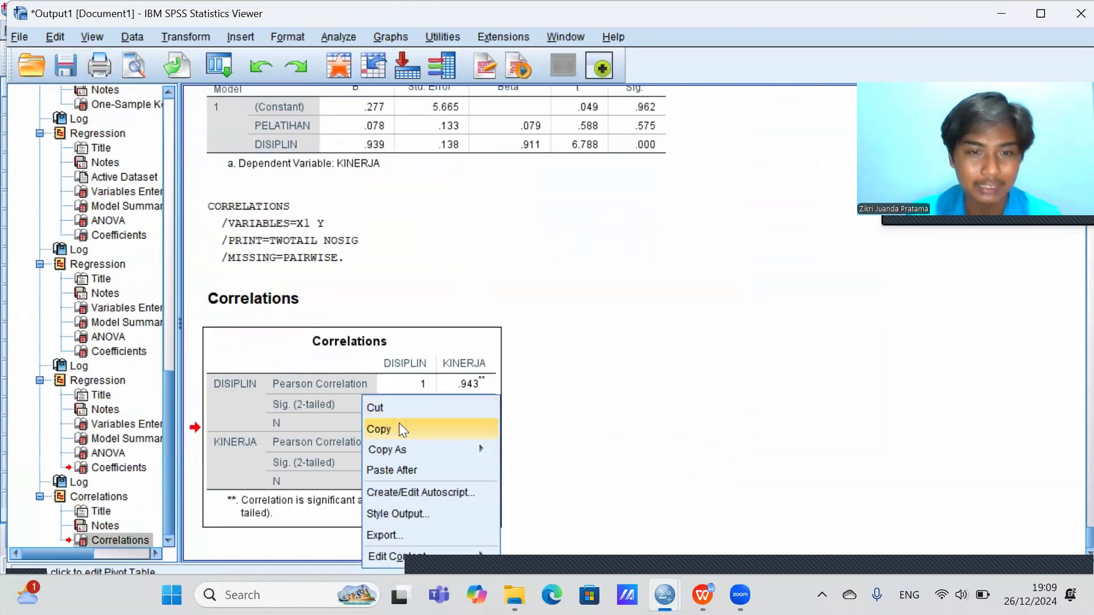
{"action": "left_click", "coordinate": [401, 428]}
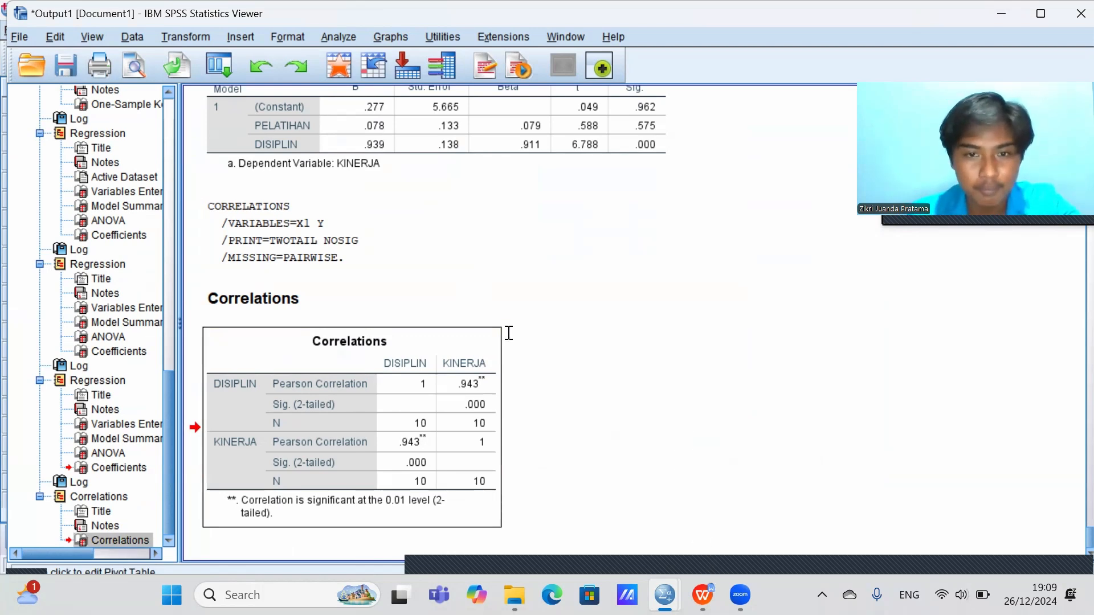
{"action": "key", "text": "alt+Tab"}
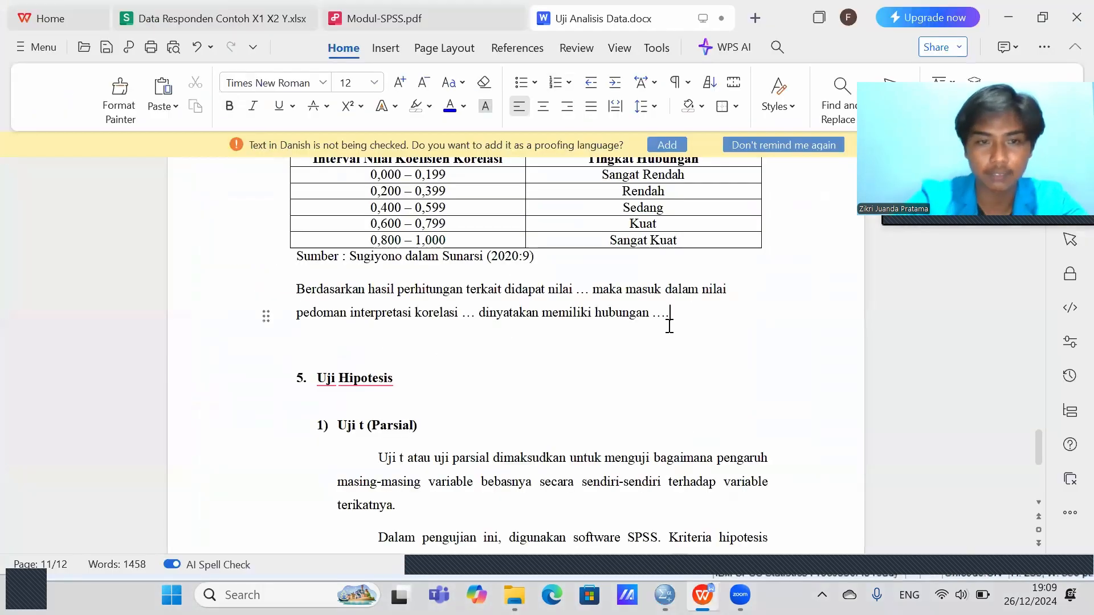
{"action": "key", "text": "Return"}
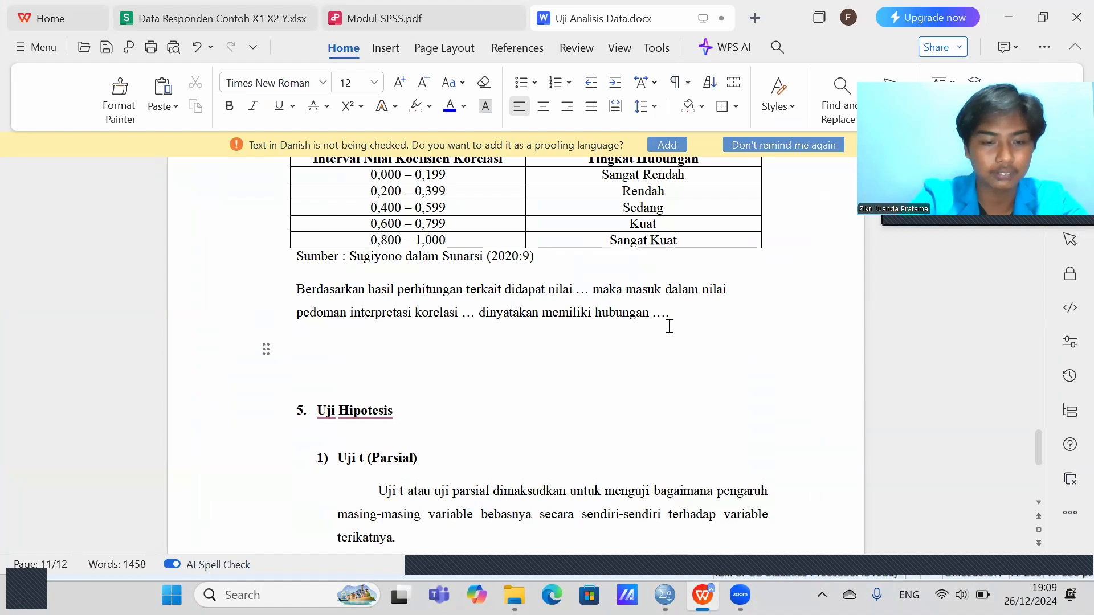
{"action": "key", "text": "ctrl+v"}
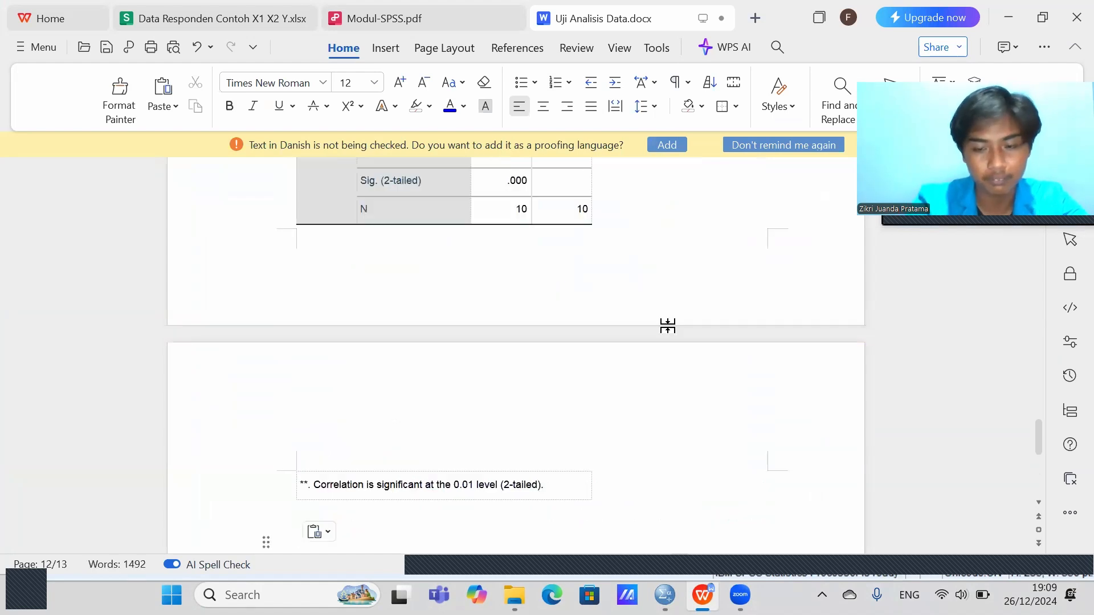
{"action": "type", "text": "X1 TERHADAP Y"}
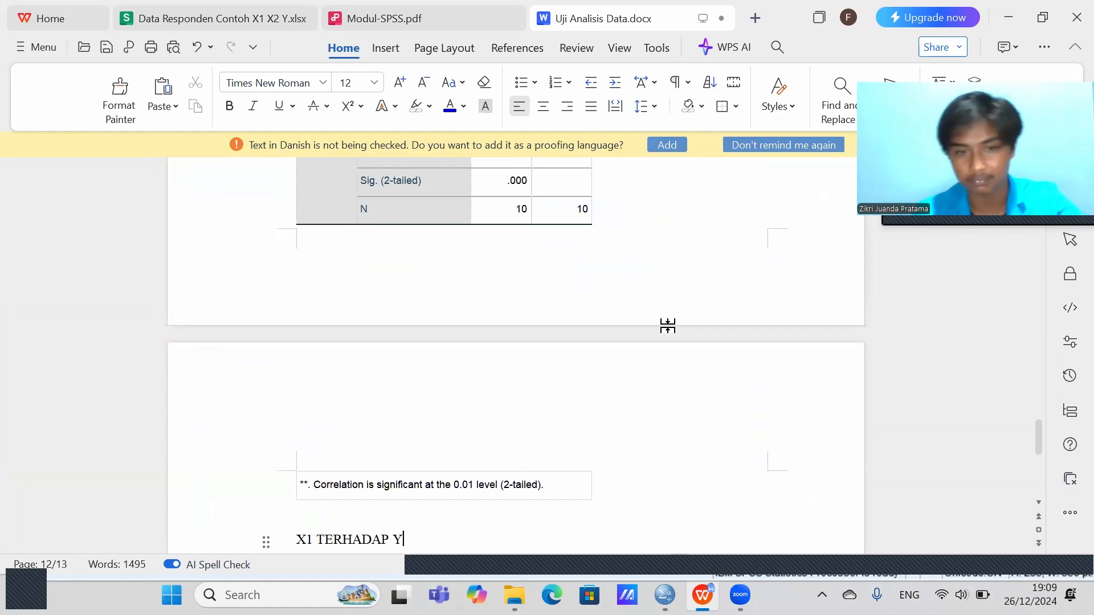
Step: Copy the "Berdasarkan hasil perhitungan terkait" template paragraph from below the interpretation table and paste it under "X1 TERHADAP Y"
{"action": "scroll", "coordinate": [667, 325], "scroll_direction": "up", "scroll_amount": 10}
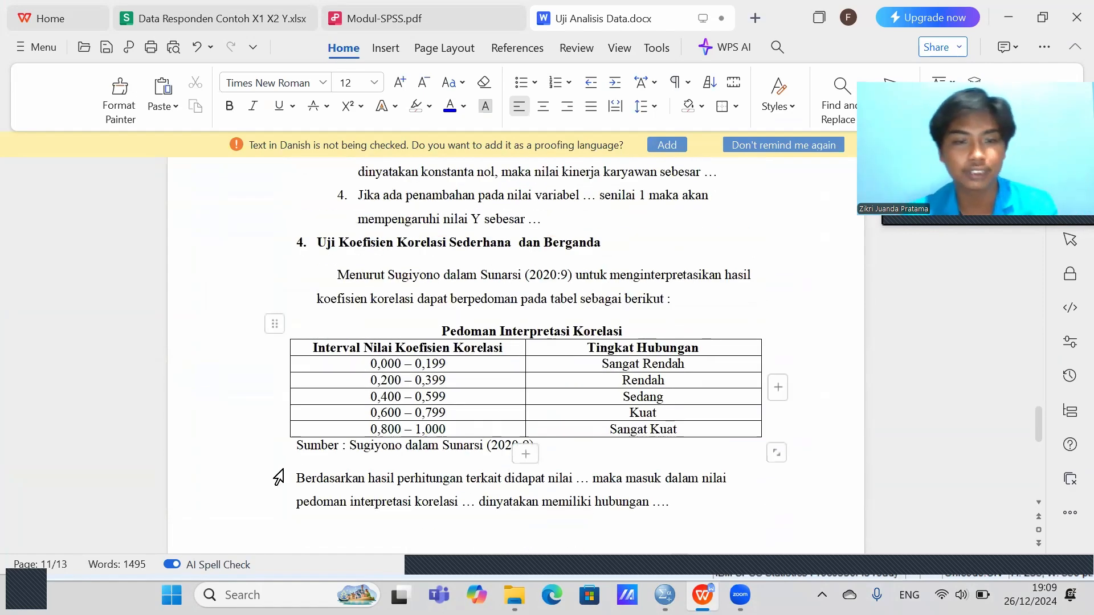
{"action": "left_click_drag", "start_coordinate": [296, 479], "coordinate": [669, 508]}
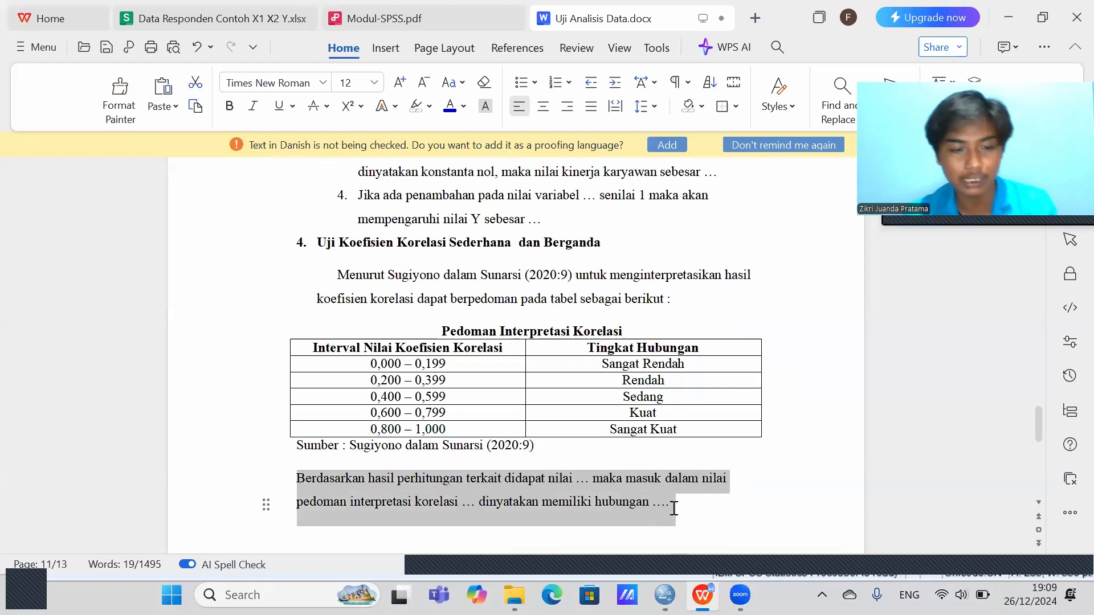
{"action": "scroll", "coordinate": [586, 450], "scroll_direction": "down", "scroll_amount": 4}
{"action": "scroll", "coordinate": [586, 450], "scroll_direction": "down", "scroll_amount": 3}
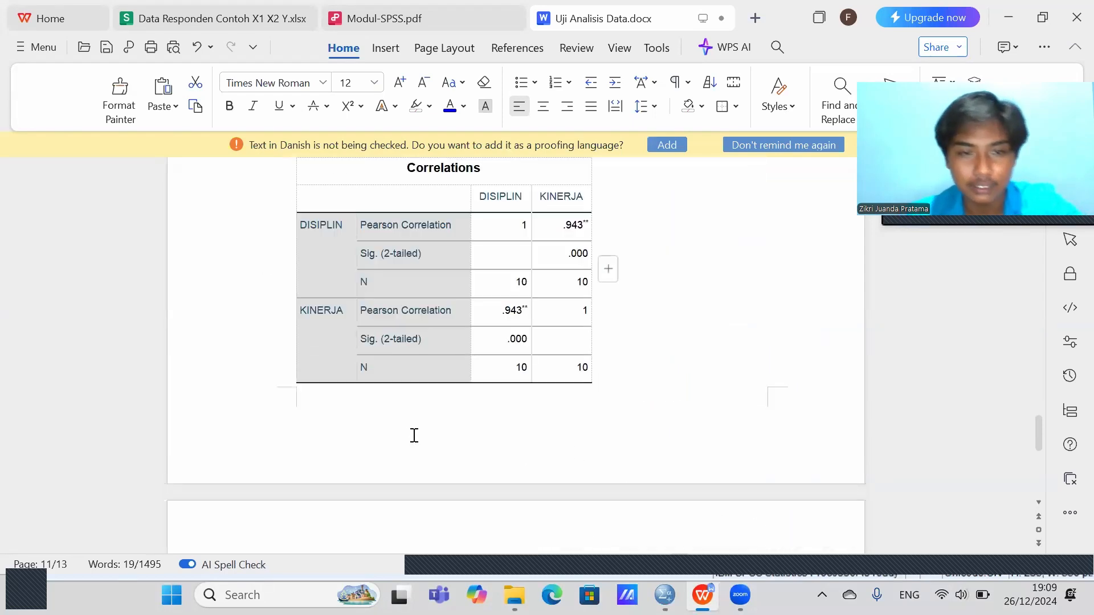
{"action": "left_click", "coordinate": [401, 431]}
{"action": "scroll", "coordinate": [662, 379], "scroll_direction": "down", "scroll_amount": 2}
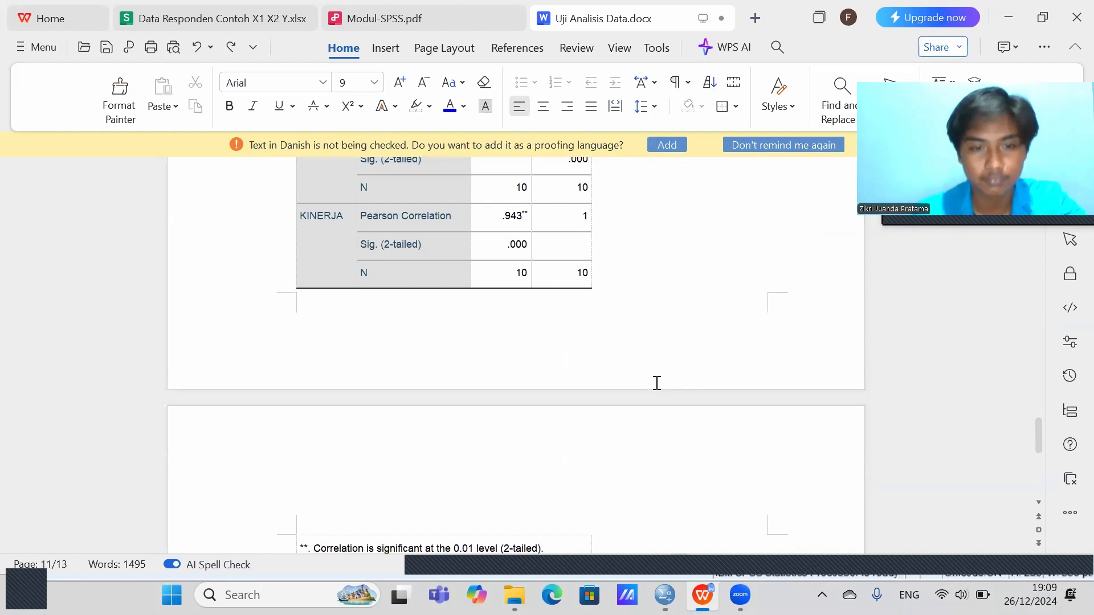
{"action": "scroll", "coordinate": [654, 384], "scroll_direction": "down", "scroll_amount": 3}
{"action": "left_click", "coordinate": [449, 414]}
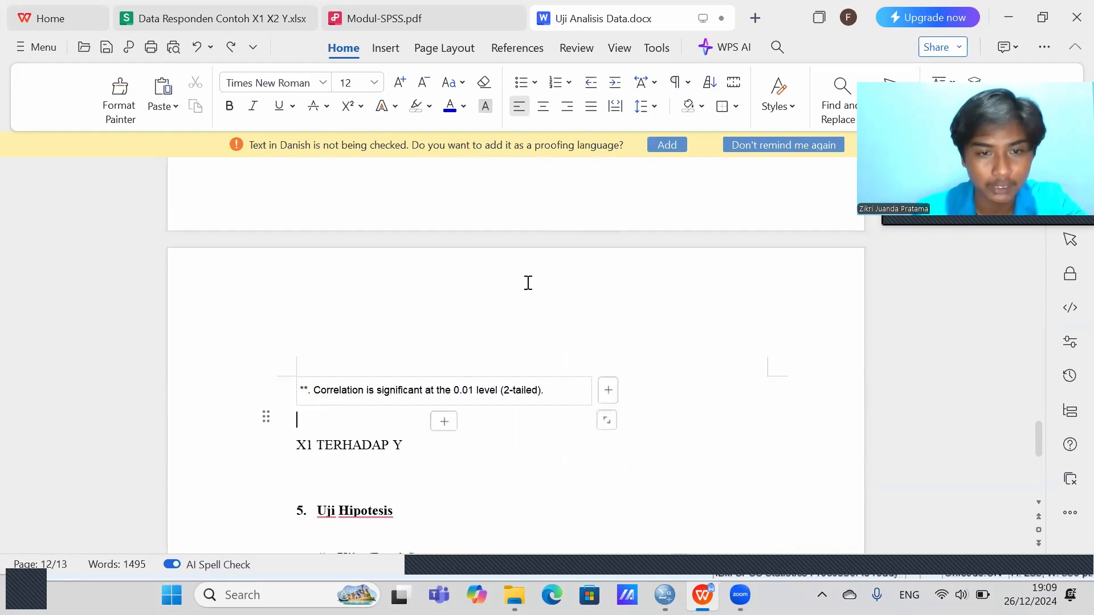
{"action": "left_click", "coordinate": [348, 483]}
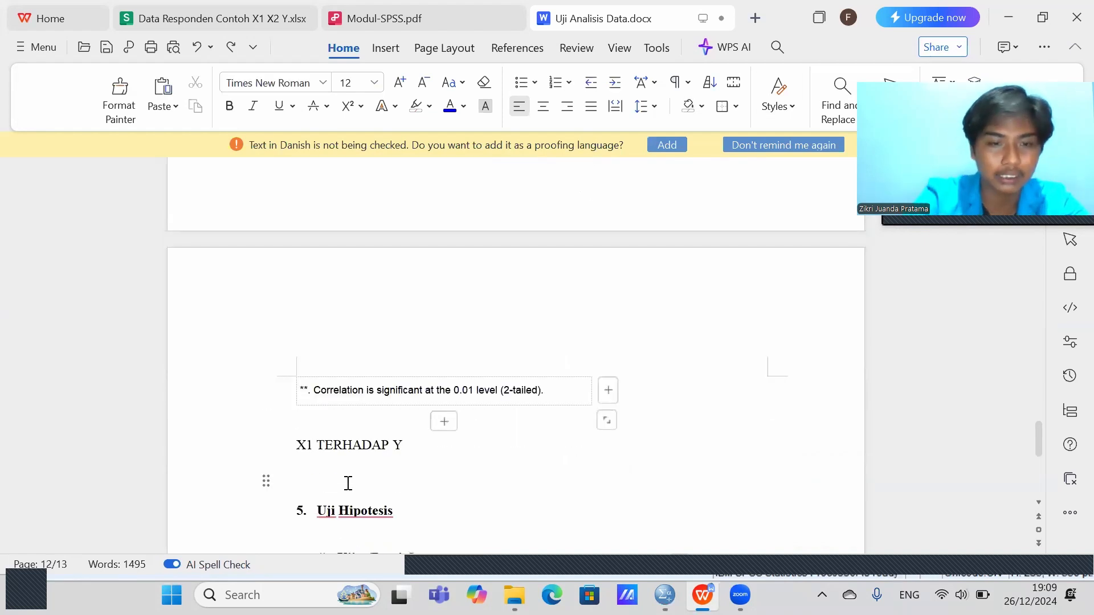
{"action": "key", "text": "ctrl+v"}
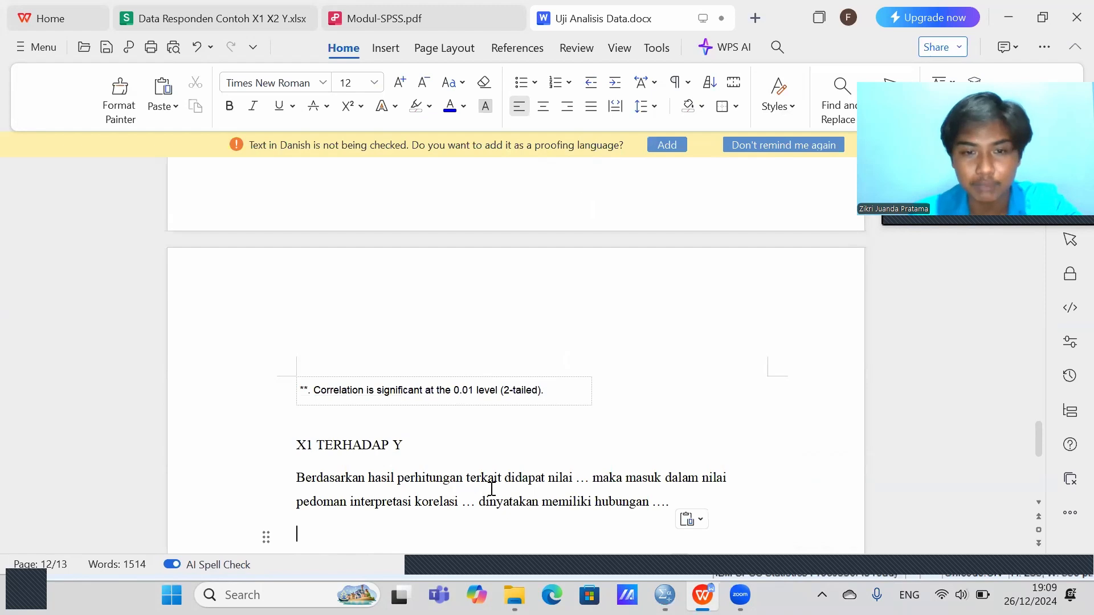
Step: Replace the first placeholder in the X1 TERHADAP Y paragraph with the DISIPLIN–KINERJA Pearson correlation value, 0,943
{"action": "scroll", "coordinate": [568, 488], "scroll_direction": "up", "scroll_amount": 5}
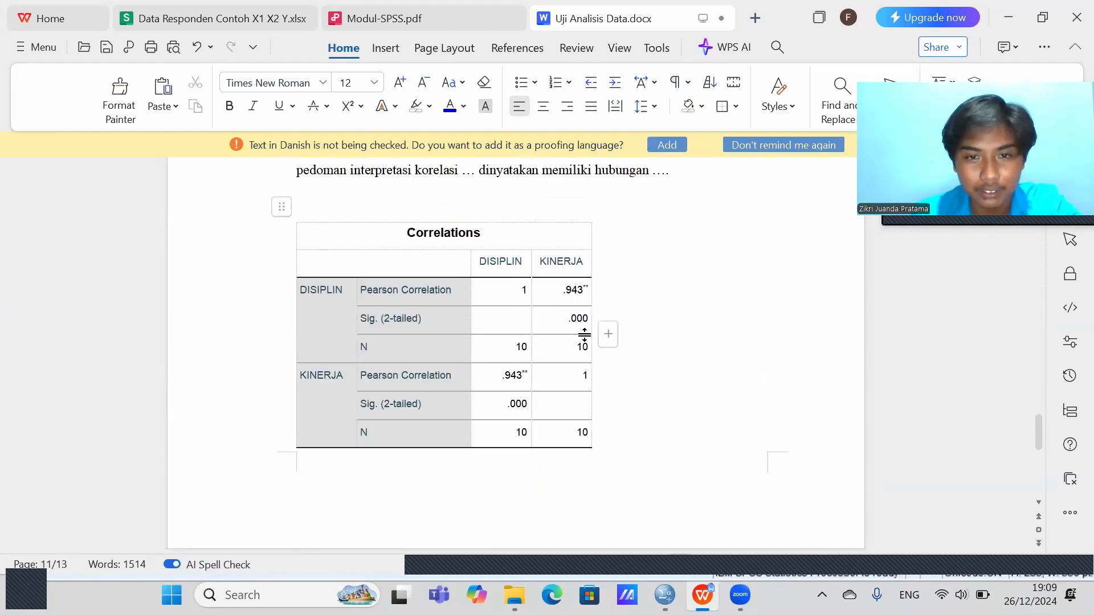
{"action": "left_click", "coordinate": [562, 290]}
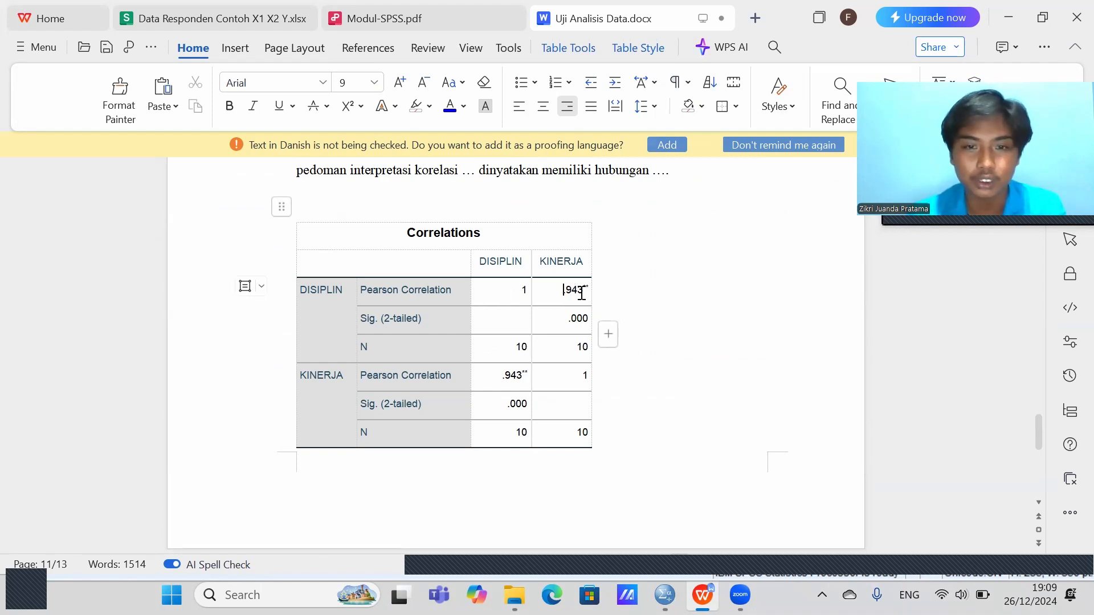
{"action": "scroll", "coordinate": [593, 293], "scroll_direction": "down", "scroll_amount": 8}
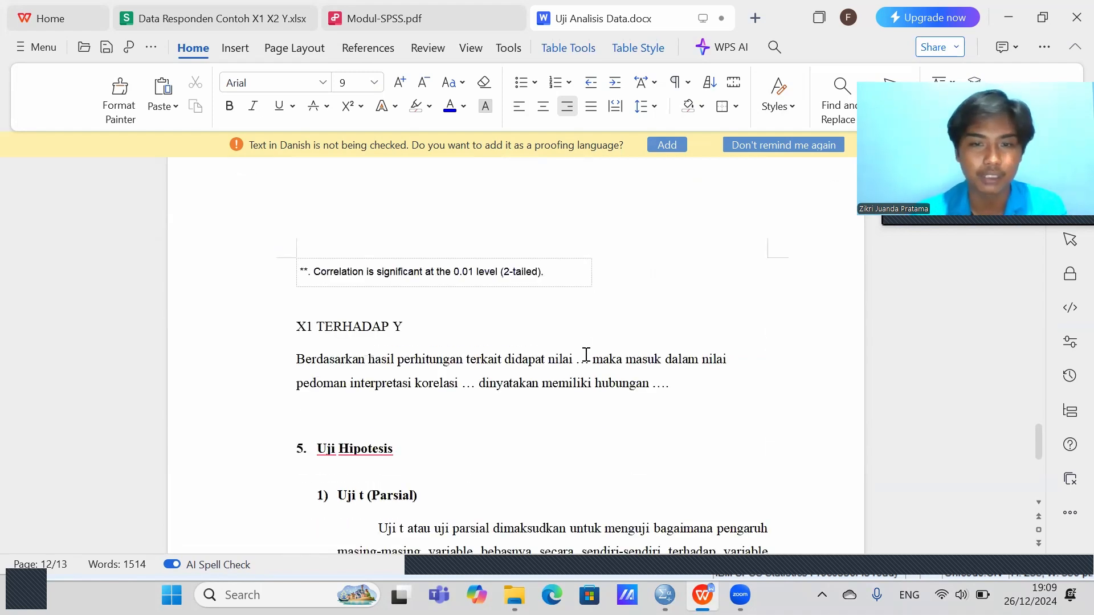
{"action": "left_click", "coordinate": [586, 355]}
{"action": "key", "text": "BackSpace"}
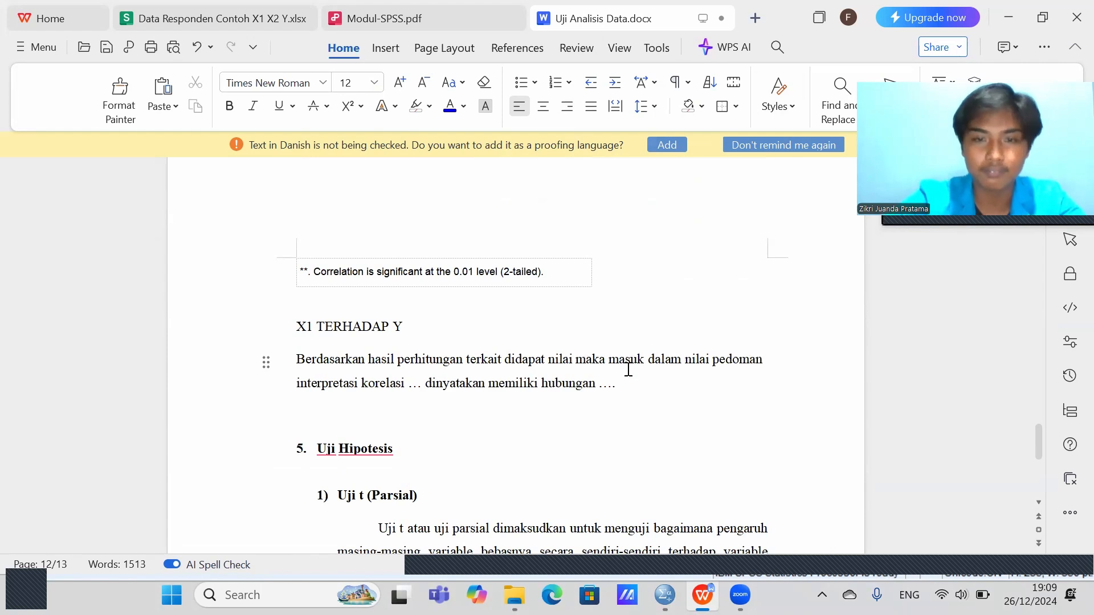
{"action": "type", "text": "0, "}
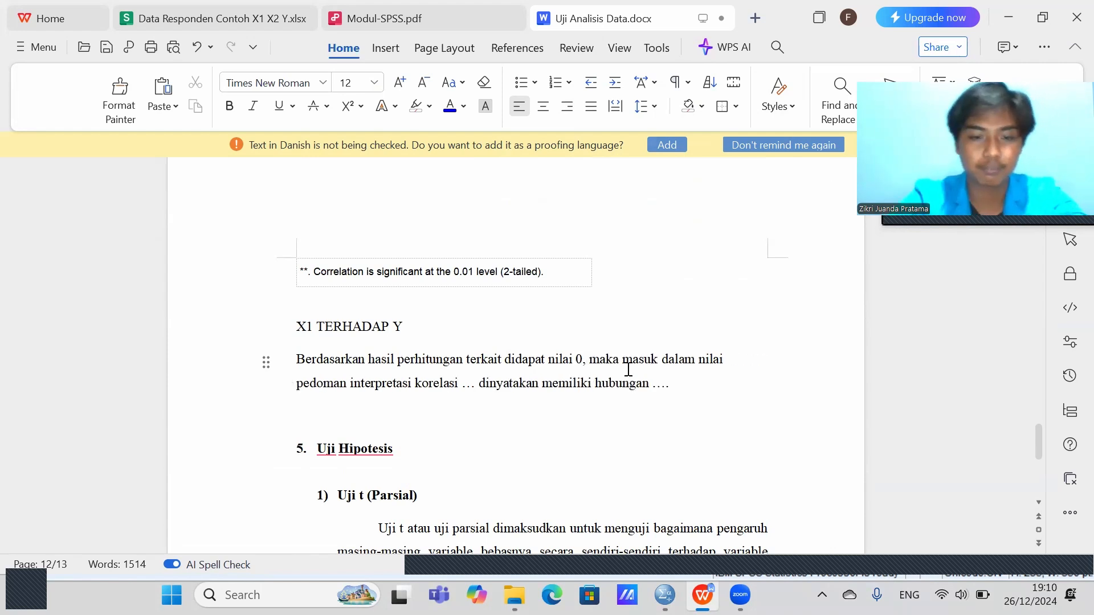
{"action": "type", "text": "943"}
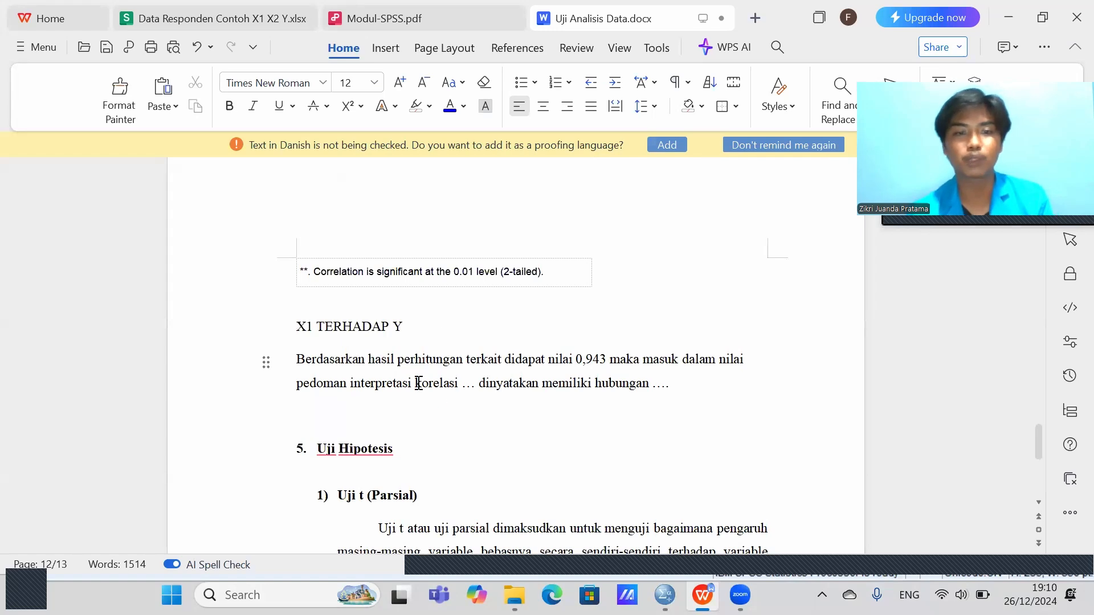
Step: Check the interpretation table and replace the placeholder after "pedoman interpretasi korelasi" in the X1 paragraph with the interval 0,800-1,000
{"action": "scroll", "coordinate": [434, 395], "scroll_direction": "up", "scroll_amount": 3}
{"action": "scroll", "coordinate": [421, 402], "scroll_direction": "down", "scroll_amount": 3}
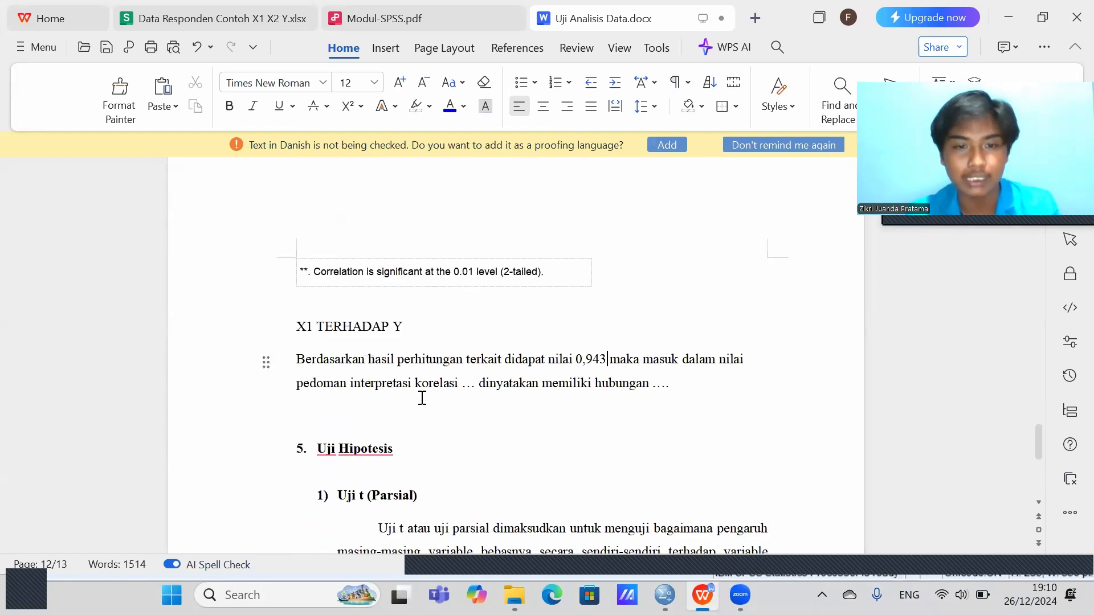
{"action": "scroll", "coordinate": [474, 383], "scroll_direction": "up", "scroll_amount": 9}
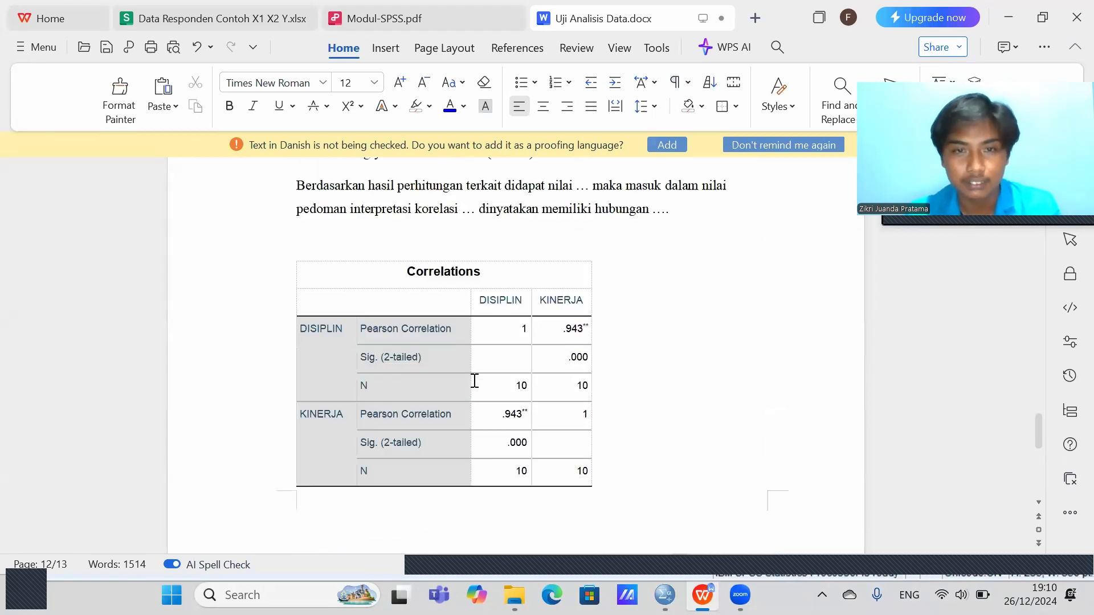
{"action": "scroll", "coordinate": [474, 383], "scroll_direction": "up", "scroll_amount": 1}
{"action": "scroll", "coordinate": [447, 476], "scroll_direction": "down", "scroll_amount": 1}
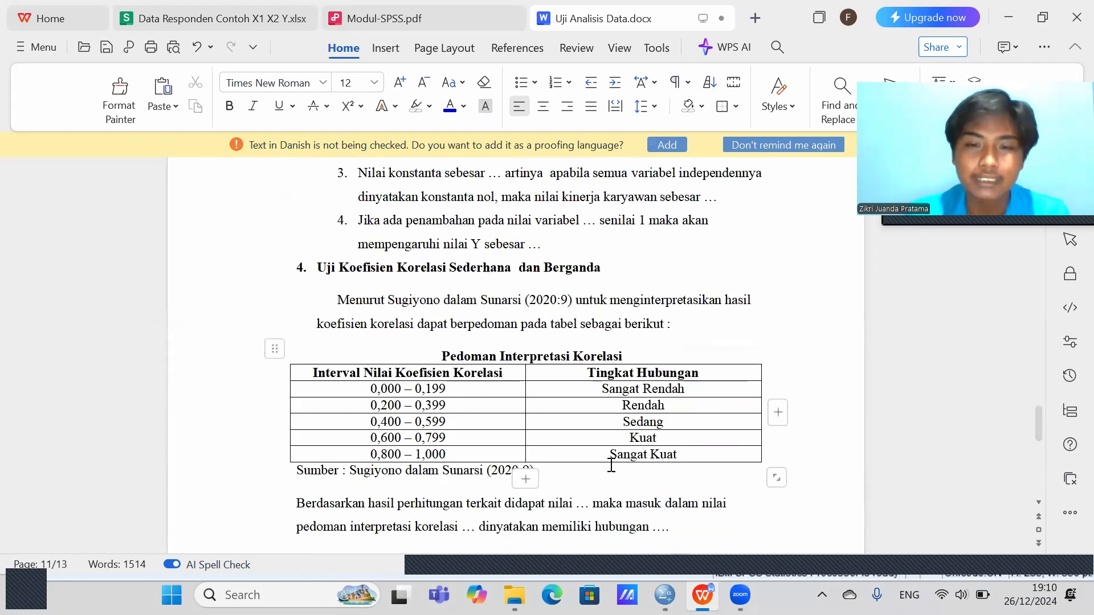
{"action": "left_click_drag", "start_coordinate": [610, 459], "coordinate": [676, 456]}
{"action": "scroll", "coordinate": [652, 388], "scroll_direction": "down", "scroll_amount": 12}
{"action": "scroll", "coordinate": [646, 383], "scroll_direction": "down", "scroll_amount": 10}
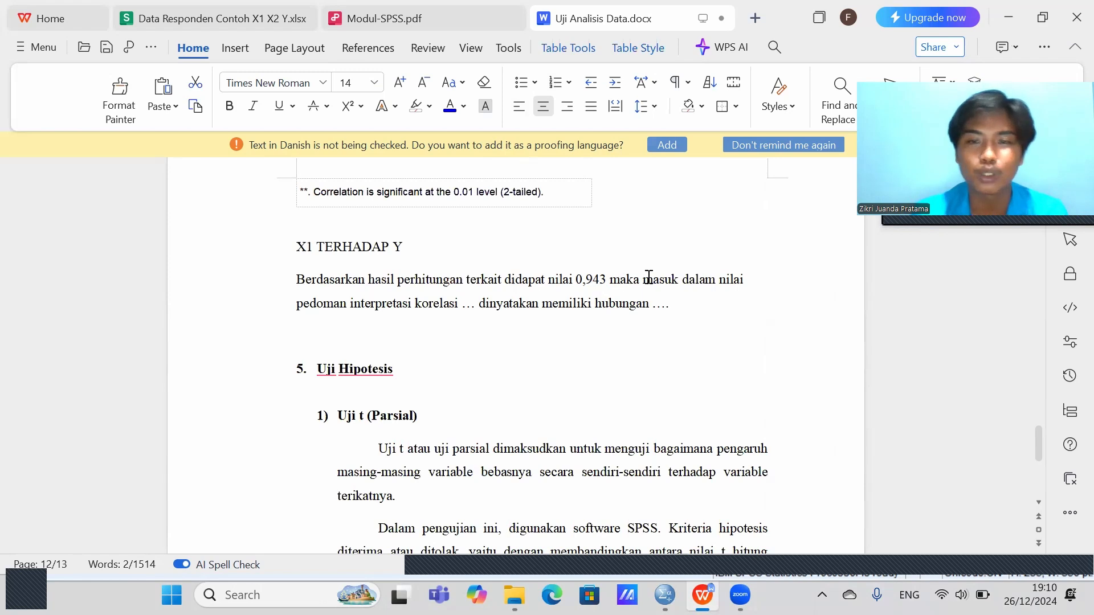
{"action": "left_click", "coordinate": [479, 307]}
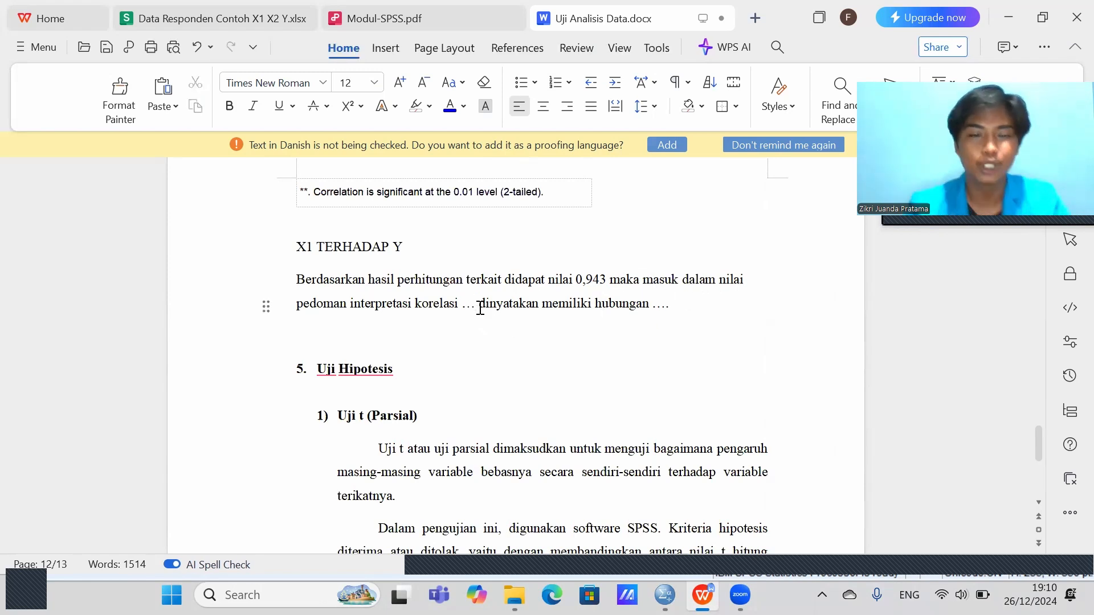
{"action": "key", "text": "BackSpace"}
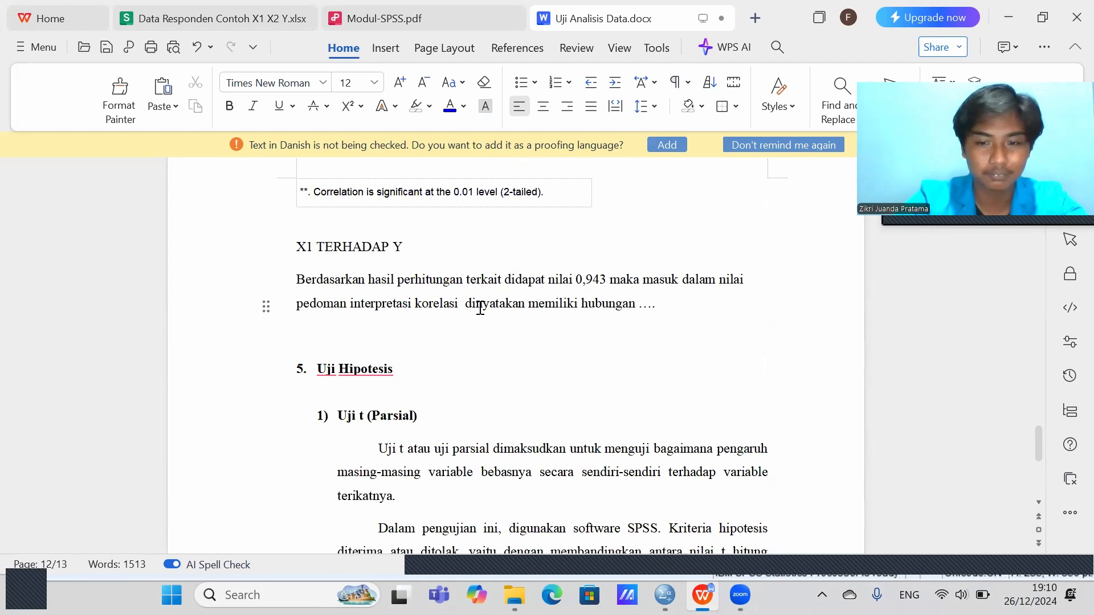
{"action": "type", "text": "0,800"}
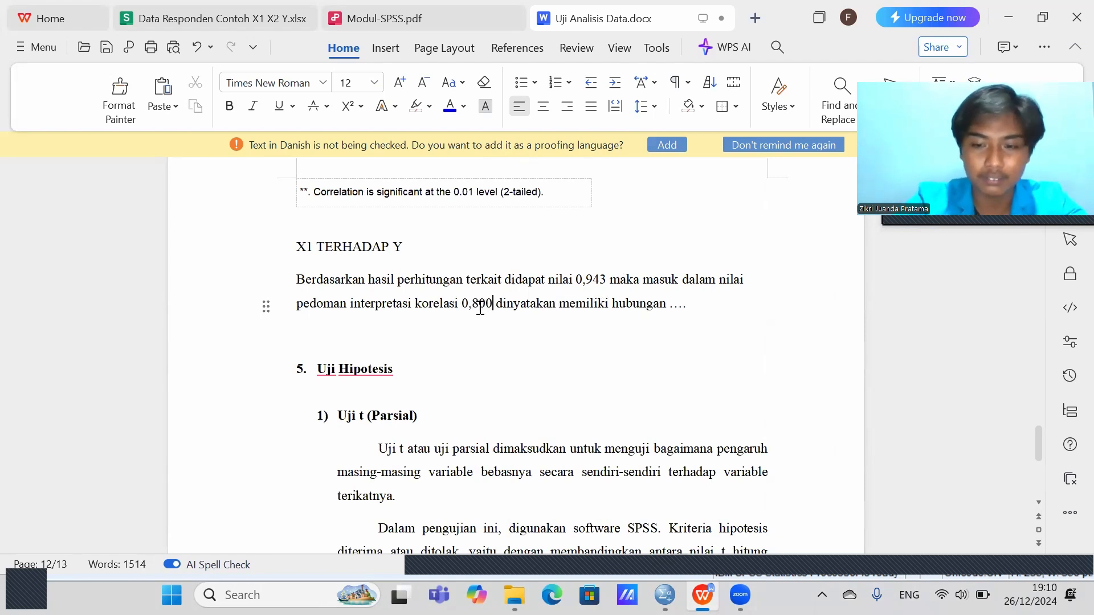
{"action": "type", "text": "-1,000"}
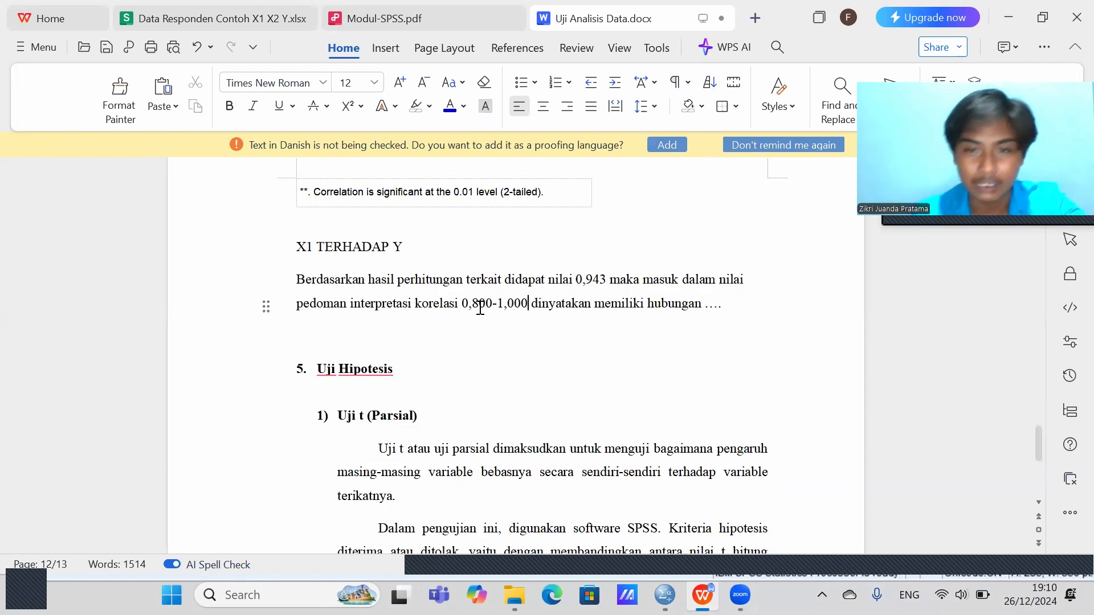
Step: Replace the final placeholder after "memiliki hubungan" in the X1 paragraph with "SANGAT KUAT"
{"action": "left_click", "coordinate": [734, 298]}
{"action": "type", "text": "SA"}
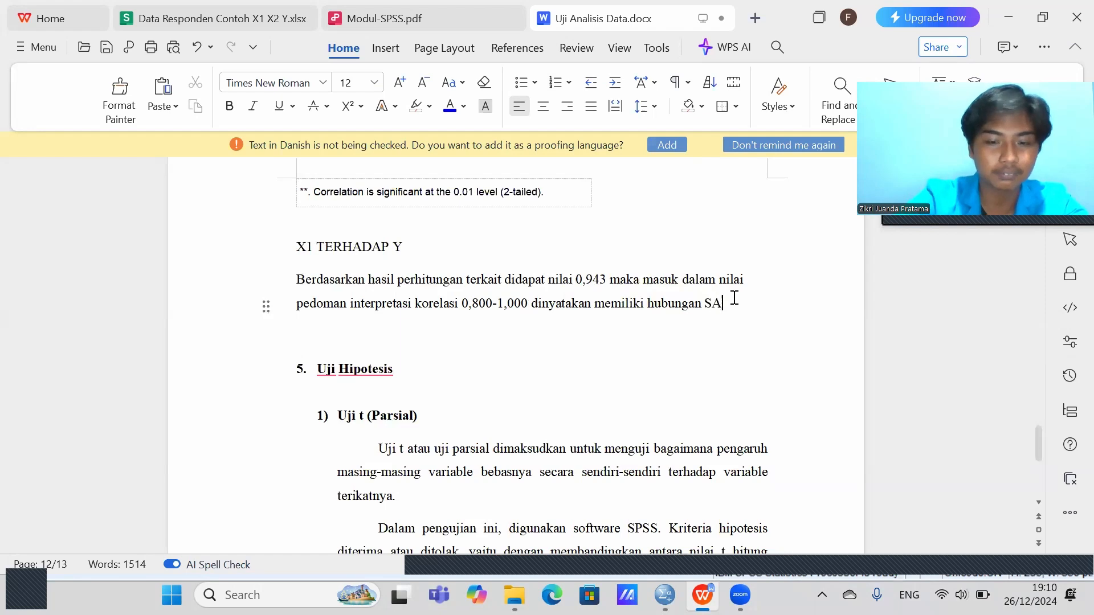
{"action": "type", "text": "NGAT"}
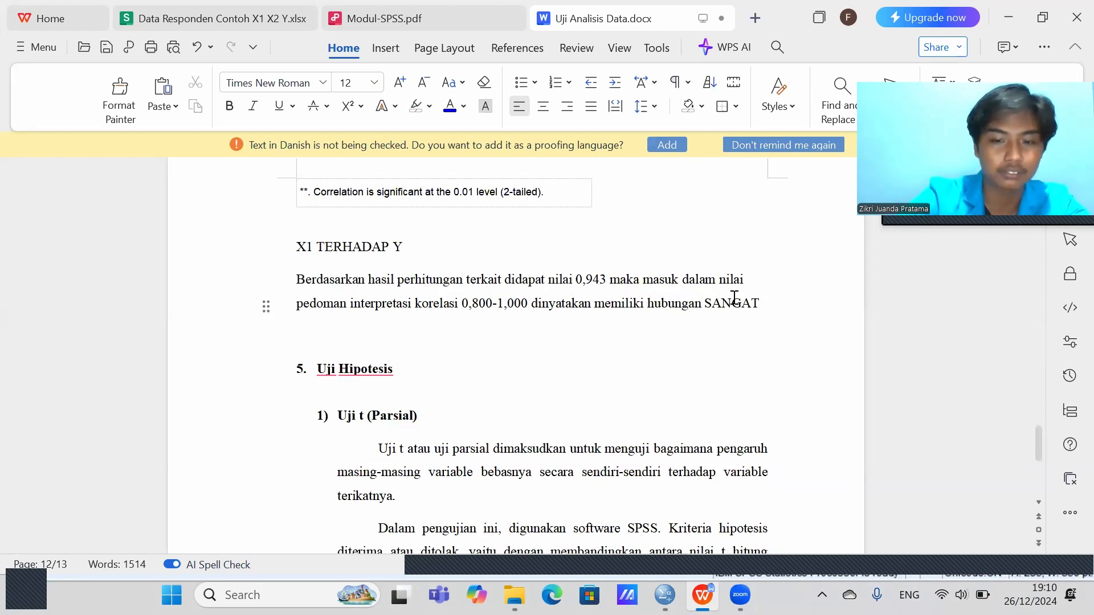
{"action": "type", "text": " KUAT"}
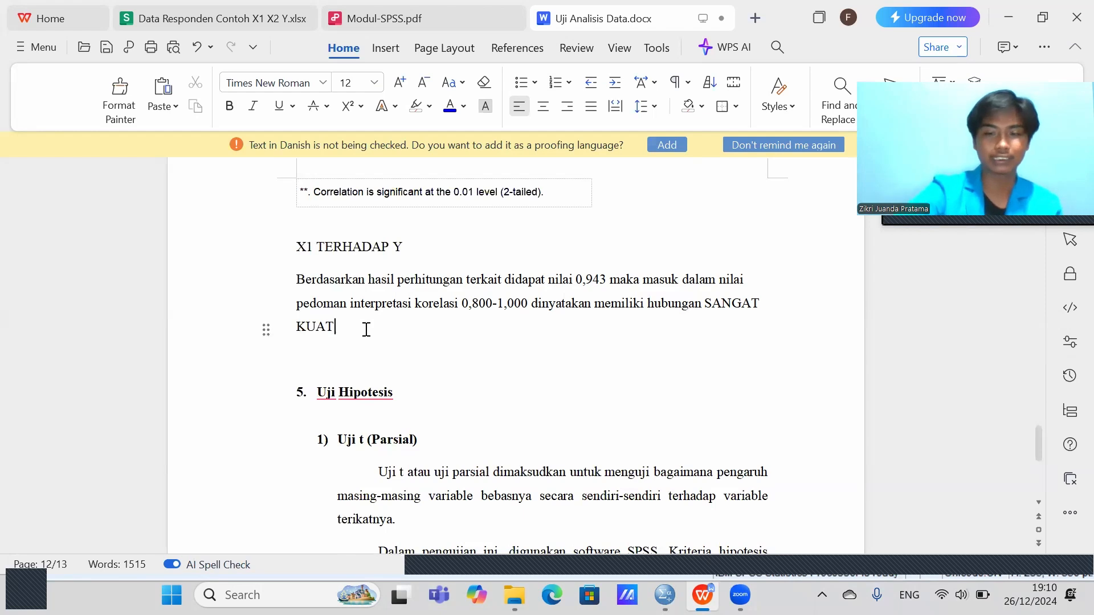
Step: Add the line "X2 TERHADAP Y" below the completed X1 paragraph
{"action": "key", "text": "Return"}
{"action": "type", "text": "X2 "}
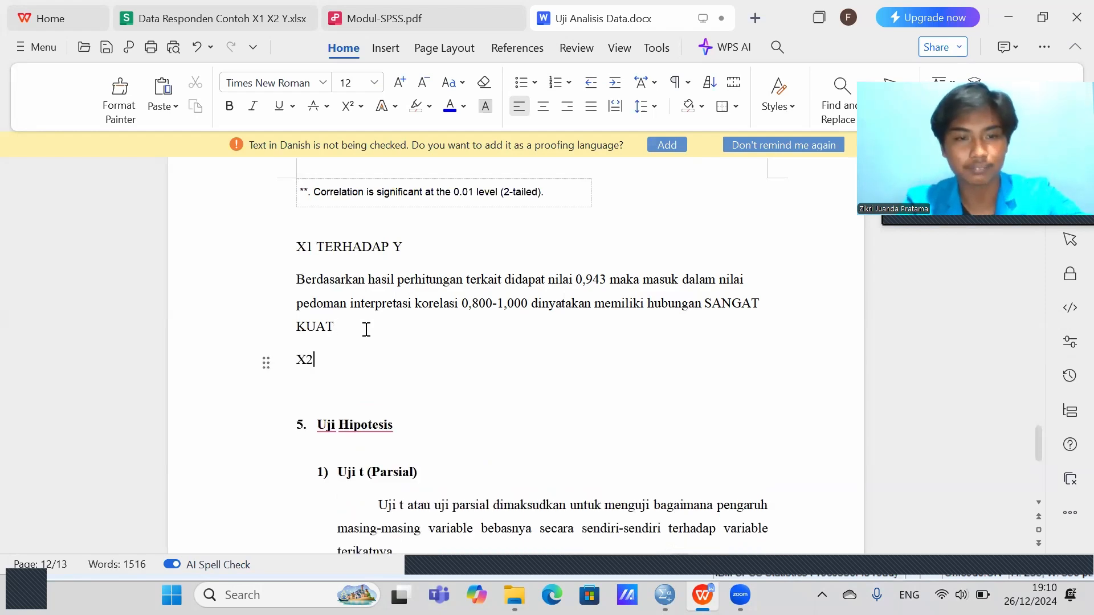
{"action": "type", "text": "TERHADA"}
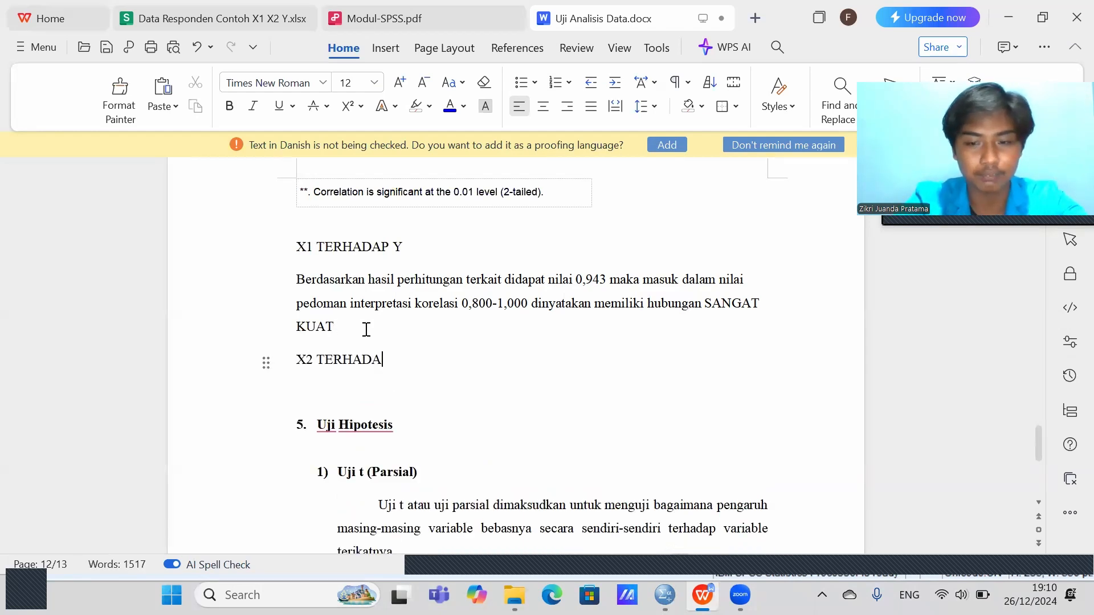
{"action": "type", "text": "P Y"}
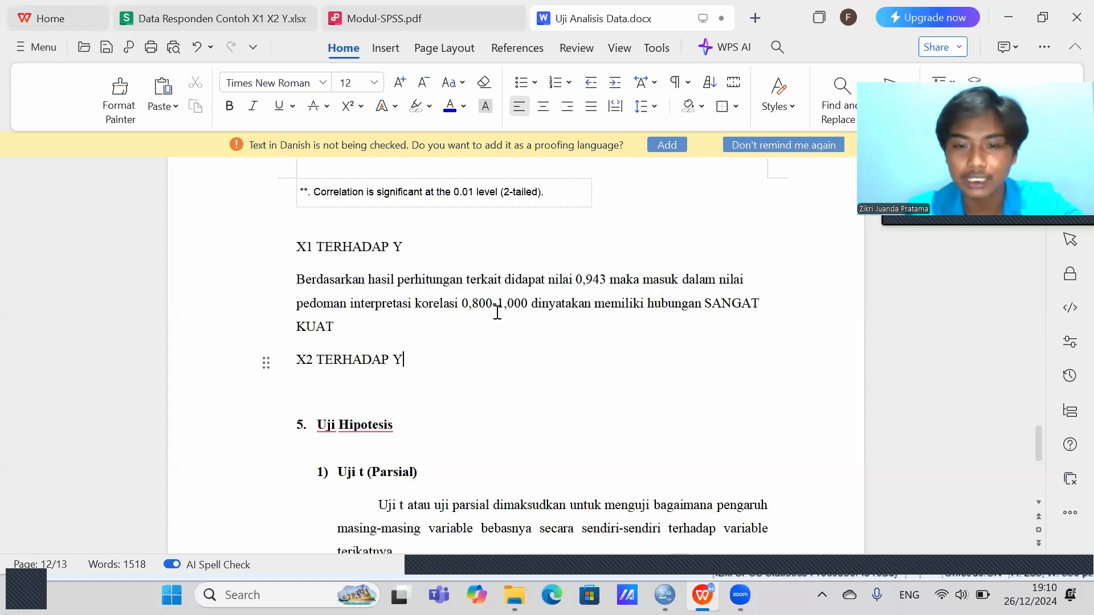
Step: Switch to the Untitled5 dataset in SPSS and run a two-tailed Pearson bivariate correlation for KINERJA [Y] and PELATIHAN [X2], excluding DISIPLIN [X1]
{"action": "mouse_move", "coordinate": [665, 594]}
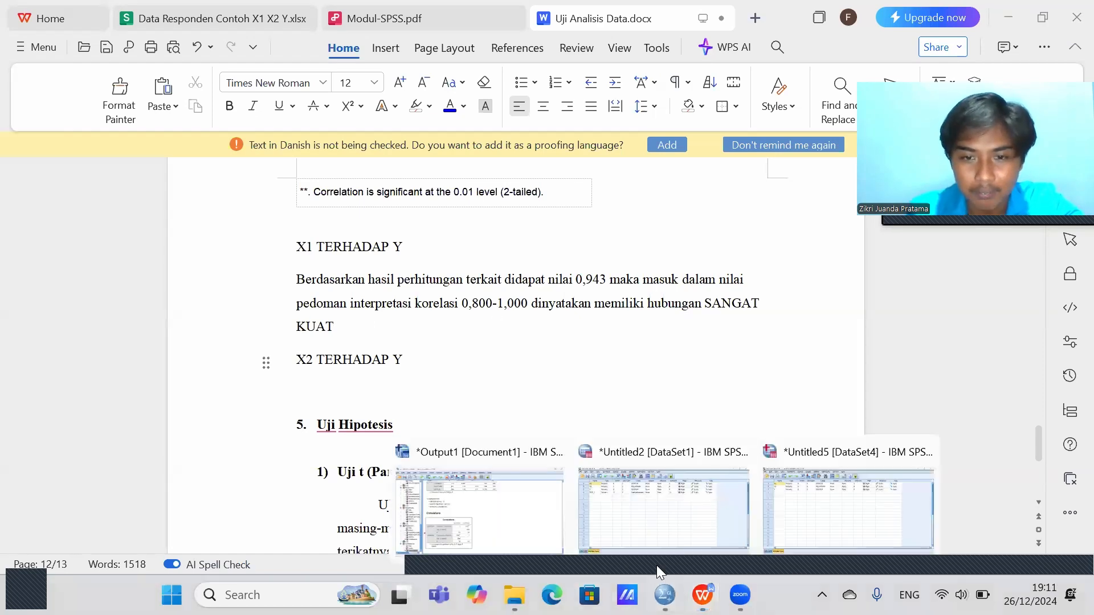
{"action": "left_click", "coordinate": [773, 487]}
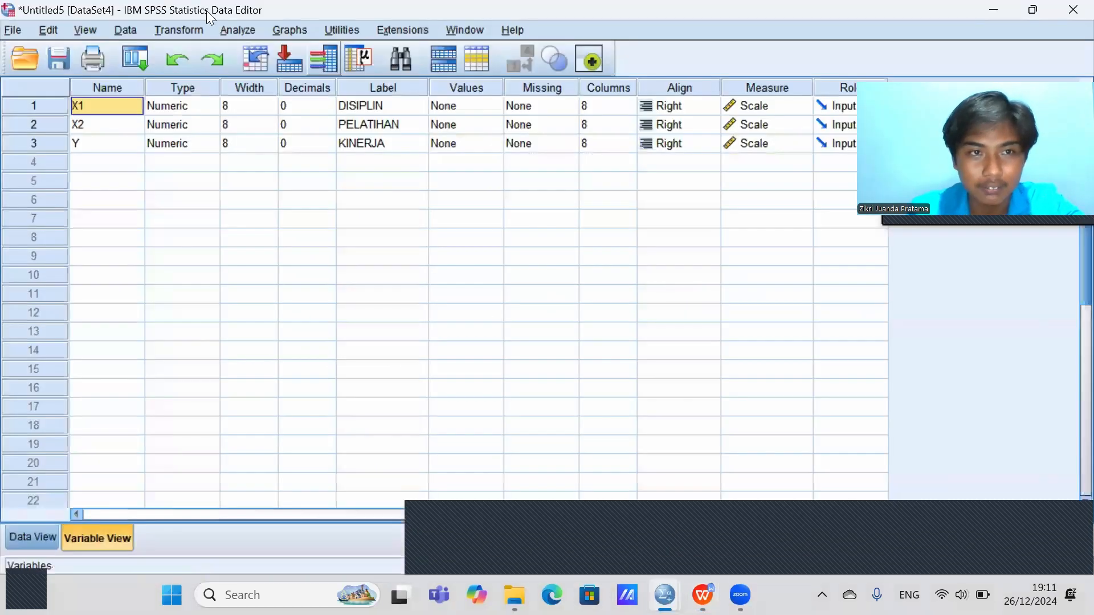
{"action": "left_click", "coordinate": [238, 33]}
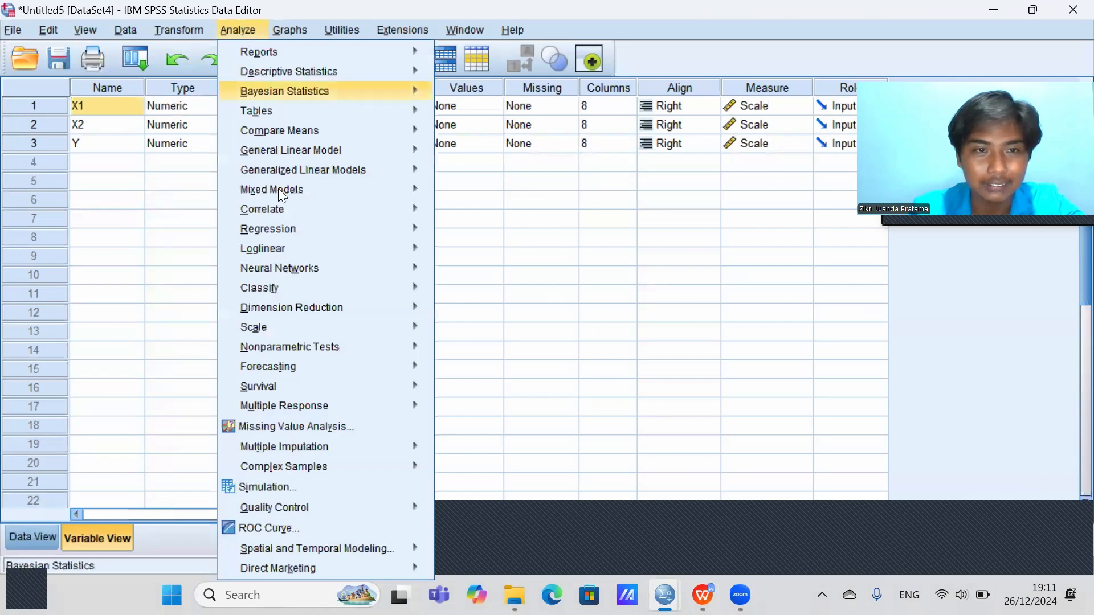
{"action": "mouse_move", "coordinate": [280, 215]}
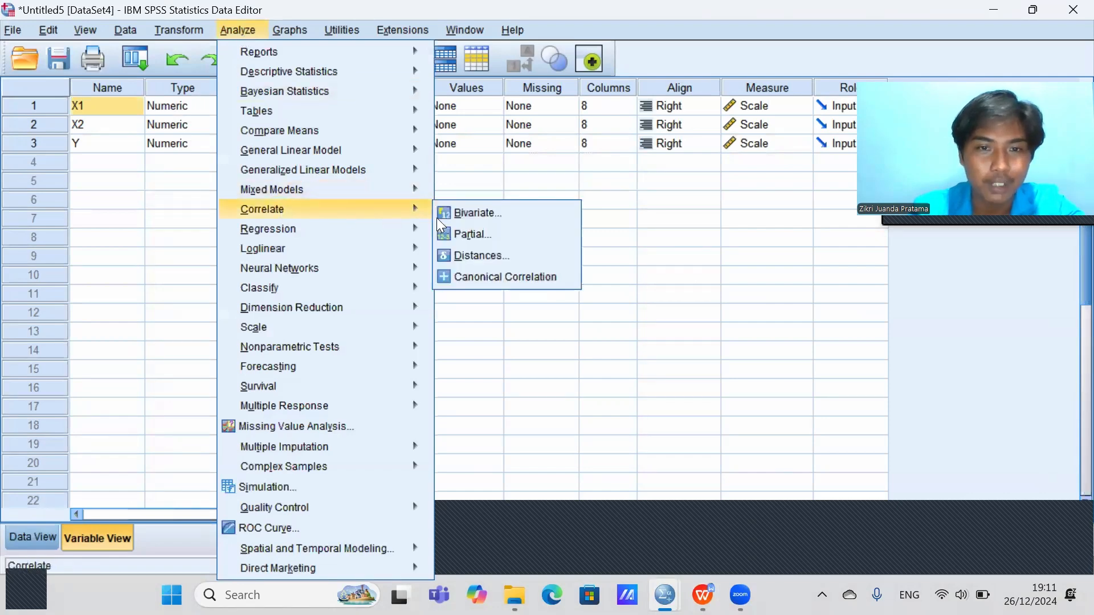
{"action": "left_click", "coordinate": [460, 214]}
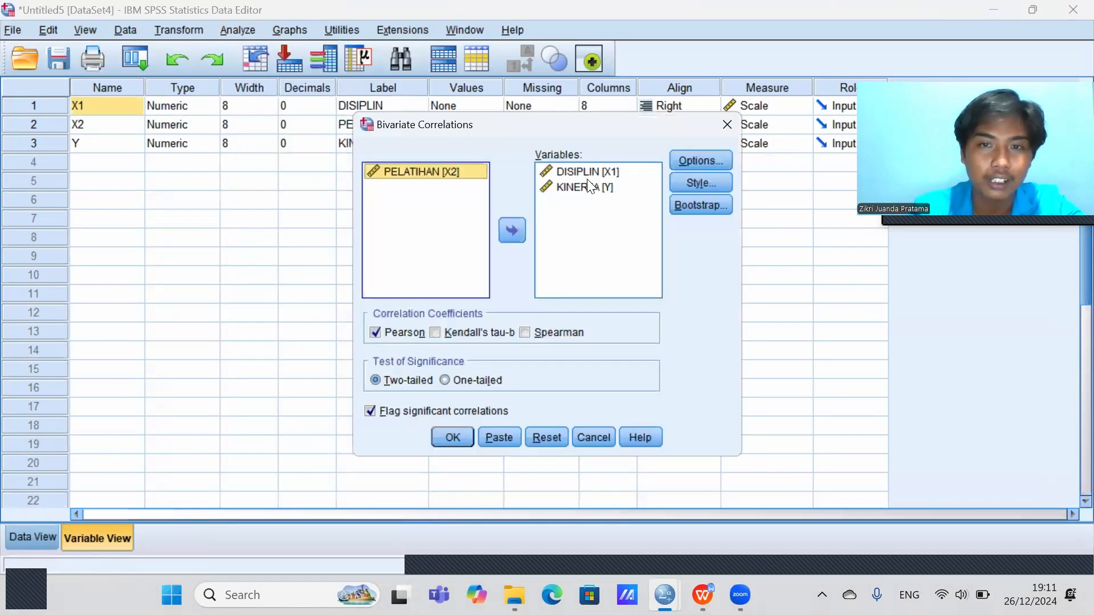
{"action": "left_click", "coordinate": [586, 186]}
{"action": "left_click", "coordinate": [580, 173]}
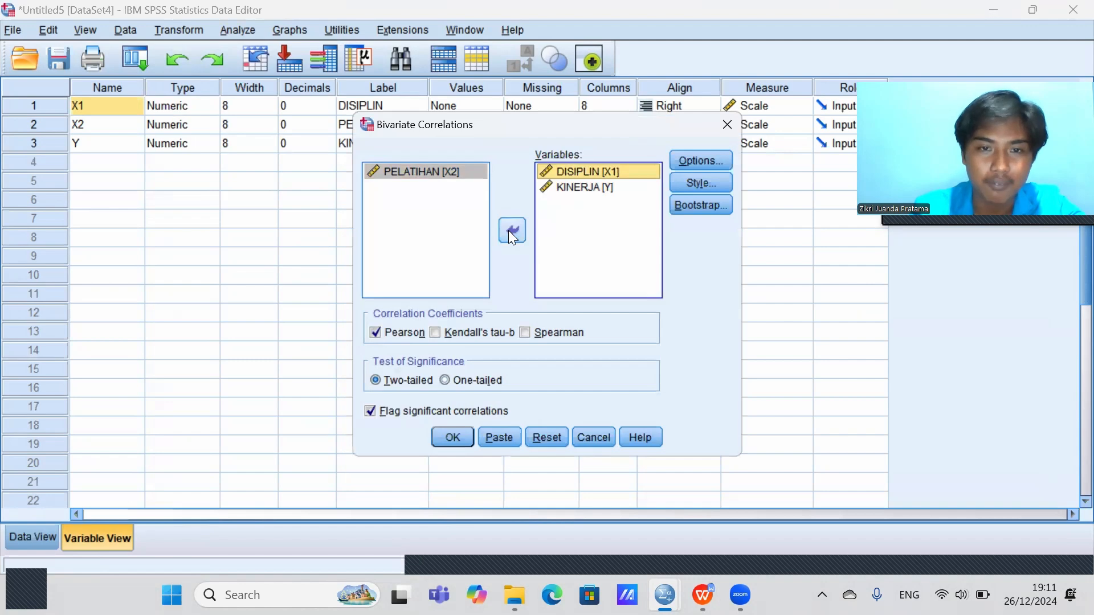
{"action": "left_click", "coordinate": [511, 230]}
{"action": "left_click", "coordinate": [430, 188]}
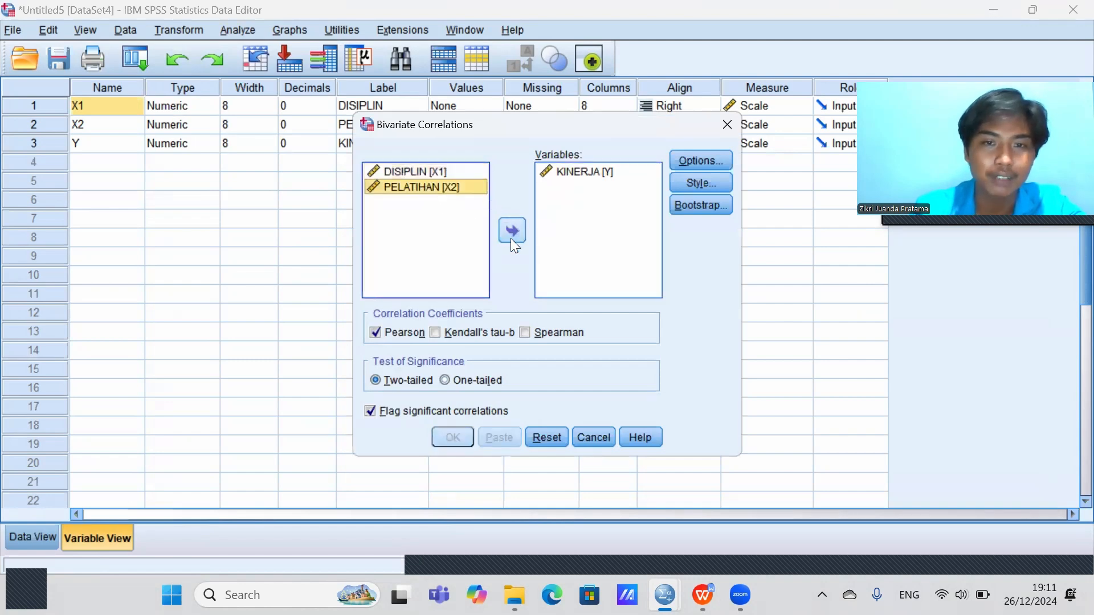
{"action": "left_click", "coordinate": [509, 231]}
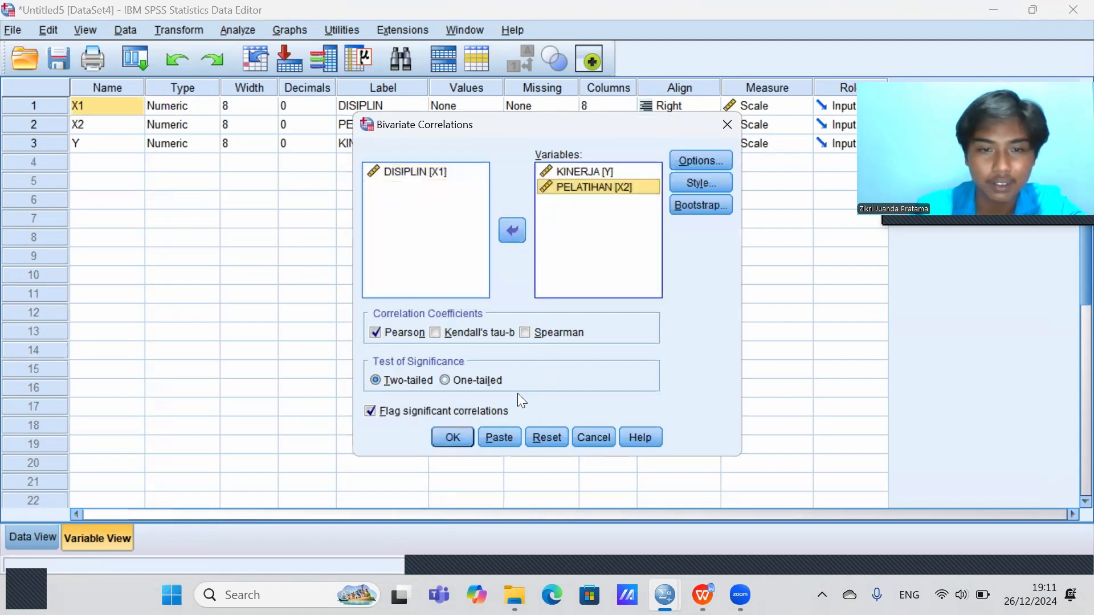
{"action": "left_click", "coordinate": [451, 438]}
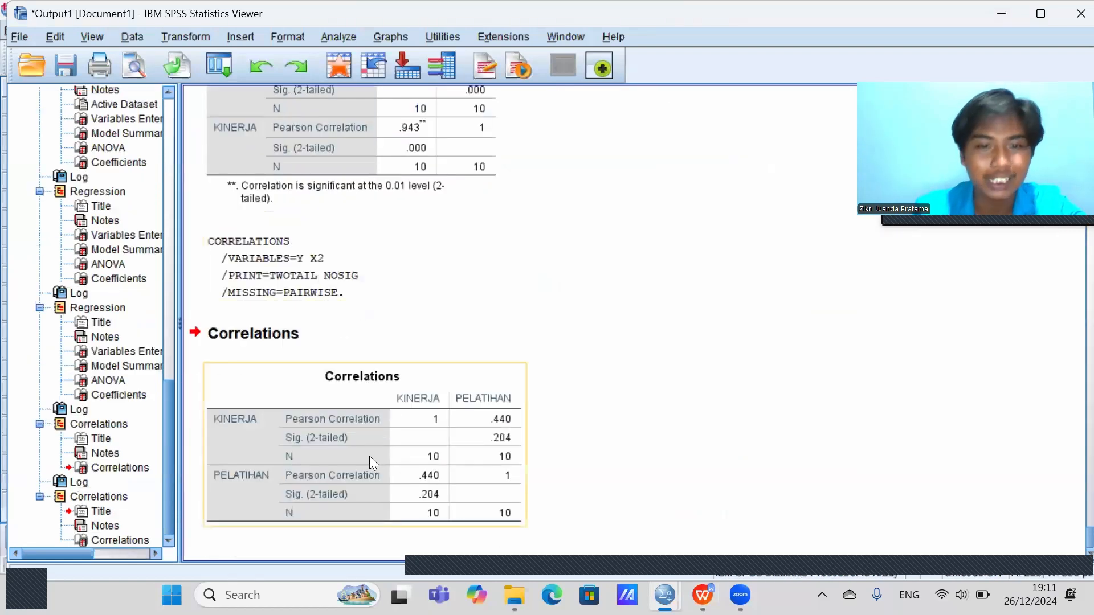
Step: Copy the KINERJA–PELATIHAN Correlations table from the output and paste it under "X2 TERHADAP Y" in Uji Analisis Data.docx
{"action": "left_click", "coordinate": [330, 434]}
{"action": "right_click", "coordinate": [330, 434]}
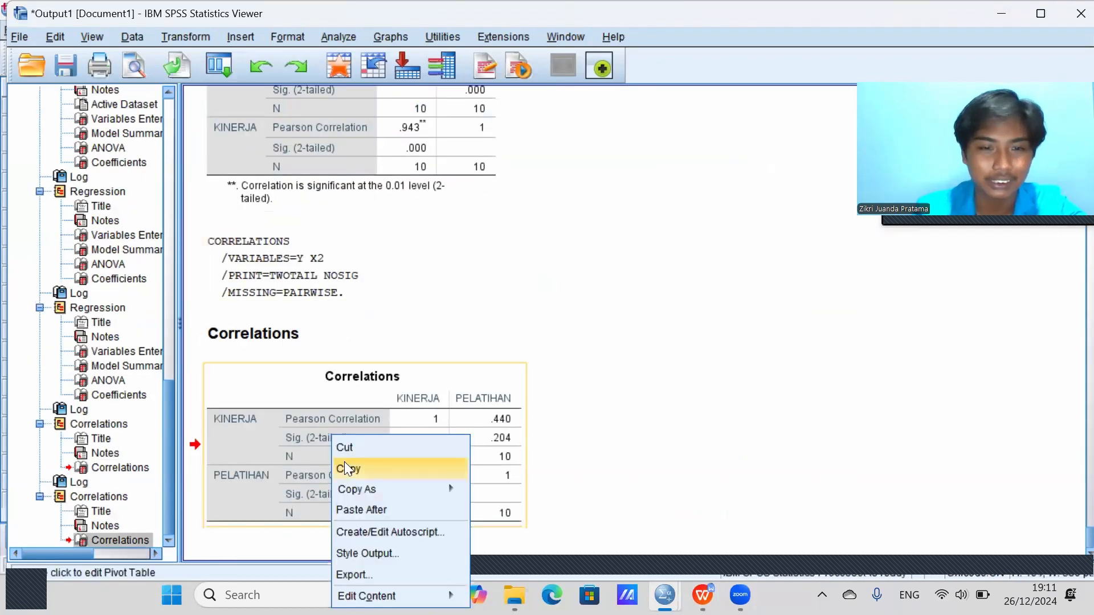
{"action": "left_click", "coordinate": [342, 401]}
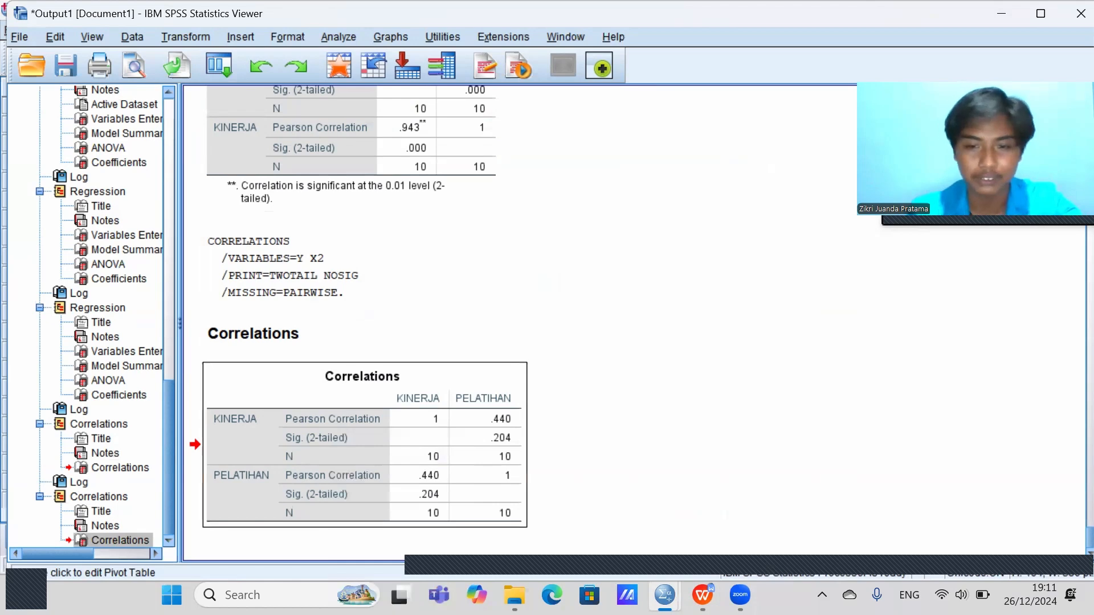
{"action": "key", "text": "alt+Tab"}
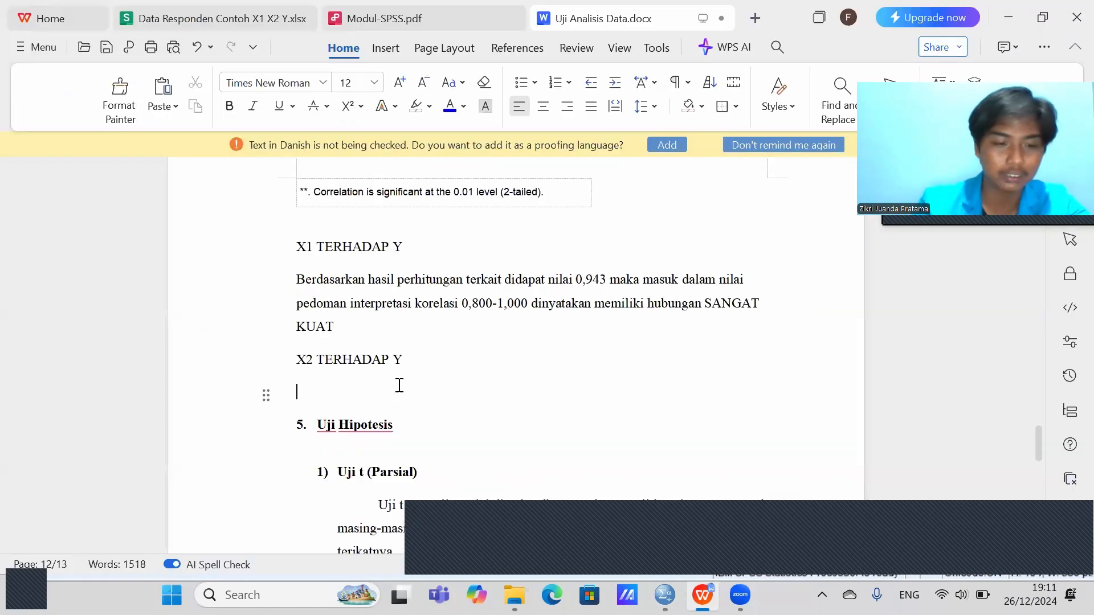
{"action": "key", "text": "ctrl+v"}
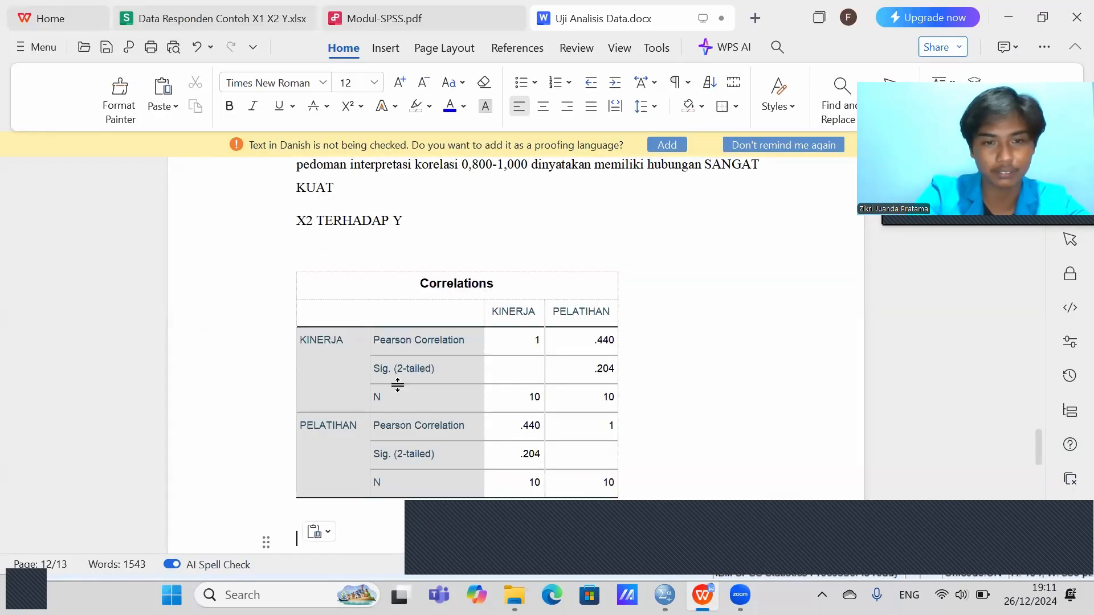
Step: Copy the "Berdasarkan hasil perhitungan" template paragraph from below the interpretation table and paste it under the KINERJA–PELATIHAN correlations table
{"action": "scroll", "coordinate": [420, 288], "scroll_direction": "up", "scroll_amount": 3}
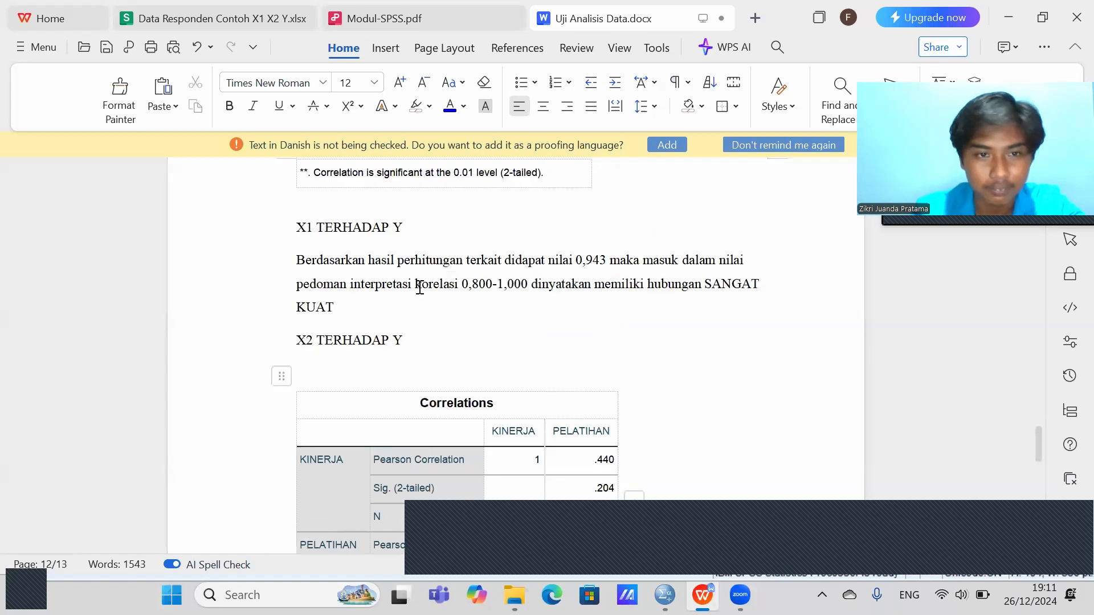
{"action": "scroll", "coordinate": [420, 285], "scroll_direction": "up", "scroll_amount": 10}
{"action": "left_click_drag", "start_coordinate": [293, 248], "coordinate": [753, 292]}
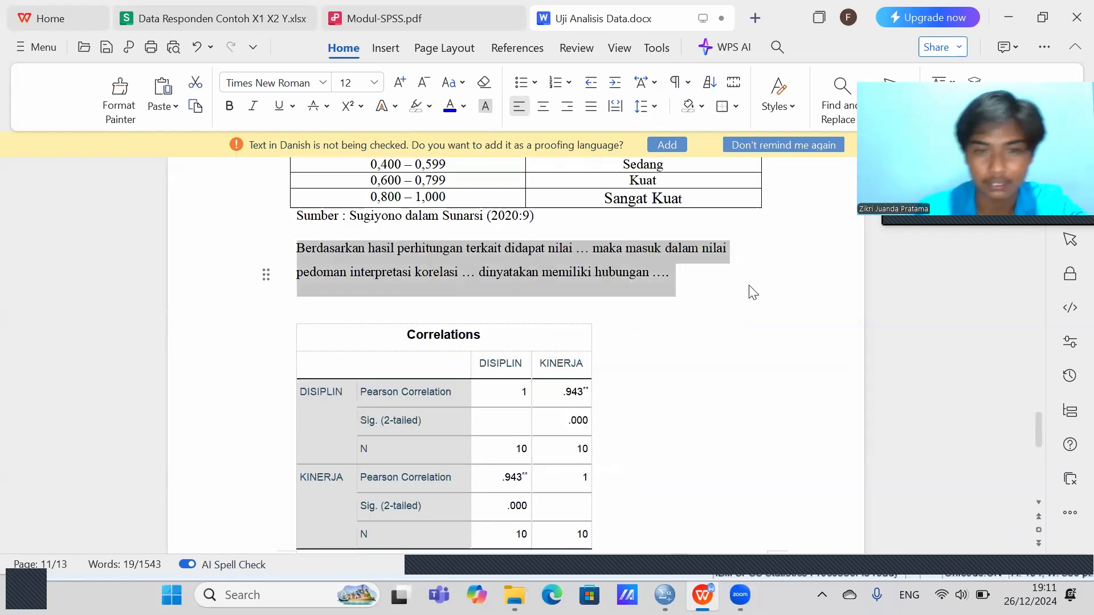
{"action": "scroll", "coordinate": [694, 295], "scroll_direction": "down", "scroll_amount": 15}
{"action": "scroll", "coordinate": [461, 305], "scroll_direction": "up", "scroll_amount": 3}
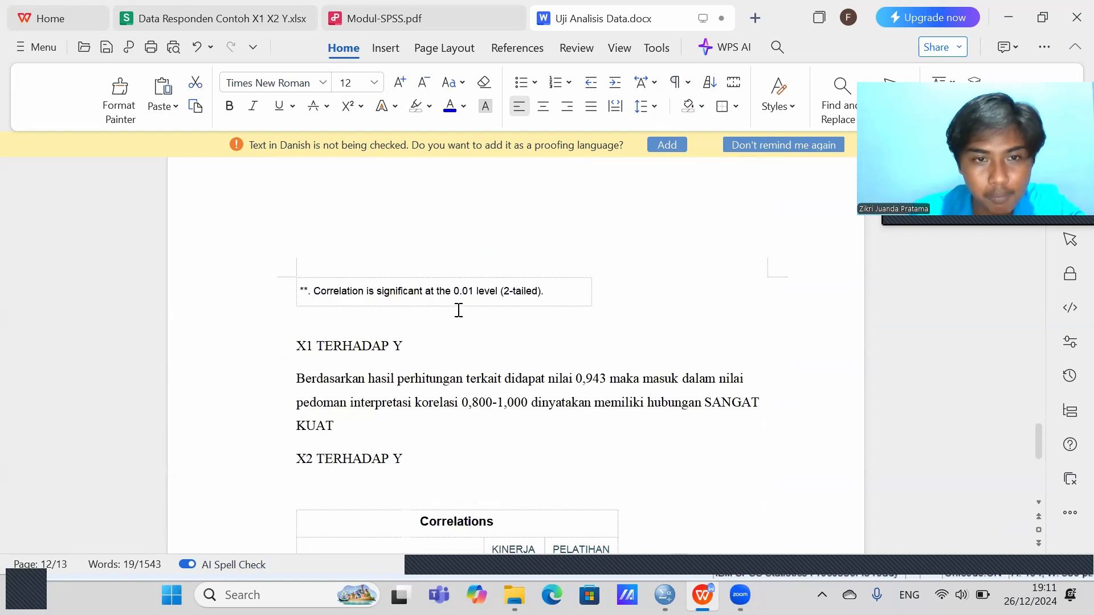
{"action": "scroll", "coordinate": [518, 414], "scroll_direction": "down", "scroll_amount": 4}
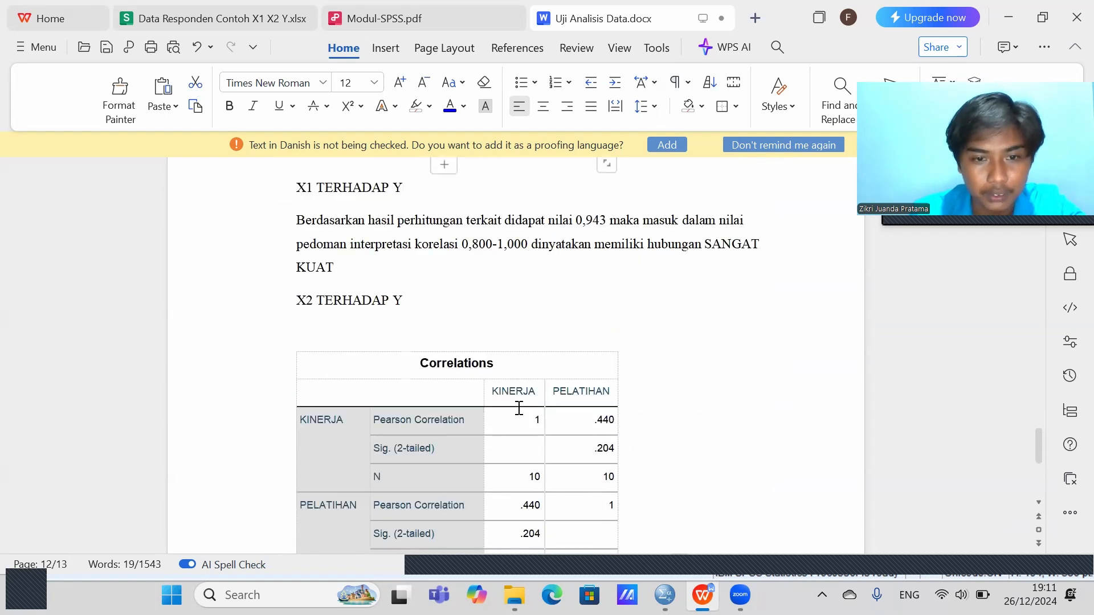
{"action": "scroll", "coordinate": [518, 414], "scroll_direction": "down", "scroll_amount": 8}
{"action": "left_click", "coordinate": [419, 299]}
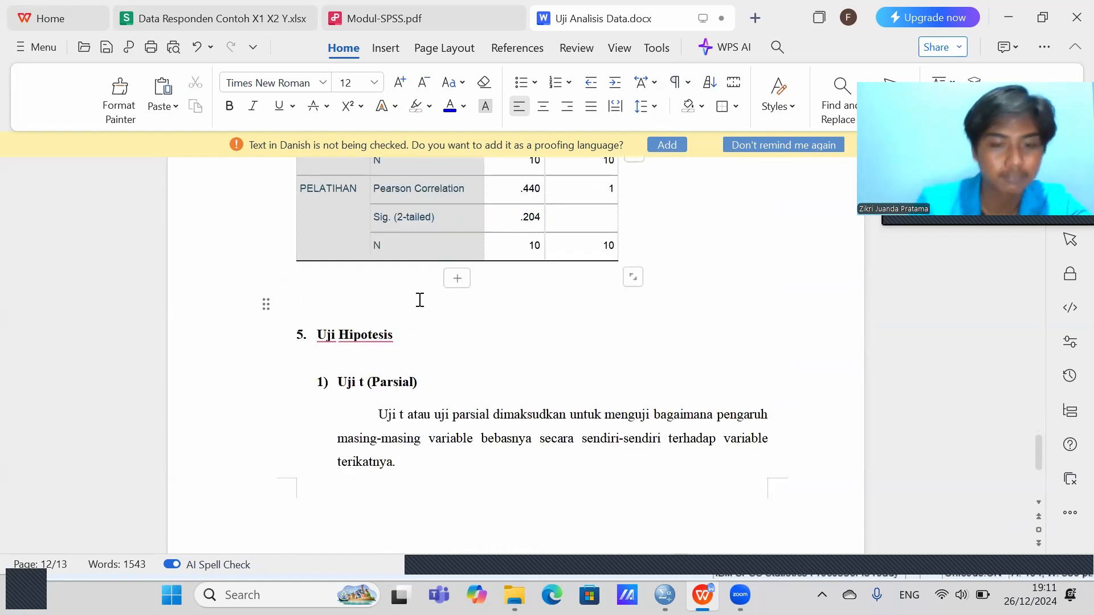
{"action": "key", "text": "ctrl+v"}
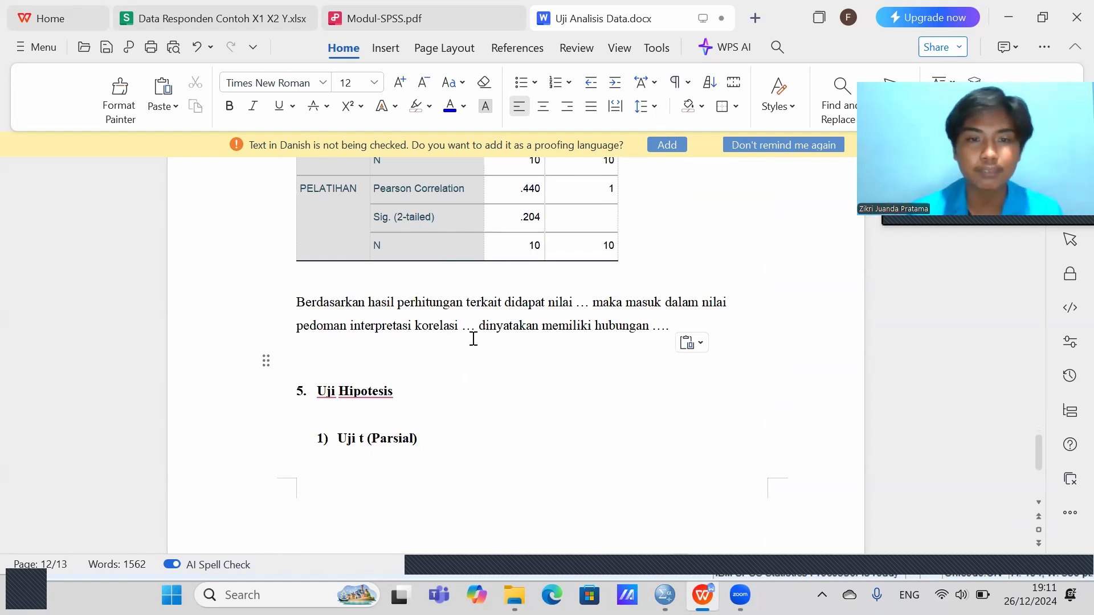
Step: Replace the first placeholder in the X2 paragraph with the KINERJA–PELATIHAN Pearson correlation value, 0,440
{"action": "scroll", "coordinate": [567, 311], "scroll_direction": "up", "scroll_amount": 1}
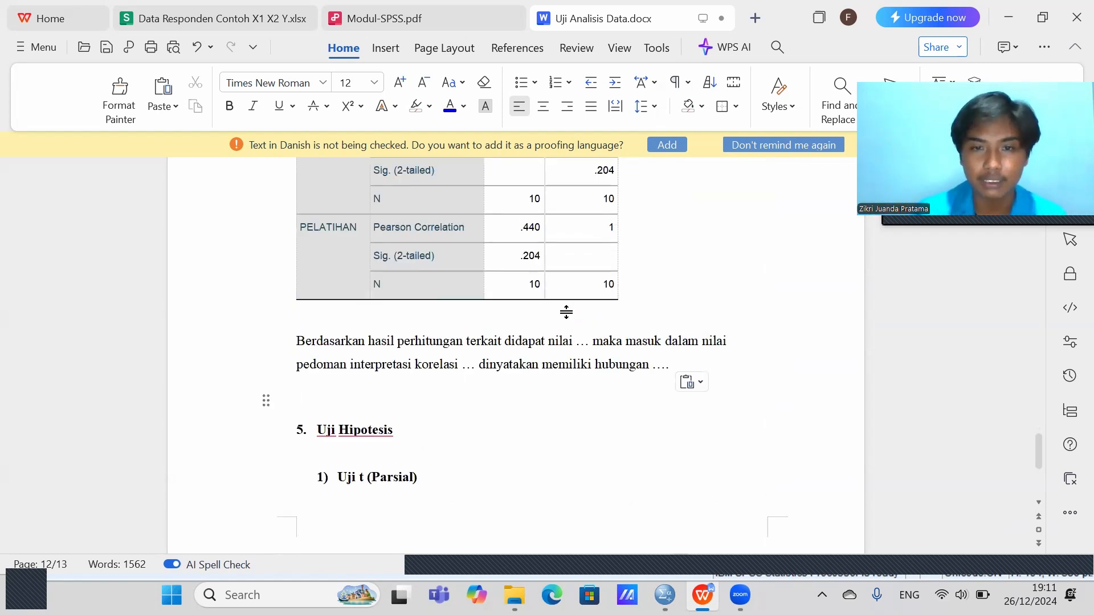
{"action": "scroll", "coordinate": [567, 311], "scroll_direction": "up", "scroll_amount": 3}
{"action": "left_click", "coordinate": [594, 262]}
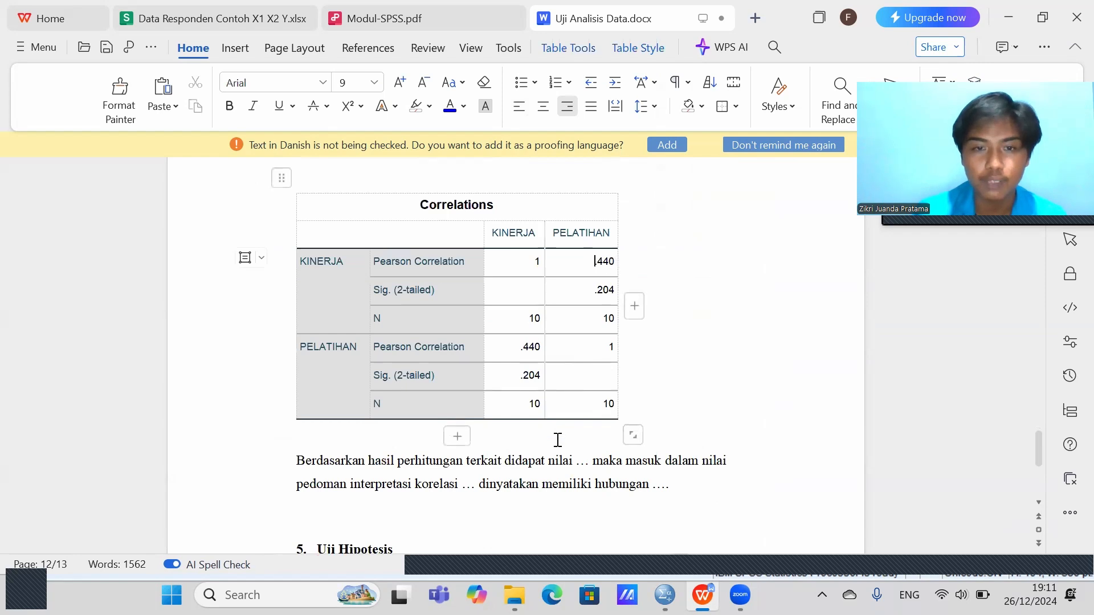
{"action": "left_click", "coordinate": [590, 460]}
{"action": "key", "text": "BackSpace"}
{"action": "type", "text": "0,440"}
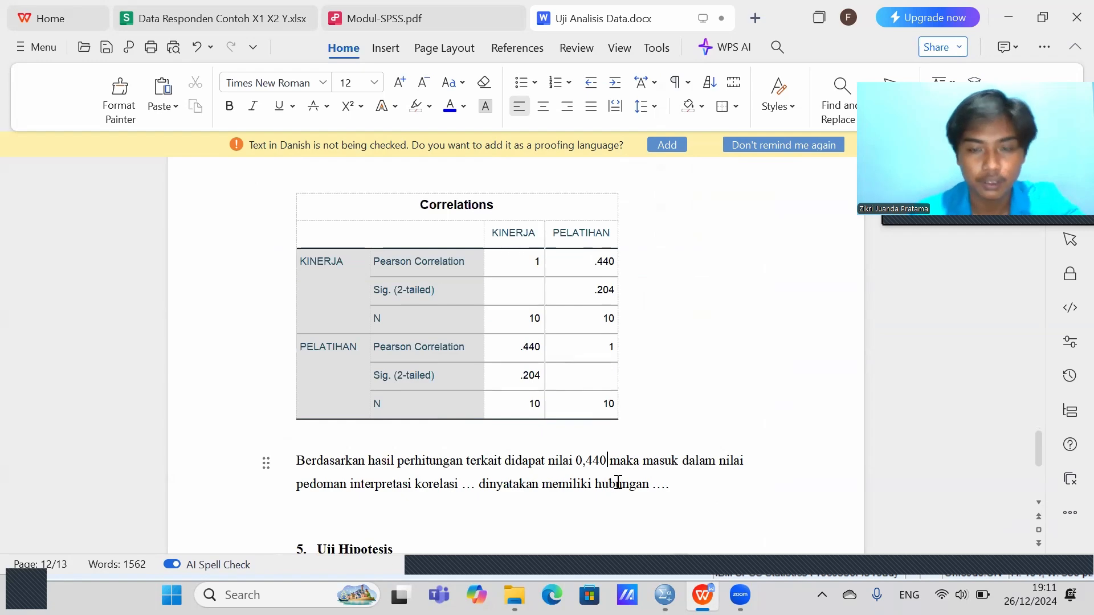
Step: Check the interpretation table and replace the placeholder after "pedoman interpretasi korelasi" in the X2 paragraph with the interval 0,400-0,599
{"action": "scroll", "coordinate": [618, 483], "scroll_direction": "up", "scroll_amount": 15}
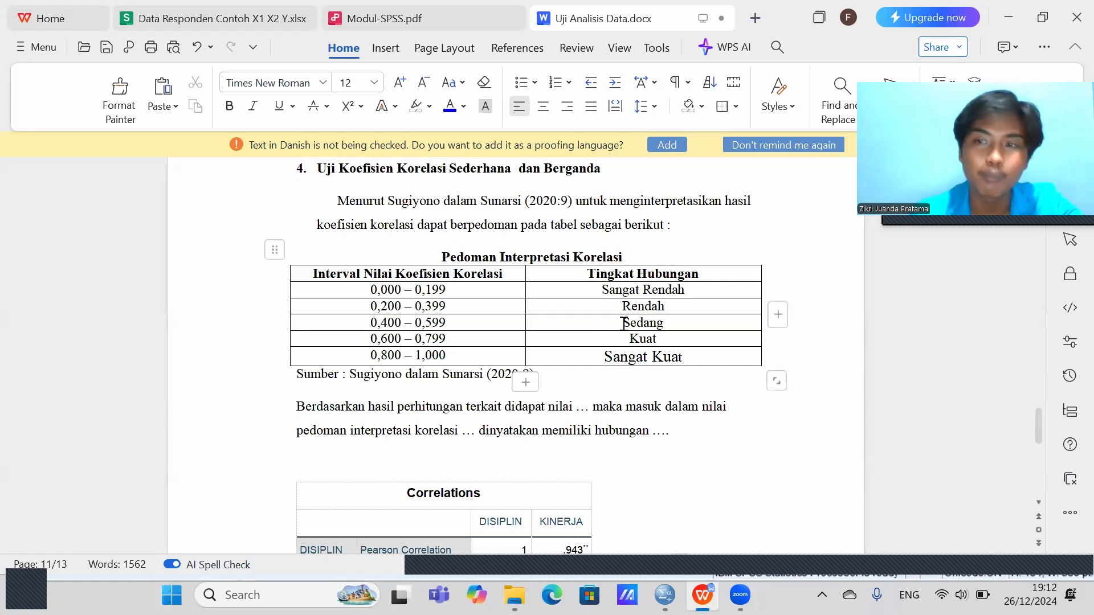
{"action": "left_click_drag", "start_coordinate": [676, 323], "coordinate": [637, 323]}
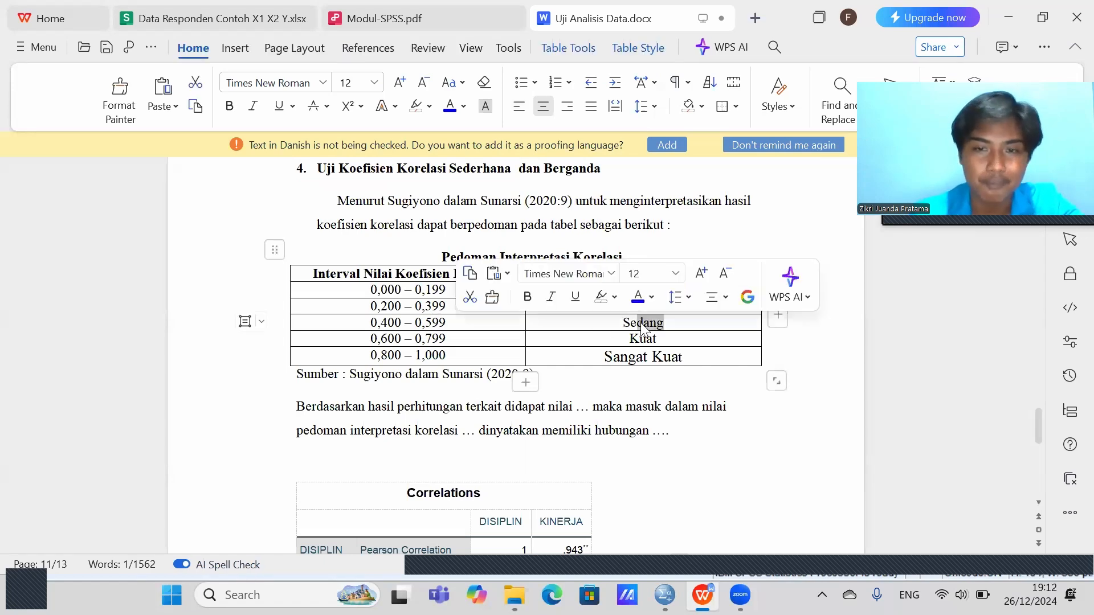
{"action": "scroll", "coordinate": [644, 329], "scroll_direction": "down", "scroll_amount": 3}
{"action": "scroll", "coordinate": [644, 329], "scroll_direction": "down", "scroll_amount": 15}
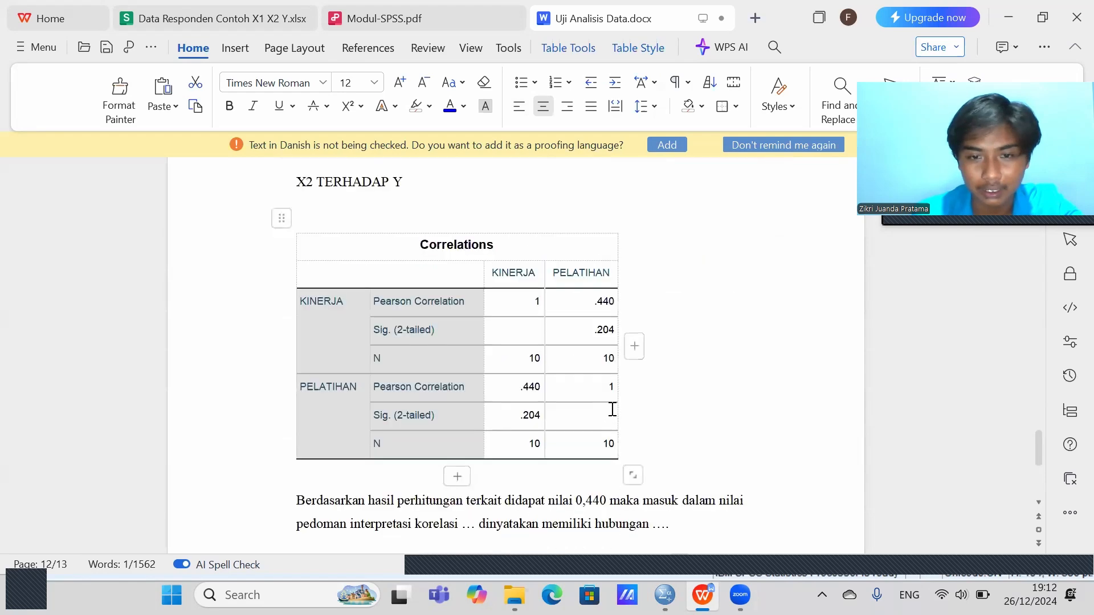
{"action": "left_click", "coordinate": [682, 347]}
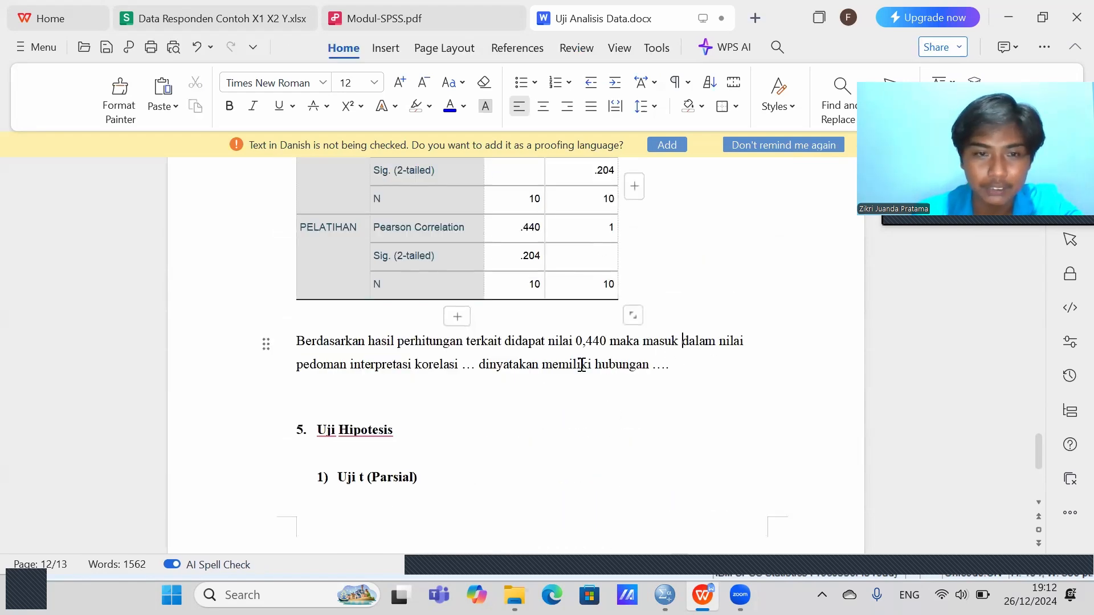
{"action": "key", "text": "BackSpace"}
{"action": "key", "text": "BackSpace"}
{"action": "key", "text": "BackSpace"}
{"action": "type", "text": "0,400-0,599"}
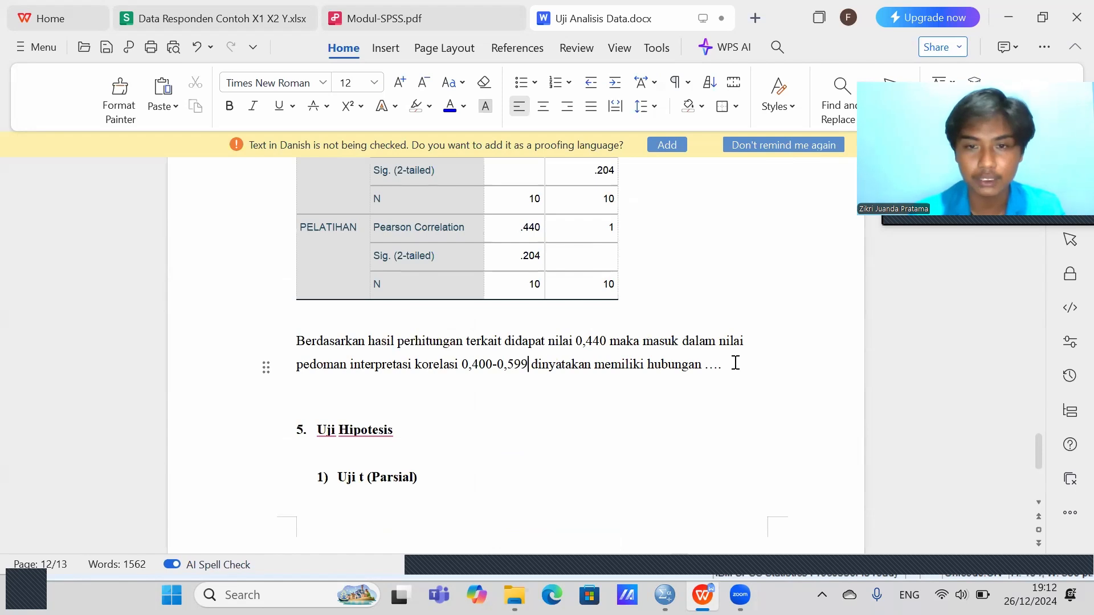
Step: Replace the final placeholder after "memiliki hubungan" in the X2 paragraph with "SEDANG" and add an empty line below the paragraph
{"action": "key", "text": "BackSpace"}
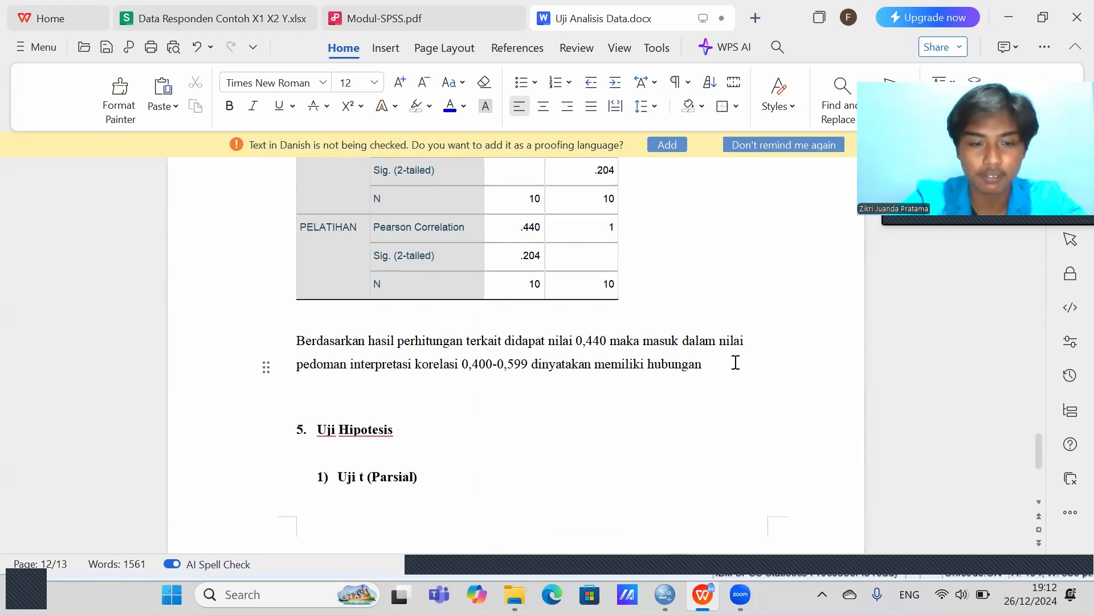
{"action": "type", "text": "SEDANG"}
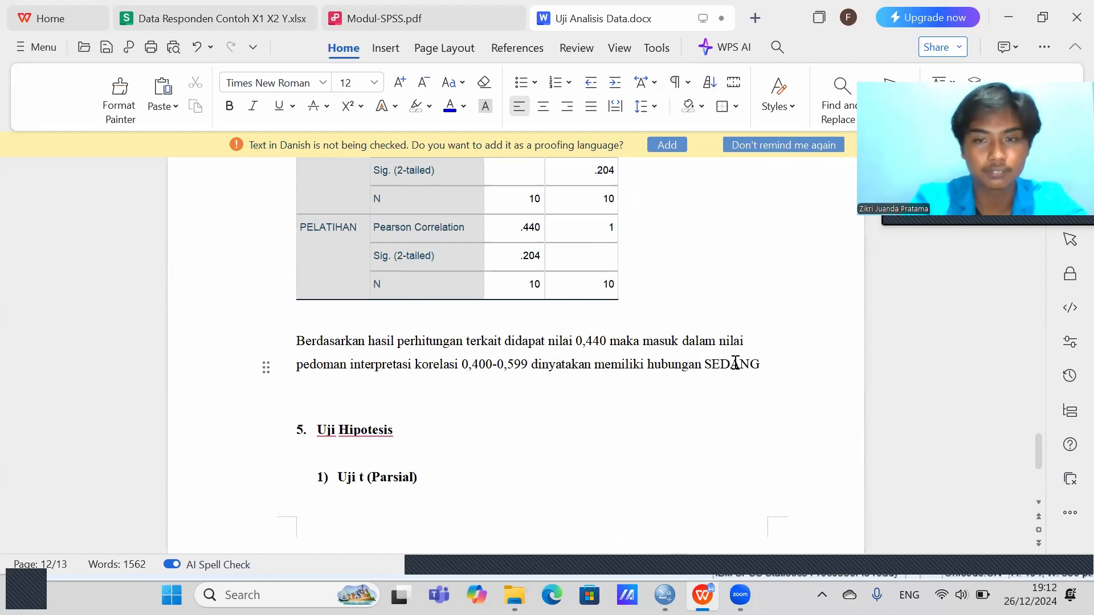
{"action": "scroll", "coordinate": [472, 222], "scroll_direction": "up", "scroll_amount": 5}
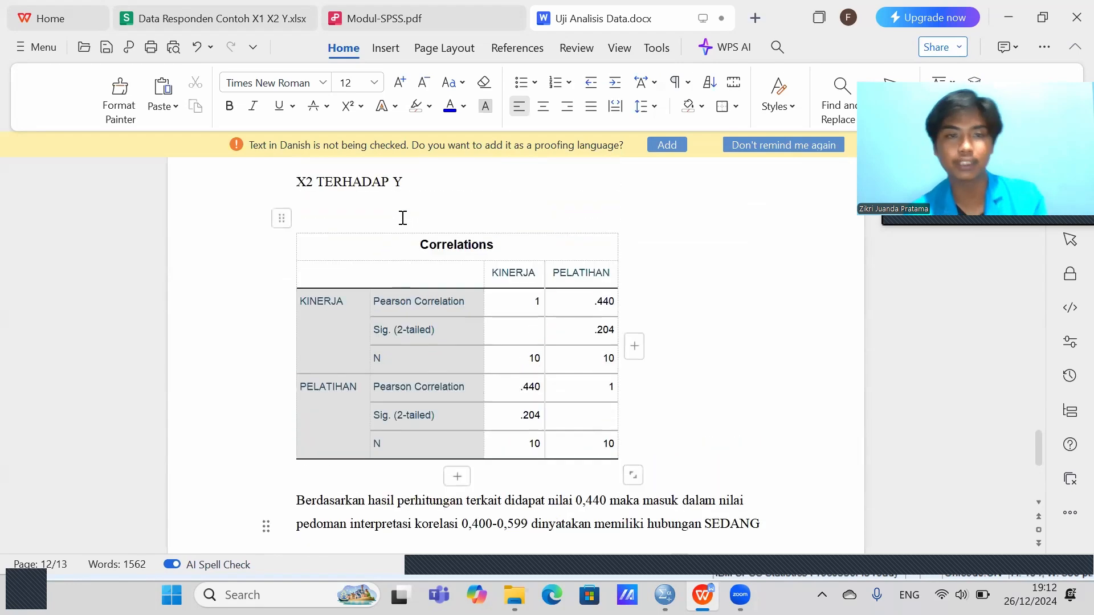
{"action": "scroll", "coordinate": [520, 349], "scroll_direction": "down", "scroll_amount": 1}
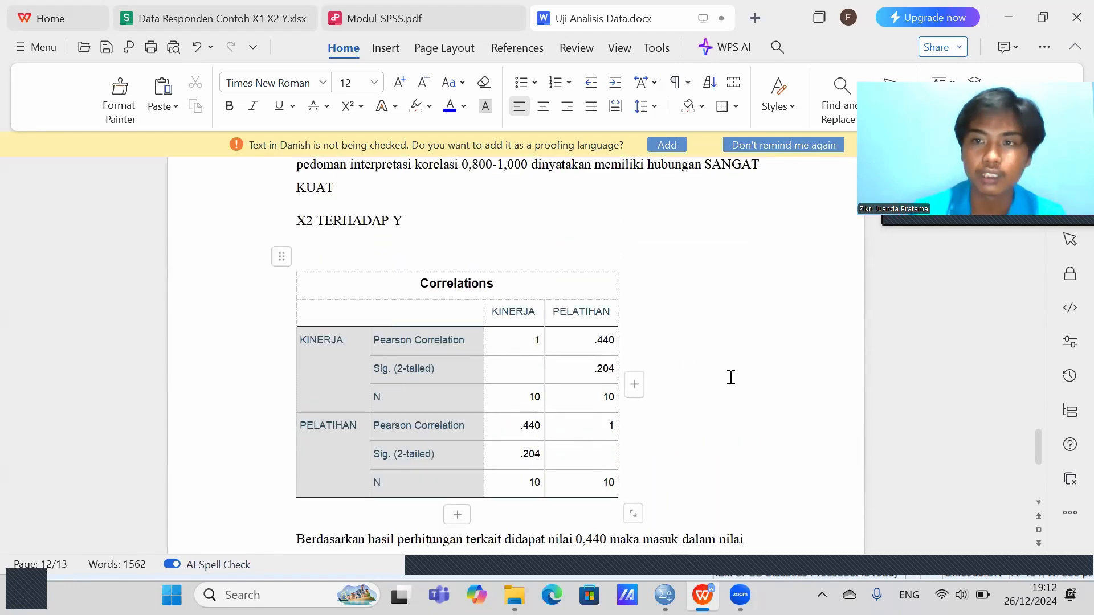
{"action": "scroll", "coordinate": [733, 382], "scroll_direction": "down", "scroll_amount": 3}
{"action": "scroll", "coordinate": [733, 382], "scroll_direction": "down", "scroll_amount": 2}
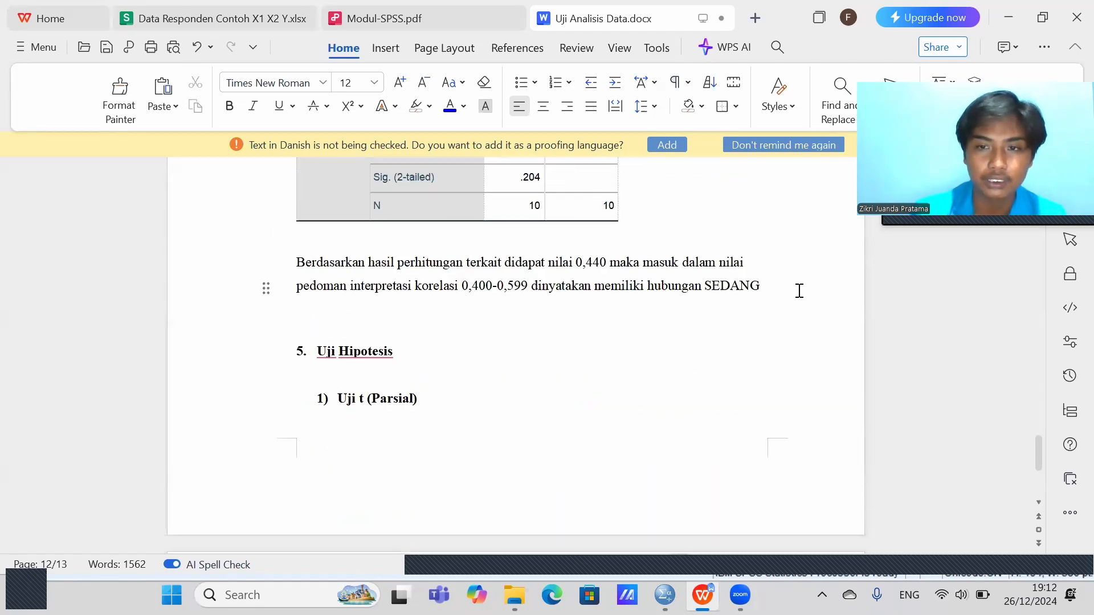
{"action": "key", "text": "Return"}
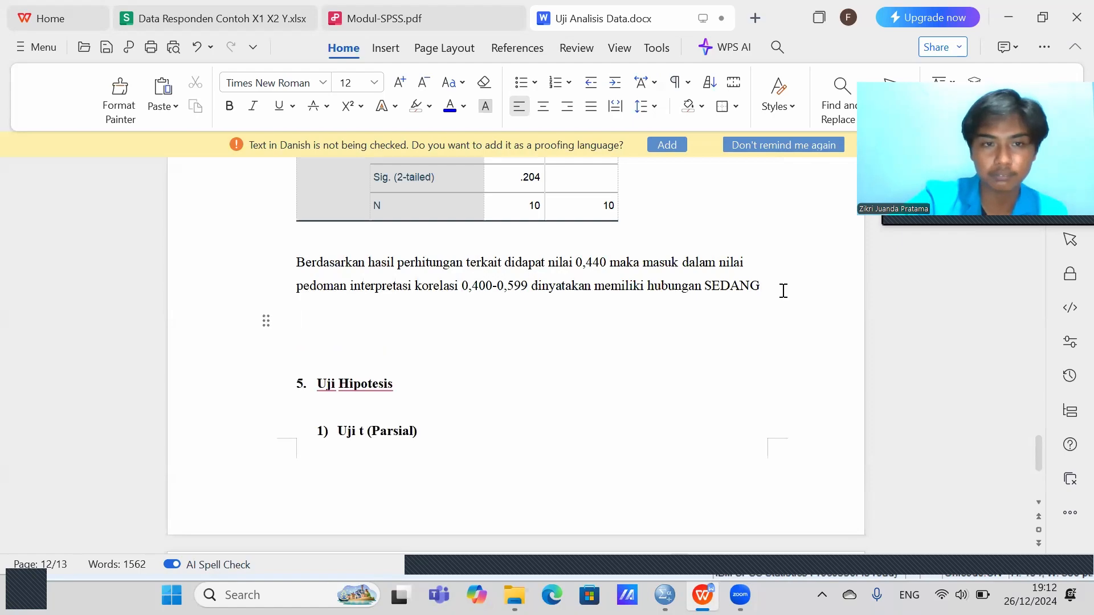
Step: Switch to the Untitled5 [DataSet4] data set in SPSS and open the Linear Regression setup
{"action": "scroll", "coordinate": [666, 296], "scroll_direction": "up", "scroll_amount": 10}
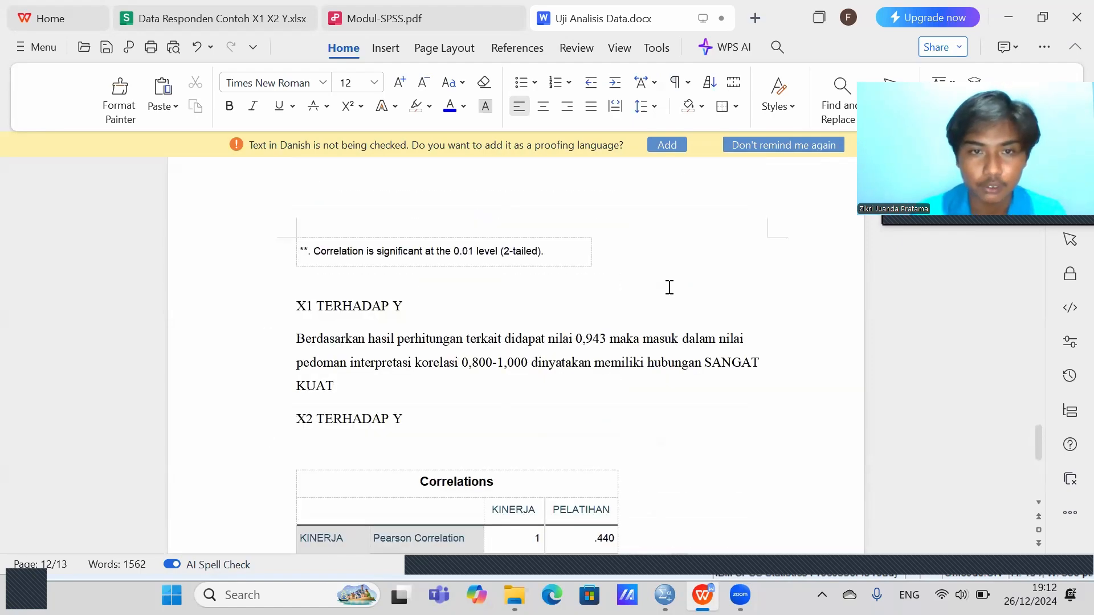
{"action": "scroll", "coordinate": [595, 283], "scroll_direction": "up", "scroll_amount": 5}
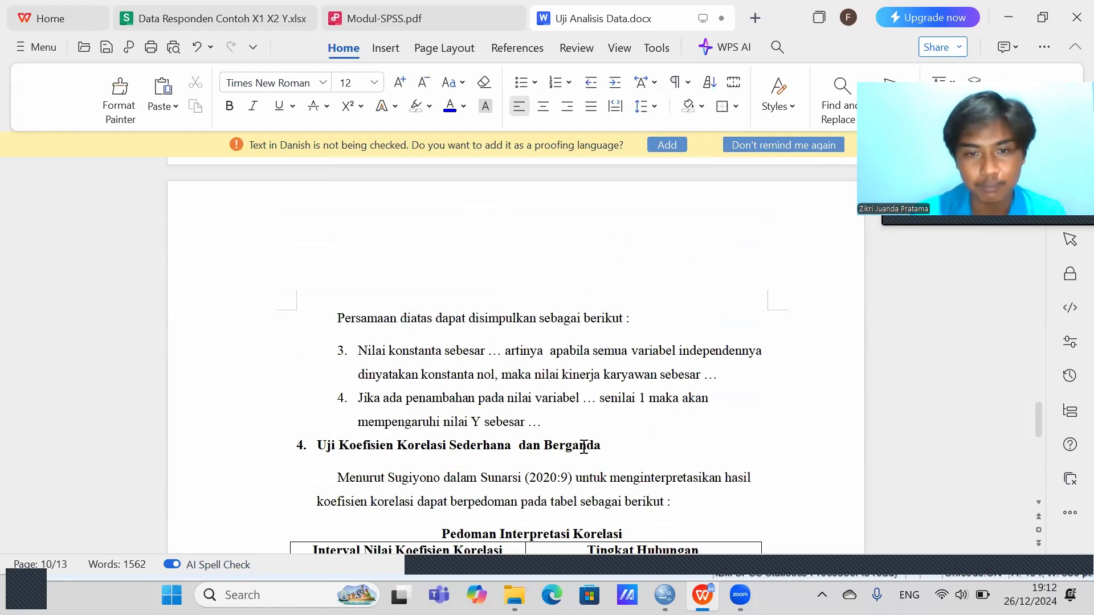
{"action": "scroll", "coordinate": [573, 428], "scroll_direction": "down", "scroll_amount": 14}
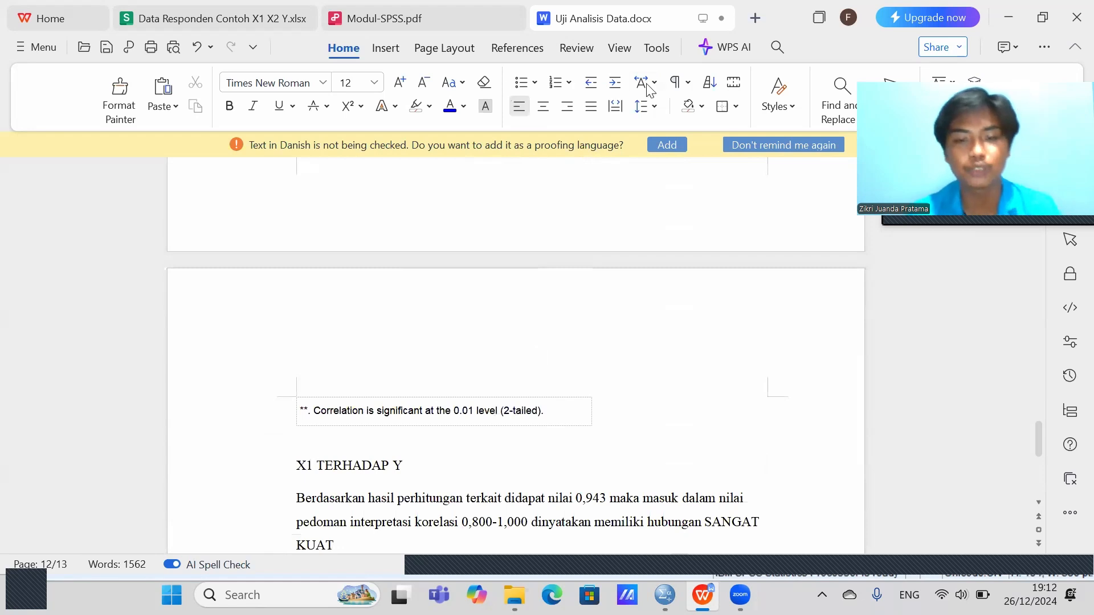
{"action": "mouse_move", "coordinate": [665, 596]}
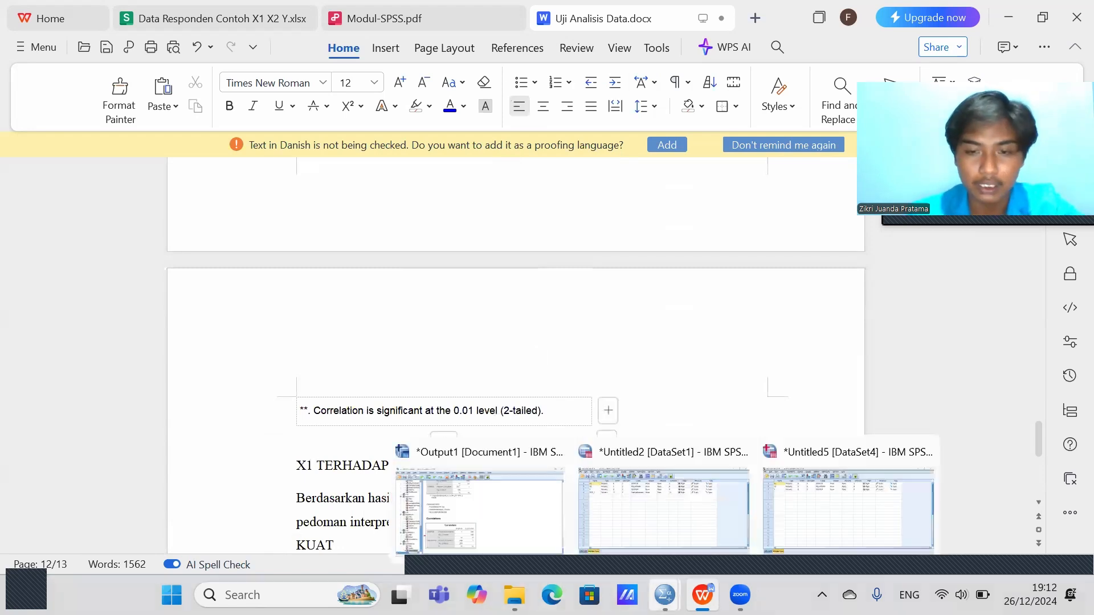
{"action": "left_click", "coordinate": [656, 484]}
{"action": "mouse_move", "coordinate": [740, 596]}
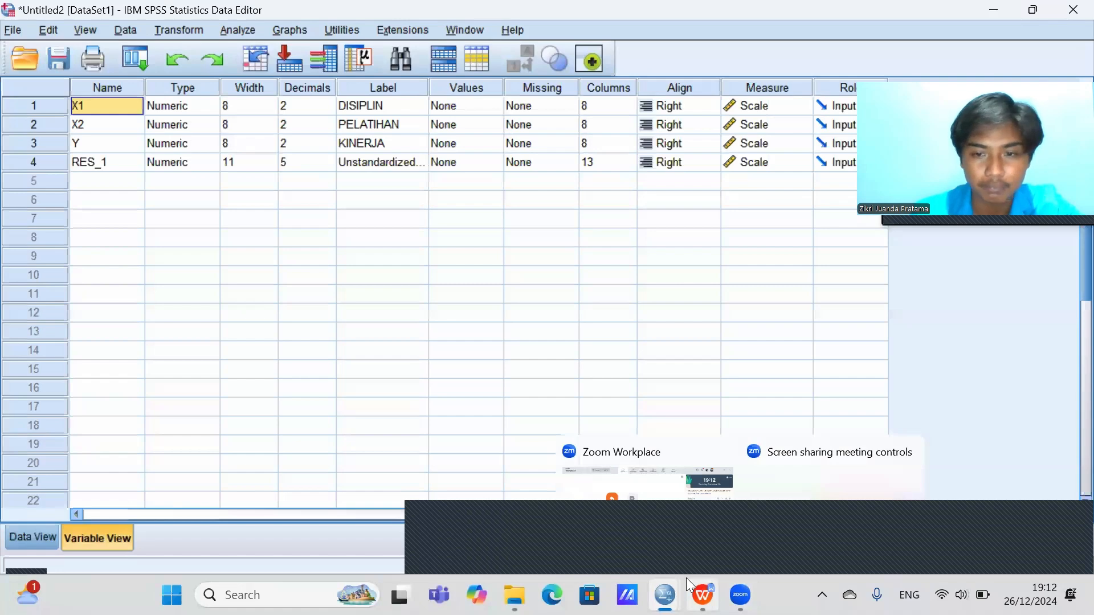
{"action": "mouse_move", "coordinate": [664, 595]}
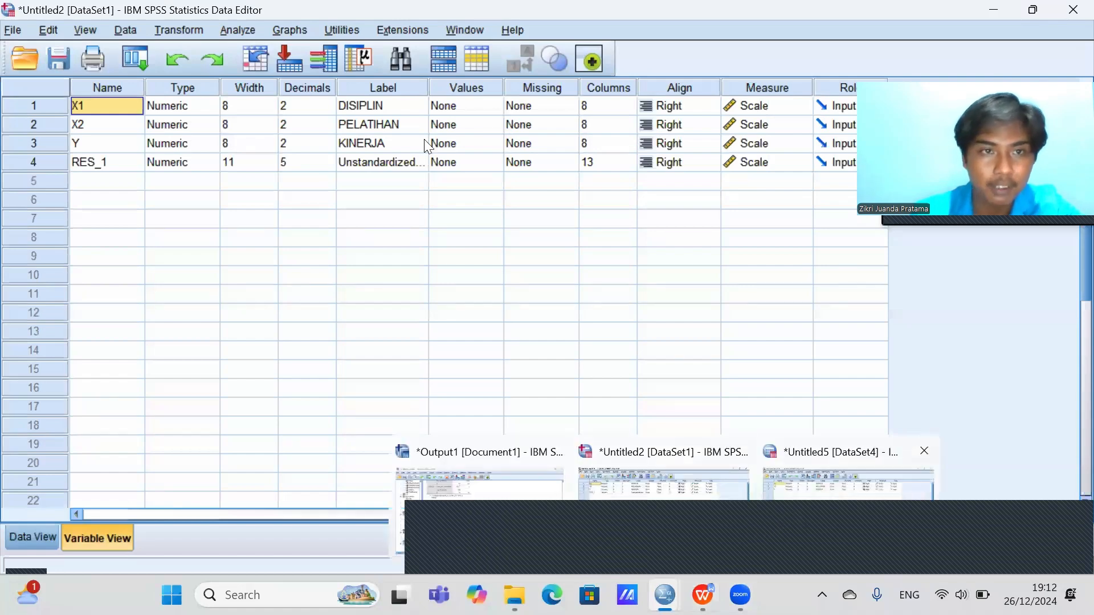
{"action": "left_click", "coordinate": [240, 34]}
{"action": "mouse_move", "coordinate": [291, 231]}
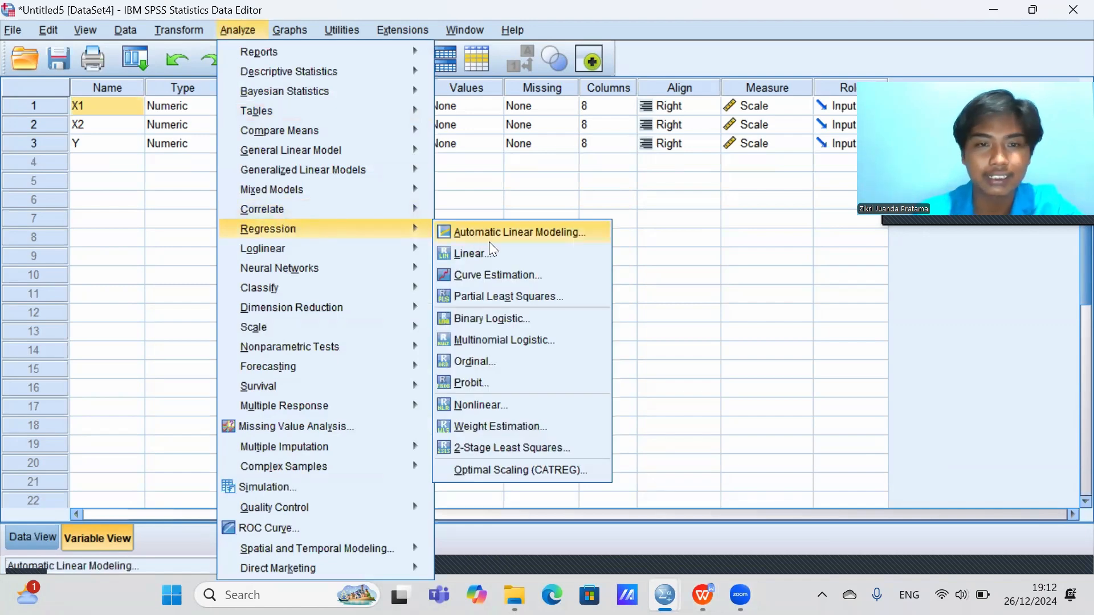
{"action": "left_click", "coordinate": [500, 263]}
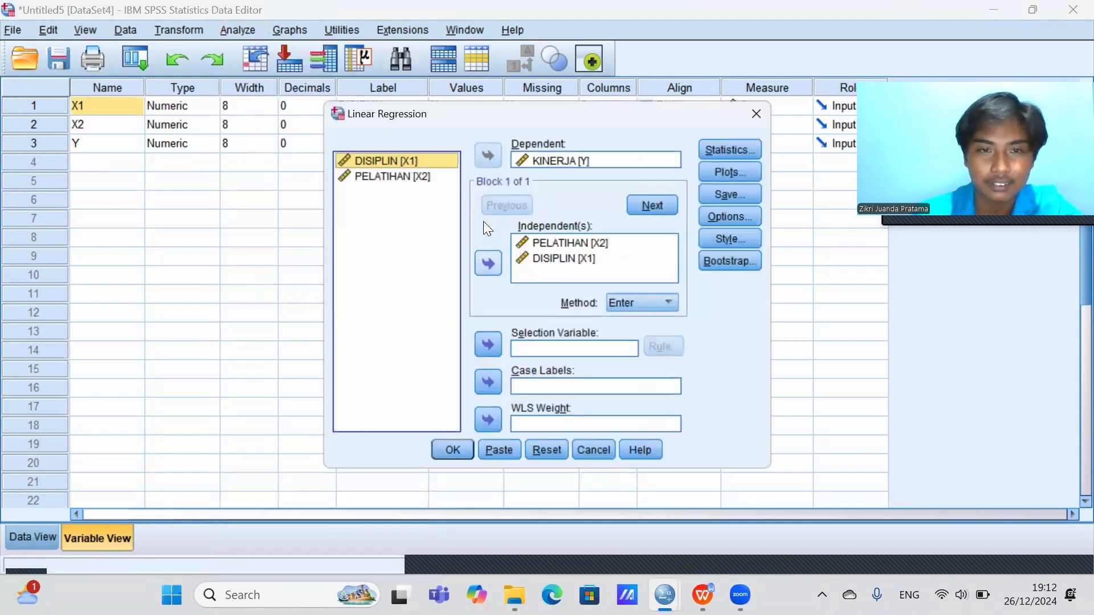
Step: Check the variable assignments and run the linear regression with KINERJA [Y] as dependent and PELATIHAN [X2] and DISIPLIN [X1] as independents
{"action": "left_click", "coordinate": [583, 254]}
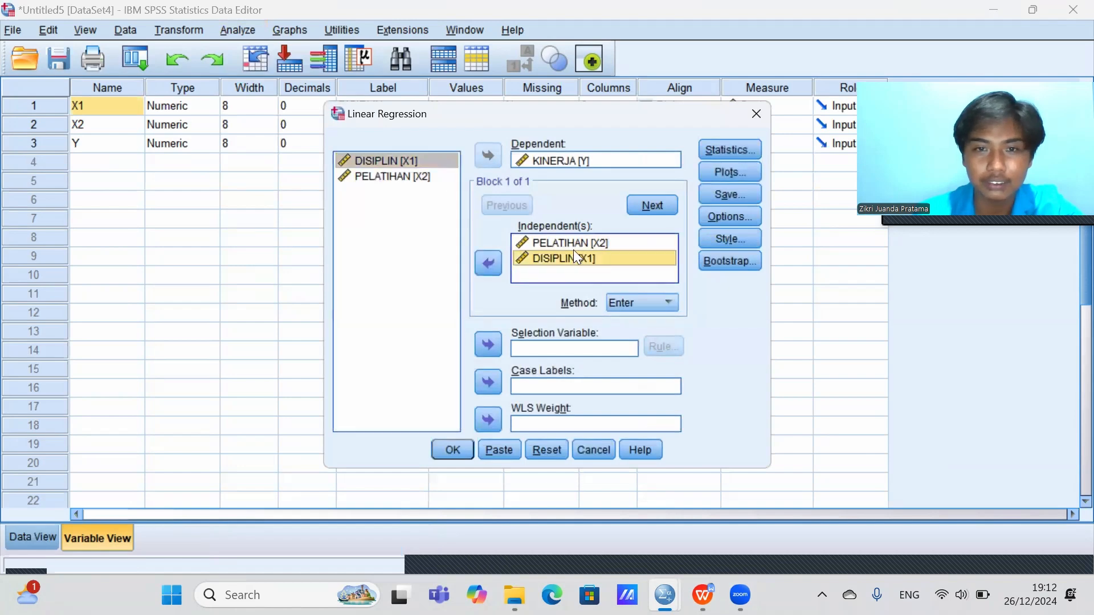
{"action": "left_click", "coordinate": [572, 246]}
{"action": "left_click", "coordinate": [577, 261]}
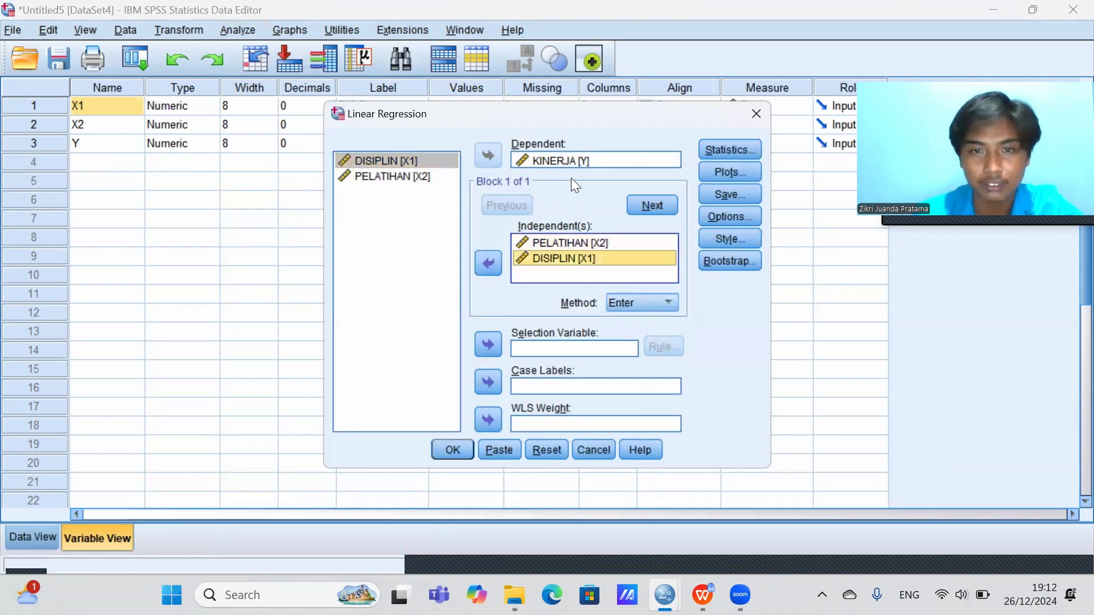
{"action": "left_click", "coordinate": [567, 161]}
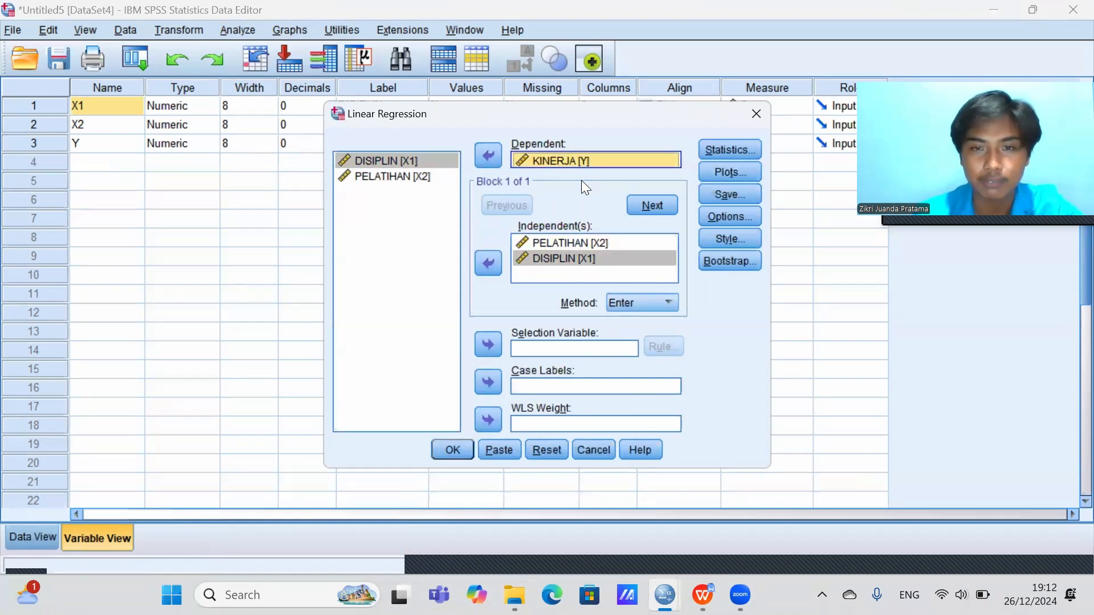
{"action": "left_click", "coordinate": [424, 177]}
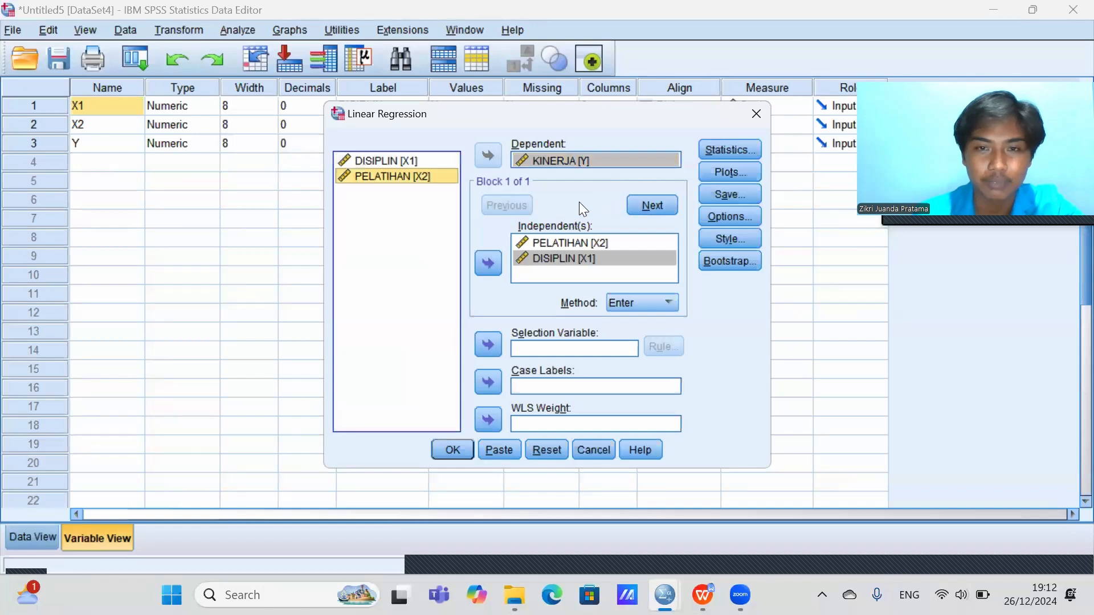
{"action": "left_click", "coordinate": [448, 445]}
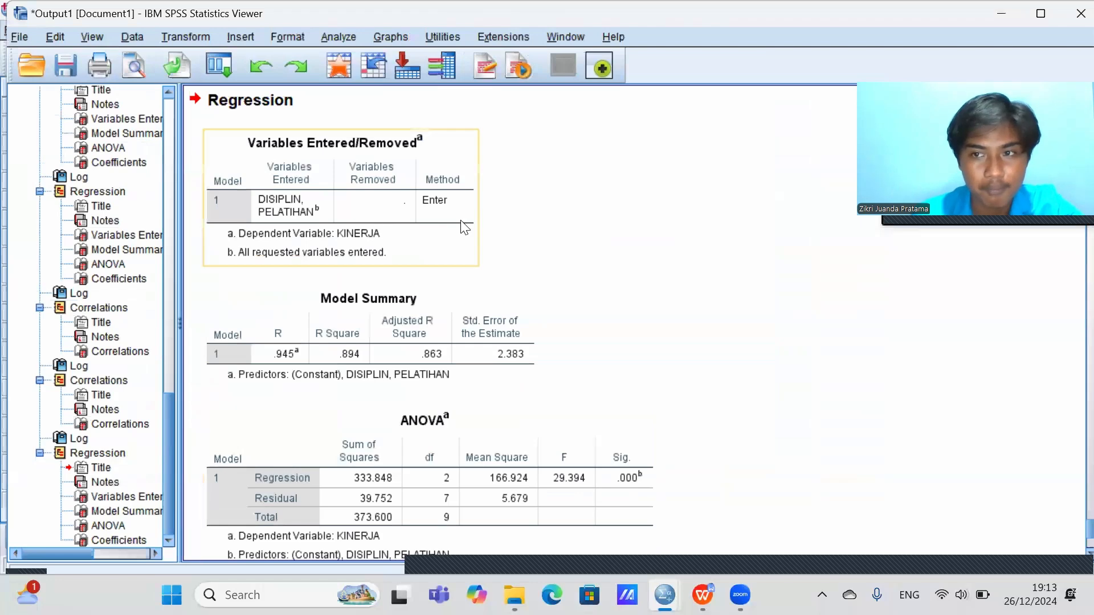
Step: Look through the new regression output and copy its Model Summary table
{"action": "scroll", "coordinate": [453, 214], "scroll_direction": "down", "scroll_amount": 3}
{"action": "scroll", "coordinate": [449, 208], "scroll_direction": "down", "scroll_amount": 5}
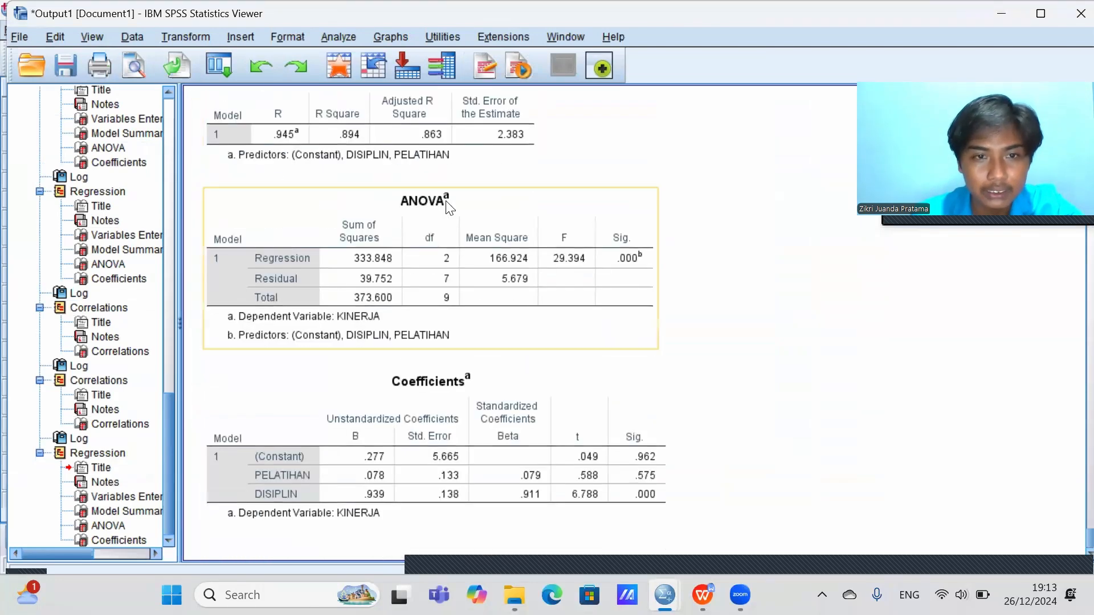
{"action": "scroll", "coordinate": [422, 246], "scroll_direction": "up", "scroll_amount": 3}
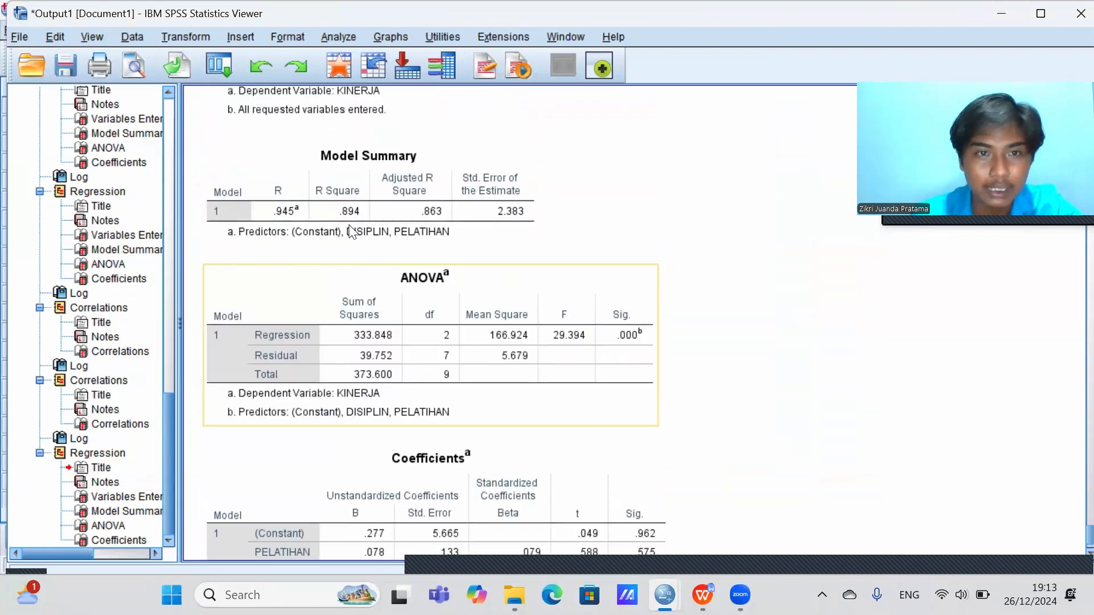
{"action": "left_click", "coordinate": [310, 212]}
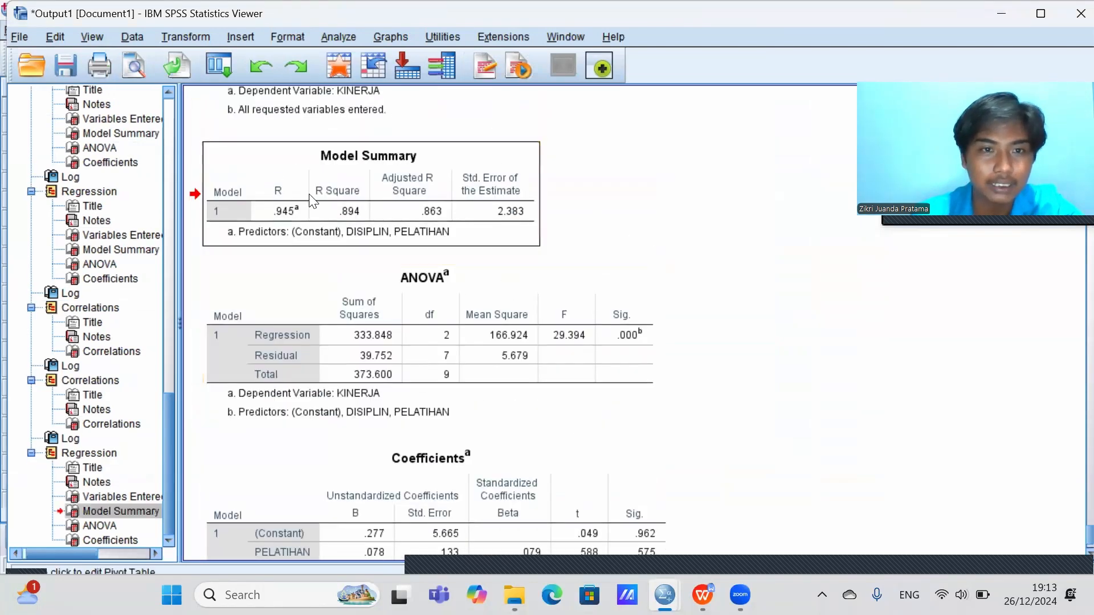
{"action": "right_click", "coordinate": [277, 188]}
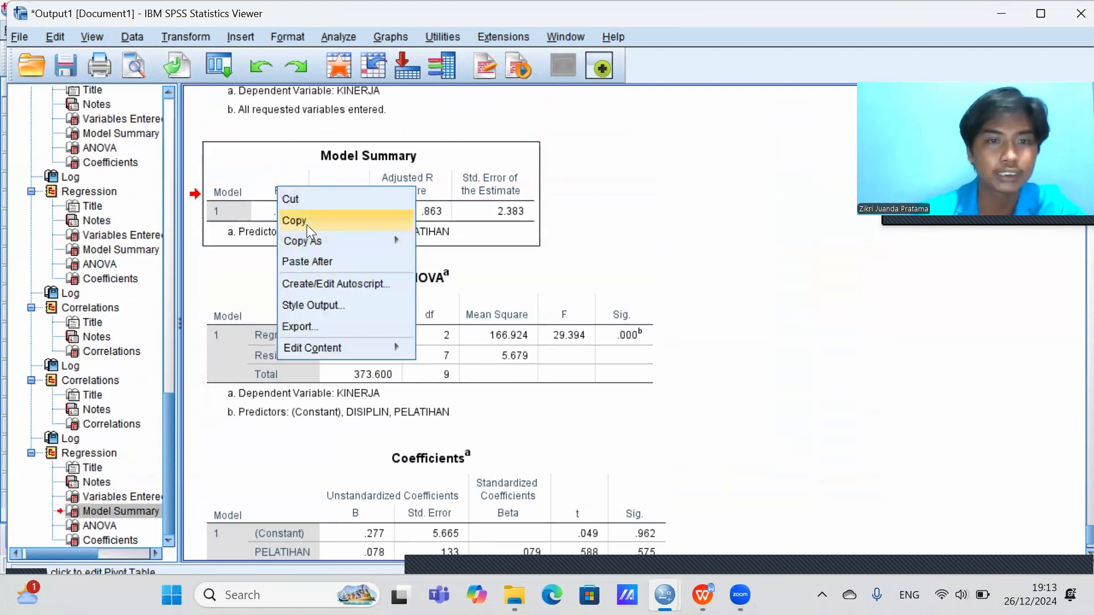
{"action": "left_click", "coordinate": [307, 224]}
Step: Switch to the report, paste the Model Summary table below the X2 paragraph, and add the label "KOEFISIEN BERGANDA" beneath it
{"action": "mouse_move", "coordinate": [665, 592]}
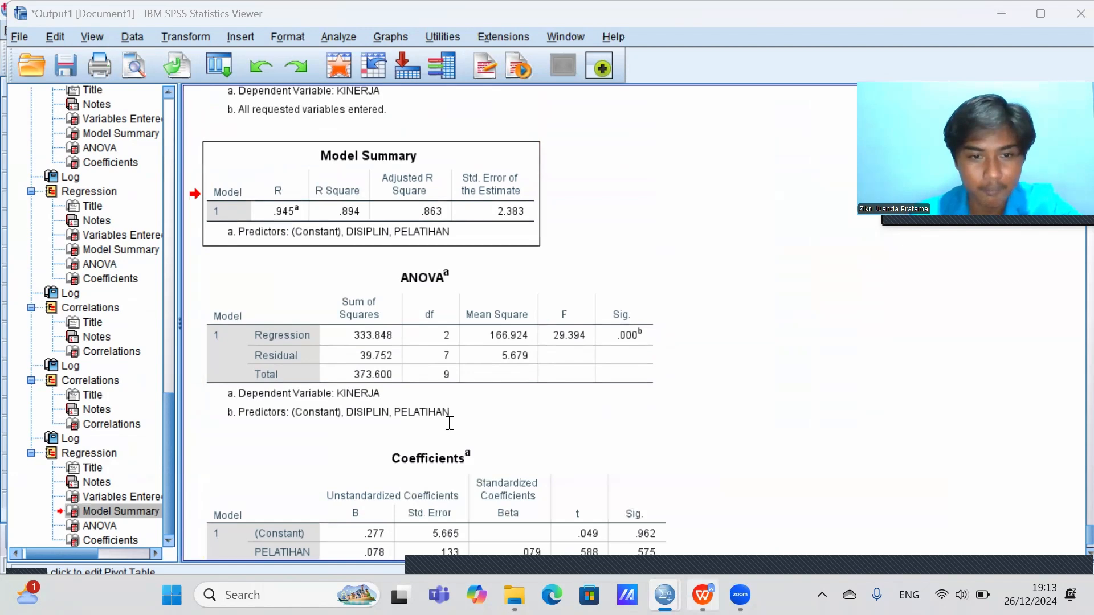
{"action": "key", "text": "alt+Tab"}
{"action": "scroll", "coordinate": [446, 420], "scroll_direction": "down", "scroll_amount": 3}
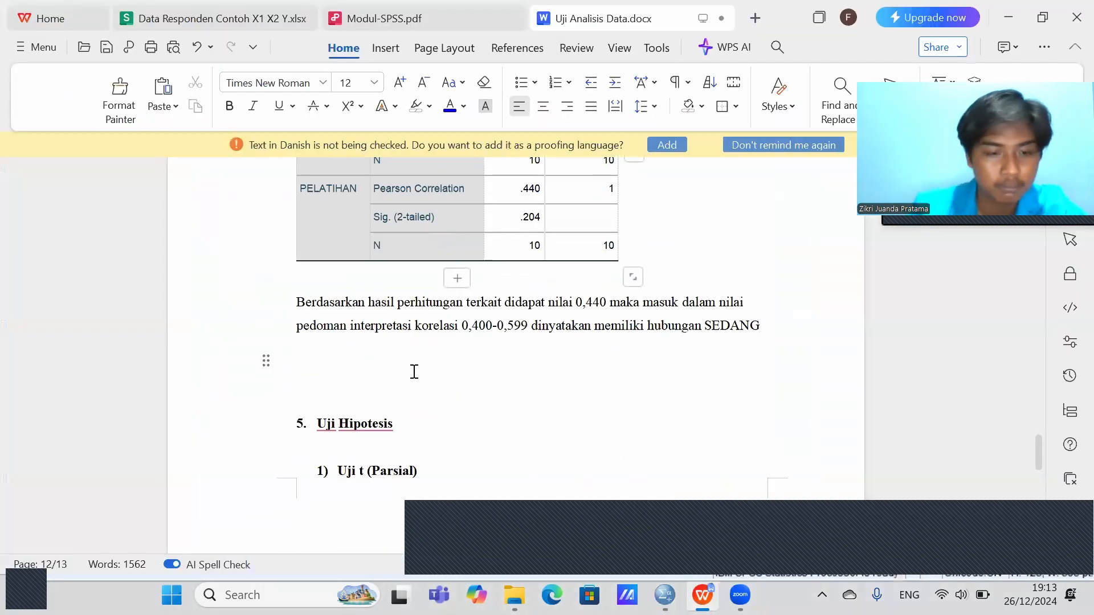
{"action": "key", "text": "ctrl+v"}
{"action": "scroll", "coordinate": [434, 353], "scroll_direction": "down", "scroll_amount": 1}
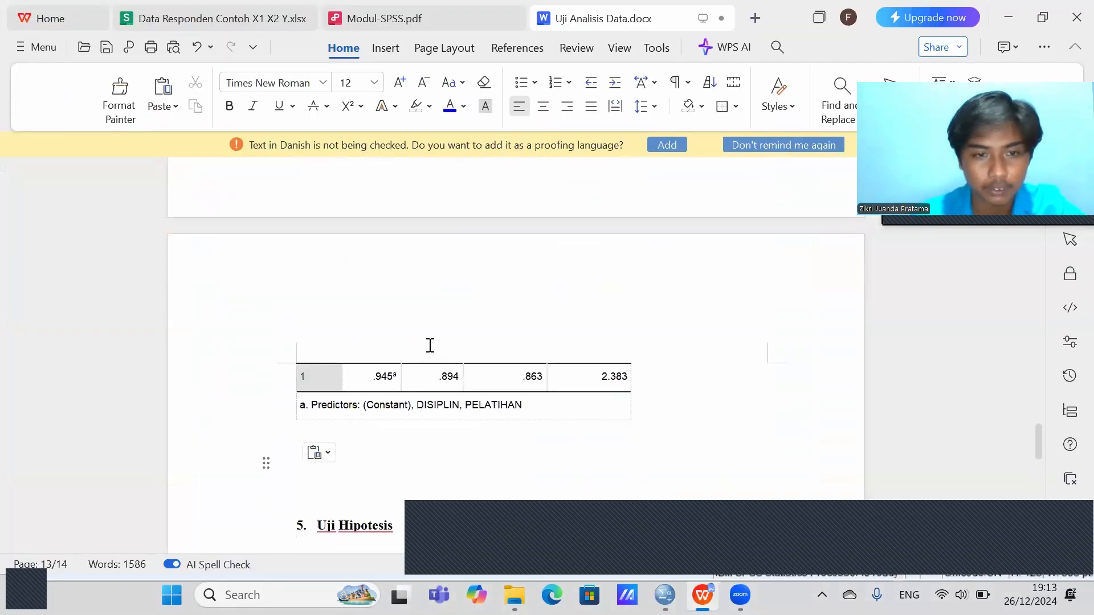
{"action": "scroll", "coordinate": [430, 346], "scroll_direction": "up", "scroll_amount": 3}
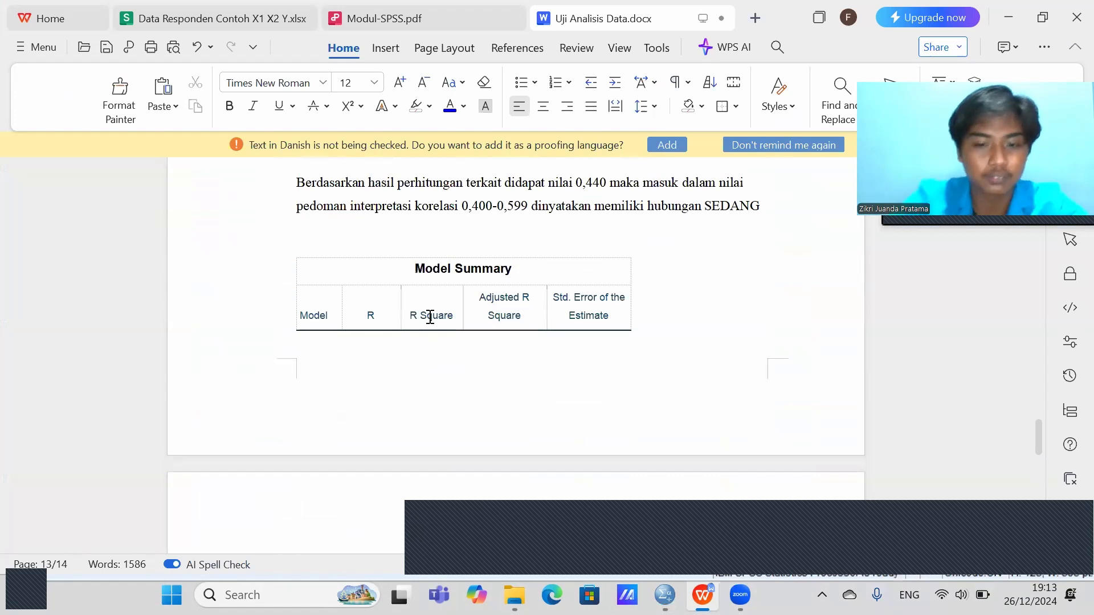
{"action": "type", "text": "KOEFISIEBN BERGANDA"}
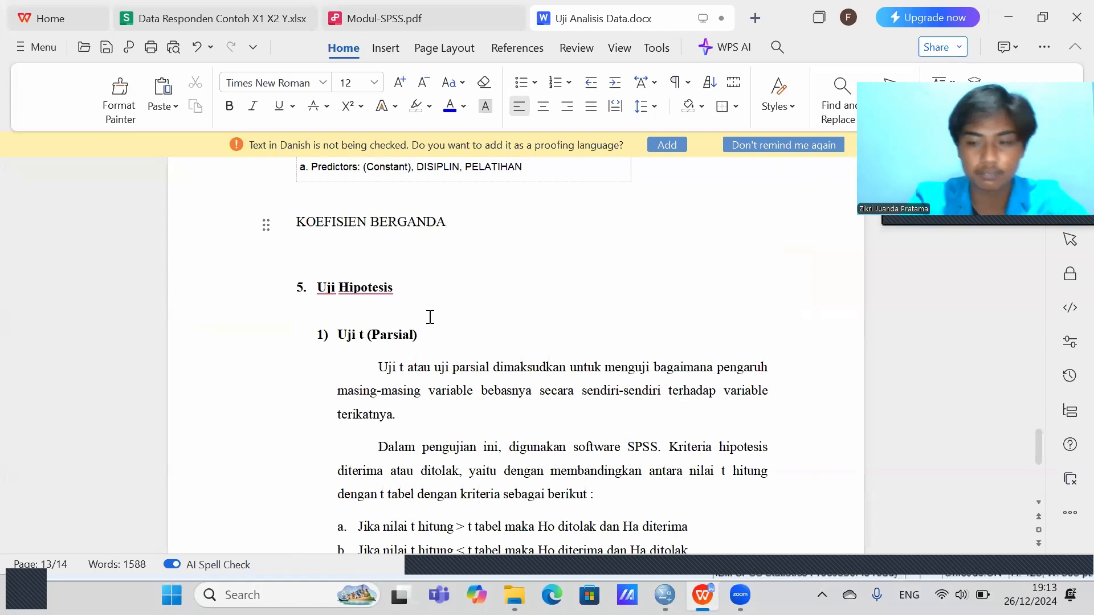
{"action": "key", "text": "Return"}
Step: Copy the "Berdasarkan hasil perhitungan" template paragraph with placeholders and paste it under the "KOEFISIEN BERGANDA" label
{"action": "scroll", "coordinate": [418, 295], "scroll_direction": "up", "scroll_amount": 15}
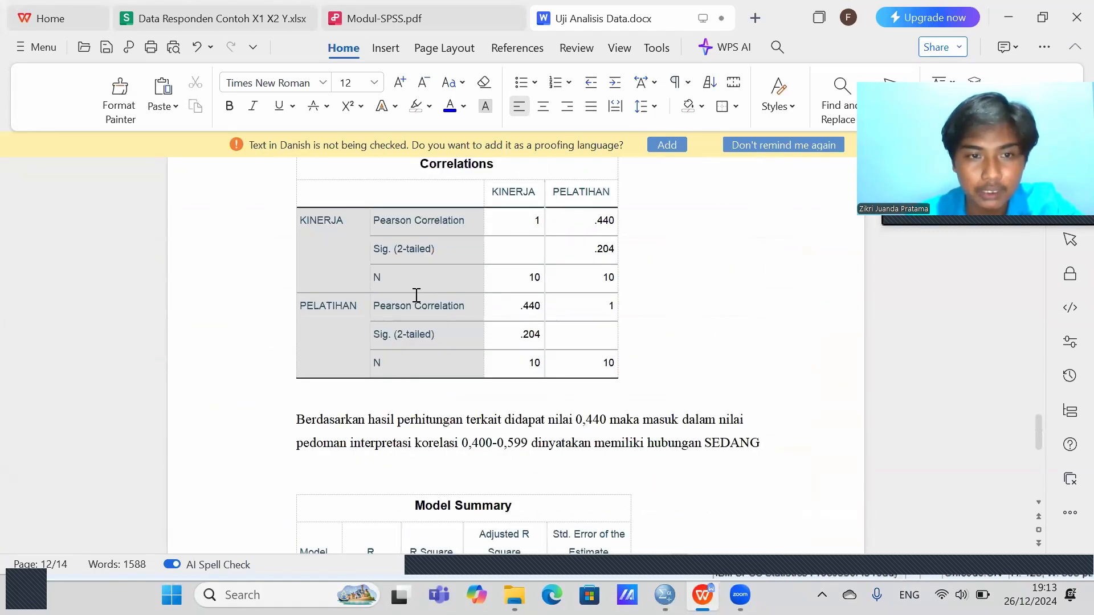
{"action": "scroll", "coordinate": [302, 330], "scroll_direction": "up", "scroll_amount": 10}
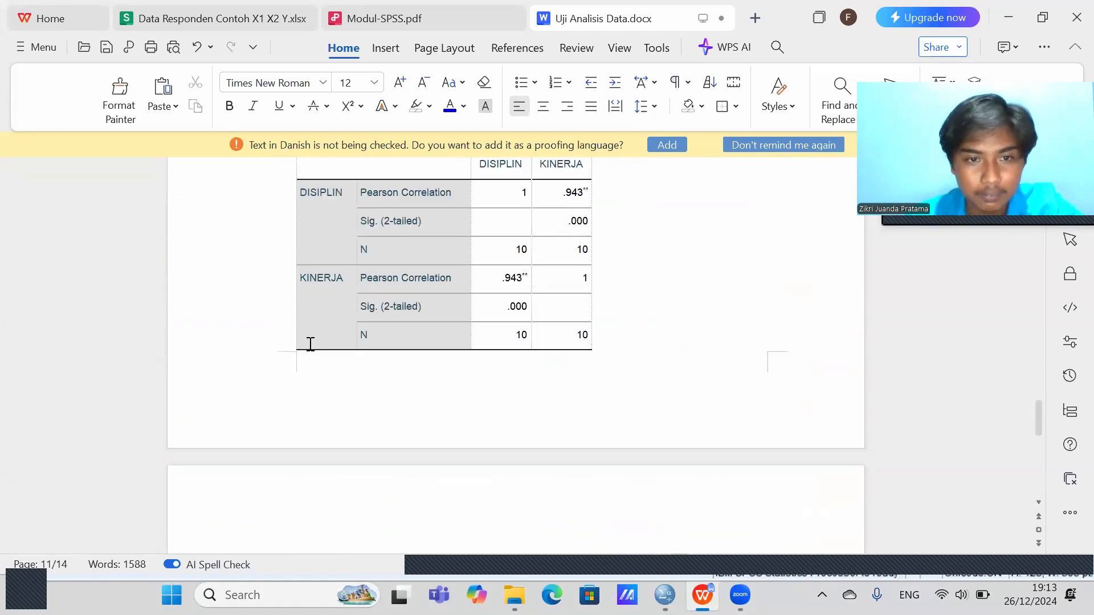
{"action": "left_click_drag", "start_coordinate": [302, 315], "coordinate": [701, 366]}
{"action": "scroll", "coordinate": [640, 366], "scroll_direction": "down", "scroll_amount": 13}
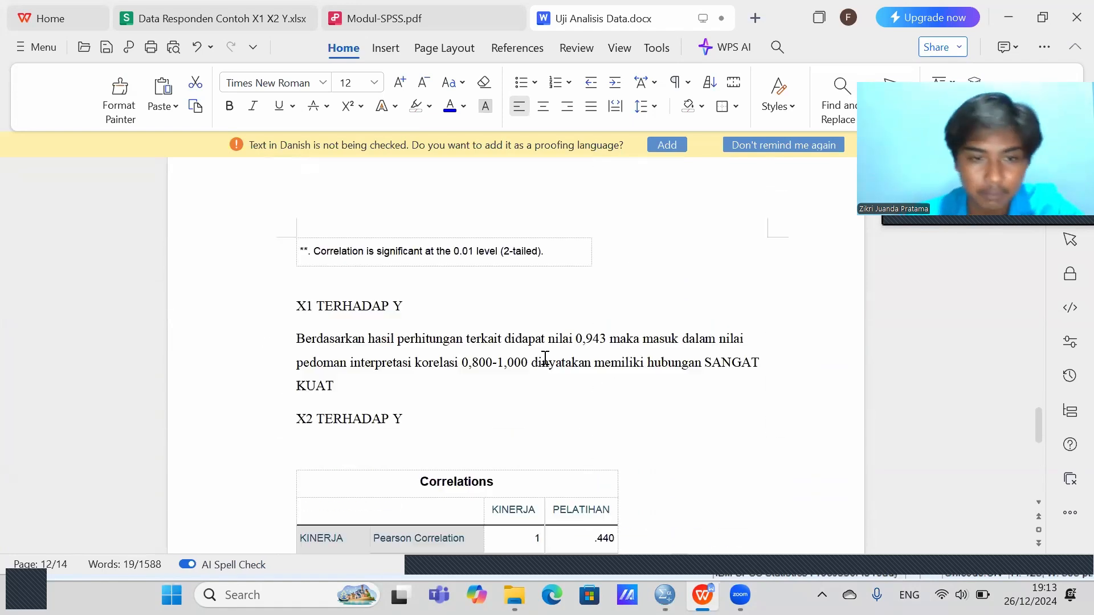
{"action": "scroll", "coordinate": [487, 356], "scroll_direction": "down", "scroll_amount": 5}
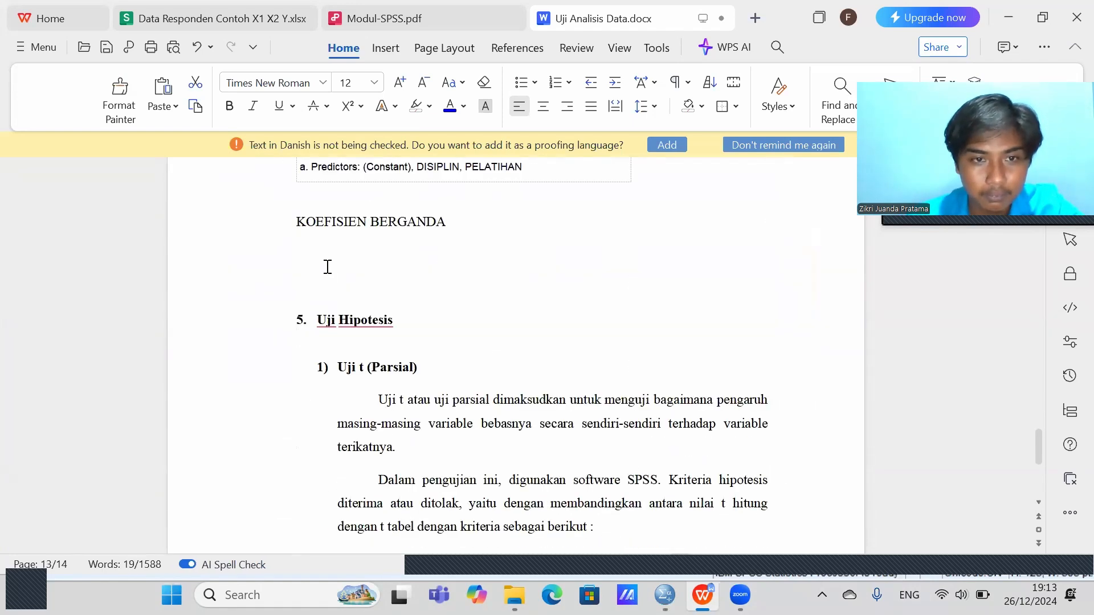
{"action": "left_click", "coordinate": [327, 263]}
{"action": "key", "text": "ctrl+v"}
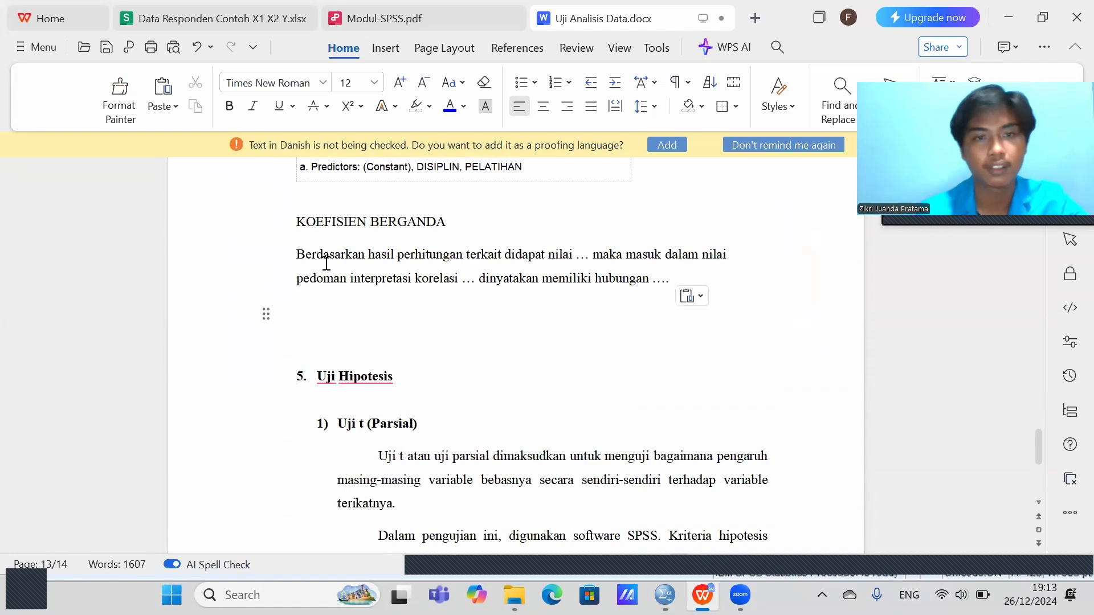
Step: Insert three empty lines above the Model Summary table so that the whole table sits on the following page
{"action": "scroll", "coordinate": [335, 283], "scroll_direction": "up", "scroll_amount": 2}
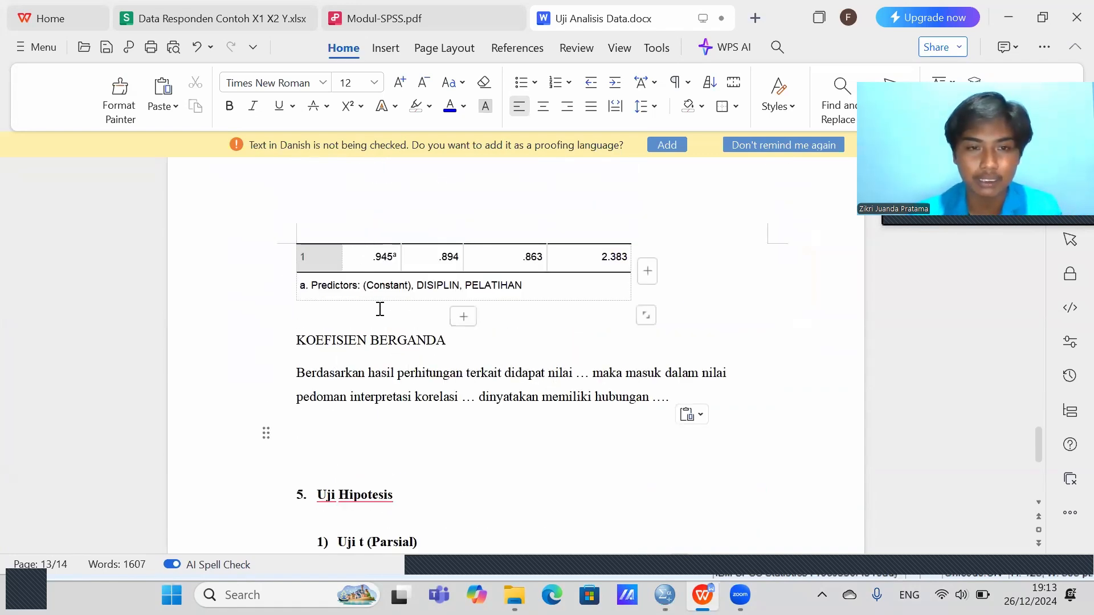
{"action": "scroll", "coordinate": [367, 308], "scroll_direction": "up", "scroll_amount": 4}
{"action": "scroll", "coordinate": [367, 307], "scroll_direction": "up", "scroll_amount": 3}
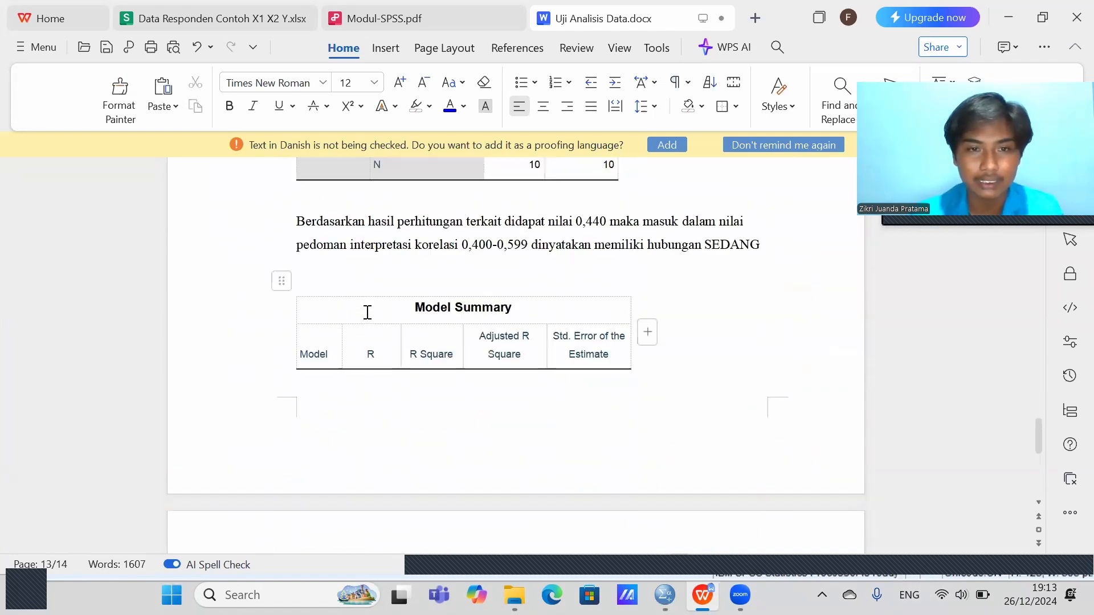
{"action": "left_click", "coordinate": [361, 280]}
{"action": "key", "text": "Return"}
{"action": "key", "text": "Return"}
{"action": "key", "text": "Return"}
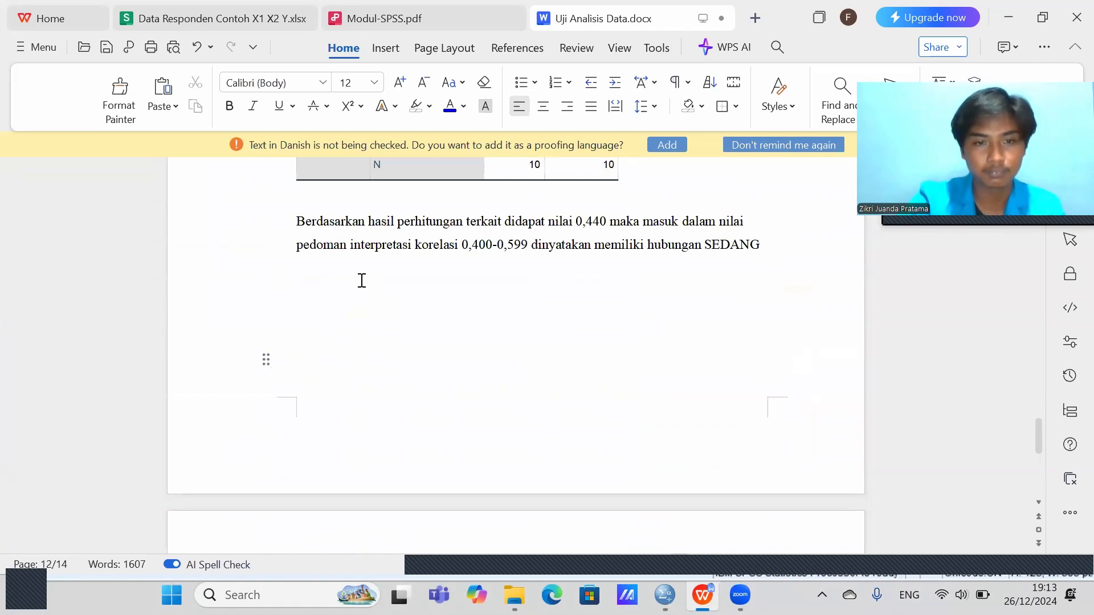
Step: Copy the R value .945 from the Model Summary table and replace the first placeholder in the KOEFISIEN BERGANDA paragraph with it
{"action": "scroll", "coordinate": [361, 280], "scroll_direction": "down", "scroll_amount": 6}
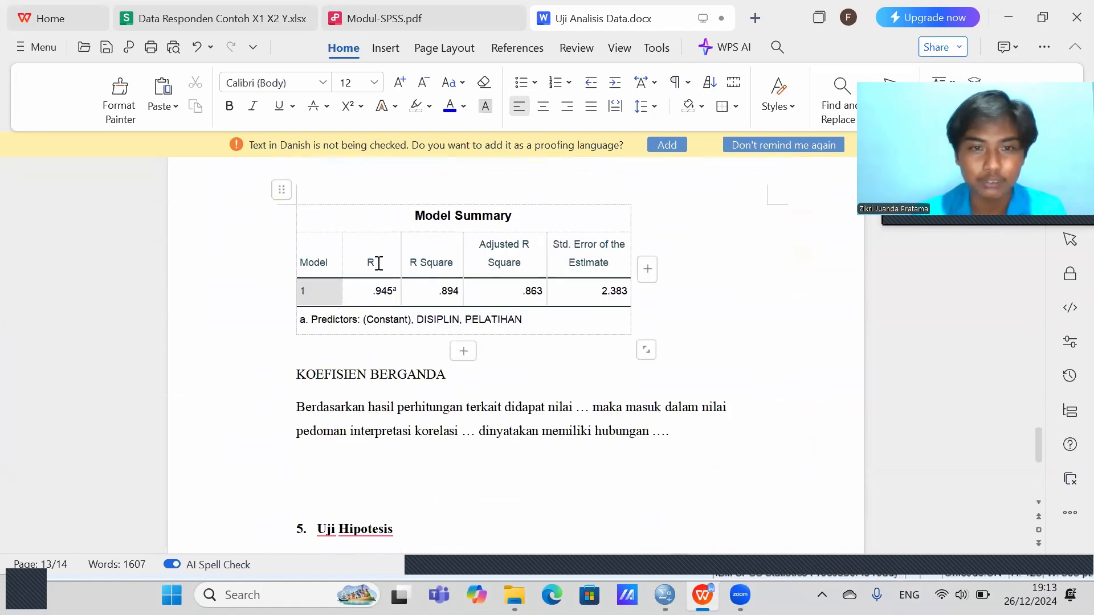
{"action": "left_click_drag", "start_coordinate": [374, 289], "coordinate": [395, 292]}
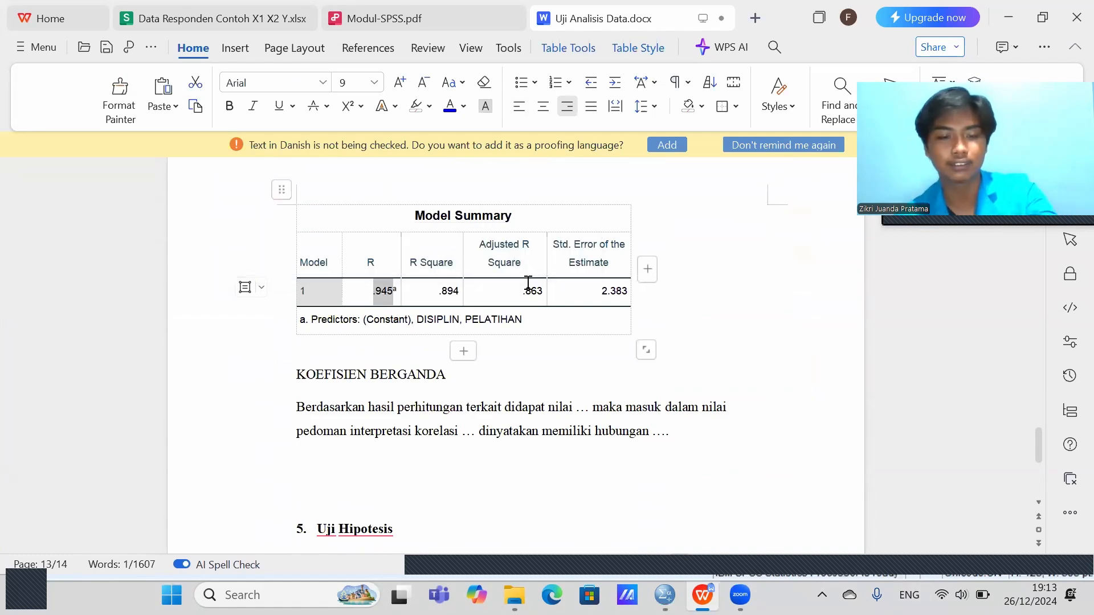
{"action": "scroll", "coordinate": [532, 279], "scroll_direction": "down", "scroll_amount": 3}
{"action": "left_click", "coordinate": [587, 249]}
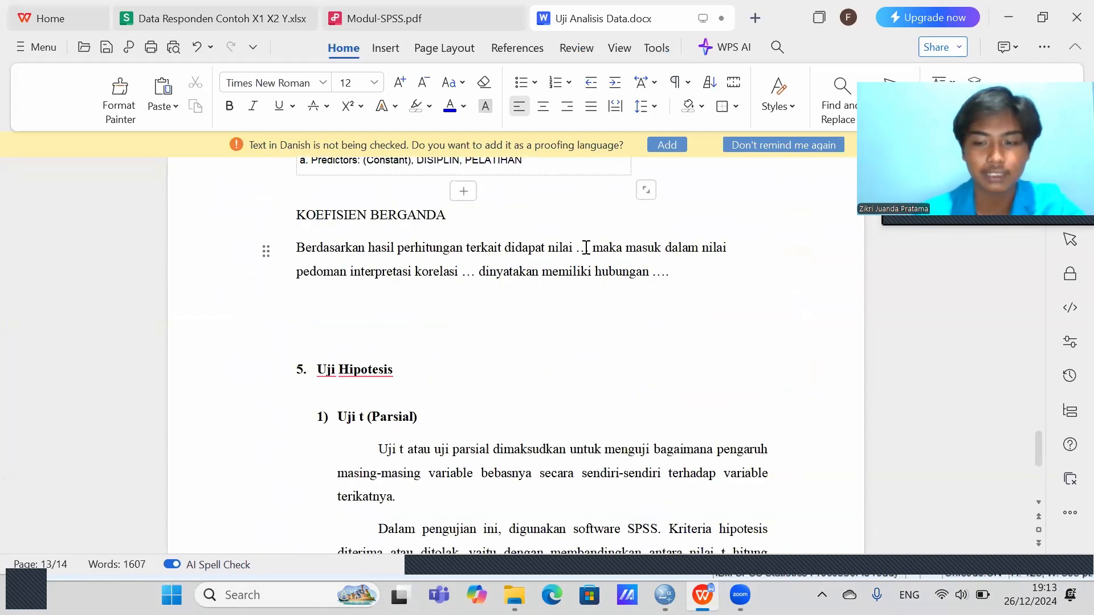
{"action": "key", "text": "BackSpace"}
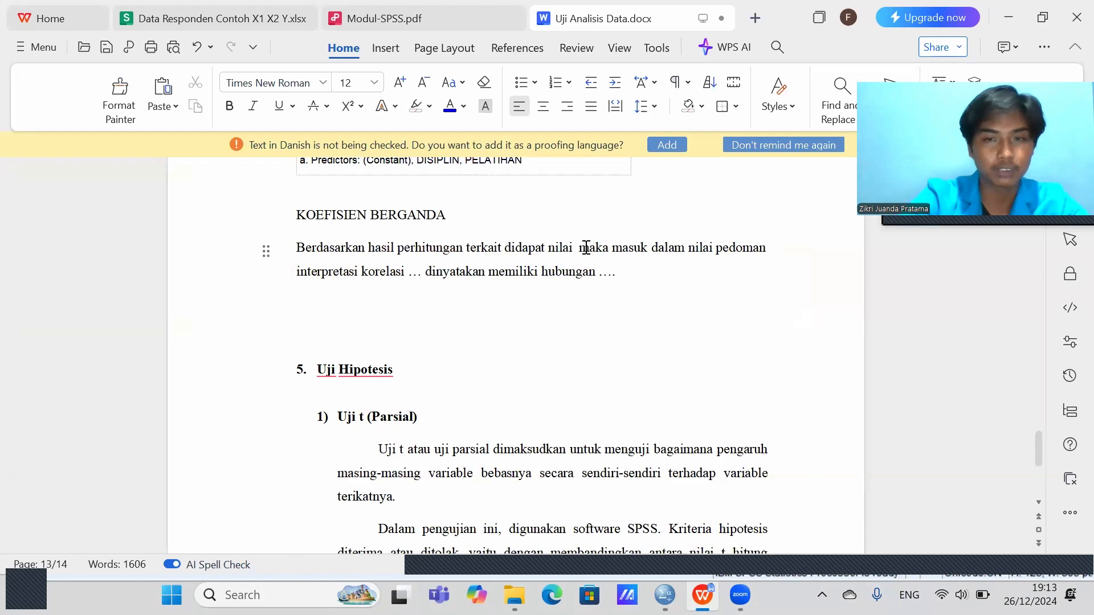
{"action": "key", "text": "ctrl+v"}
{"action": "left_click", "coordinate": [656, 273]}
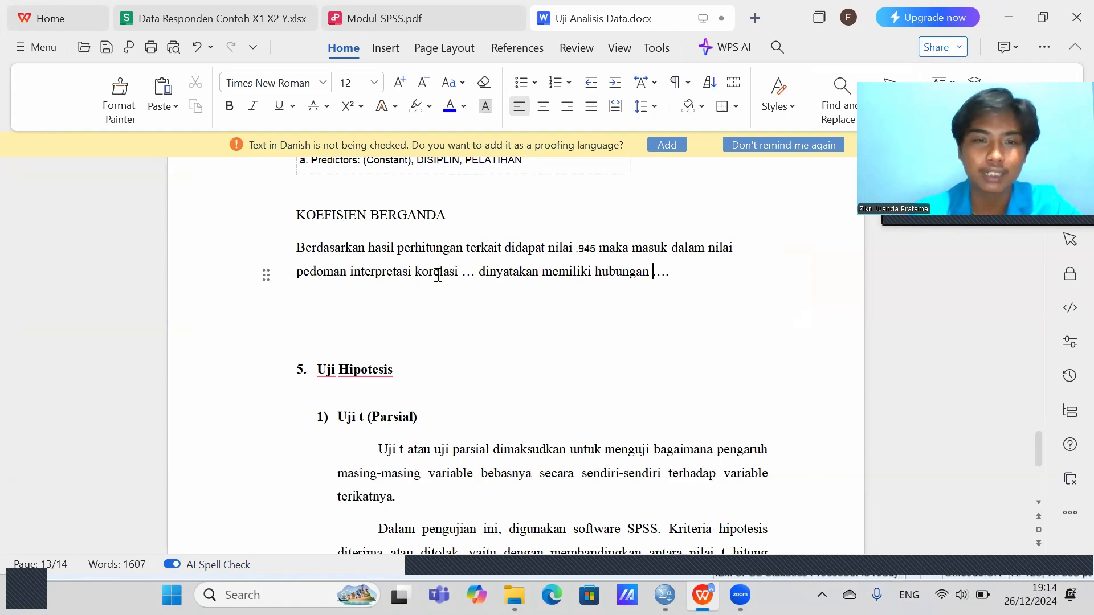
Step: Replace the remaining placeholders in the KOEFISIEN BERGANDA paragraph with the interval "0,800 – 1,000" copied from the Pedoman Interpretasi Korelasi table and "SANGAT KUAT"
{"action": "scroll", "coordinate": [472, 285], "scroll_direction": "up", "scroll_amount": 10}
{"action": "scroll", "coordinate": [465, 276], "scroll_direction": "up", "scroll_amount": 15}
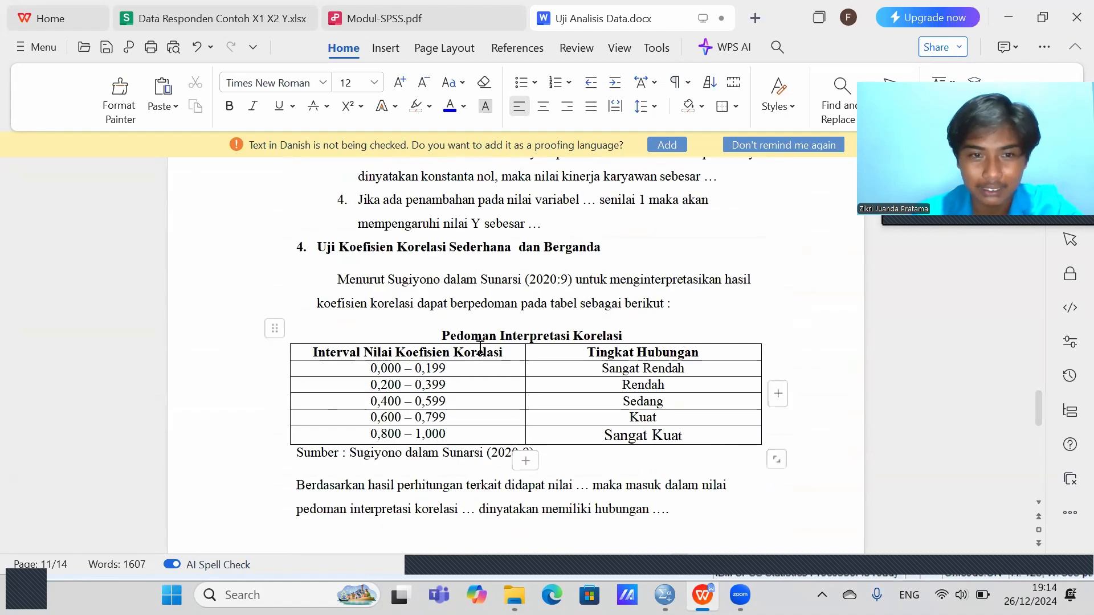
{"action": "left_click_drag", "start_coordinate": [368, 437], "coordinate": [459, 436]}
{"action": "key", "text": "ctrl+c"}
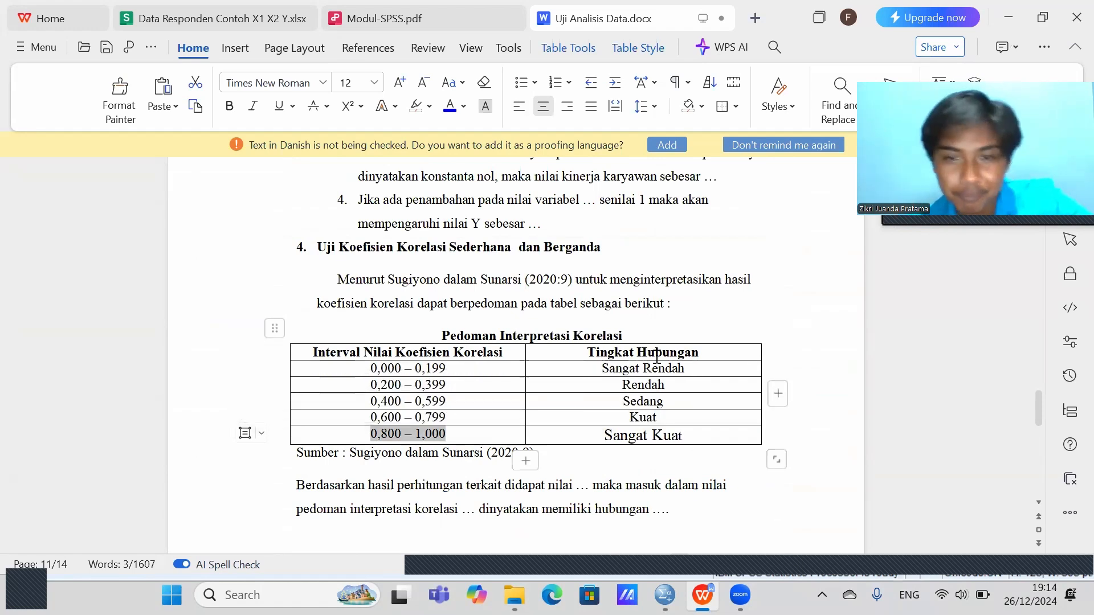
{"action": "scroll", "coordinate": [655, 371], "scroll_direction": "down", "scroll_amount": 15}
{"action": "scroll", "coordinate": [654, 391], "scroll_direction": "up", "scroll_amount": 3}
{"action": "left_click", "coordinate": [480, 431]}
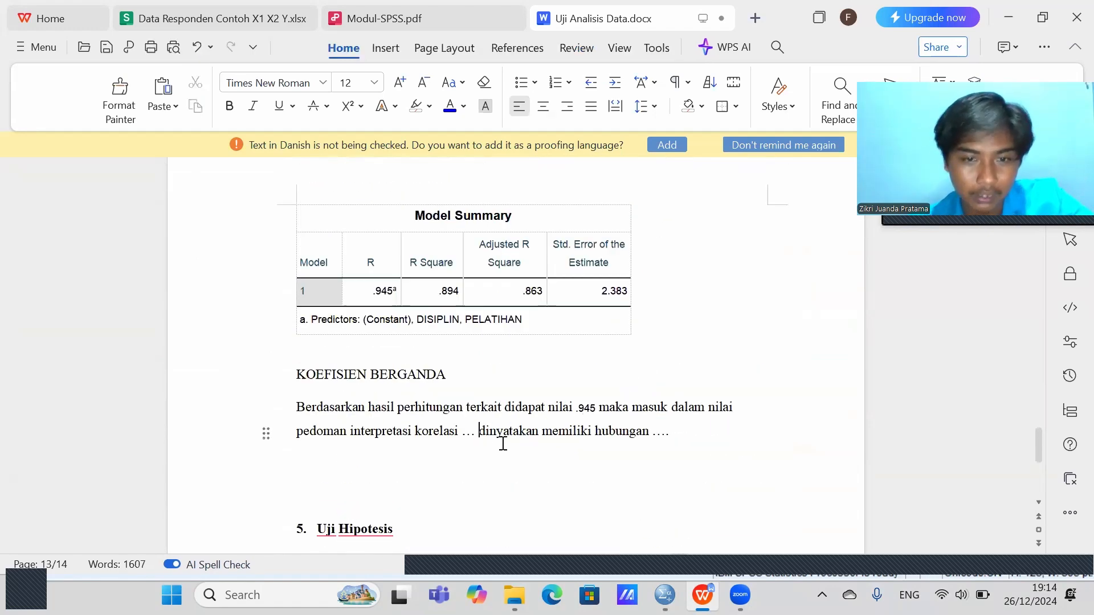
{"action": "key", "text": "BackSpace"}
{"action": "key", "text": "BackSpace"}
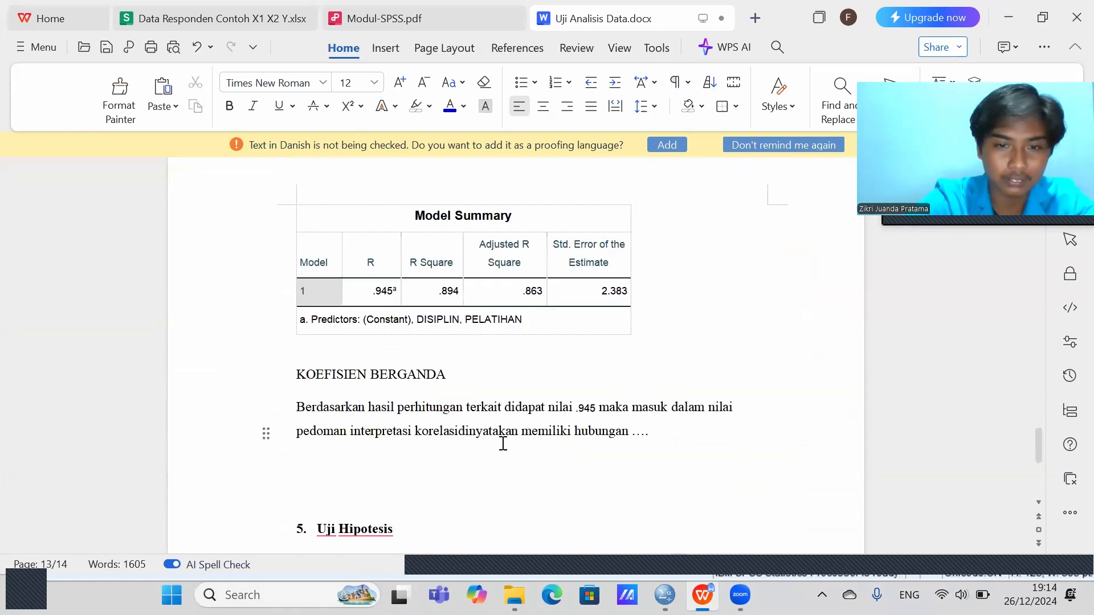
{"action": "key", "text": "ctrl+v"}
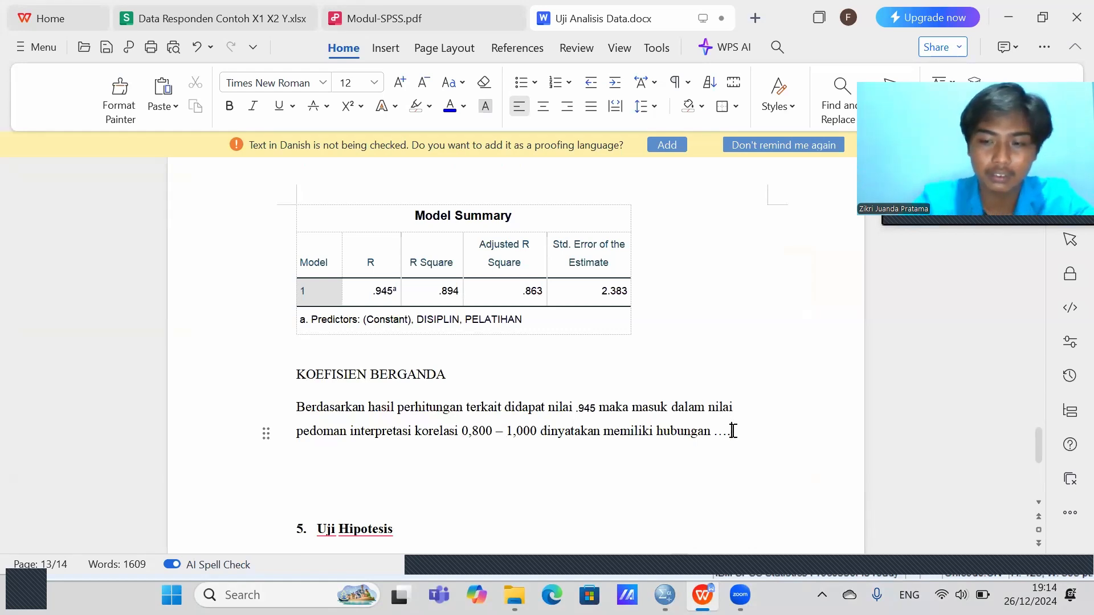
{"action": "type", "text": "SA"}
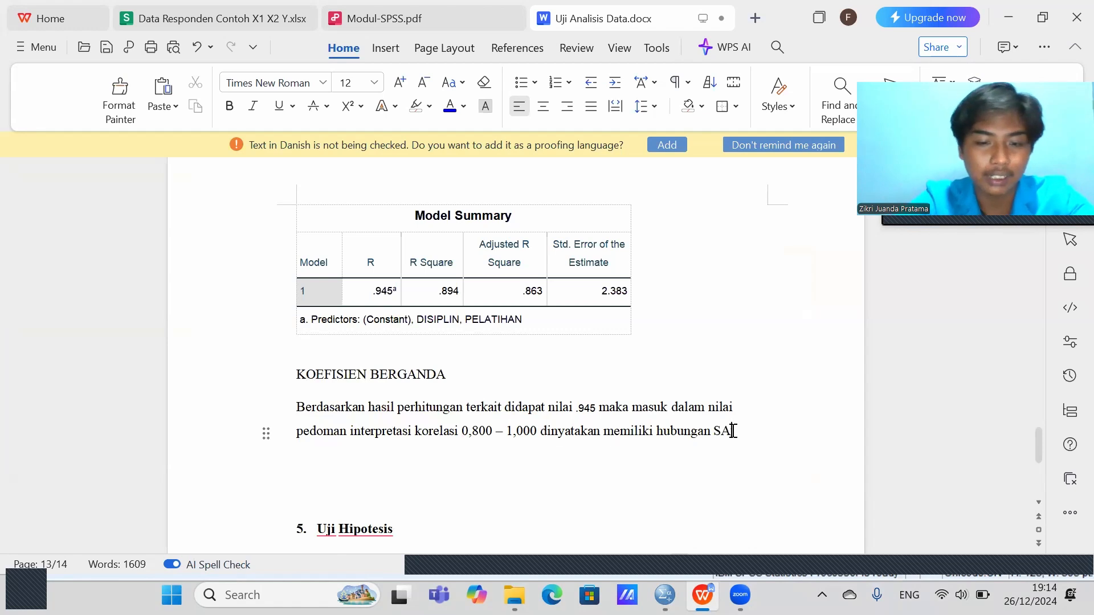
{"action": "type", "text": "NGAT KUAT"}
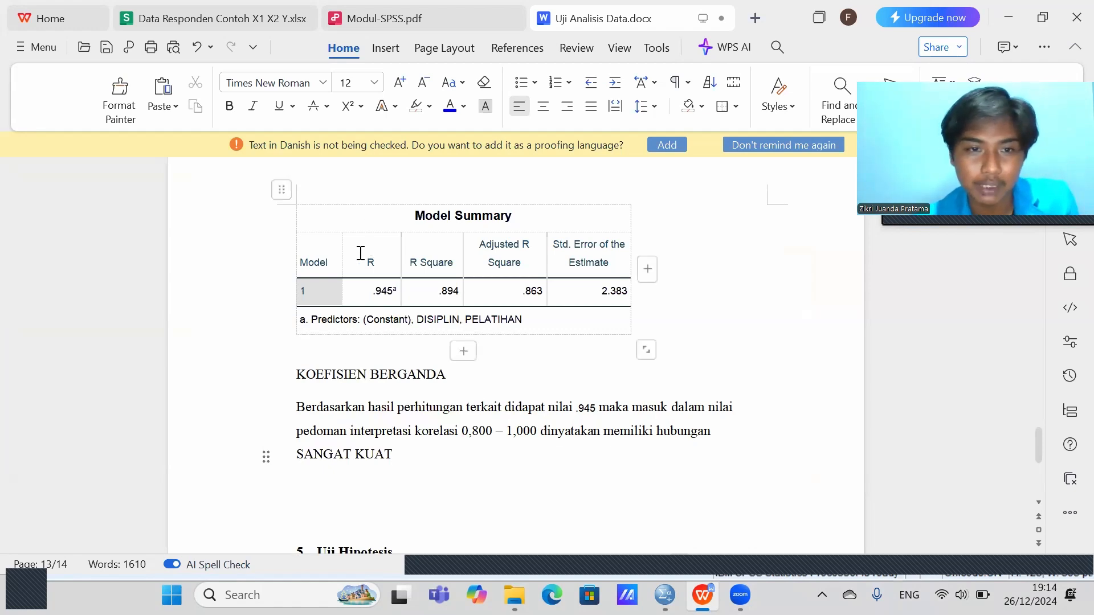
Step: Insert a new line below the "KOEFISIEN BERGANDA" label and start the R value there with "R = 0,"
{"action": "left_click", "coordinate": [371, 273]}
{"action": "left_click", "coordinate": [329, 392]}
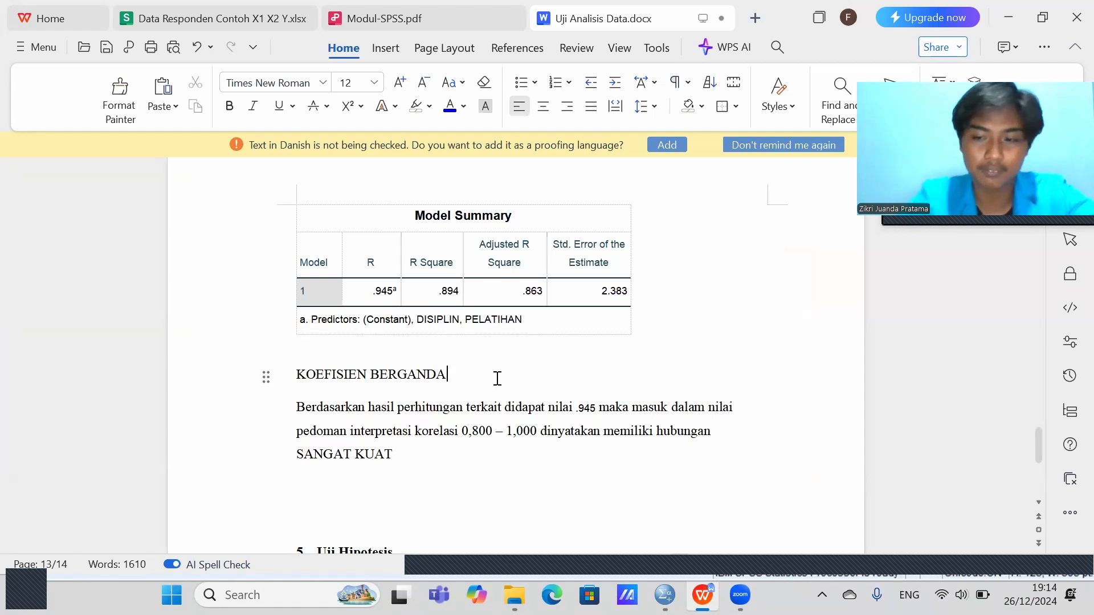
{"action": "key", "text": "Return"}
{"action": "type", "text": "R+"}
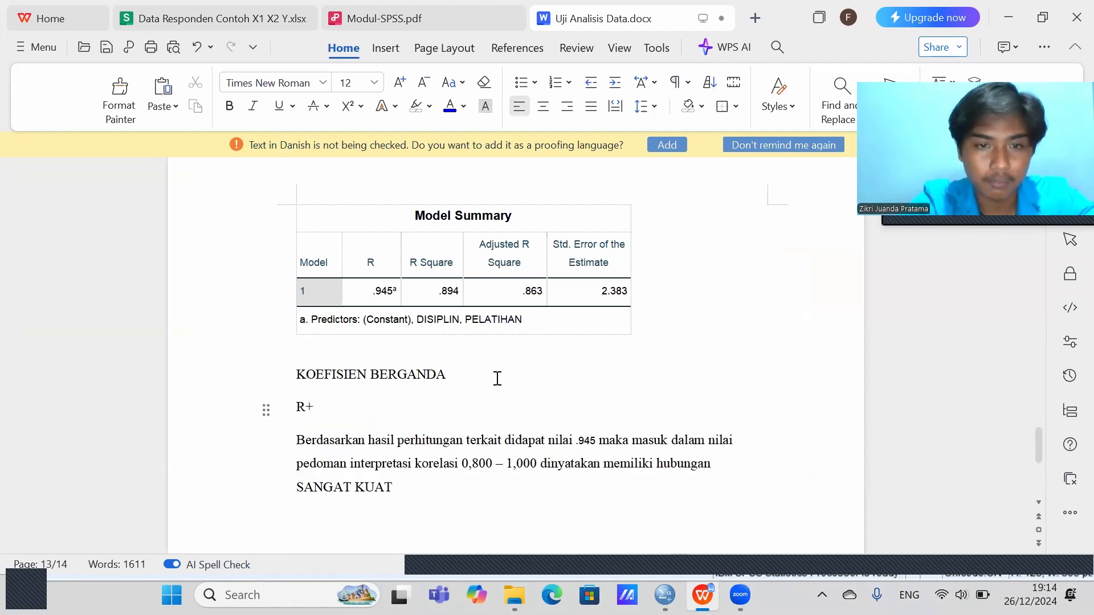
{"action": "type", "text": "= 0,"}
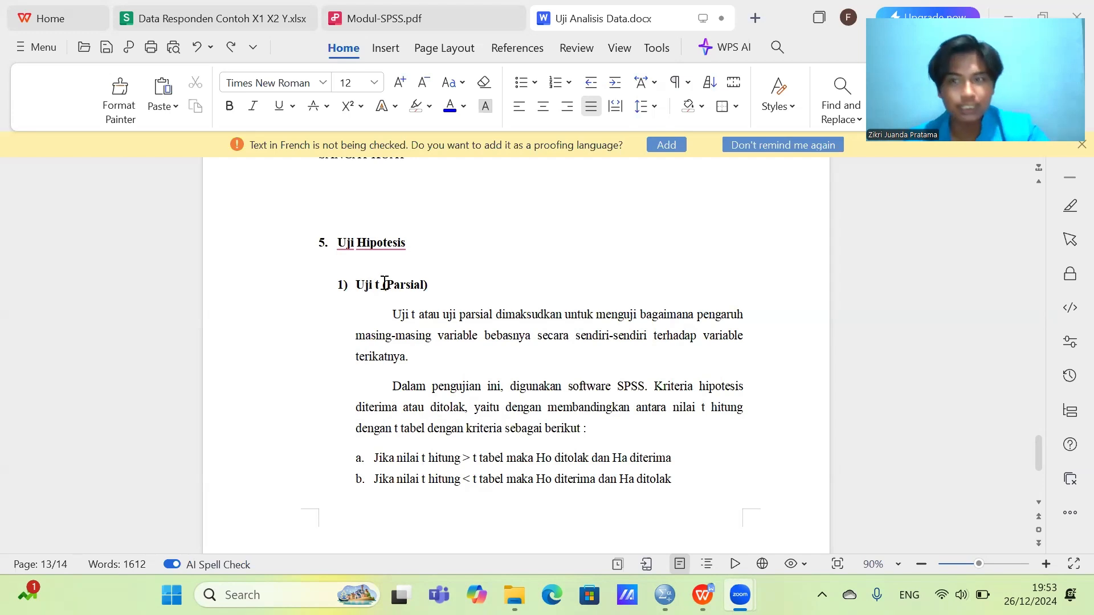
Step: Review the Uji t (Parsial) hypothesis criteria and place the cursor on the empty line above the Uji F (Simultan) heading
{"action": "scroll", "coordinate": [416, 282], "scroll_direction": "down", "scroll_amount": 3}
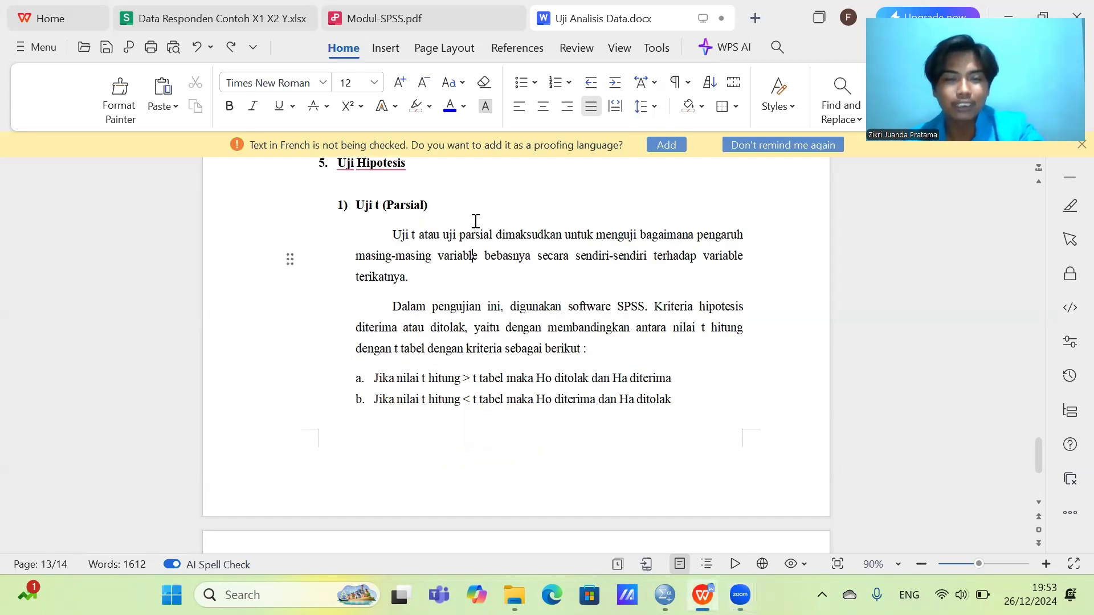
{"action": "scroll", "coordinate": [445, 228], "scroll_direction": "down", "scroll_amount": 10}
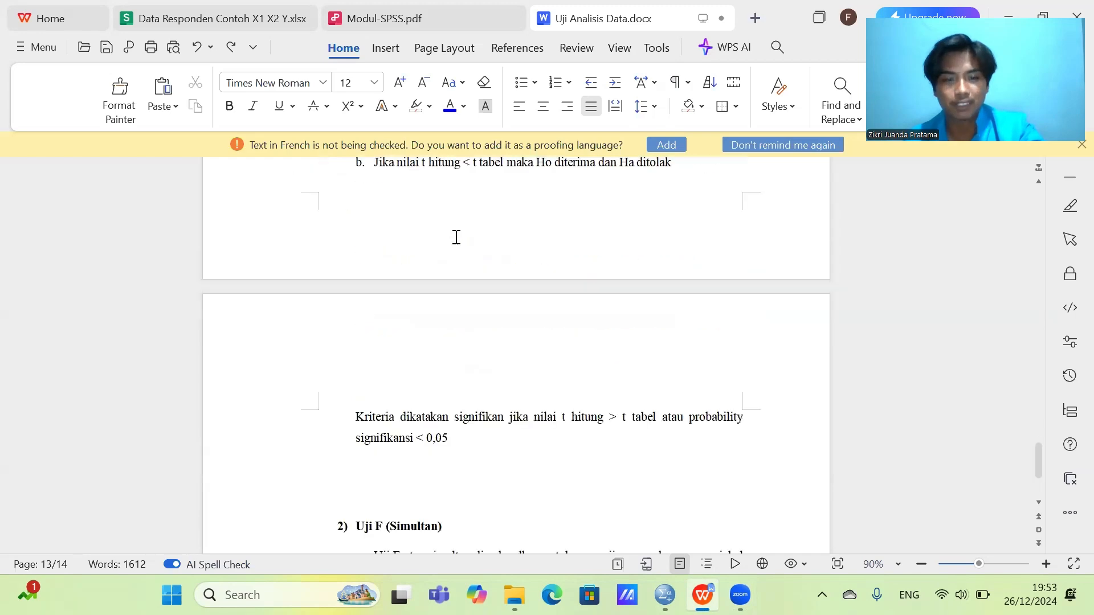
{"action": "left_click", "coordinate": [441, 301]}
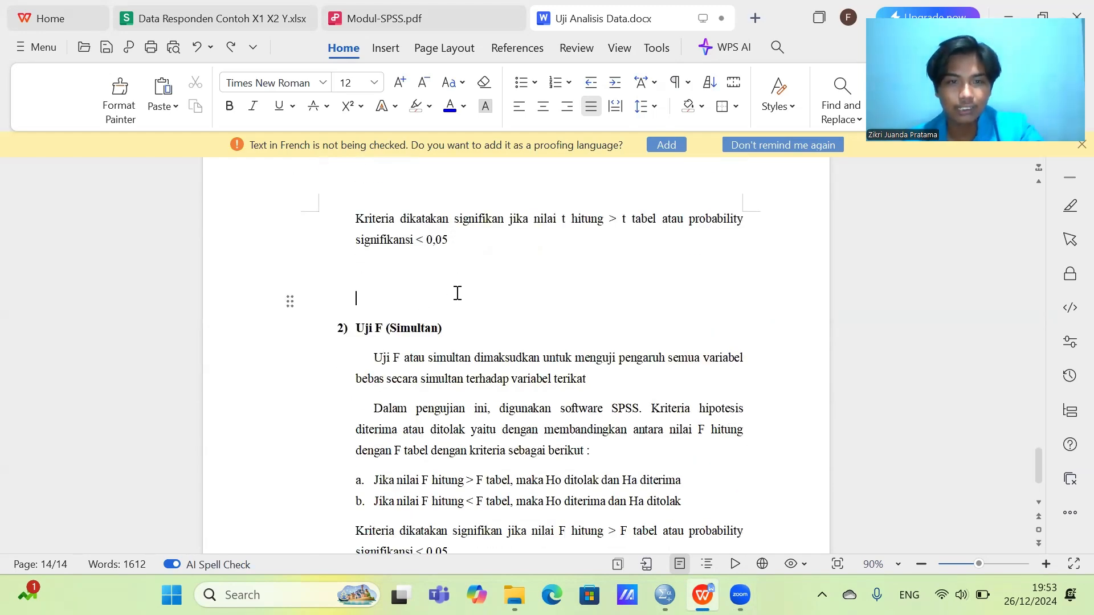
{"action": "scroll", "coordinate": [454, 291], "scroll_direction": "up", "scroll_amount": 6}
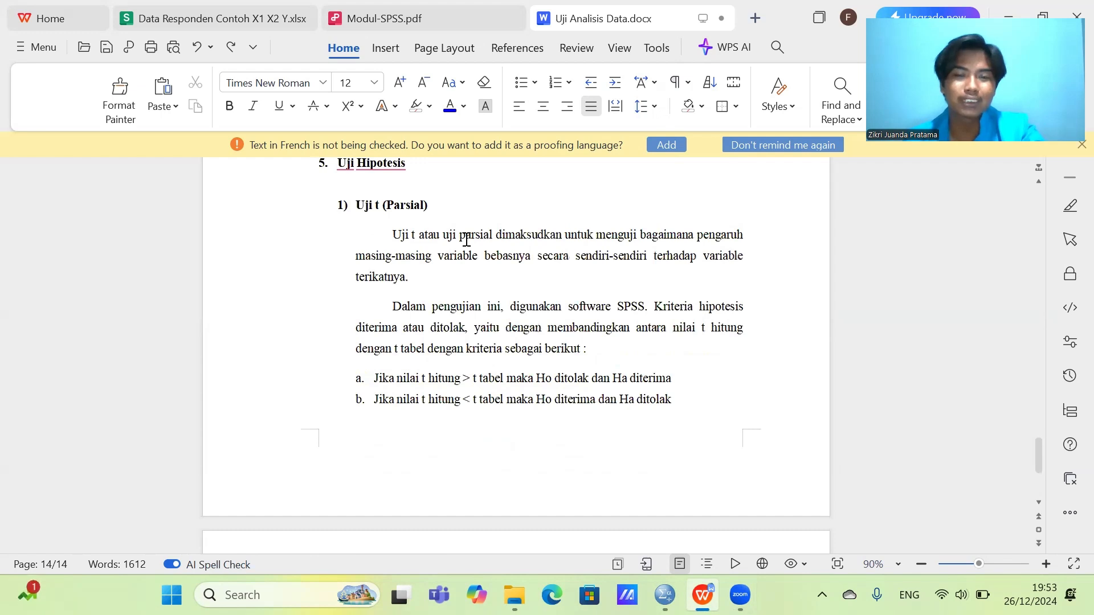
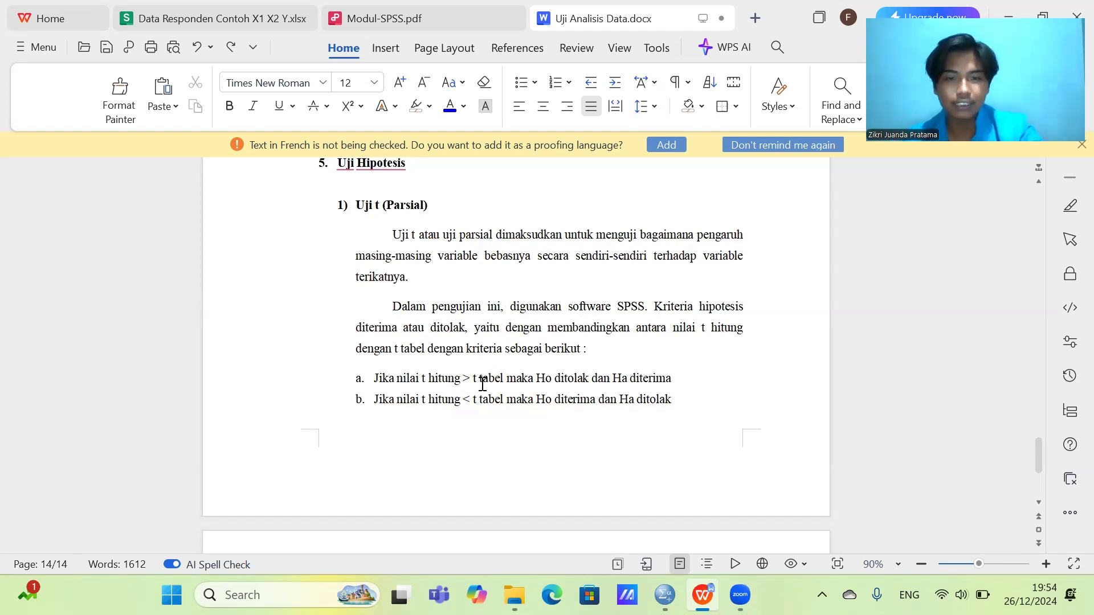
{"action": "scroll", "coordinate": [481, 384], "scroll_direction": "down", "scroll_amount": 1}
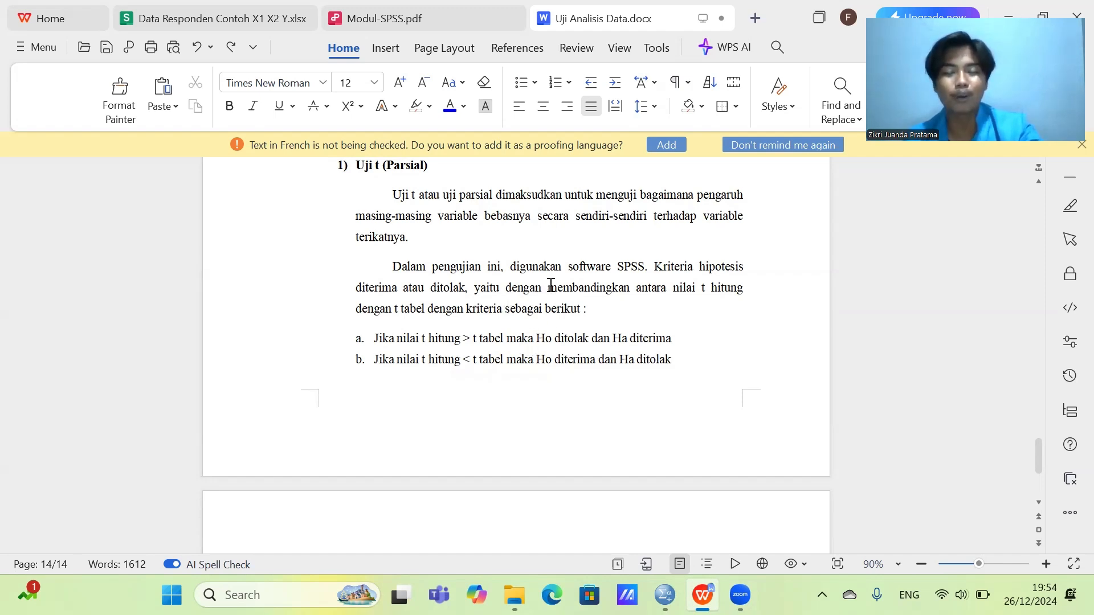
{"action": "scroll", "coordinate": [555, 333], "scroll_direction": "down", "scroll_amount": 4}
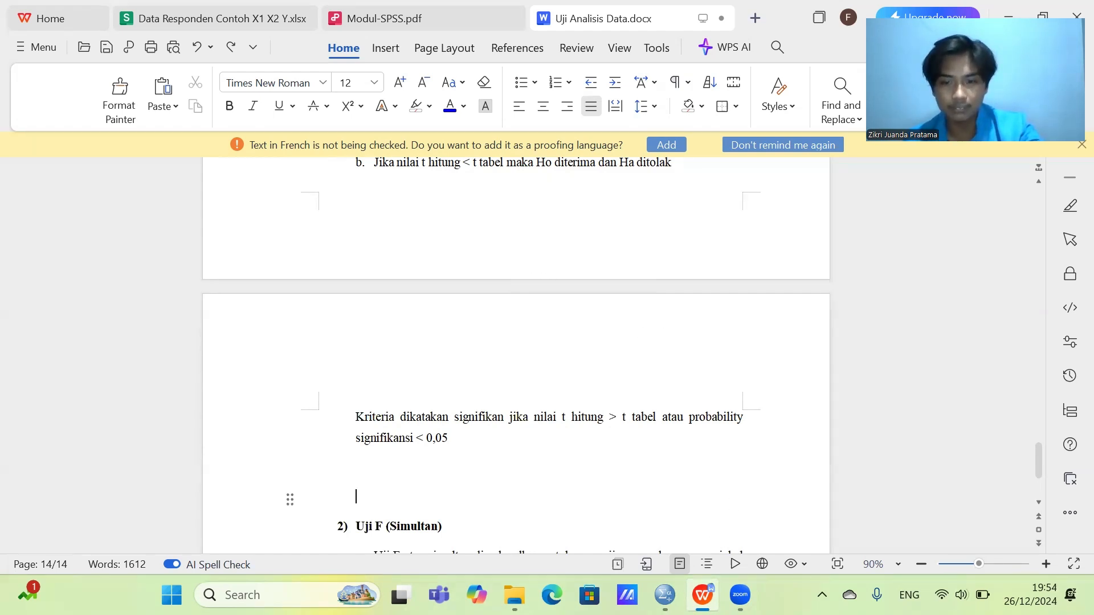
Step: Switch to the SPSS Data Editor and check the X1, X2 and Y data along with their names, decimals and labels
{"action": "key", "text": "alt+Tab"}
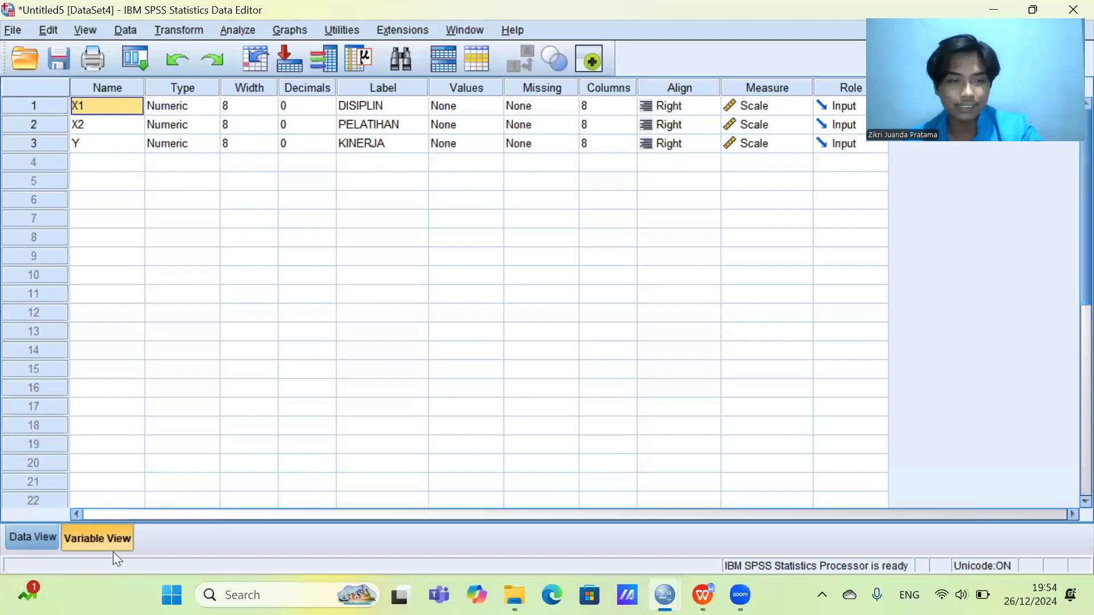
{"action": "left_click", "coordinate": [32, 538]}
{"action": "left_click", "coordinate": [118, 126]}
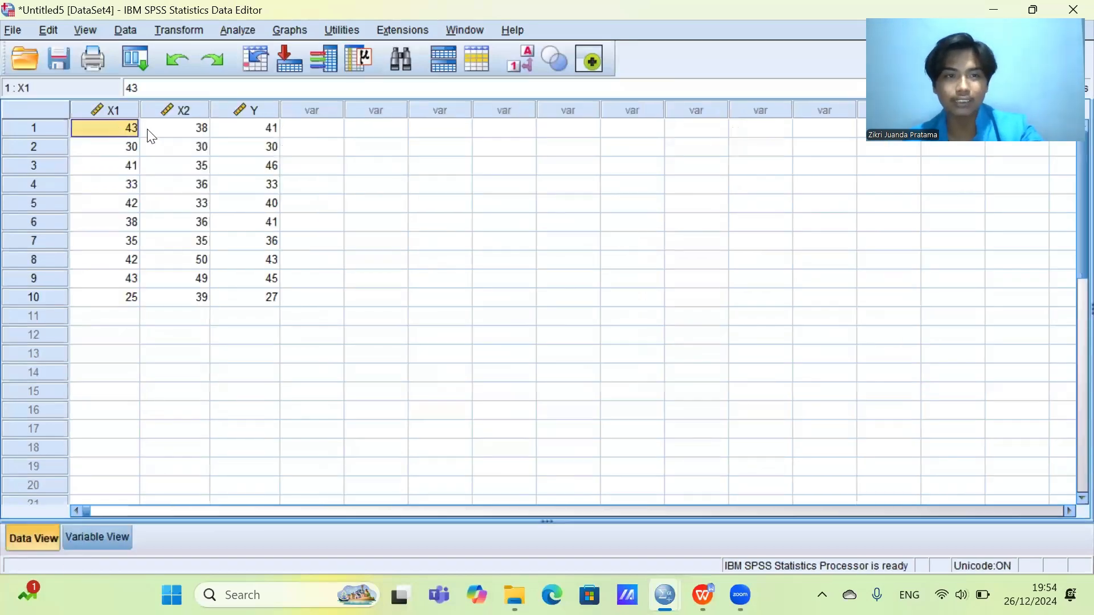
{"action": "left_click", "coordinate": [163, 130]}
{"action": "left_click", "coordinate": [98, 540]}
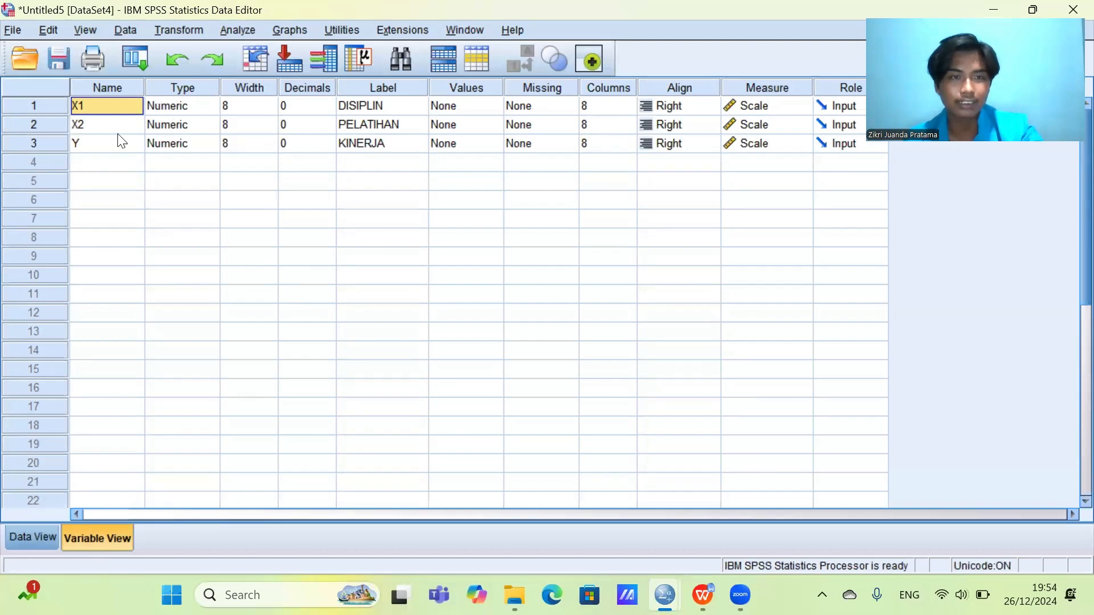
{"action": "left_click", "coordinate": [294, 104]}
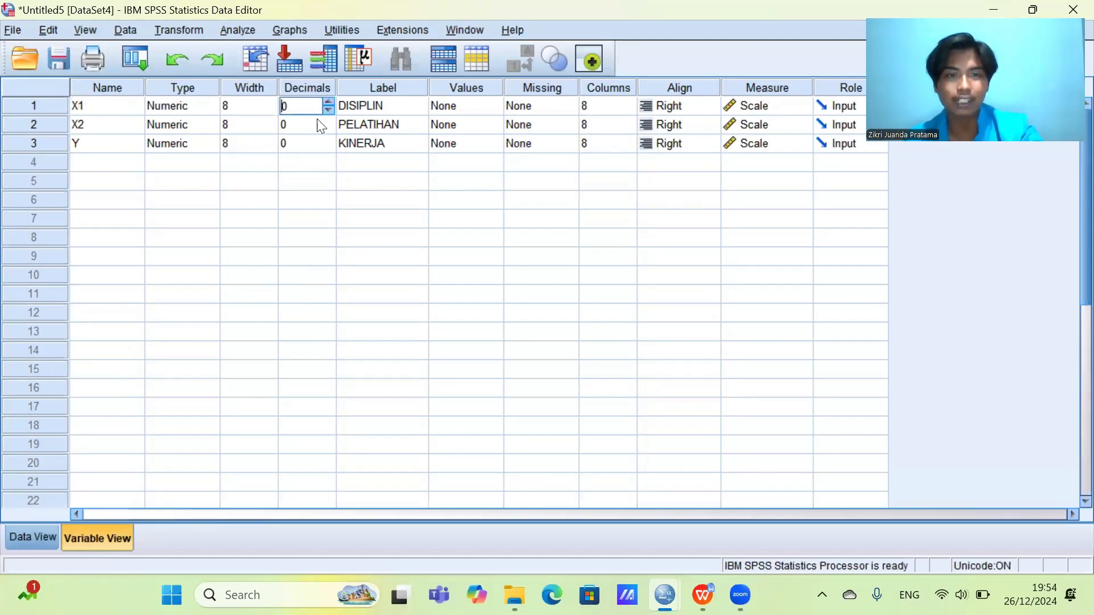
{"action": "left_click", "coordinate": [369, 105]}
{"action": "left_click", "coordinate": [386, 133]}
{"action": "left_click", "coordinate": [384, 145]}
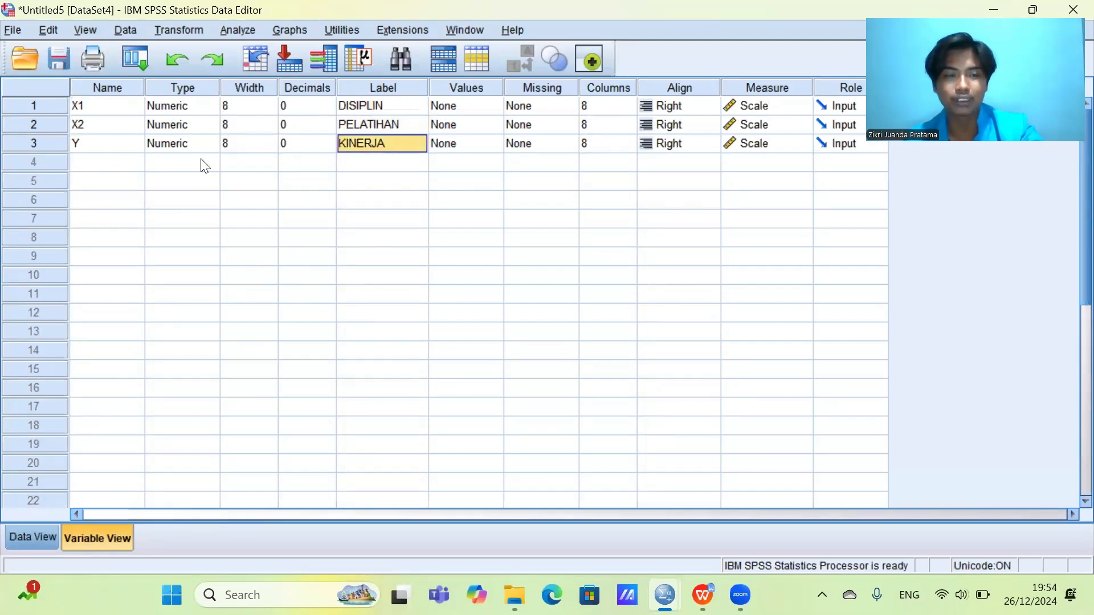
{"action": "left_click", "coordinate": [95, 164]}
{"action": "left_click", "coordinate": [106, 130]}
{"action": "left_click", "coordinate": [103, 110]}
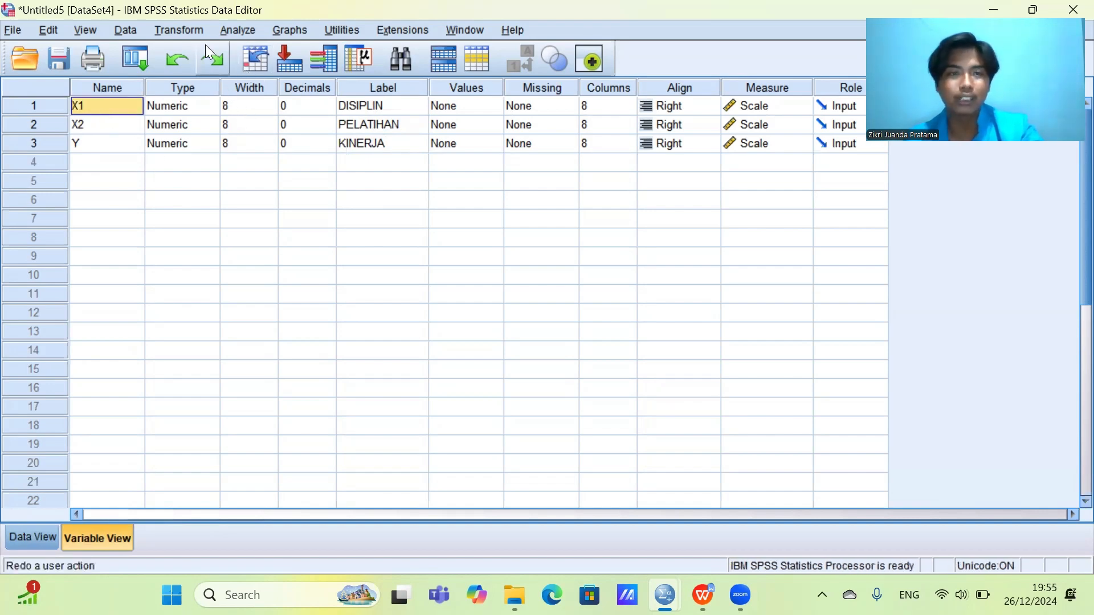
Step: Run a linear regression with KINERJA [Y] as dependent and PELATIHAN [X2] and DISIPLIN [X1] as independent variables, using the Enter method
{"action": "left_click", "coordinate": [240, 33]}
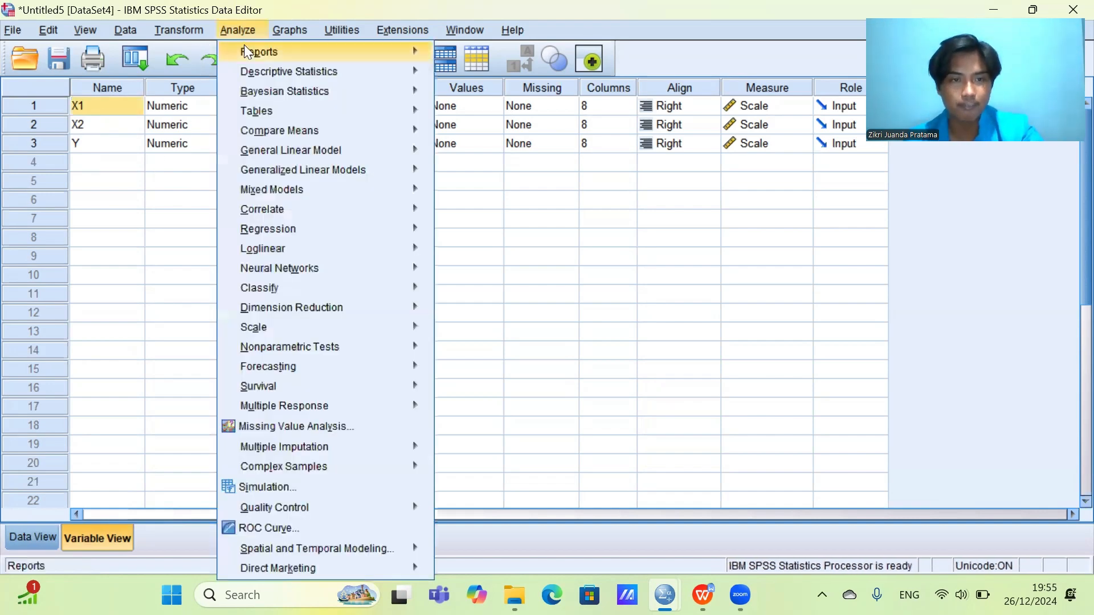
{"action": "mouse_move", "coordinate": [290, 223]}
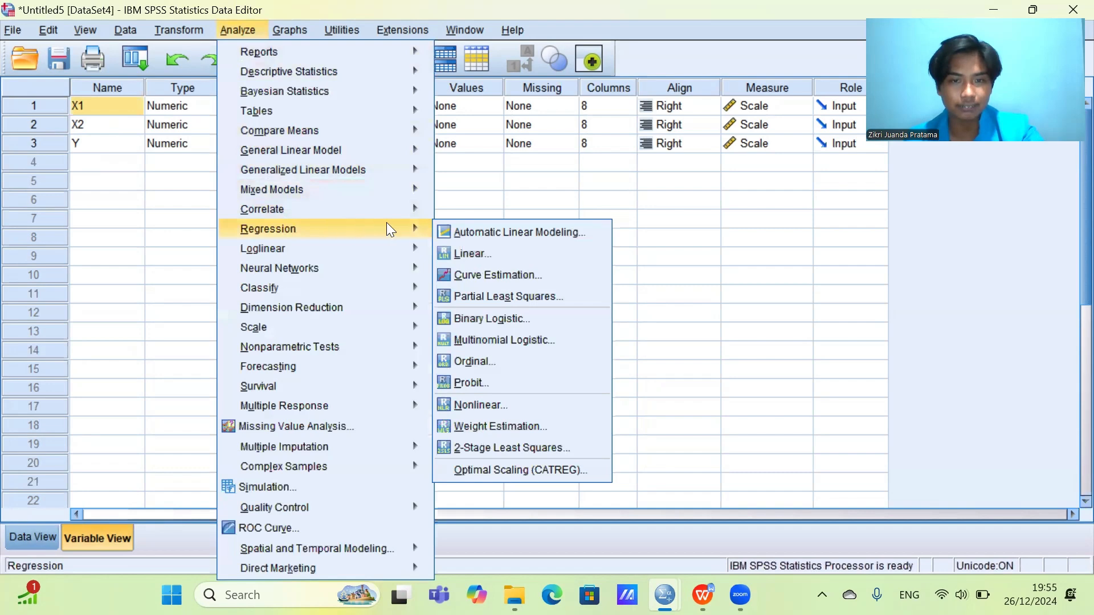
{"action": "left_click", "coordinate": [458, 252]}
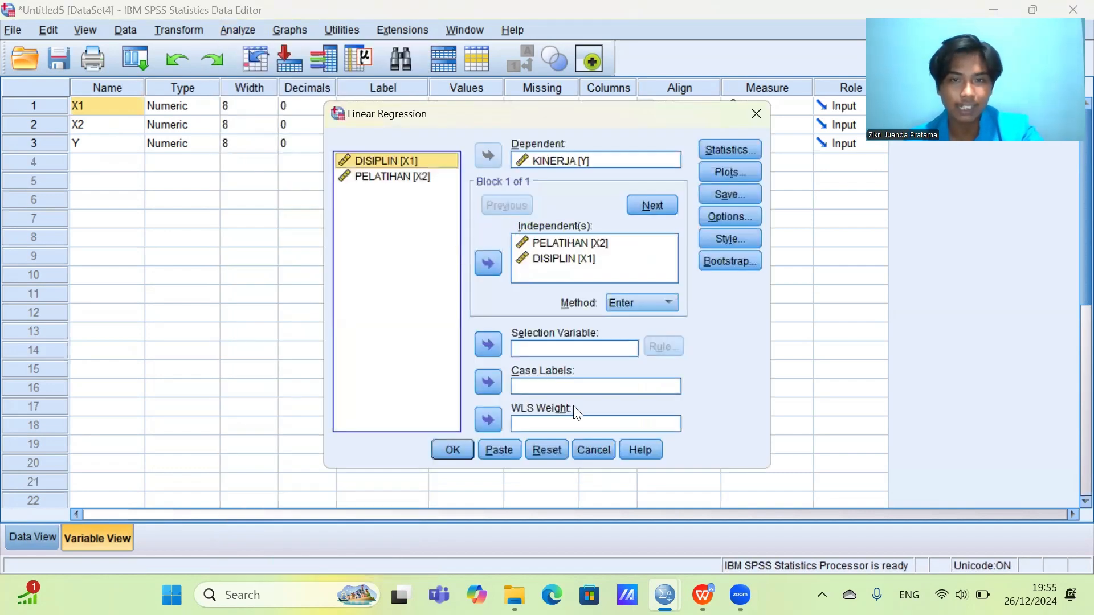
{"action": "left_click", "coordinate": [566, 160]}
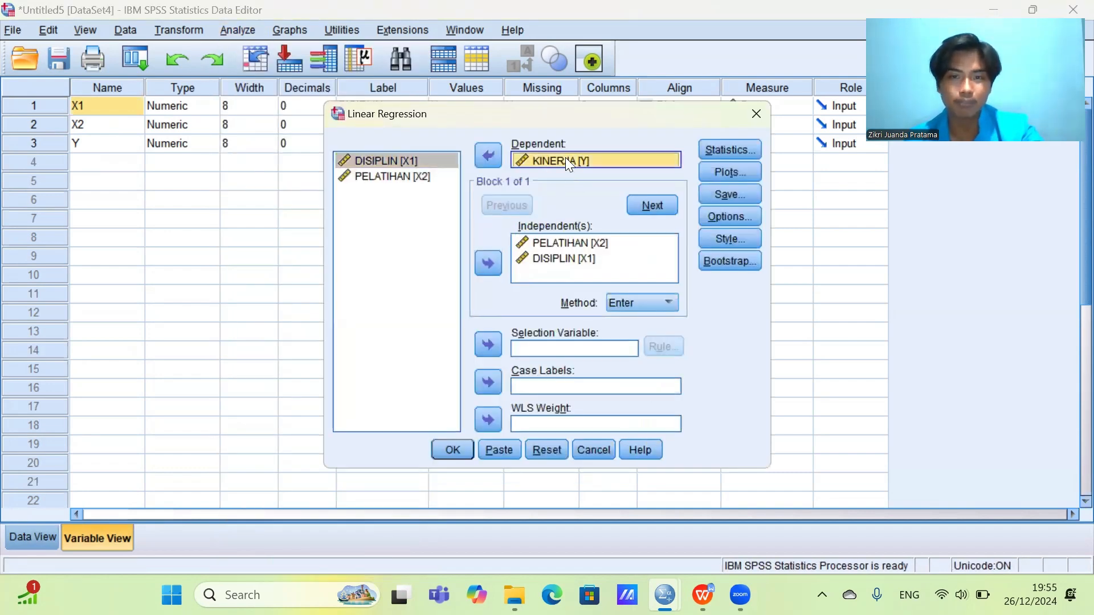
{"action": "left_click", "coordinate": [401, 178]}
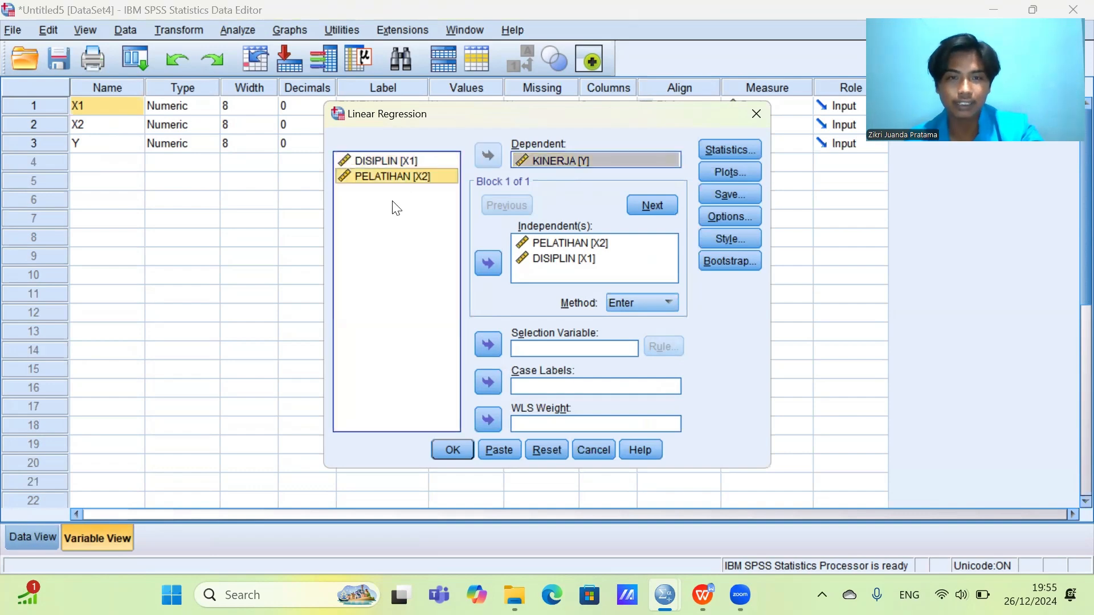
{"action": "left_click", "coordinate": [573, 261]}
{"action": "left_click", "coordinate": [579, 243]}
{"action": "left_click", "coordinate": [584, 257]}
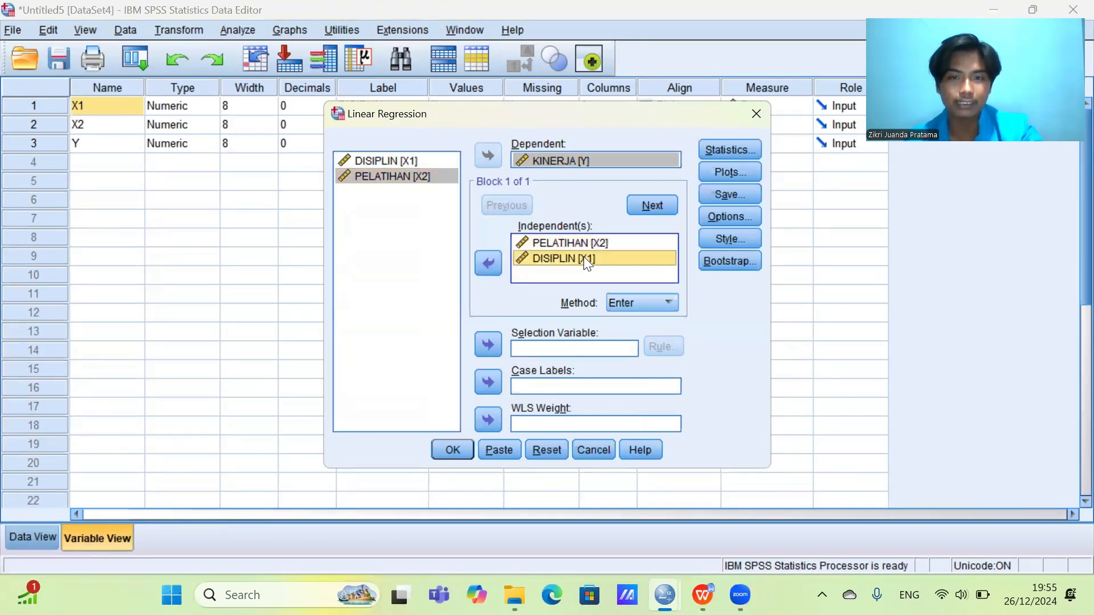
{"action": "left_click", "coordinate": [573, 243]}
{"action": "left_click", "coordinate": [547, 261]}
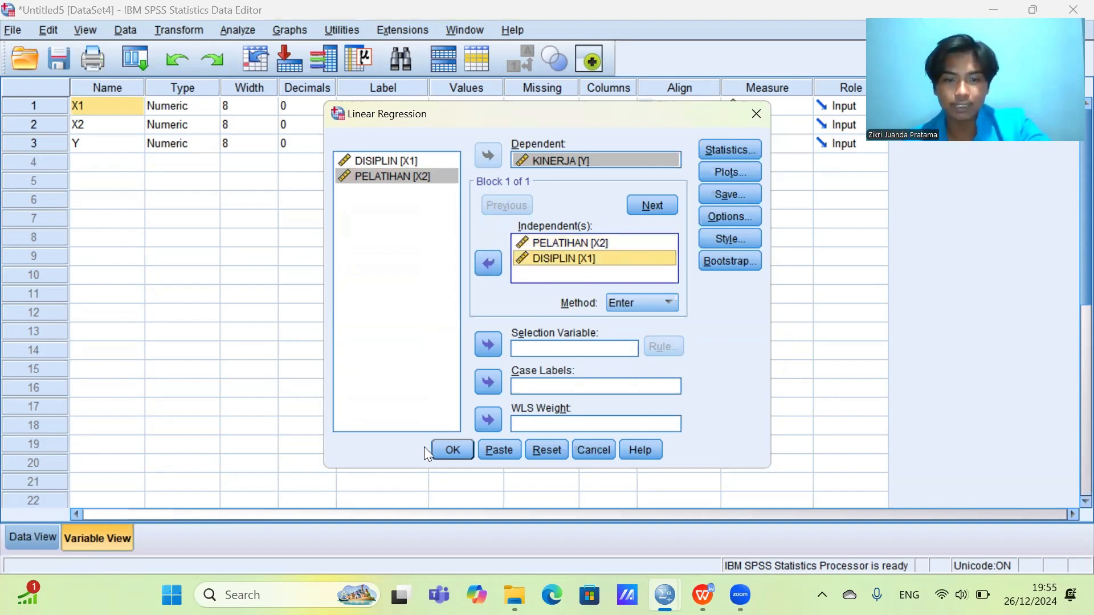
{"action": "left_click", "coordinate": [444, 449]}
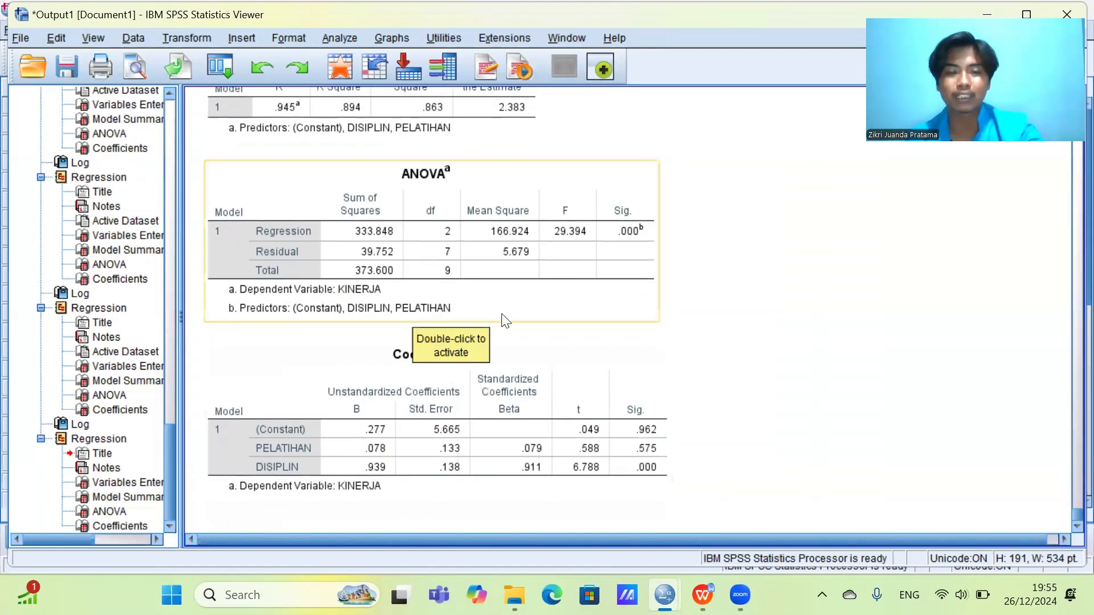
Step: Copy the Coefficients table from the SPSS output and paste it into the report between the Uji t criteria and the Uji F (Simultan) heading
{"action": "left_click", "coordinate": [365, 370]}
{"action": "right_click", "coordinate": [347, 376]}
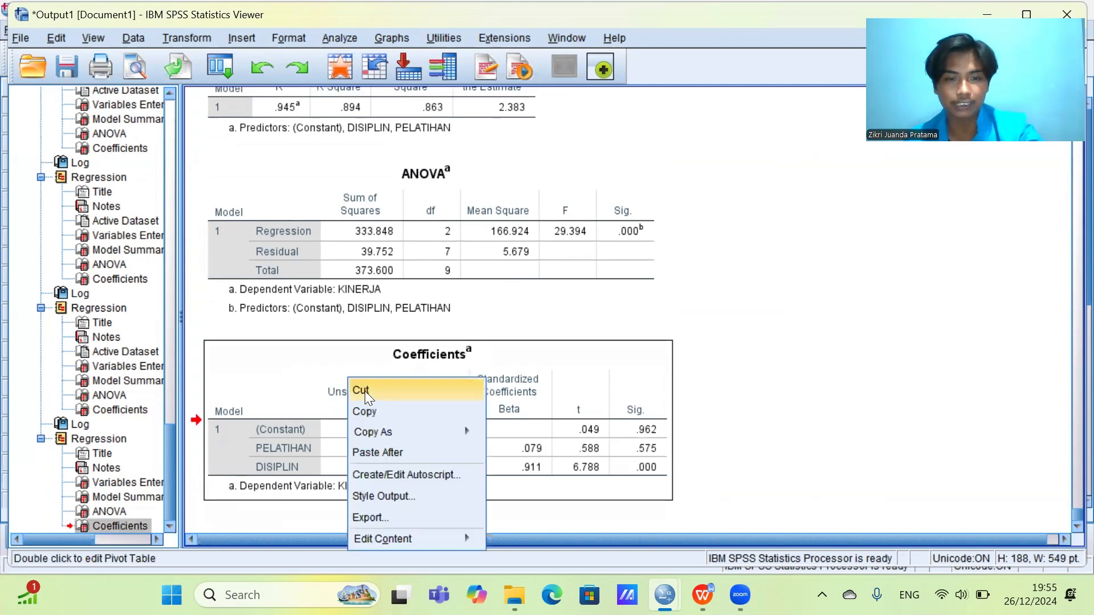
{"action": "left_click", "coordinate": [374, 407]}
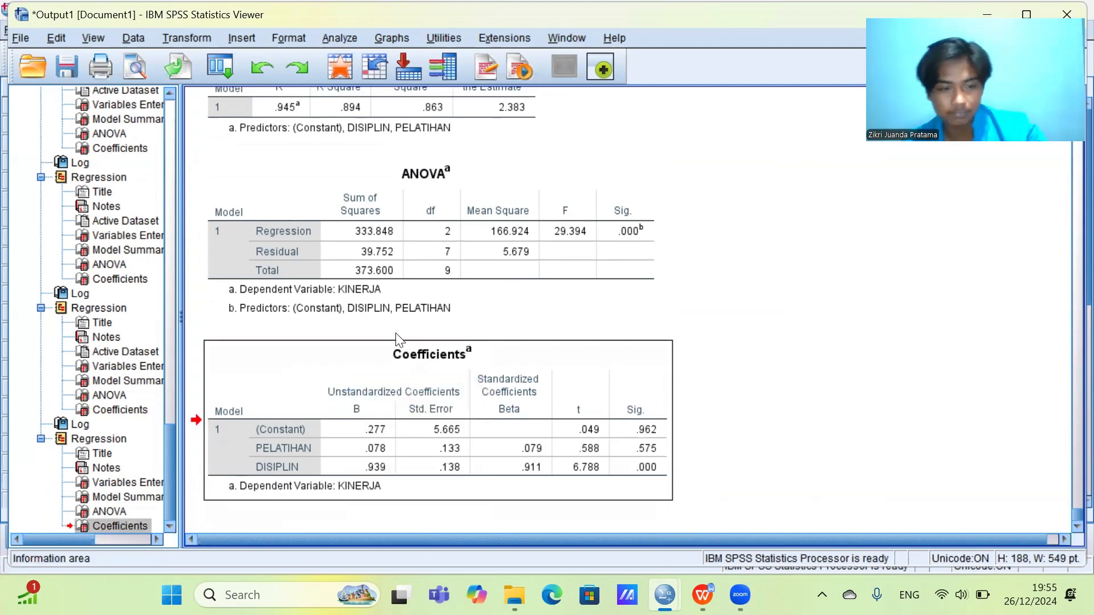
{"action": "key", "text": "alt+Tab"}
{"action": "scroll", "coordinate": [488, 256], "scroll_direction": "down", "scroll_amount": 3}
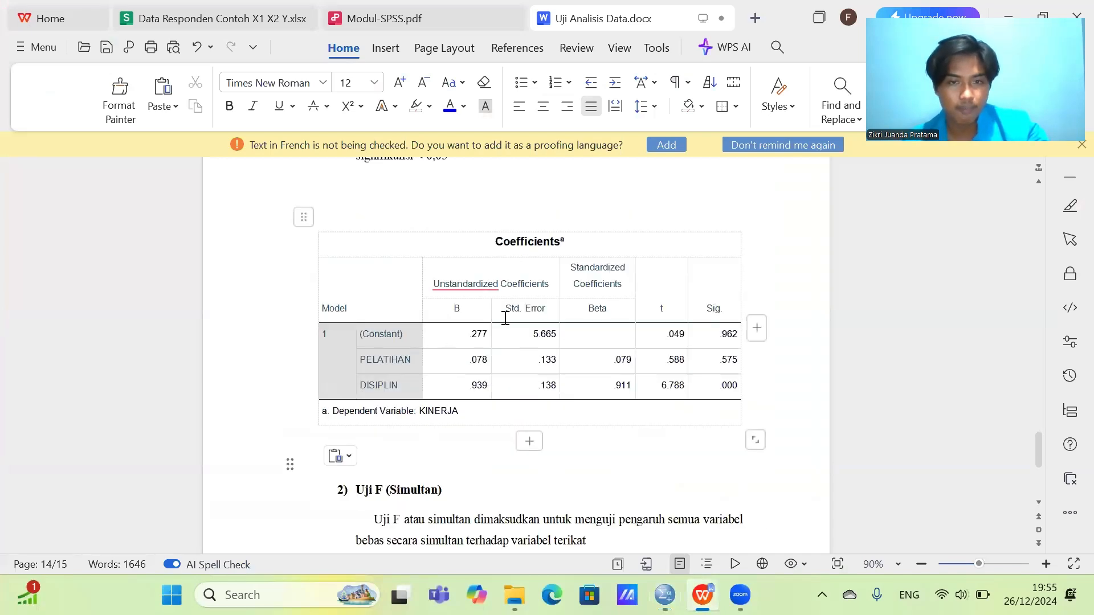
{"action": "scroll", "coordinate": [506, 318], "scroll_direction": "up", "scroll_amount": 3}
{"action": "scroll", "coordinate": [503, 312], "scroll_direction": "down", "scroll_amount": 2}
{"action": "scroll", "coordinate": [598, 239], "scroll_direction": "up", "scroll_amount": 1}
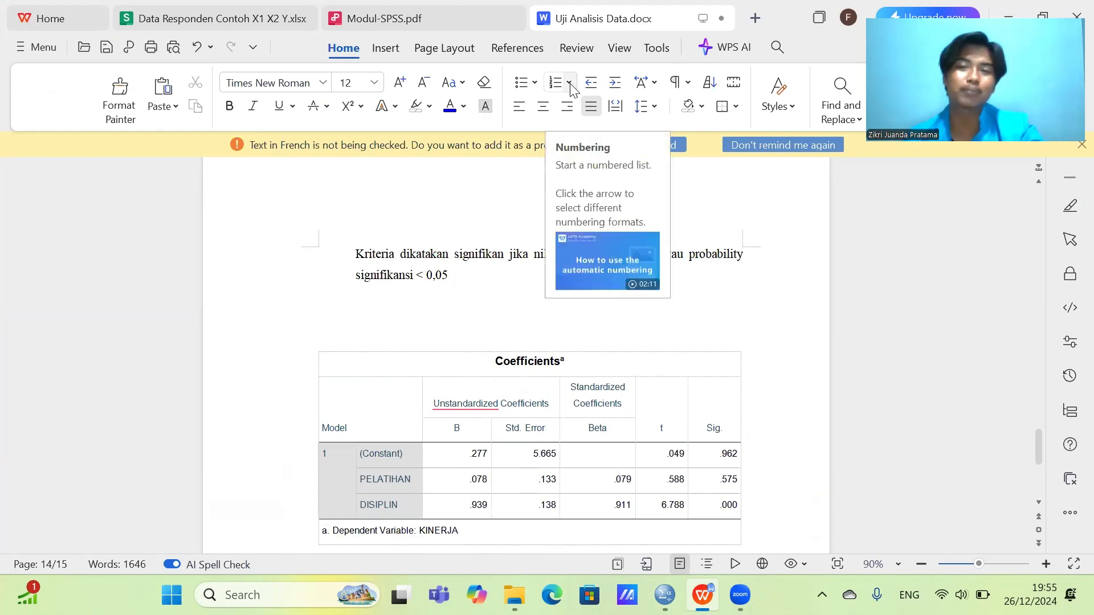
Step: Switch to Modul-SPSS.pdf and go to the t distribution table for df = 1 – 40 in the Tabel t section
{"action": "left_click", "coordinate": [755, 272]}
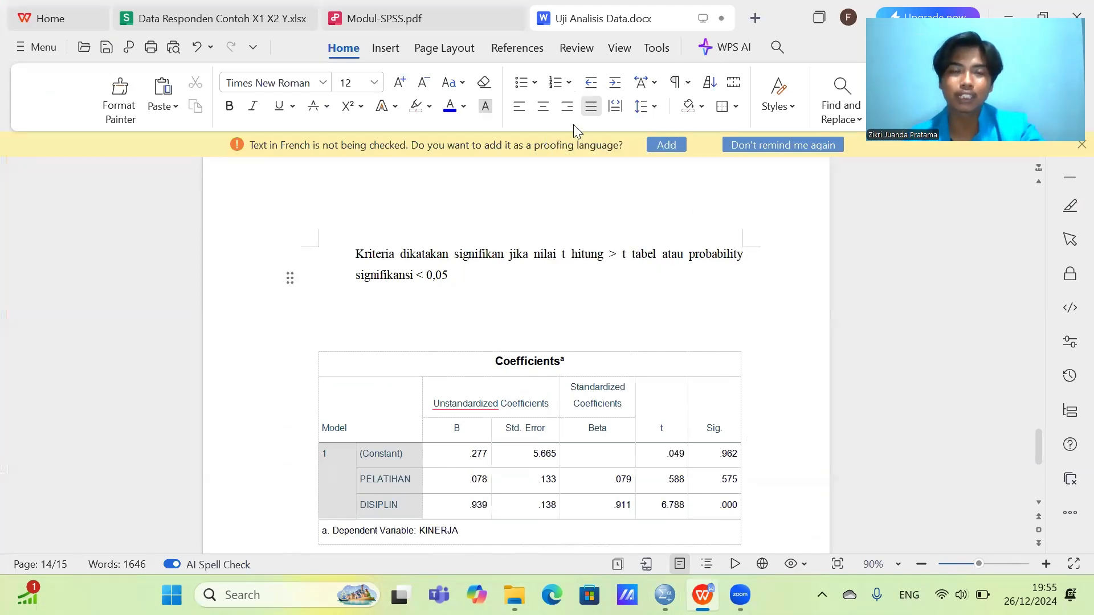
{"action": "left_click", "coordinate": [393, 8]}
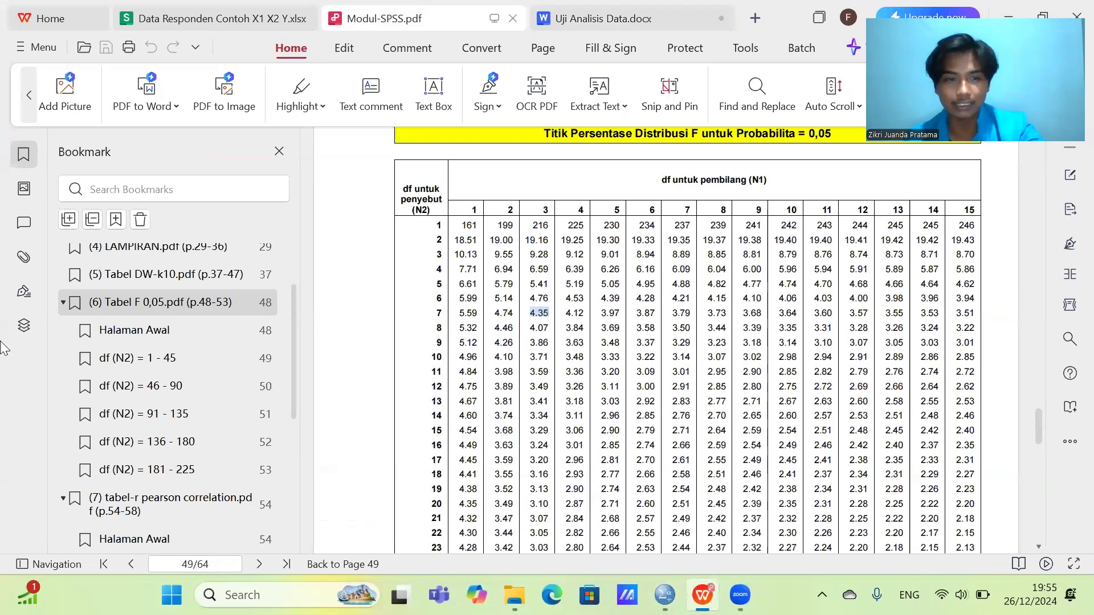
{"action": "scroll", "coordinate": [153, 347], "scroll_direction": "down", "scroll_amount": 3}
{"action": "scroll", "coordinate": [151, 393], "scroll_direction": "down", "scroll_amount": 3}
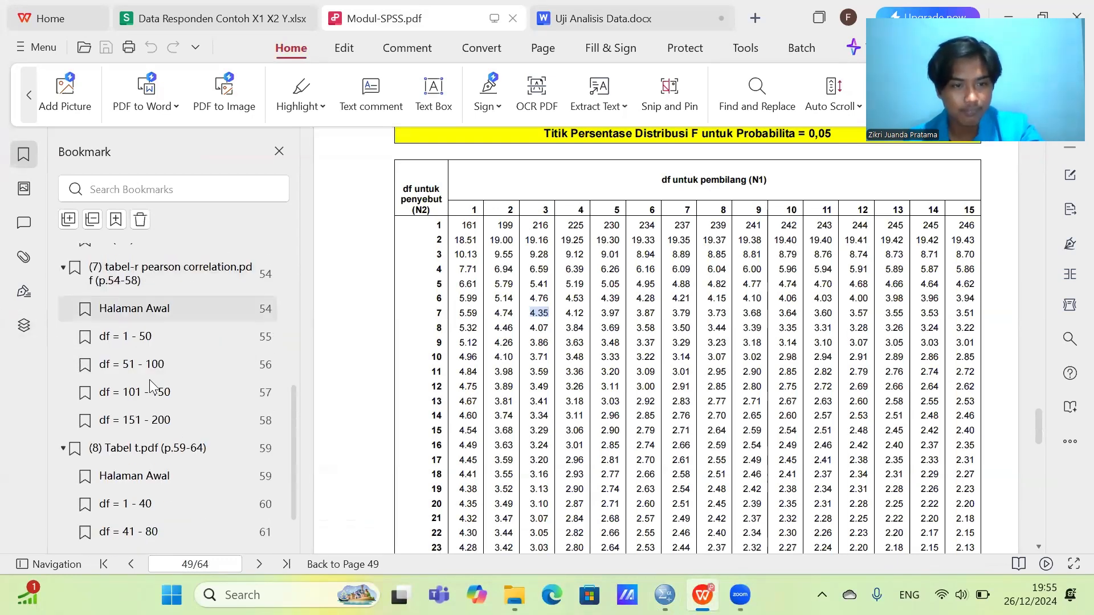
{"action": "left_click", "coordinate": [146, 371]}
{"action": "scroll", "coordinate": [536, 285], "scroll_direction": "down", "scroll_amount": 5}
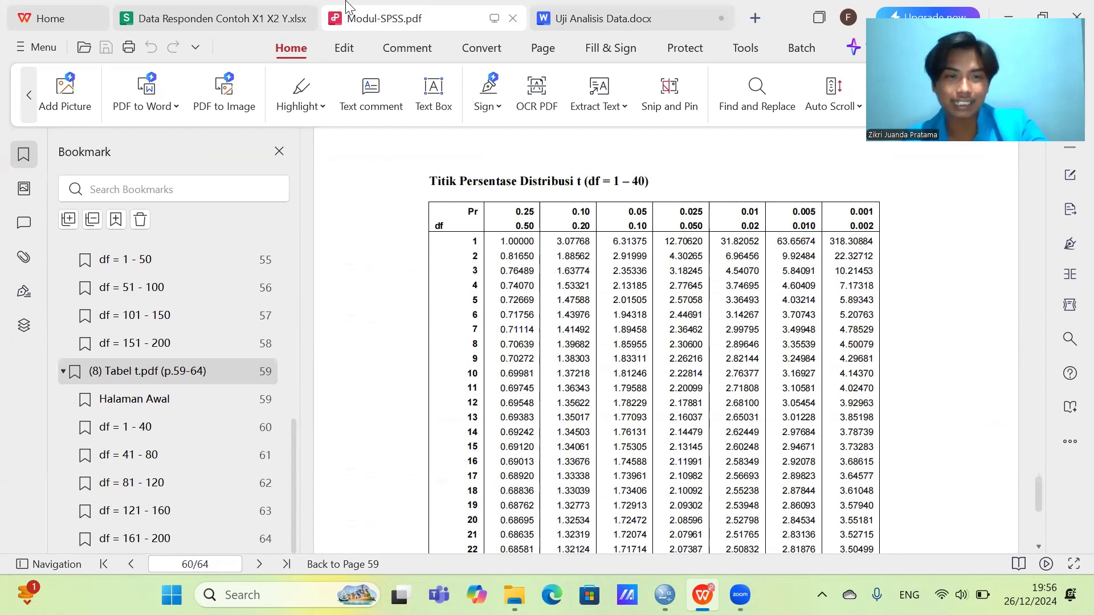
Step: Check the respondent count in the data workbook and copy the t table value for df 8 under probability 0.05
{"action": "left_click", "coordinate": [212, 18]}
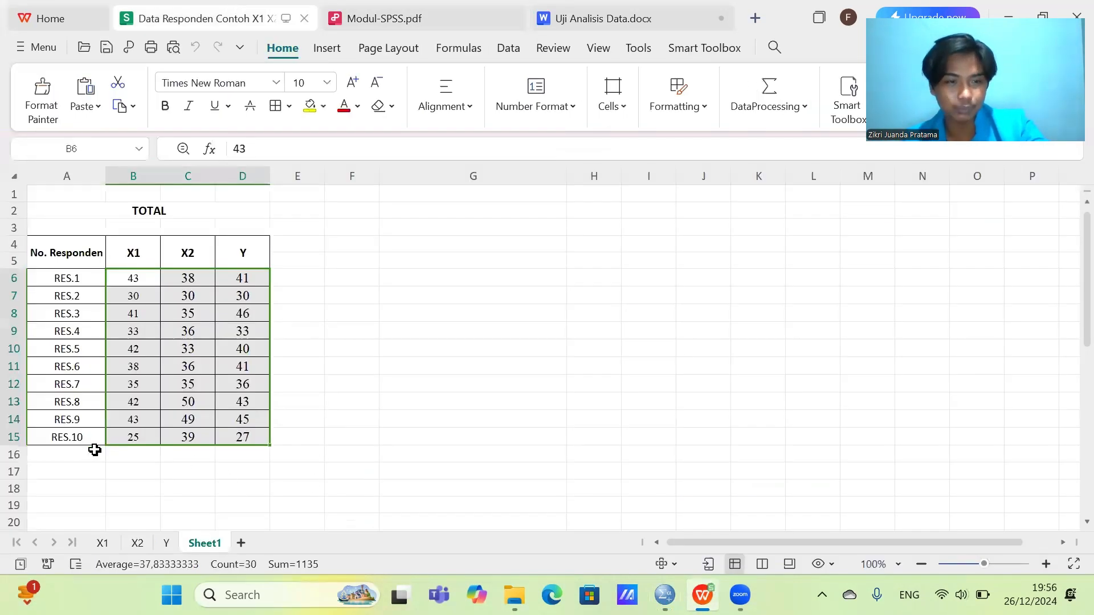
{"action": "left_click", "coordinate": [482, 21]}
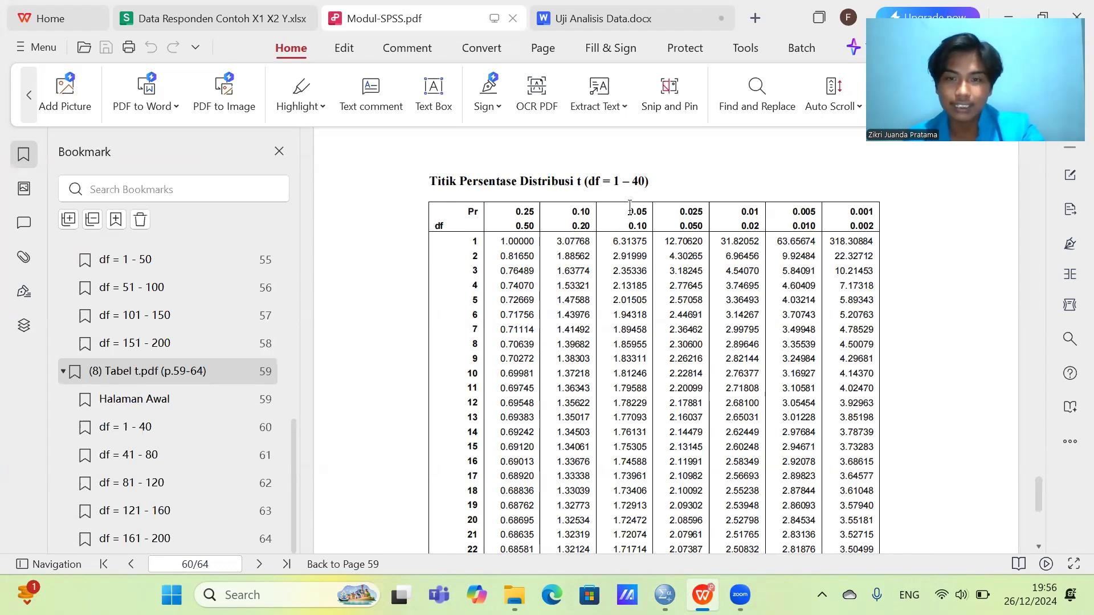
{"action": "left_click_drag", "start_coordinate": [627, 209], "coordinate": [649, 212]}
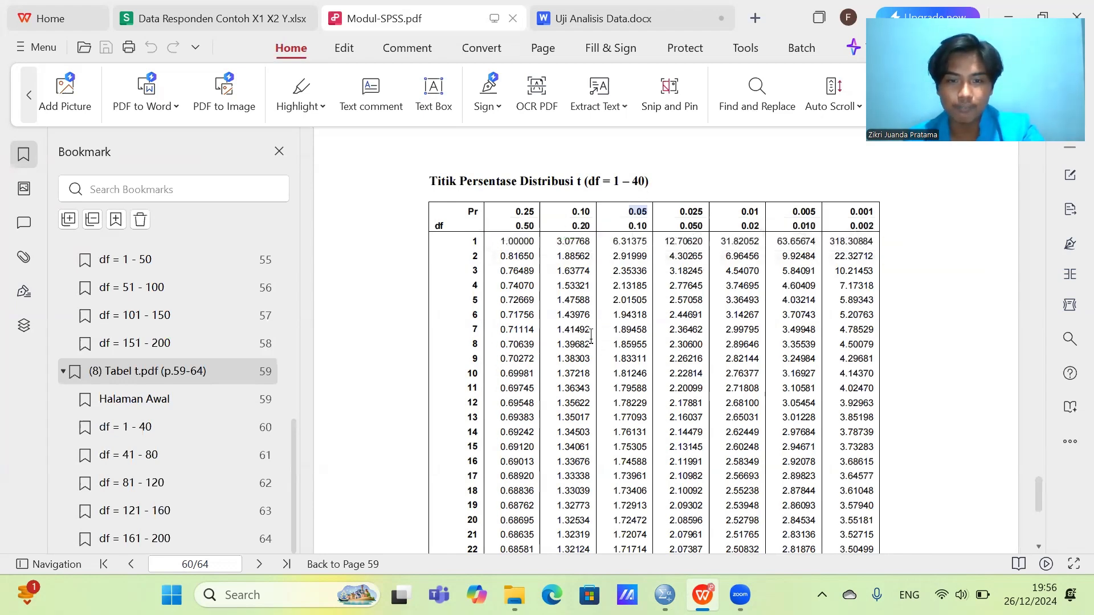
{"action": "left_click_drag", "start_coordinate": [613, 345], "coordinate": [646, 345]}
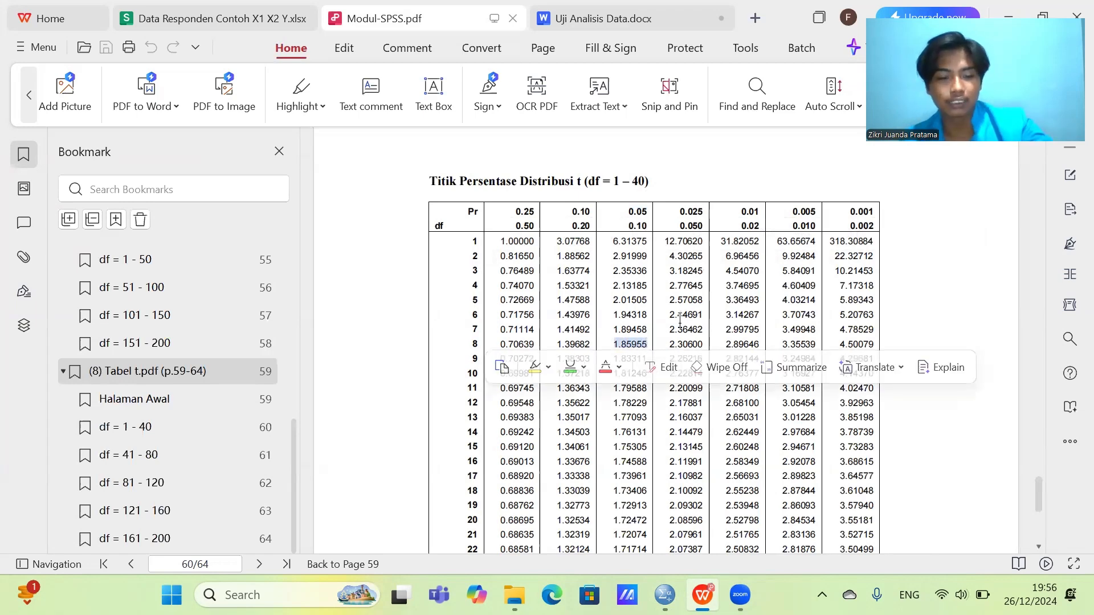
Step: Paste the t table value 1.85955 into Uji Analisis Data.docx on a new line below the Coefficients table at font size 12
{"action": "left_click", "coordinate": [598, 18]}
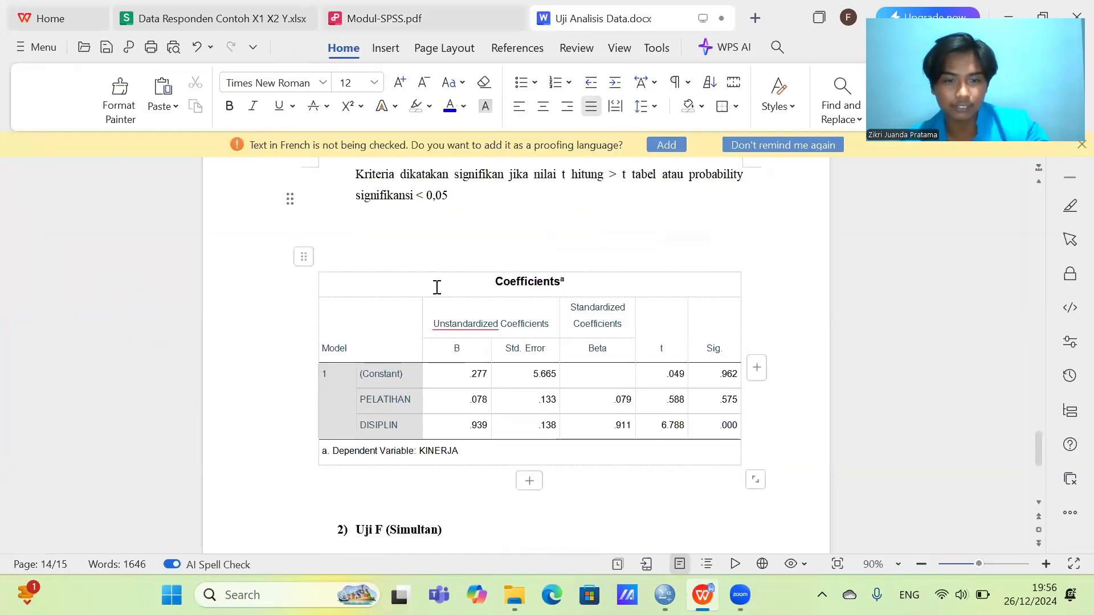
{"action": "scroll", "coordinate": [438, 286], "scroll_direction": "down", "scroll_amount": 3}
{"action": "left_click", "coordinate": [436, 327]}
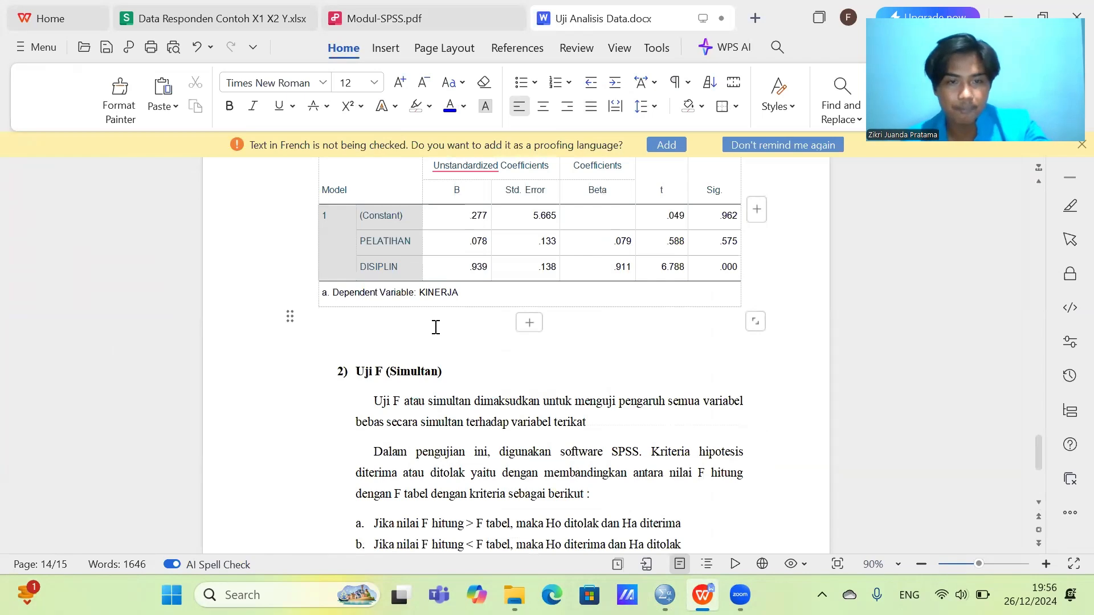
{"action": "key", "text": "Return"}
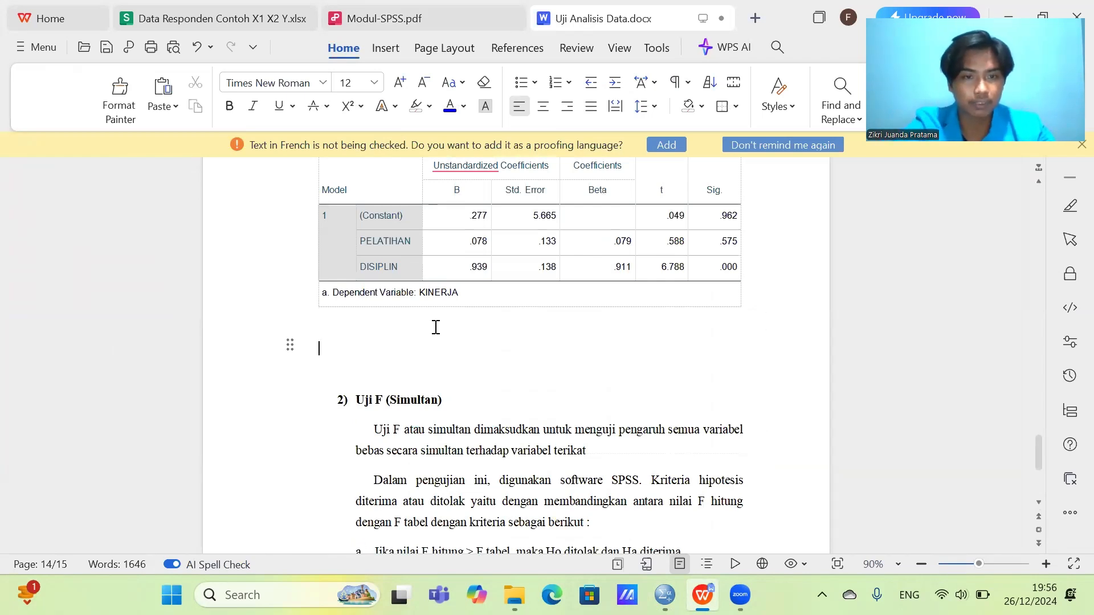
{"action": "key", "text": "ctrl+v"}
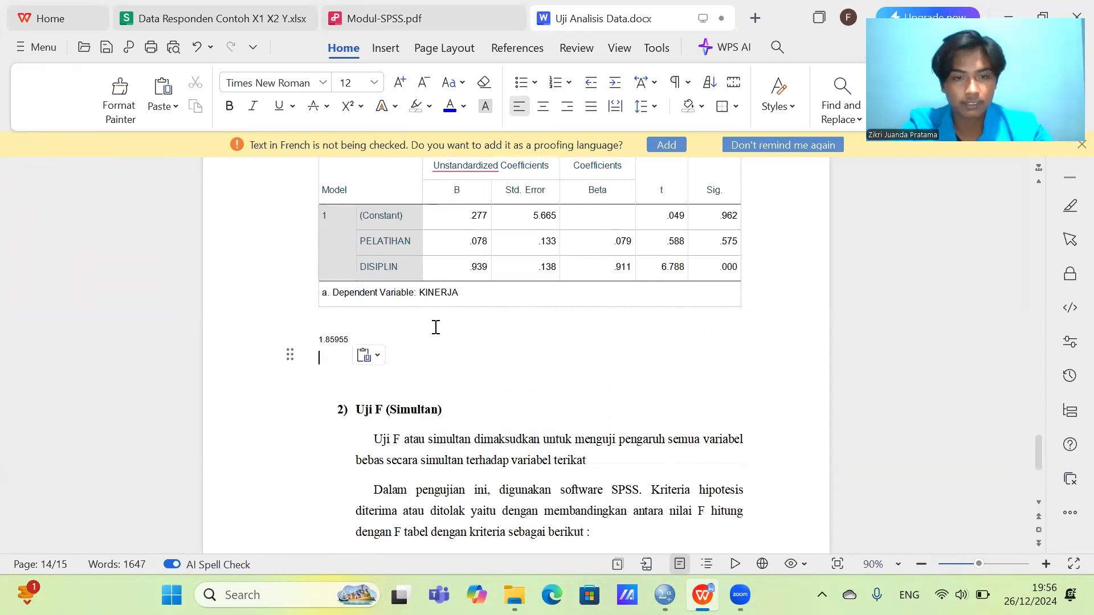
{"action": "key", "text": "shift+Up"}
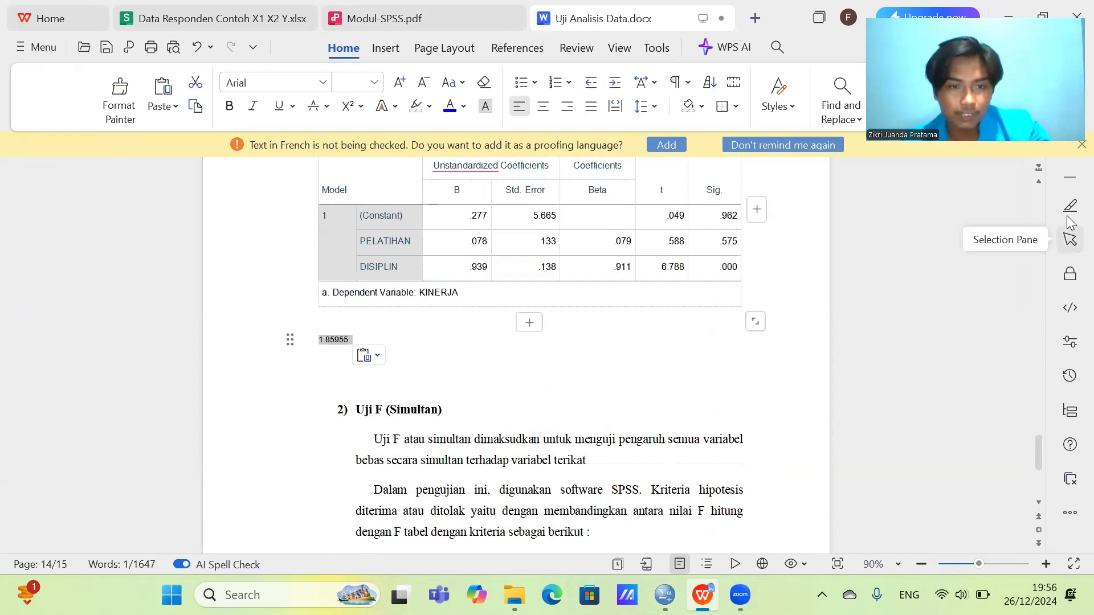
{"action": "left_click", "coordinate": [373, 83]}
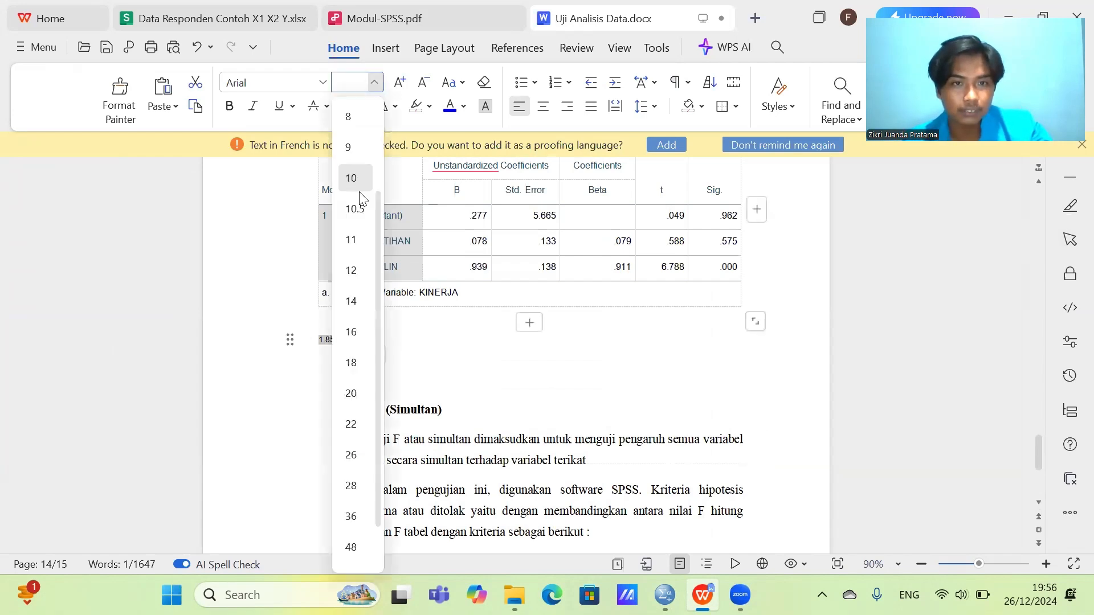
{"action": "left_click", "coordinate": [352, 270]}
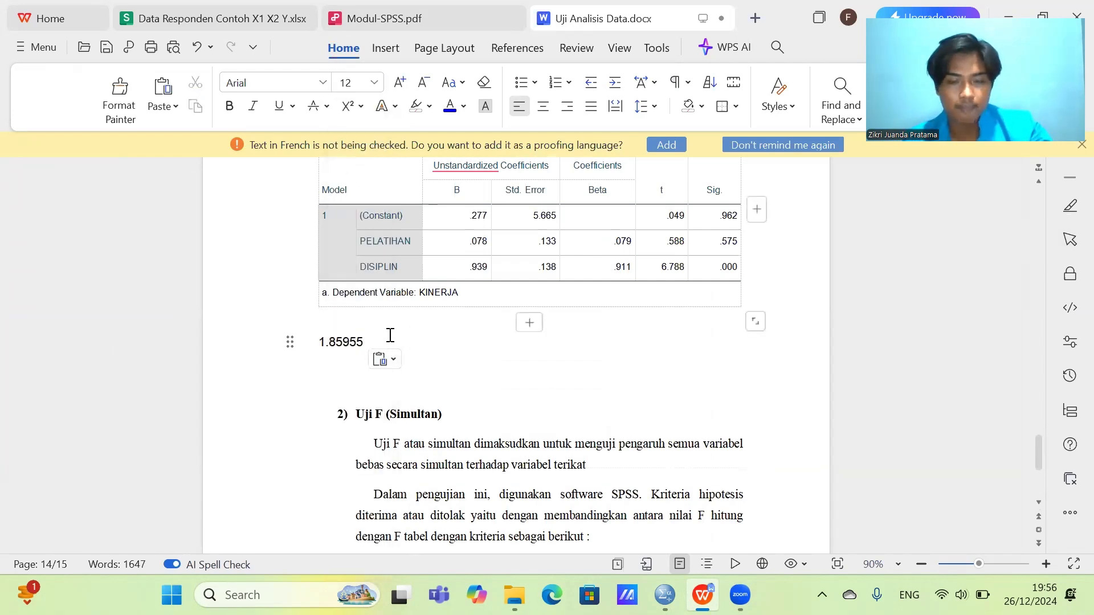
Step: Insert DISIPLIN's t value before the t table value so the comparison reads "6,788 > 1.85955"
{"action": "left_click", "coordinate": [320, 343]}
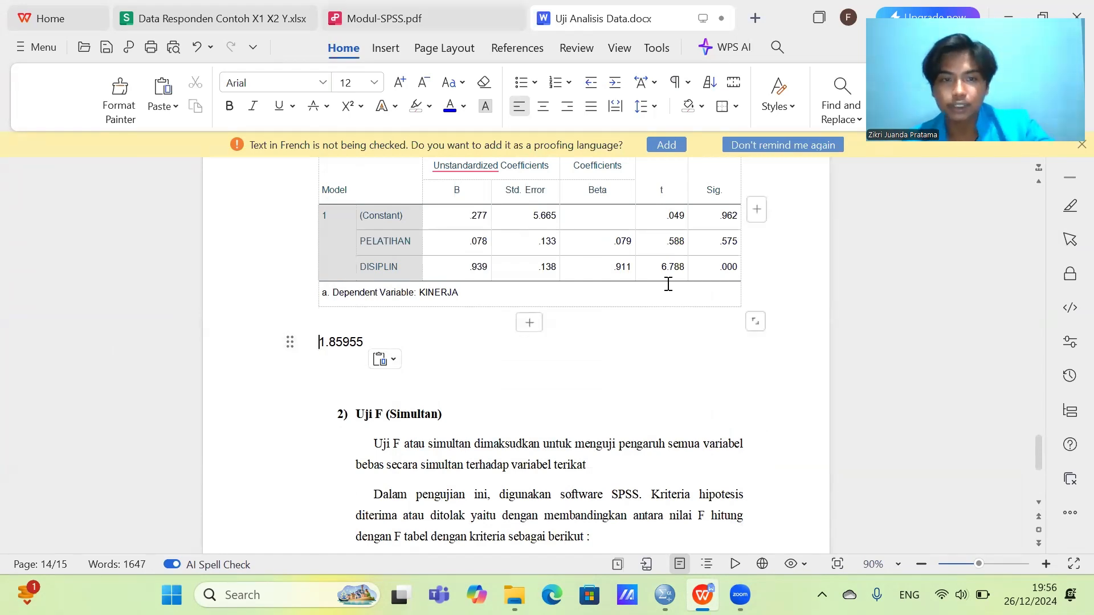
{"action": "left_click_drag", "start_coordinate": [367, 271], "coordinate": [369, 271]}
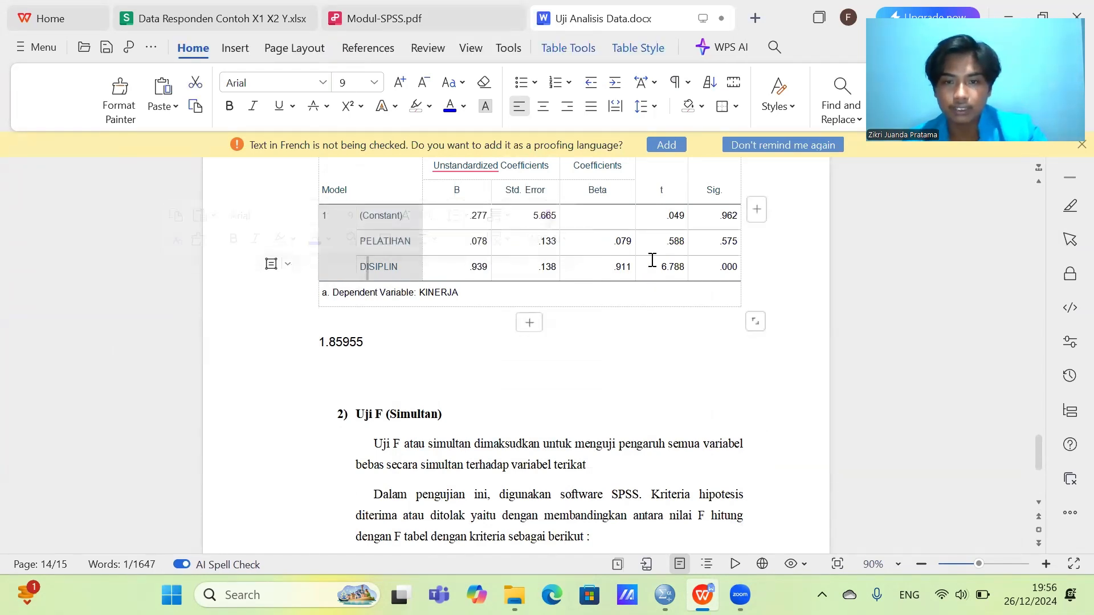
{"action": "left_click_drag", "start_coordinate": [657, 262], "coordinate": [683, 273]}
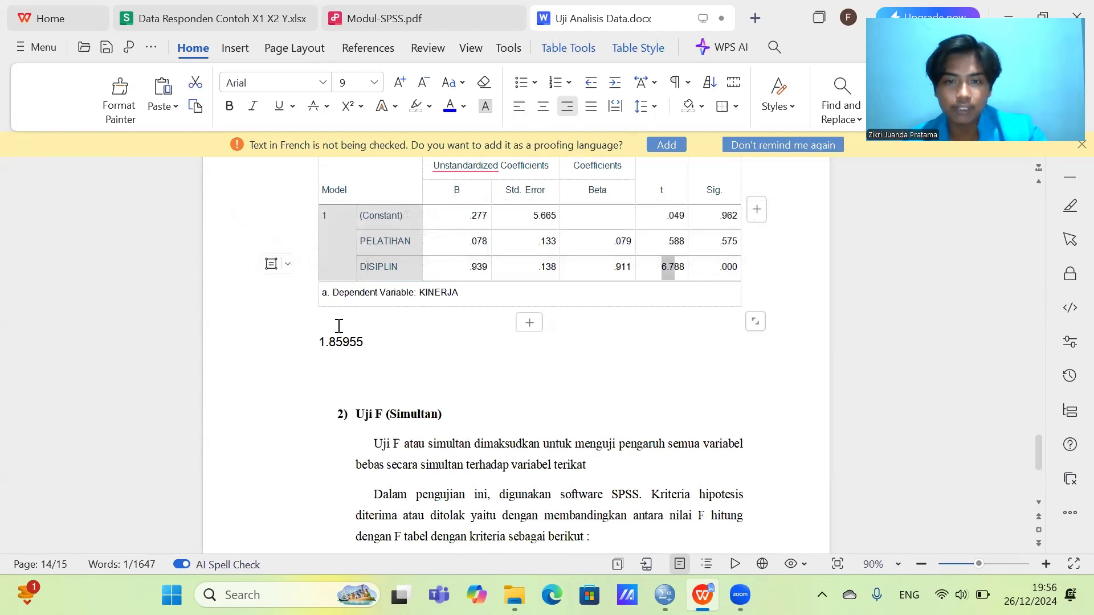
{"action": "left_click", "coordinate": [320, 343]}
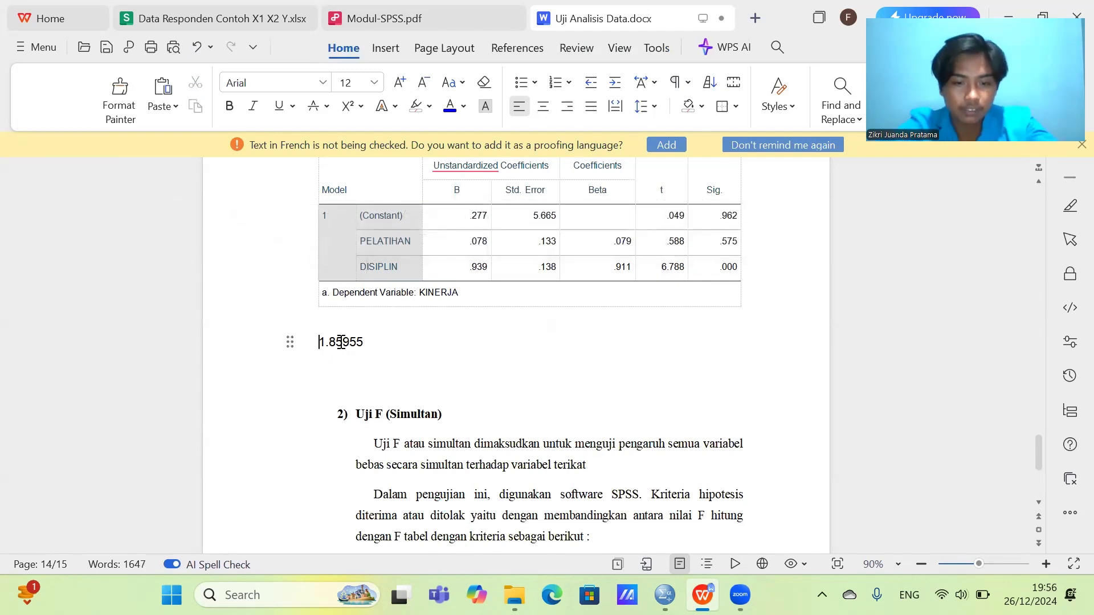
{"action": "type", "text": "6,788"}
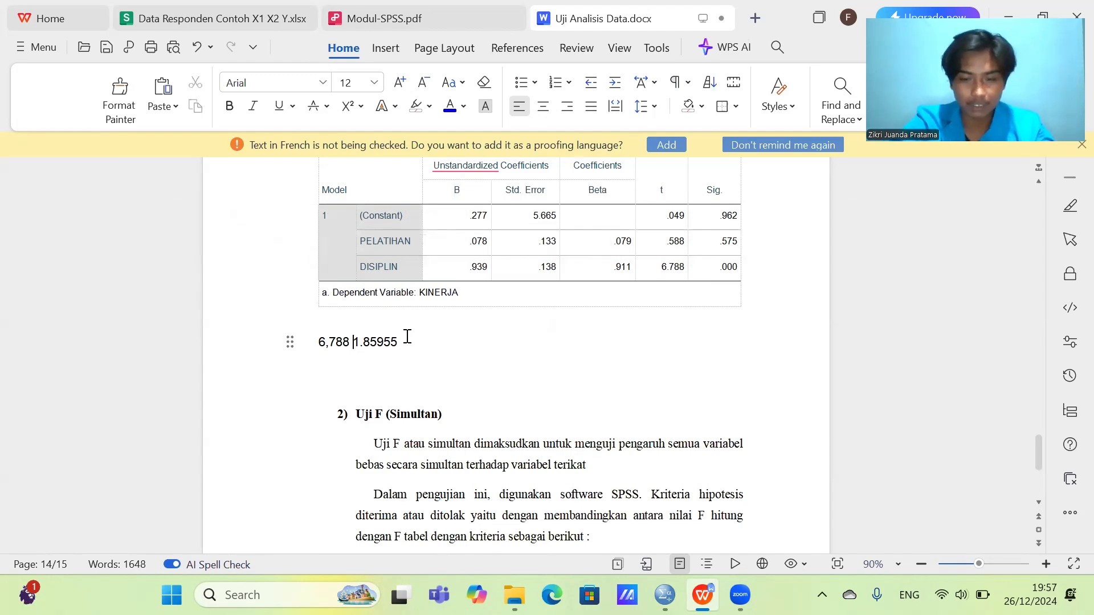
{"action": "type", "text": ">"}
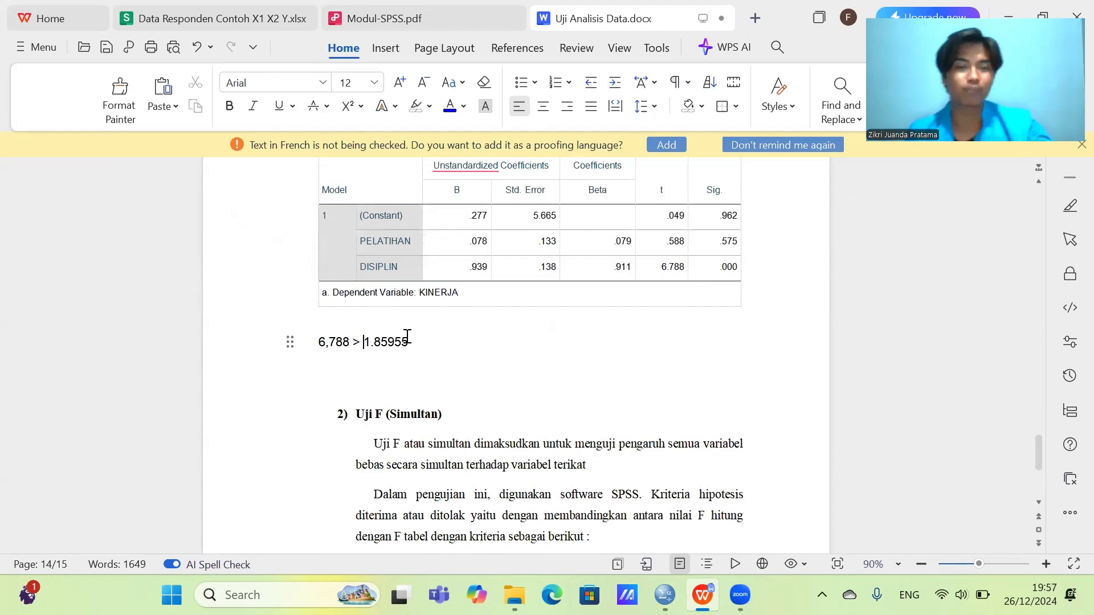
Step: Append "maka Ho ditolak dan Ha diterima" from criterion a to the 6,788 comparison line and remove its list letter
{"action": "scroll", "coordinate": [467, 324], "scroll_direction": "up", "scroll_amount": 10}
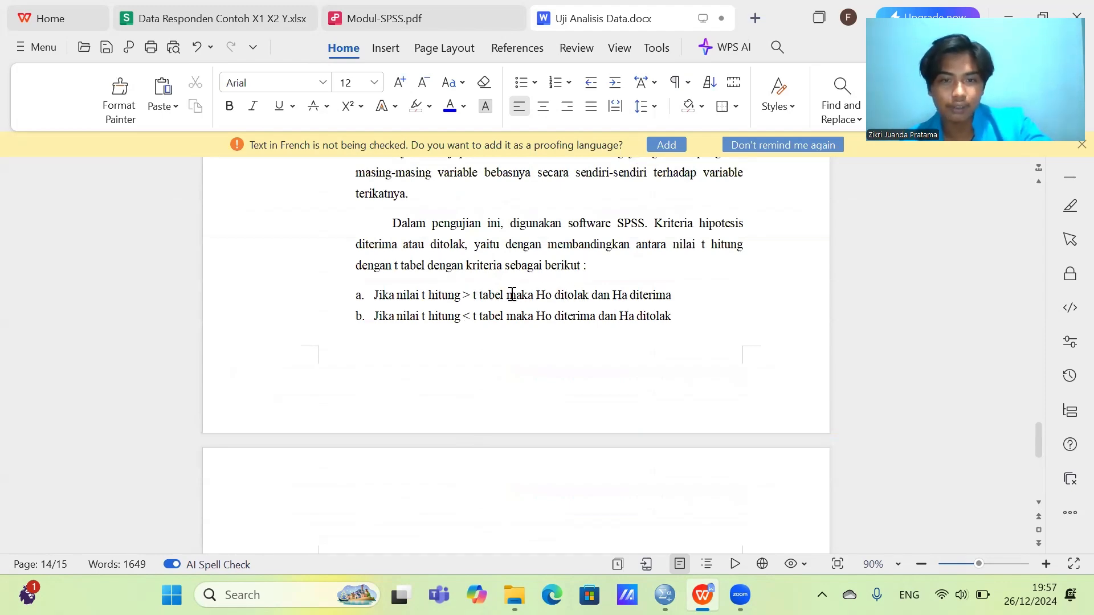
{"action": "left_click_drag", "start_coordinate": [507, 294], "coordinate": [691, 296]}
{"action": "key", "text": "ctrl+c"}
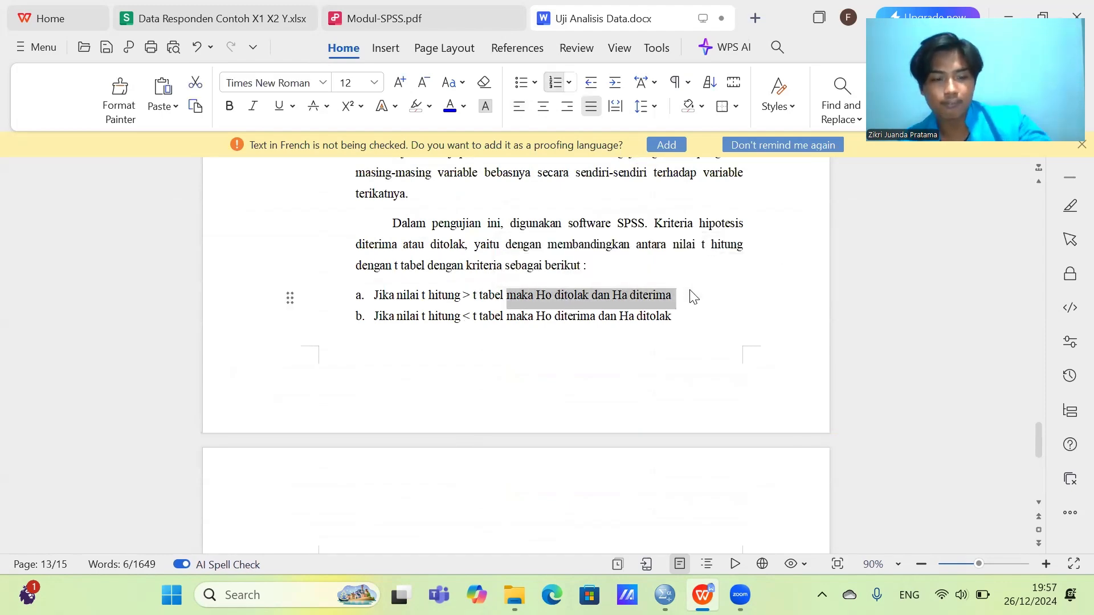
{"action": "scroll", "coordinate": [661, 296], "scroll_direction": "down", "scroll_amount": 8}
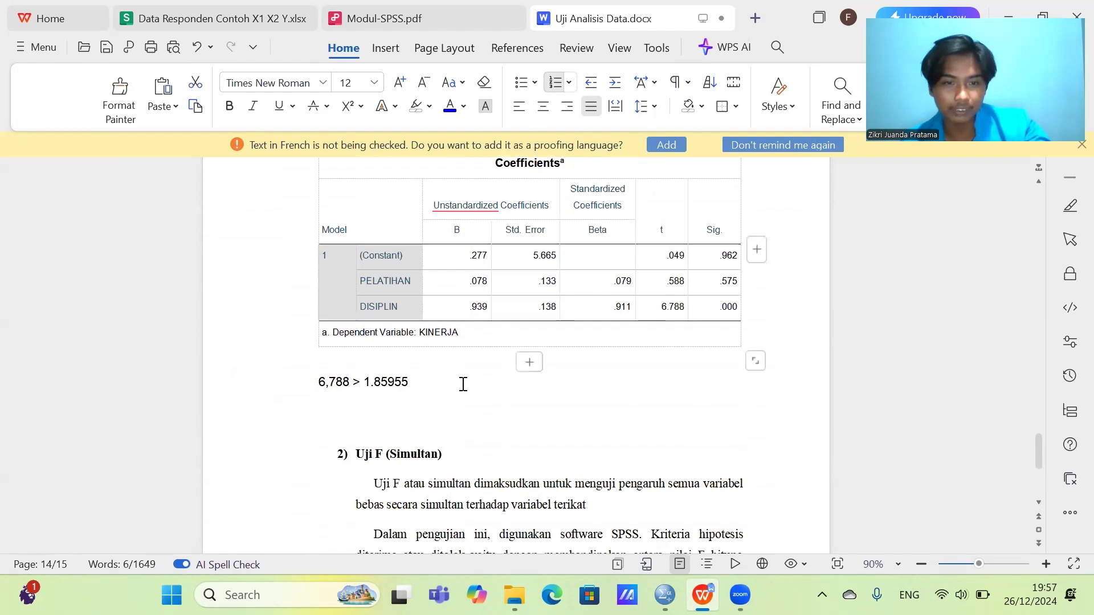
{"action": "left_click", "coordinate": [454, 386]}
{"action": "key", "text": "ctrl+v"}
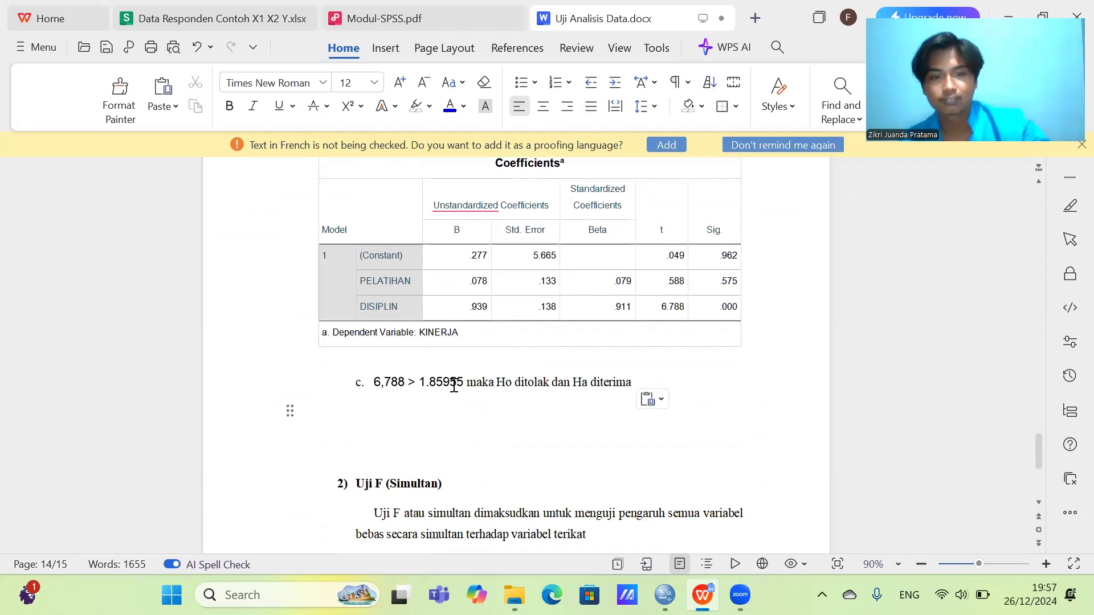
{"action": "left_click", "coordinate": [374, 384]}
{"action": "key", "text": "BackSpace"}
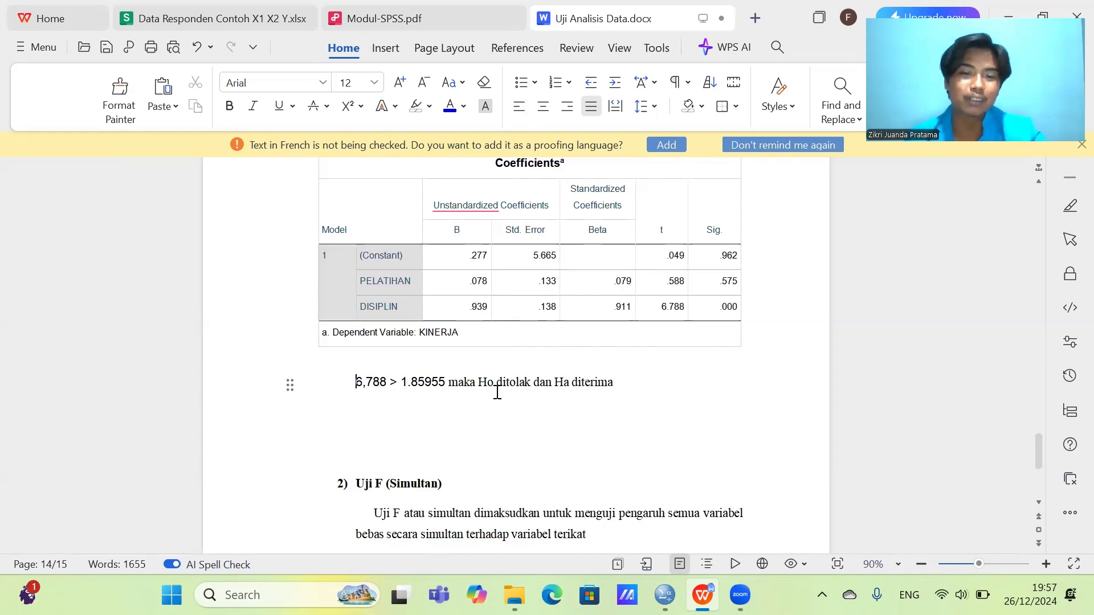
Step: Enter PELATIHAN's t value as 0,588 on a new line below the 6,788 comparison
{"action": "left_click", "coordinate": [641, 371]}
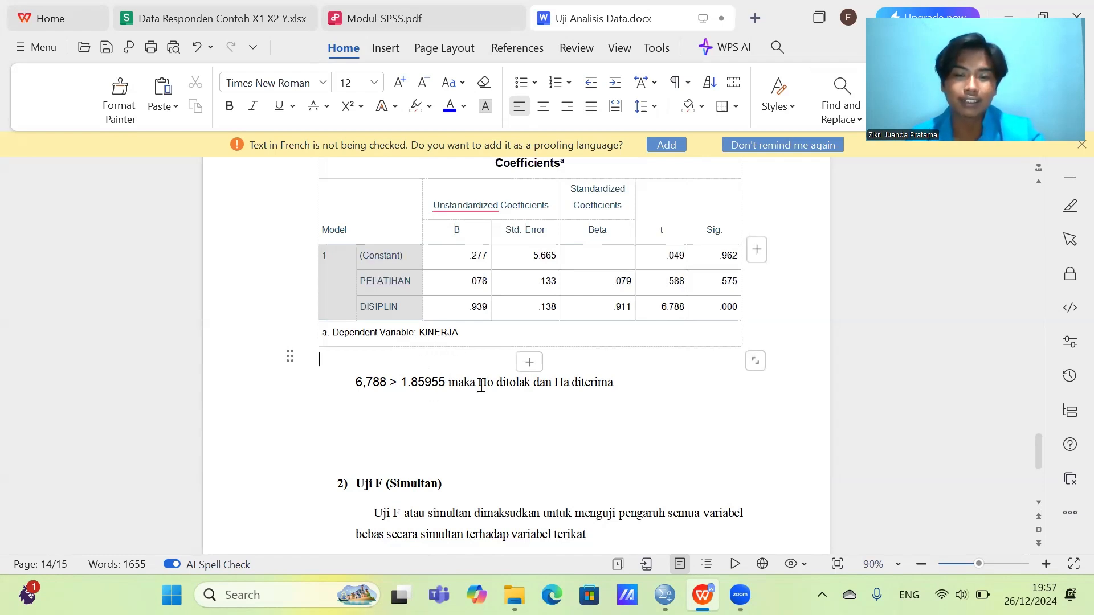
{"action": "left_click", "coordinate": [629, 380]}
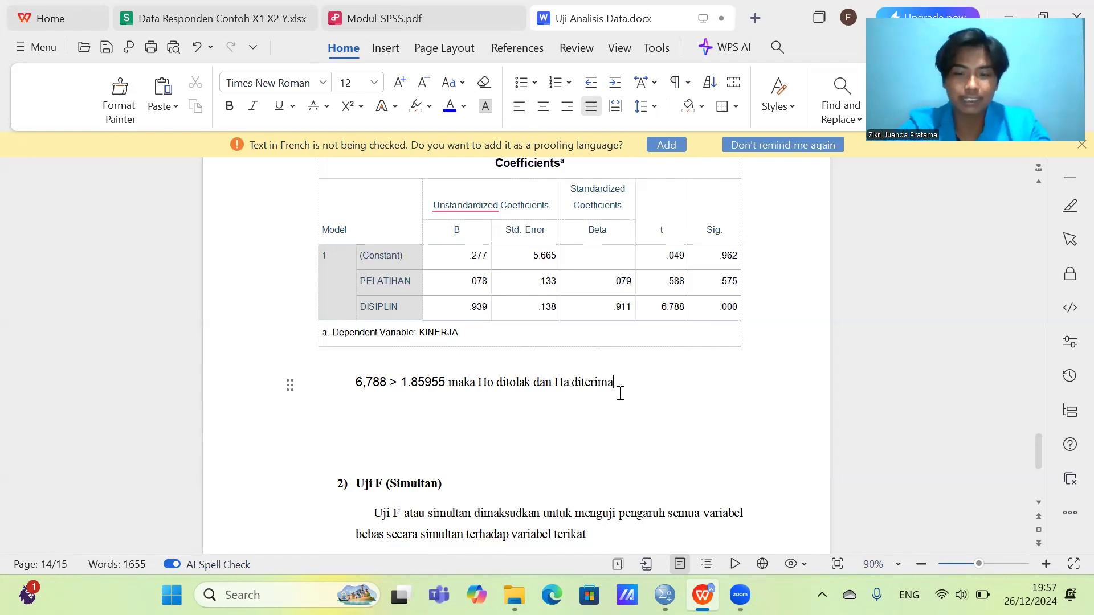
{"action": "key", "text": "Return"}
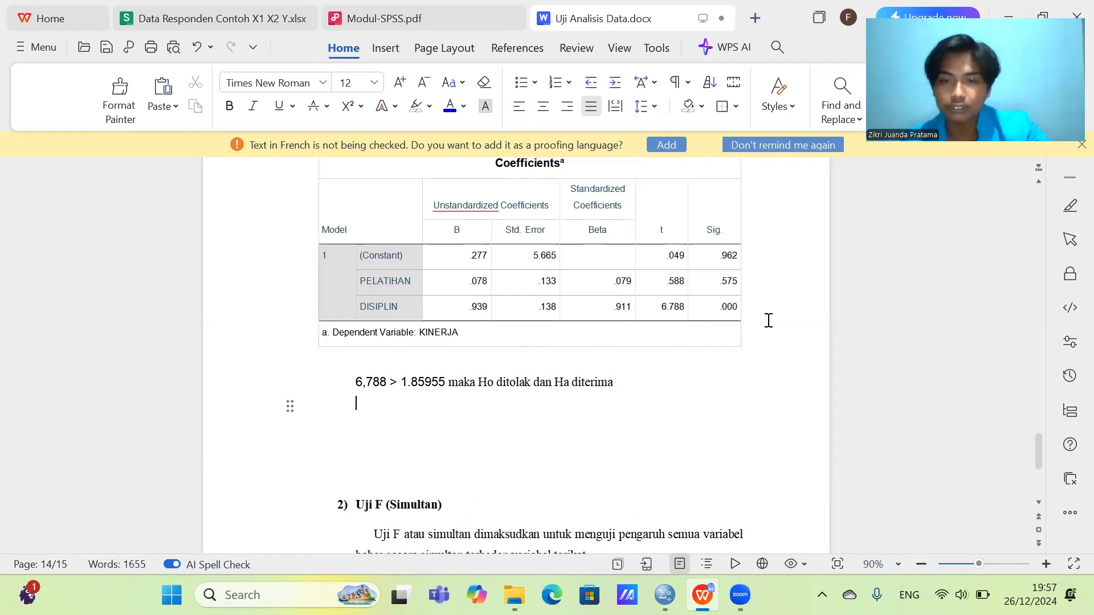
{"action": "double_click", "coordinate": [670, 282]}
{"action": "left_click", "coordinate": [382, 419]}
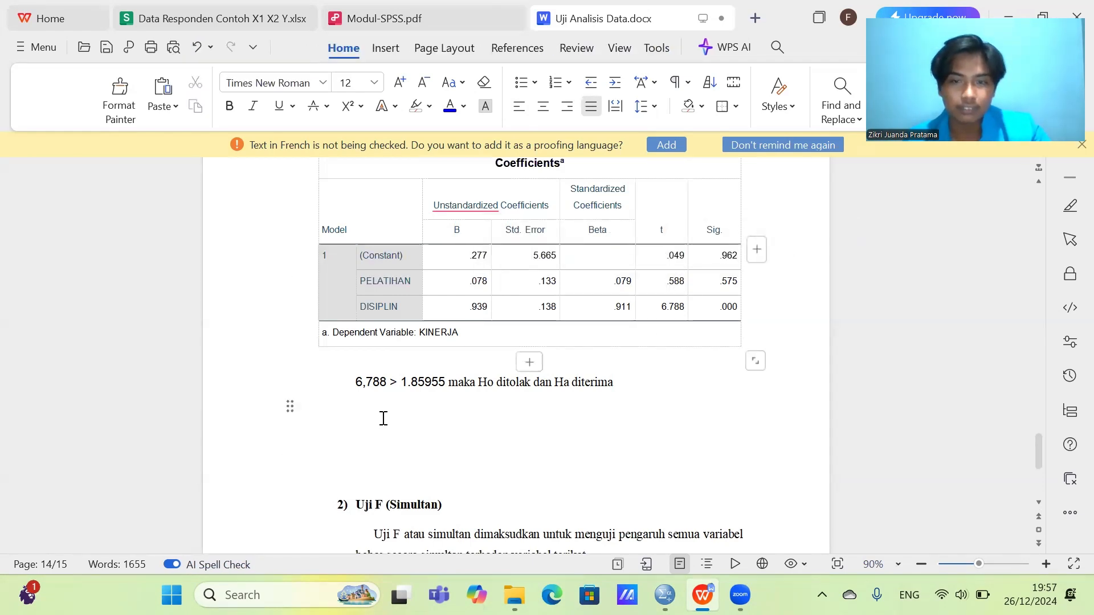
{"action": "type", "text": "0"}
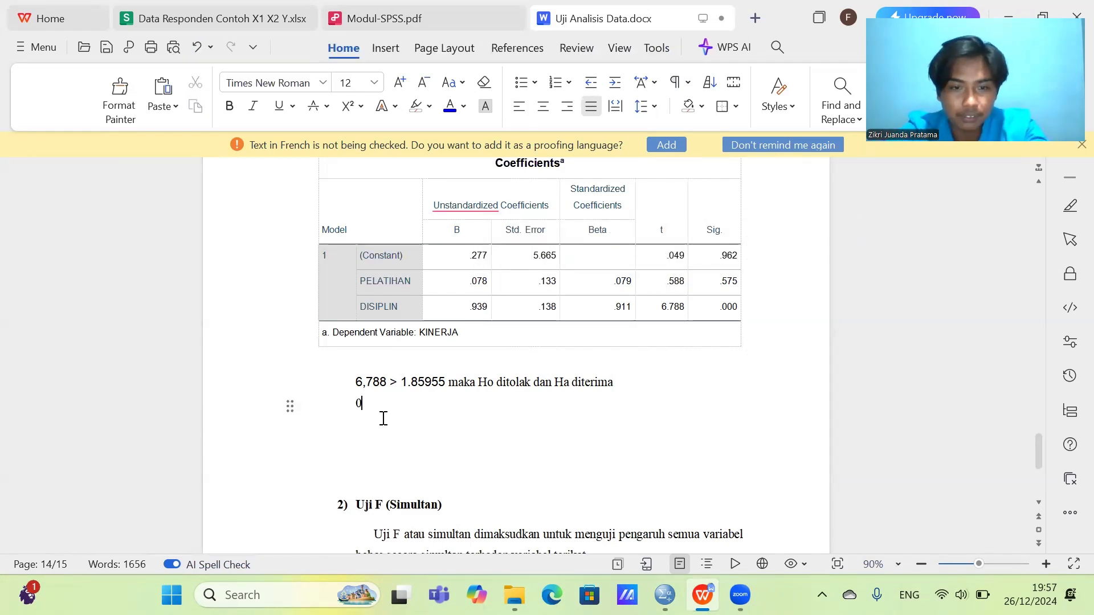
{"action": "type", "text": ",588"}
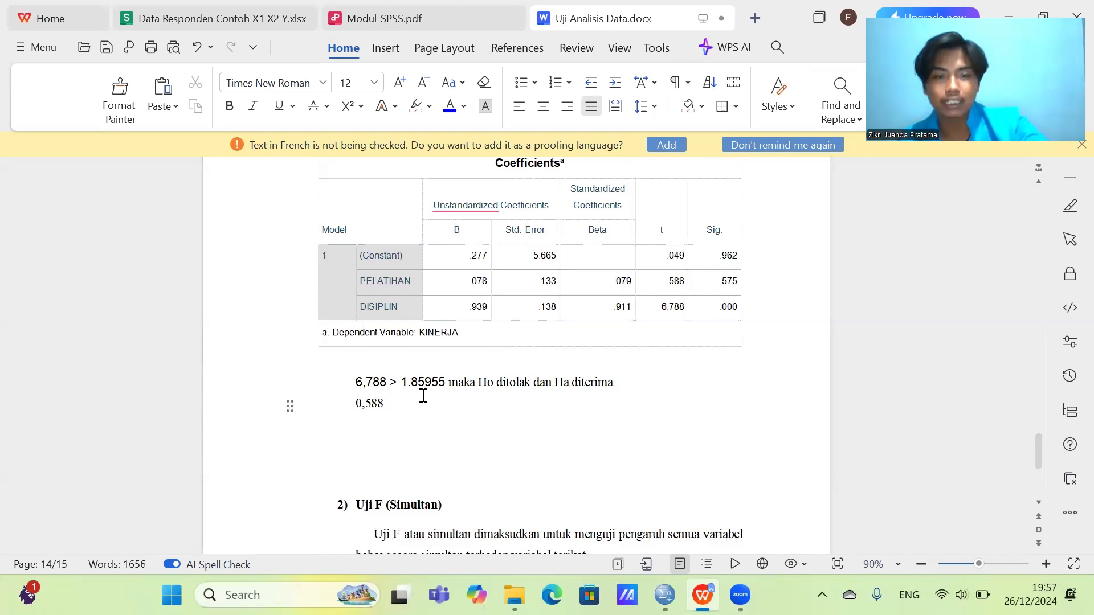
Step: Complete the PELATIHAN comparison so the line reads "0,588 < 1,85855"
{"action": "left_click", "coordinate": [403, 380]}
{"action": "left_click_drag", "start_coordinate": [403, 380], "coordinate": [448, 382]}
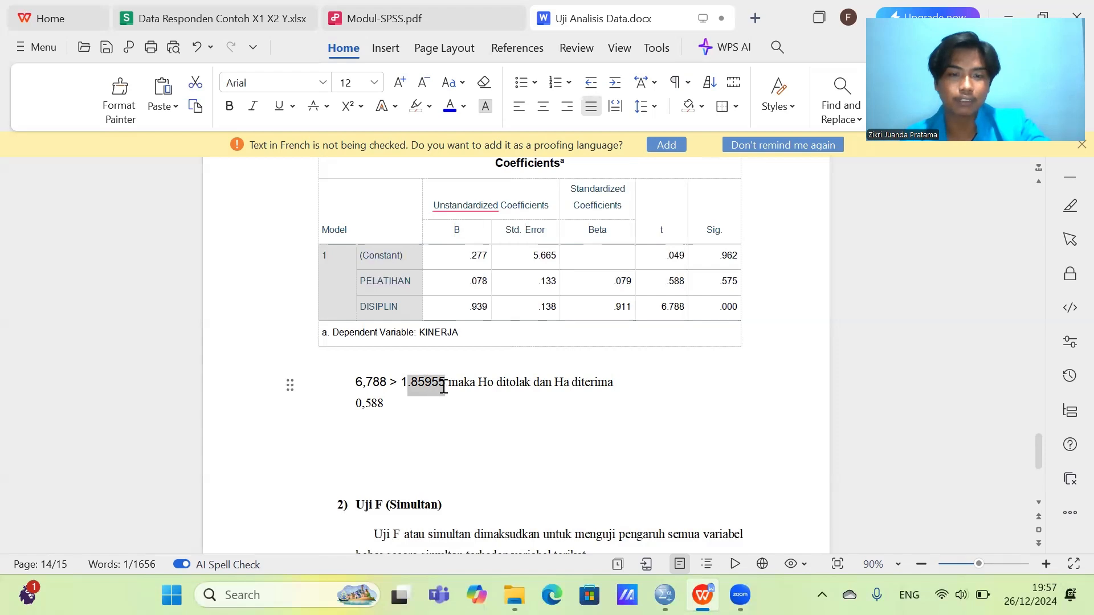
{"action": "left_click", "coordinate": [429, 408]}
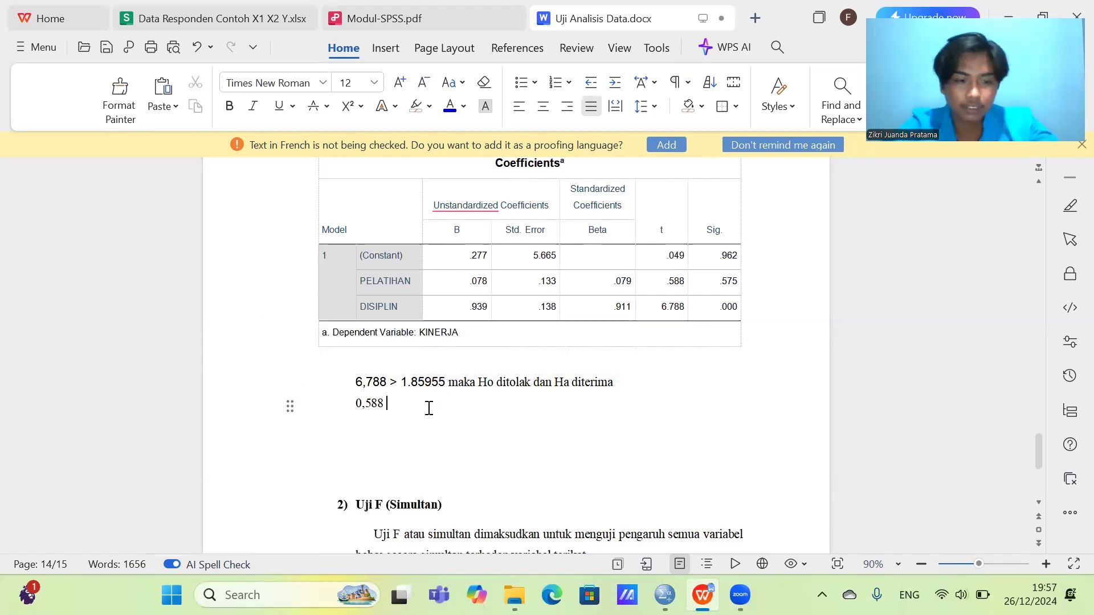
{"action": "type", "text": "< 1,8"}
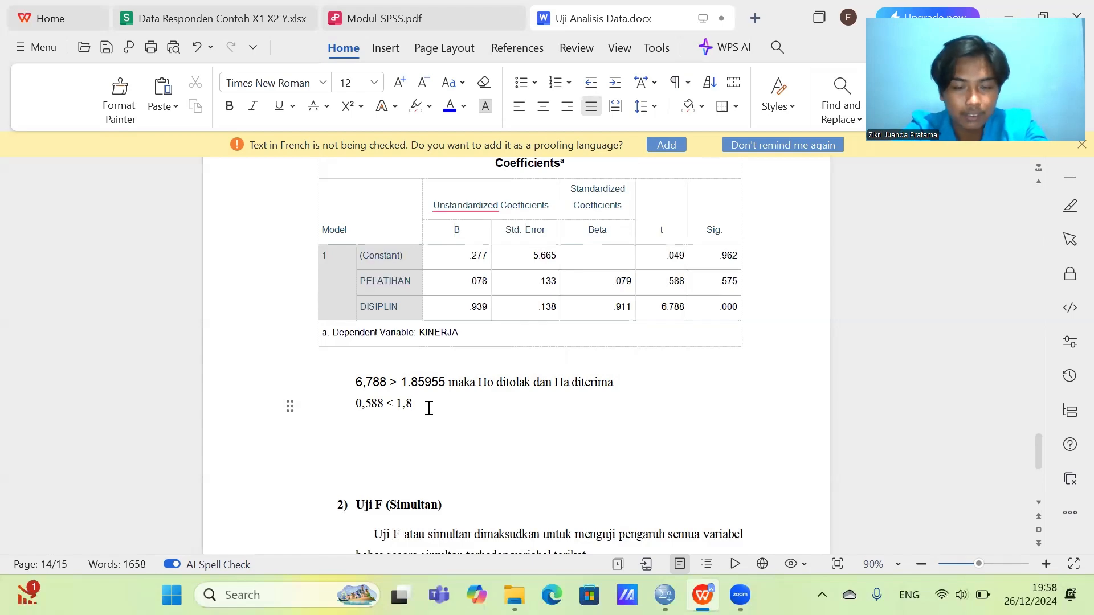
{"action": "type", "text": "5855"}
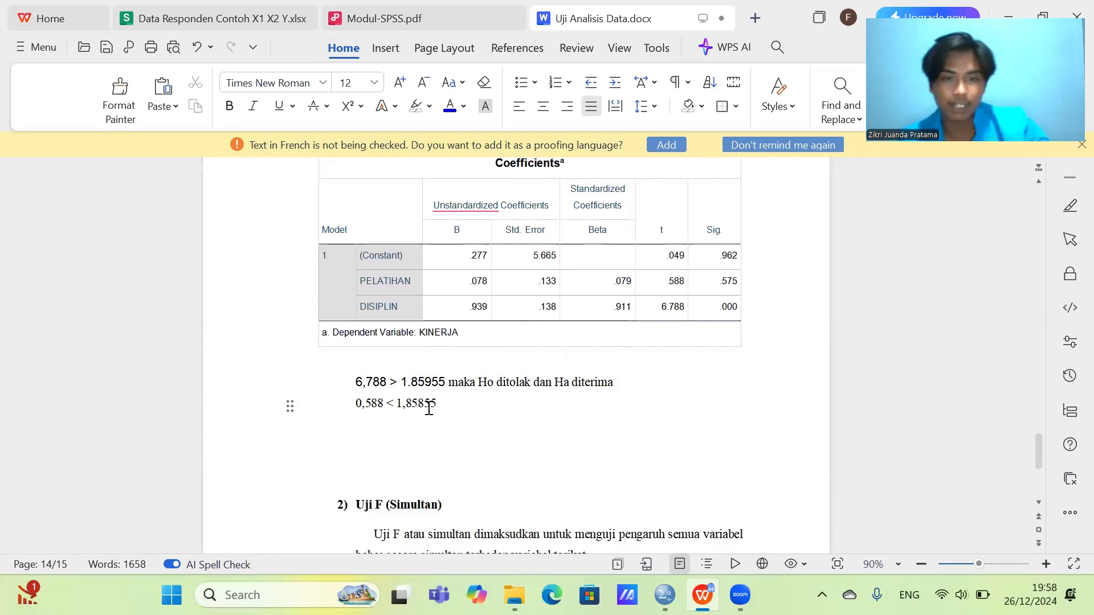
Step: Append "maka Ho diterima dan Ha ditolak" to the 0,588 line, copying the conclusion from criterion b, and start a new line below it
{"action": "scroll", "coordinate": [428, 409], "scroll_direction": "up", "scroll_amount": 10}
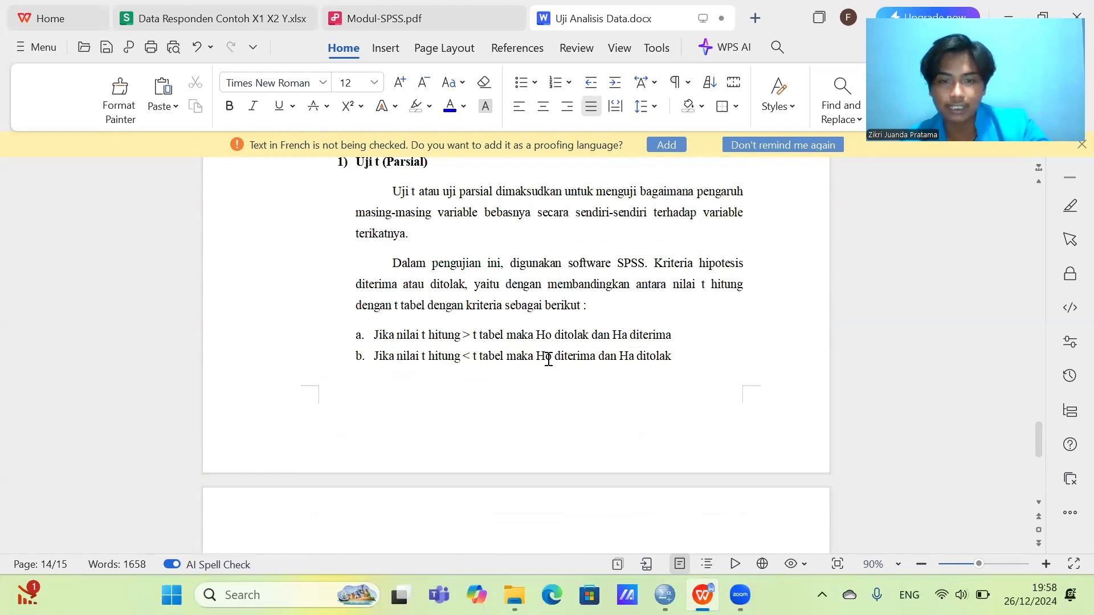
{"action": "left_click_drag", "start_coordinate": [538, 359], "coordinate": [677, 363]}
{"action": "key", "text": "ctrl+c"}
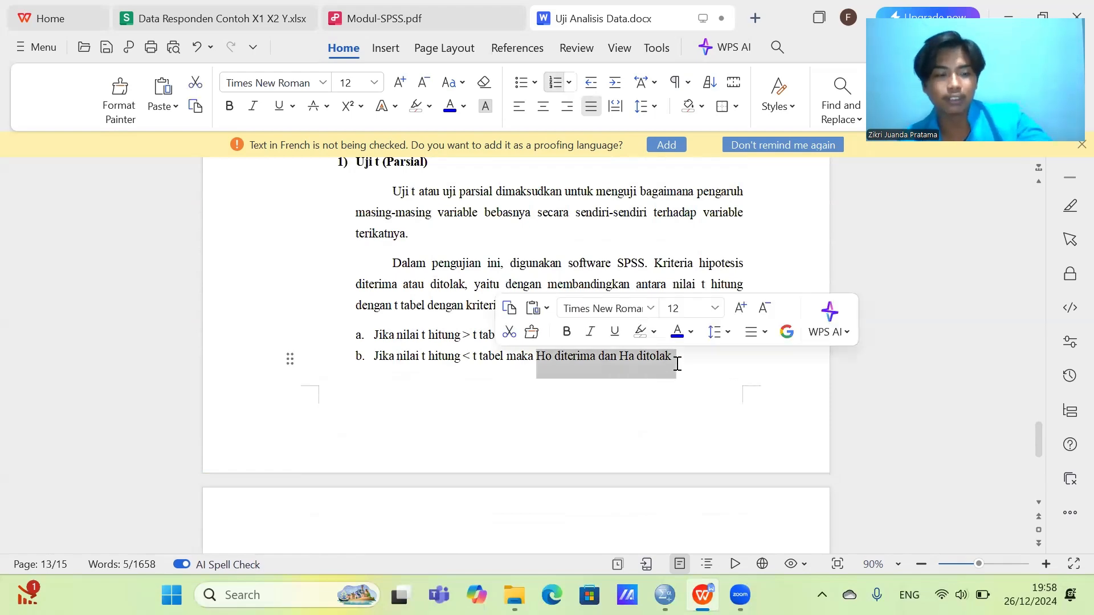
{"action": "scroll", "coordinate": [676, 363], "scroll_direction": "down", "scroll_amount": 10}
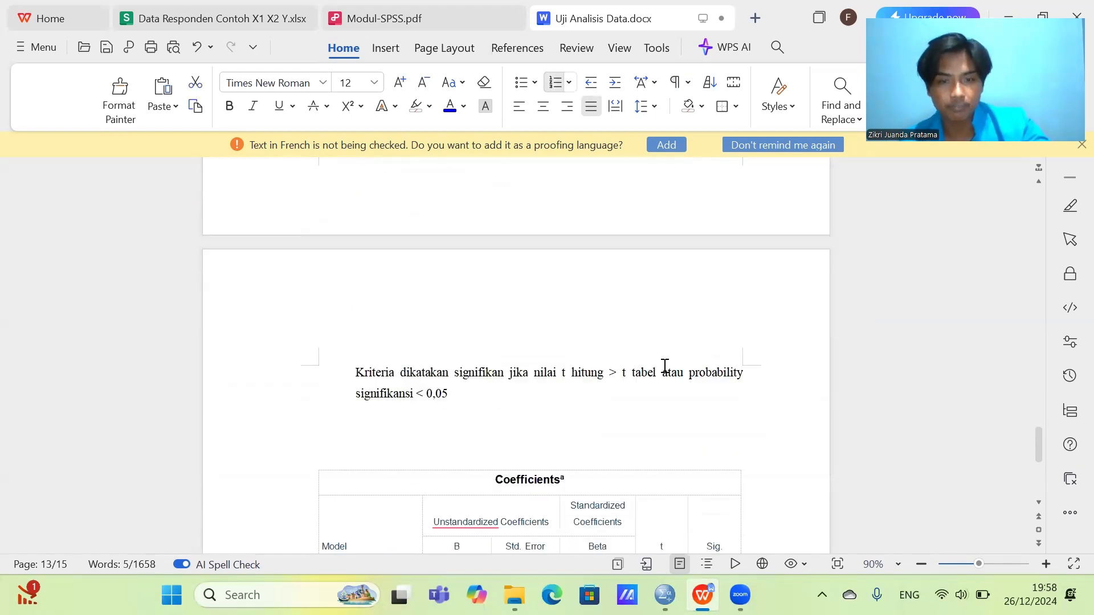
{"action": "left_click", "coordinate": [543, 362]}
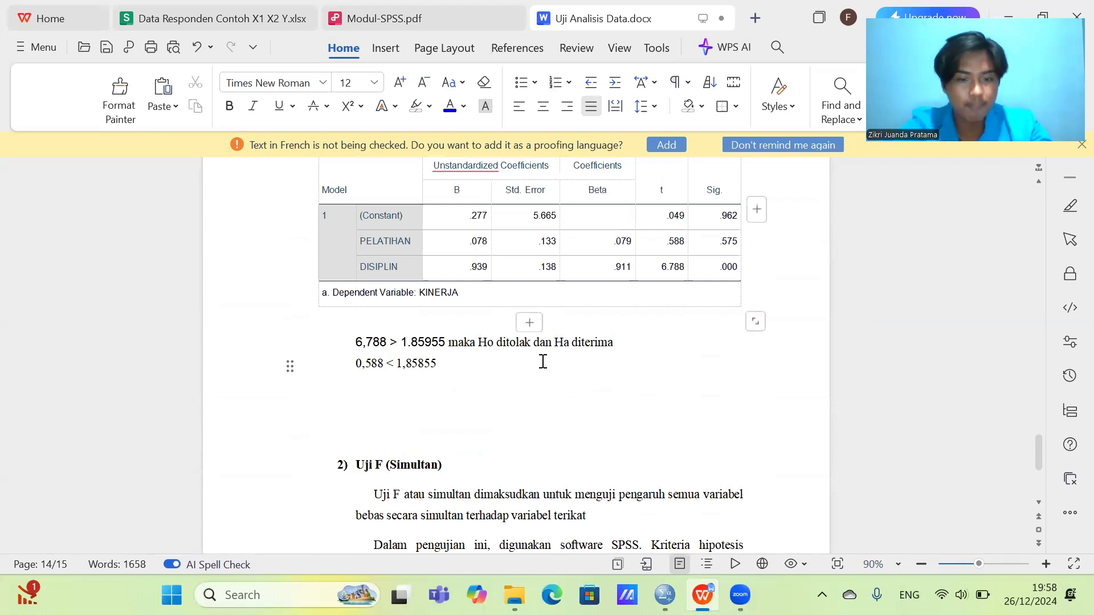
{"action": "key", "text": "ctrl+v"}
{"action": "left_click", "coordinate": [368, 363]}
{"action": "key", "text": "BackSpace"}
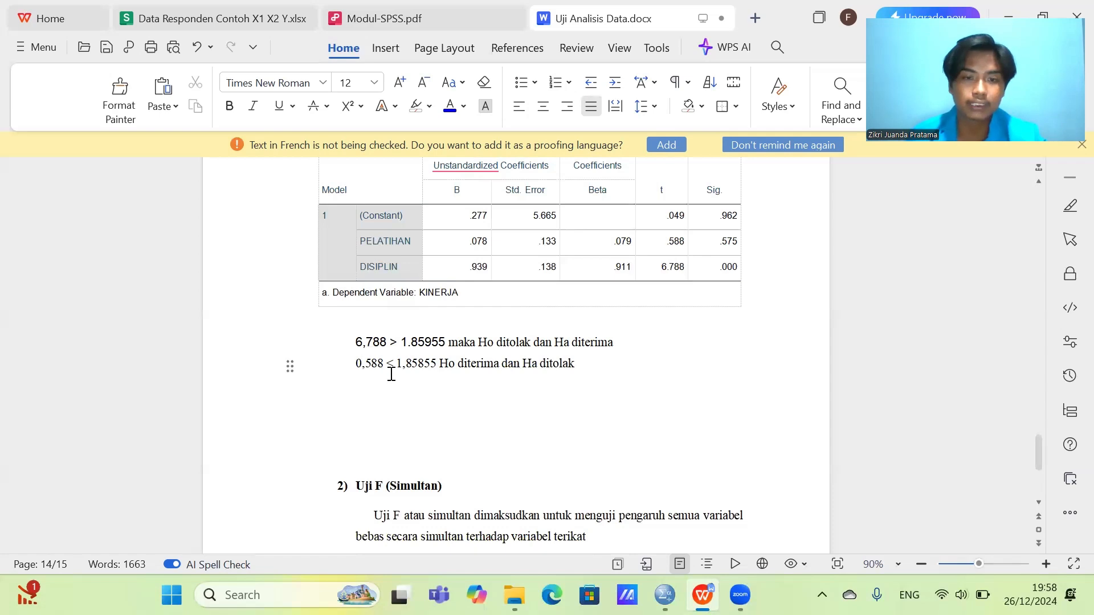
{"action": "left_click", "coordinate": [440, 368]}
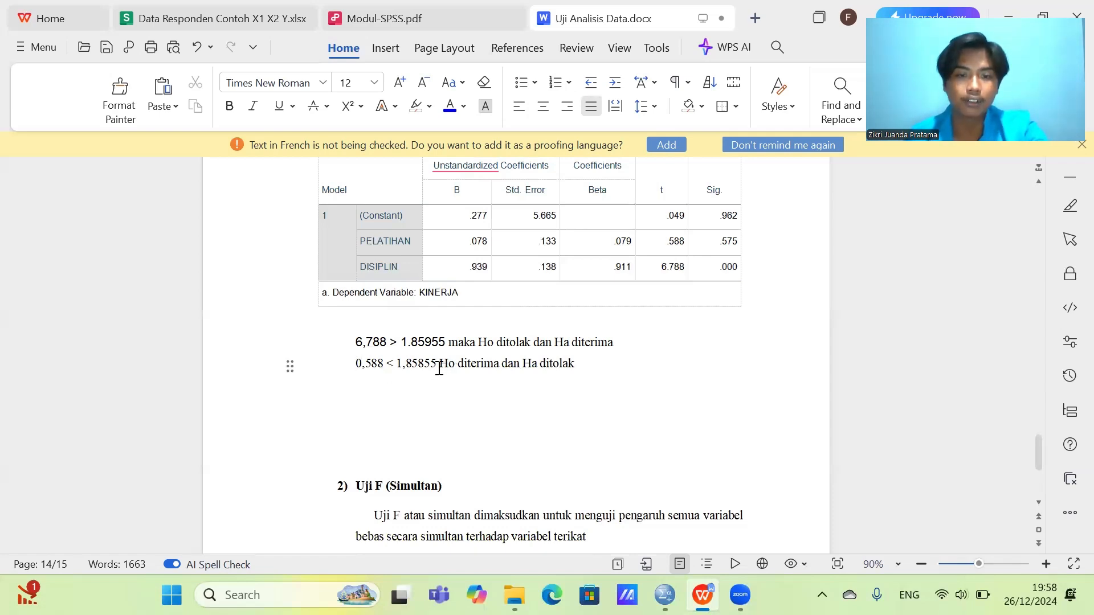
{"action": "type", "text": "maka"}
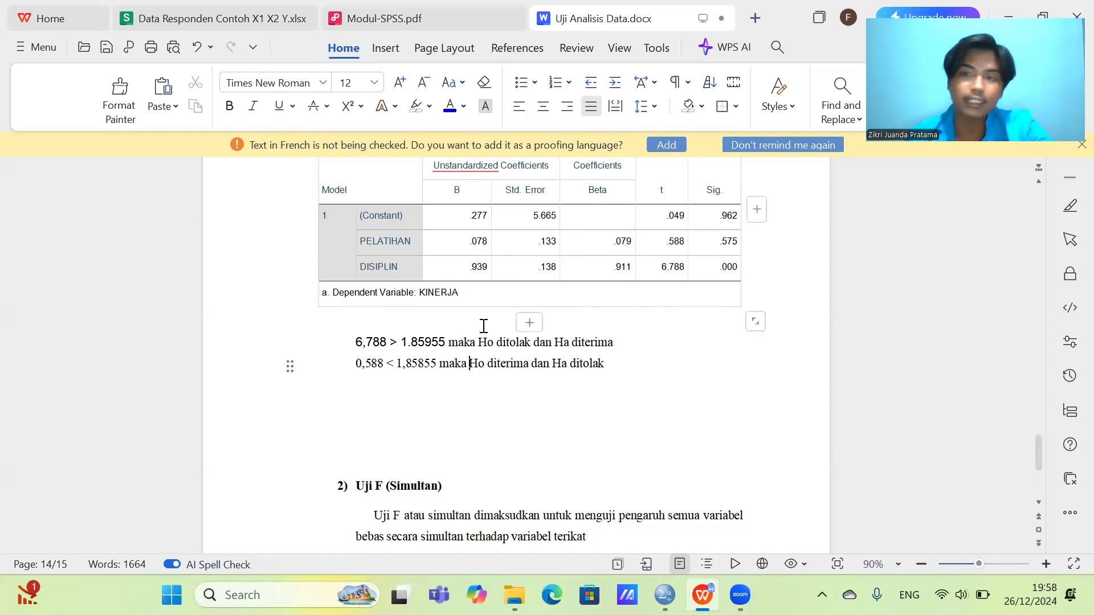
{"action": "left_click", "coordinate": [609, 367]}
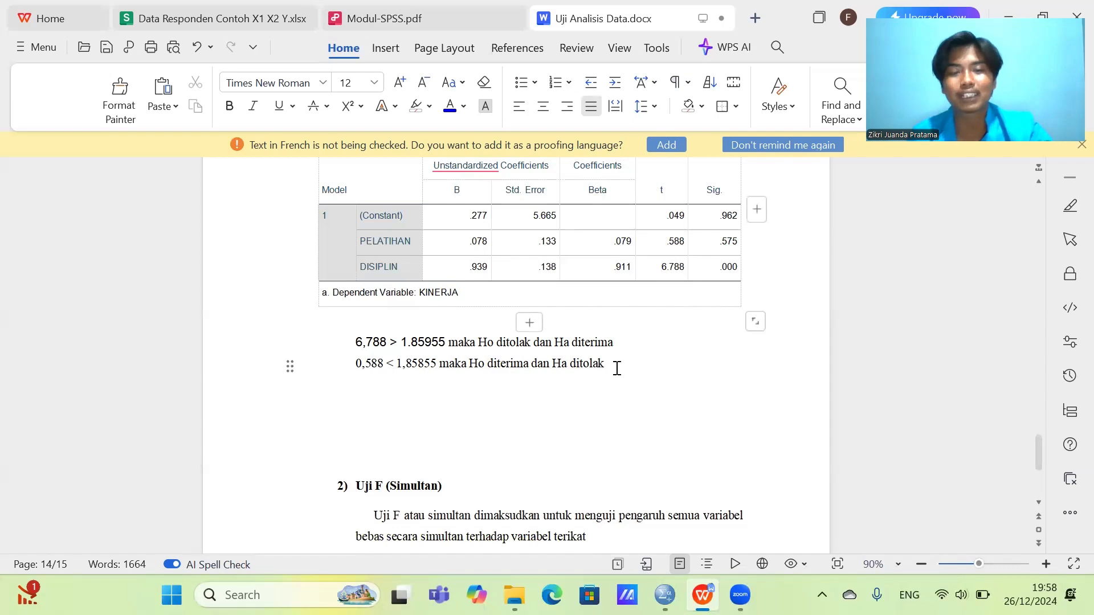
{"action": "key", "text": "Return"}
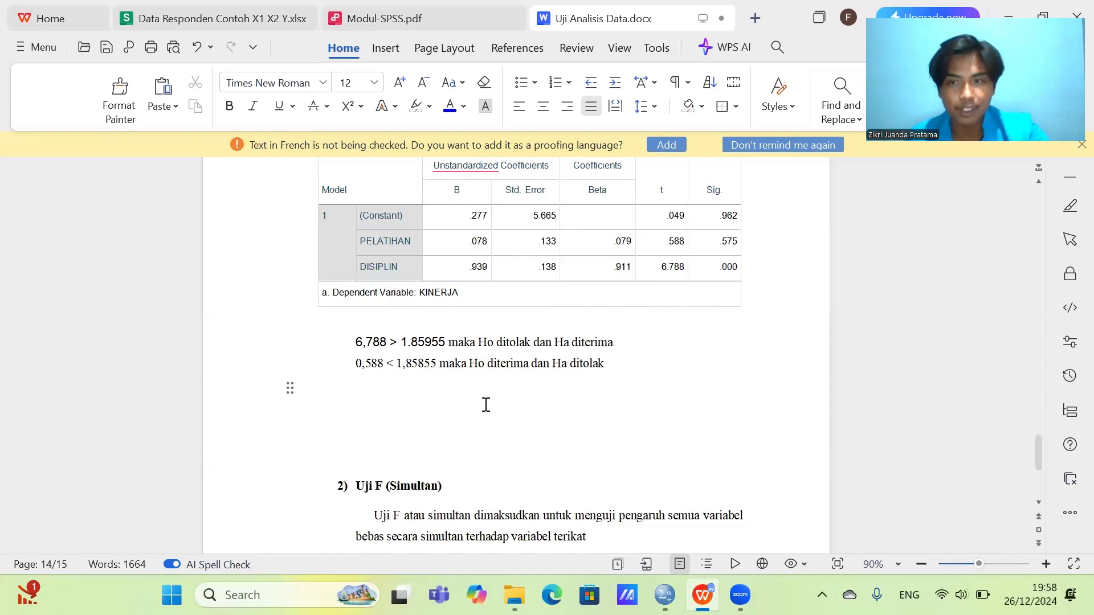
Step: Place the insertion point below the Uji F significance criterion, switch to the SPSS output and copy the ANOVA table with predictors DISIPLIN and PELATIHAN
{"action": "scroll", "coordinate": [485, 404], "scroll_direction": "down", "scroll_amount": 8}
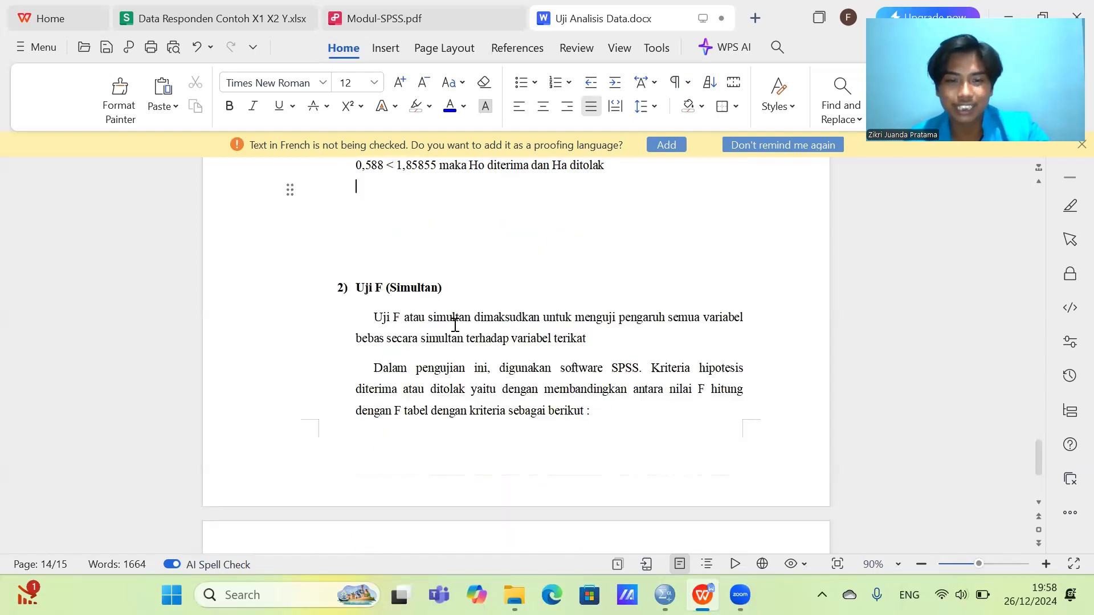
{"action": "scroll", "coordinate": [445, 297], "scroll_direction": "up", "scroll_amount": 1}
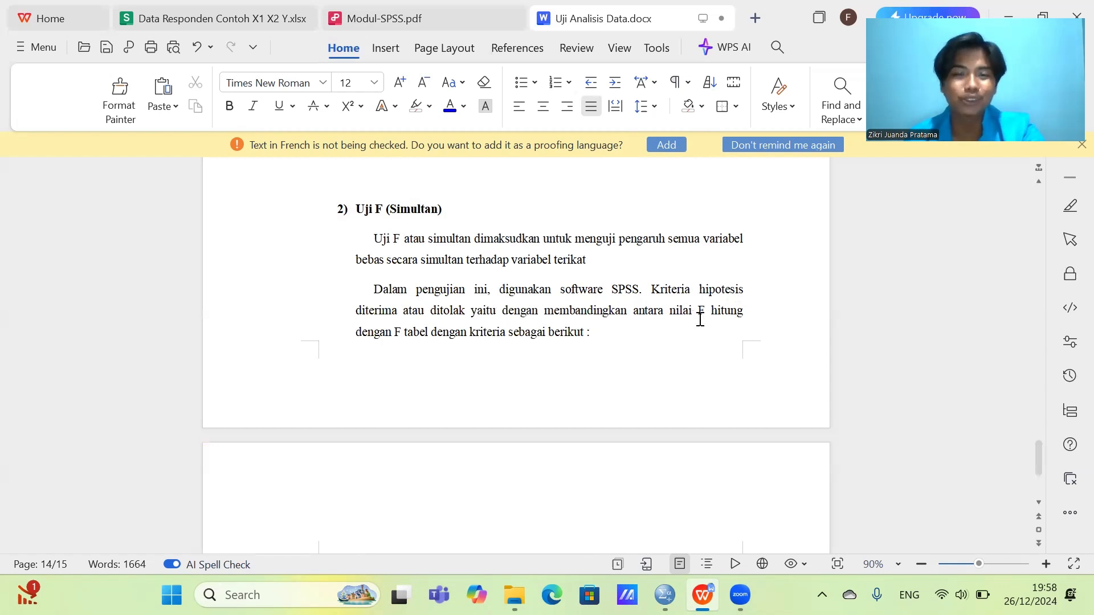
{"action": "scroll", "coordinate": [598, 347], "scroll_direction": "down", "scroll_amount": 3}
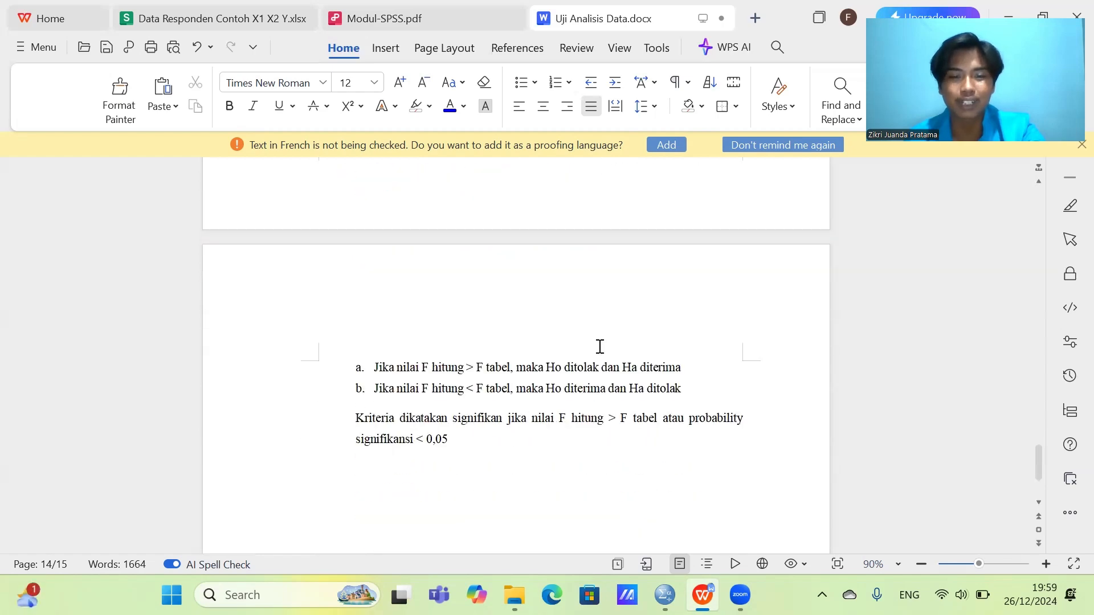
{"action": "scroll", "coordinate": [405, 397], "scroll_direction": "down", "scroll_amount": 3}
{"action": "left_click", "coordinate": [399, 359]}
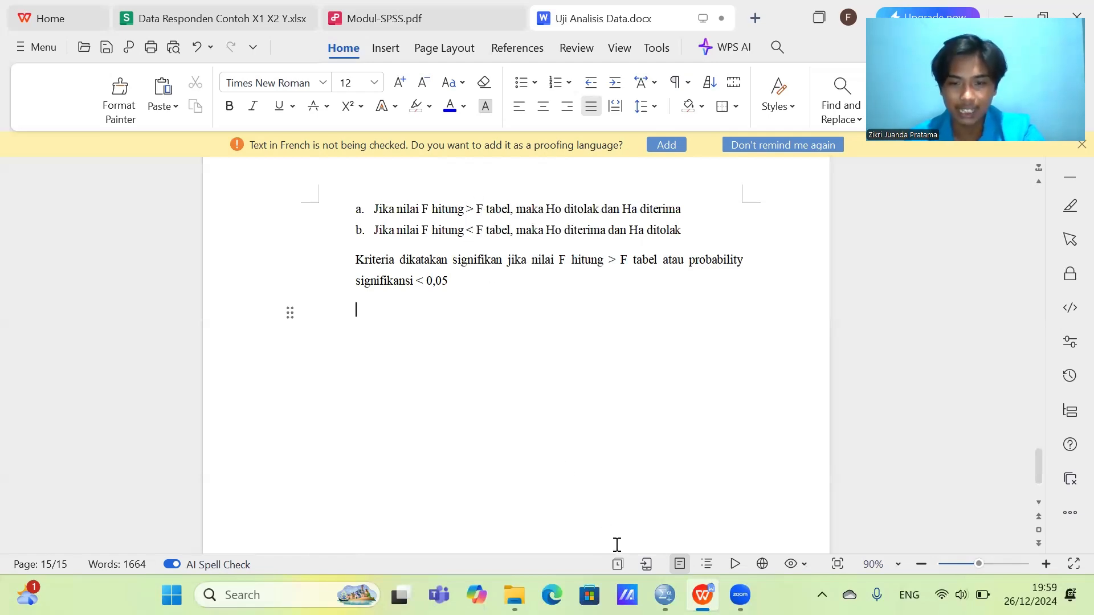
{"action": "mouse_move", "coordinate": [664, 595]}
{"action": "left_click", "coordinate": [485, 495]}
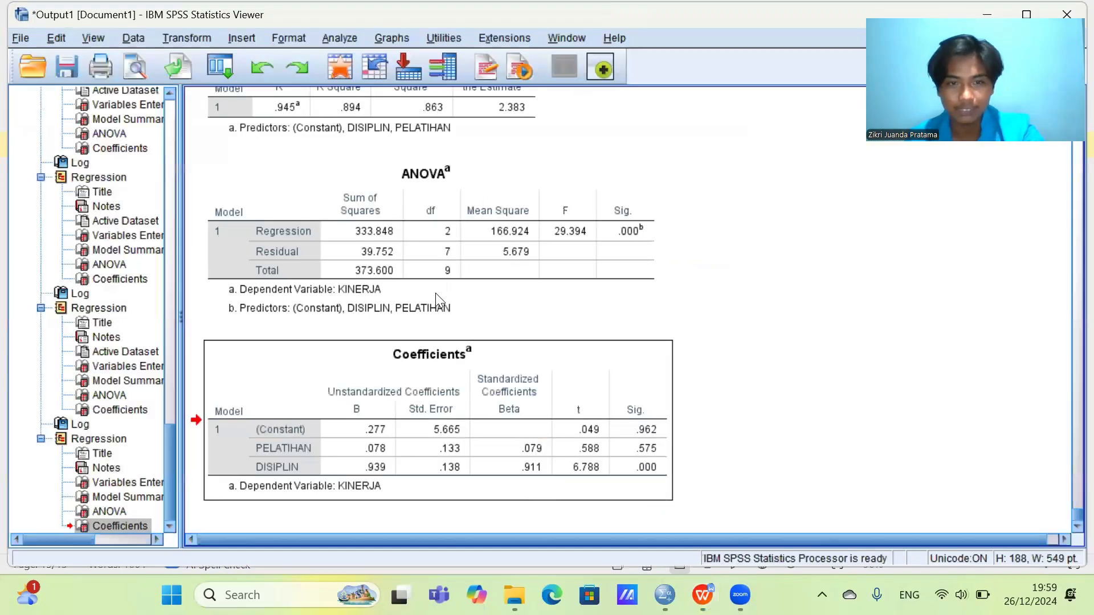
{"action": "left_click", "coordinate": [800, 229]}
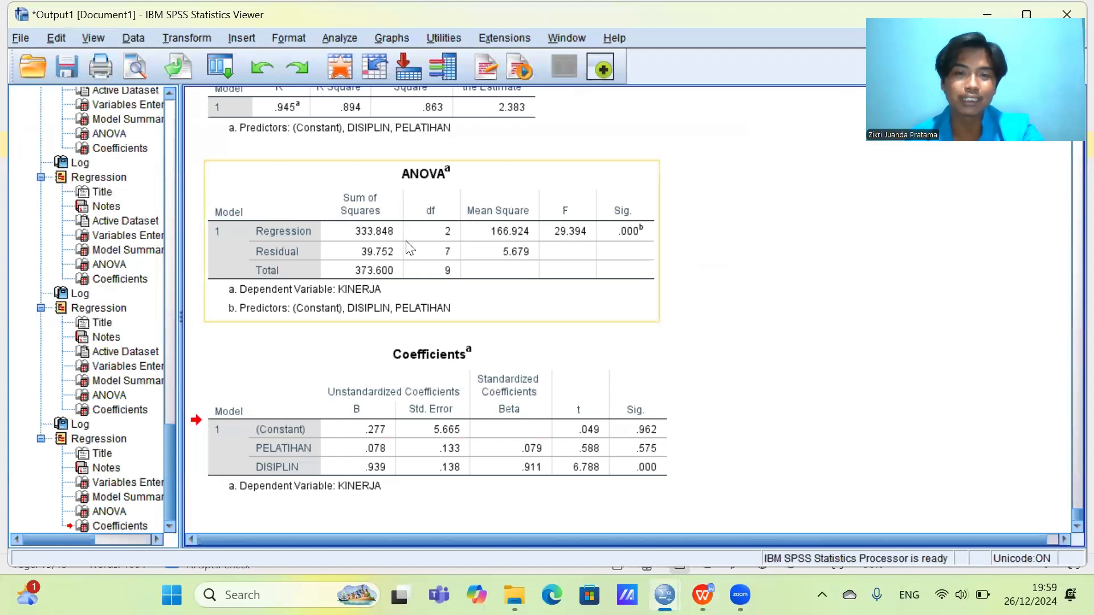
{"action": "right_click", "coordinate": [406, 242]}
{"action": "key", "text": "Escape"}
{"action": "right_click", "coordinate": [352, 231]}
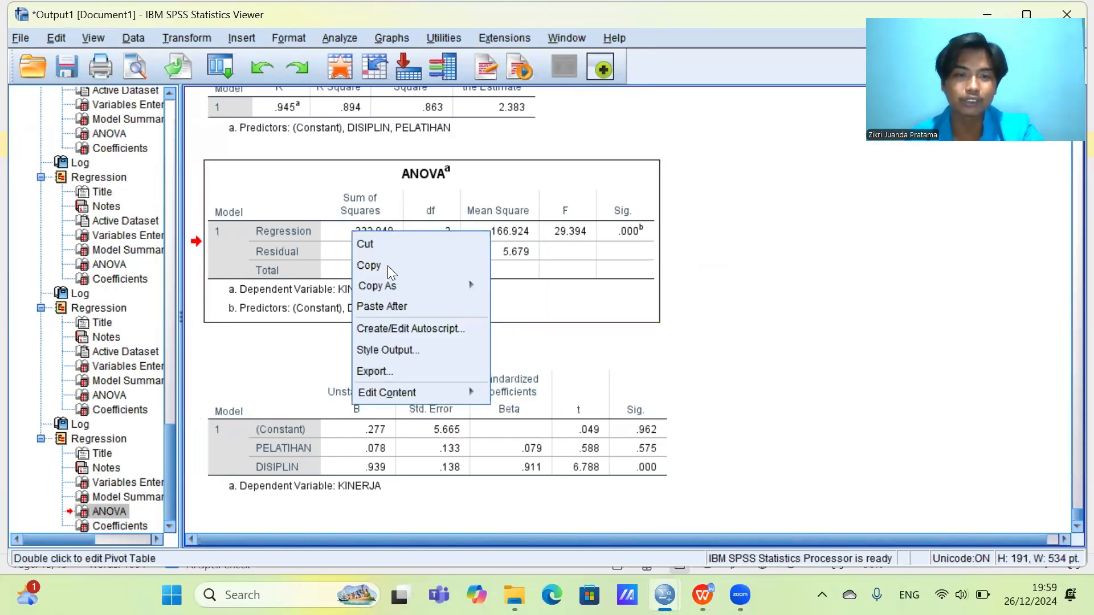
{"action": "left_click", "coordinate": [388, 265]}
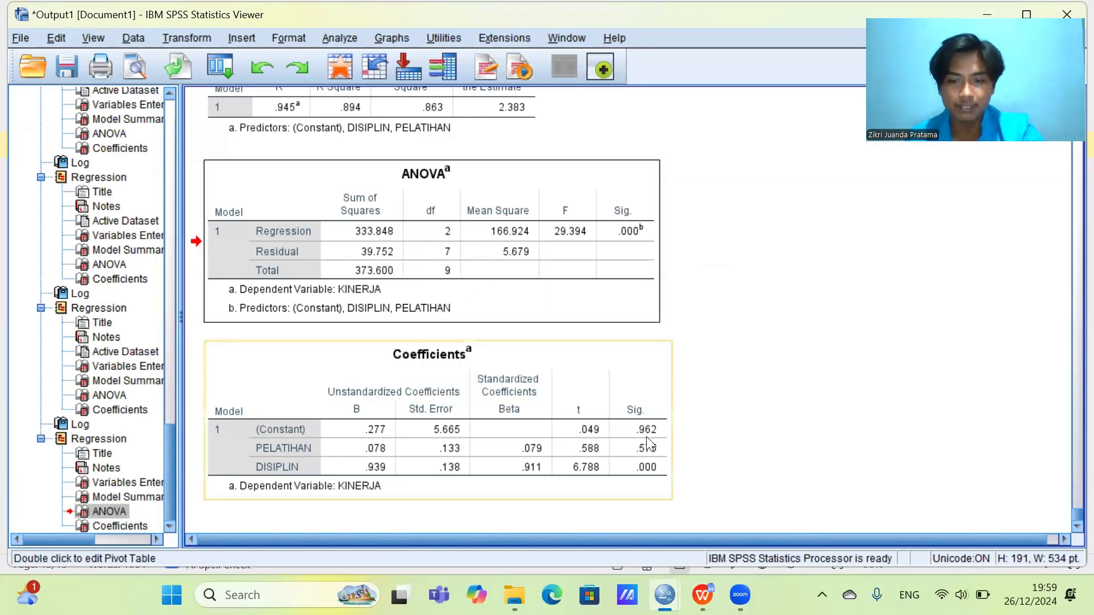
Step: Paste the ANOVA table into Uji Analisis Data.docx below the Uji F significance criterion
{"action": "key", "text": "alt+Tab"}
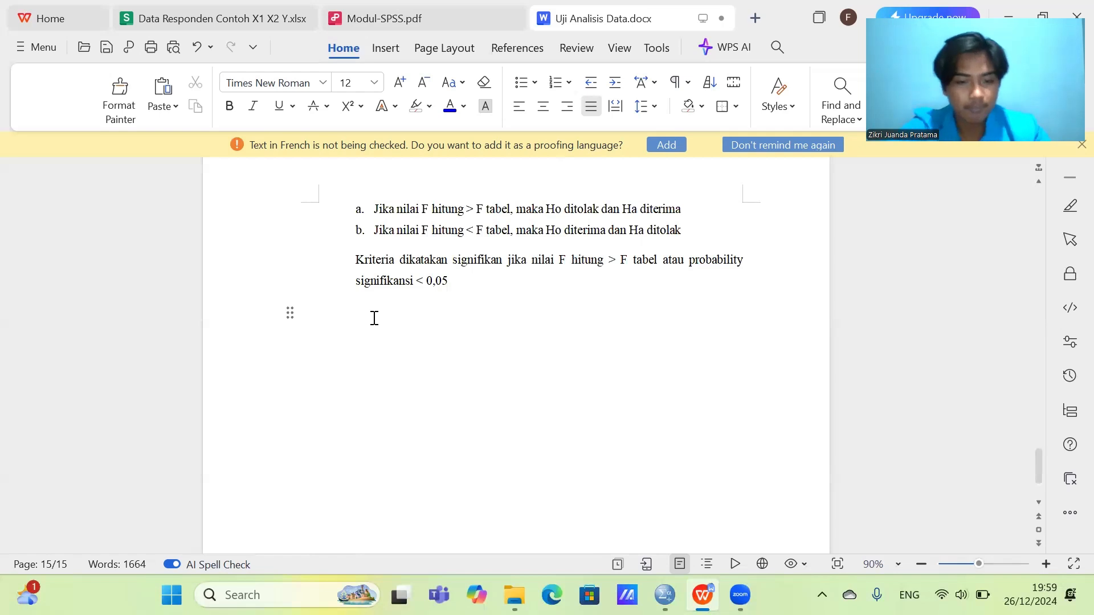
{"action": "key", "text": "ctrl+v"}
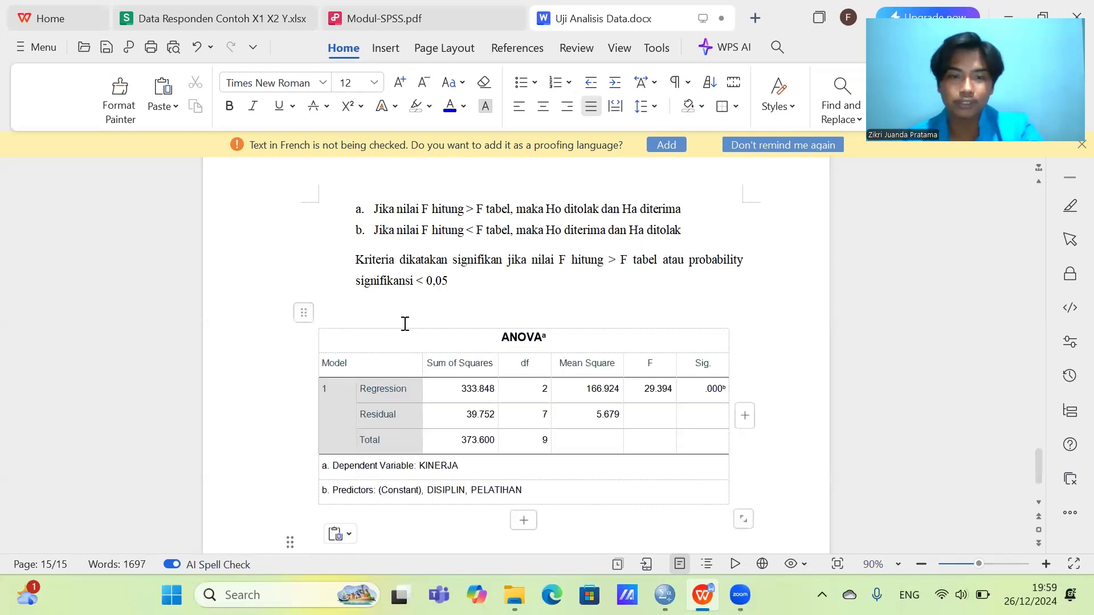
{"action": "scroll", "coordinate": [391, 342], "scroll_direction": "down", "scroll_amount": 4}
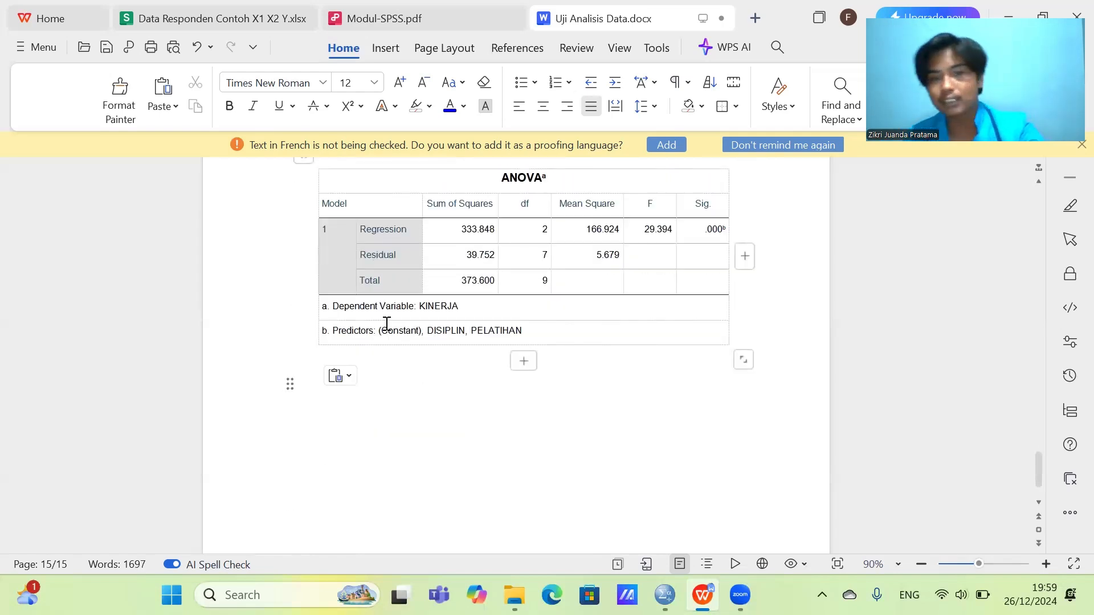
Step: Switch to Modul-SPSS.pdf and go to the first distribution table in its Tabel F 0,05 section
{"action": "left_click", "coordinate": [425, 11]}
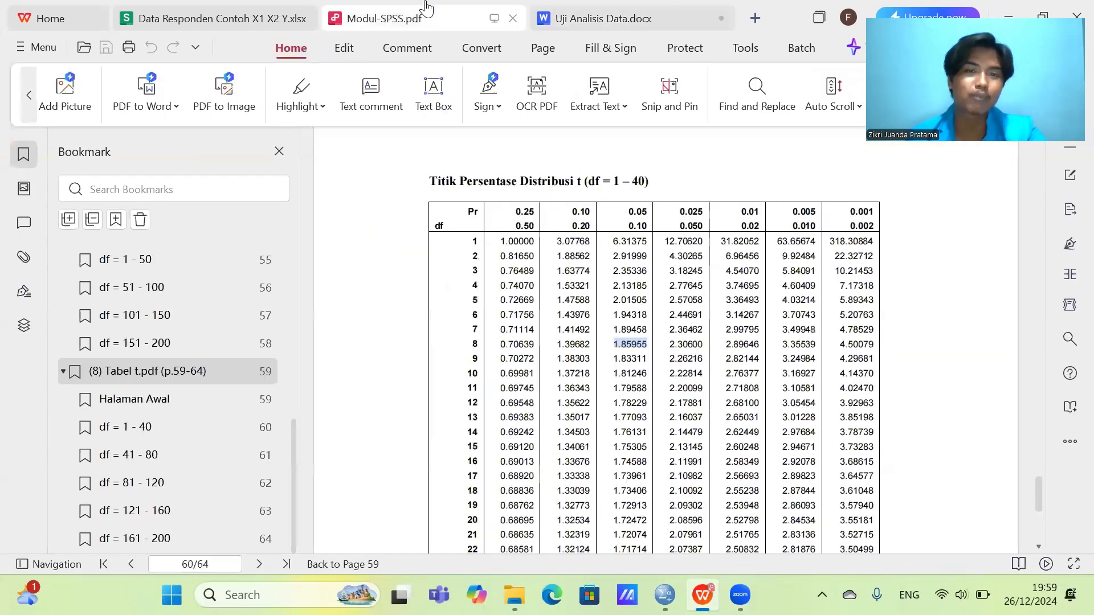
{"action": "scroll", "coordinate": [179, 347], "scroll_direction": "up", "scroll_amount": 10}
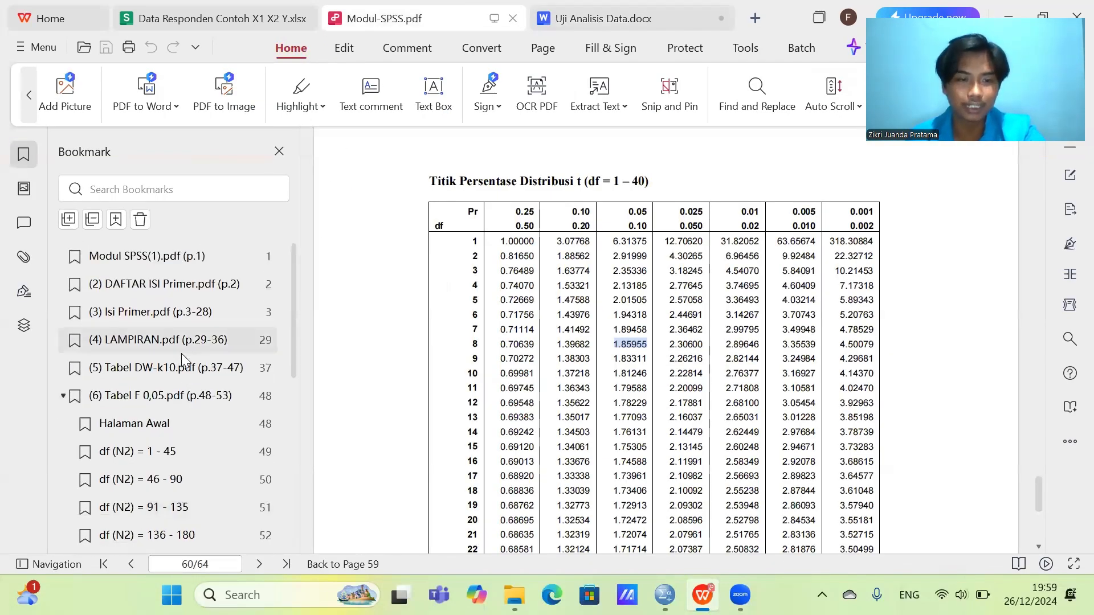
{"action": "left_click", "coordinate": [180, 399]}
{"action": "scroll", "coordinate": [661, 253], "scroll_direction": "down", "scroll_amount": 10}
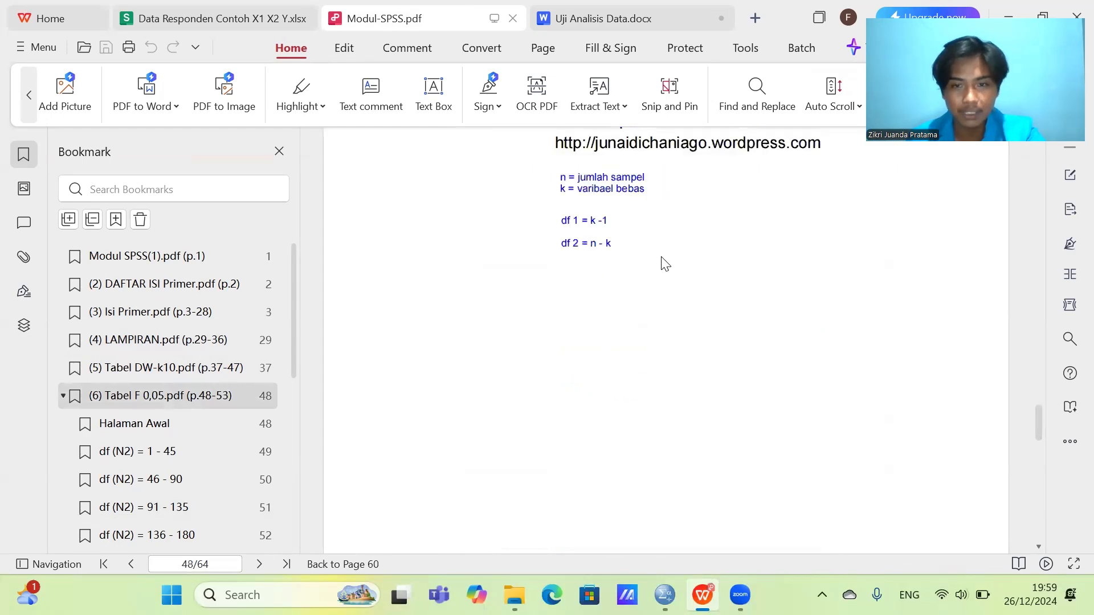
{"action": "scroll", "coordinate": [659, 261], "scroll_direction": "down", "scroll_amount": 3}
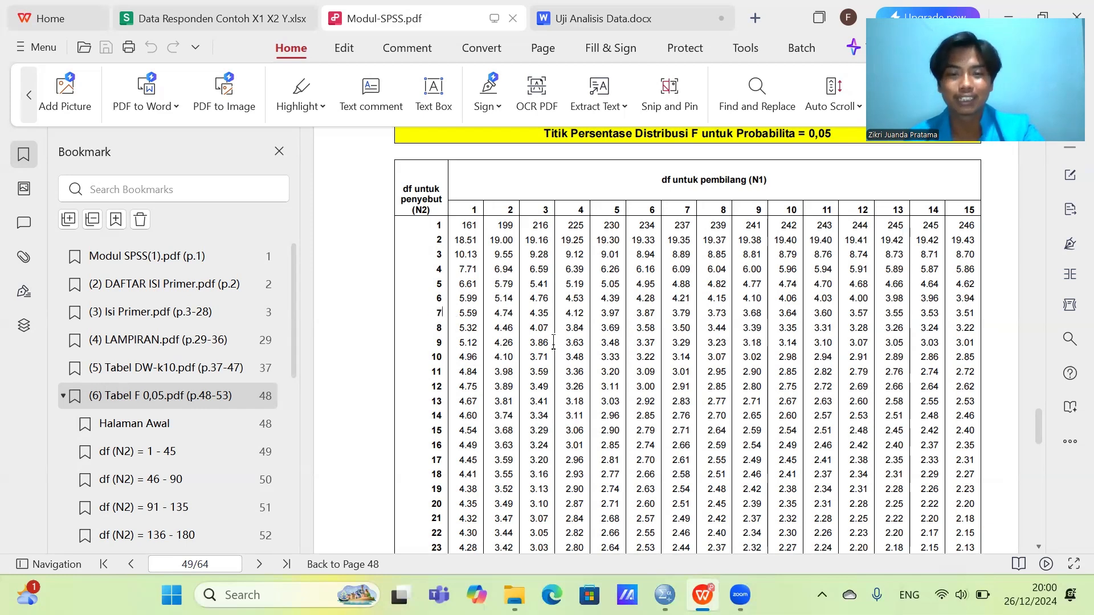
Step: Copy the F table value 4.35 at N1 = 3 and N2 = 7, and paste it below the ANOVA table in Uji Analisis Data.docx
{"action": "double_click", "coordinate": [545, 210]}
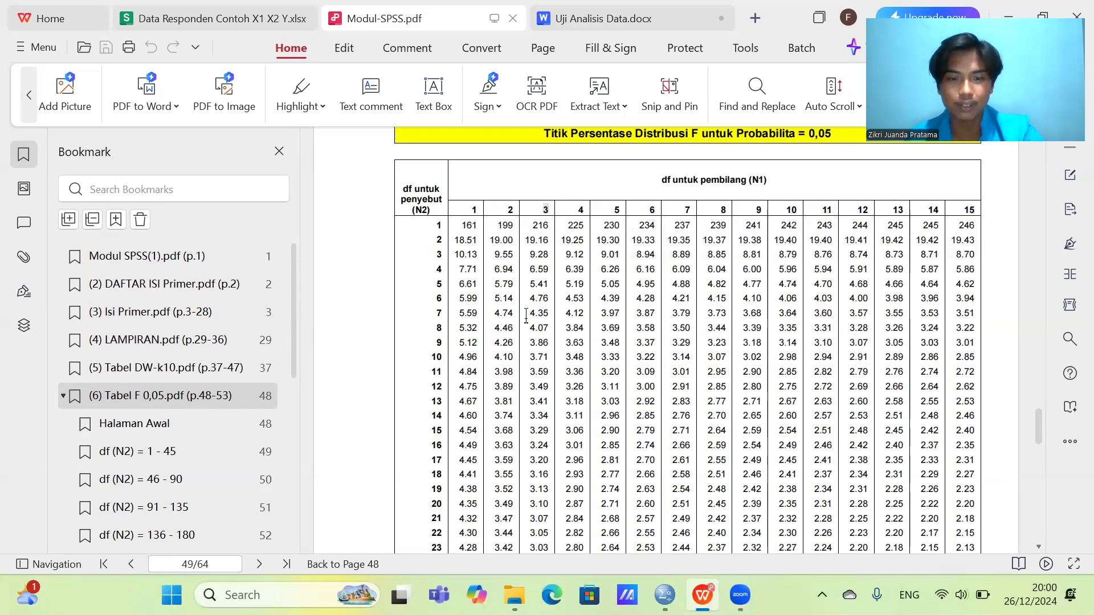
{"action": "left_click_drag", "start_coordinate": [541, 323], "coordinate": [552, 316]}
{"action": "double_click", "coordinate": [540, 329]}
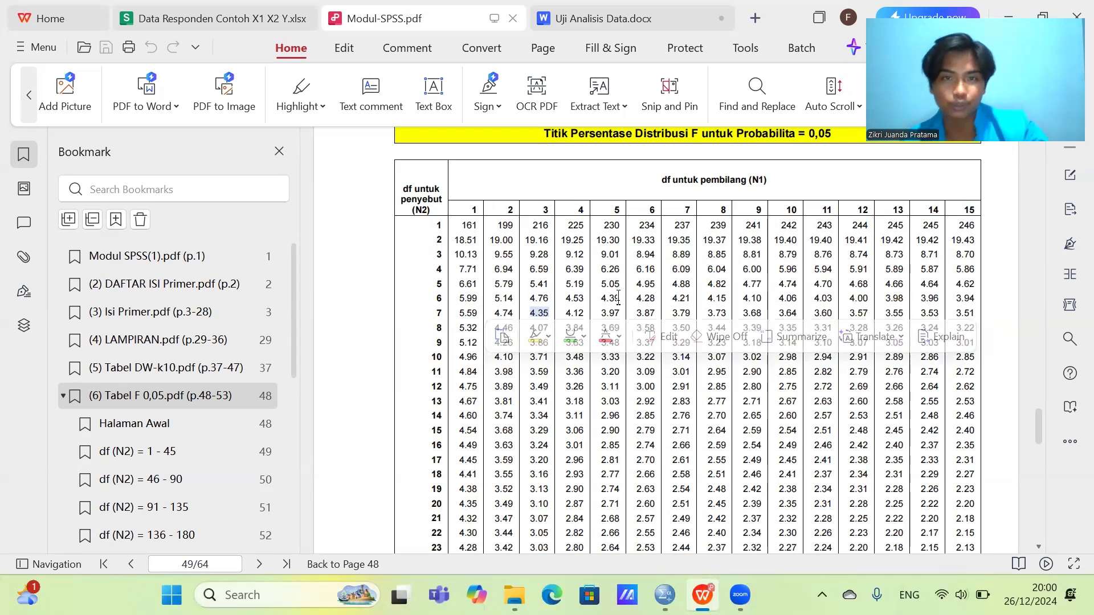
{"action": "left_click", "coordinate": [599, 17]}
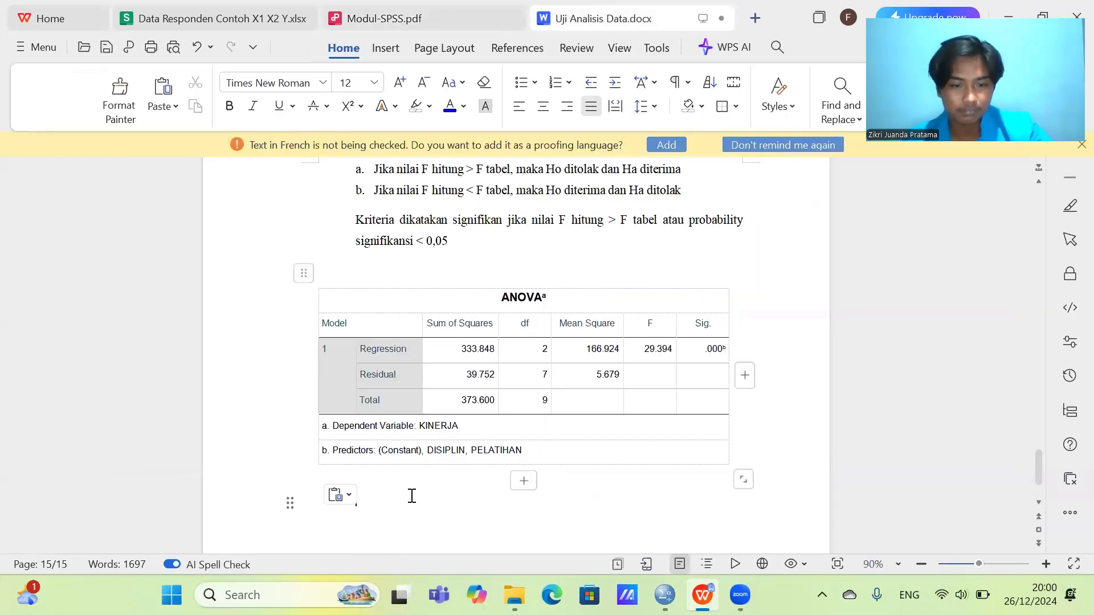
{"action": "key", "text": "ctrl+v"}
Step: Set the font size of the pasted 4.35 below the ANOVA table to 12
{"action": "scroll", "coordinate": [399, 473], "scroll_direction": "down", "scroll_amount": 2}
{"action": "left_click_drag", "start_coordinate": [347, 419], "coordinate": [319, 417]}
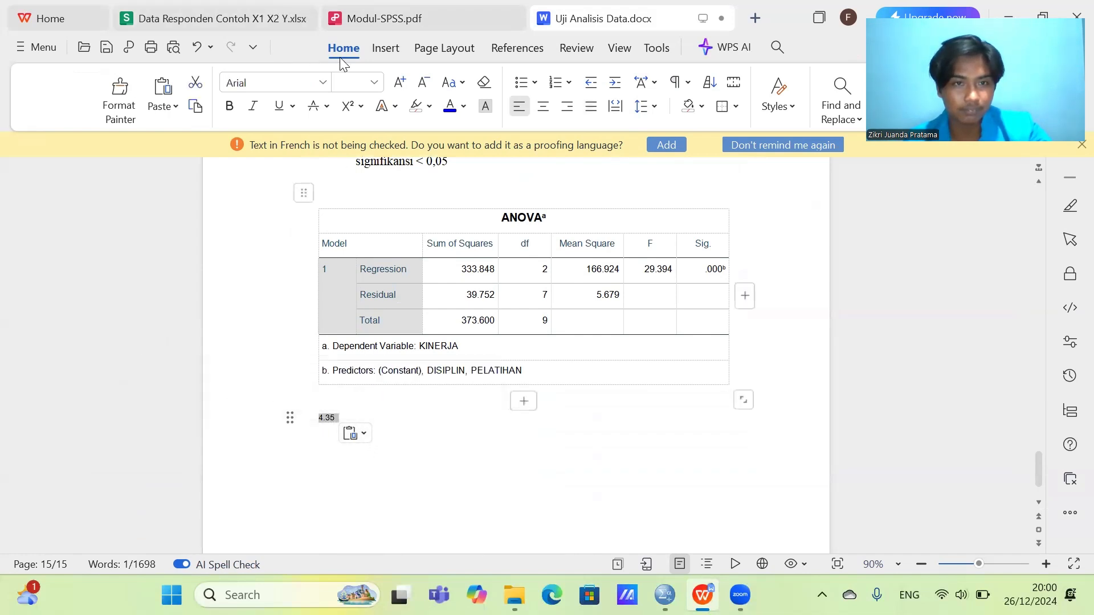
{"action": "left_click", "coordinate": [372, 83]}
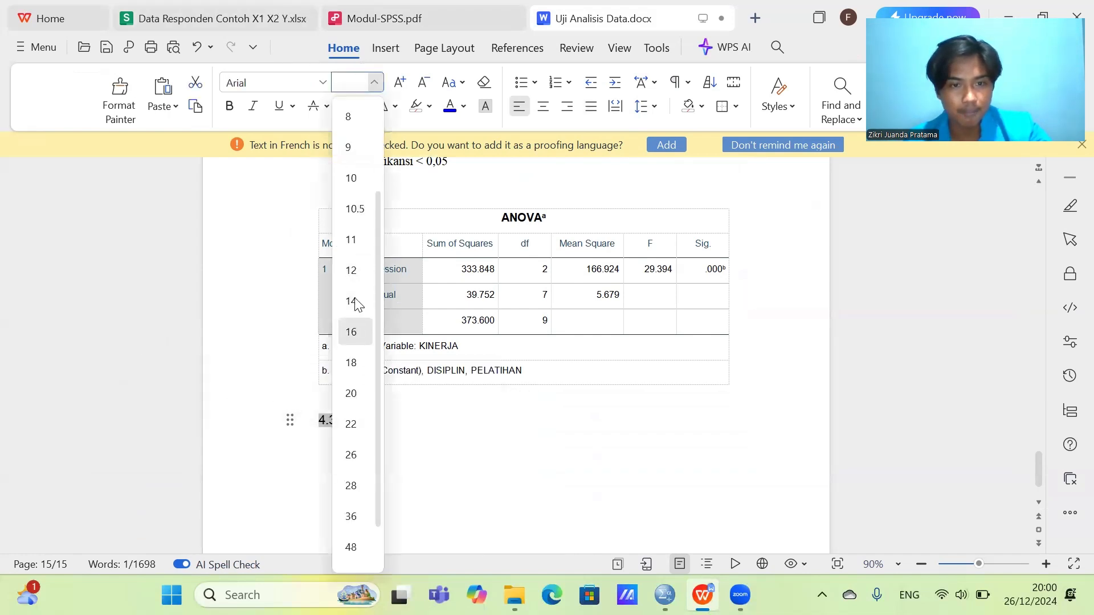
{"action": "left_click", "coordinate": [350, 272]}
{"action": "left_click", "coordinate": [348, 419]}
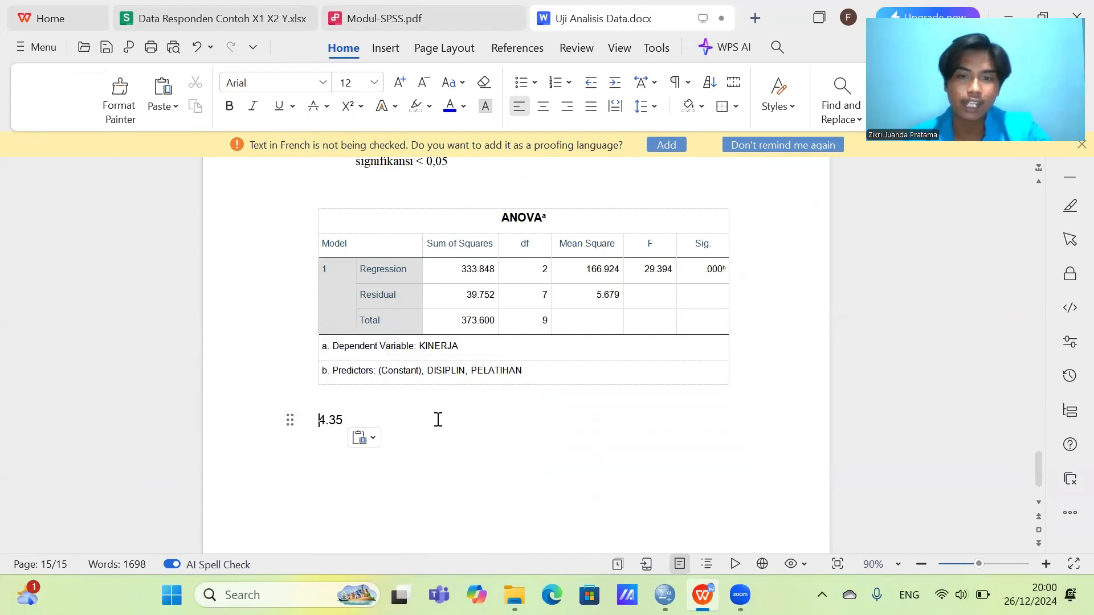
Step: Insert the ANOVA F value before the table value so the comparison line reads "29,394 > 4.35"
{"action": "left_click", "coordinate": [644, 270]}
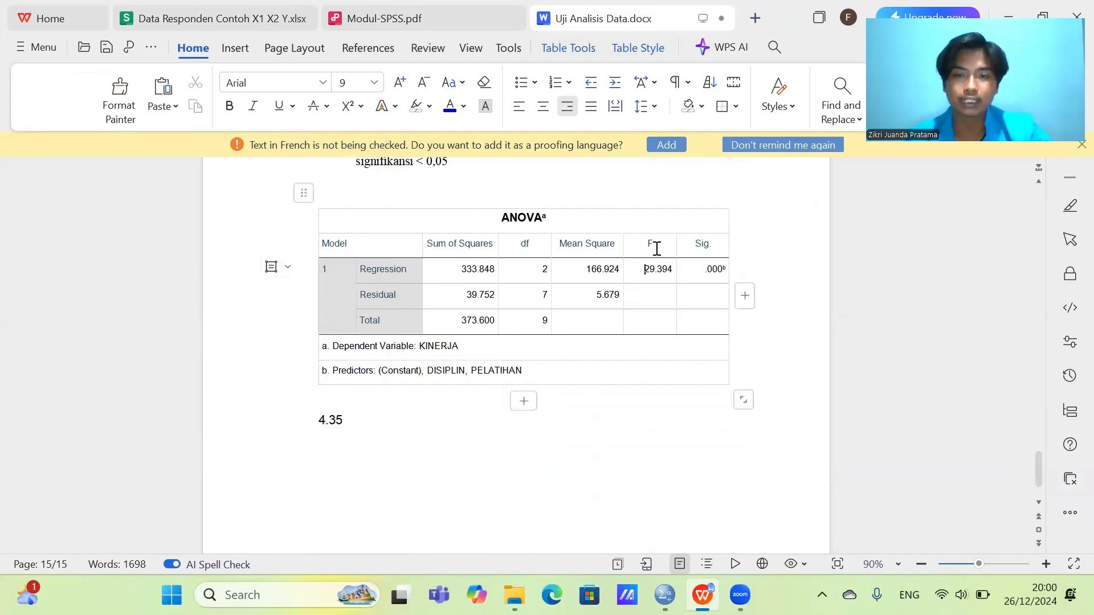
{"action": "left_click", "coordinate": [649, 243]}
{"action": "left_click_drag", "start_coordinate": [642, 269], "coordinate": [671, 267]}
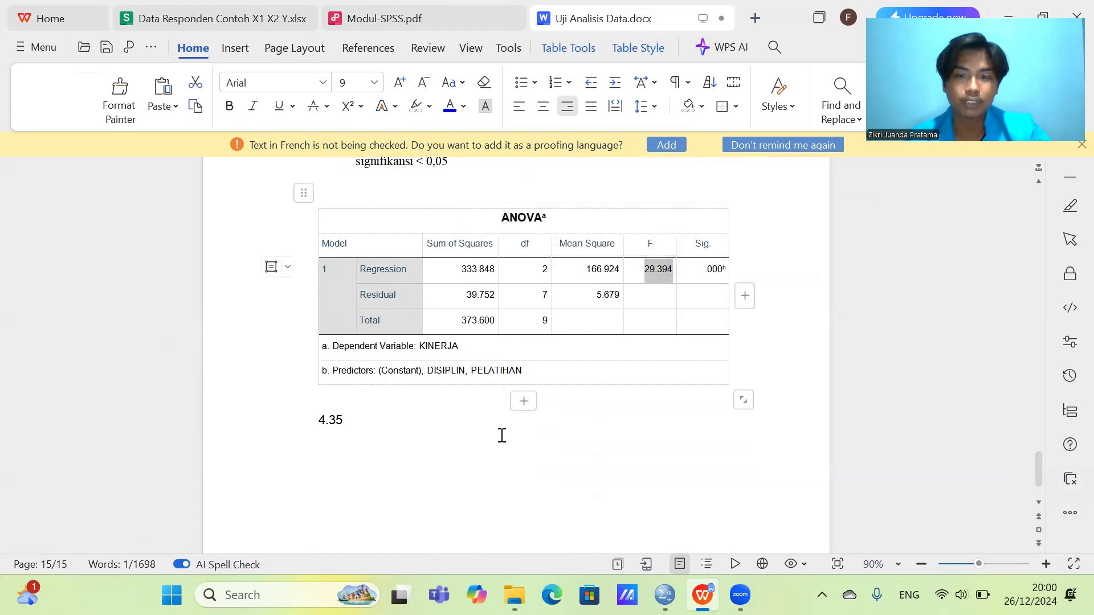
{"action": "left_click", "coordinate": [371, 428]}
{"action": "left_click", "coordinate": [300, 431]}
{"action": "left_click", "coordinate": [354, 435]}
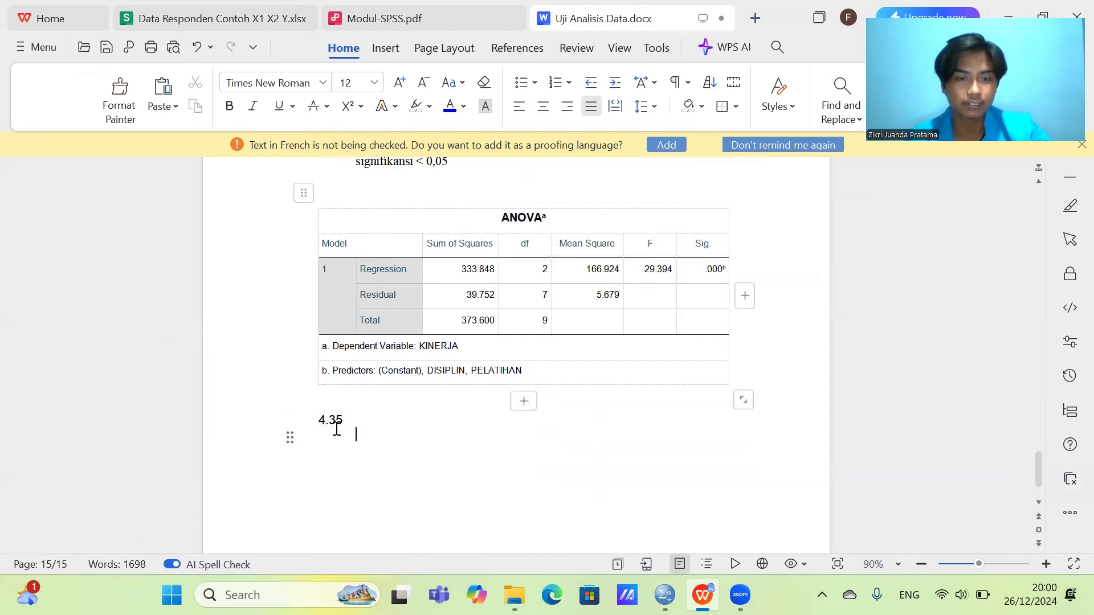
{"action": "left_click", "coordinate": [337, 429]}
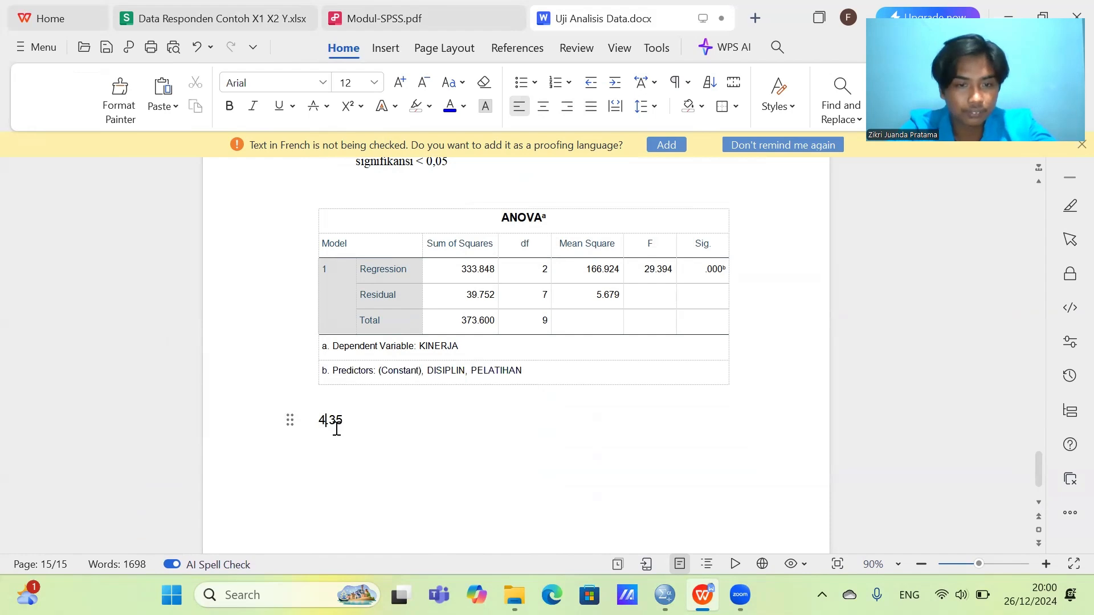
{"action": "type", "text": "29,"}
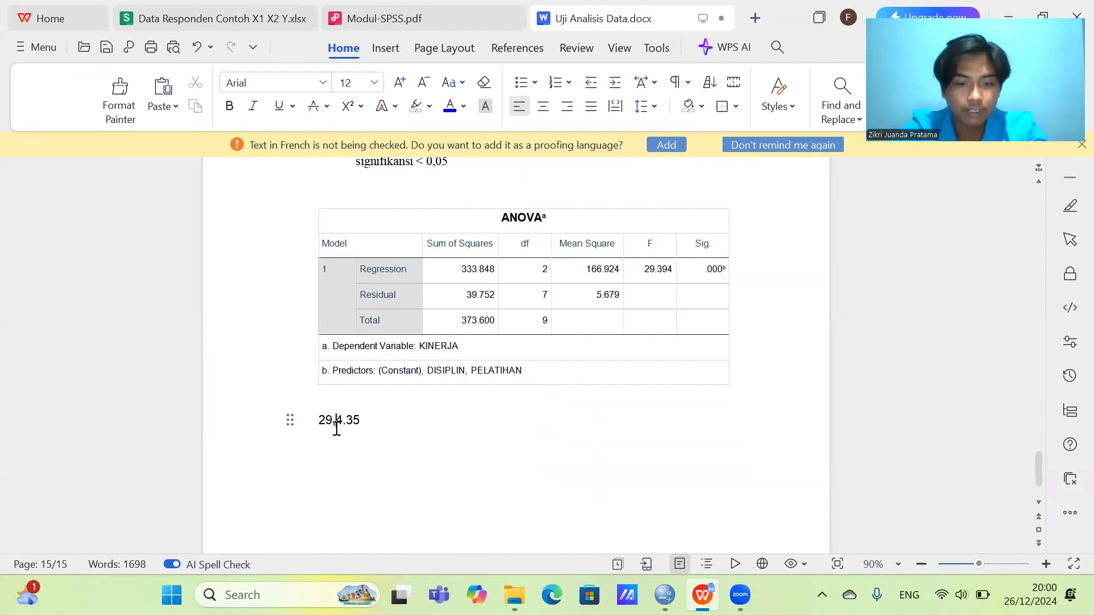
{"action": "type", "text": "394"}
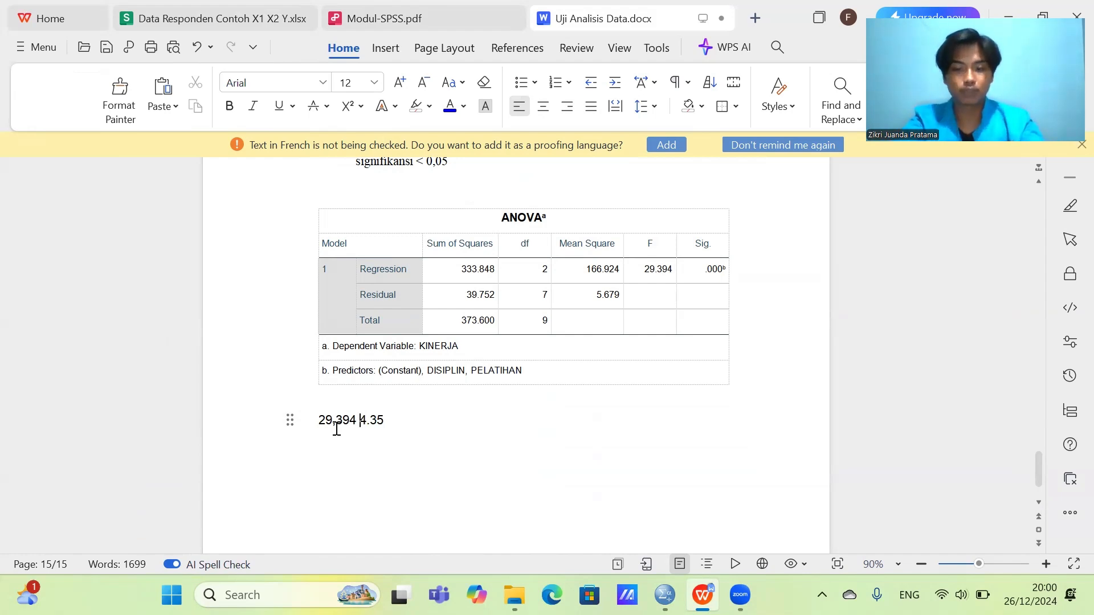
{"action": "type", "text": ">"}
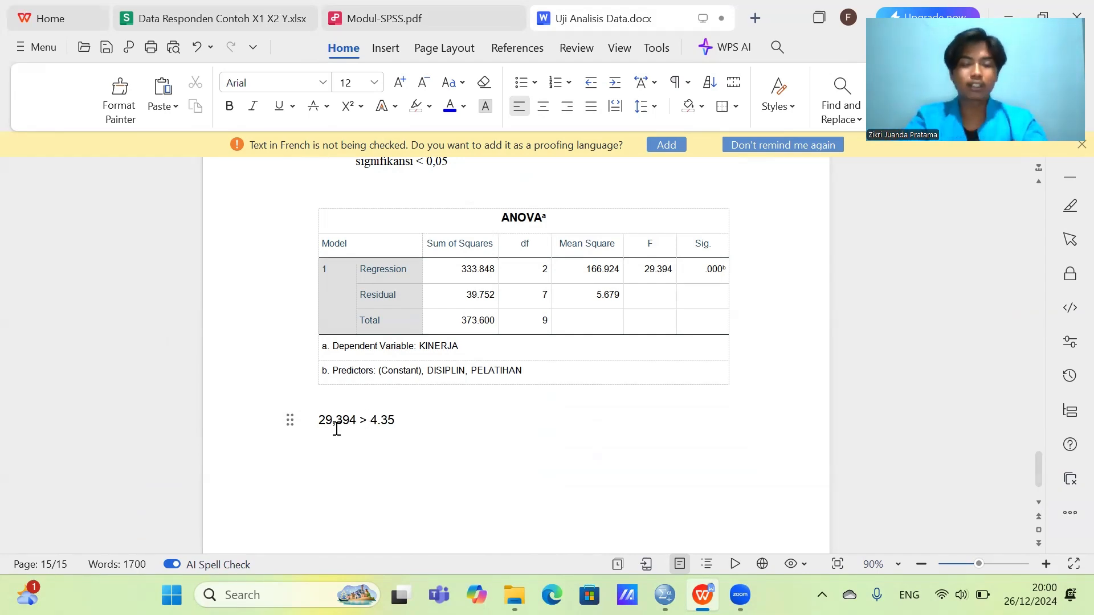
Step: Append "maka Ho ditolak dan Ha diterima" to the 29,394 comparison line, copying the conclusion from criterion a
{"action": "scroll", "coordinate": [337, 429], "scroll_direction": "up", "scroll_amount": 5}
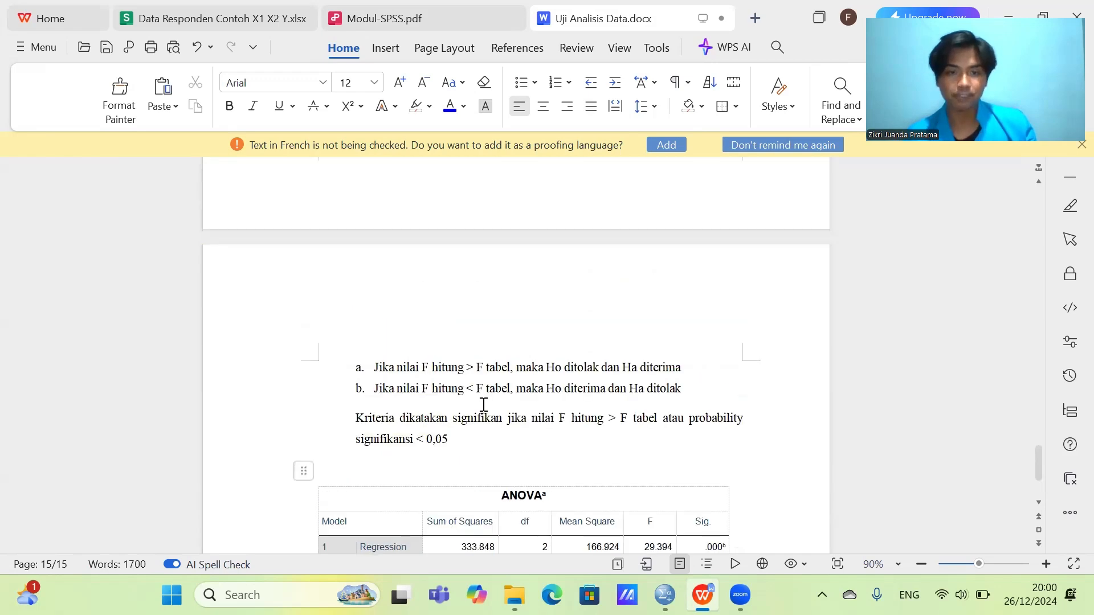
{"action": "left_click_drag", "start_coordinate": [517, 368], "coordinate": [682, 371]}
{"action": "key", "text": "ctrl+c"}
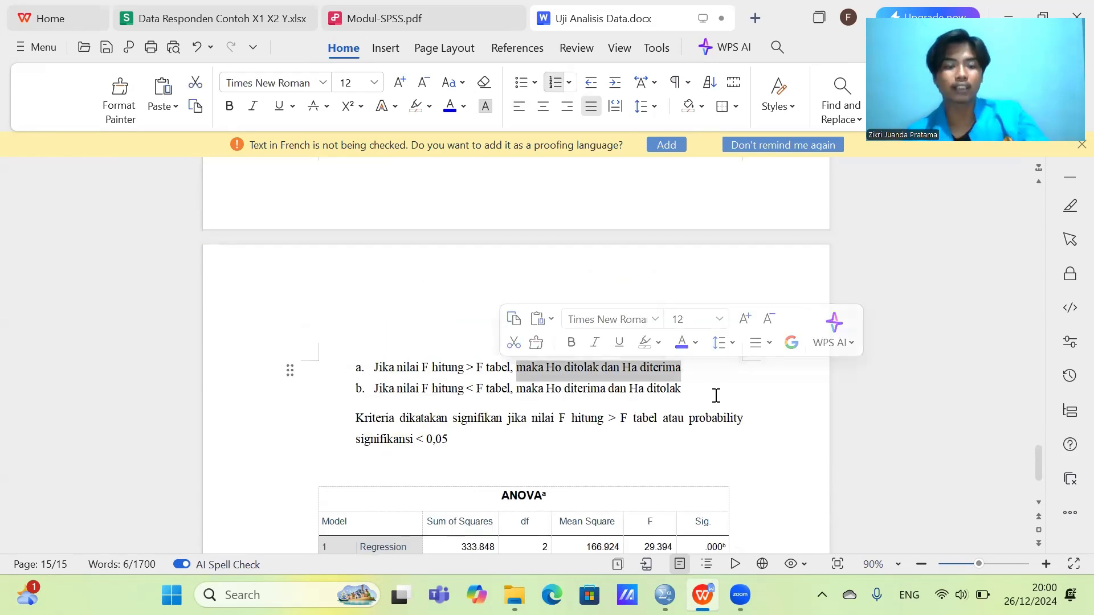
{"action": "scroll", "coordinate": [371, 383], "scroll_direction": "down", "scroll_amount": 6}
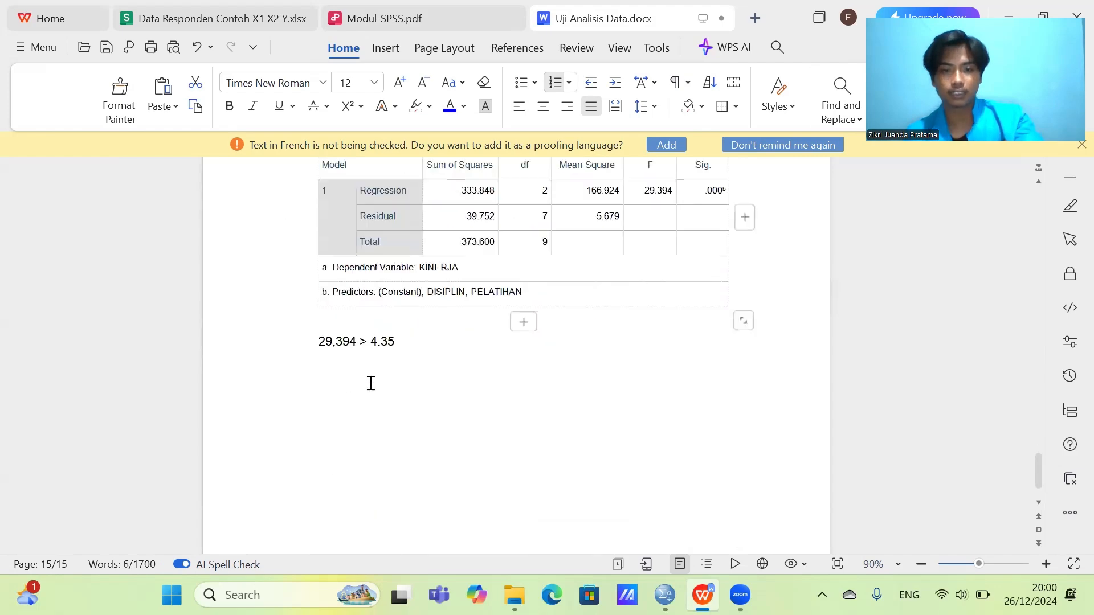
{"action": "left_click", "coordinate": [416, 353]}
{"action": "left_click", "coordinate": [410, 339]}
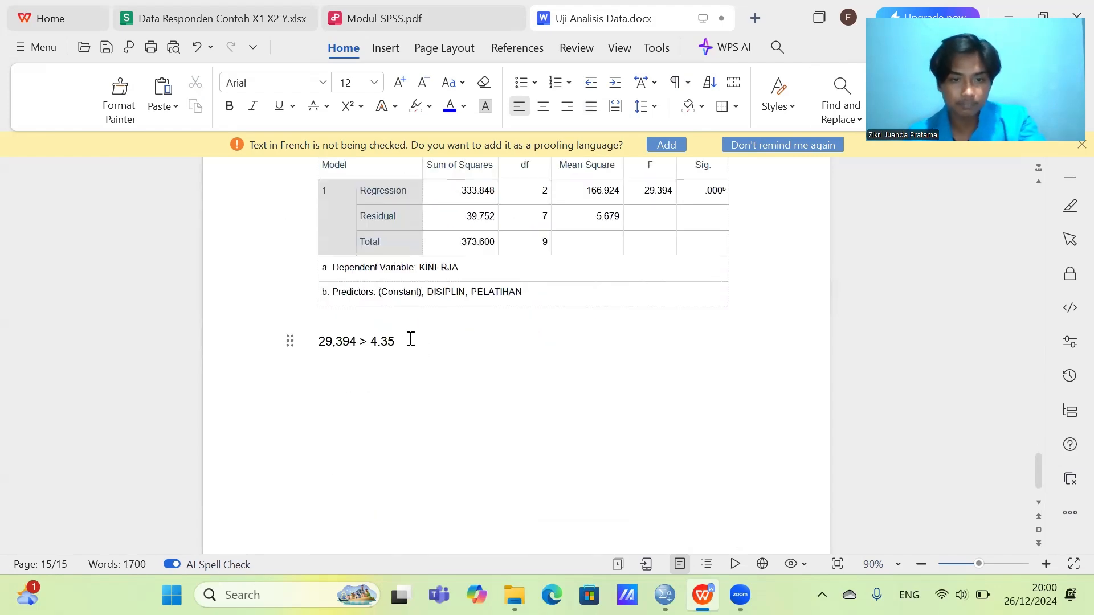
{"action": "key", "text": "ctrl+v"}
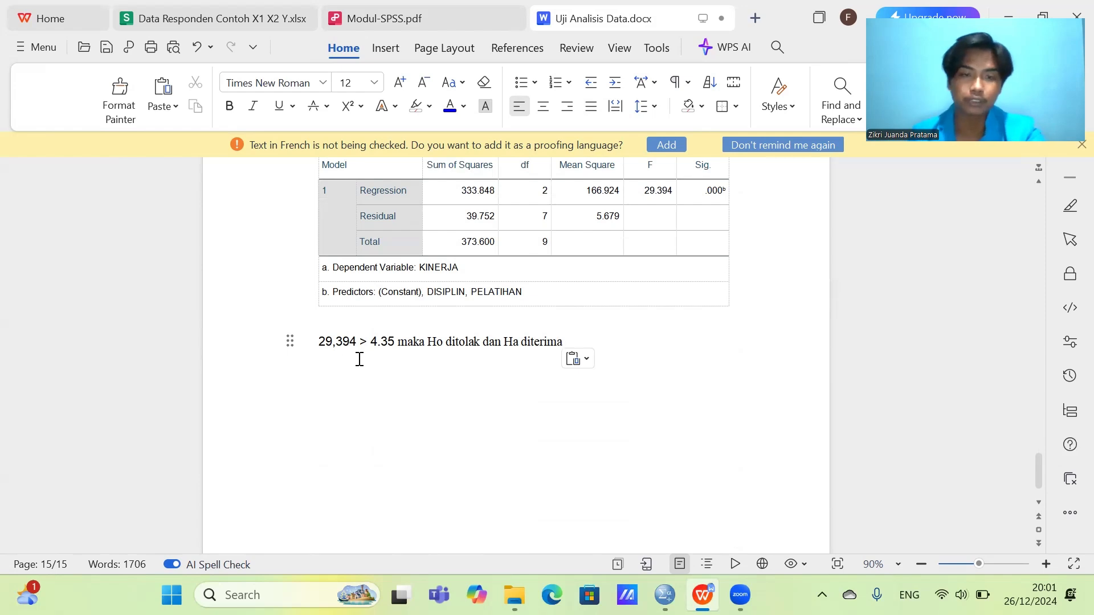
Step: Review the Uji F criteria, the ANOVA table and the conclusion line beneath it
{"action": "scroll", "coordinate": [418, 351], "scroll_direction": "up", "scroll_amount": 1}
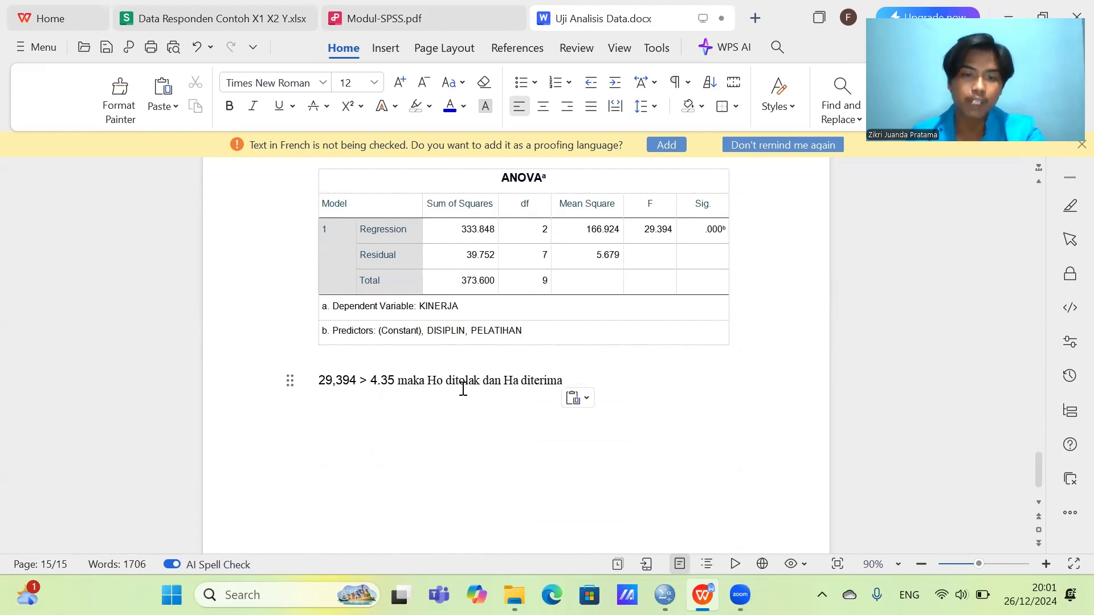
{"action": "scroll", "coordinate": [519, 363], "scroll_direction": "up", "scroll_amount": 3}
{"action": "scroll", "coordinate": [519, 363], "scroll_direction": "up", "scroll_amount": 3}
{"action": "scroll", "coordinate": [514, 368], "scroll_direction": "down", "scroll_amount": 5}
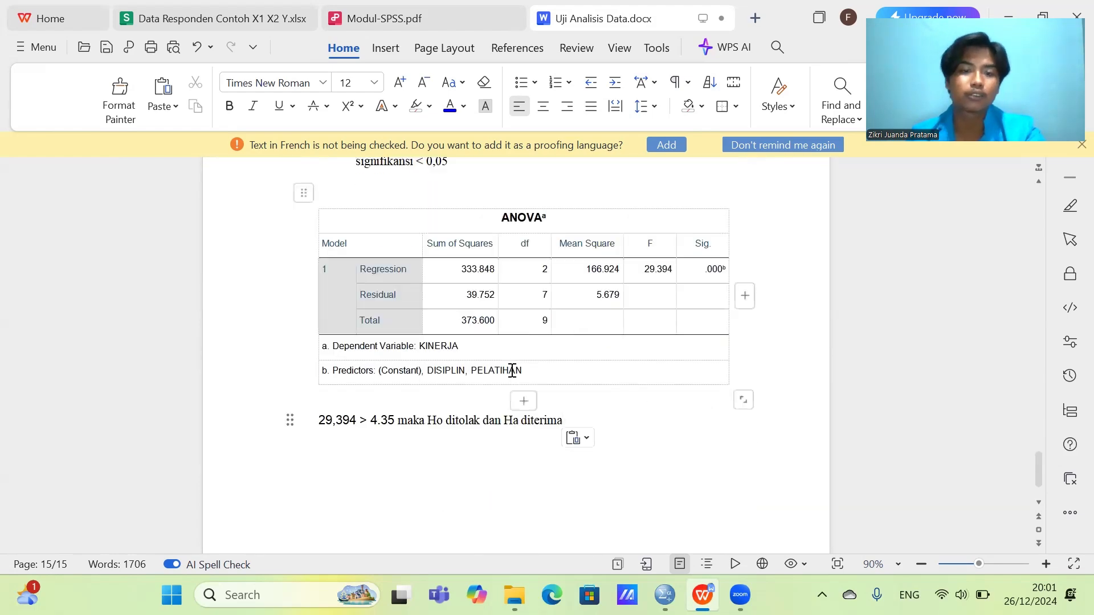
{"action": "left_click", "coordinate": [328, 428]}
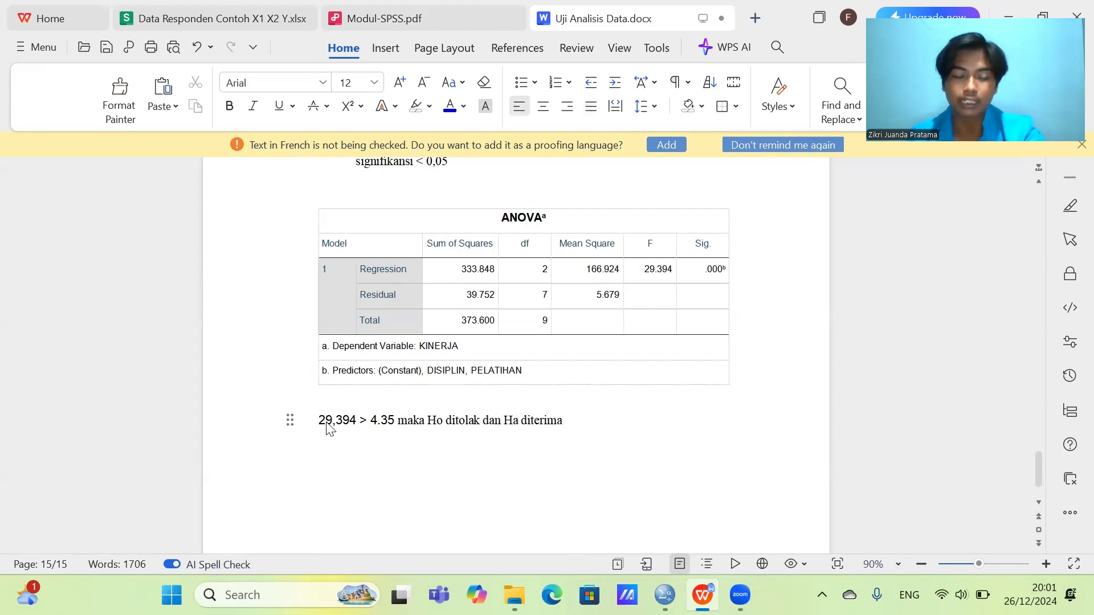
{"action": "left_click", "coordinate": [405, 440]}
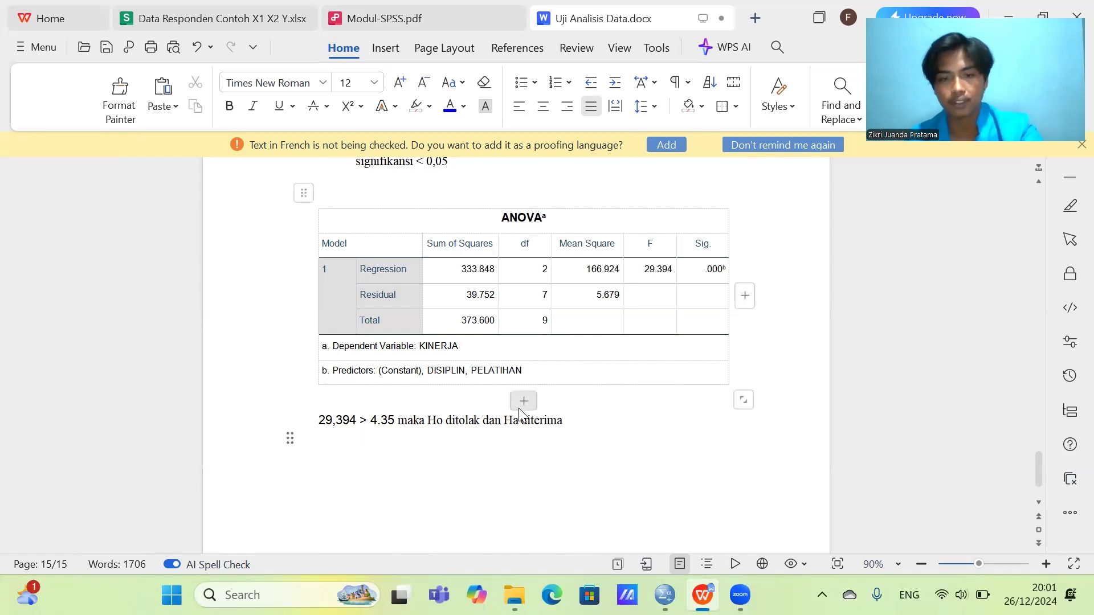
{"action": "scroll", "coordinate": [581, 429], "scroll_direction": "down", "scroll_amount": 4}
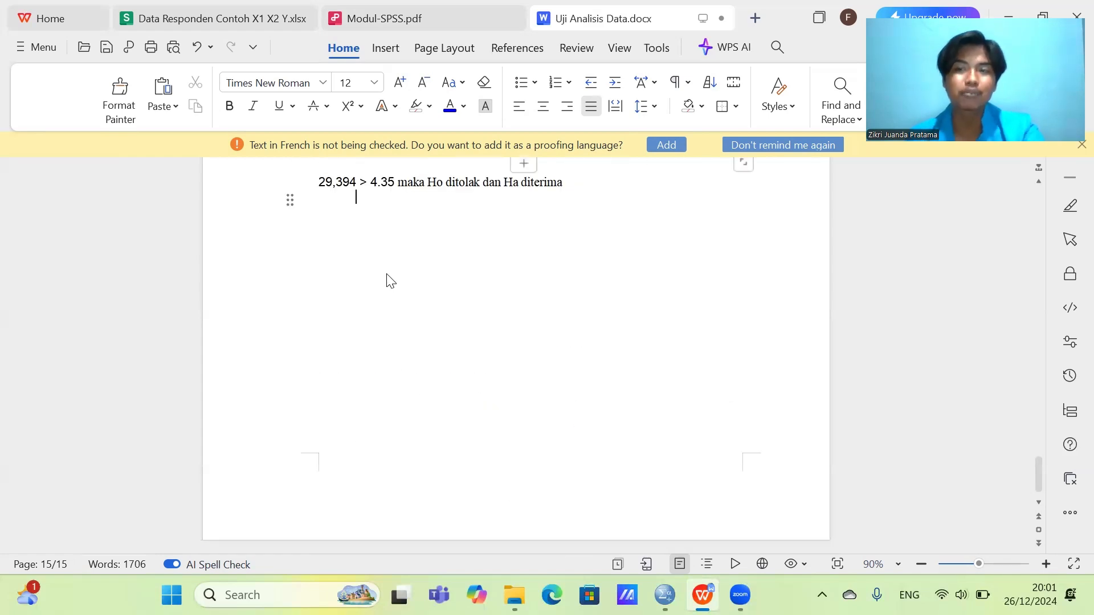